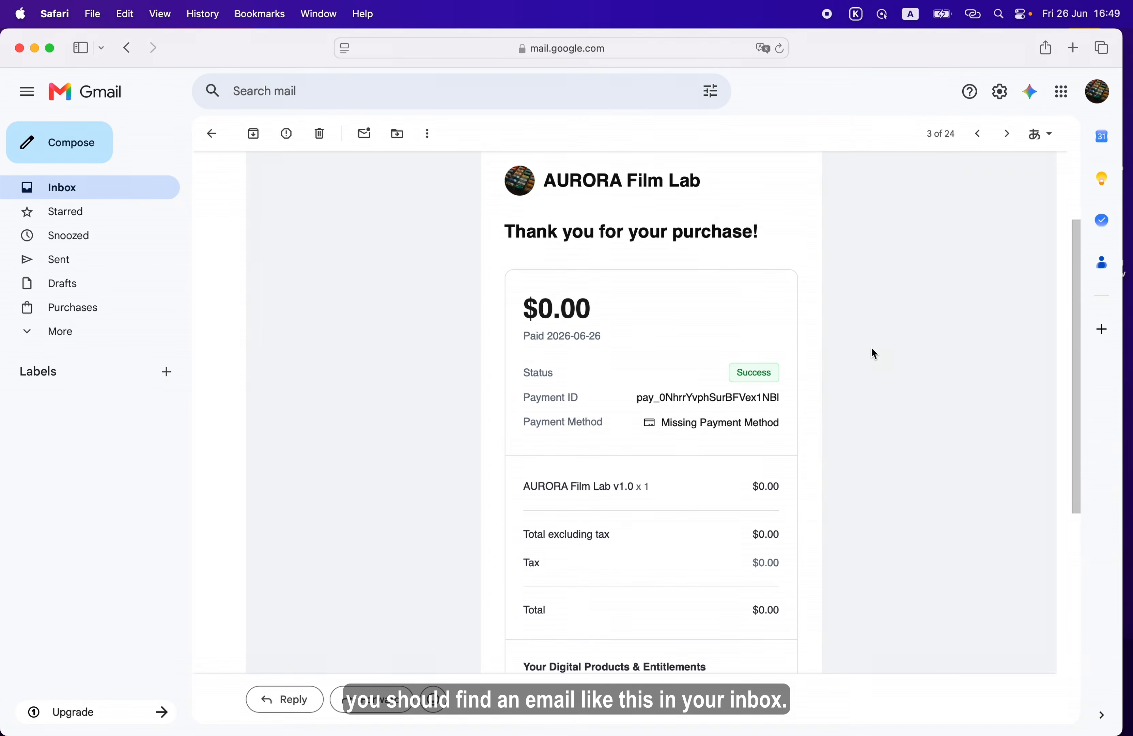
Open the purchase details from the AURORA Film Lab receipt email, view the AURORA Film Lab v1.0 entitlement and follow its external link
scroll(872, 349, down, 10)
scroll(872, 352, down, 2)
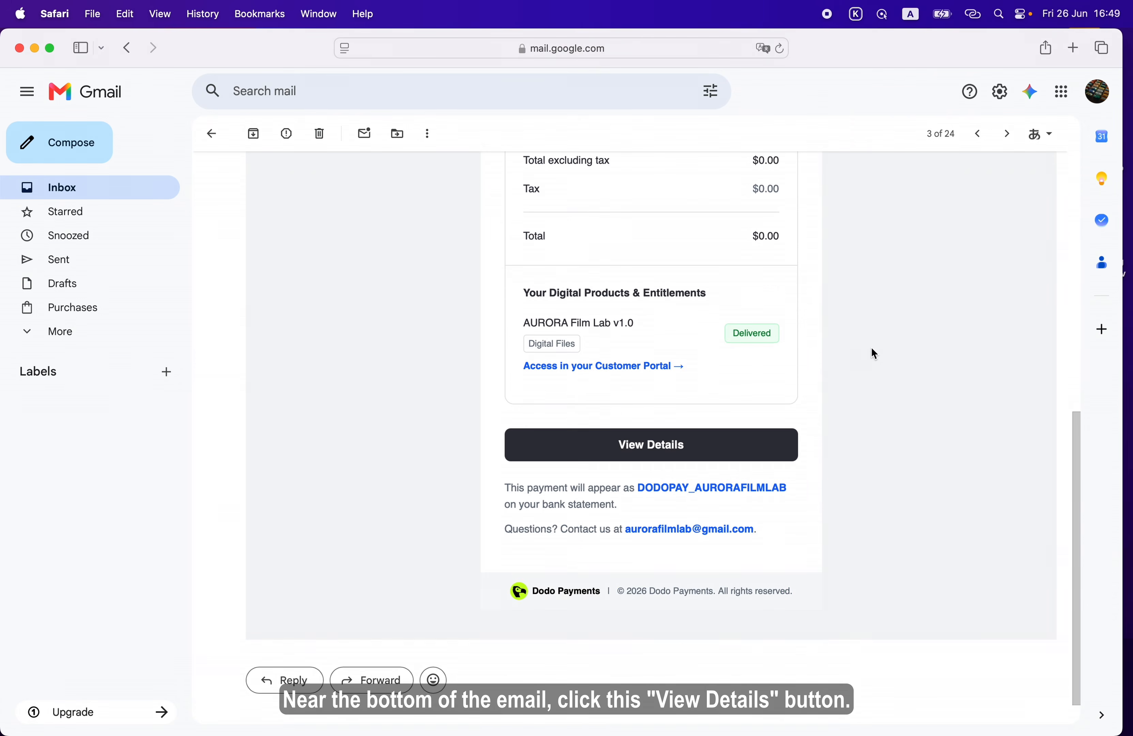
click(778, 446)
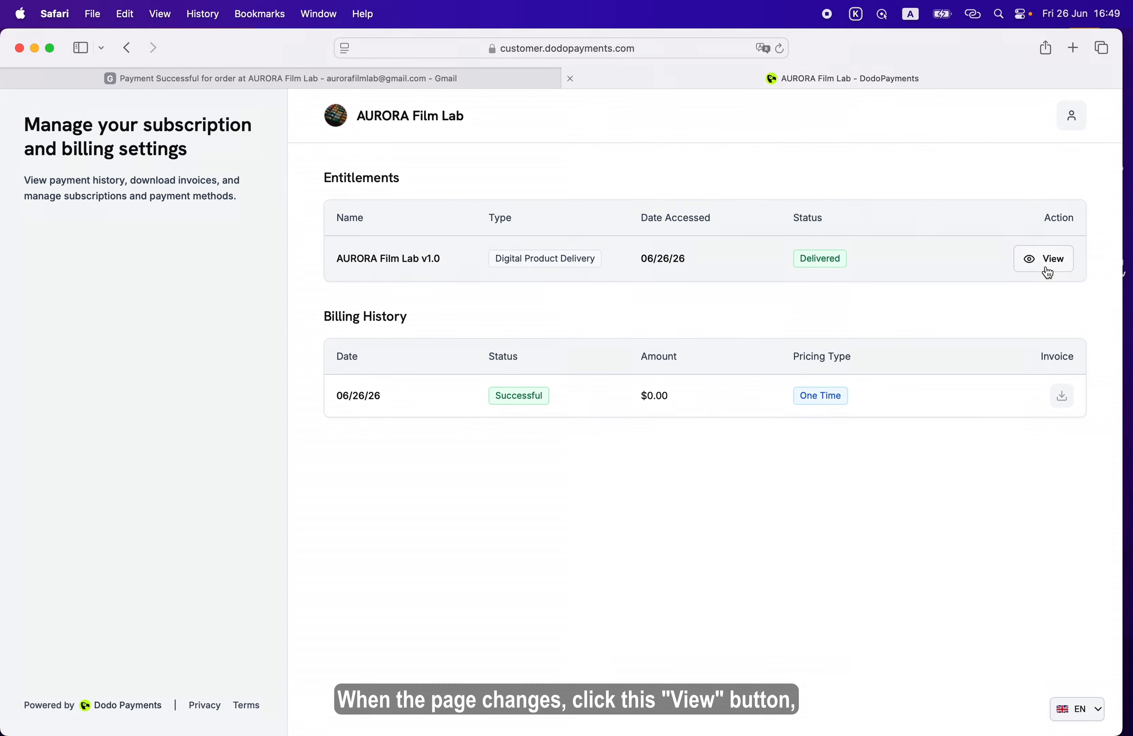
click(1059, 272)
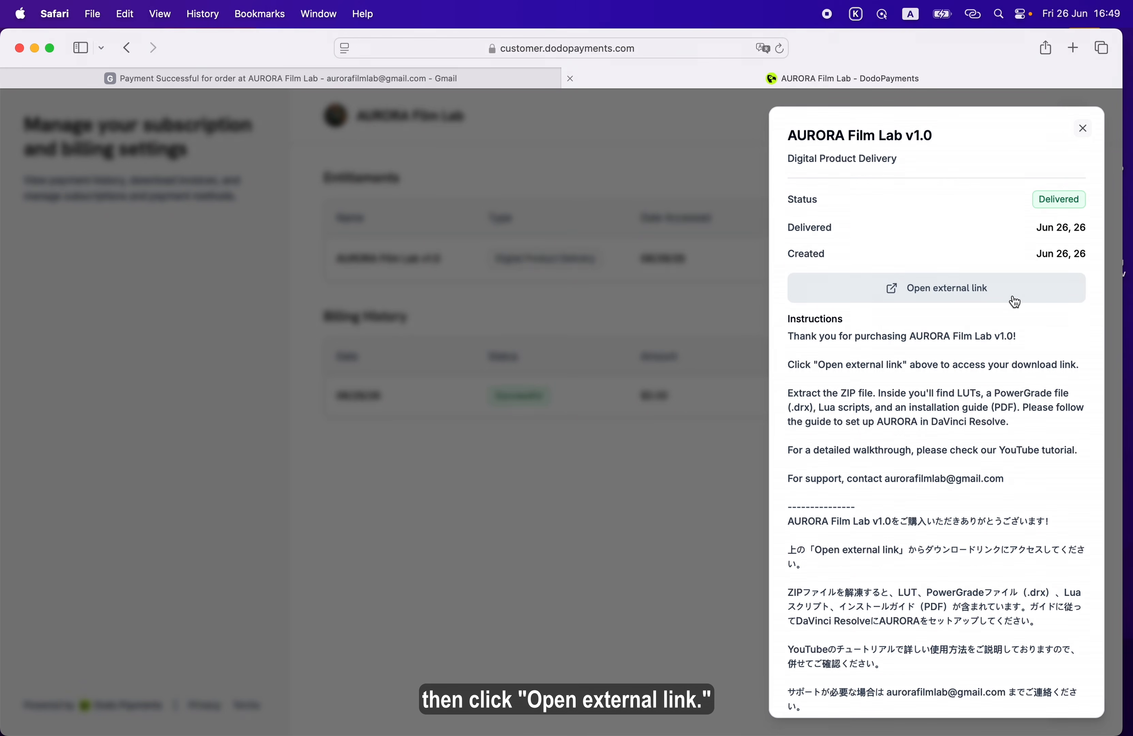
click(1015, 301)
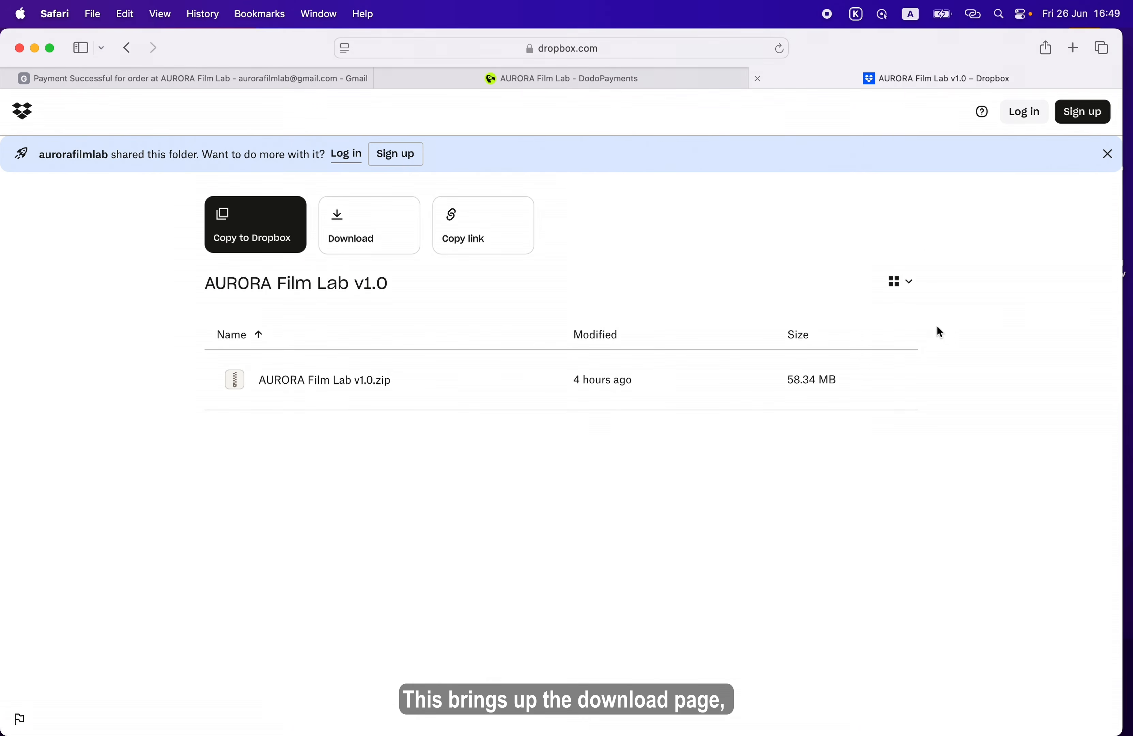
Download AURORA Film Lab v1.0.zip from the shared Dropbox folder, continuing with download only instead of logging in
mouse_move(880, 360)
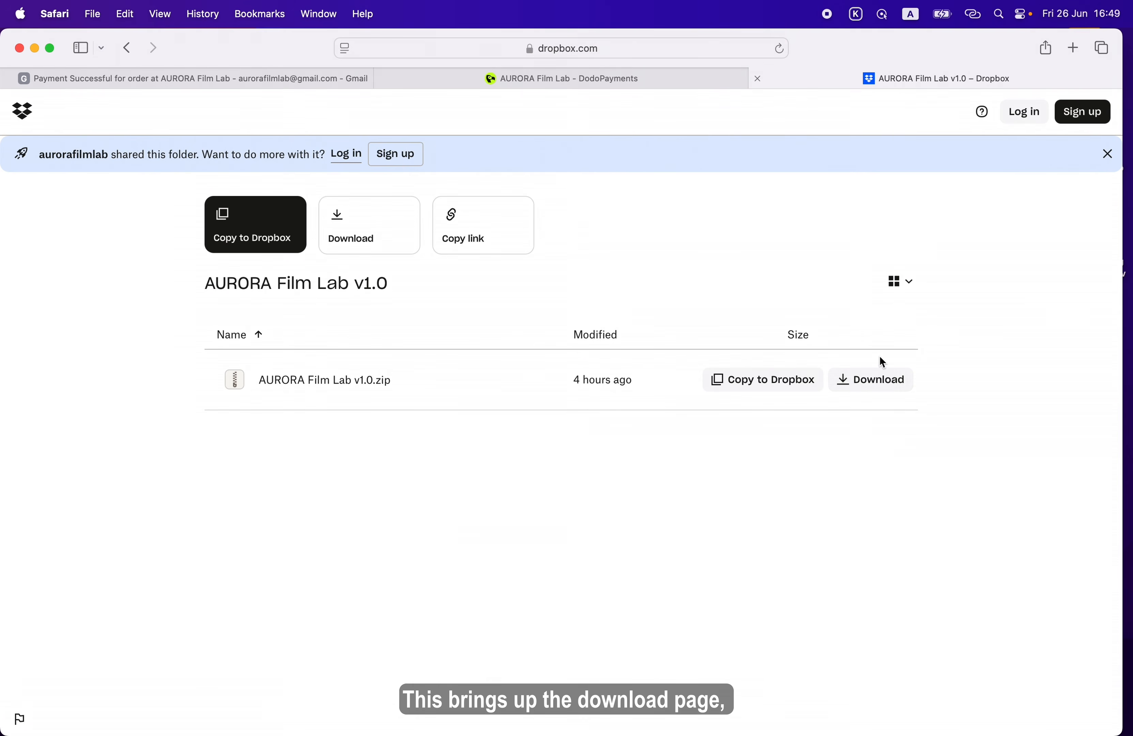
click(884, 387)
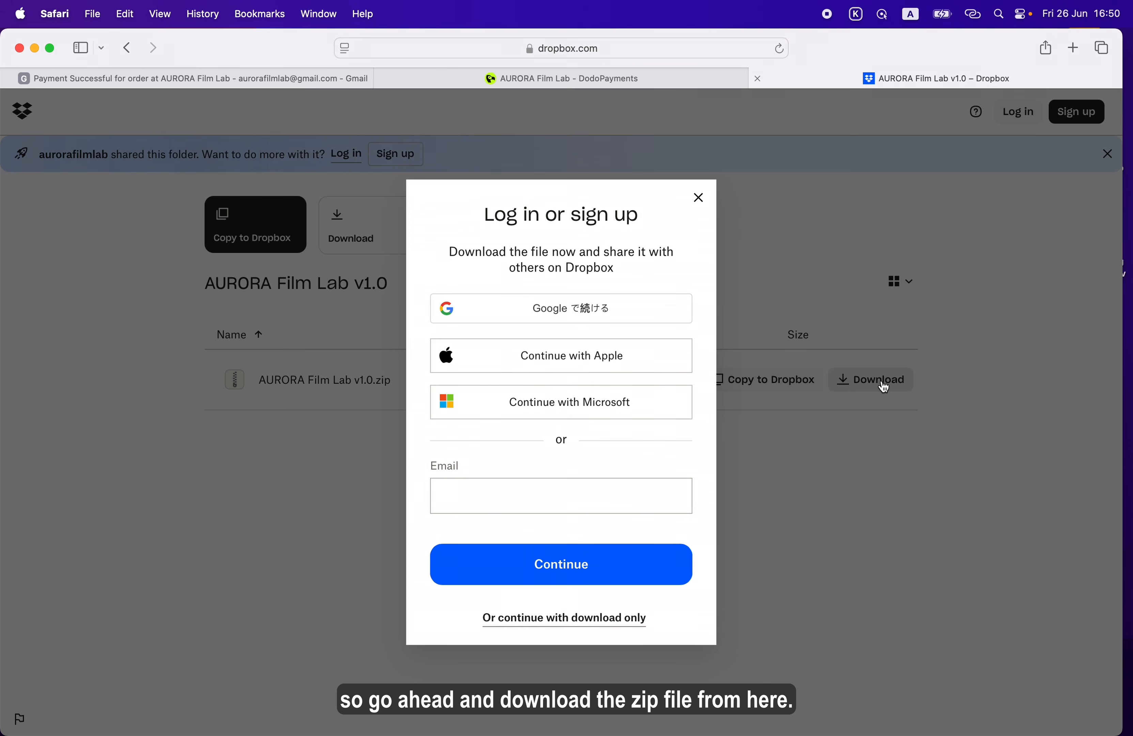
click(547, 619)
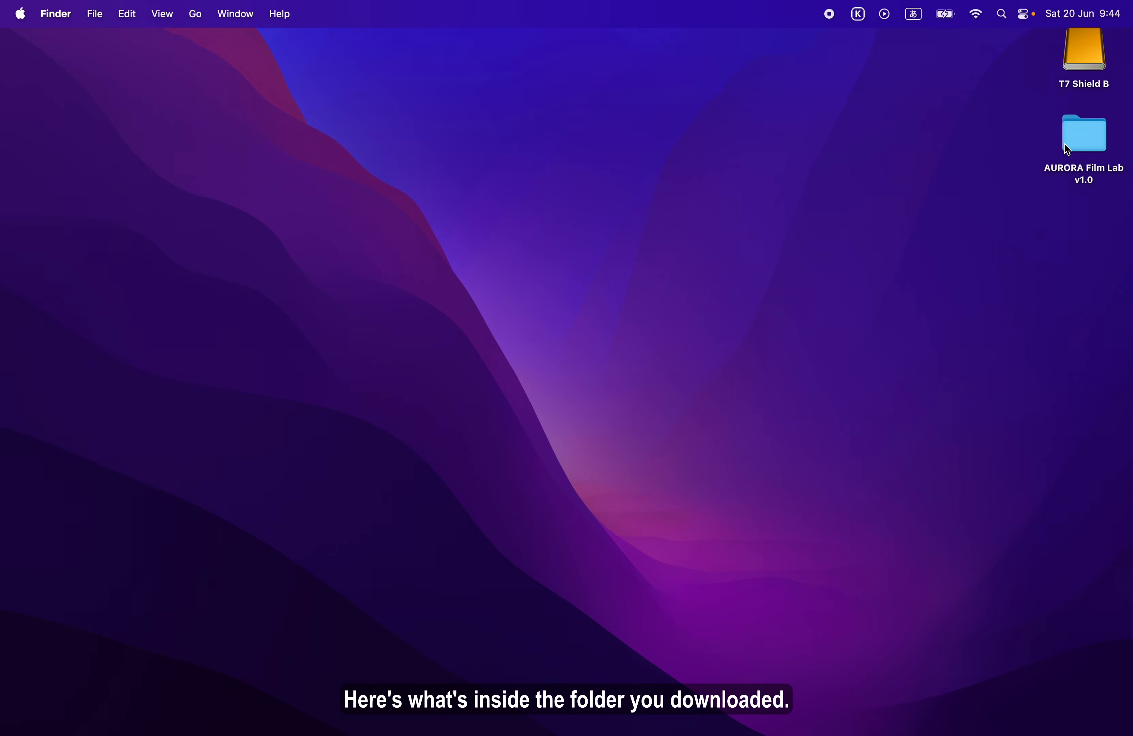
Open the AURORA Film Lab v1.0 folder on the desktop and examine its installation guide, script, LUTs and powergrade subfolders
double_click(1082, 142)
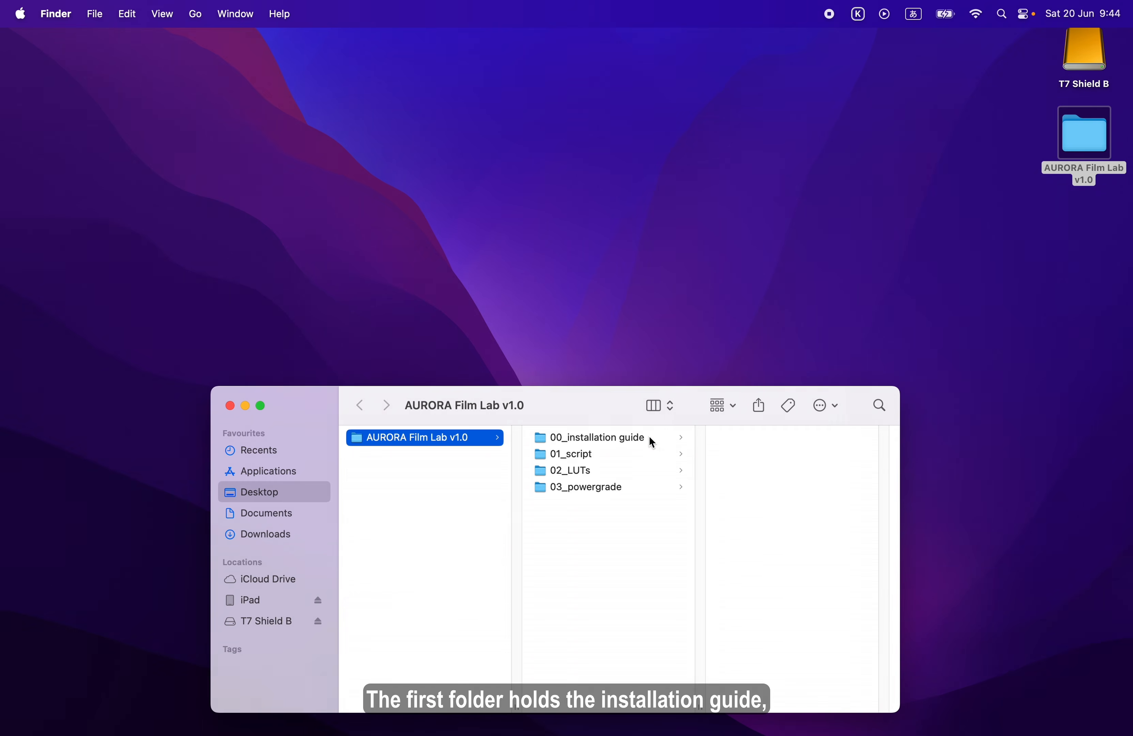
click(651, 440)
click(741, 439)
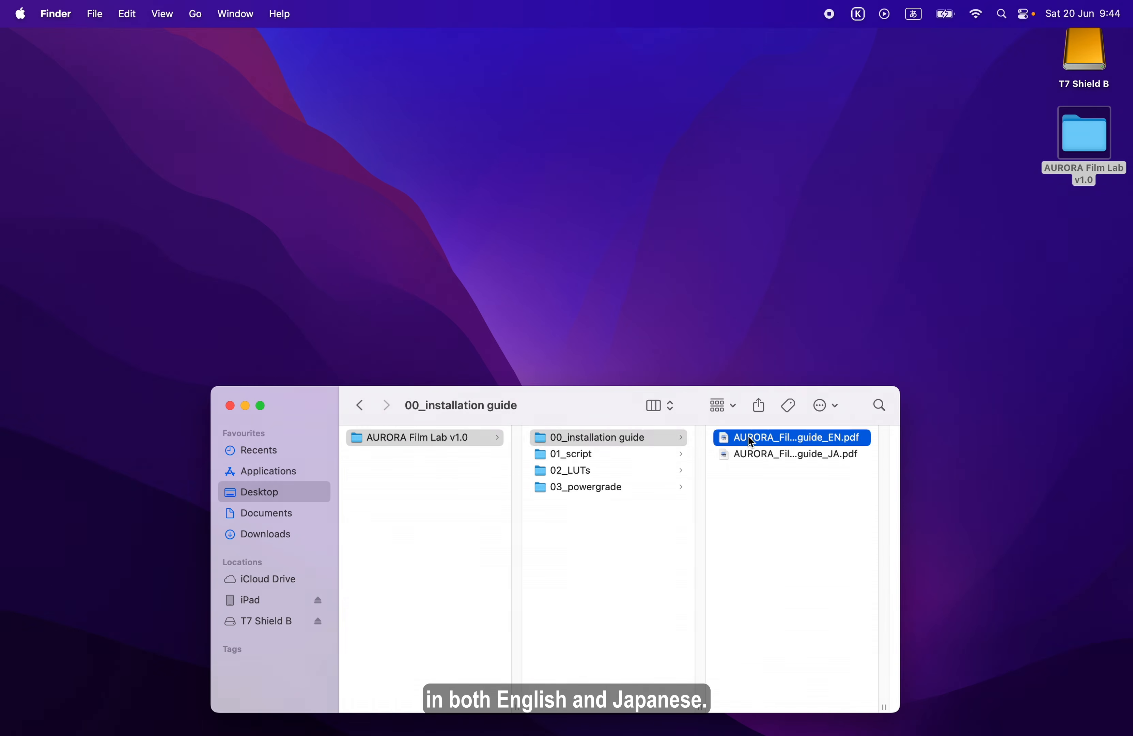
click(670, 455)
click(650, 437)
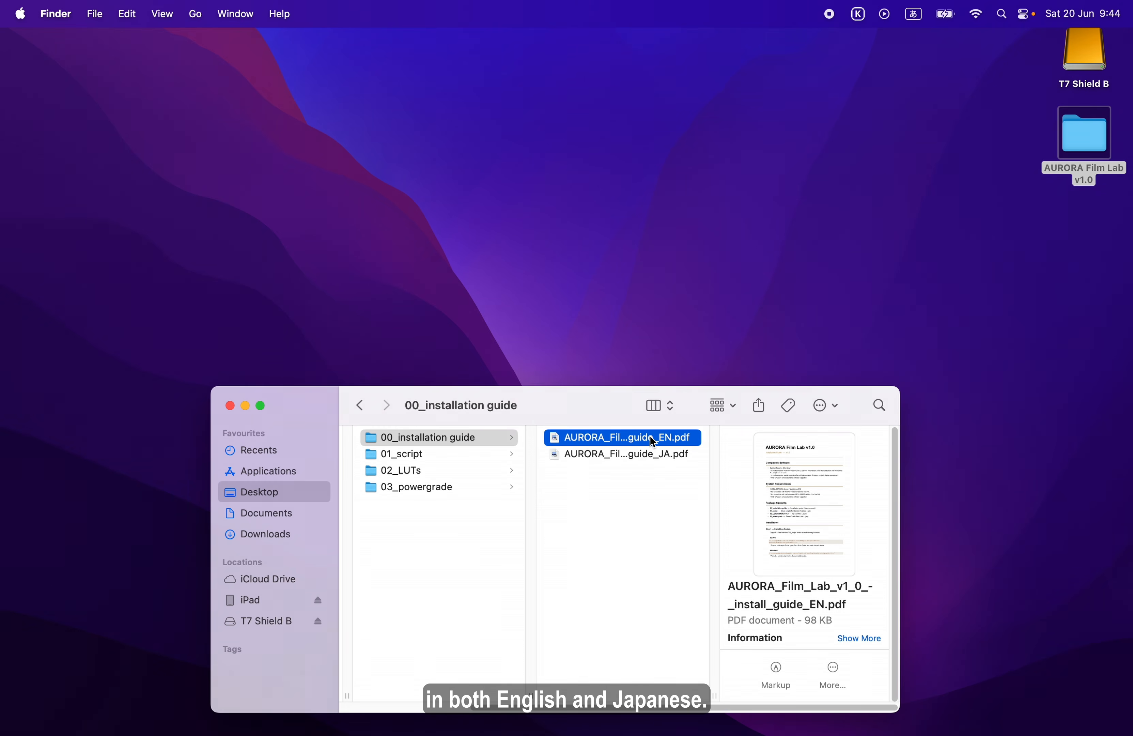
click(455, 453)
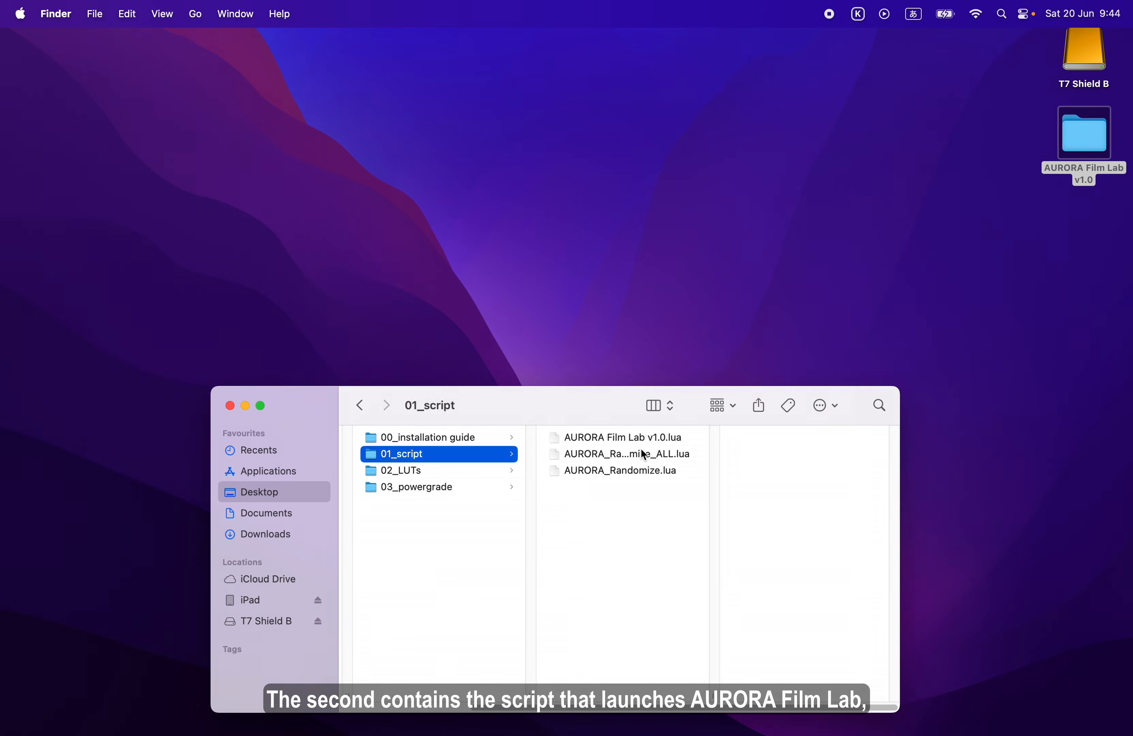
click(456, 472)
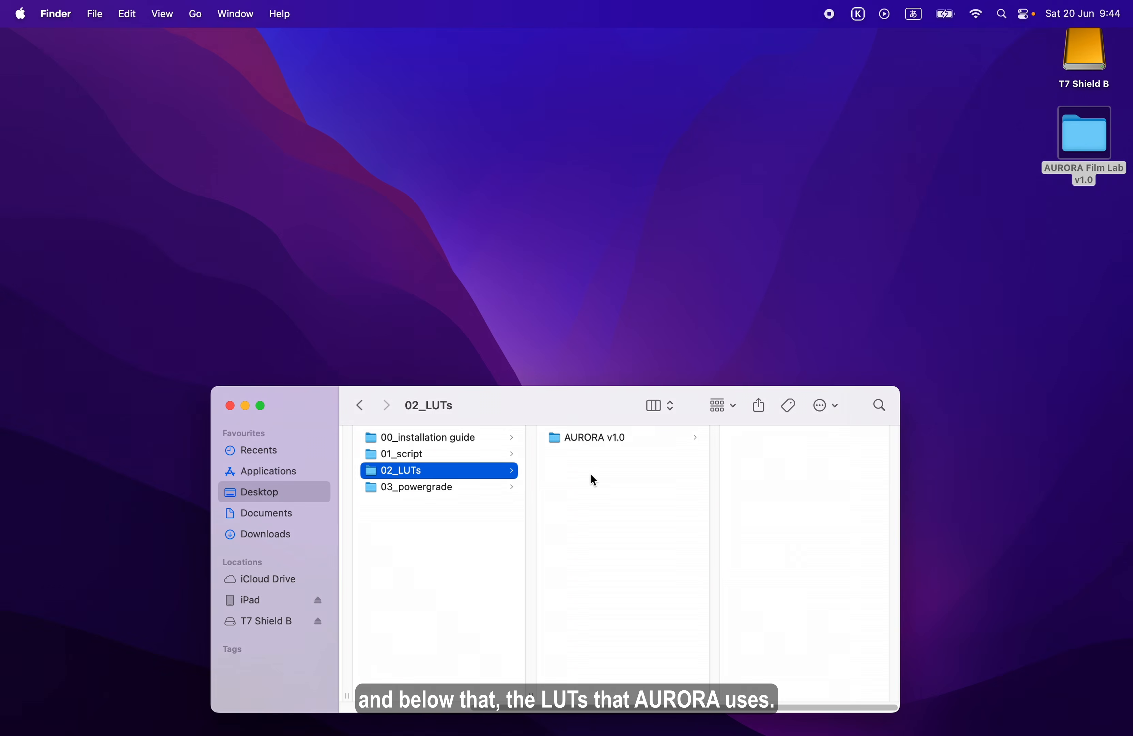
click(609, 442)
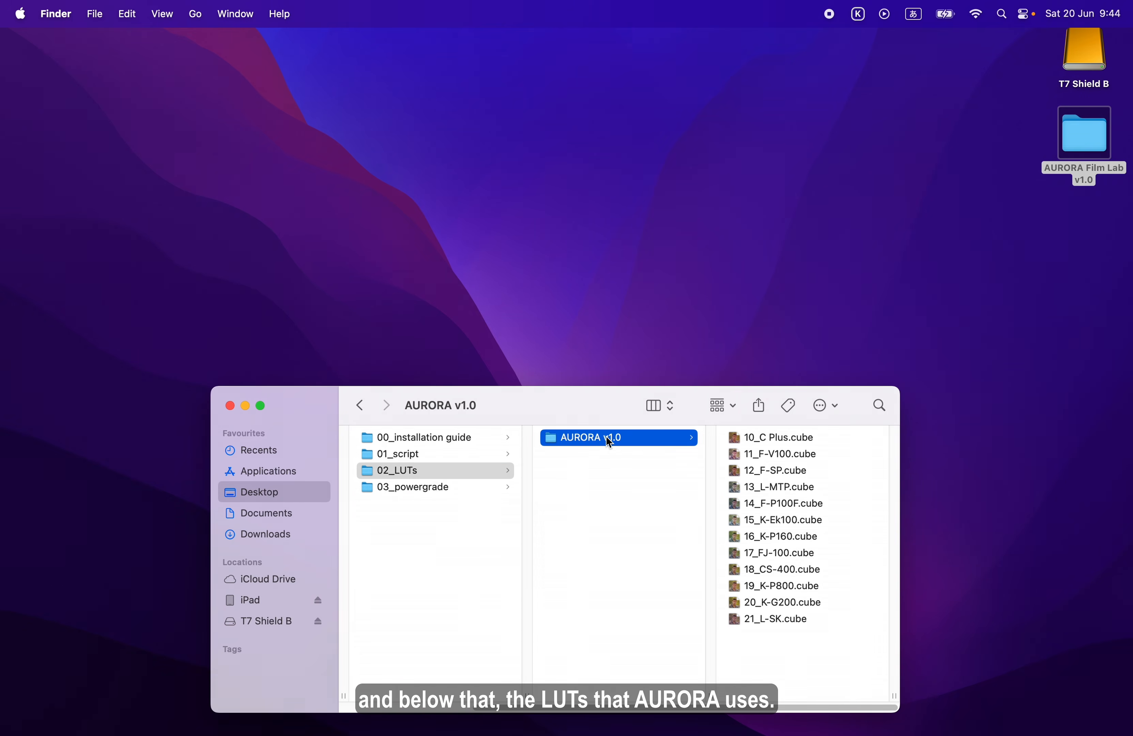
click(425, 471)
click(428, 487)
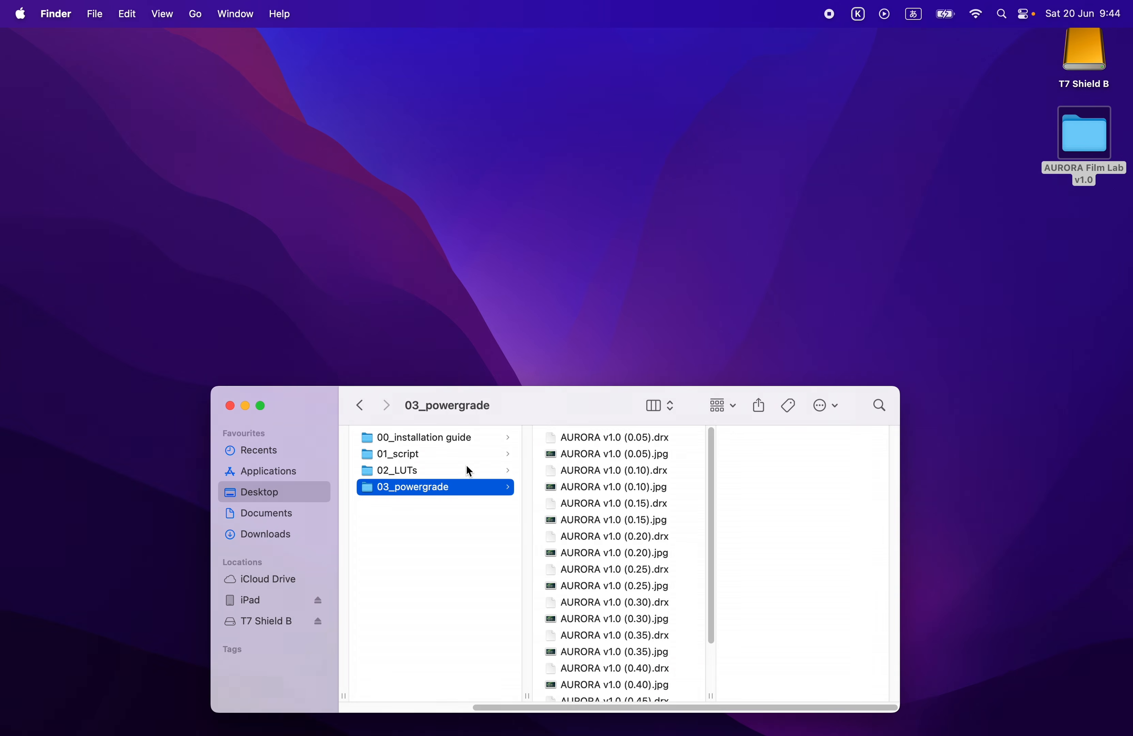
Open the English installation guide PDF and copy the macOS destination path for the Lua scripts from Step 1
click(471, 438)
double_click(589, 437)
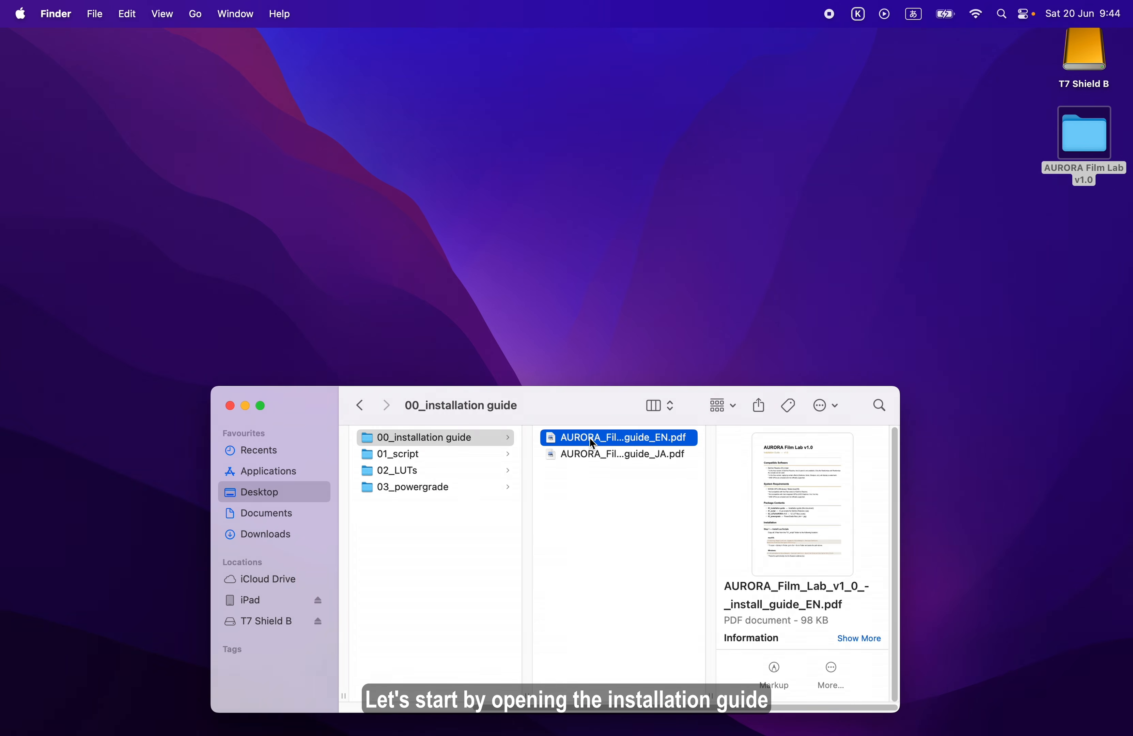
scroll(670, 451, down, 15)
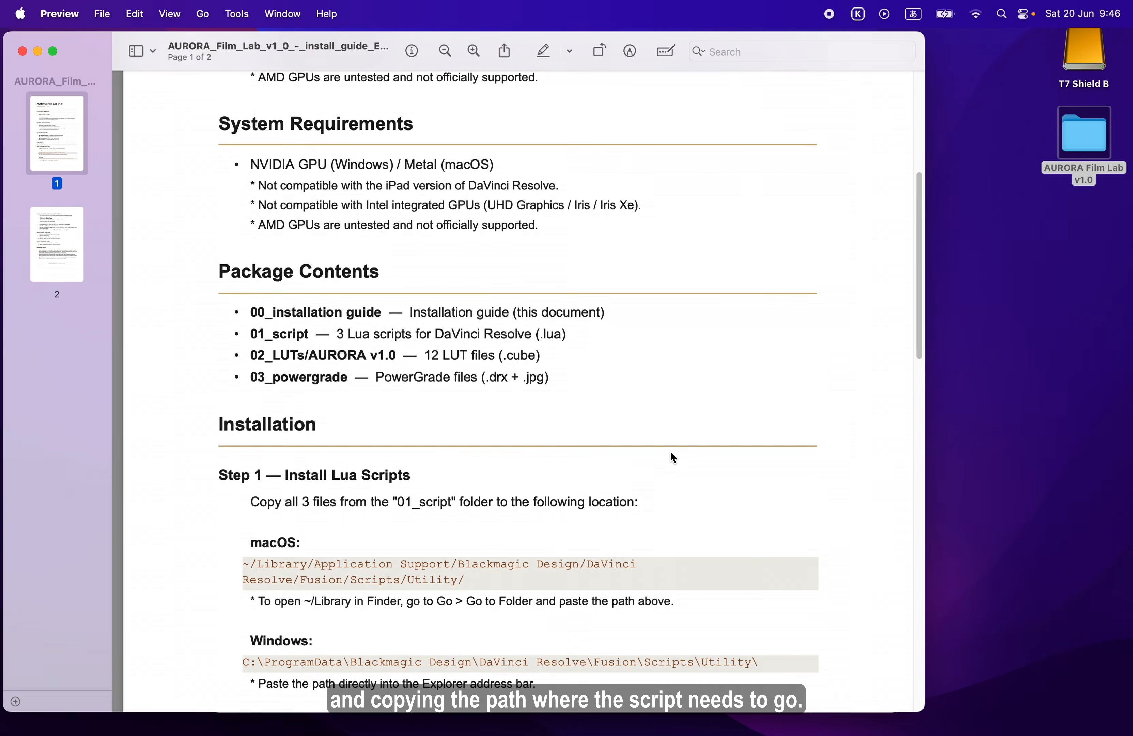
scroll(670, 456, up, 3)
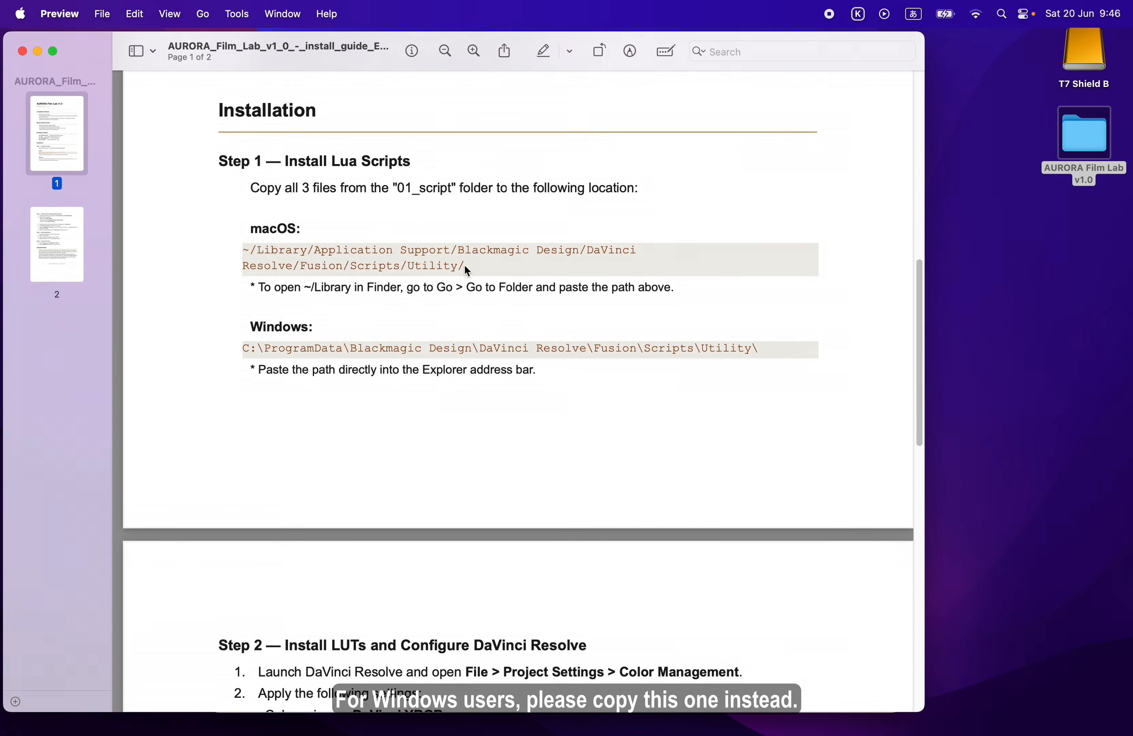
drag(464, 265, 244, 254)
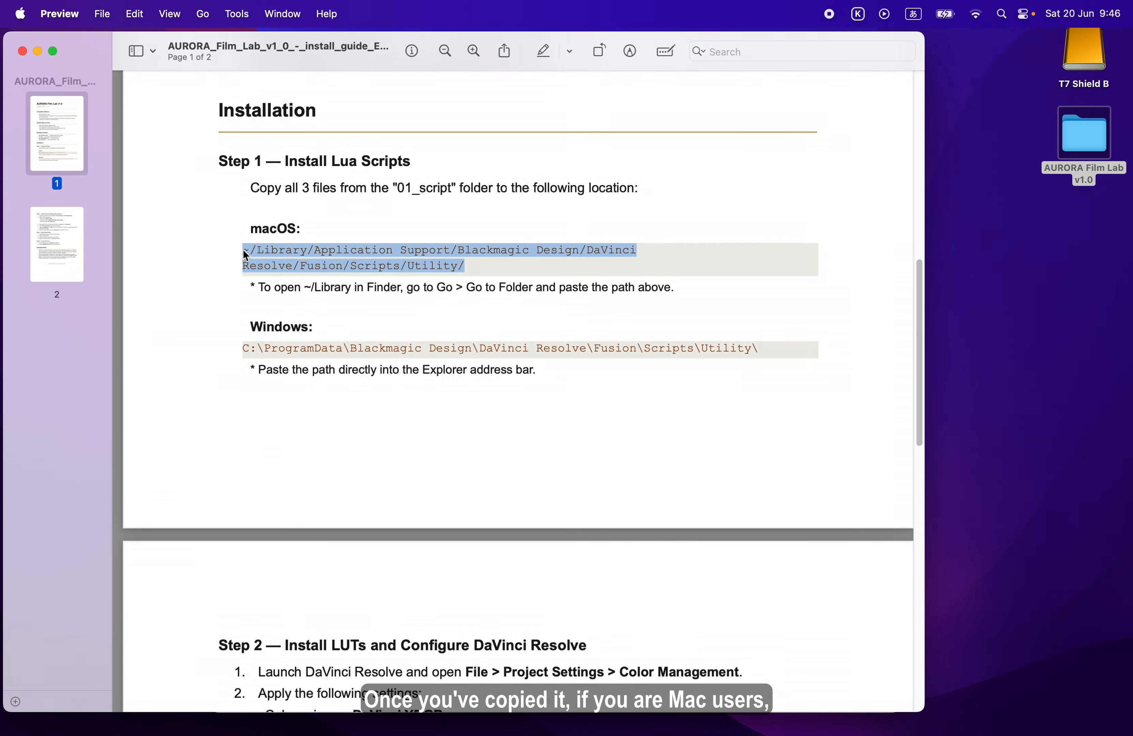
key(super+c)
Switch to Finder and go to the folder ~/Library/Application Support/Blackmagic Design/DaVinci Resolve/Fusion/Scripts/Utility/ using the copied path
mouse_move(198, 733)
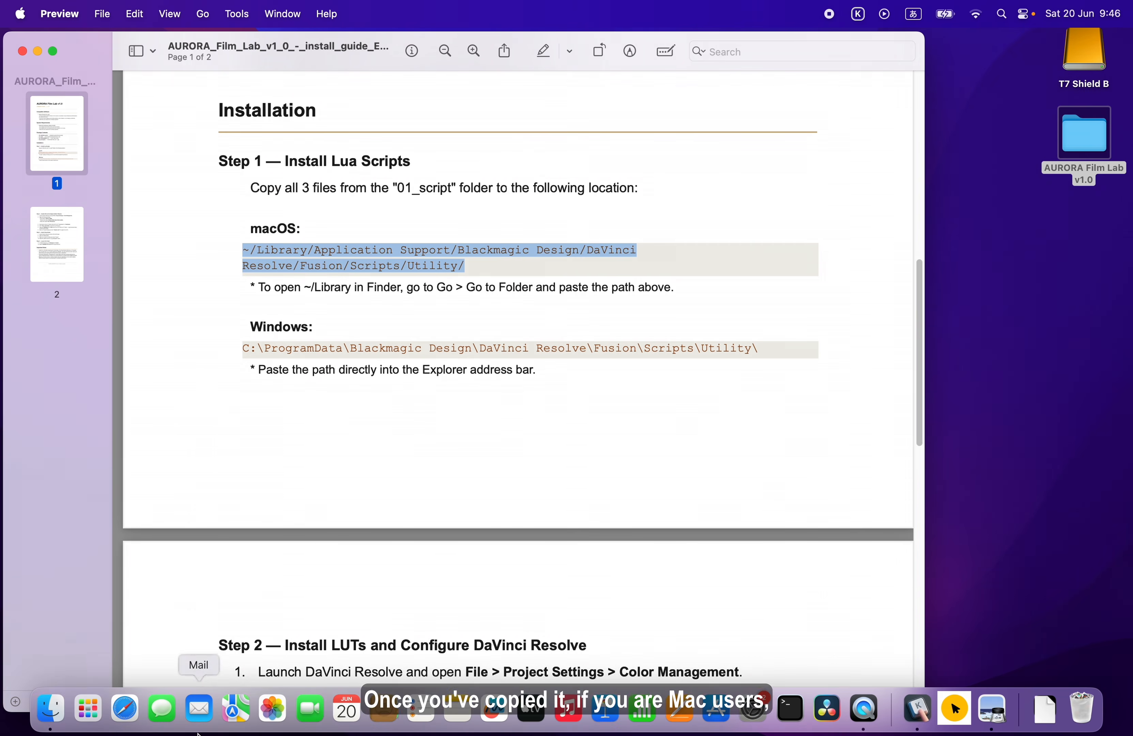
click(50, 708)
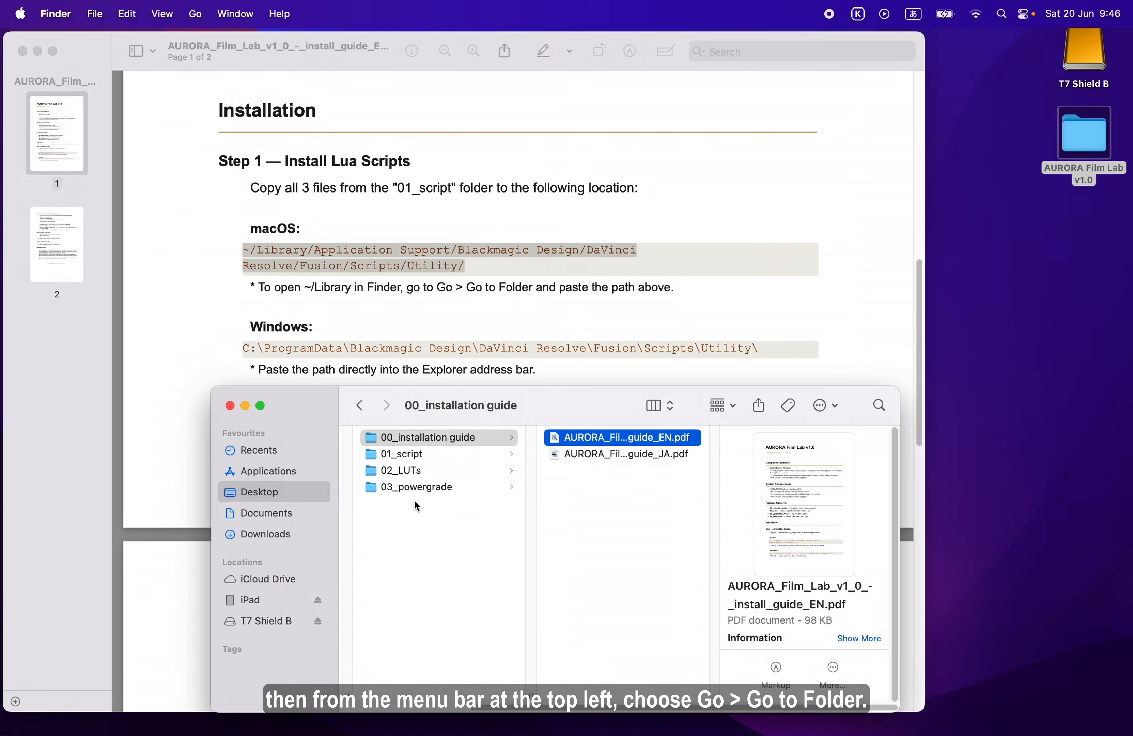
click(198, 16)
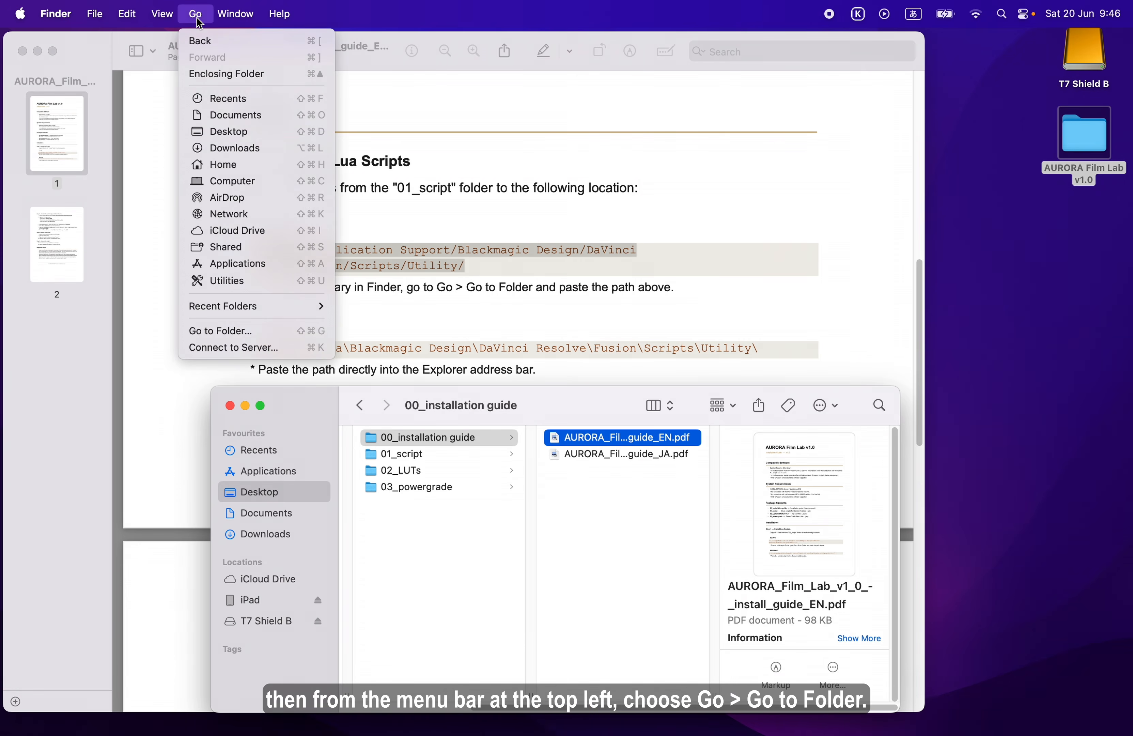
click(213, 331)
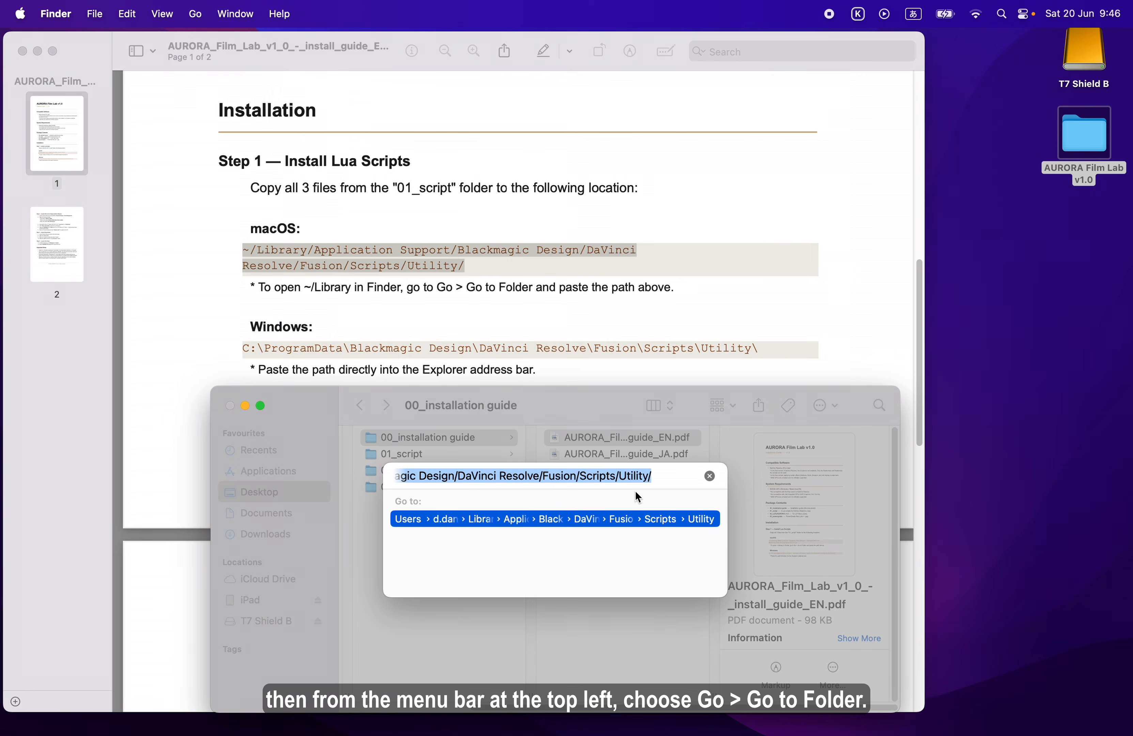
click(711, 477)
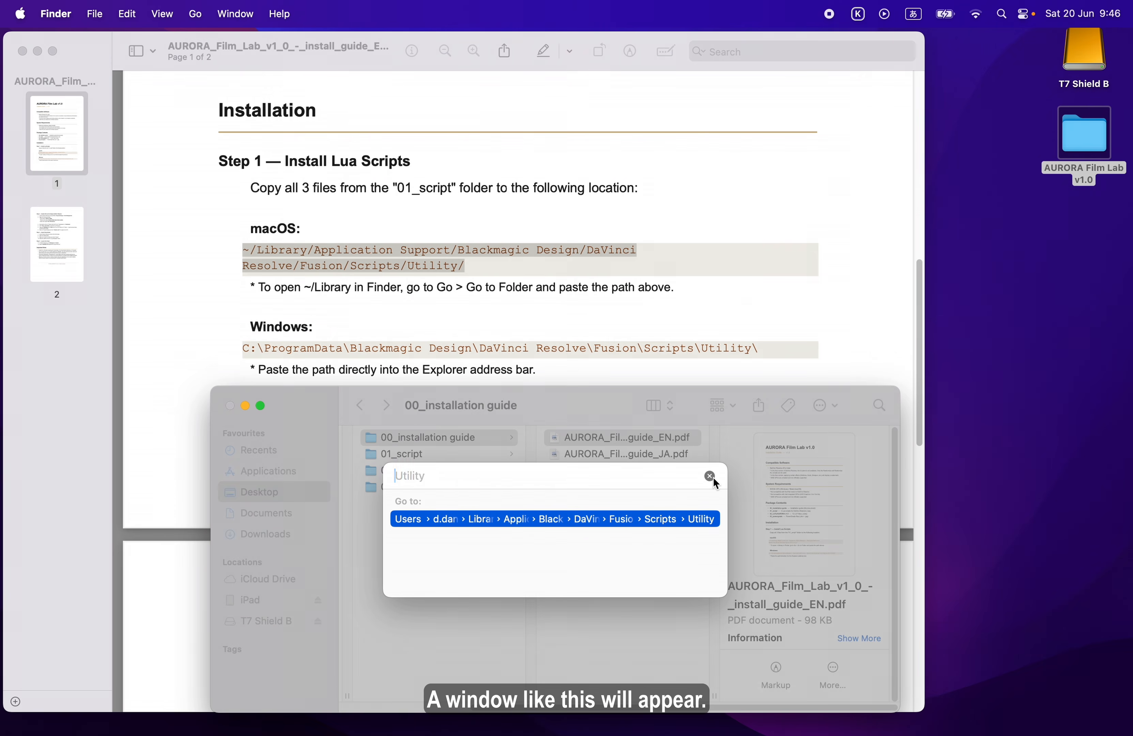
text(~/Library/Application Support/Blackmagic Design/DaVinci Resolve/Fusion/Scripts/Utility/)
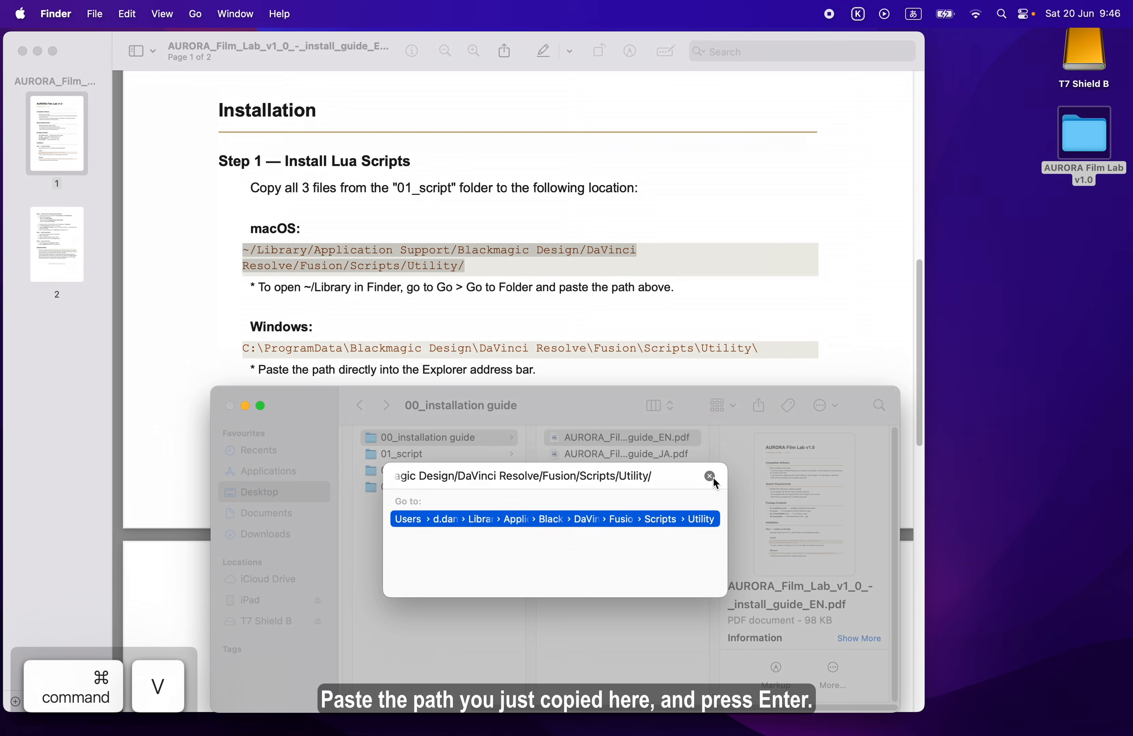
key(Return)
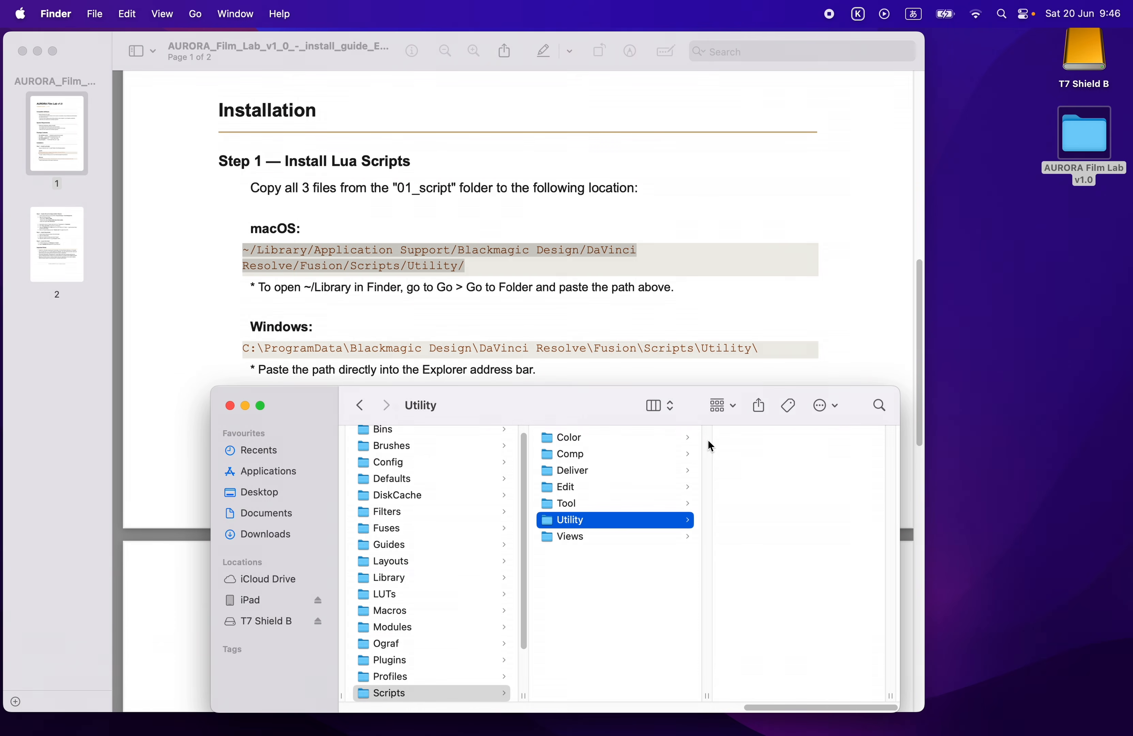
Close the installation guide and open the desktop AURORA Film Lab v1.0 folder in a second window arranged above the Utility window
drag(610, 417, 623, 428)
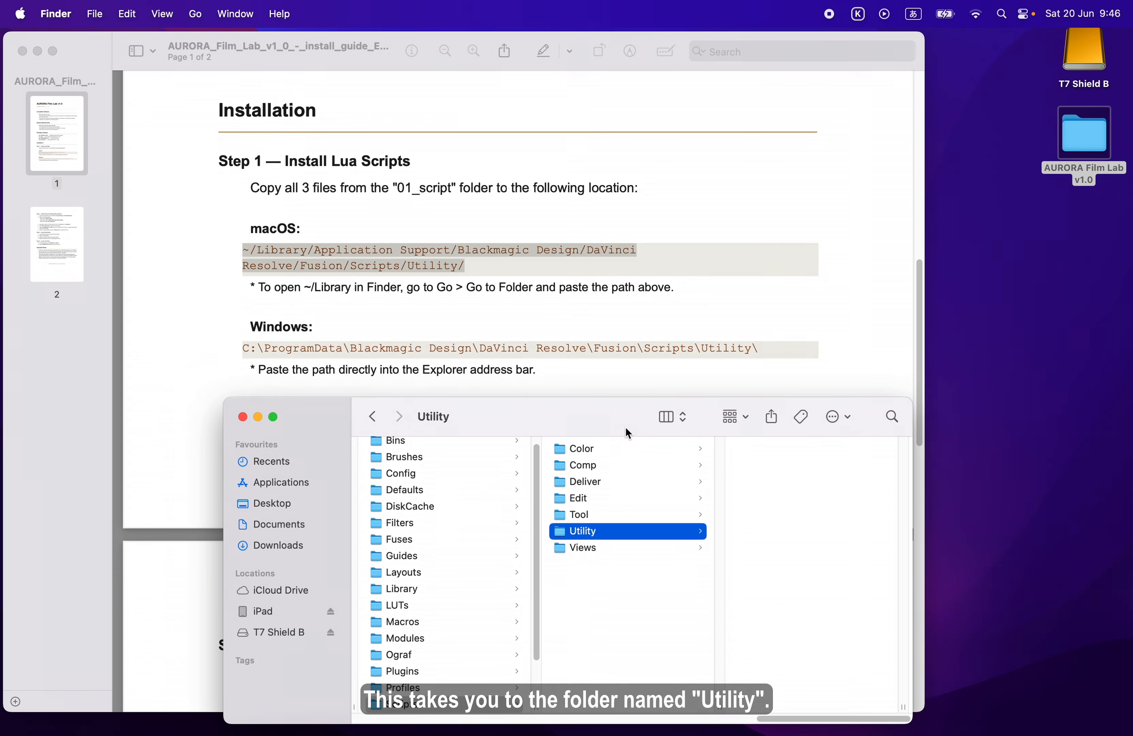
click(22, 51)
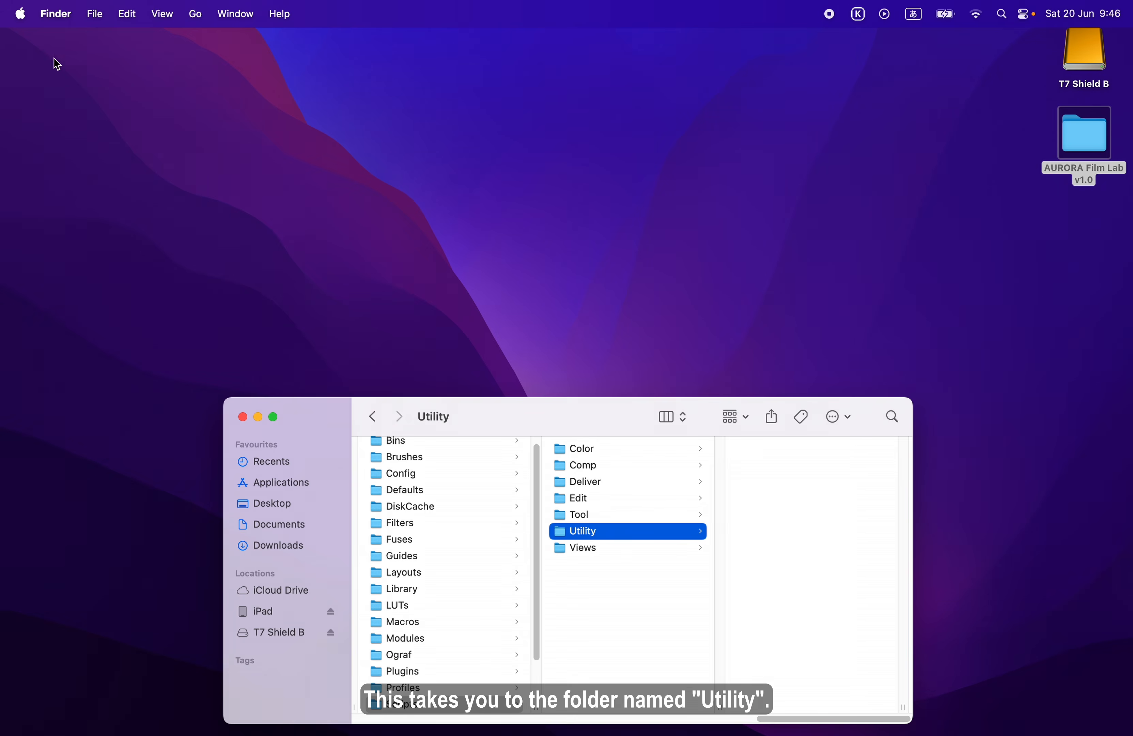
double_click(1086, 136)
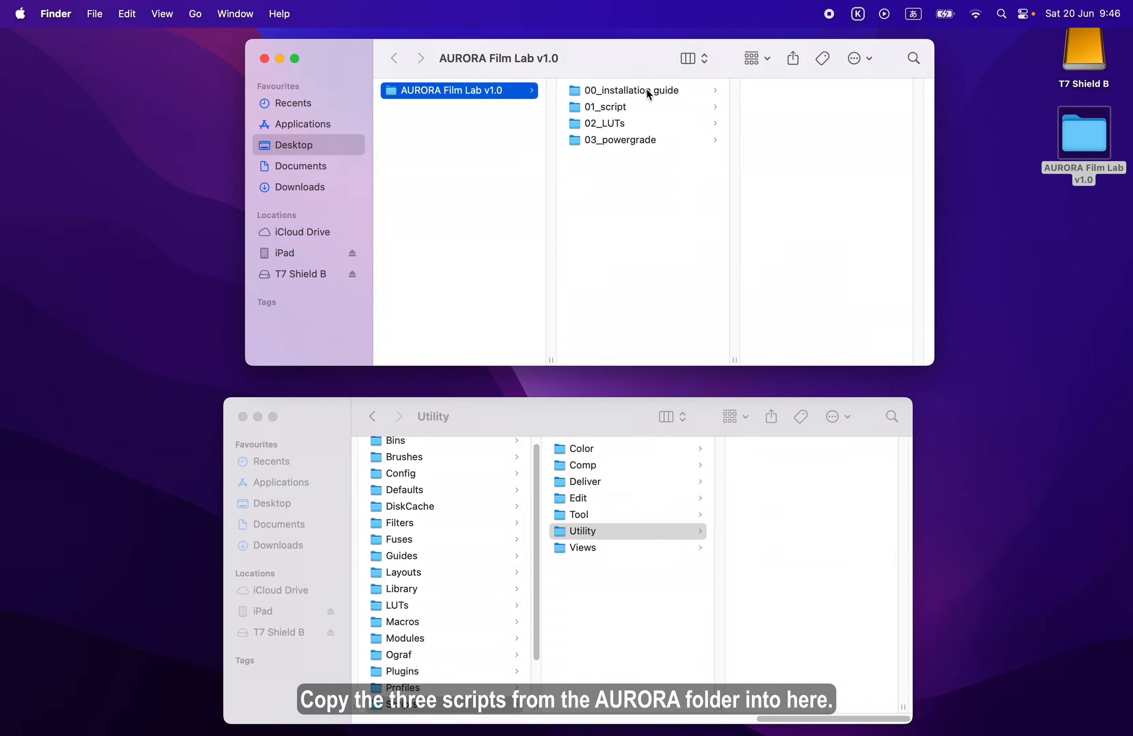
drag(638, 70, 613, 87)
Copy all three Lua scripts from the 01_script folder into the Utility folder
click(619, 125)
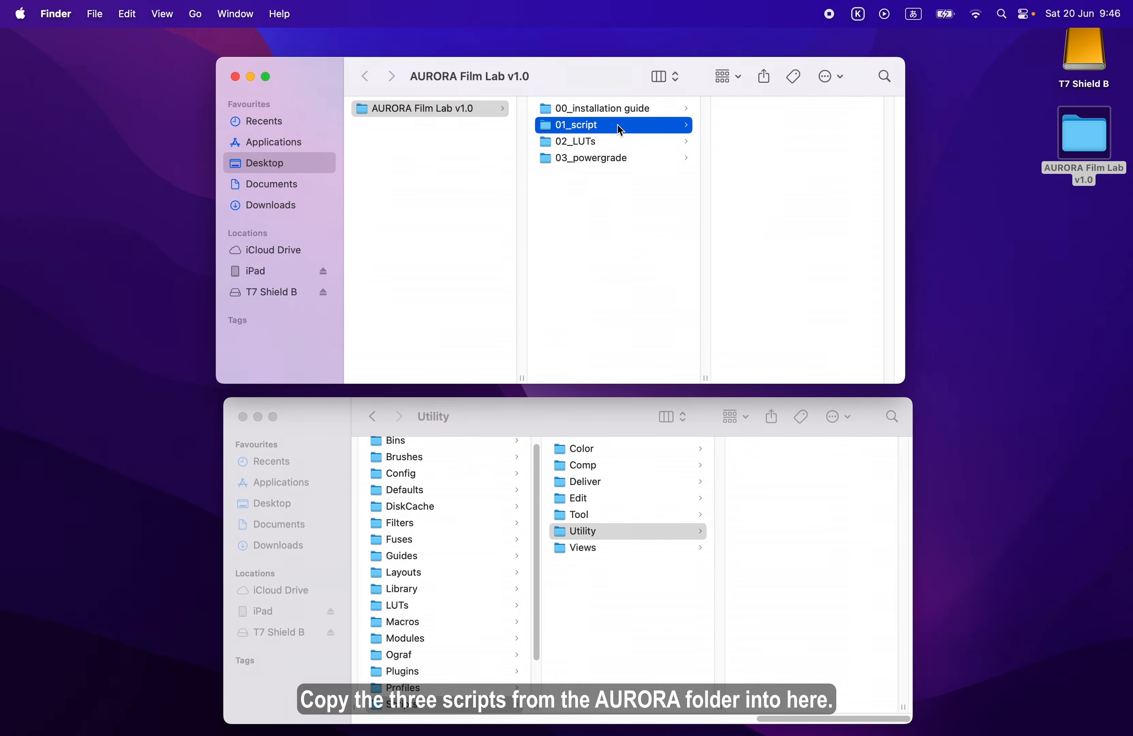
click(767, 157)
drag(768, 157, 762, 94)
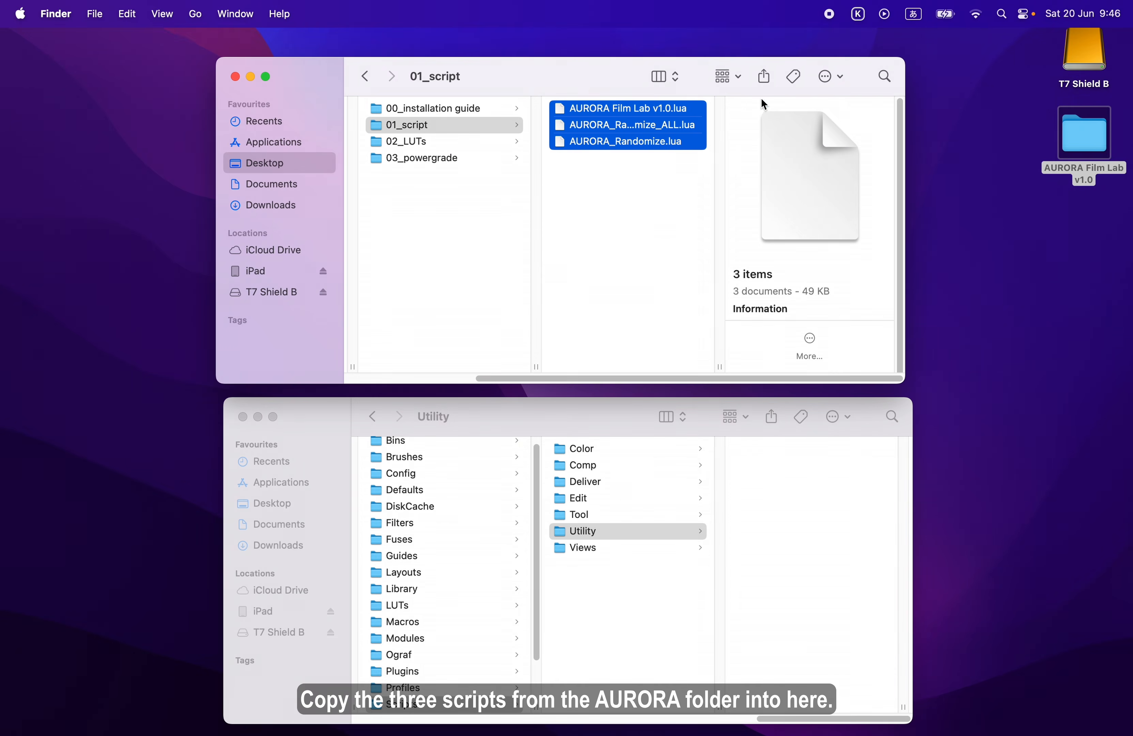
key(super+c)
click(755, 526)
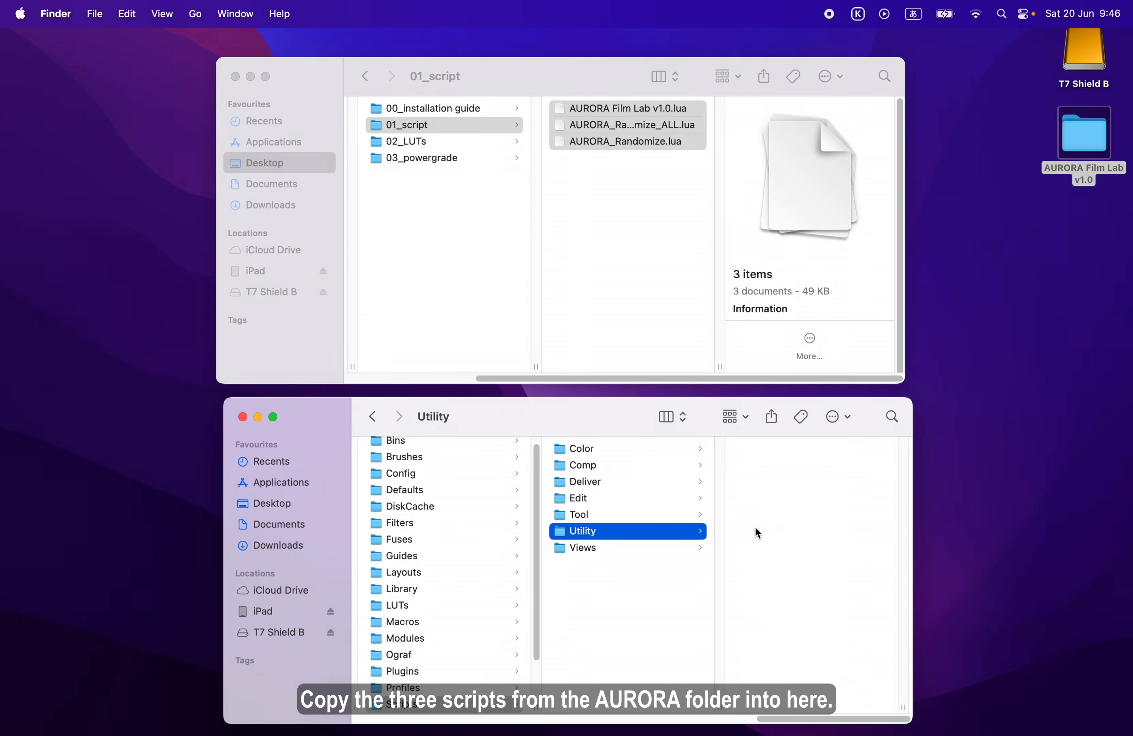
key(super+v)
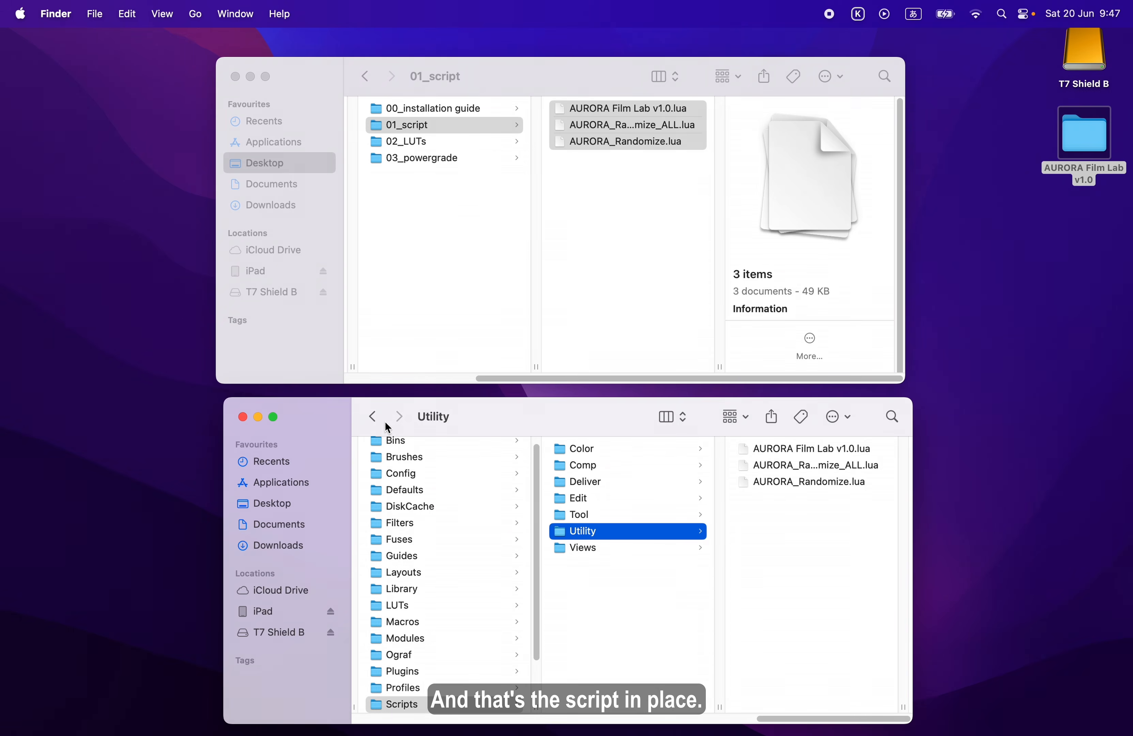
Close both Finder windows and switch to DaVinci Resolve
click(243, 417)
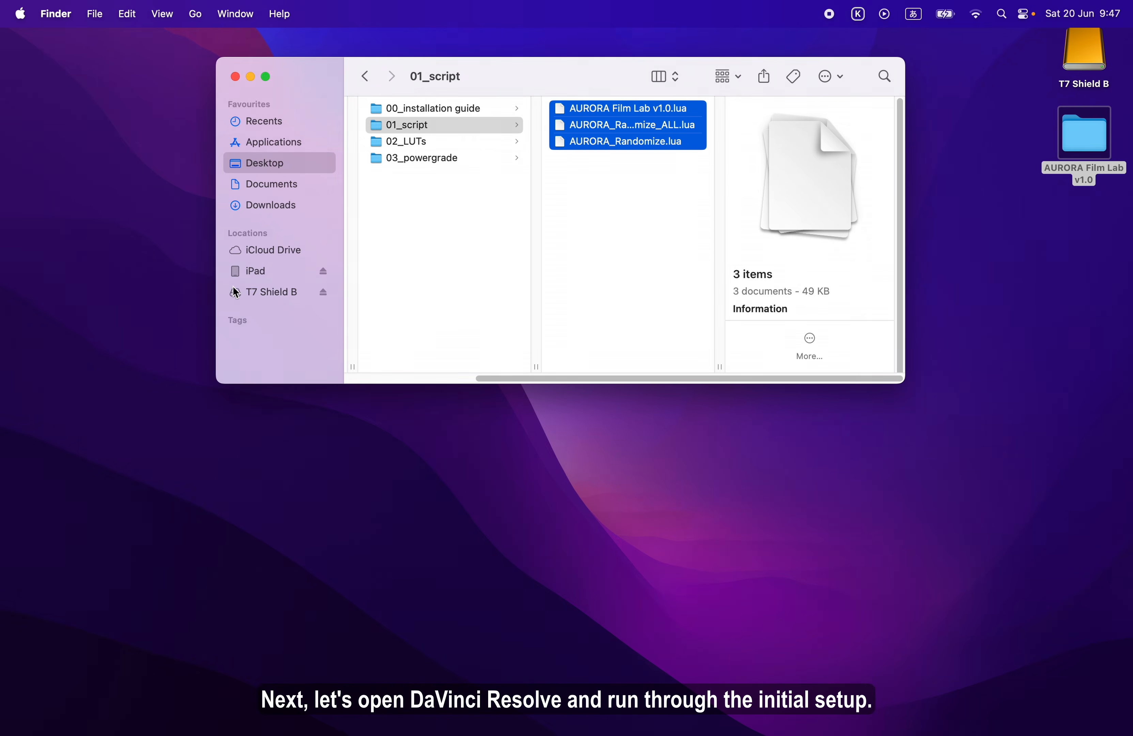
click(237, 77)
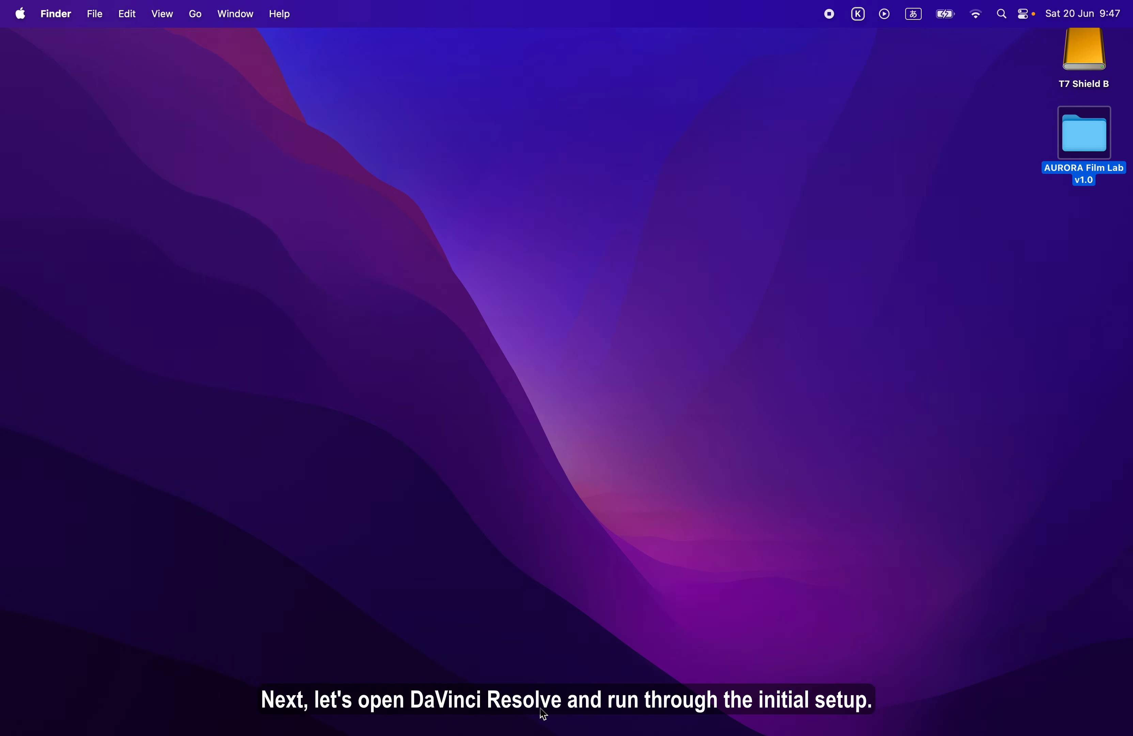
mouse_move(543, 731)
click(830, 719)
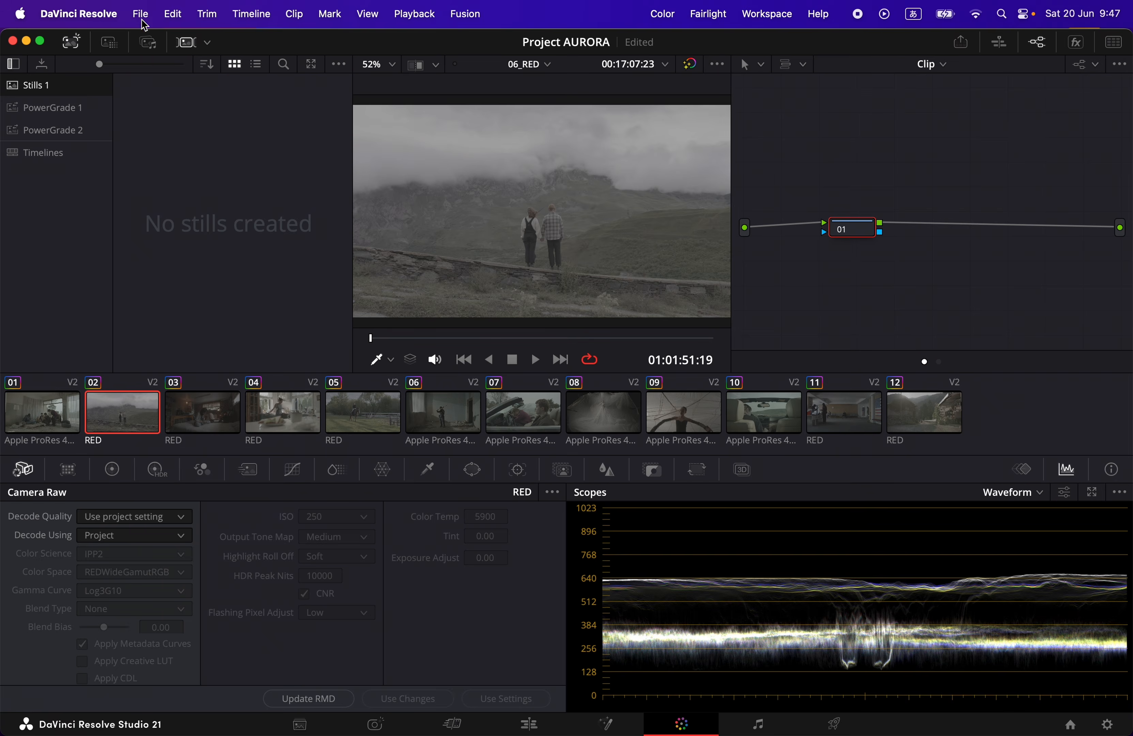
Set the 3D lookup table interpolation to Tetrahedral in the project's color management settings
click(140, 15)
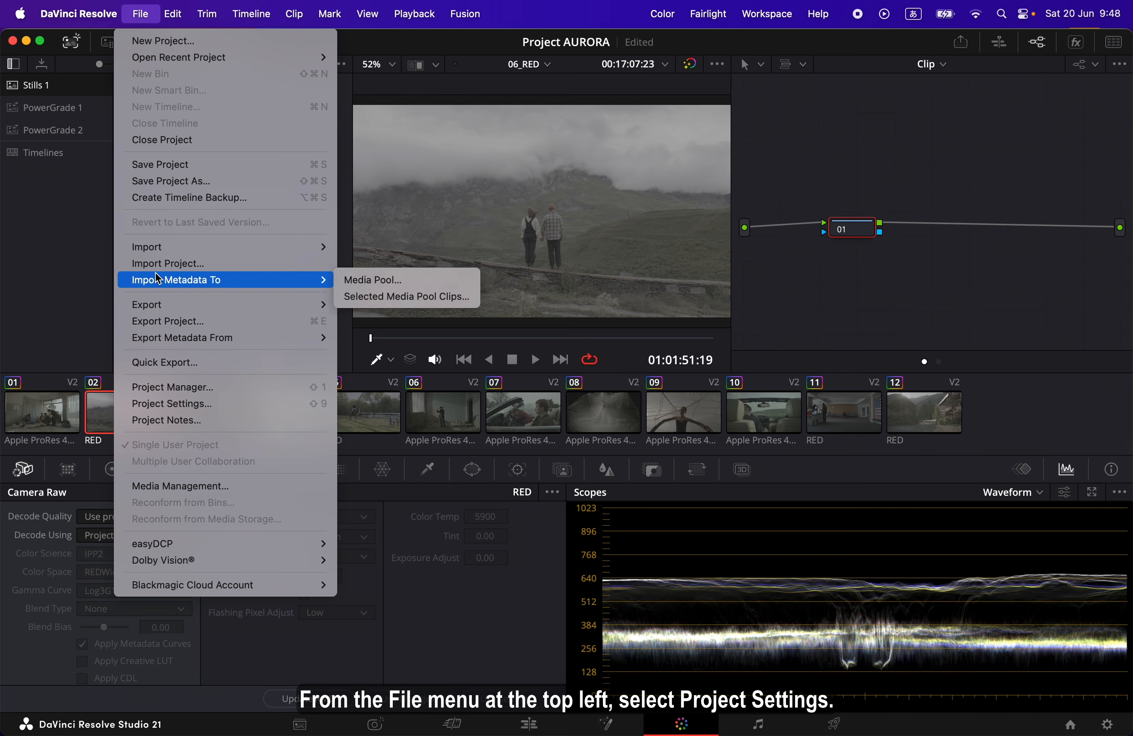
click(172, 403)
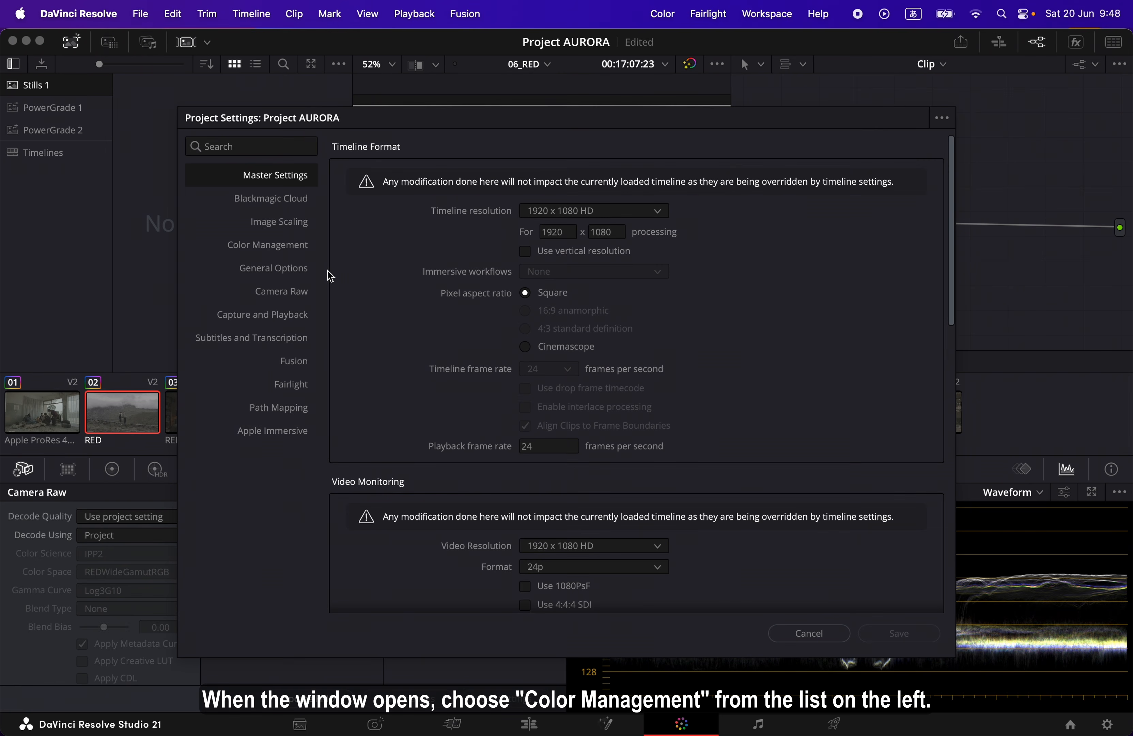
click(290, 256)
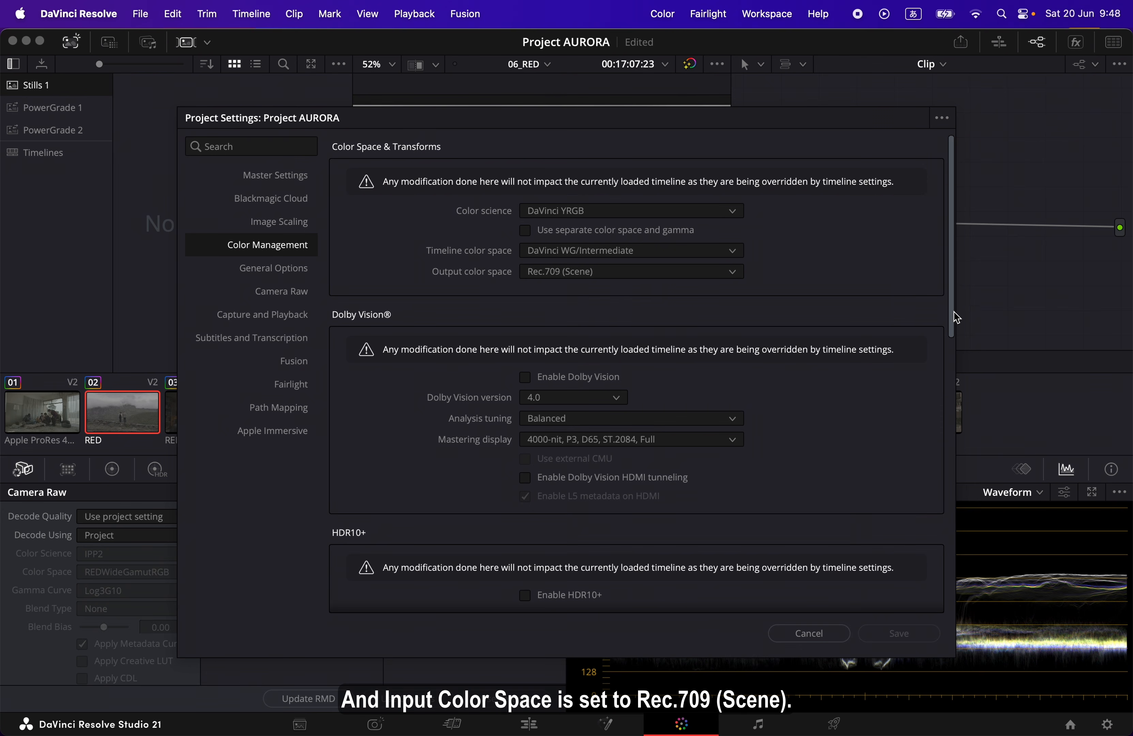
drag(956, 317, 948, 522)
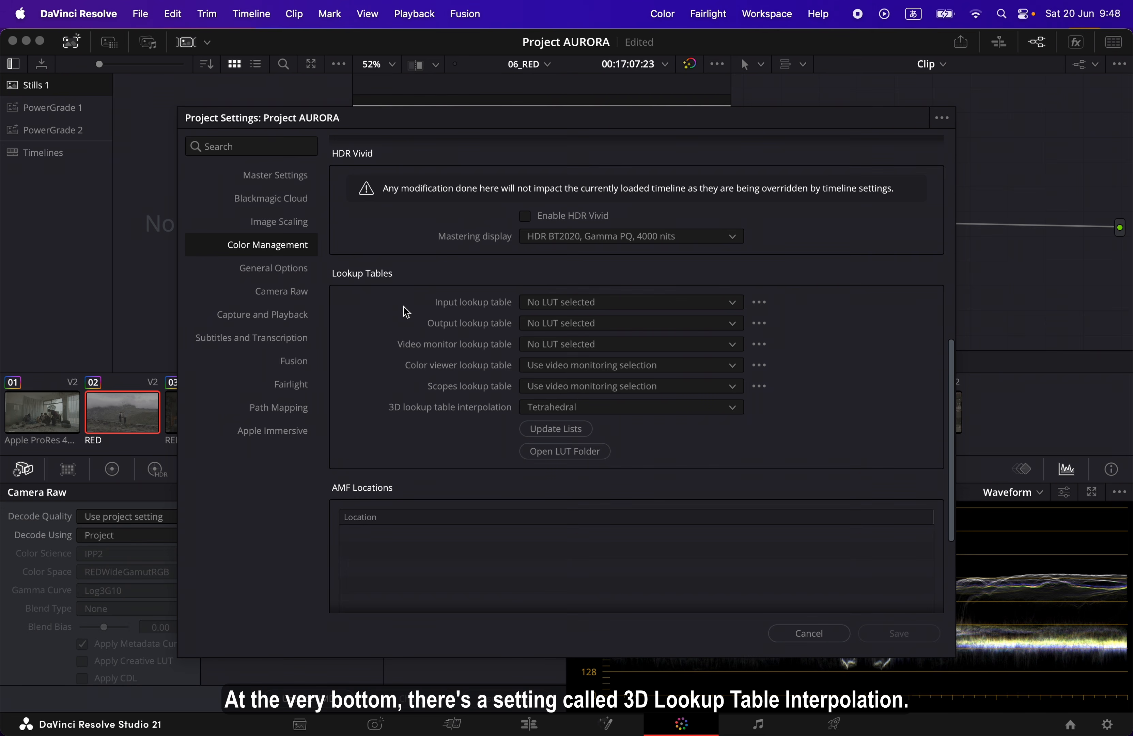
click(734, 408)
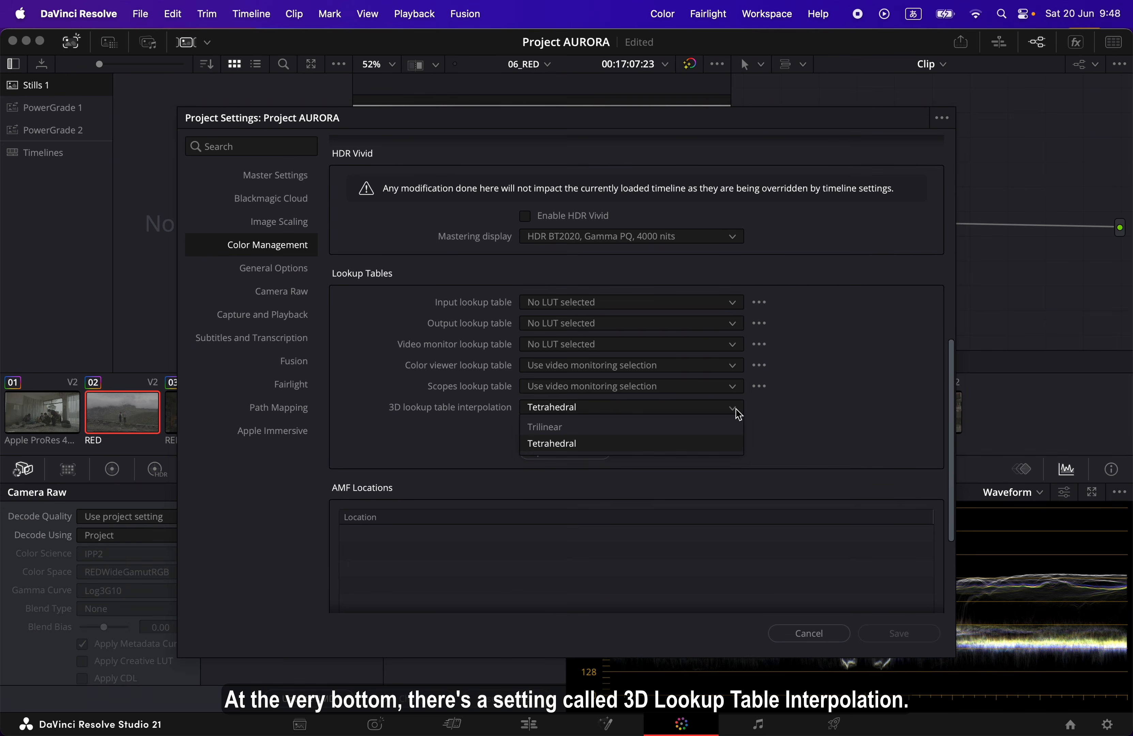
click(722, 444)
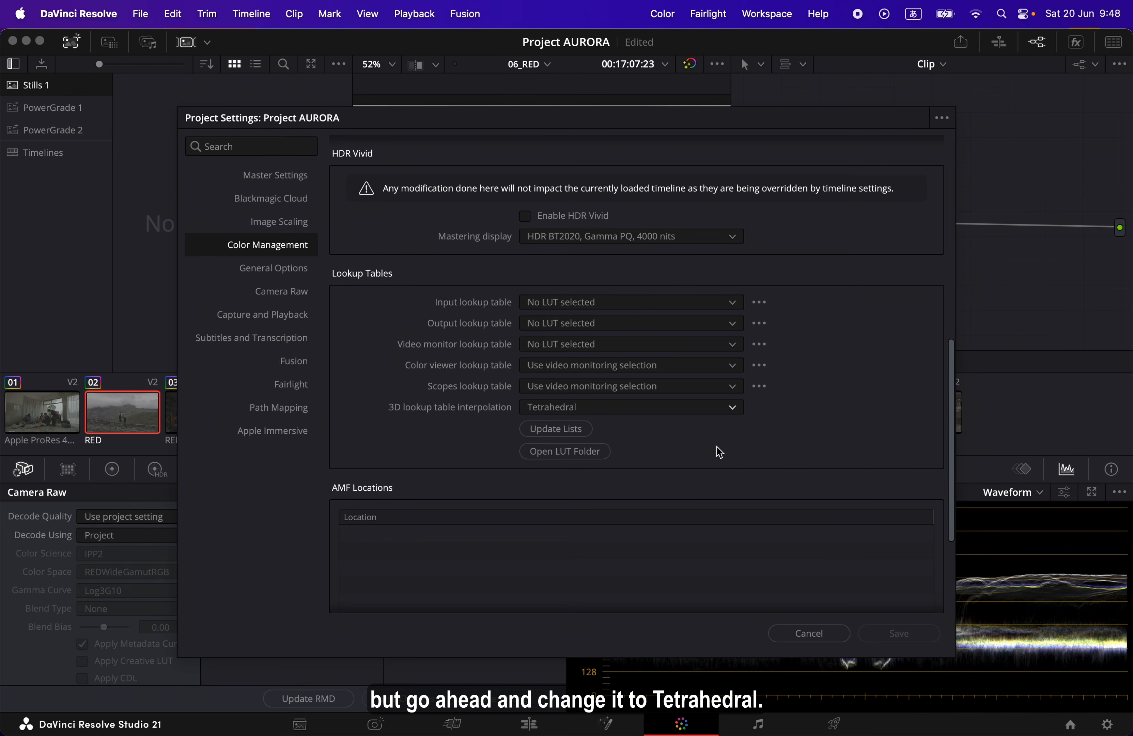
Open Resolve's LUT folder from the project settings and show the desktop AURORA Film Lab v1.0 folder in a second Finder window above it
click(601, 454)
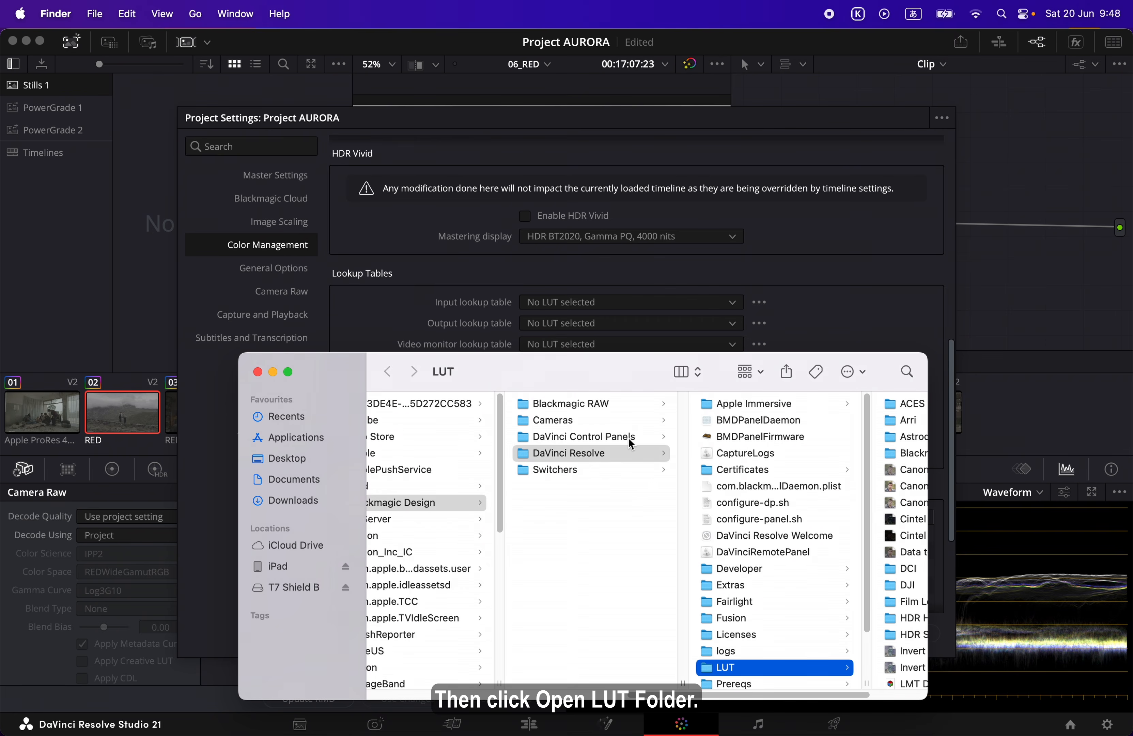
drag(608, 381, 603, 408)
scroll(593, 573, right, 5)
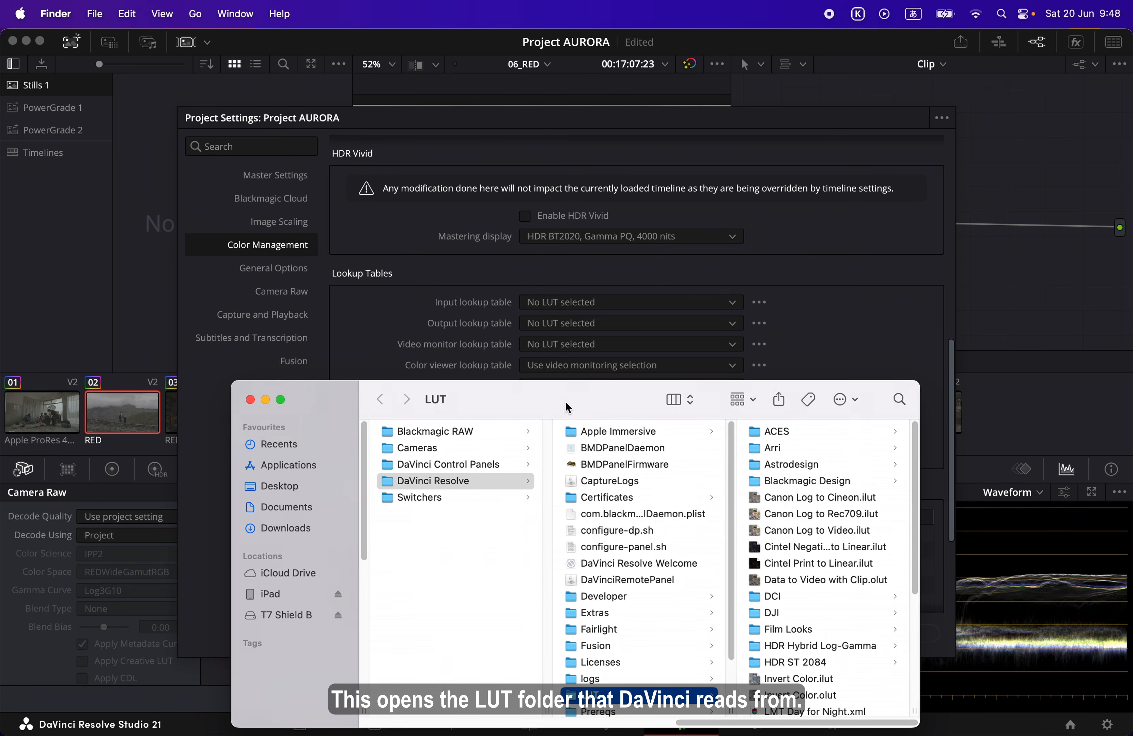
key(super+n)
click(470, 92)
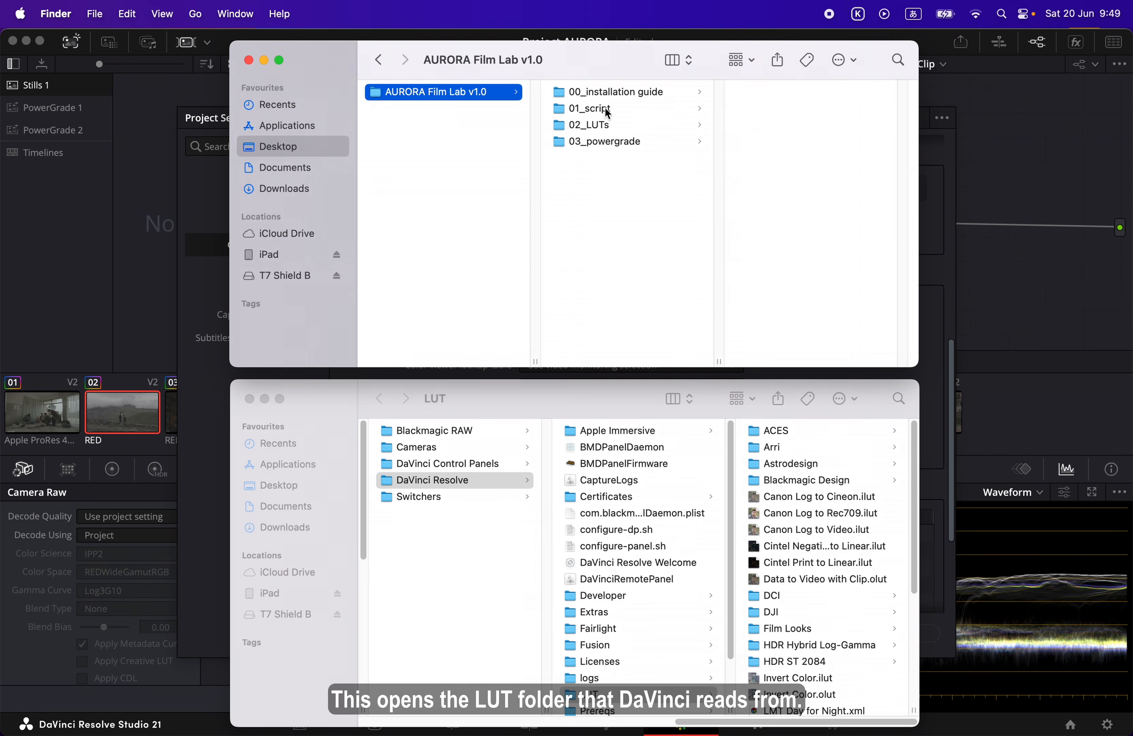
Copy the entire AURORA v1.0 folder from 02_LUTs into DaVinci Resolve's LUT folder
click(597, 125)
click(765, 95)
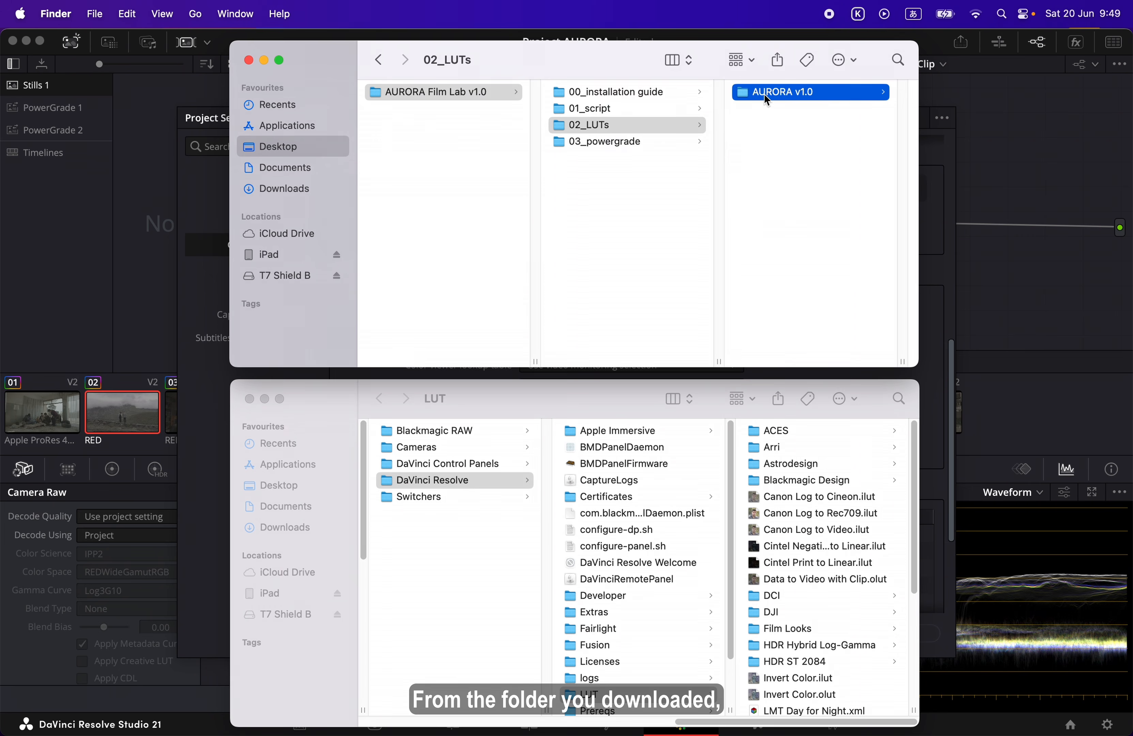
key(super+c)
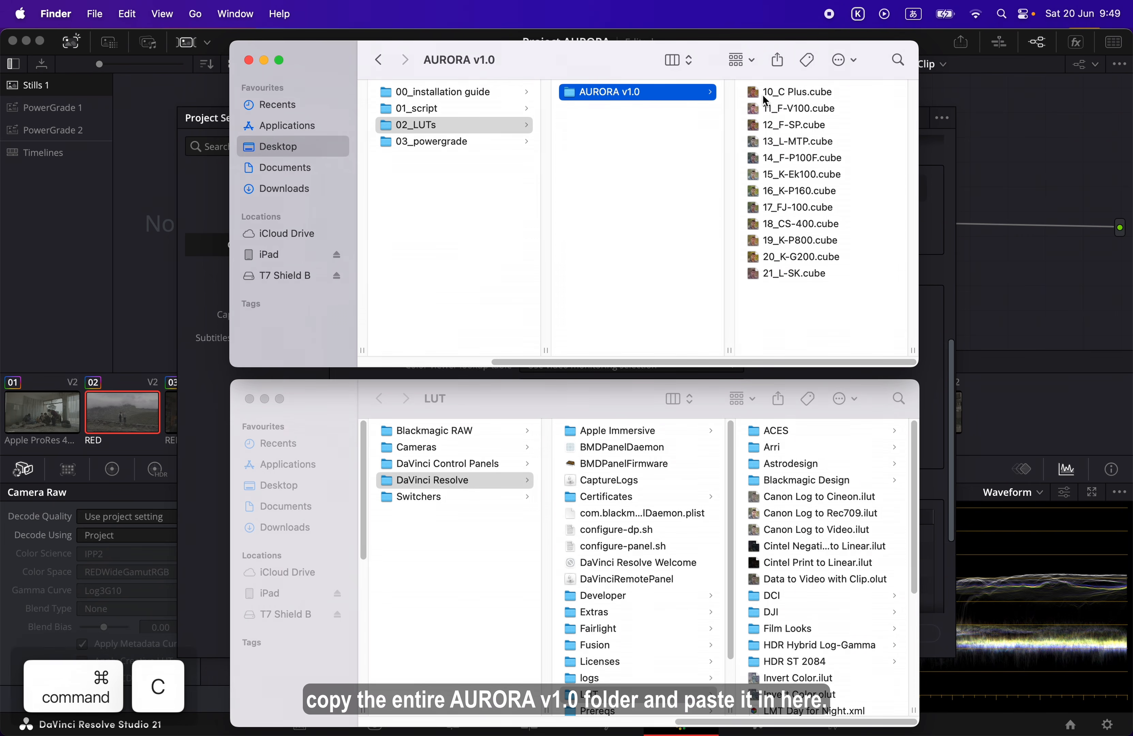
click(669, 694)
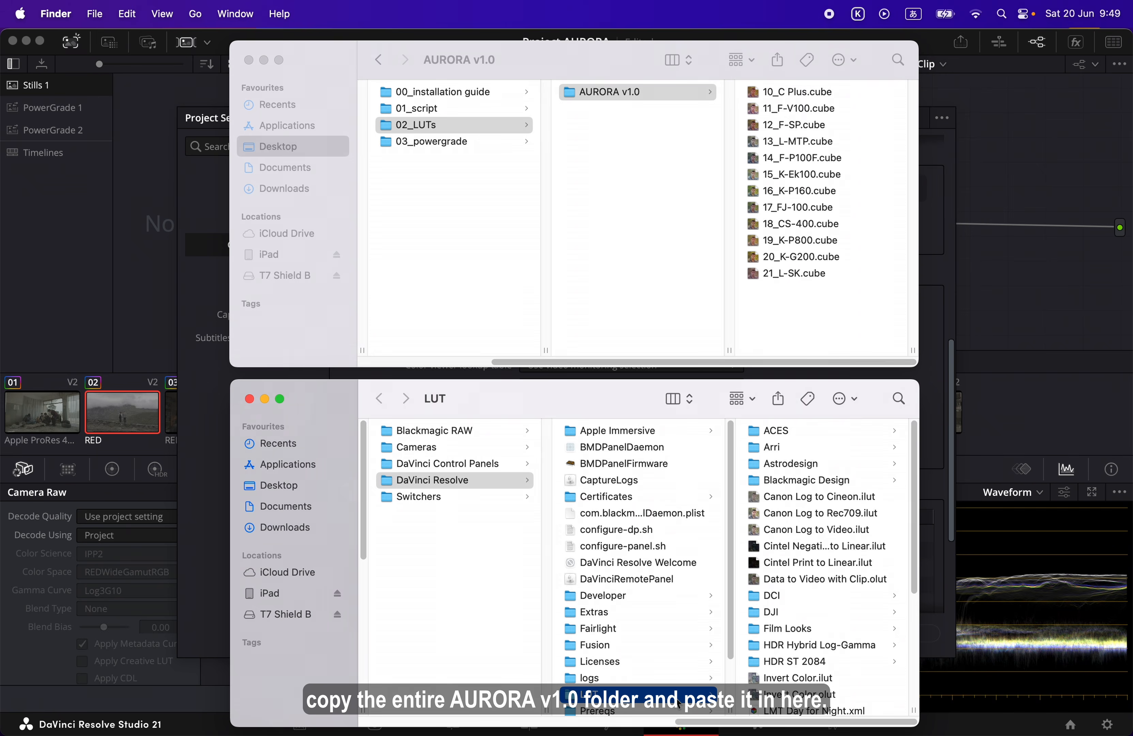
key(super+v)
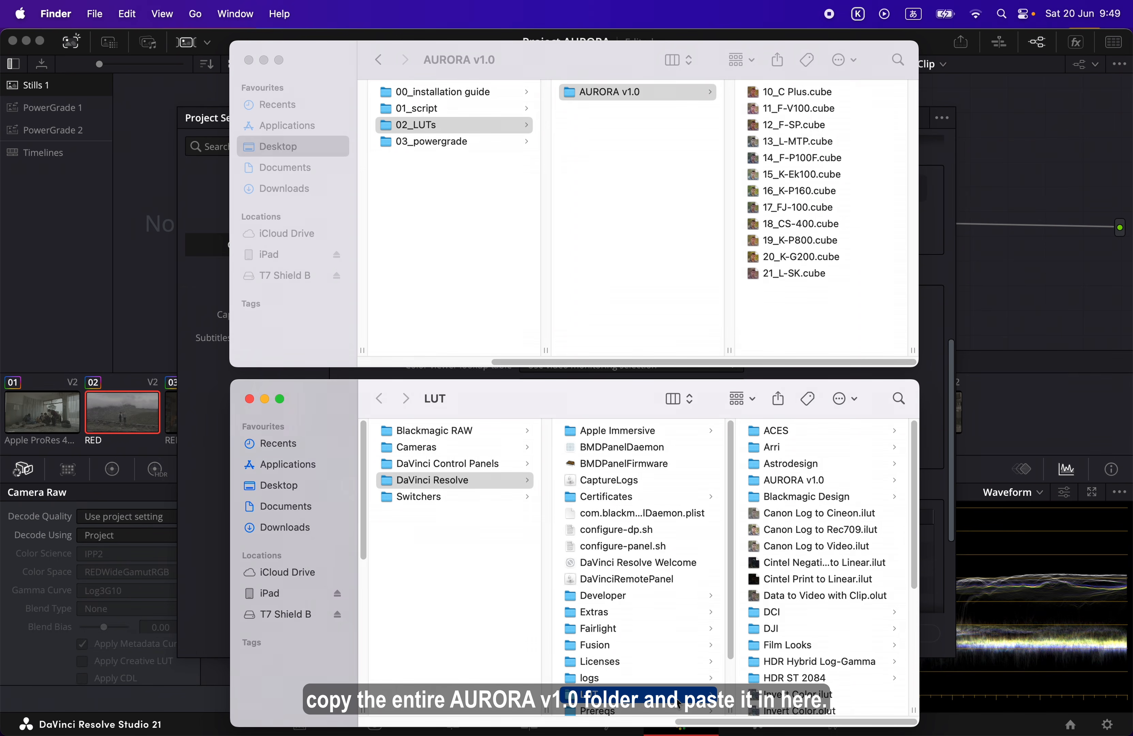
Close both Finder windows, then update the lookup table lists and save the project settings in DaVinci Resolve
click(249, 399)
click(249, 60)
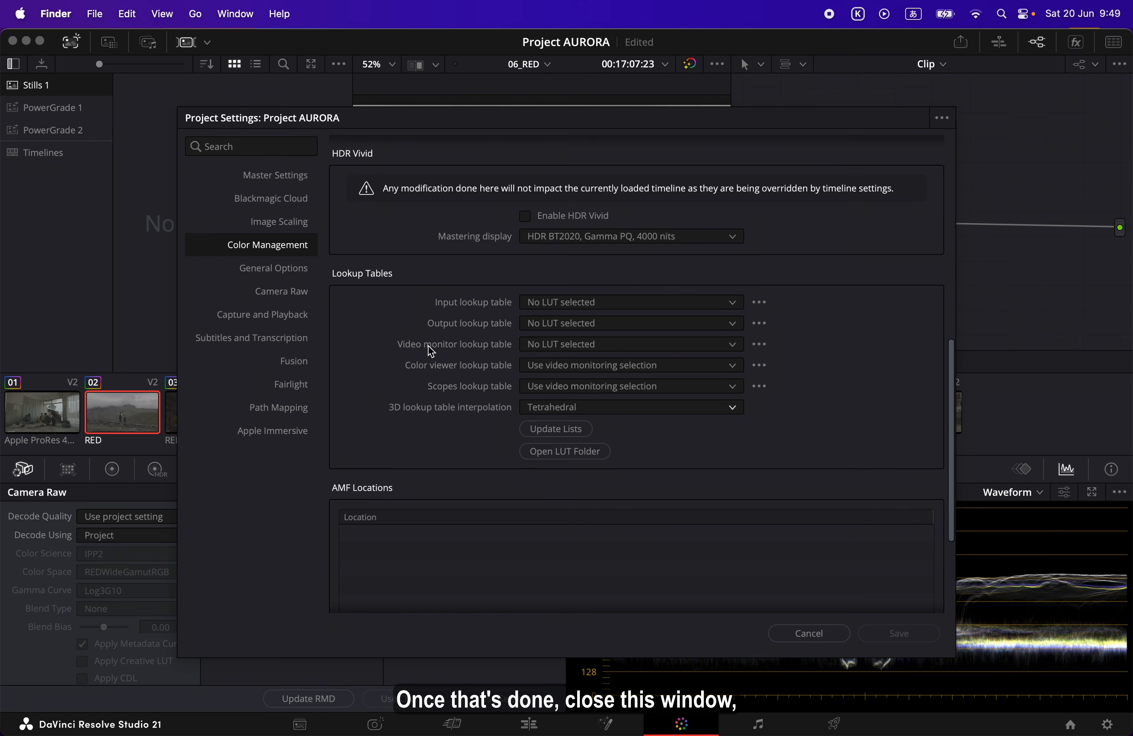
click(586, 432)
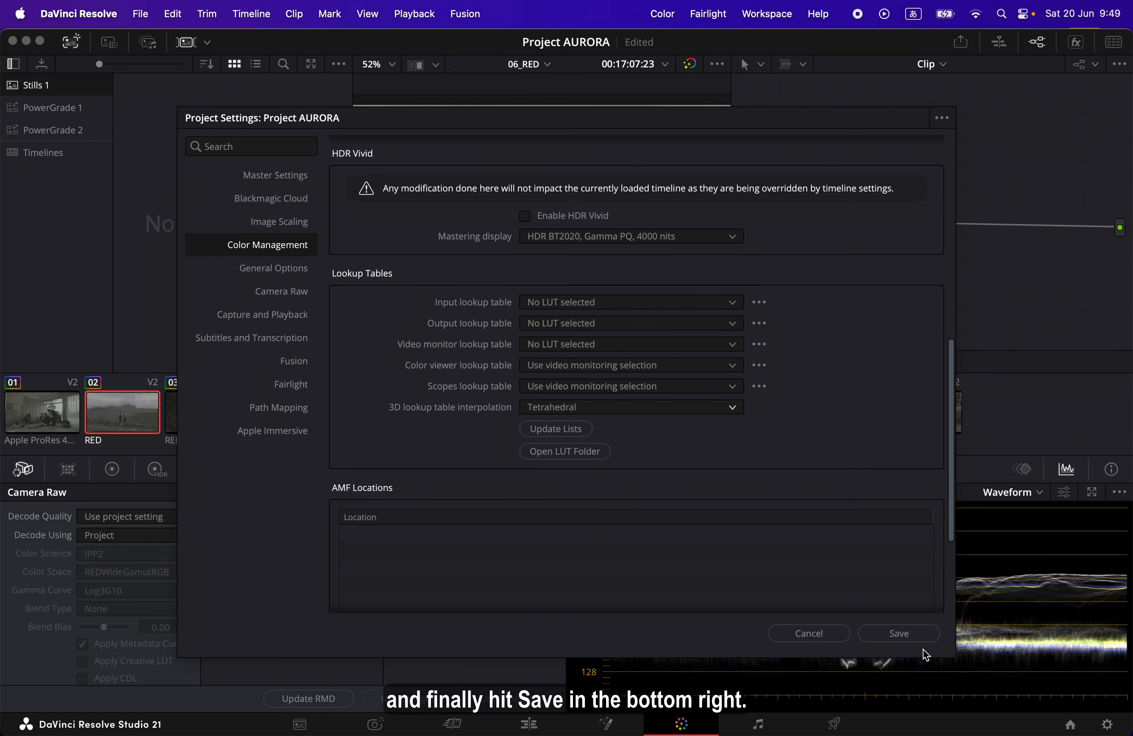
click(898, 633)
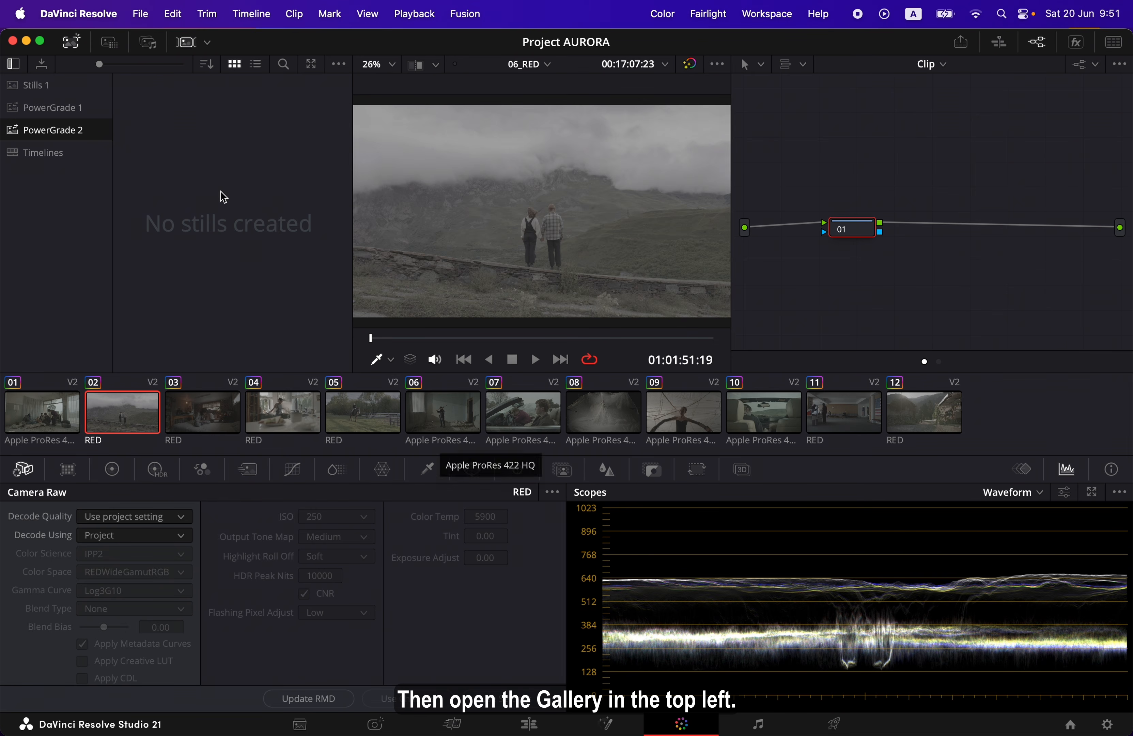
Add a new PowerGrade album in the Gallery and rename it AURORA v1.0
click(77, 47)
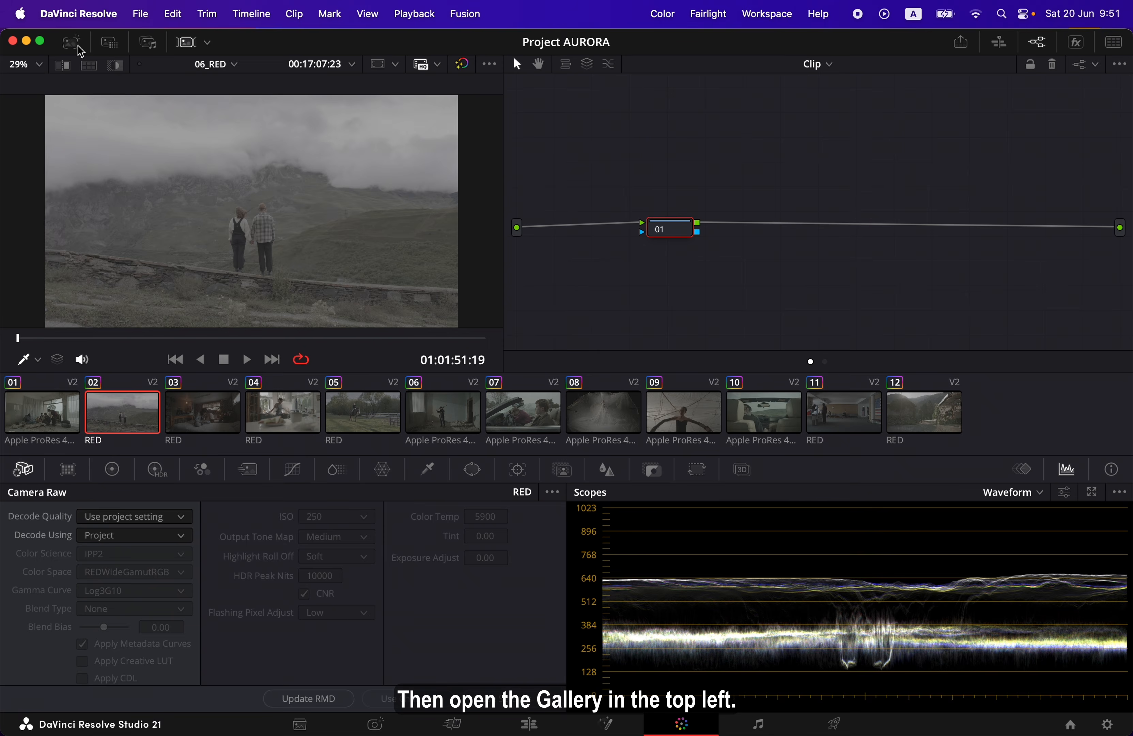
click(79, 47)
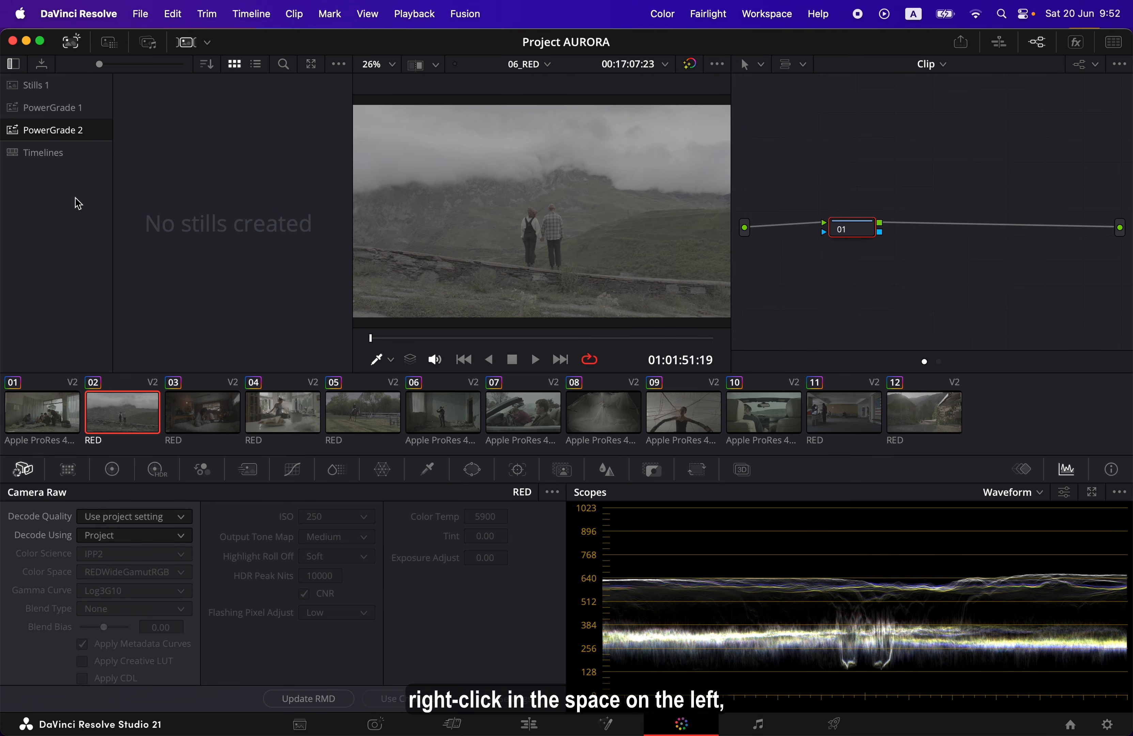
right_click(56, 196)
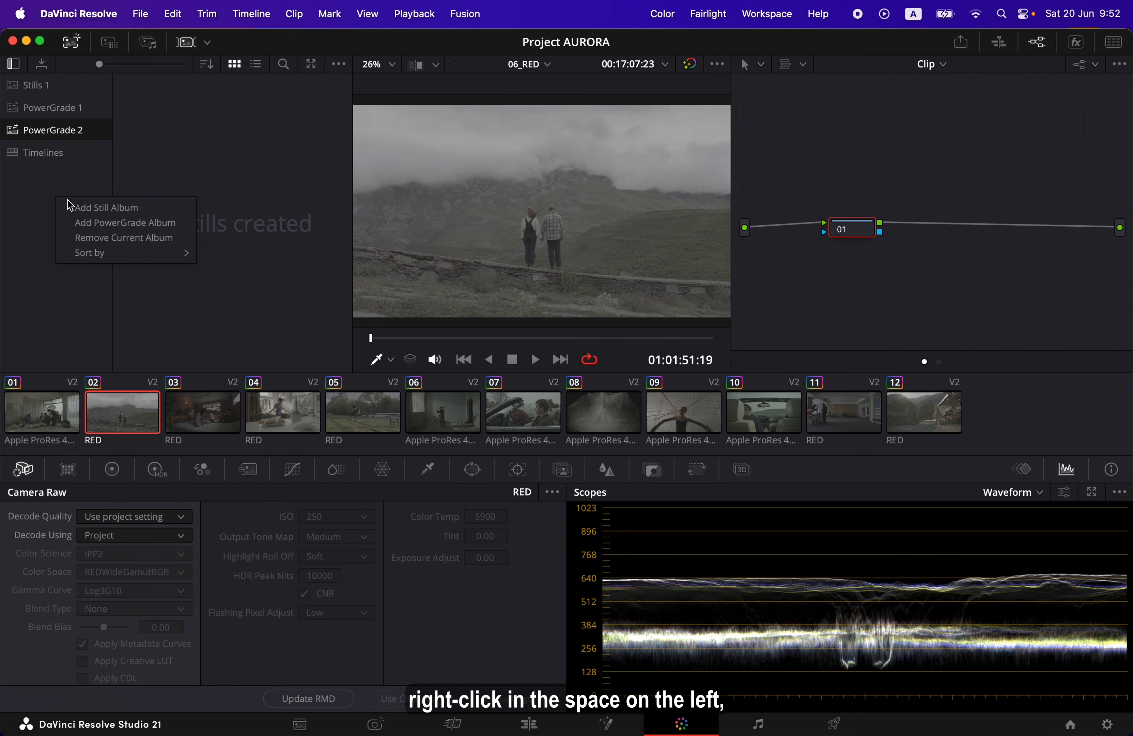
click(181, 228)
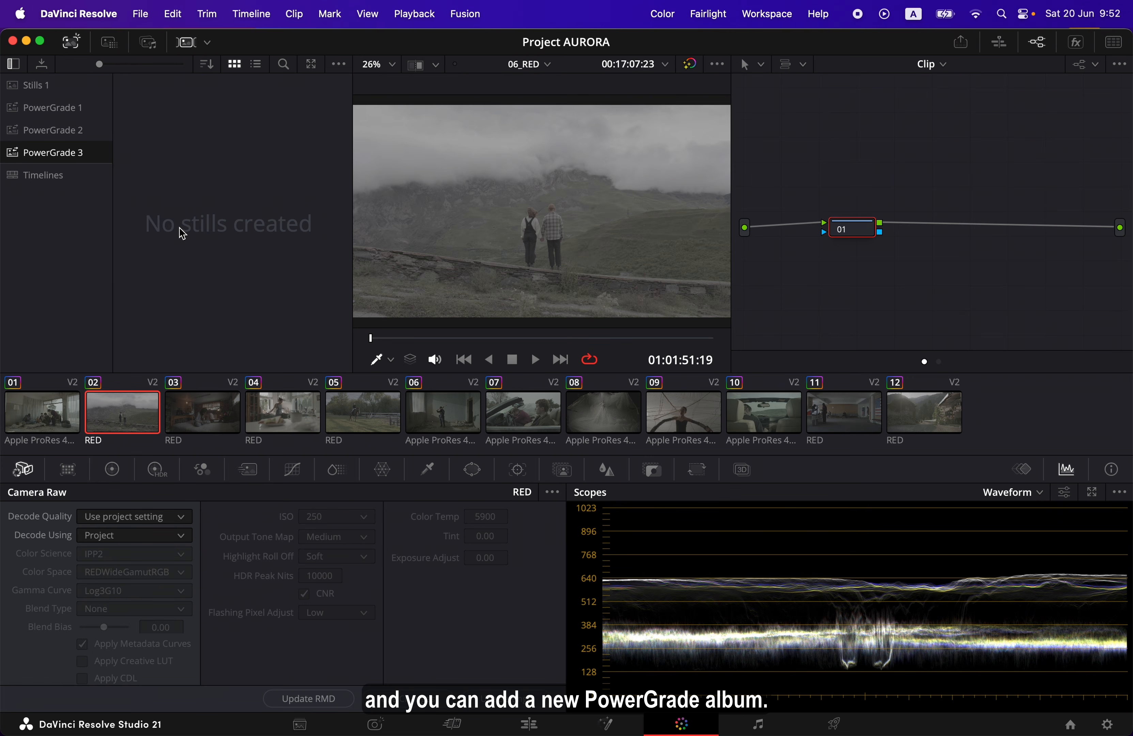
double_click(72, 150)
key(super+a)
text(AU)
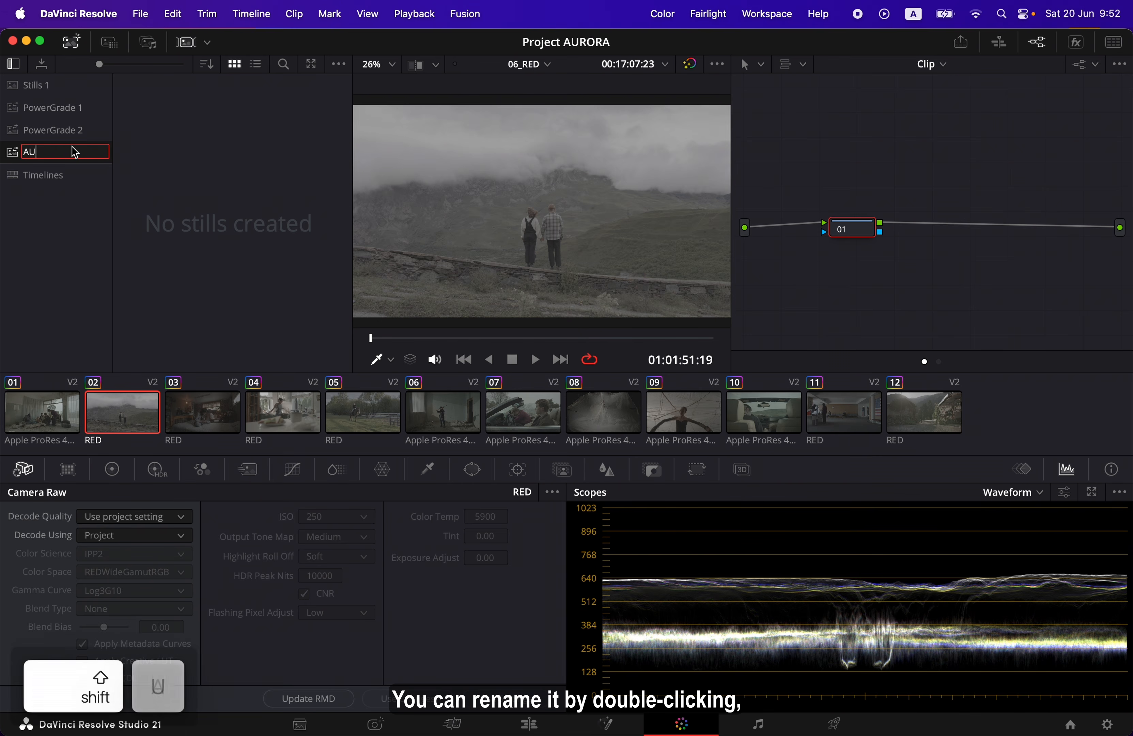
text(RORA v1.0)
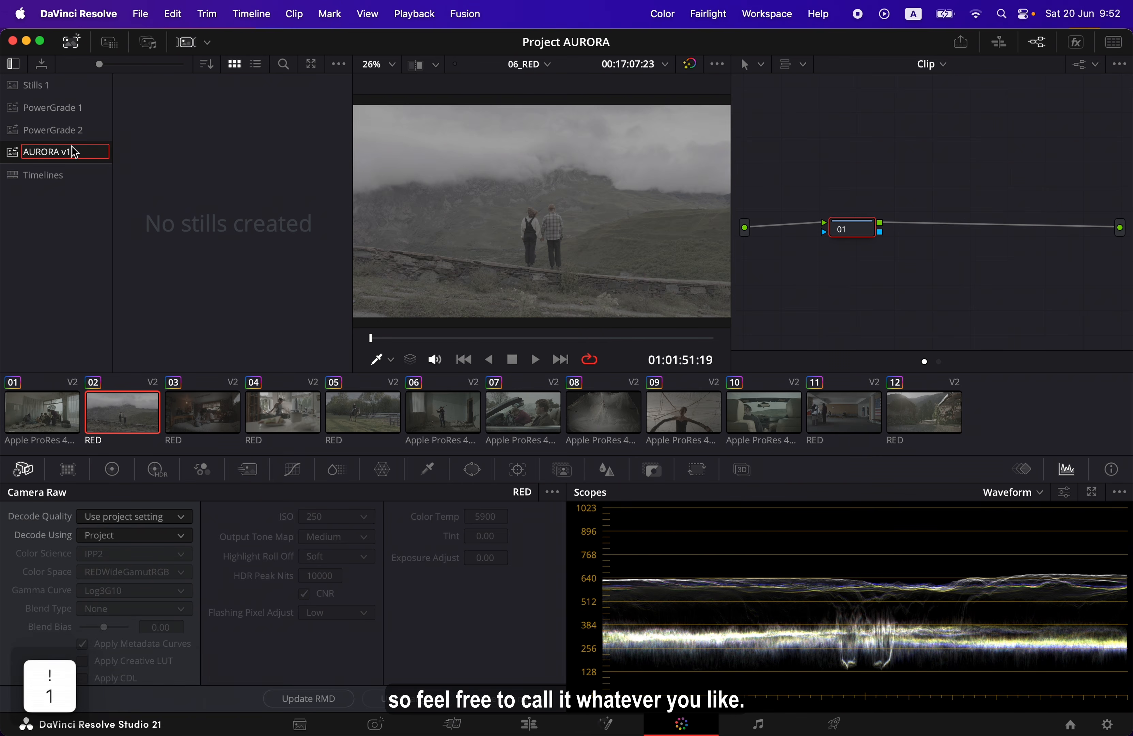
key(Return)
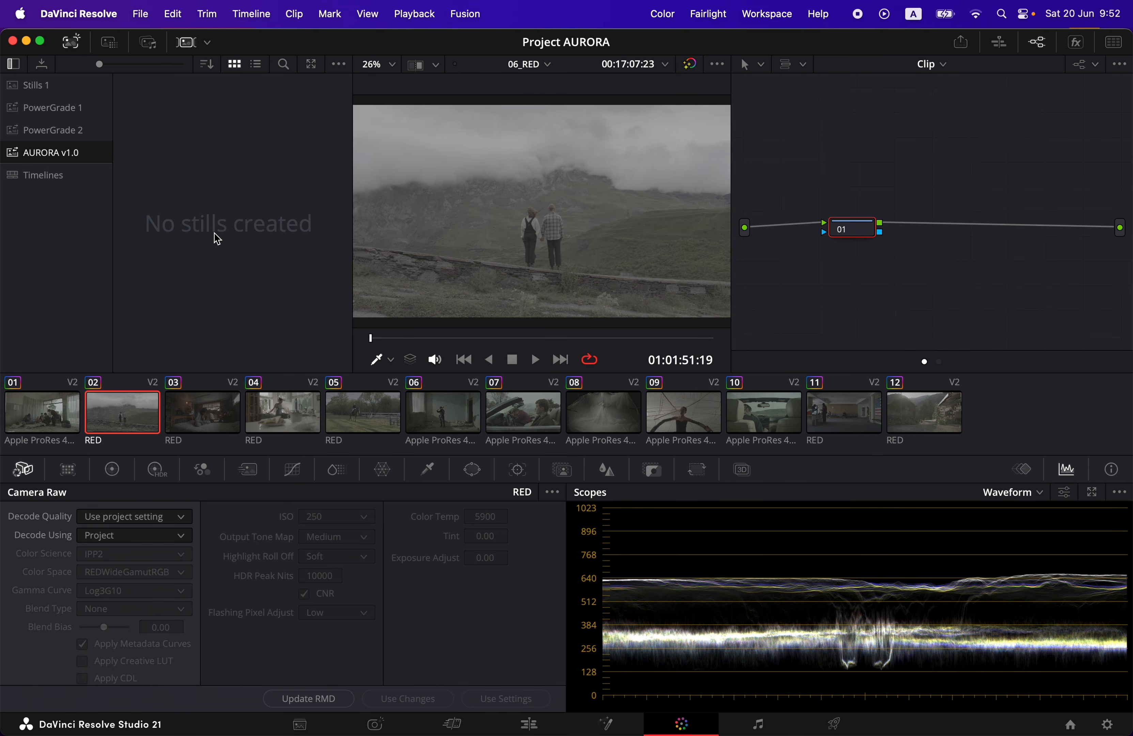
Start a still import into the AURORA v1.0 album from the 03_powergrade folder, limiting the file type to DaVinci Resolve Exchange Files (*.drx)
right_click(238, 181)
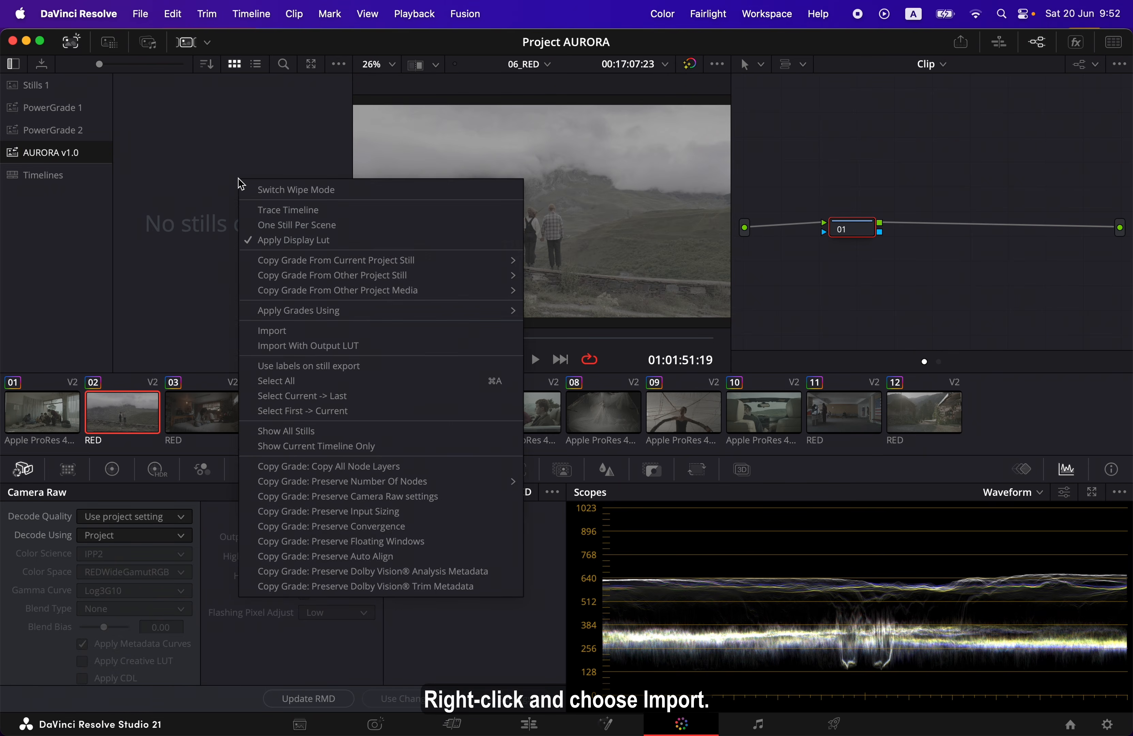
click(315, 332)
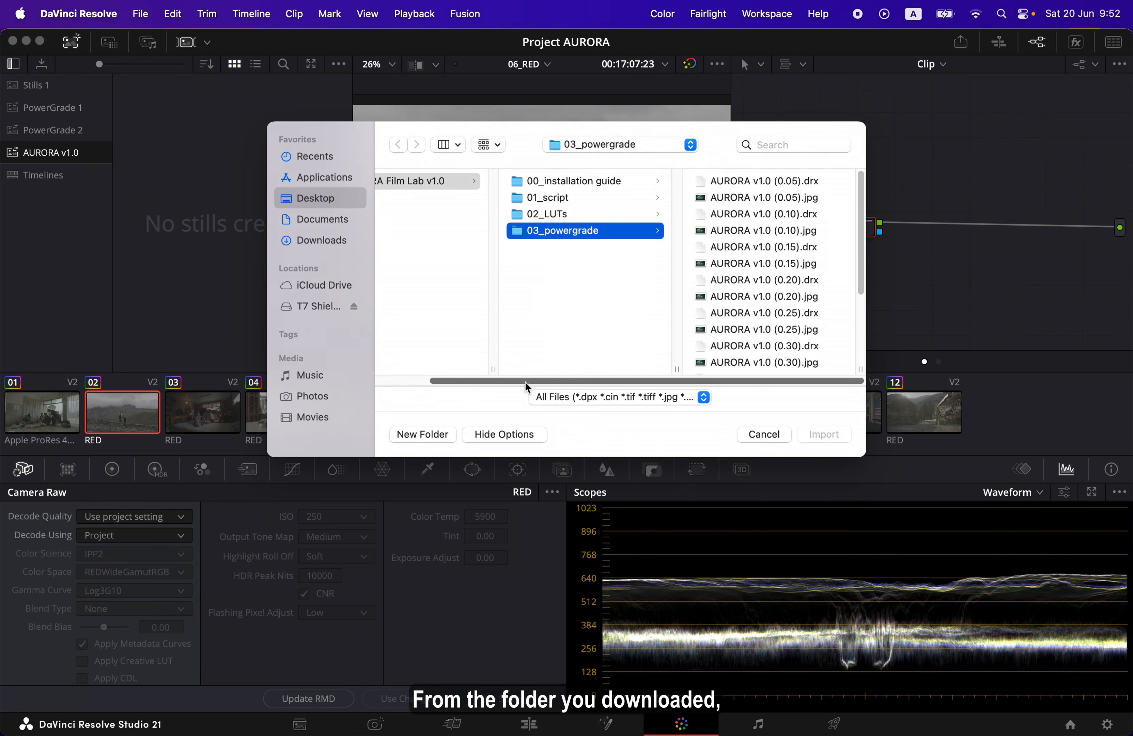
mouse_move(525, 382)
mouse_down()
mouse_move(461, 382)
mouse_move(543, 382)
mouse_up()
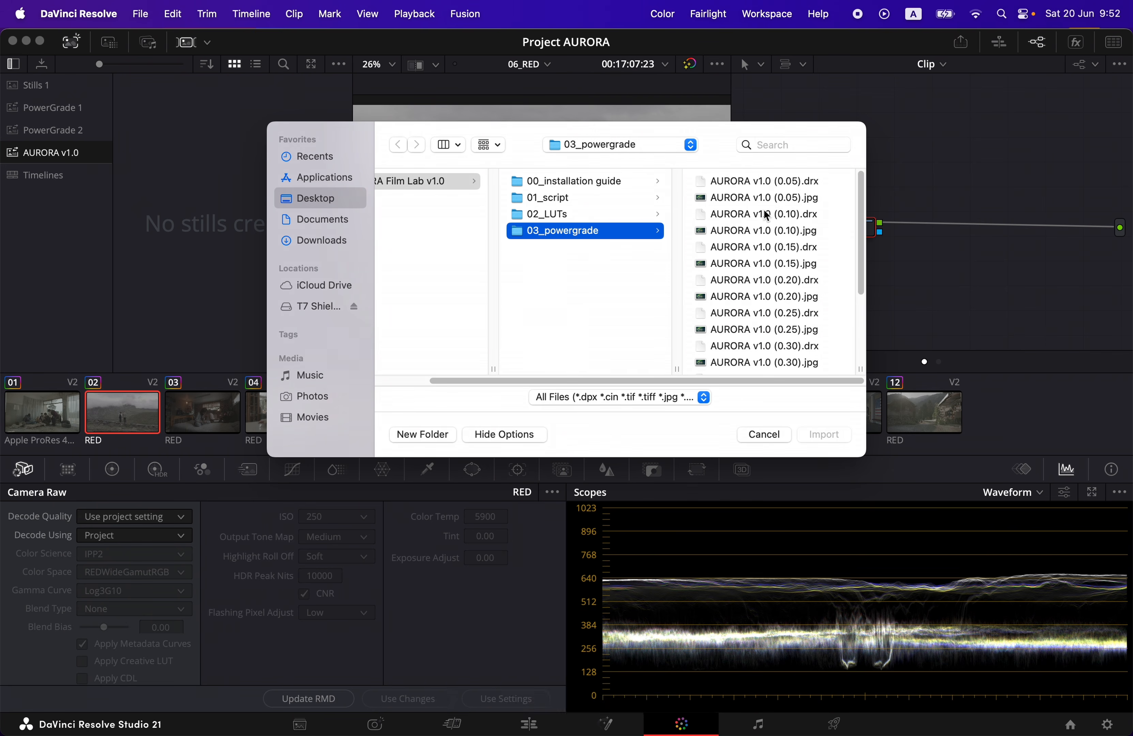
mouse_move(862, 223)
mouse_down()
mouse_move(863, 278)
mouse_move(860, 206)
mouse_up()
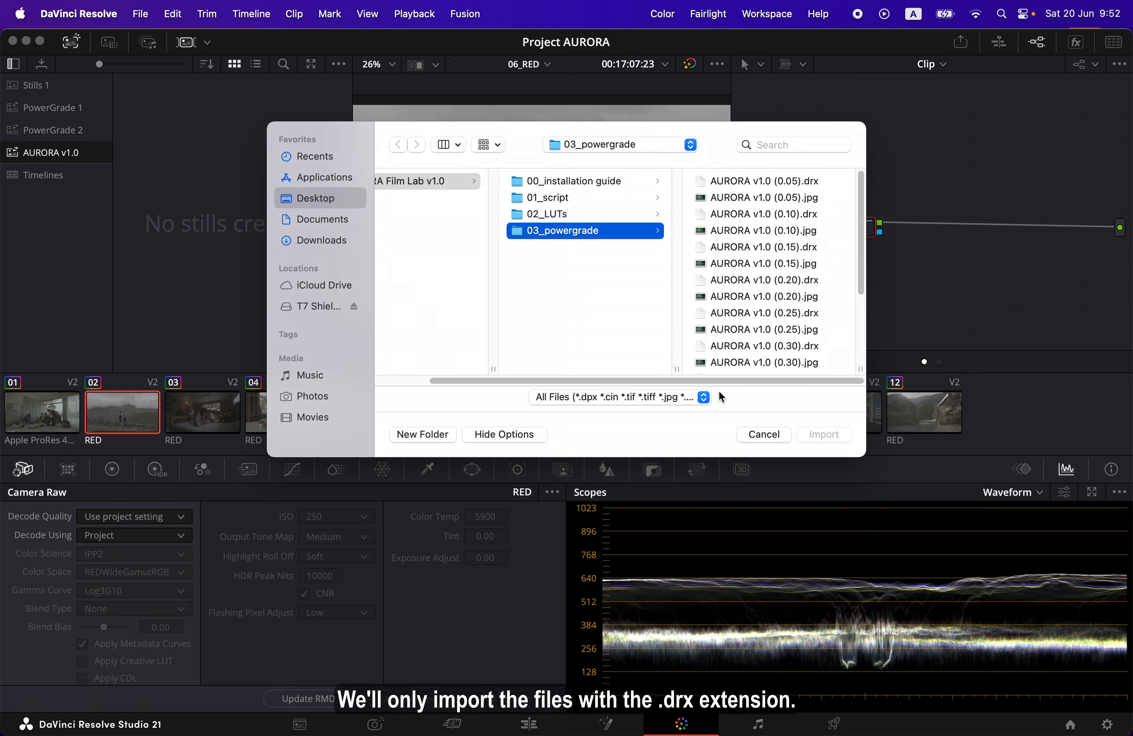
click(709, 398)
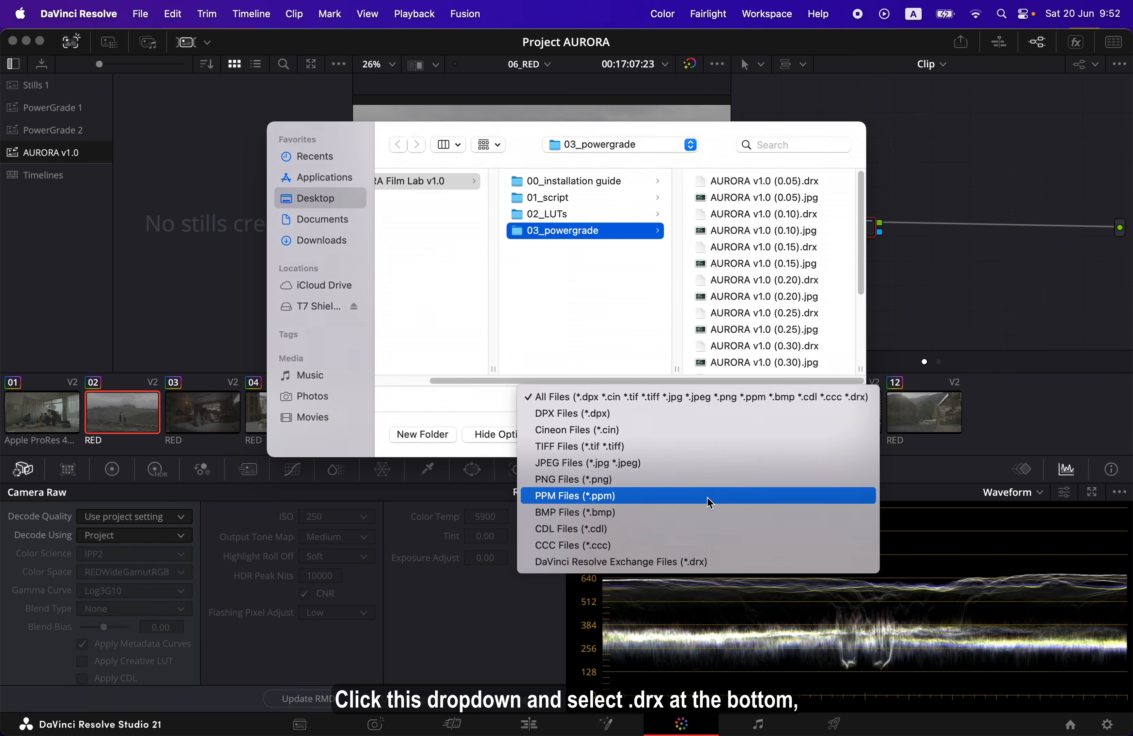
click(732, 562)
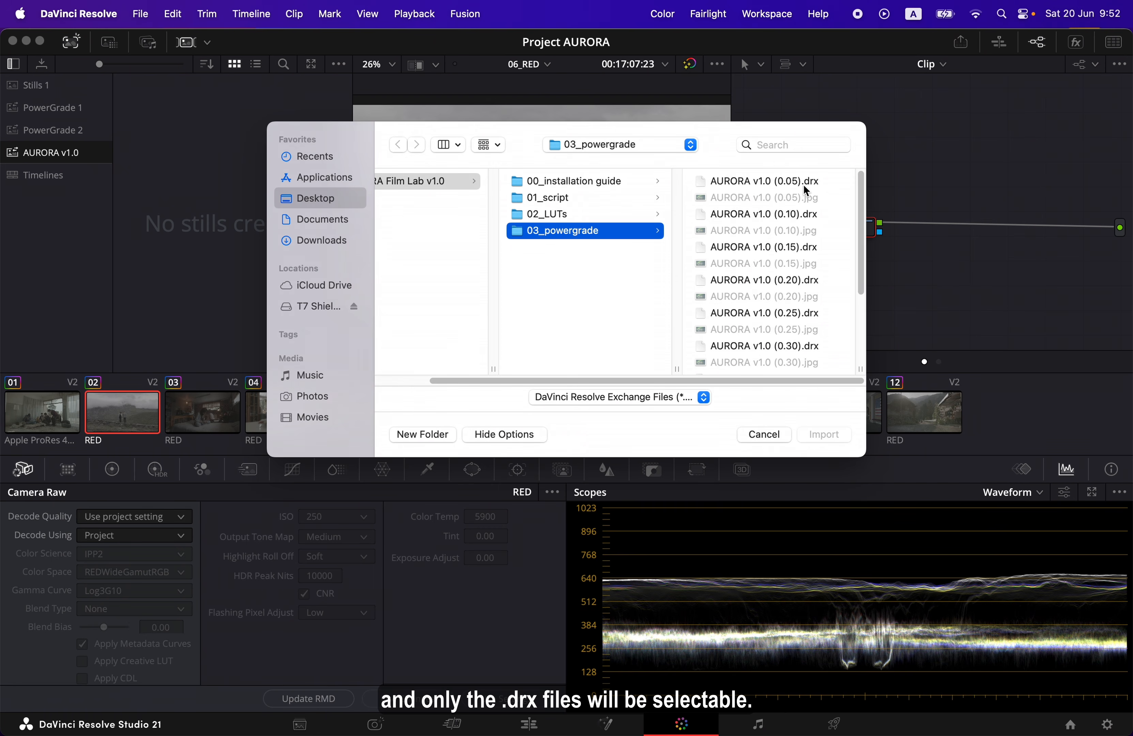
Import all ten .drx files, AURORA v1.0 (0.05) through (0.50), and look through the album's PowerGrades
click(805, 184)
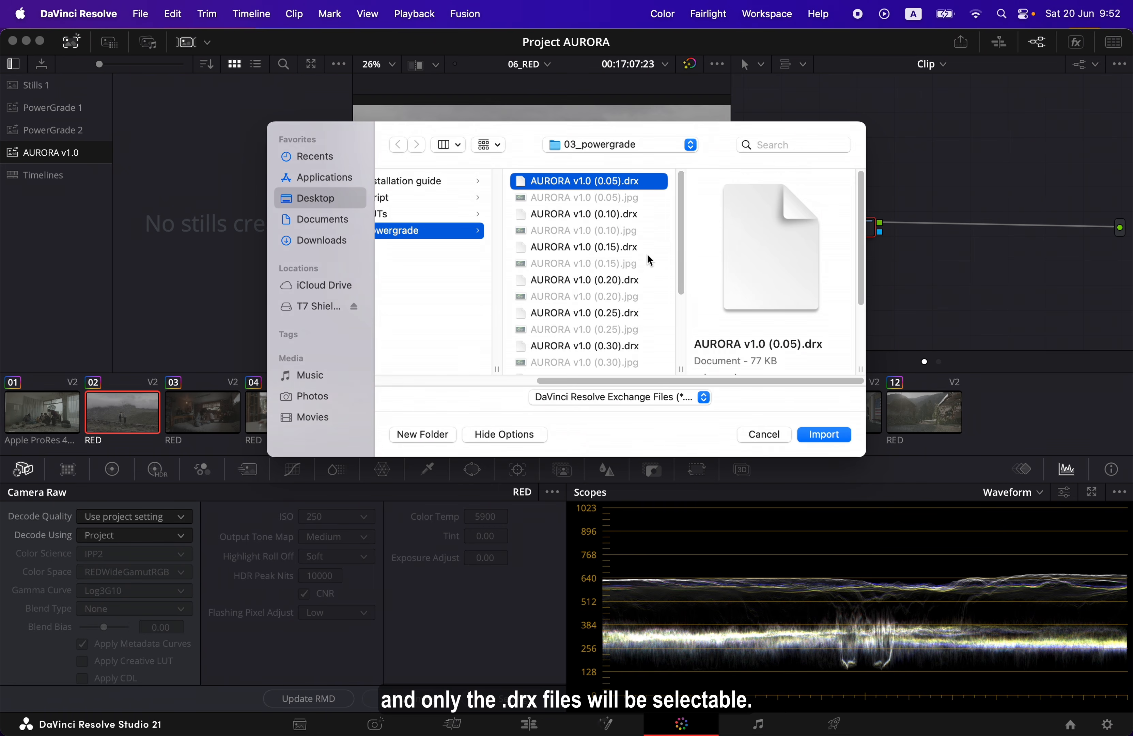
scroll(647, 253, down, 5)
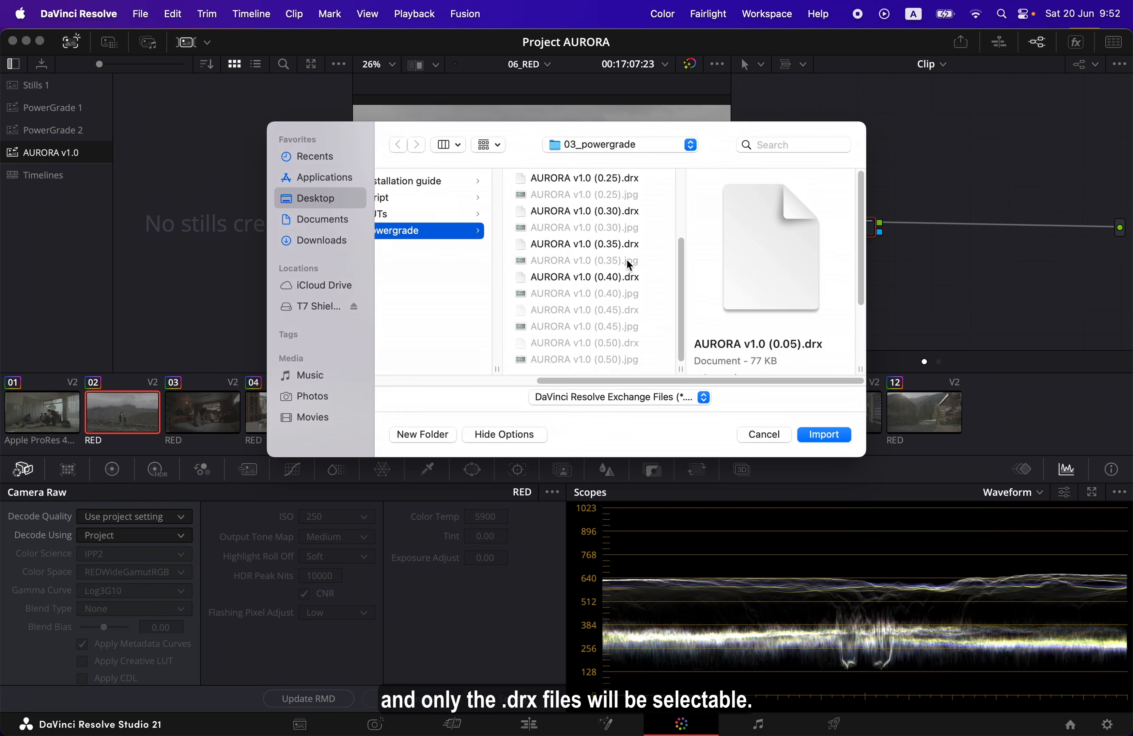
shift+click(620, 345)
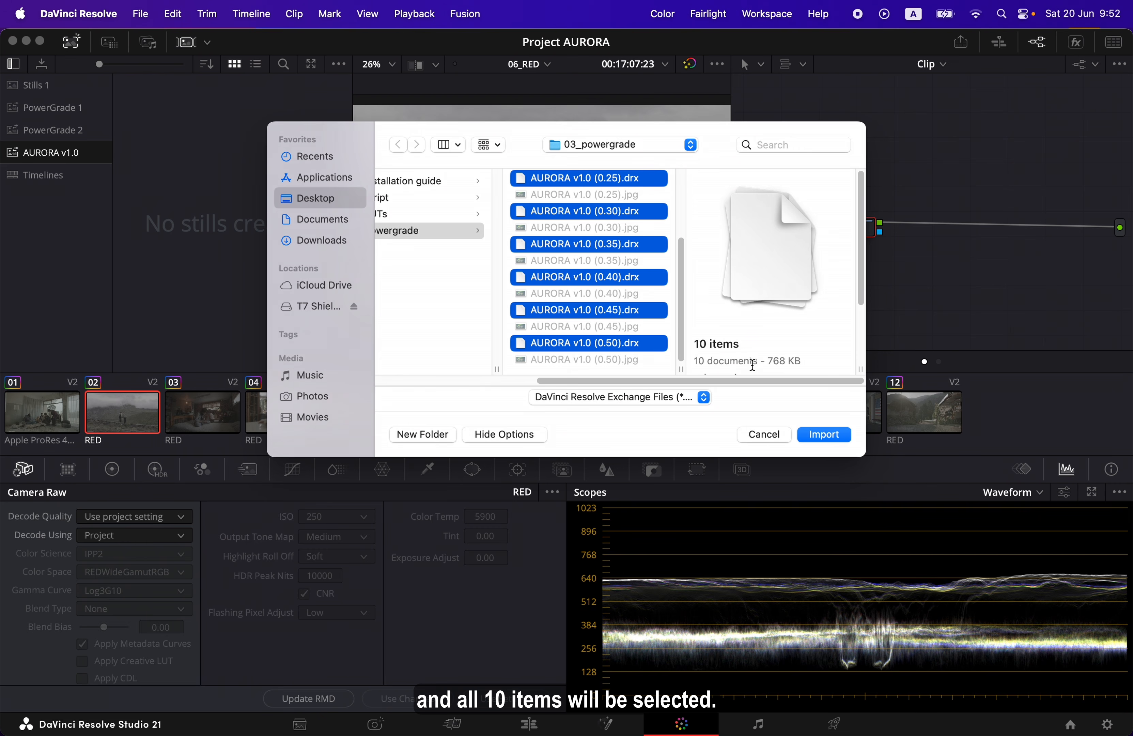
click(847, 437)
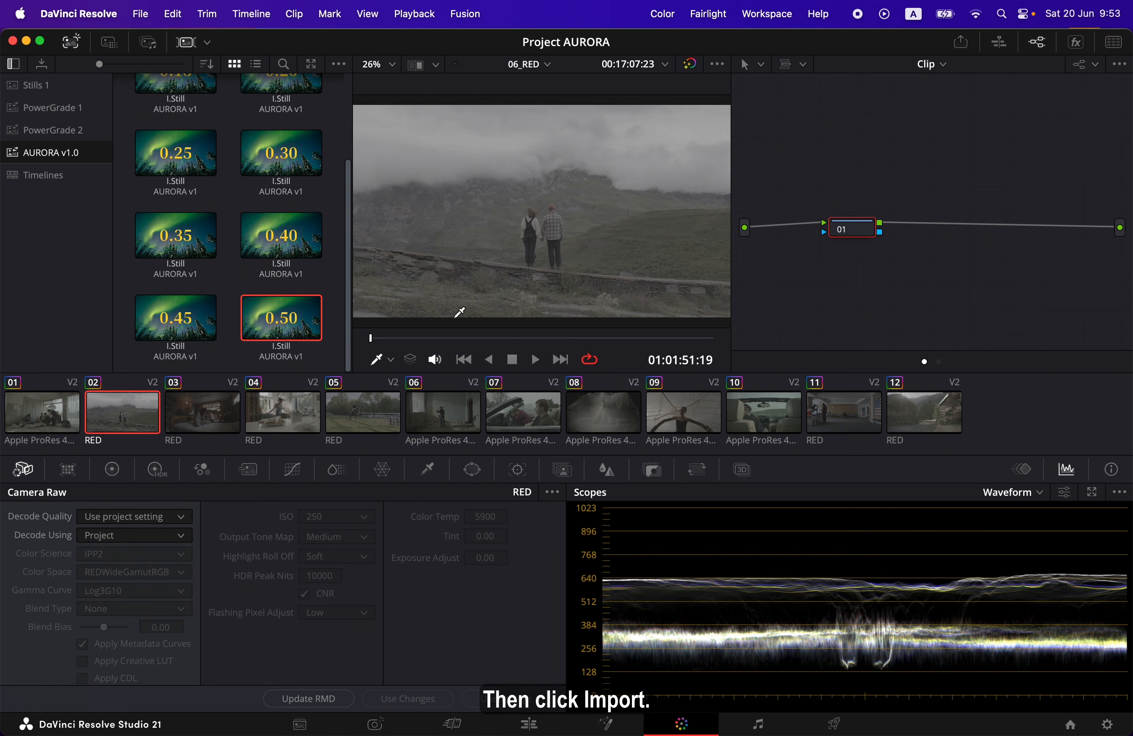
scroll(327, 224, up, 3)
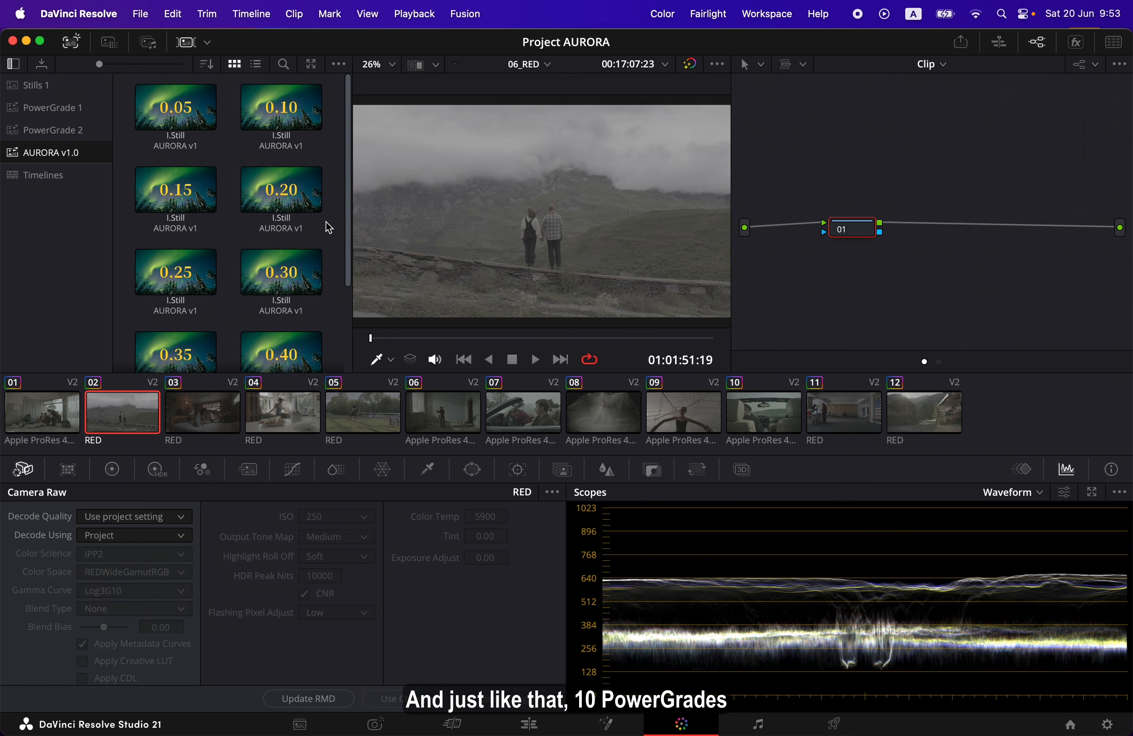
scroll(336, 223, down, 3)
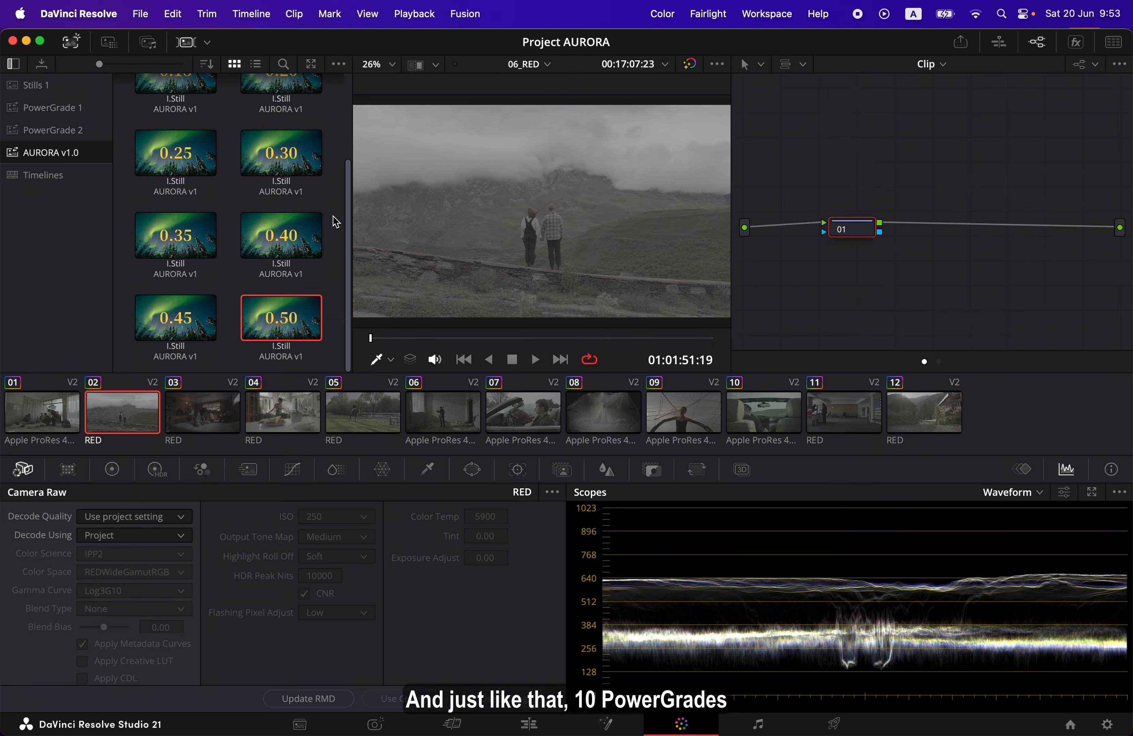
Apply the 0.25 PowerGrade from the AURORA v1.0 album to clip 02
scroll(336, 222, up, 3)
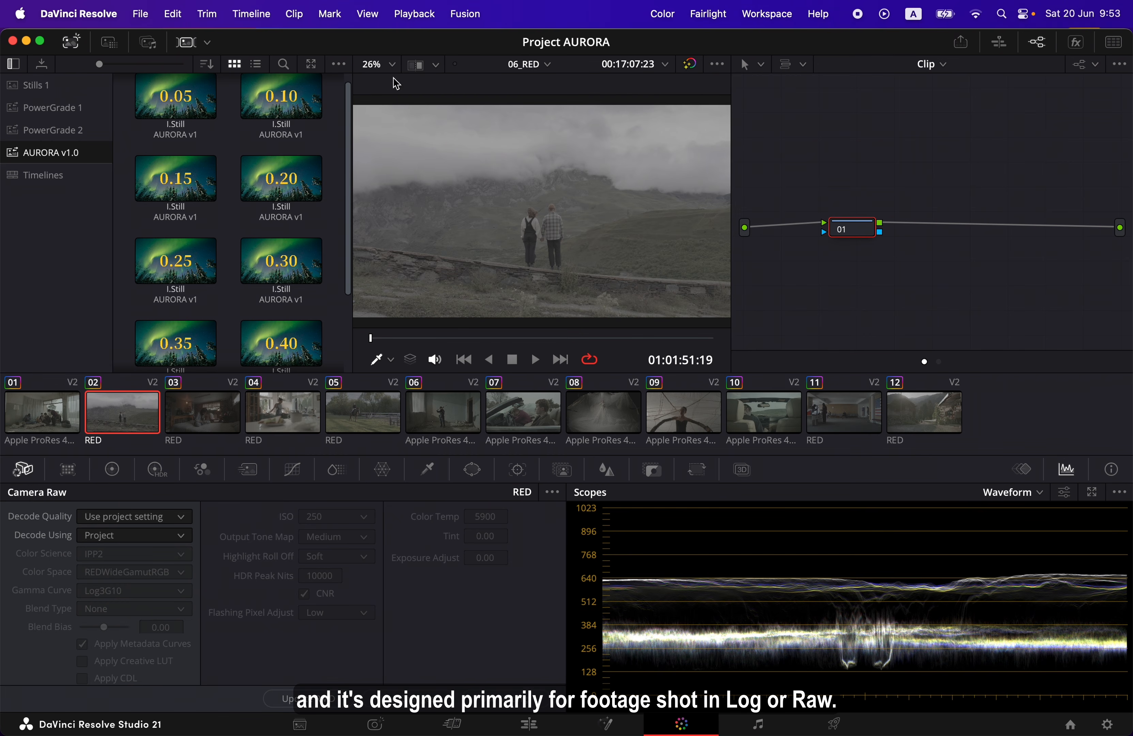
drag(350, 151, 349, 210)
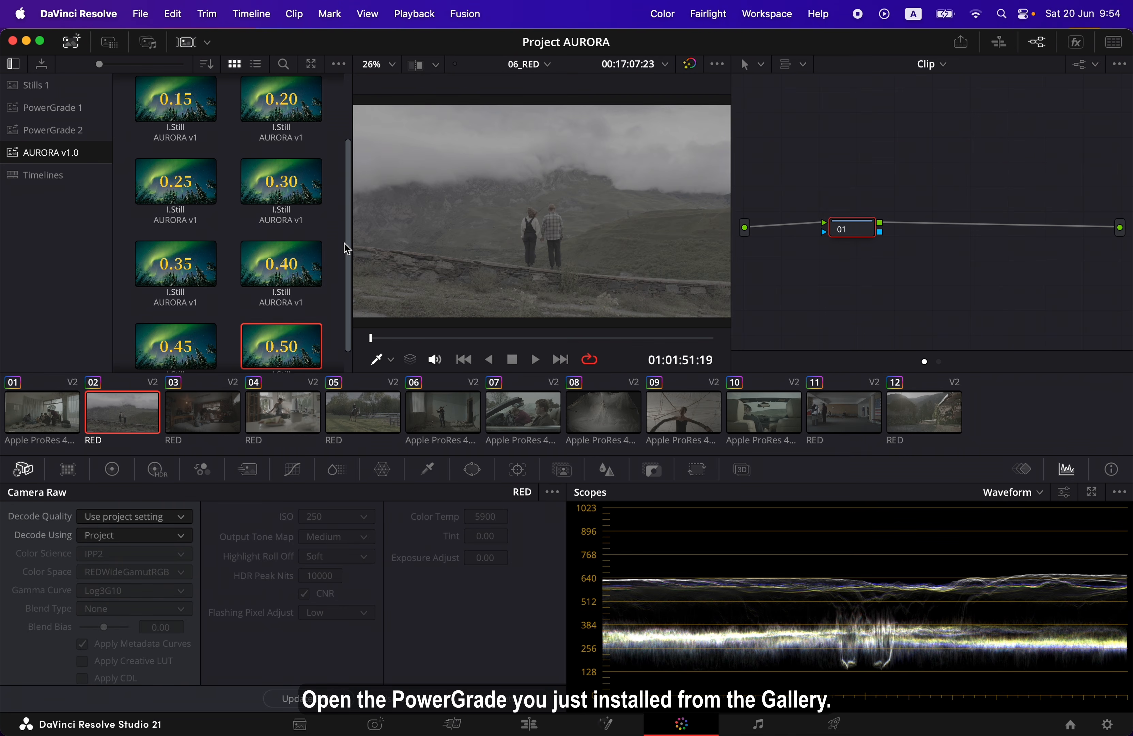
scroll(236, 223, up, 3)
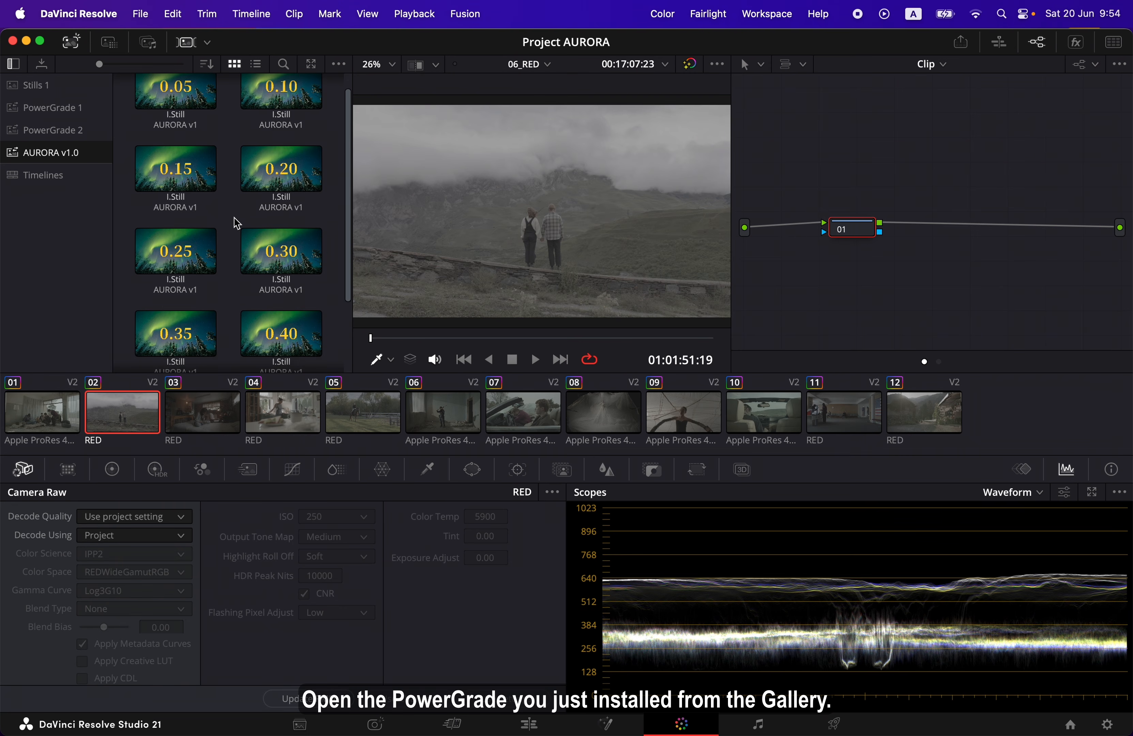
scroll(236, 223, up, 1)
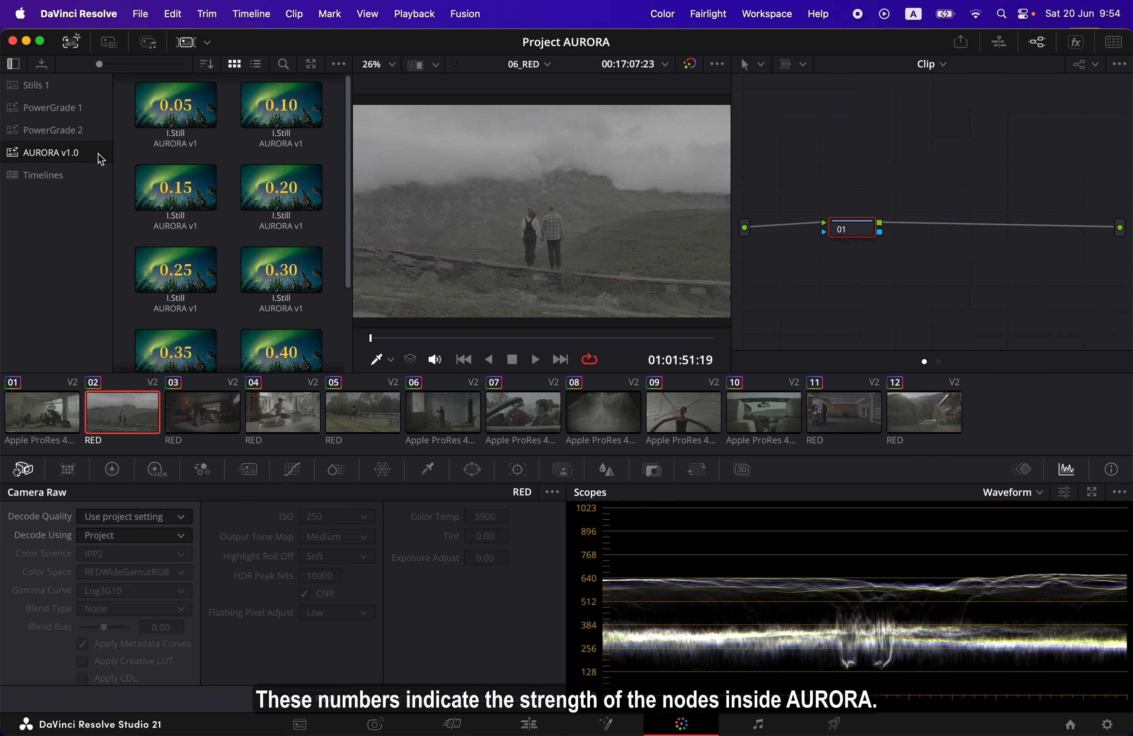
scroll(119, 207, down, 5)
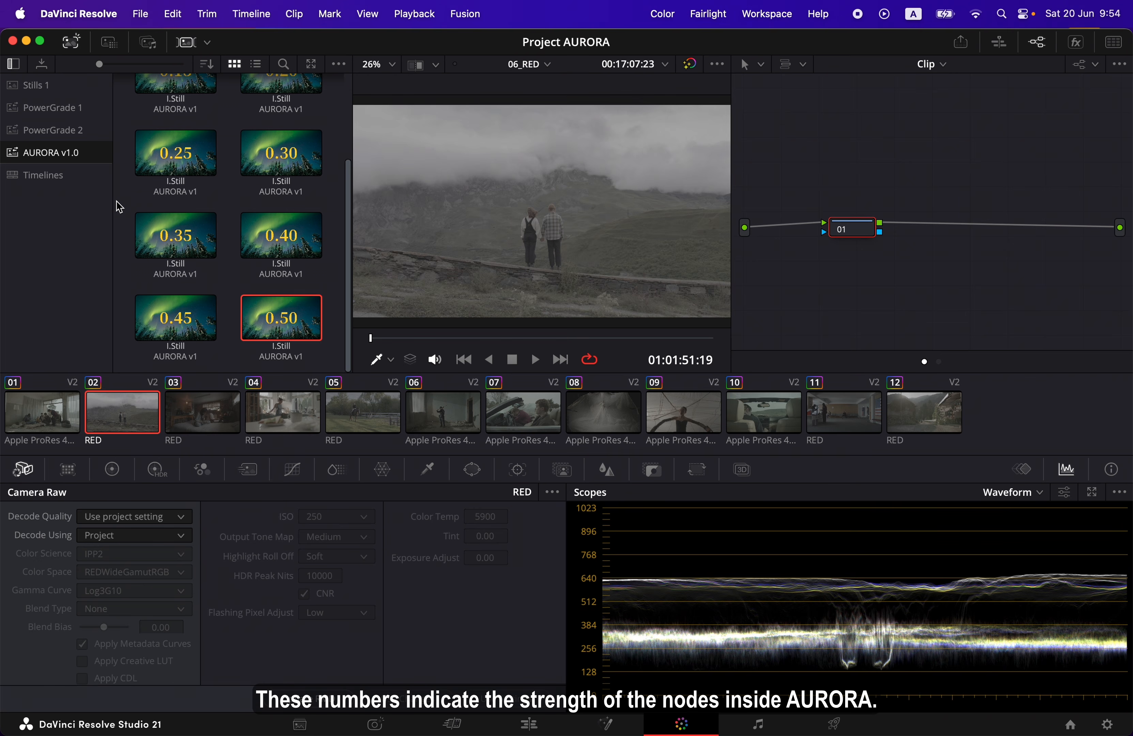
scroll(119, 206, up, 5)
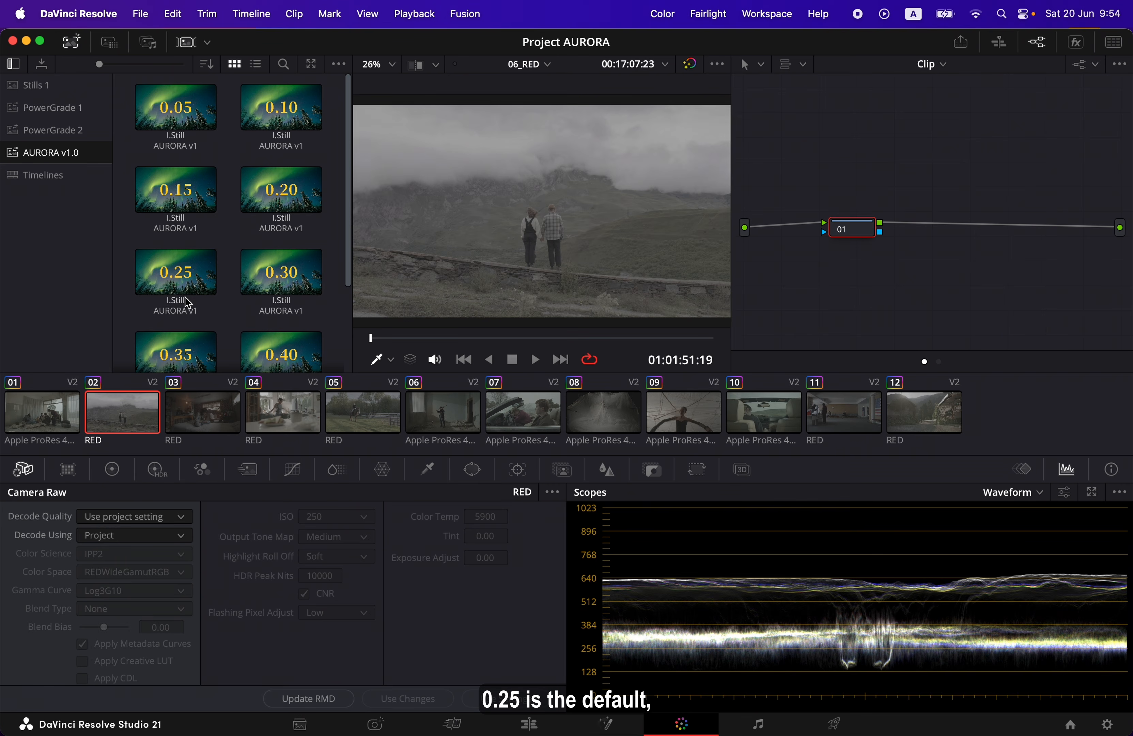
click(203, 291)
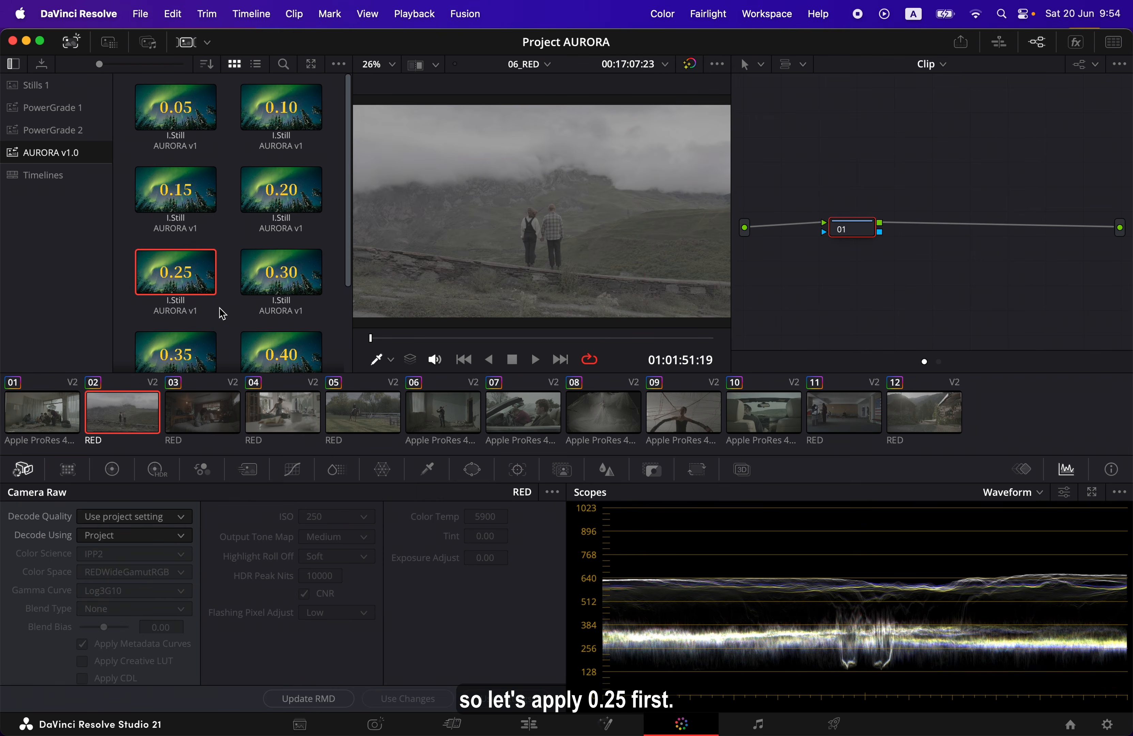
right_click(209, 289)
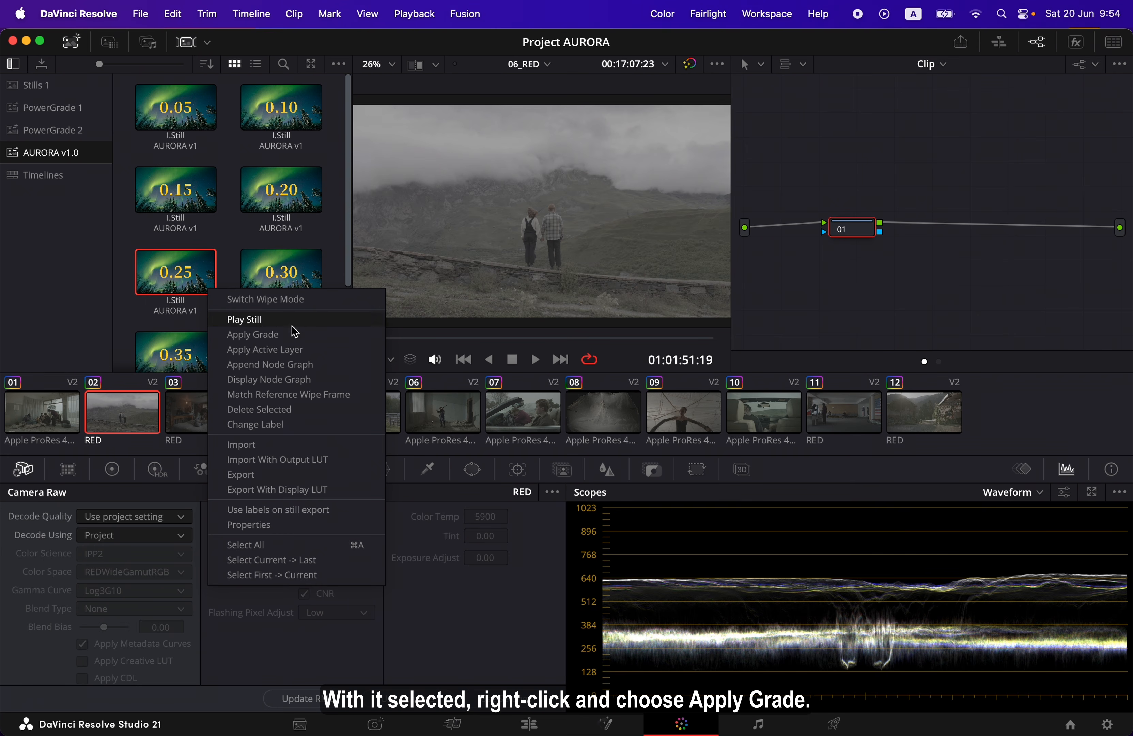
click(324, 340)
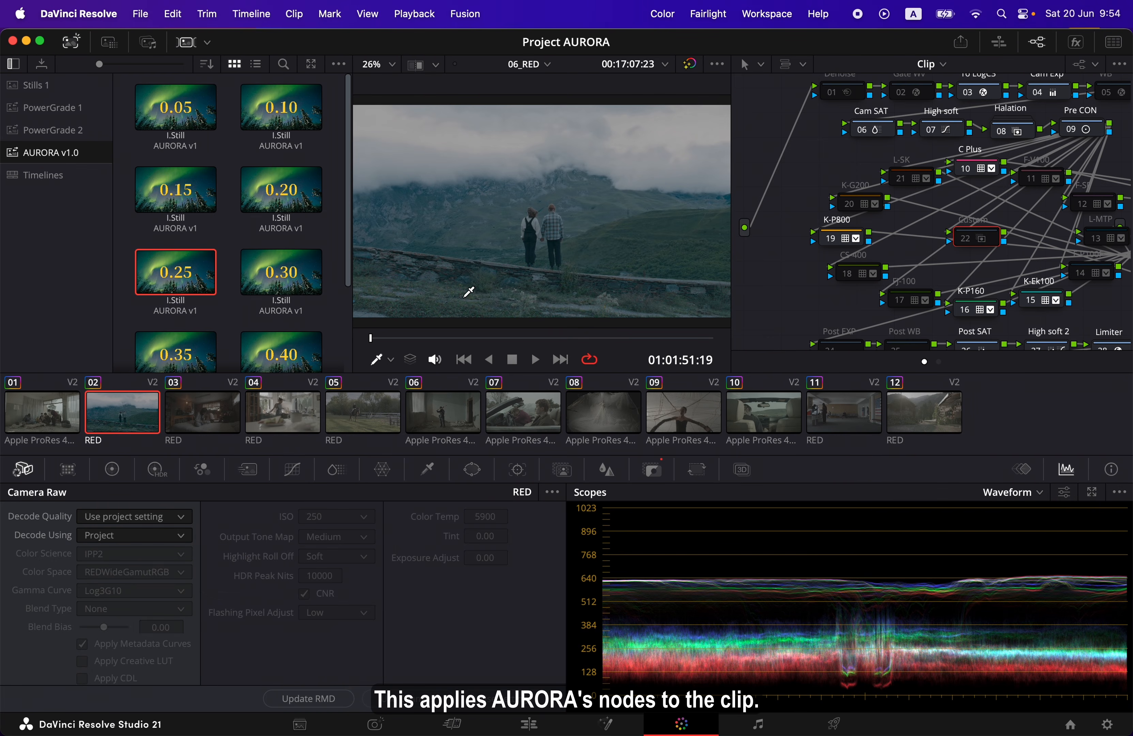
Hide the Gallery and the clip thumbnail strip to enlarge the node graph
click(71, 44)
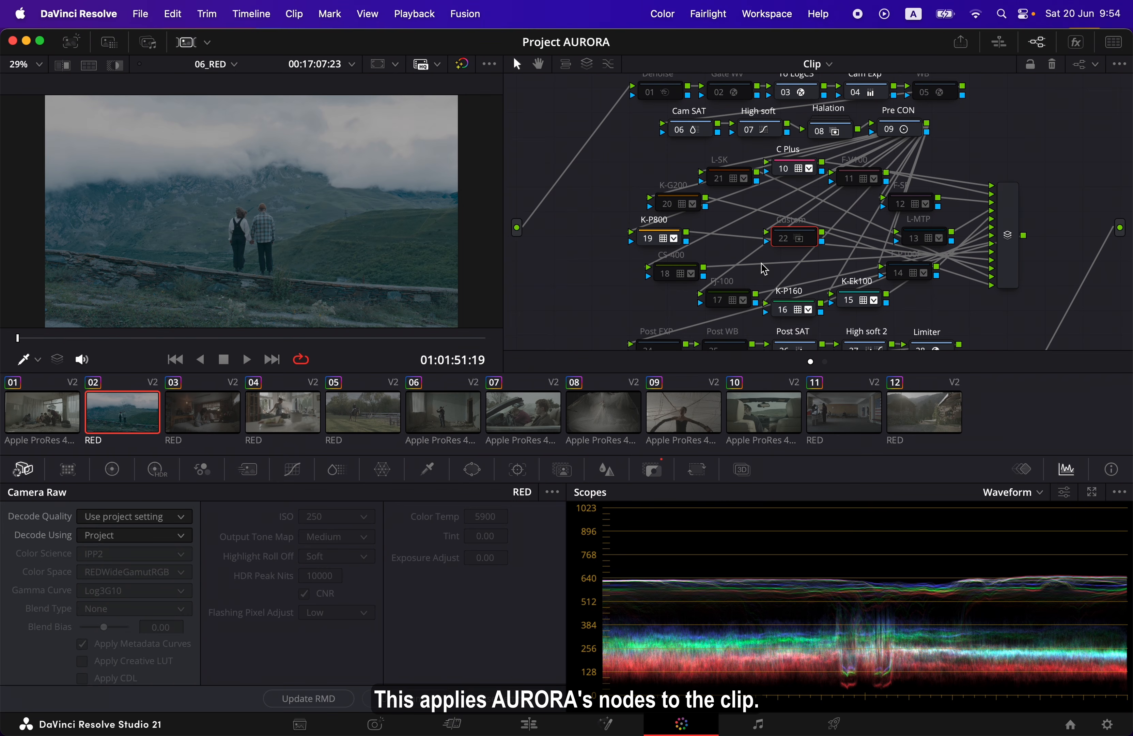
click(184, 42)
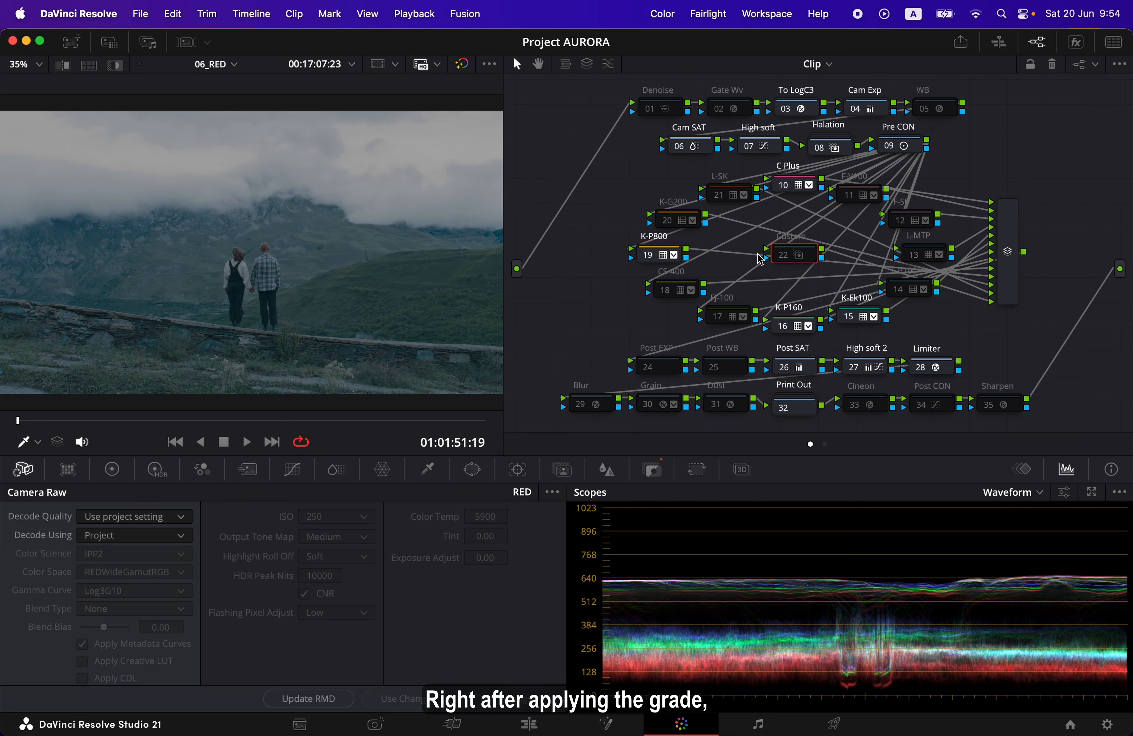
Show thumbnails on the nodes in the node graph and switch them off again
click(1119, 64)
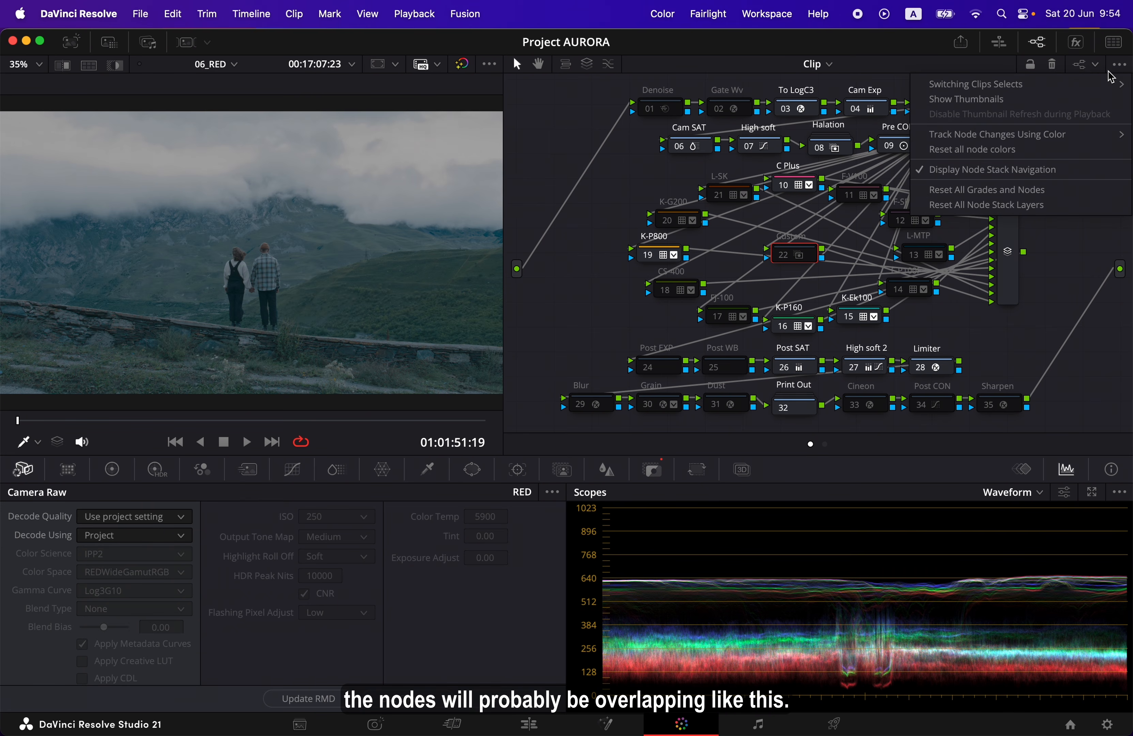
click(1071, 99)
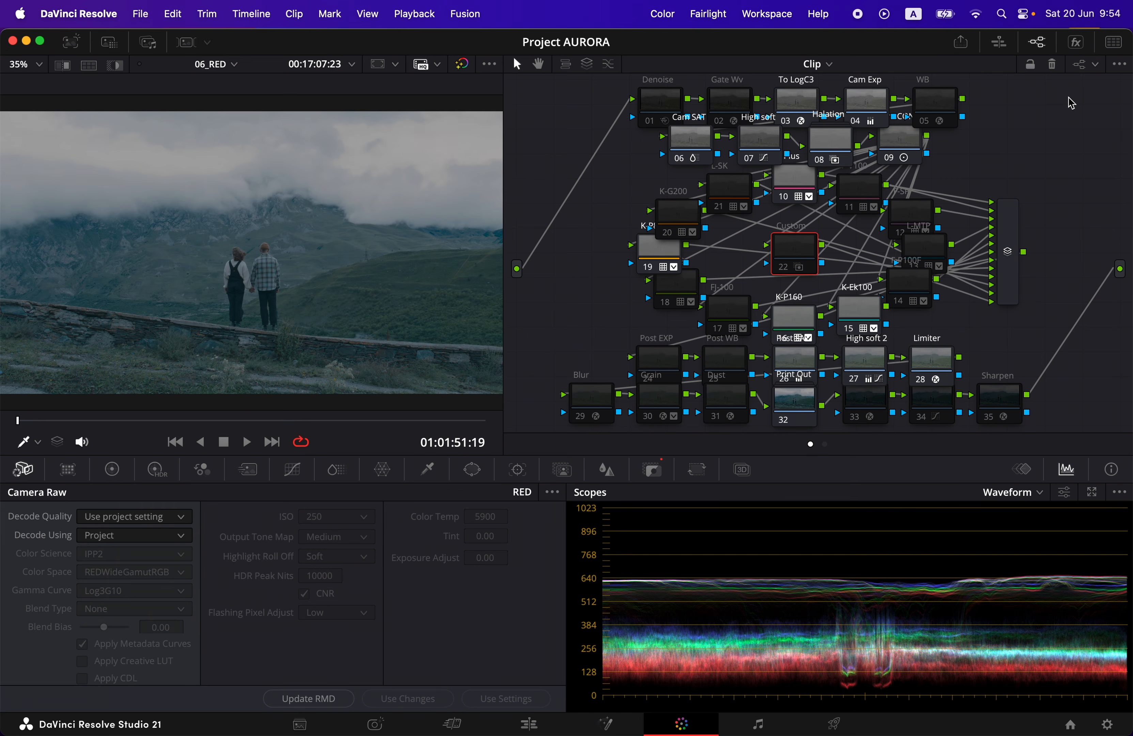
click(1119, 66)
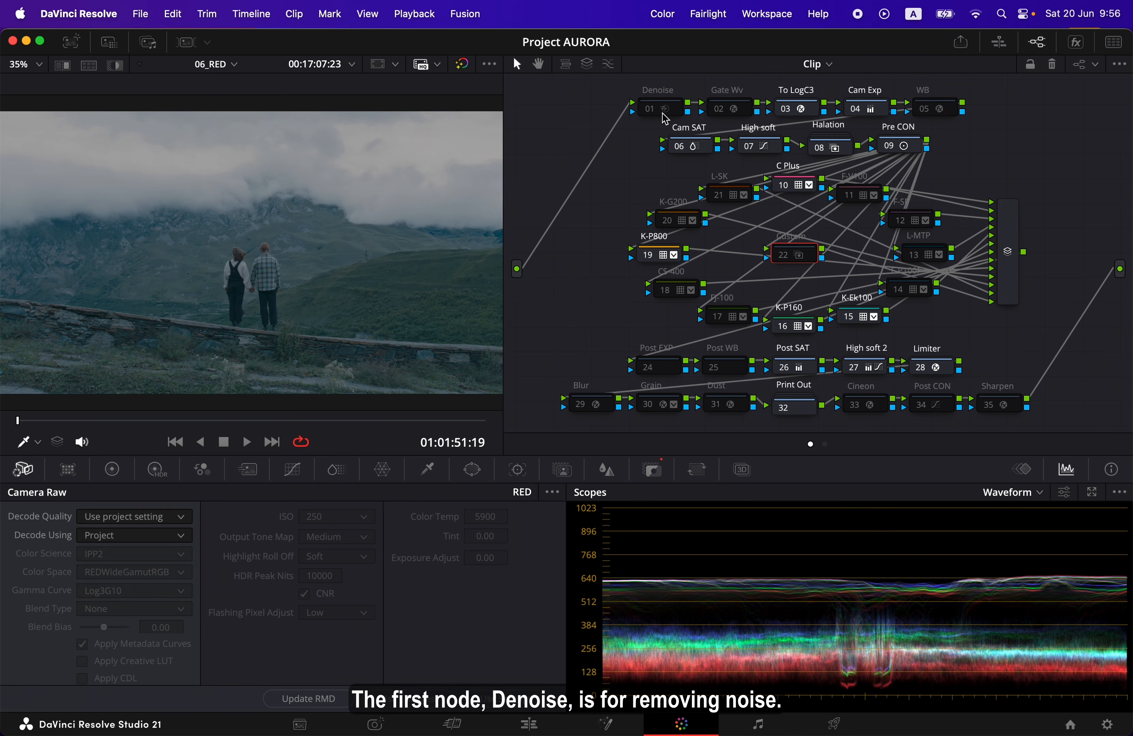
Examine the Denoise node's noise reduction settings and the Gate Wv node's Camera Shake effect settings
click(651, 115)
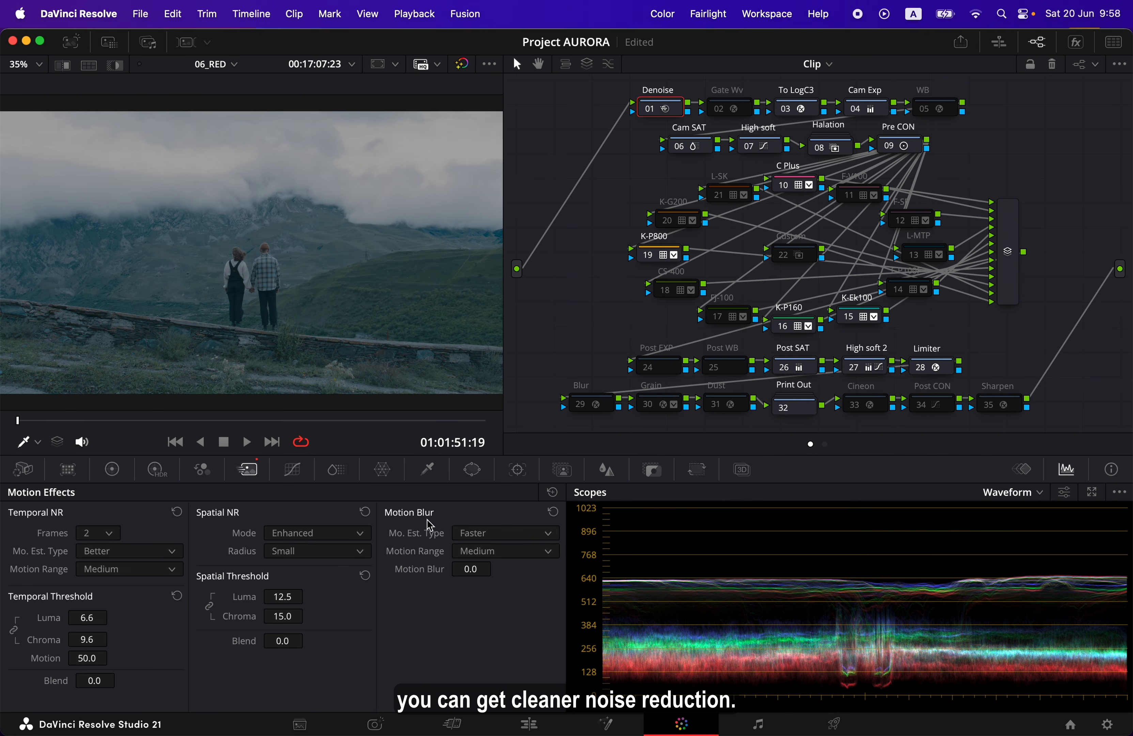
click(649, 112)
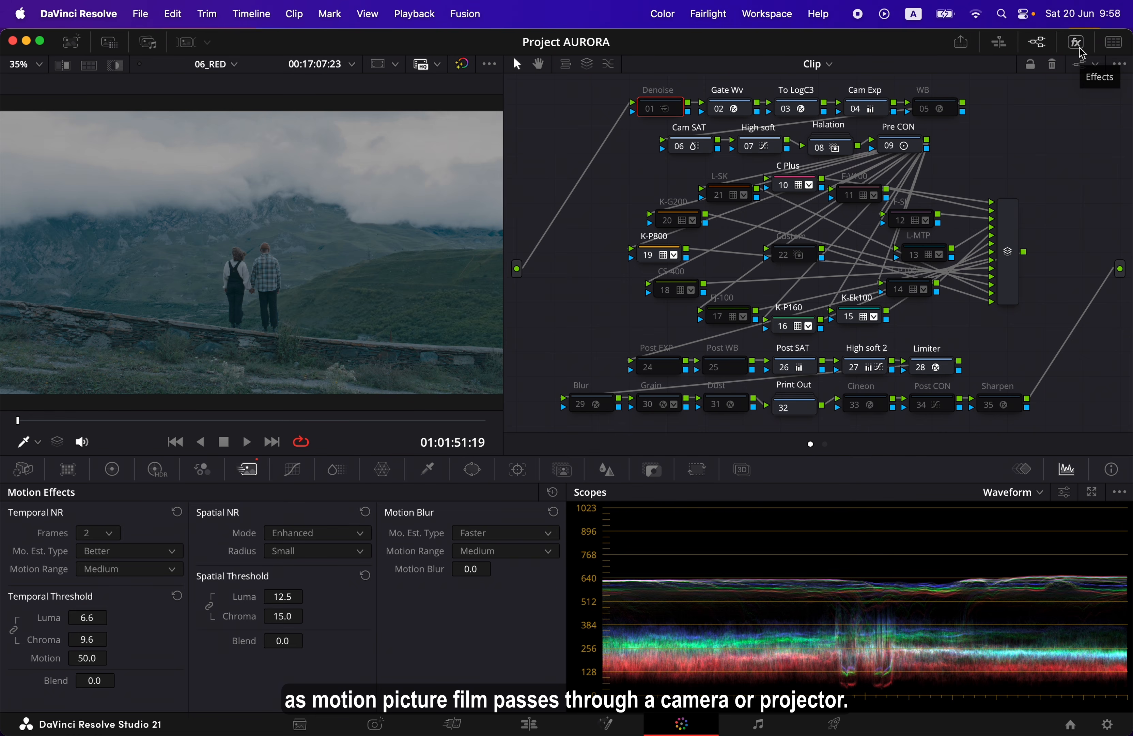
click(1081, 51)
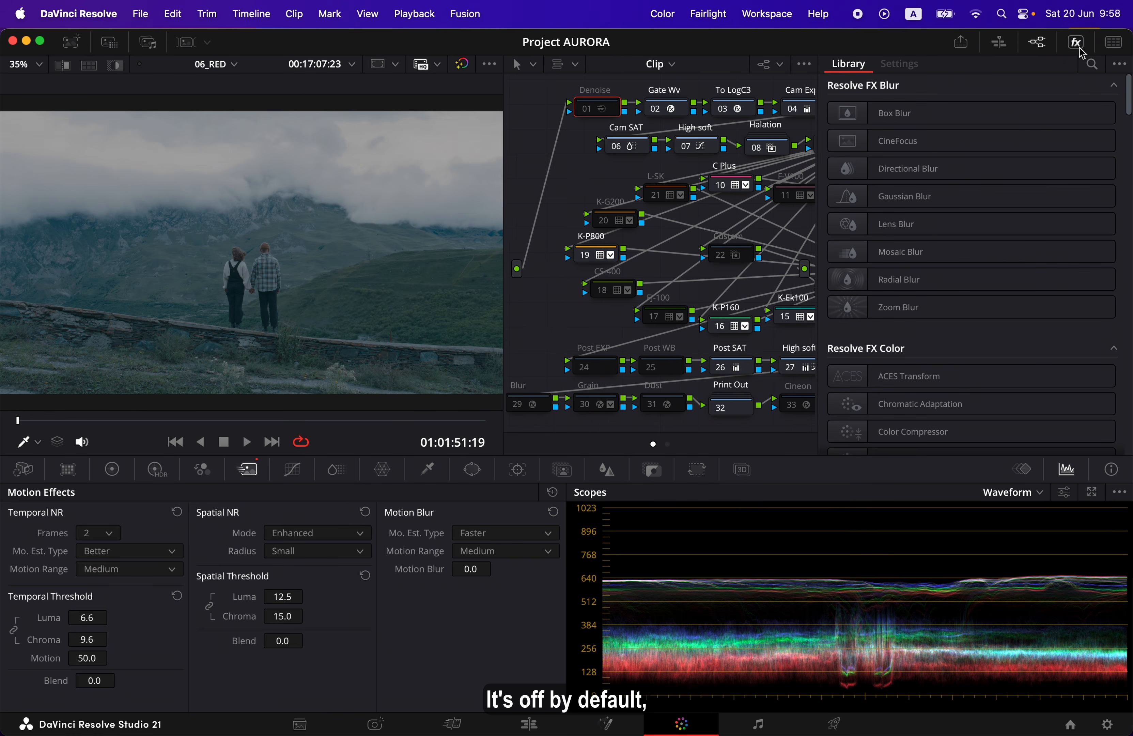
click(677, 111)
scroll(901, 212, down, 5)
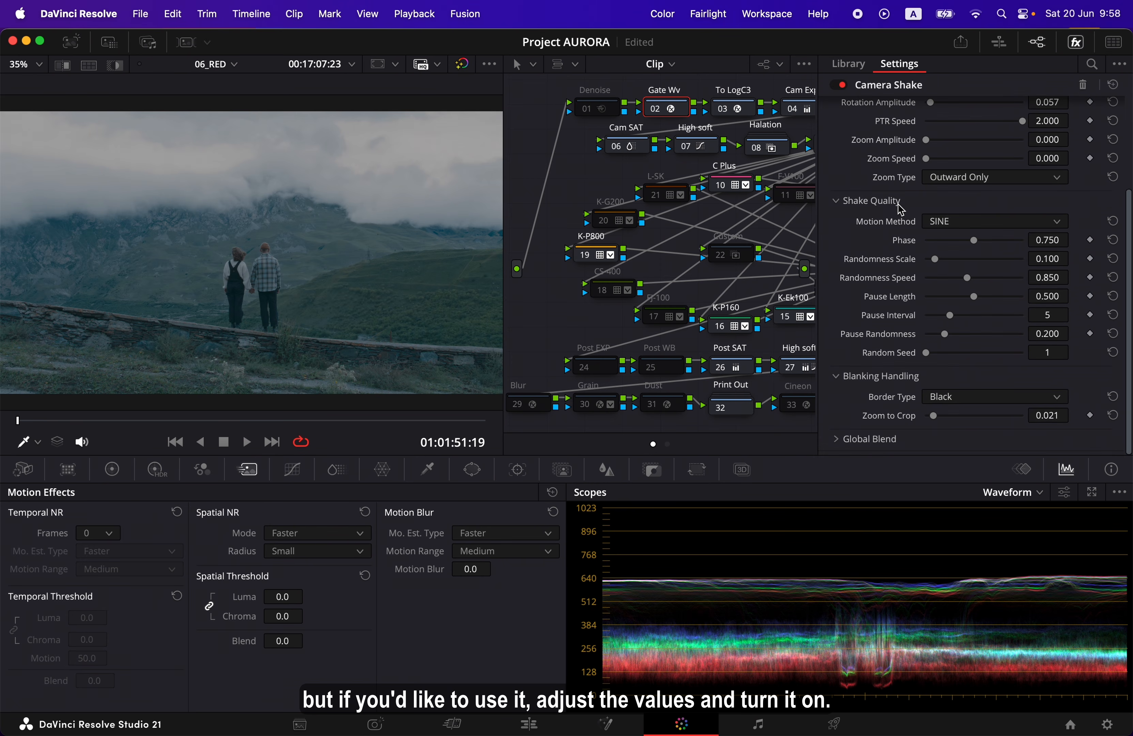
scroll(901, 210, up, 5)
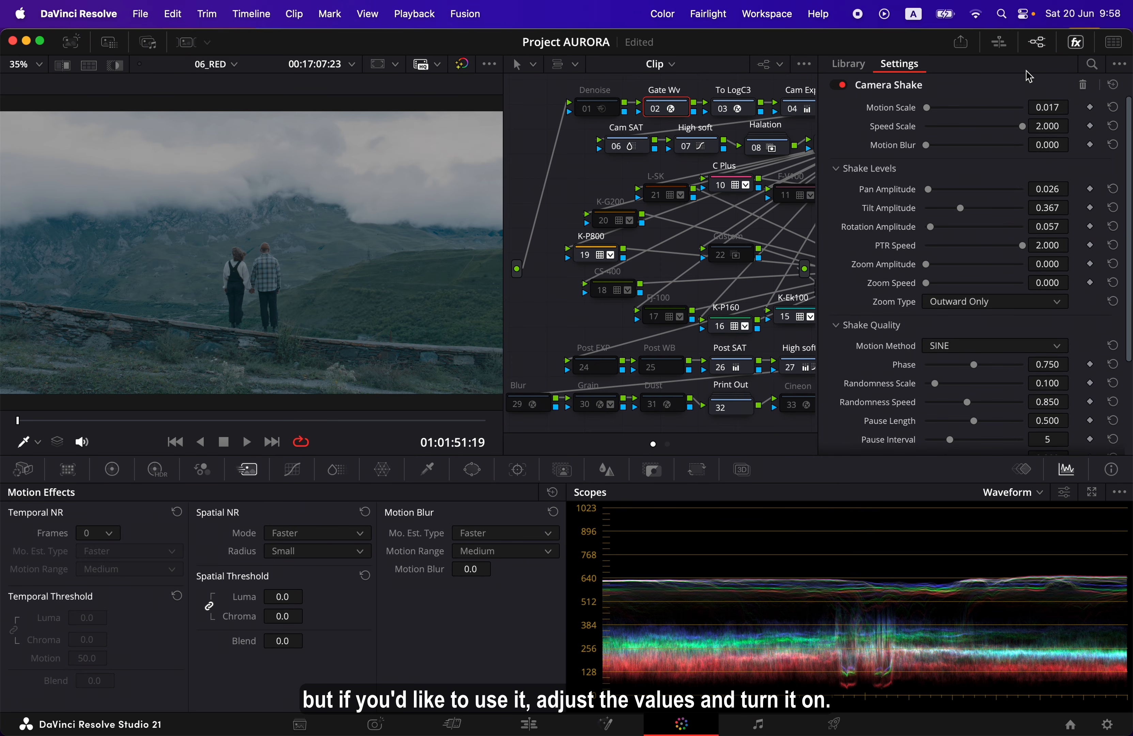
click(1077, 44)
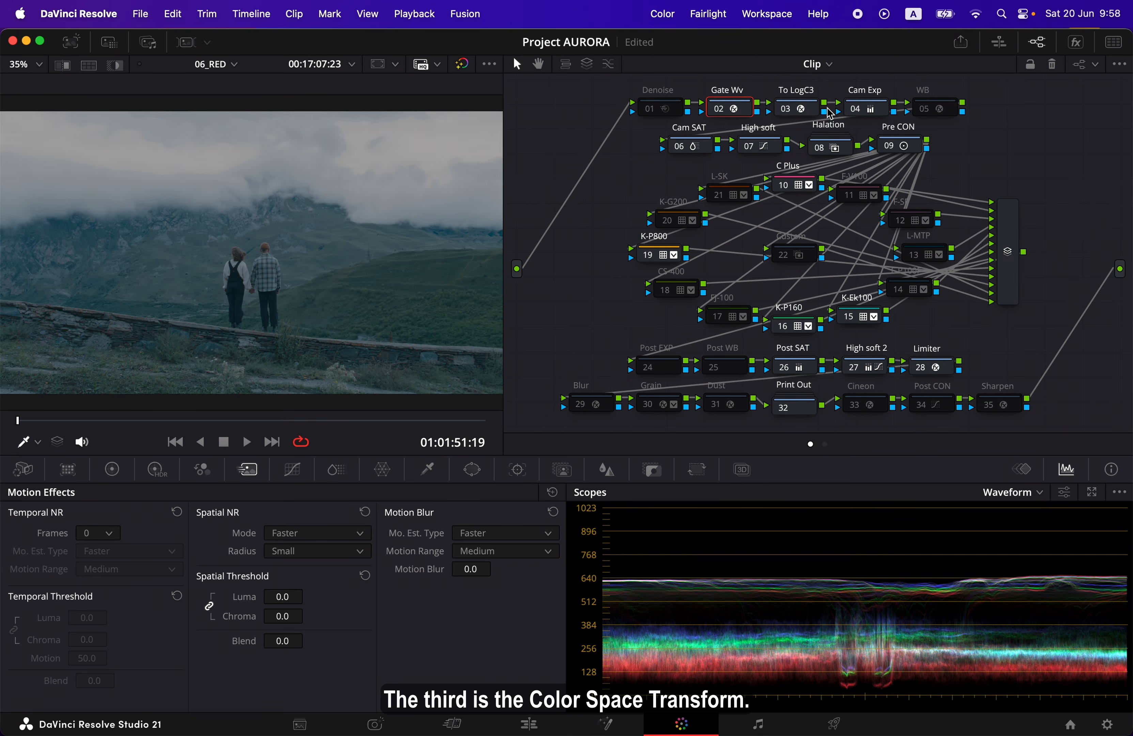
Set the Input Color Space of the To LogC3 node's Color Space Transform to REDWideGamutRGB
click(813, 111)
click(1076, 44)
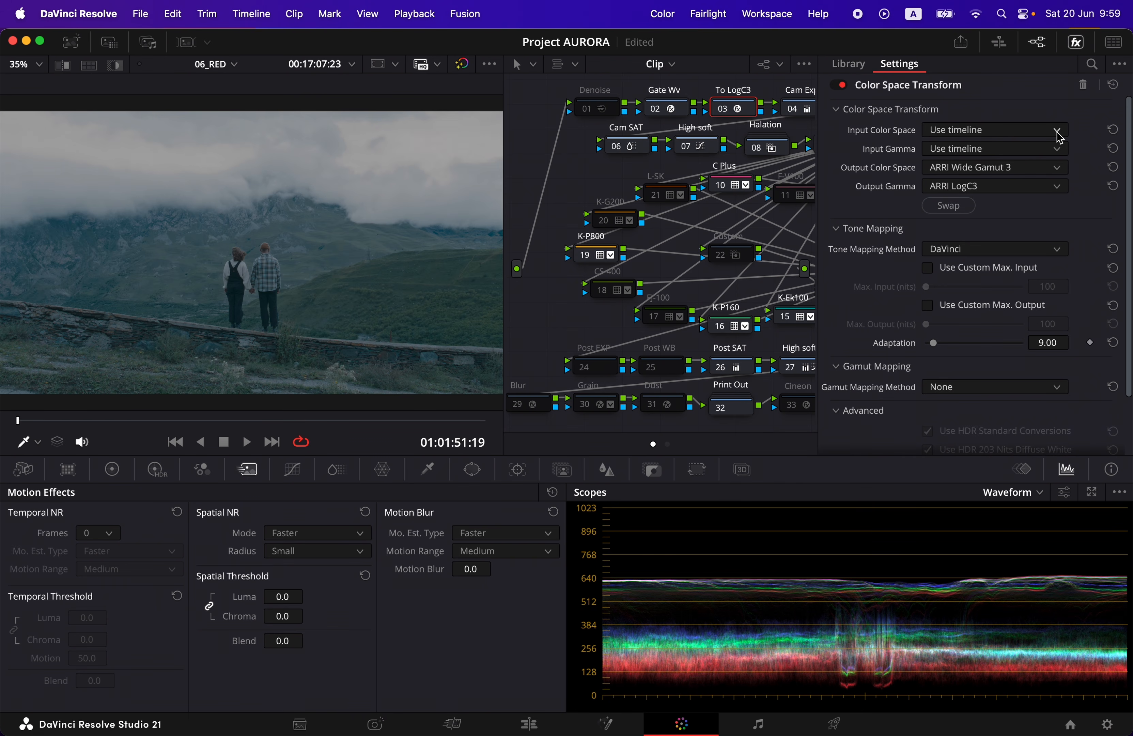
click(1057, 130)
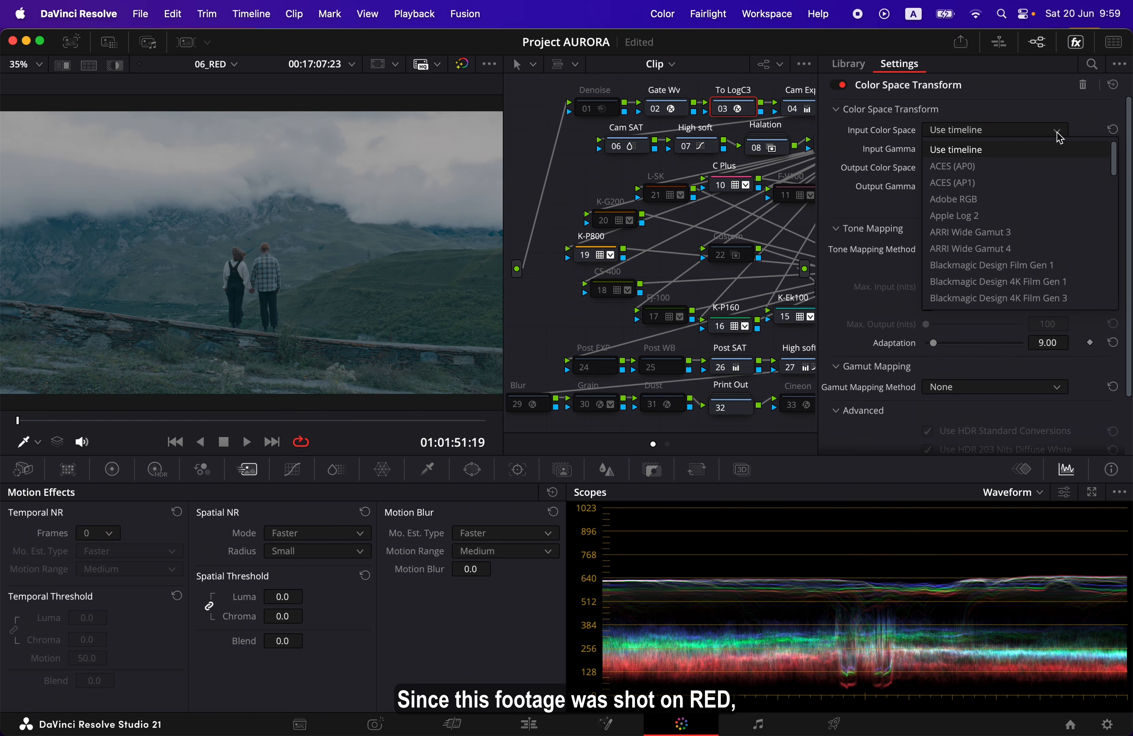
key(r)
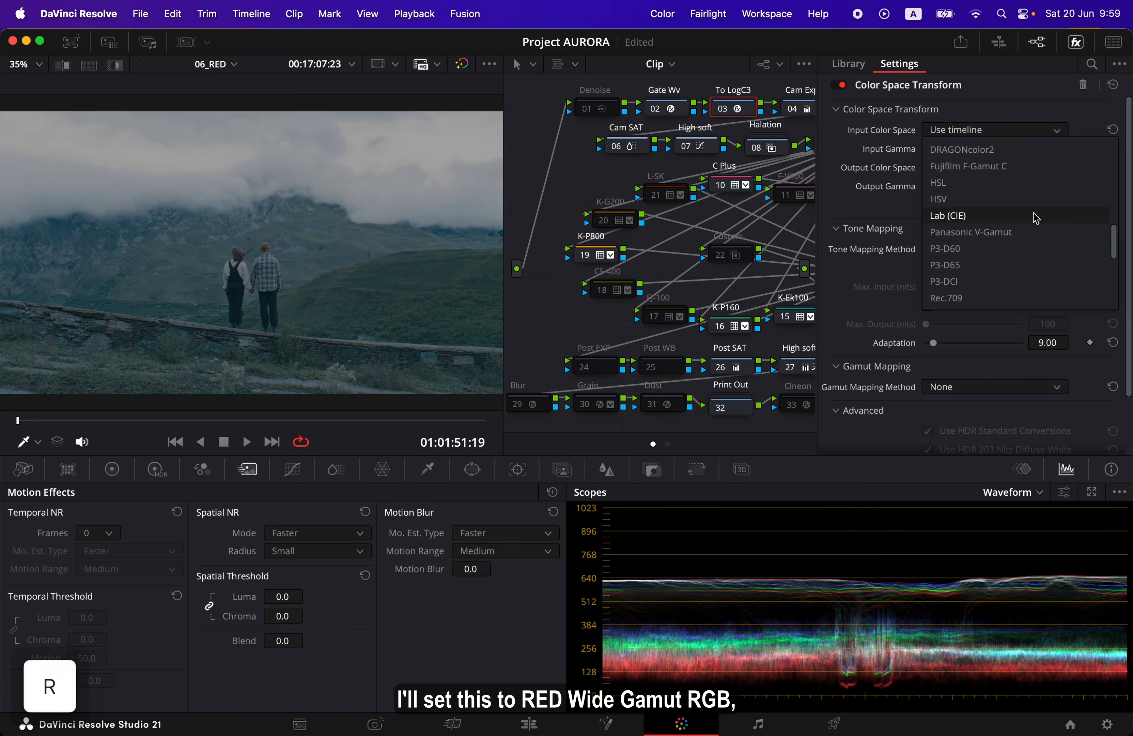
scroll(1036, 218, down, 4)
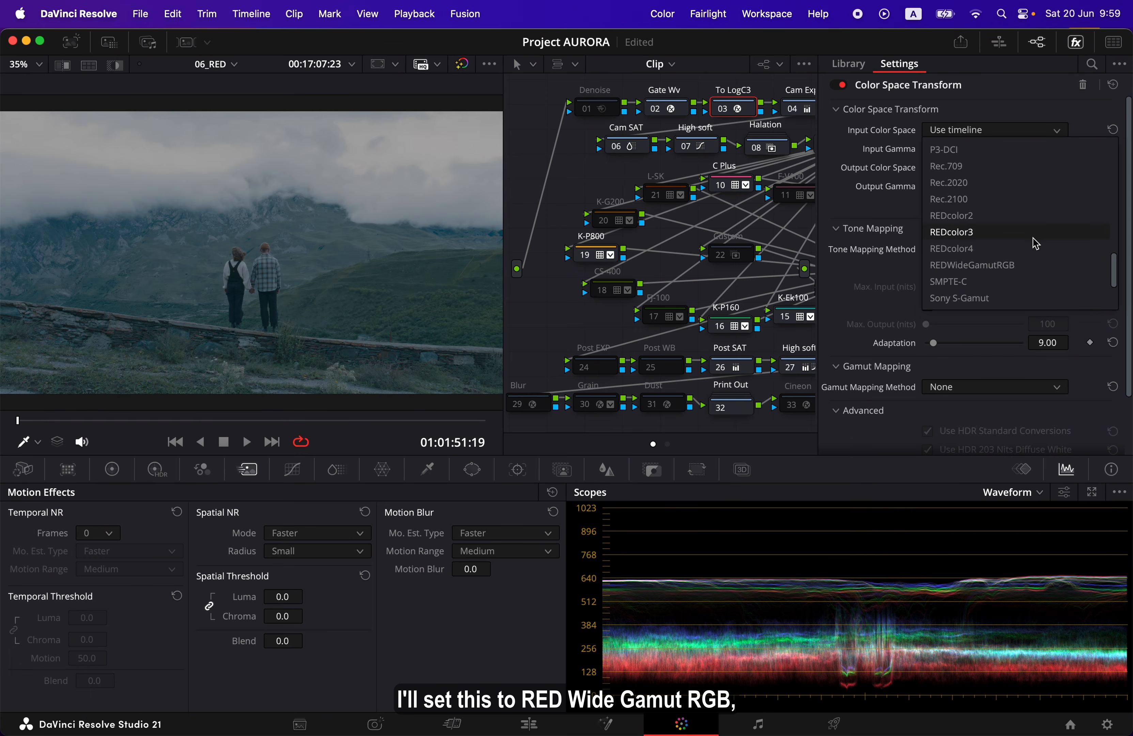
click(1031, 269)
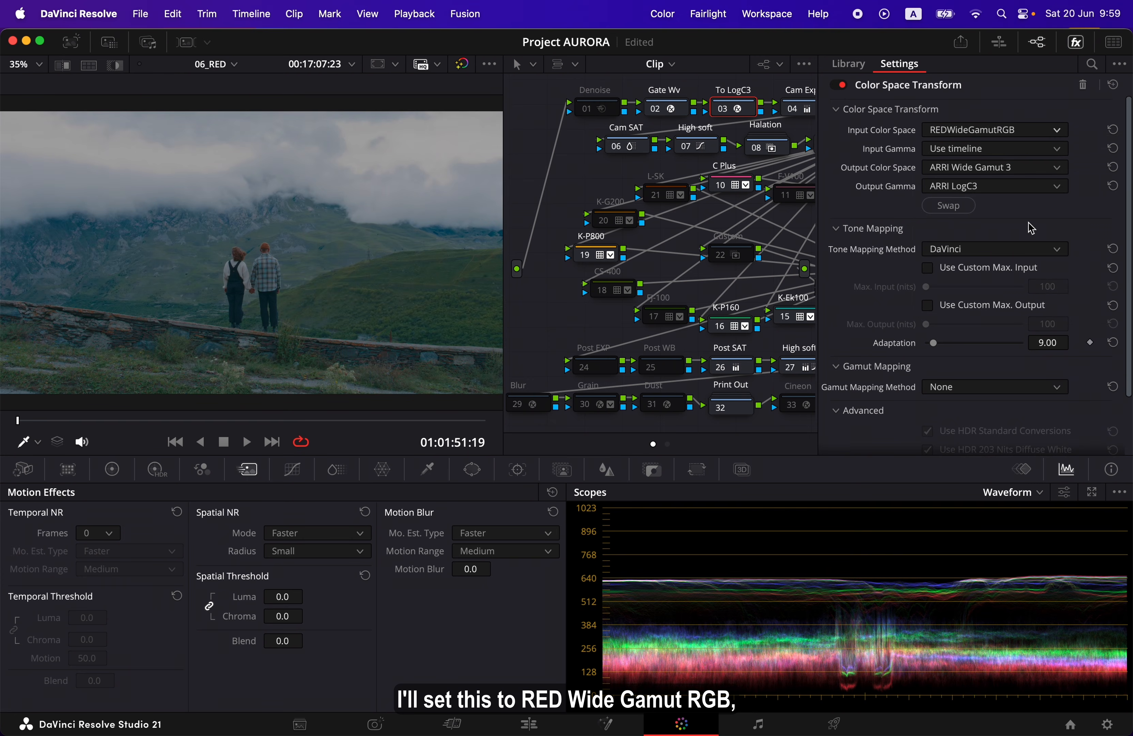
Set the To LogC3 node's Input Gamma to RED Log3G10 and close the effect settings
click(1057, 150)
key(r)
scroll(1025, 264, down, 5)
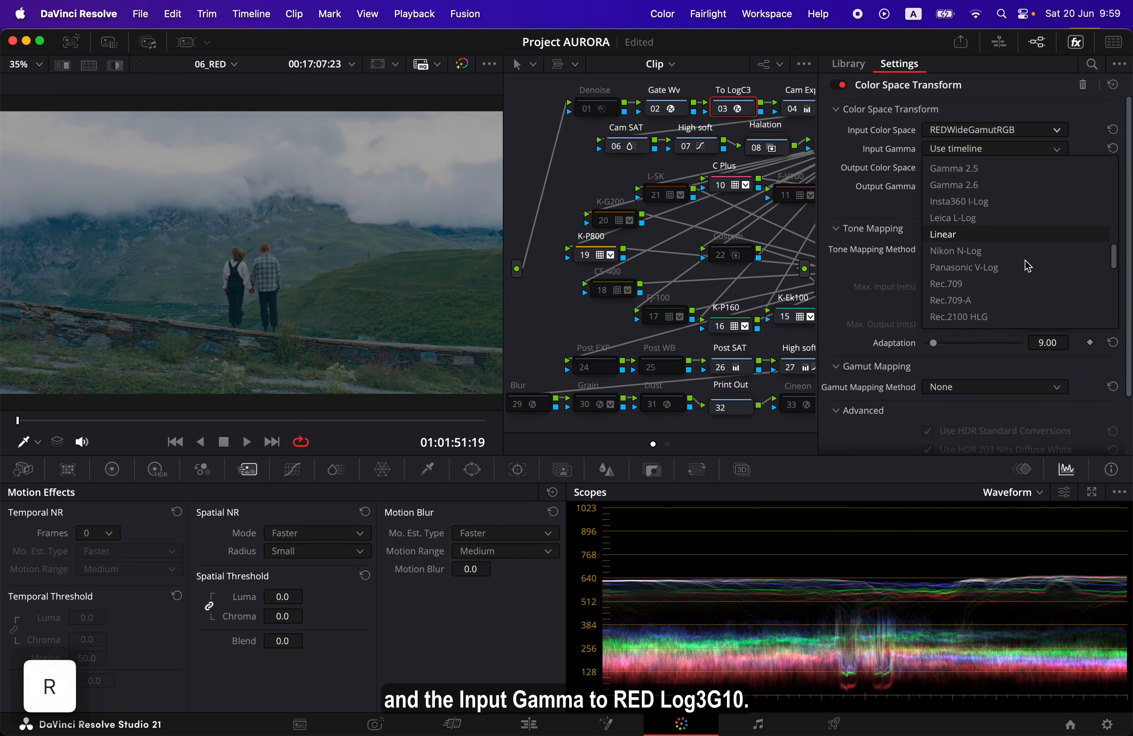
scroll(1025, 264, down, 2)
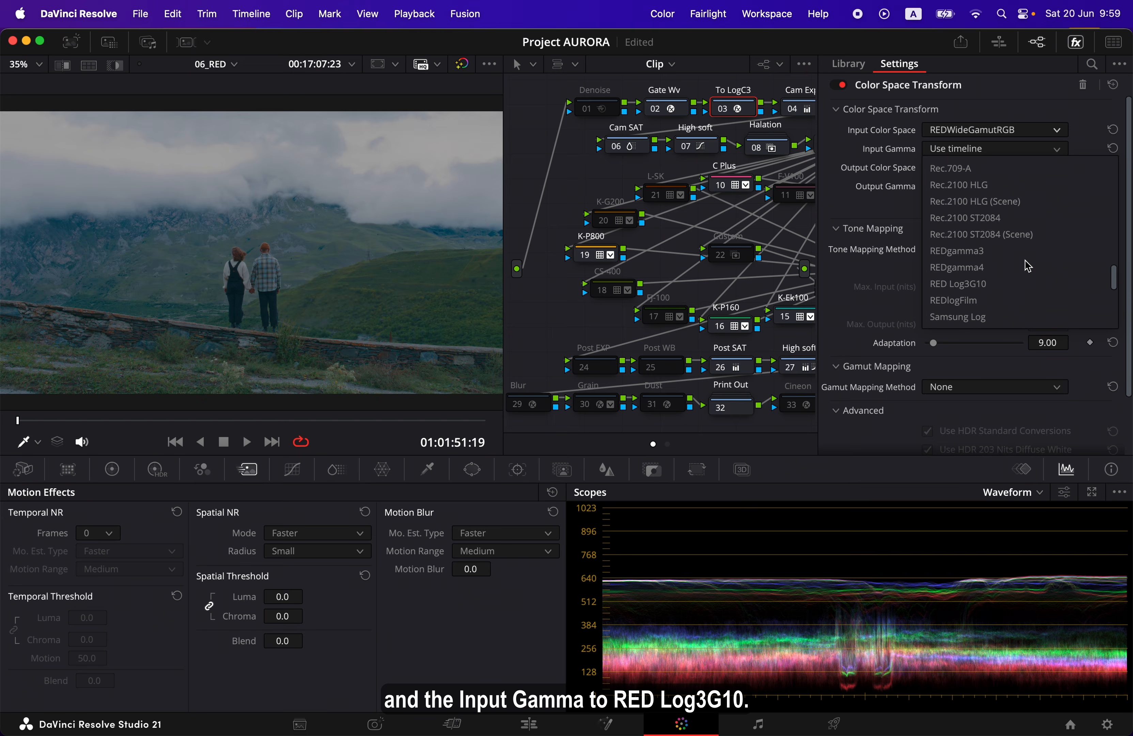
click(1025, 285)
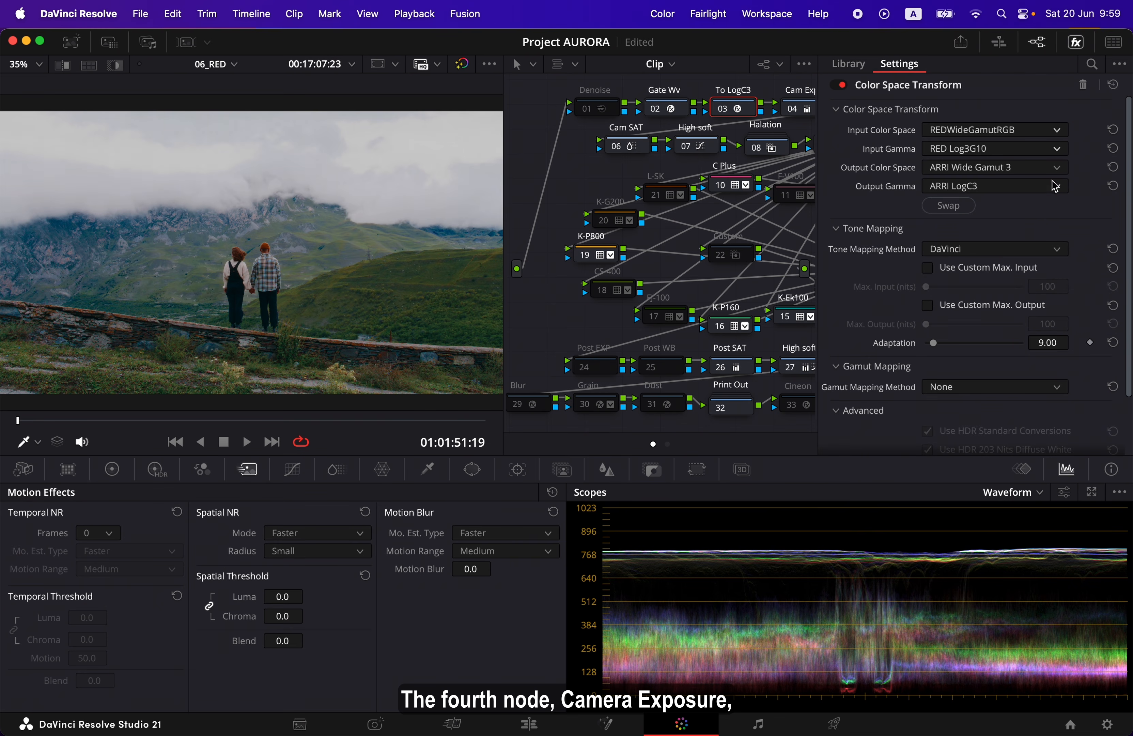
click(1076, 46)
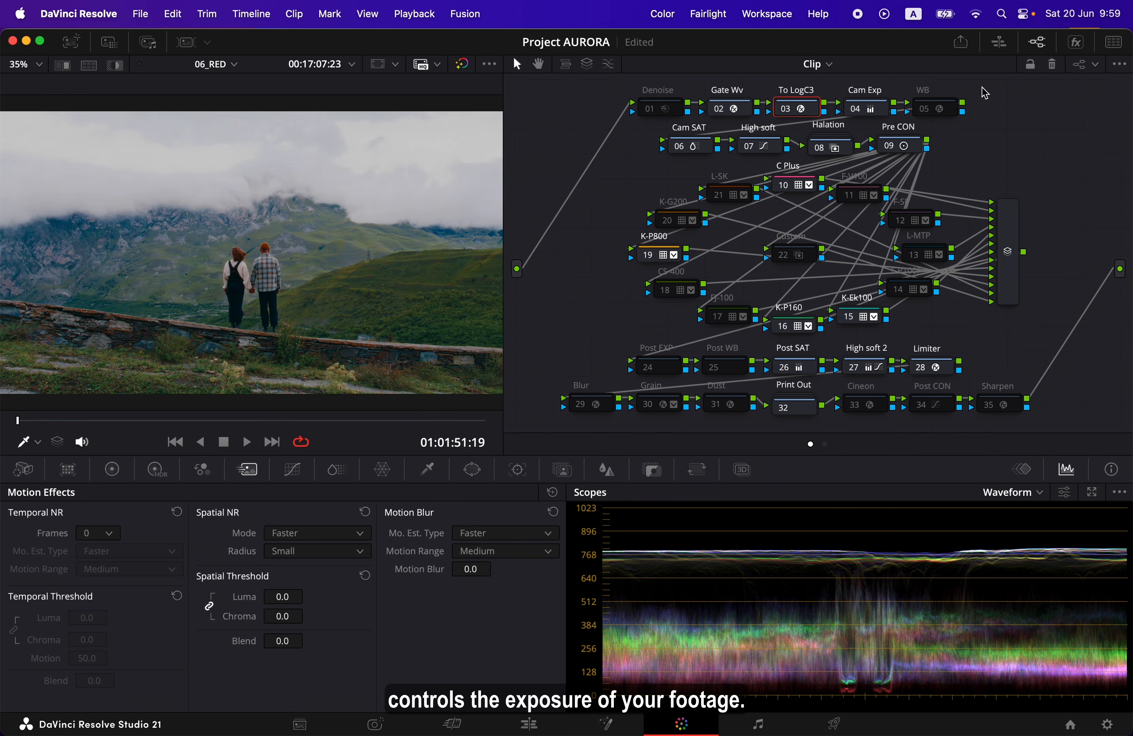
Examine the Cam Exp node's primaries color bars and the WB node's Chromatic Adaptation settings
click(883, 115)
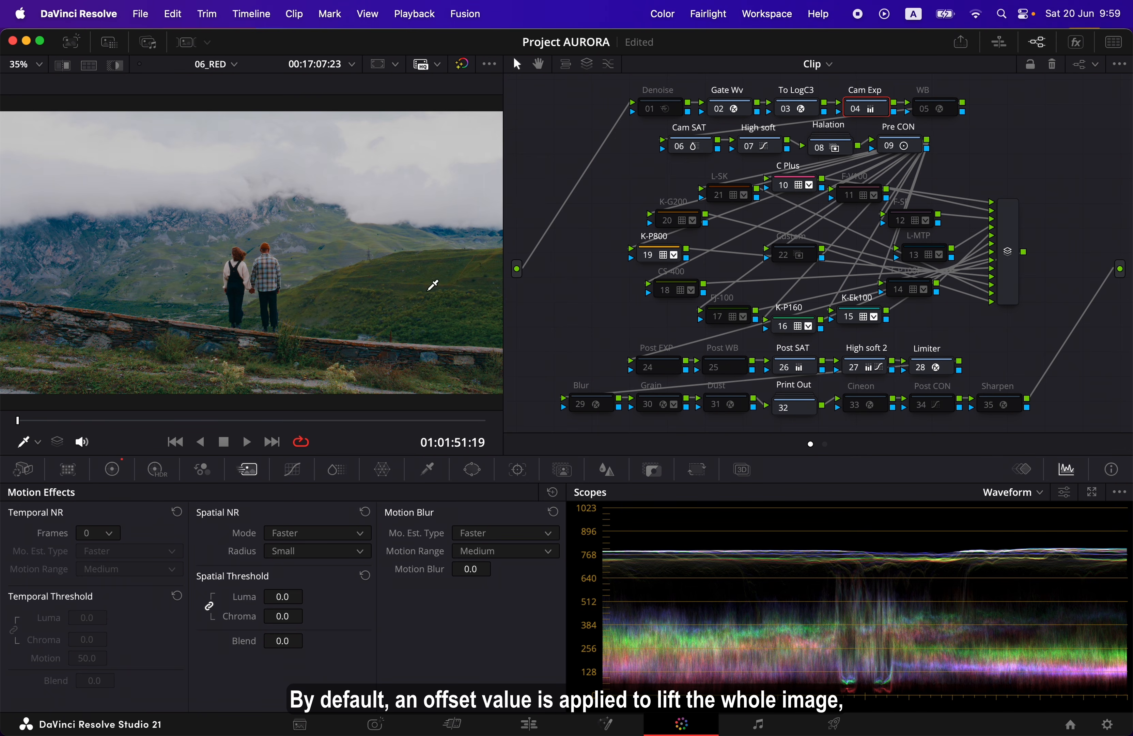
click(118, 463)
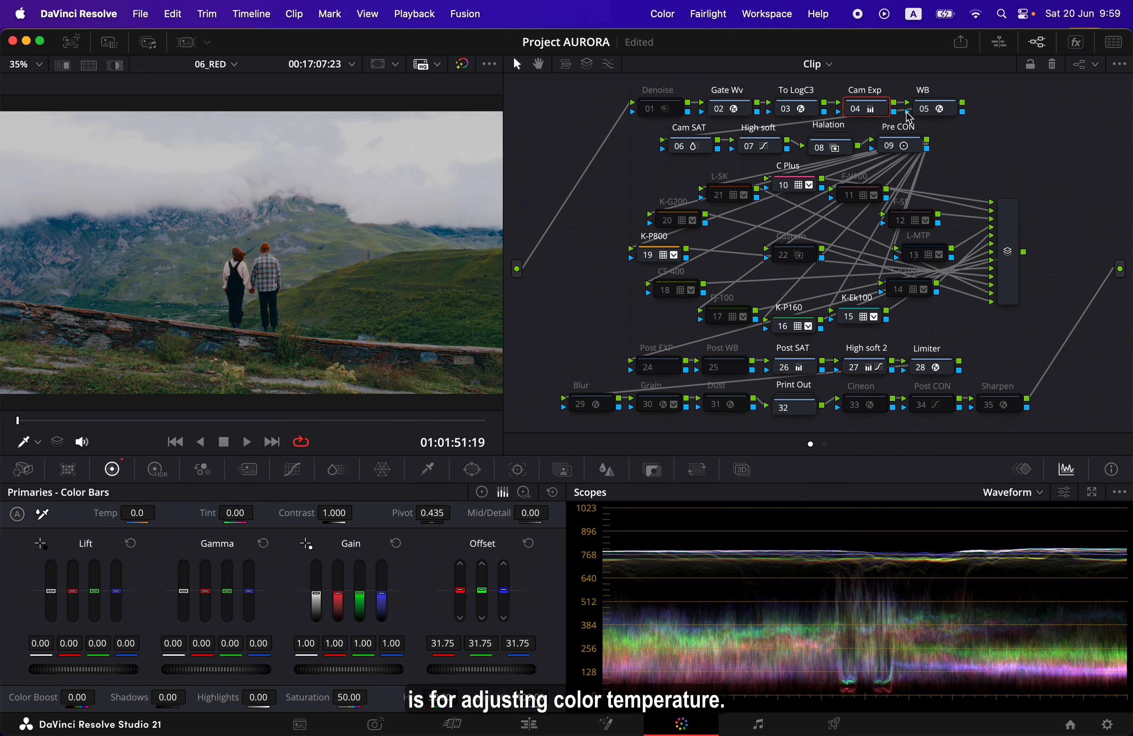
click(1076, 42)
scroll(725, 146, right, 3)
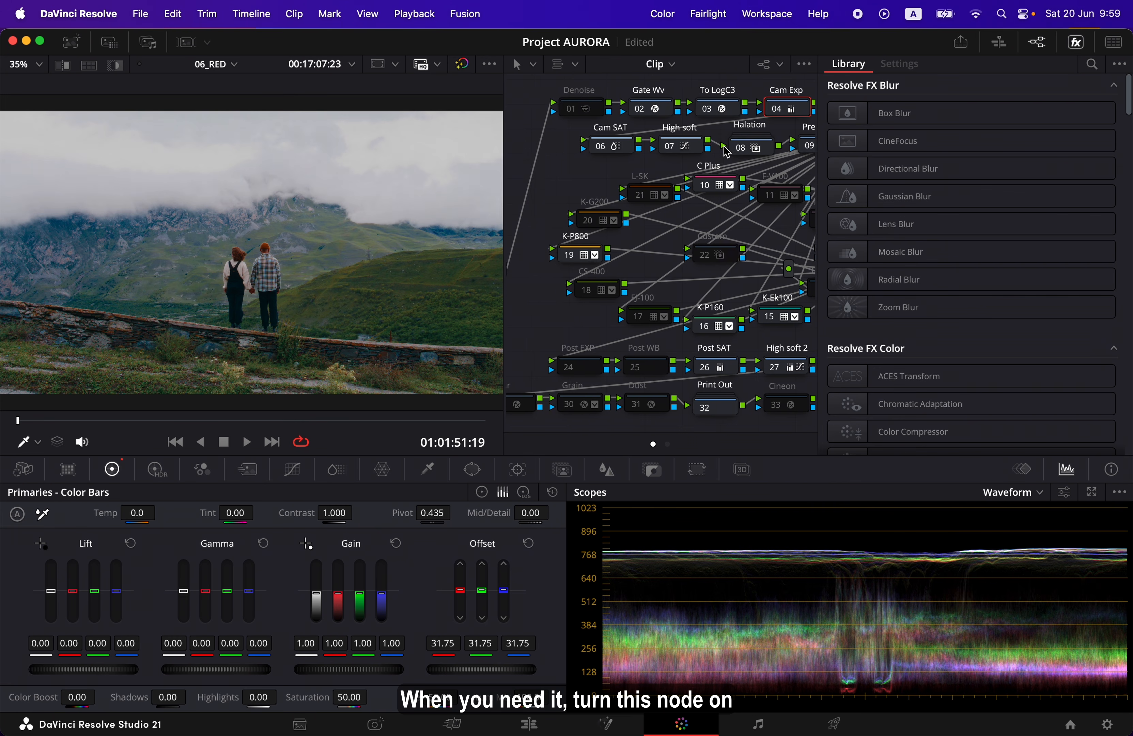
click(801, 113)
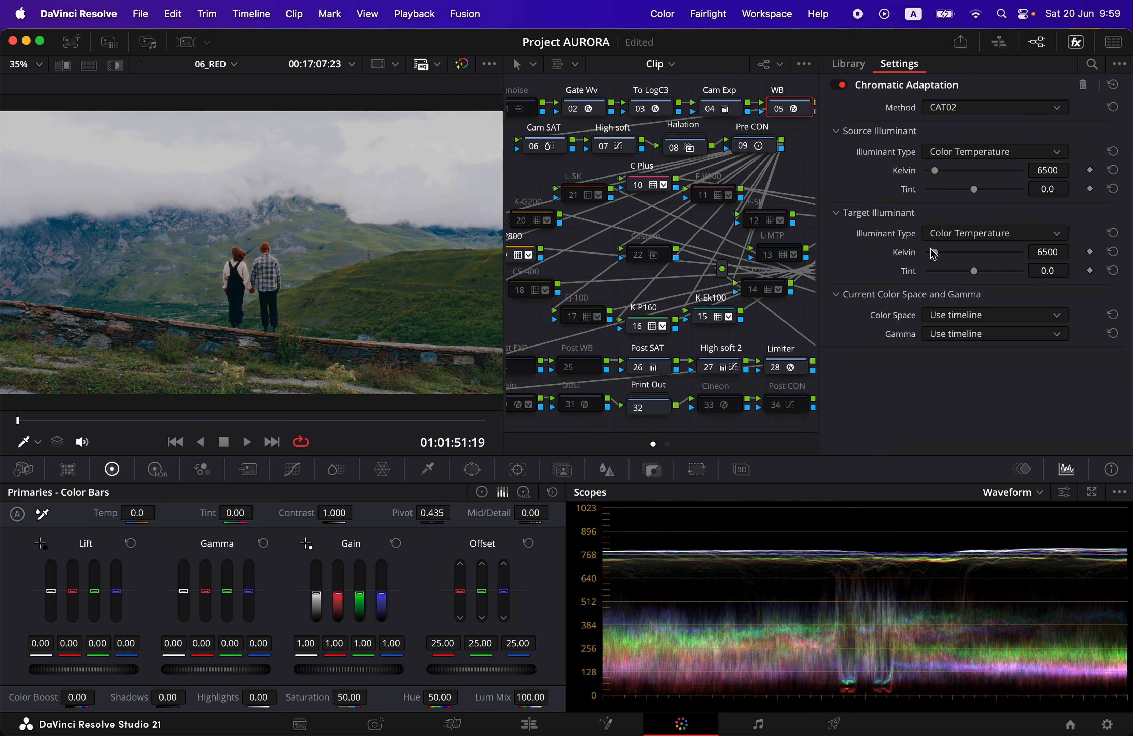
click(1075, 43)
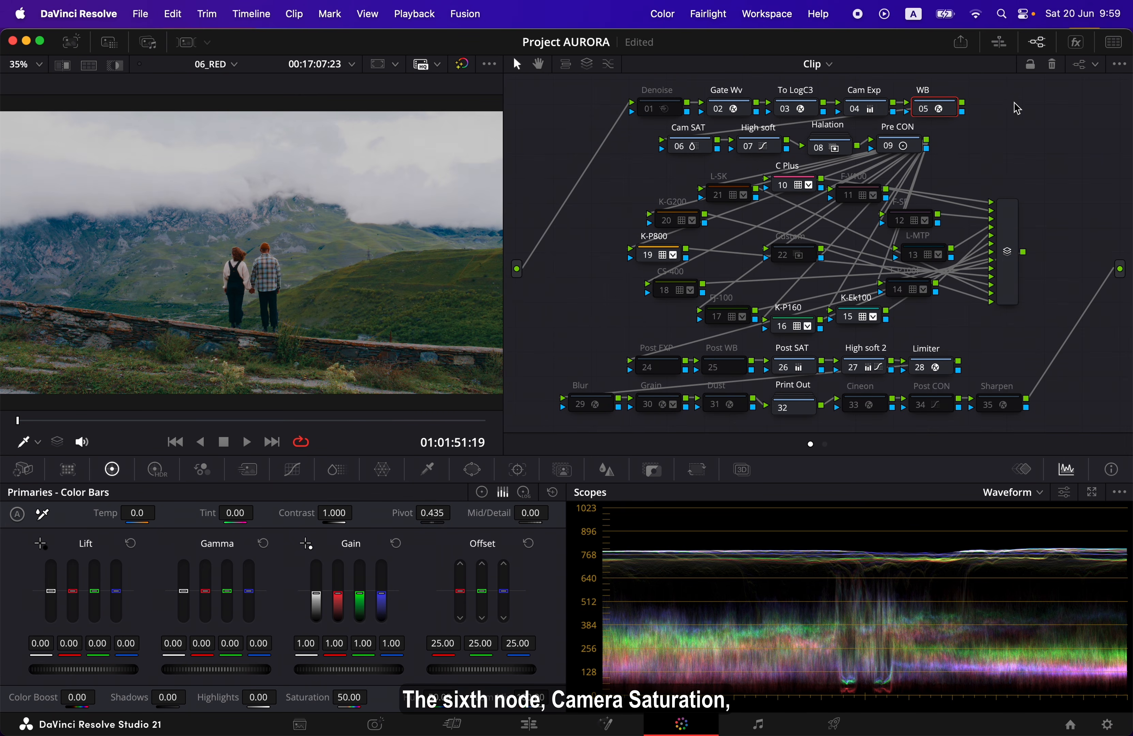
Examine the Cam SAT node's ColorSlice settings and the High soft node's custom curve, and save the project
click(709, 150)
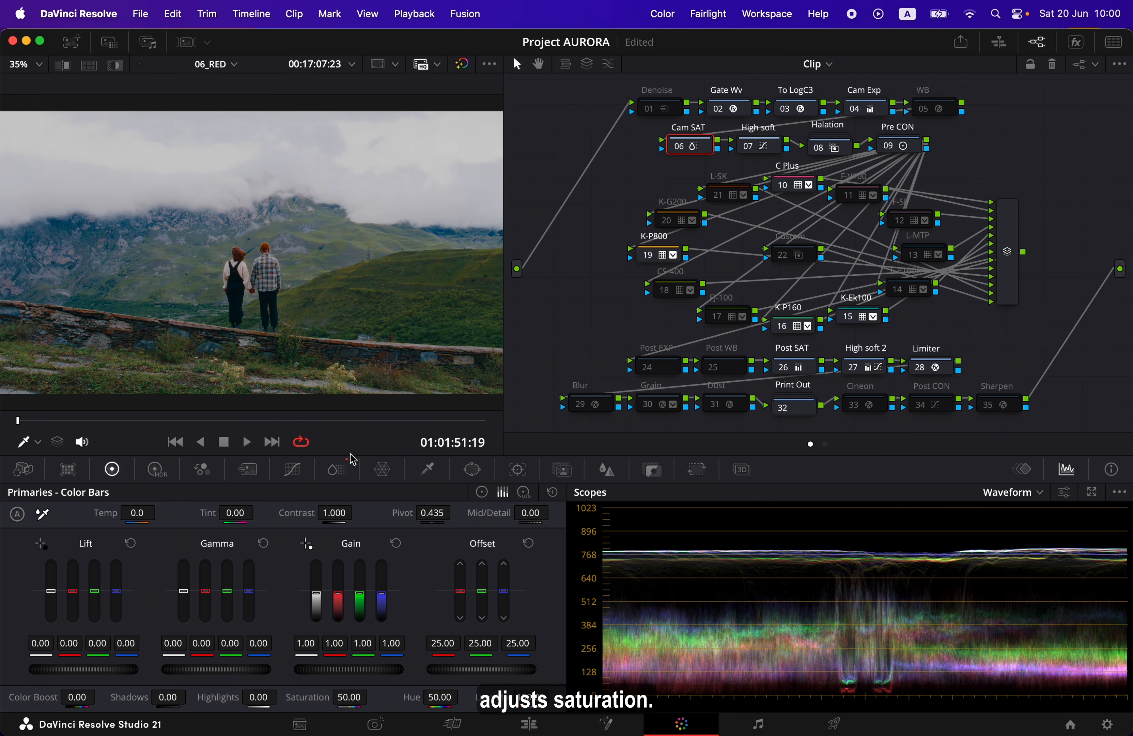
click(337, 471)
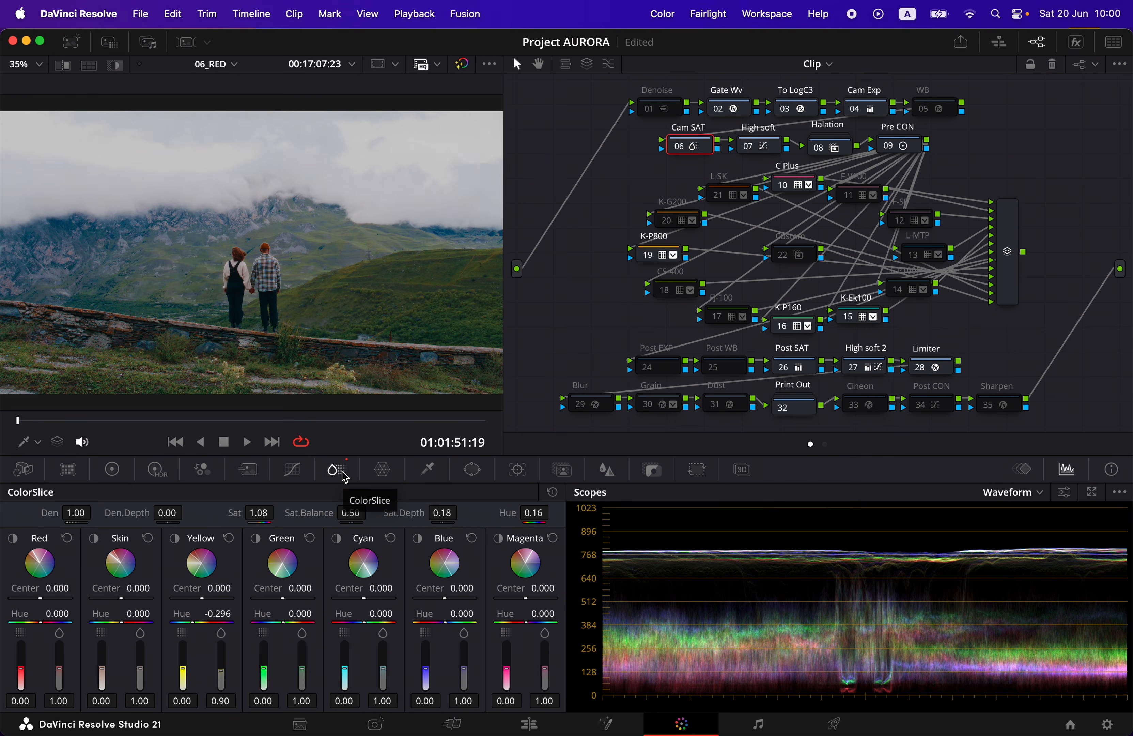
click(770, 148)
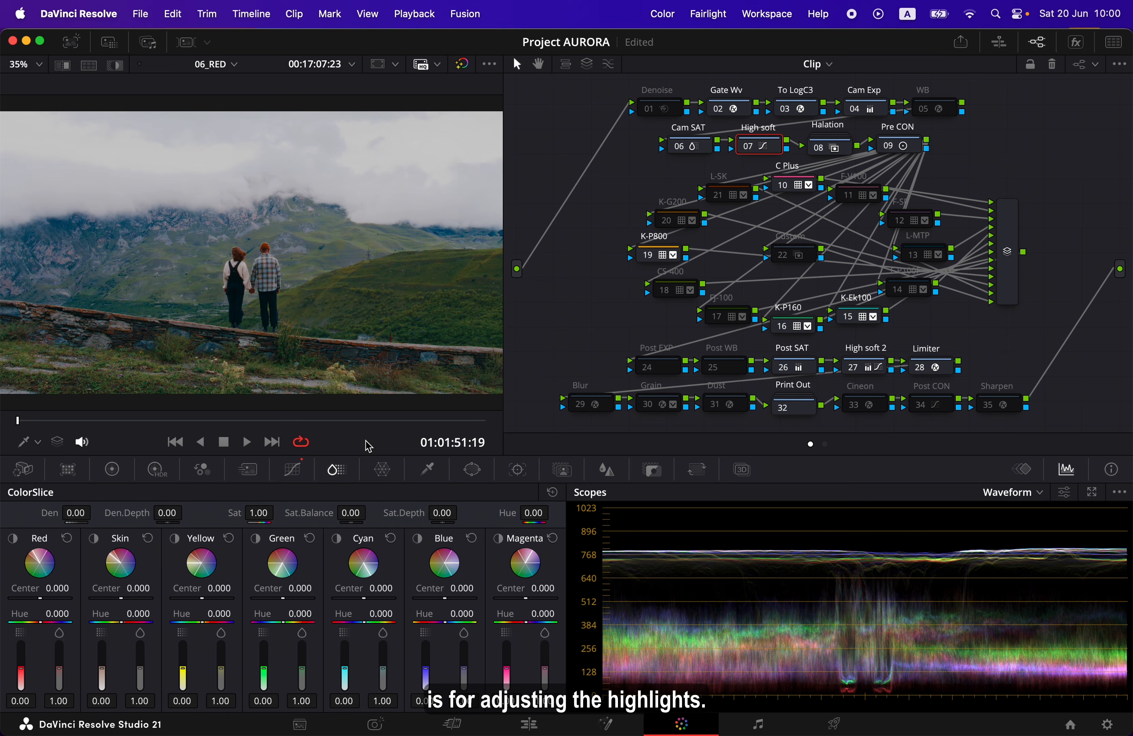
click(297, 473)
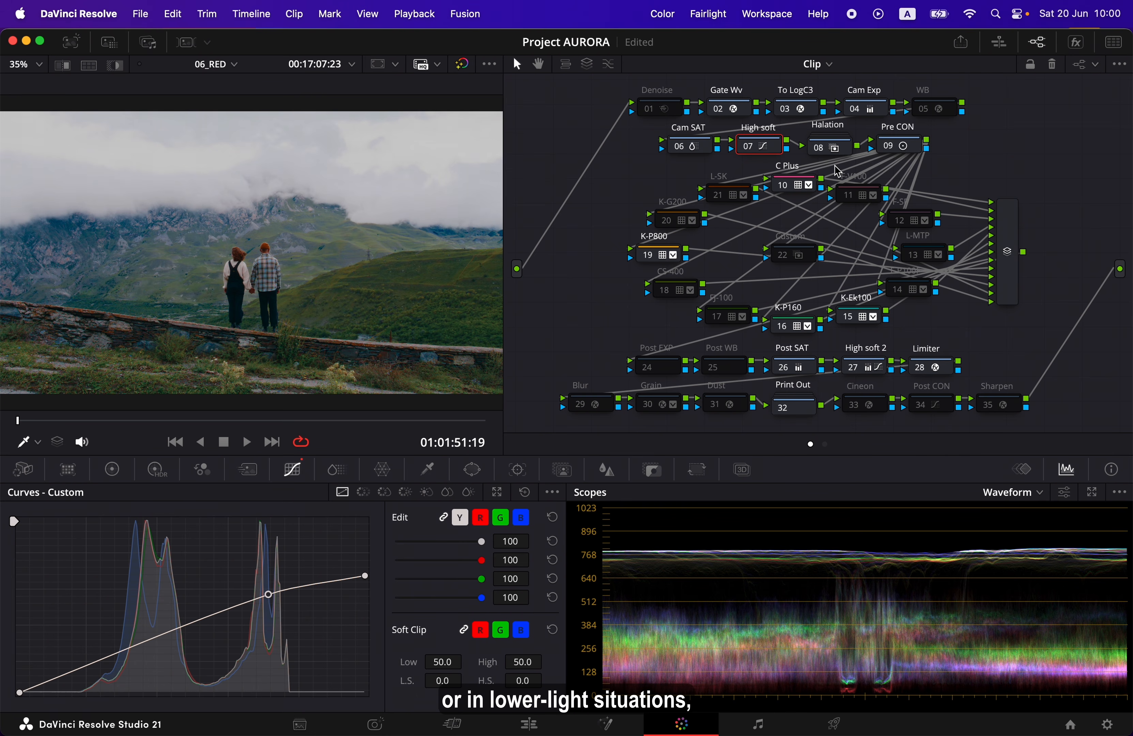
key(super+s)
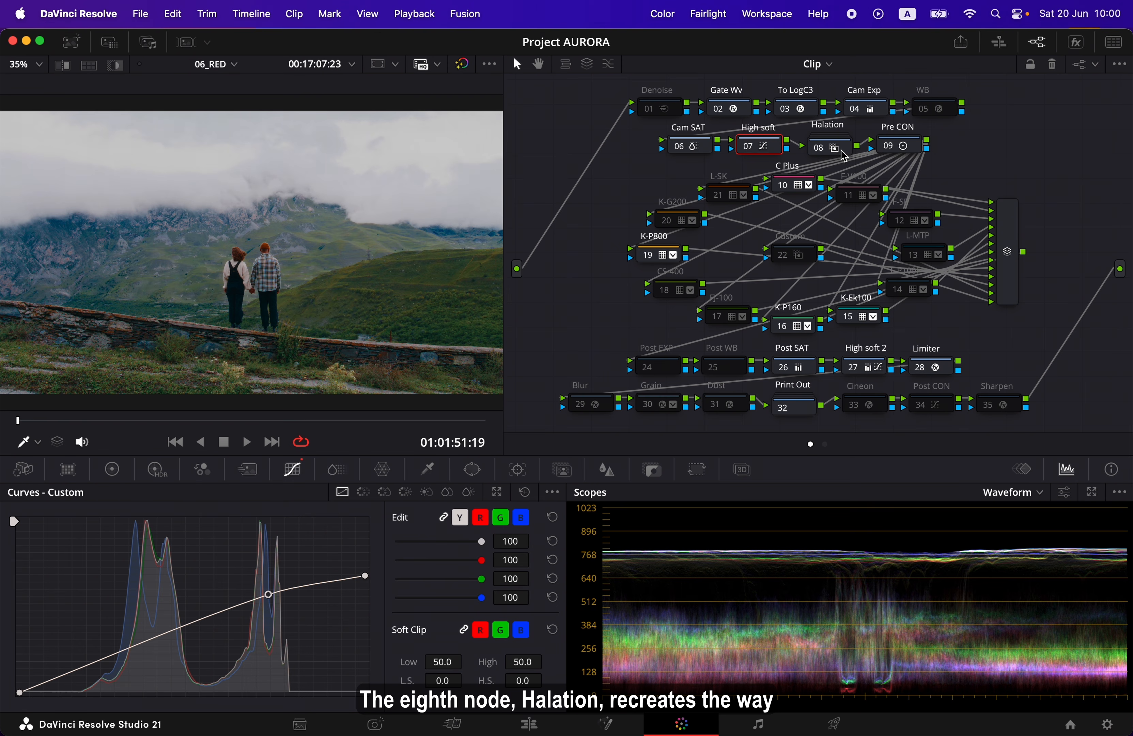
Try a Key Output Gain of 0.867 on the Halation node, check it on the close-up at 01:02:09:09, and undo the gain change
click(840, 151)
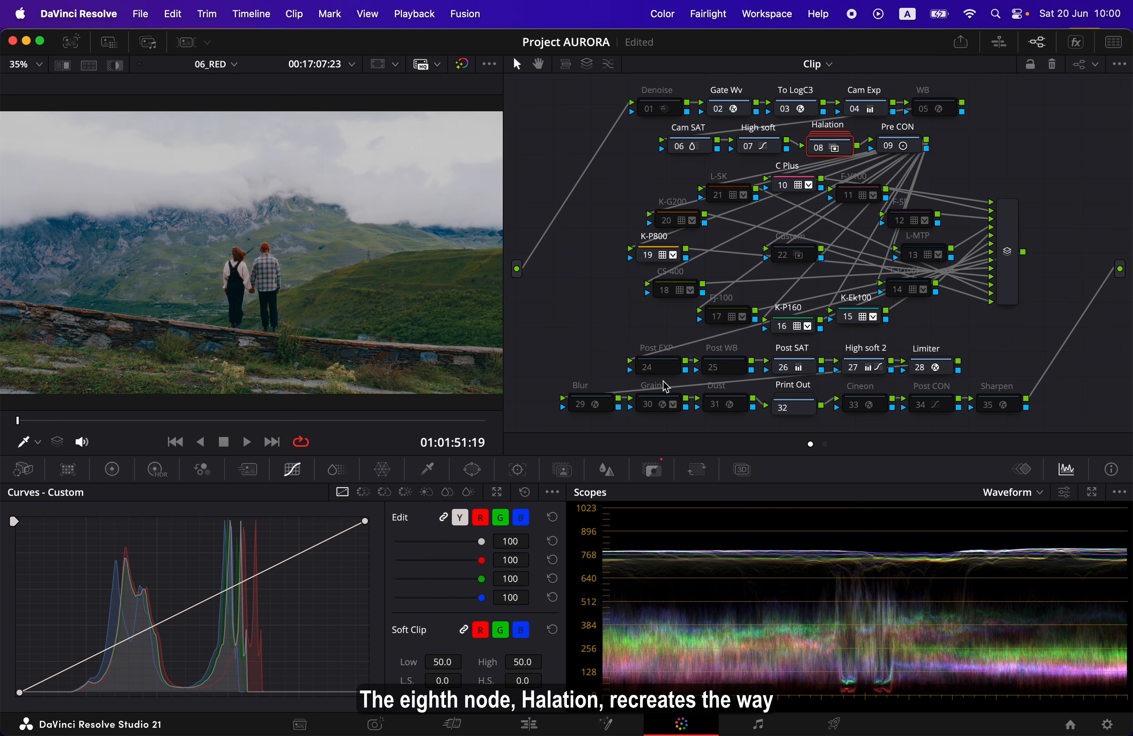
click(656, 471)
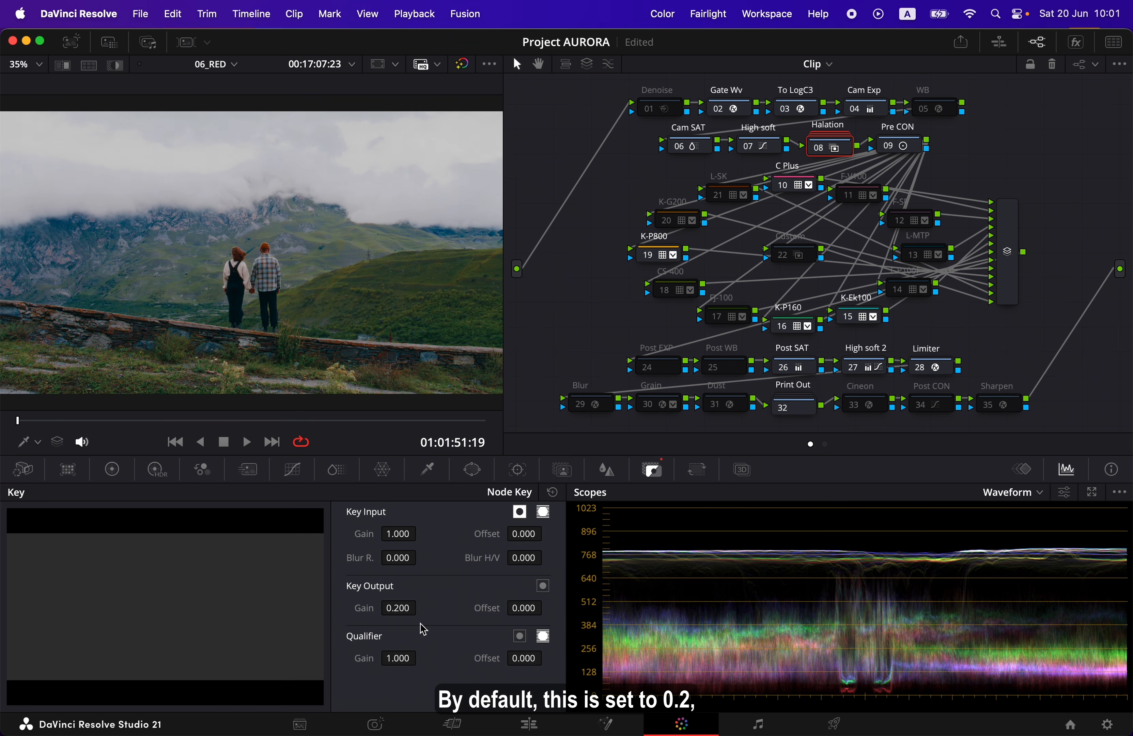
mouse_move(399, 607)
mouse_down()
mouse_move(421, 607)
mouse_move(399, 609)
mouse_up()
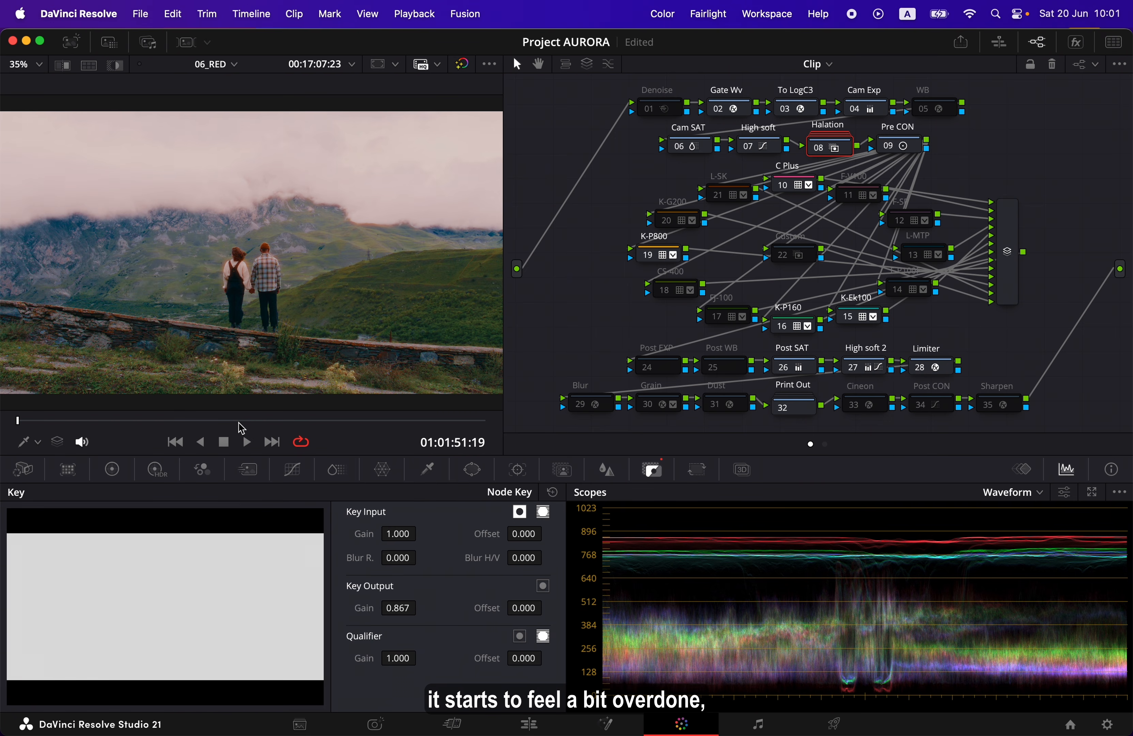
drag(240, 422, 426, 424)
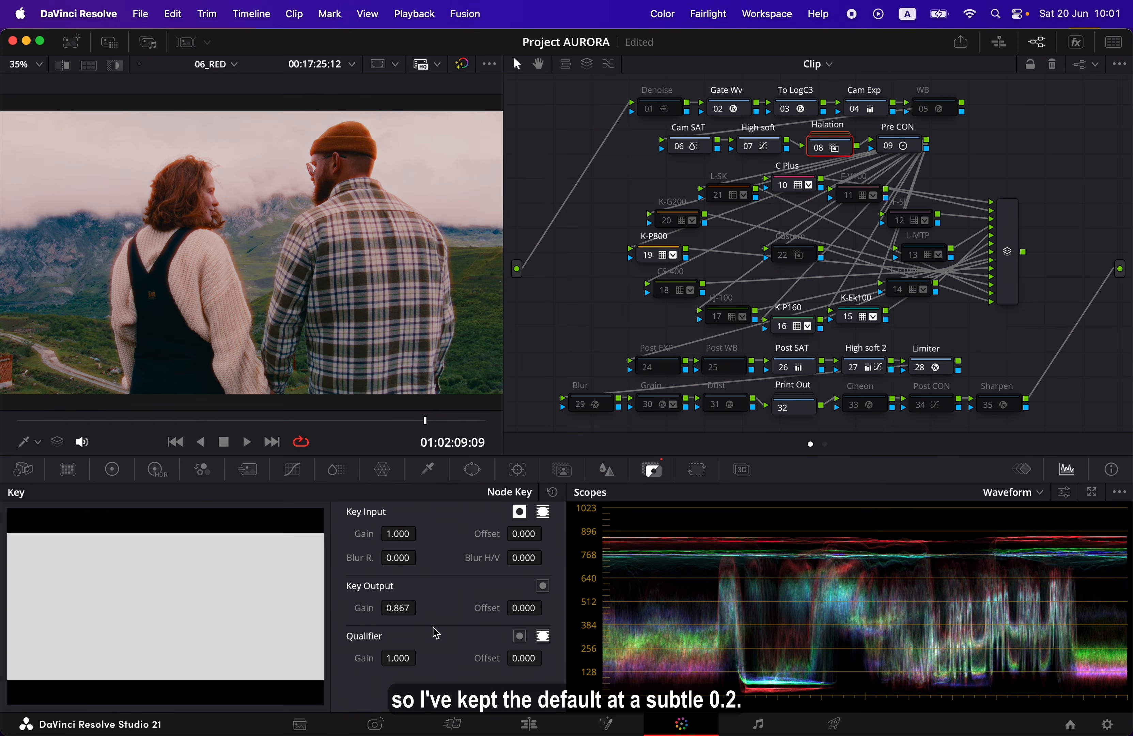
key(ctrl+z)
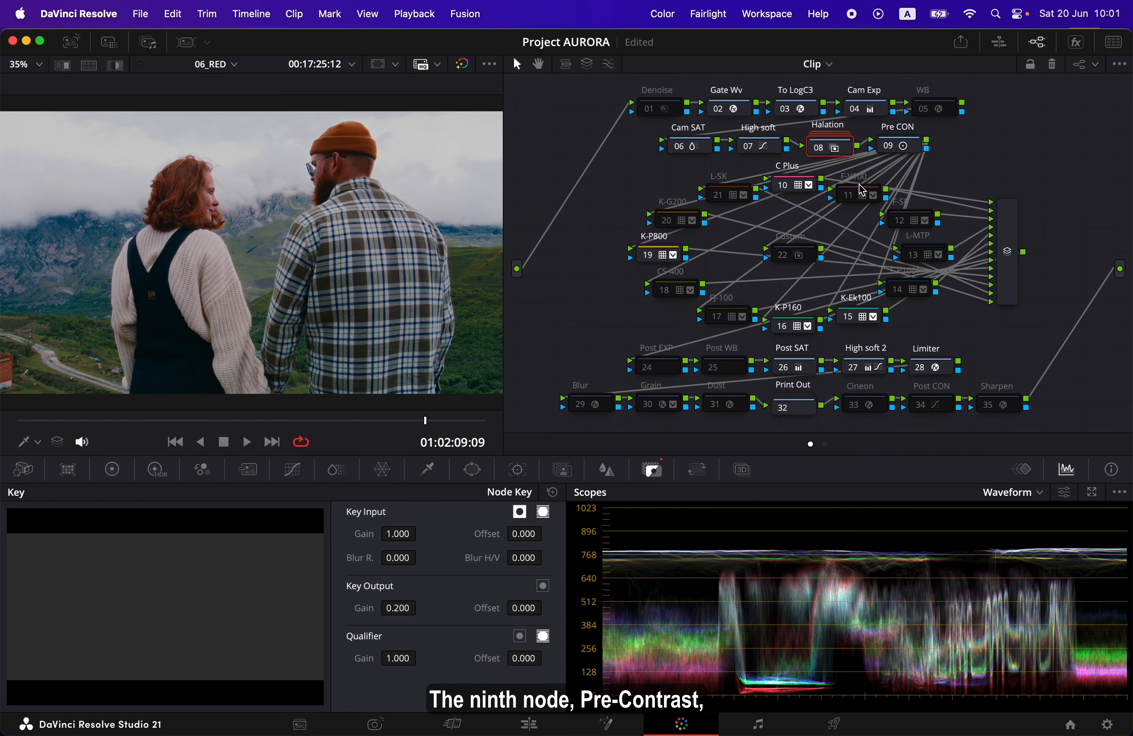
Examine the contrast setting in the Pre CON node's primaries color bars
click(918, 150)
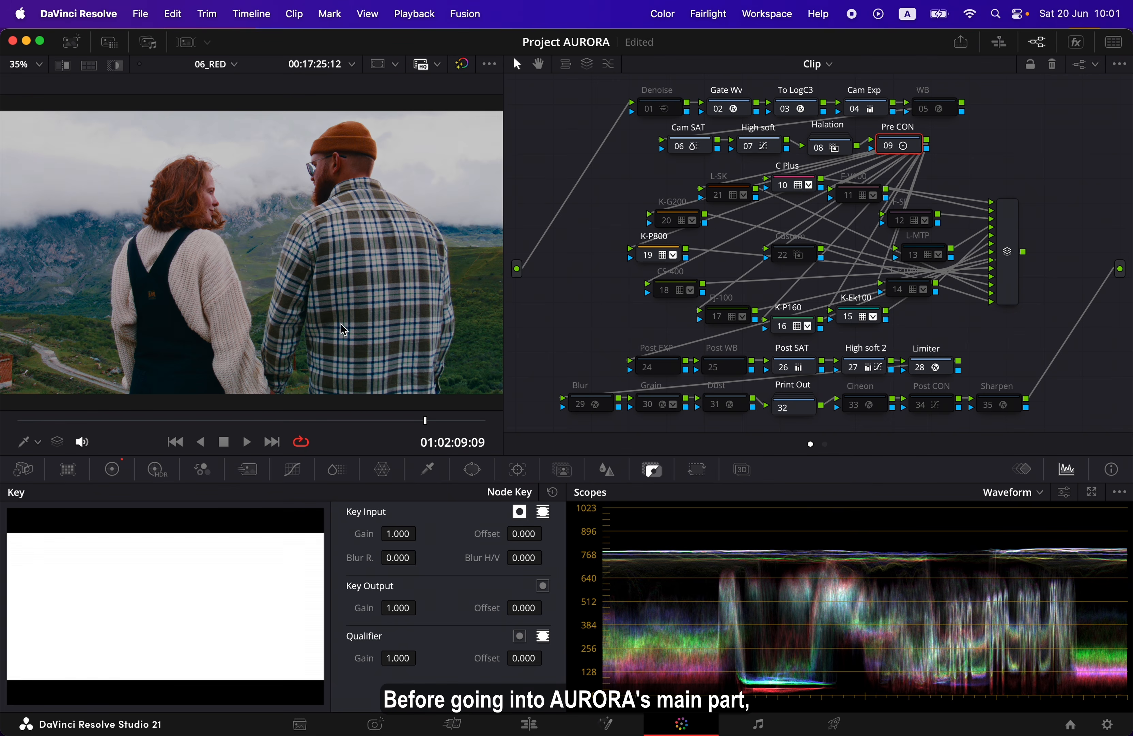
click(112, 469)
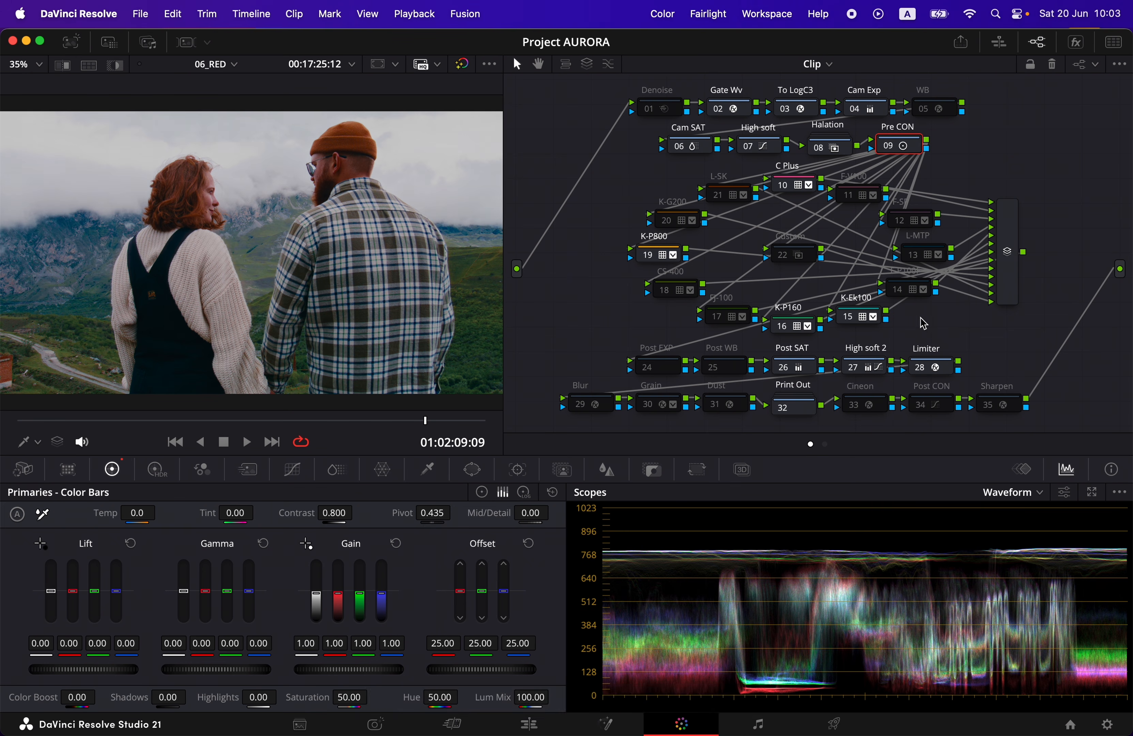
Try switching film nodes manually by toggling K-Ek100 and F-P100F, and restore both to their original states
click(849, 320)
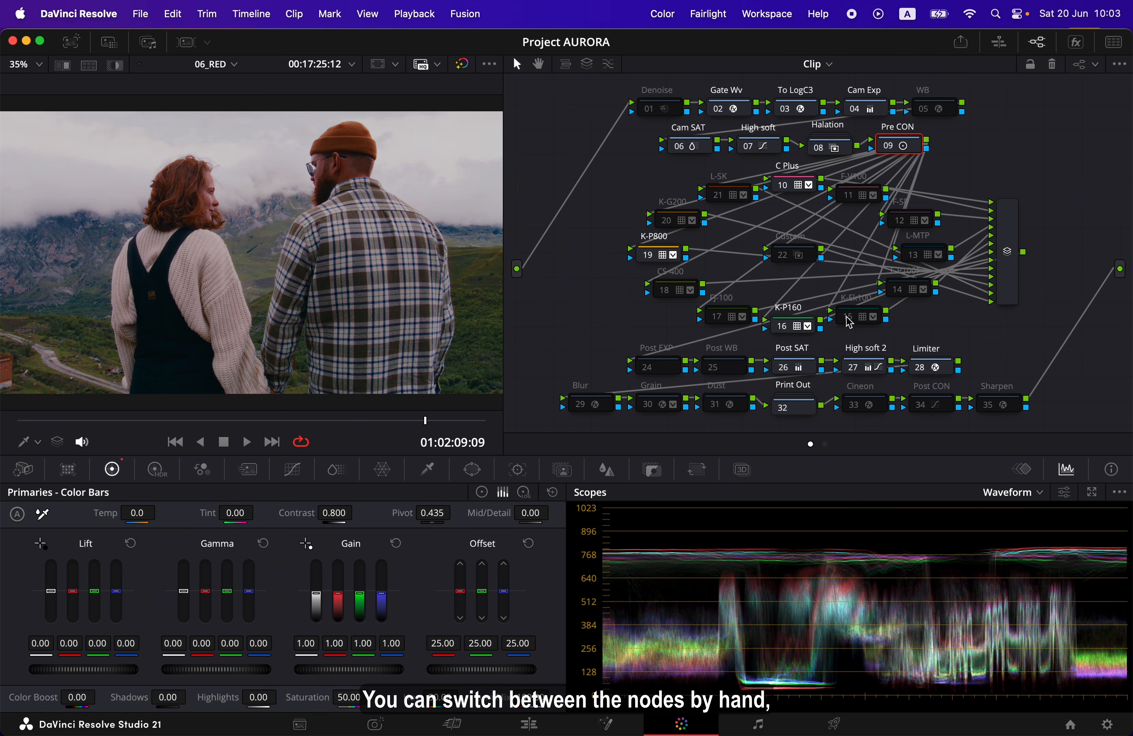
click(900, 290)
click(897, 291)
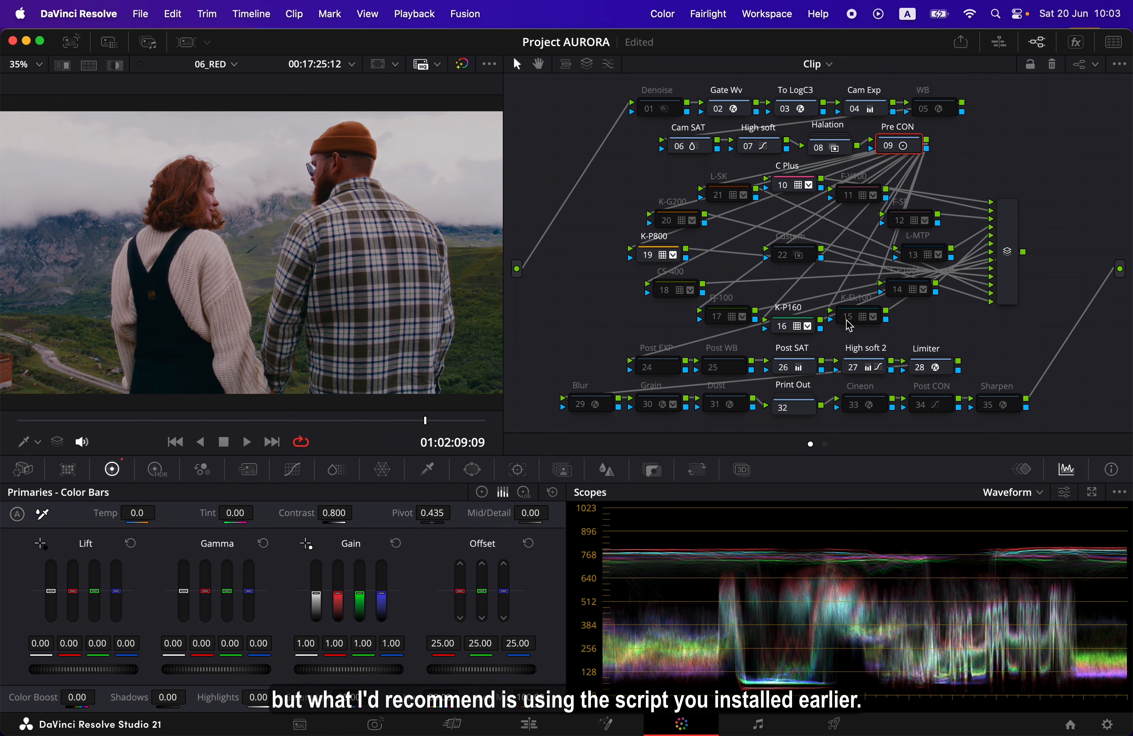
click(847, 320)
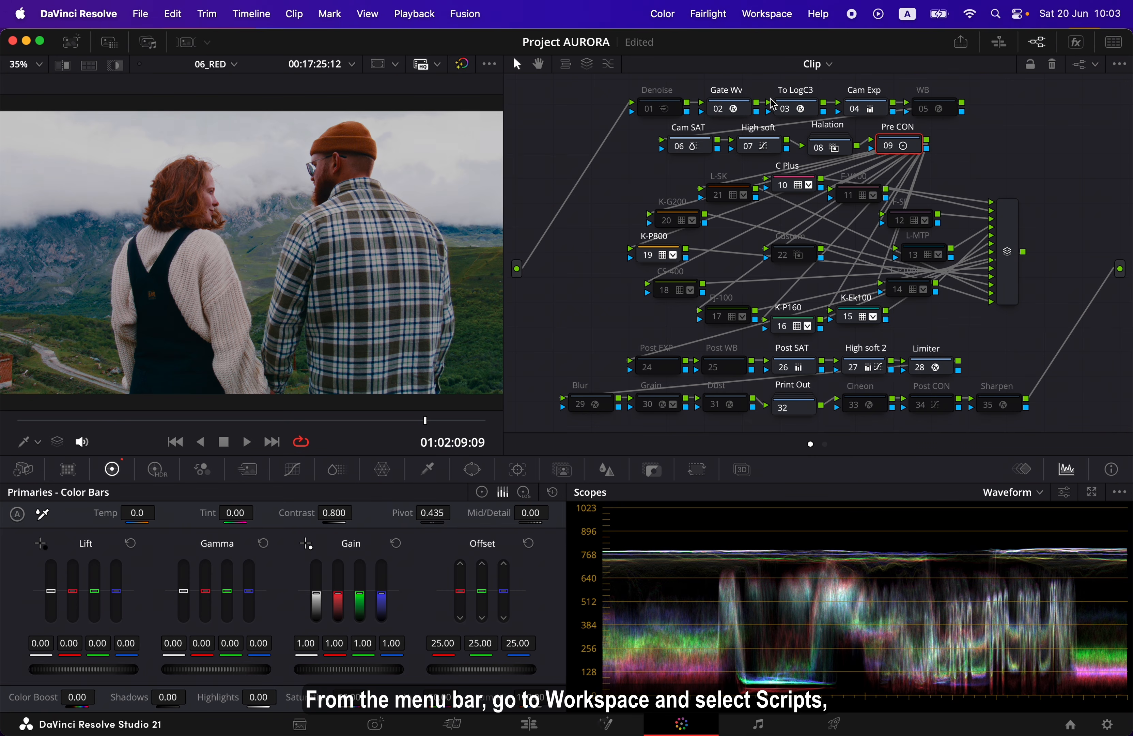
Review the installed AURORA scripts, including AURORA_Randomize and AURORA_Randomize_ALL
click(771, 20)
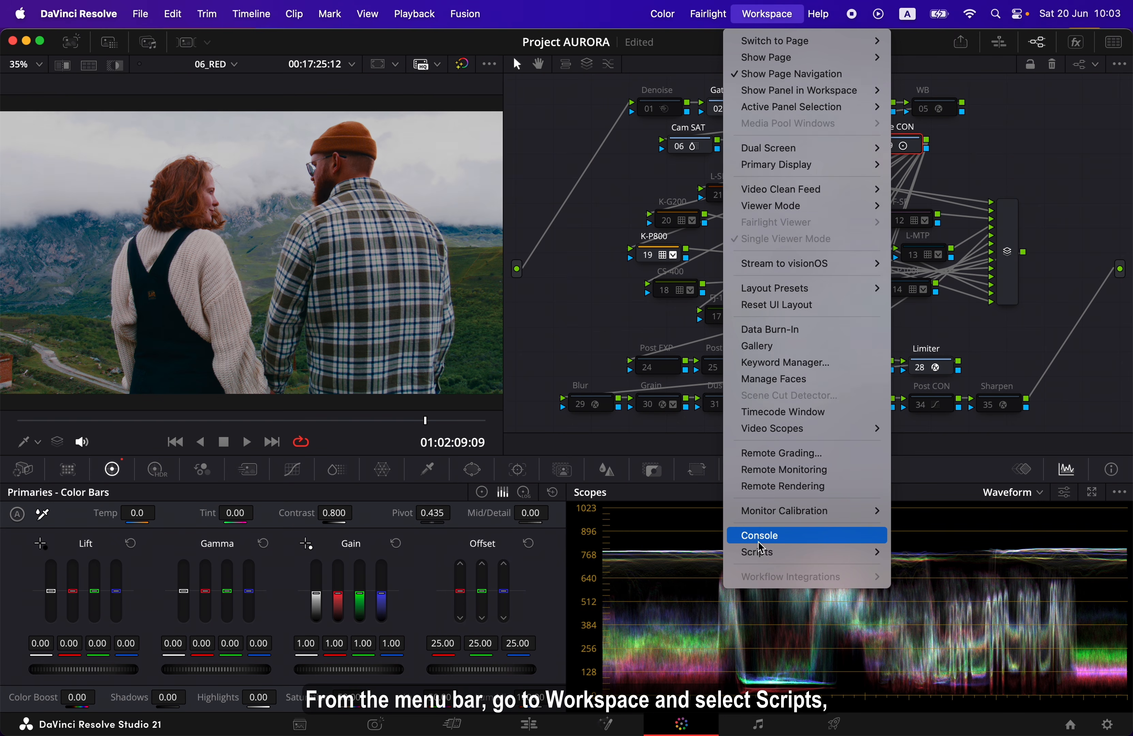
mouse_move(762, 555)
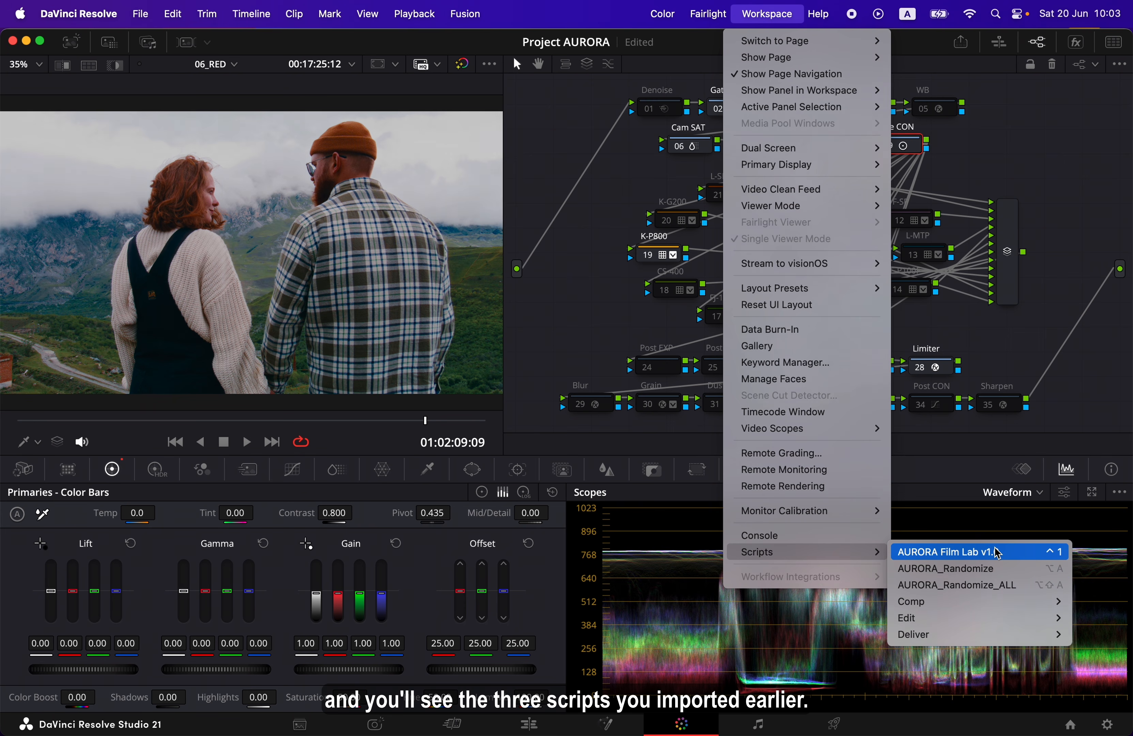
click(1025, 574)
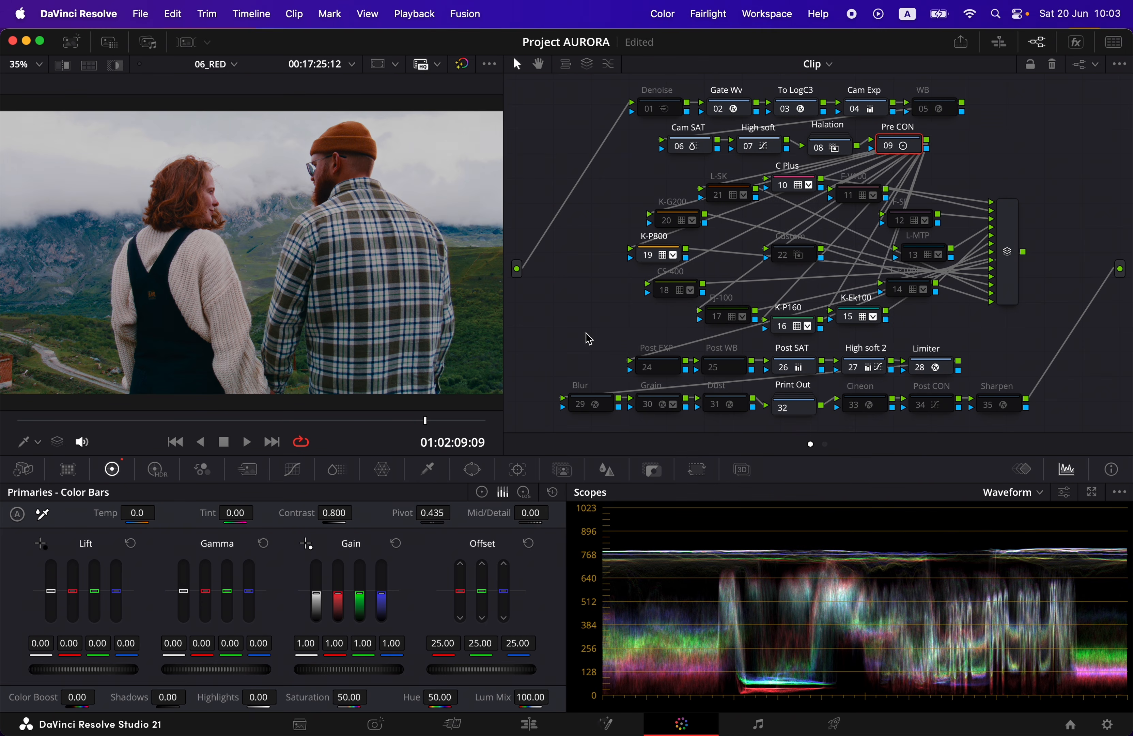
Narrow the viewer to about 26% zoom to give the node graph more room, with the film nodes beside the image
drag(504, 339, 377, 365)
scroll(407, 353, right, 10)
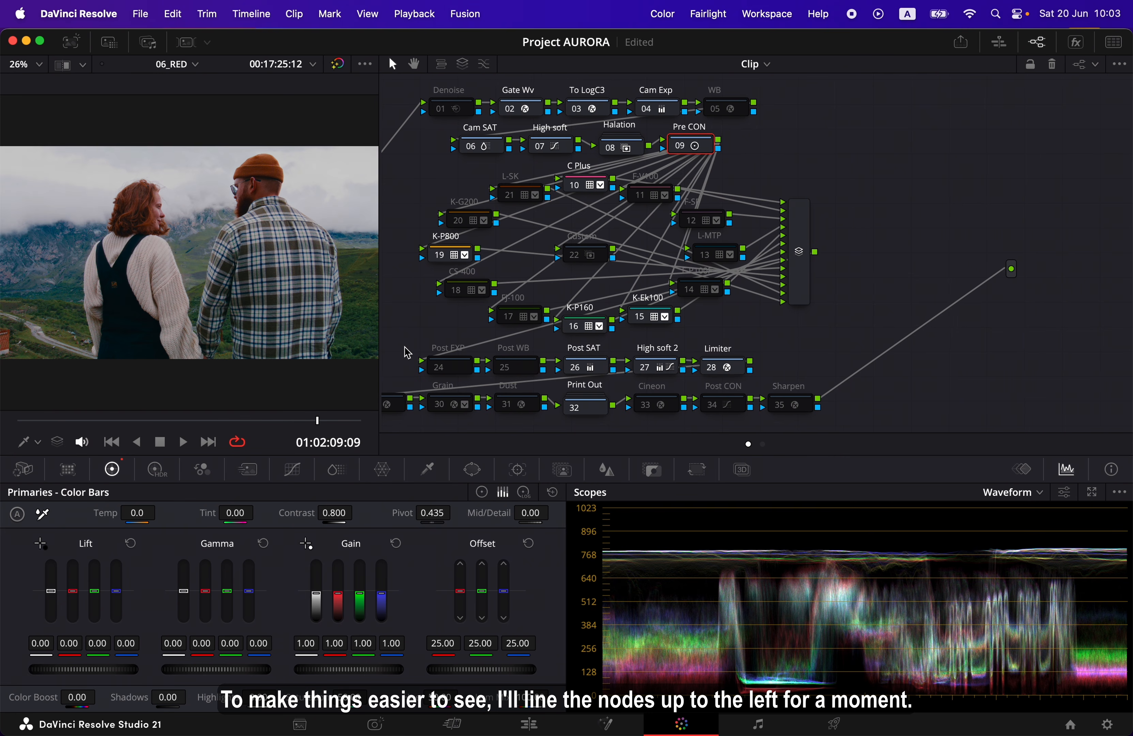
scroll(407, 352, left, 2)
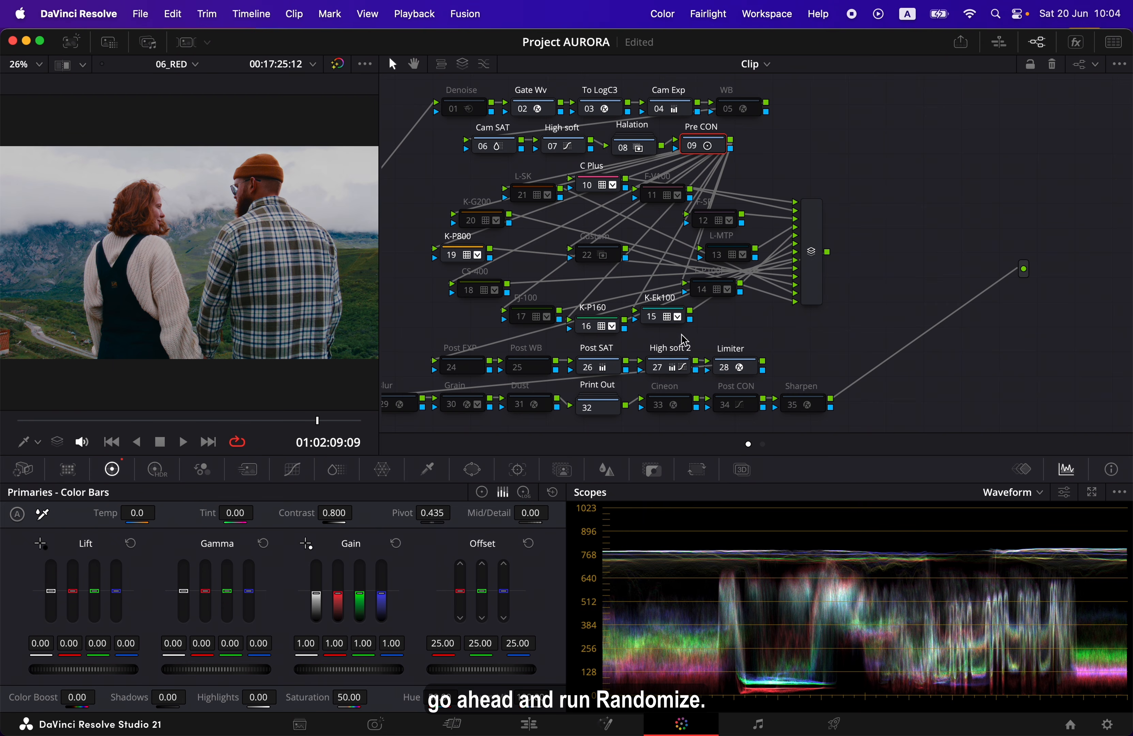
Run the AURORA_Randomize script four times to try different combinations of enabled film nodes on the clip
click(788, 15)
mouse_move(785, 551)
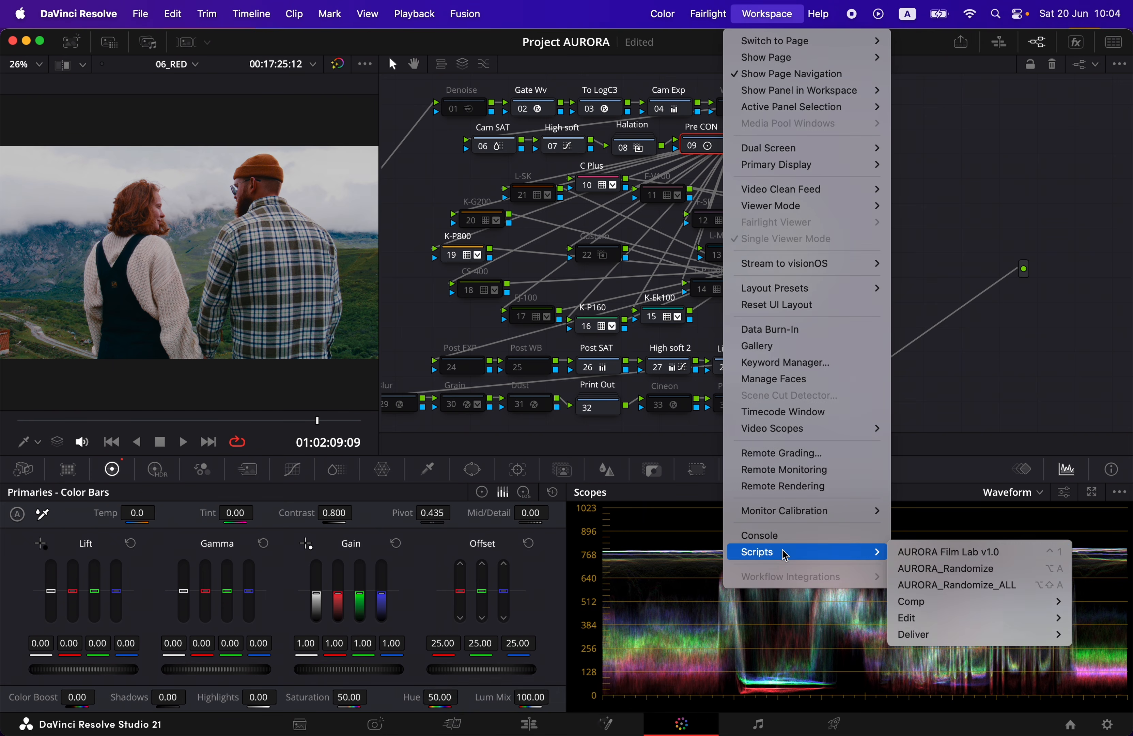
click(1021, 568)
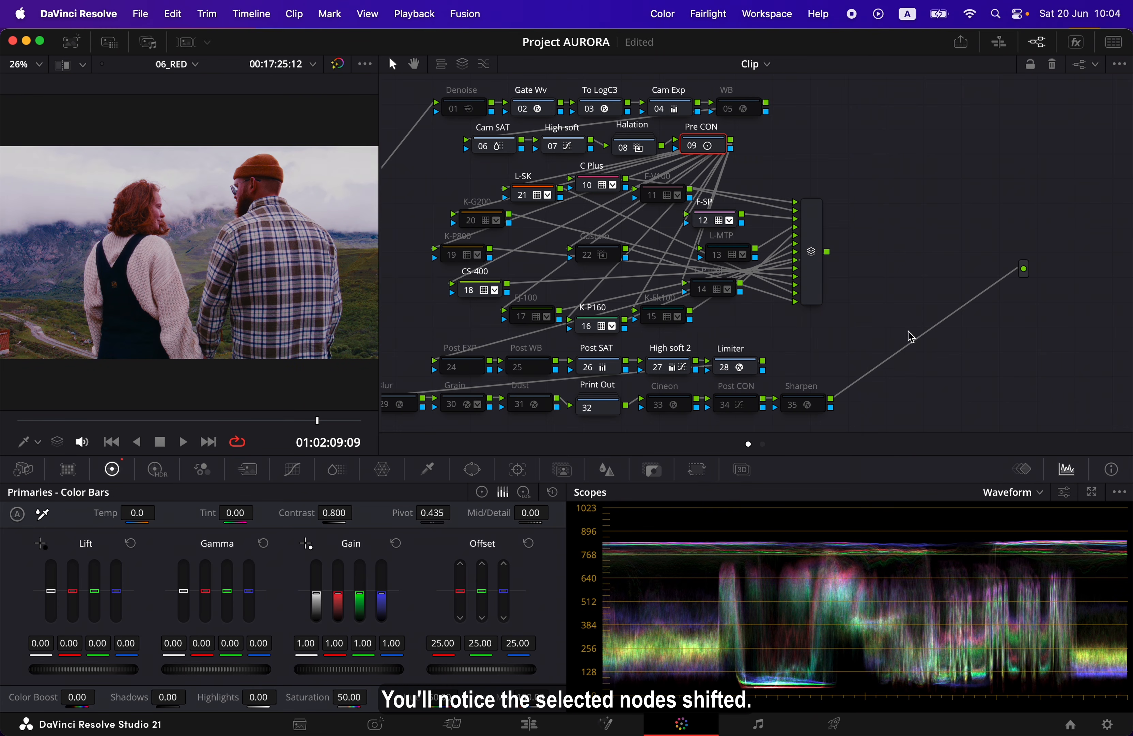
click(771, 22)
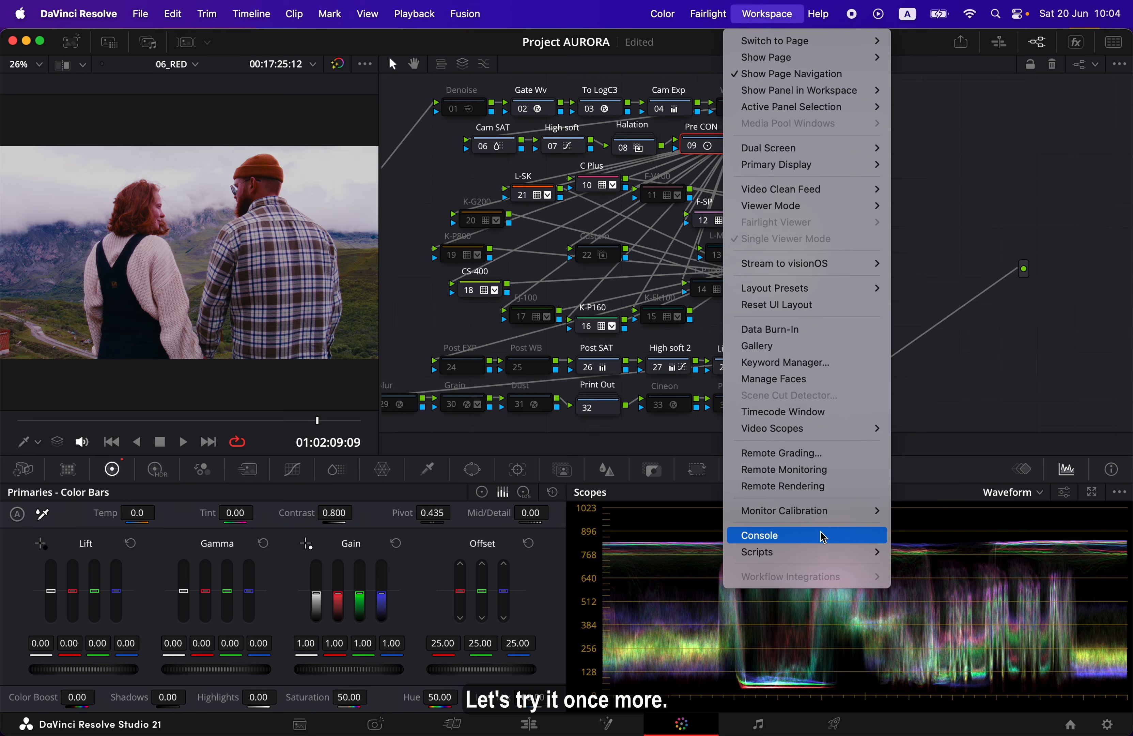
mouse_move(822, 552)
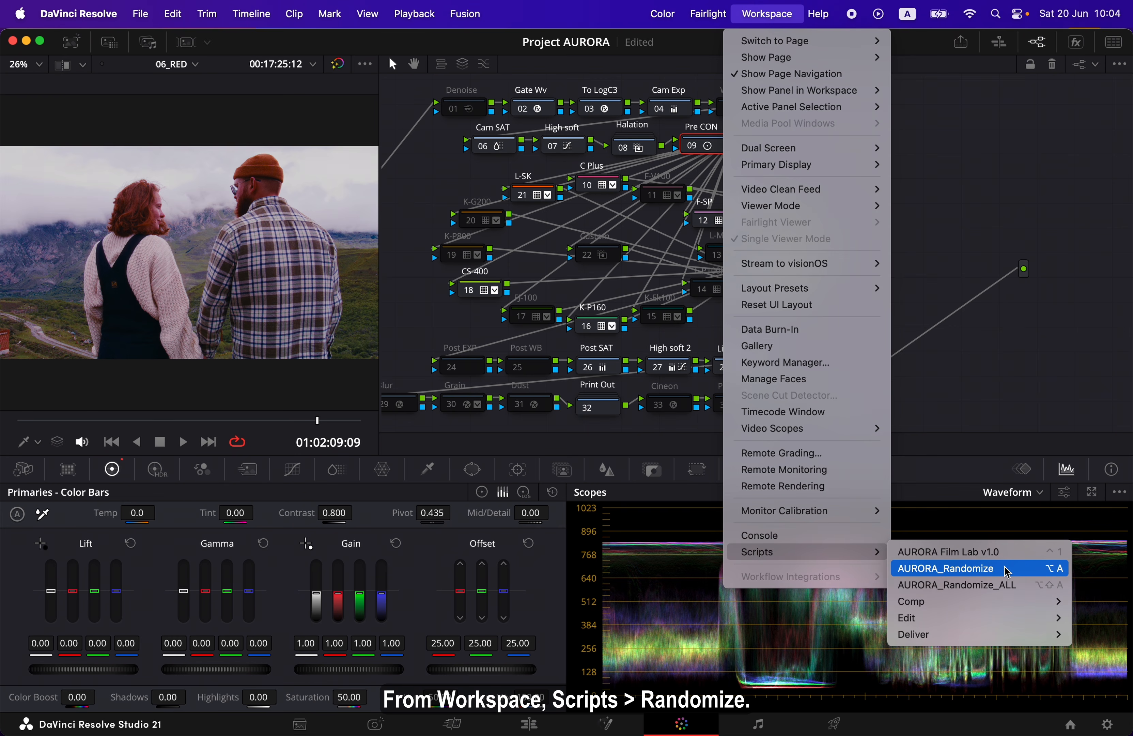
click(1010, 573)
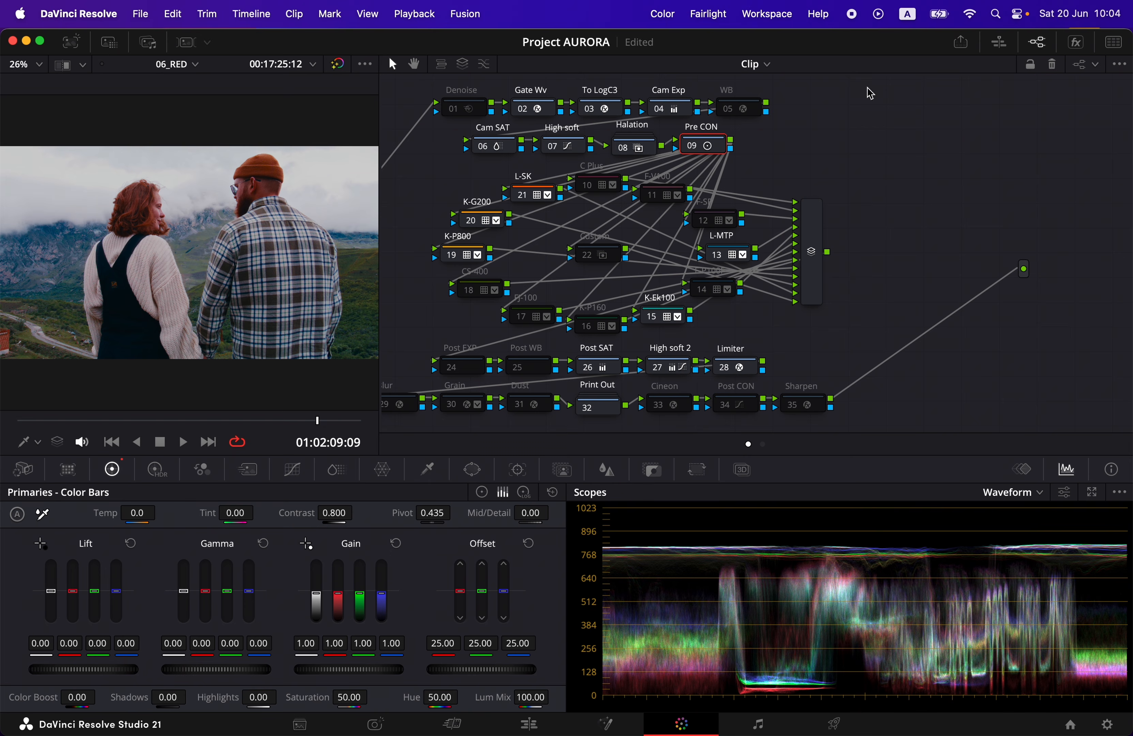
click(786, 14)
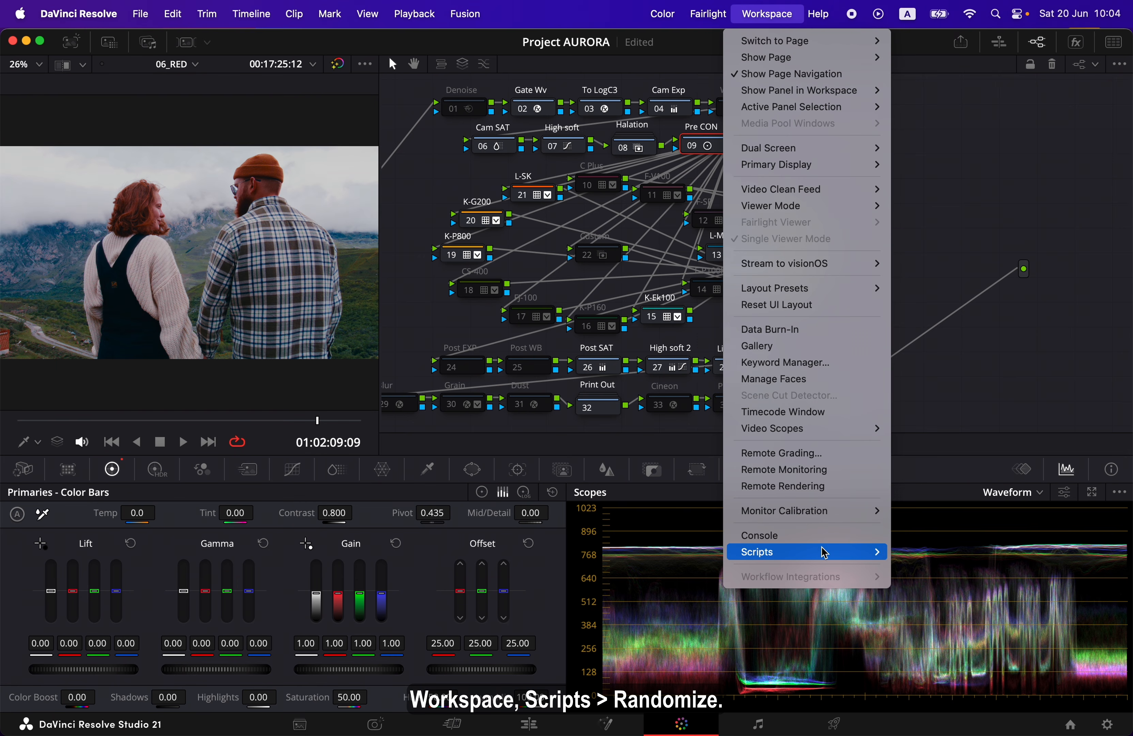
mouse_move(822, 552)
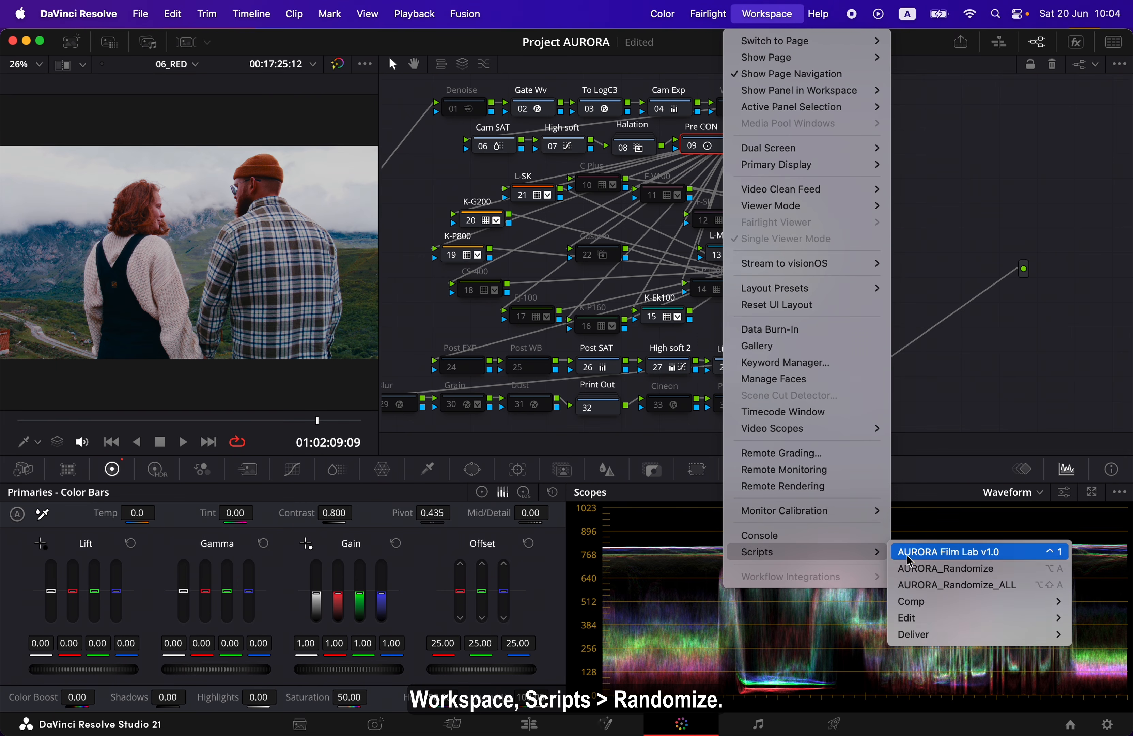
click(1008, 572)
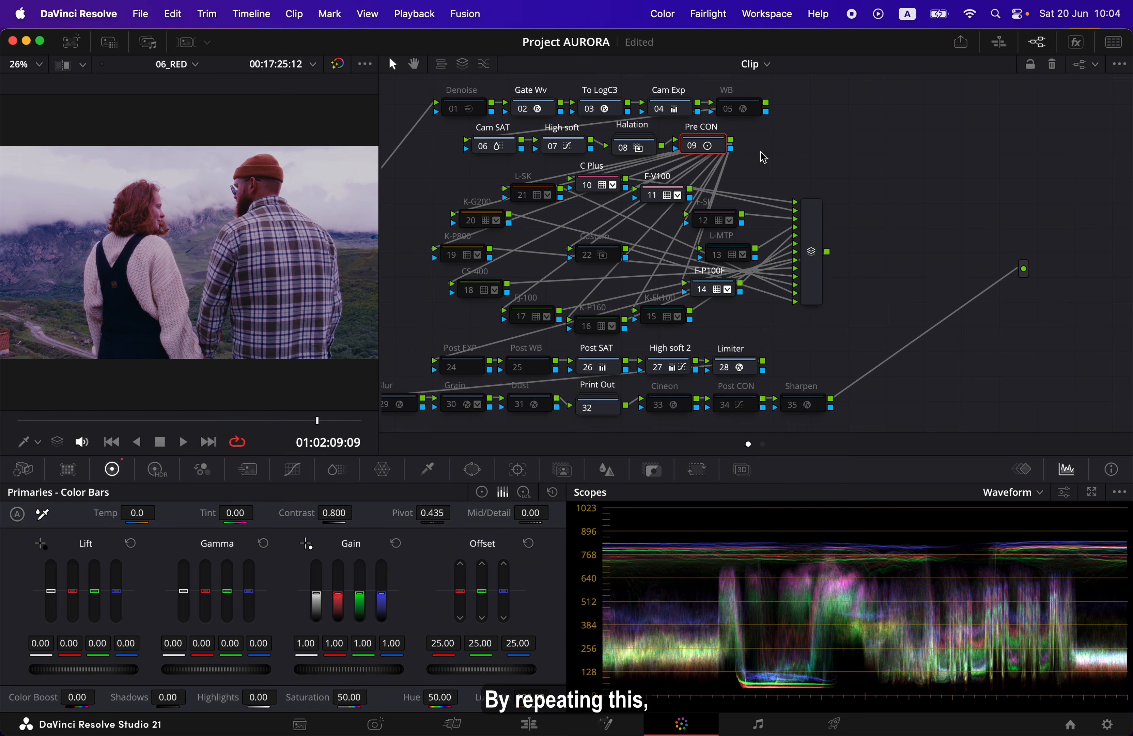
click(768, 15)
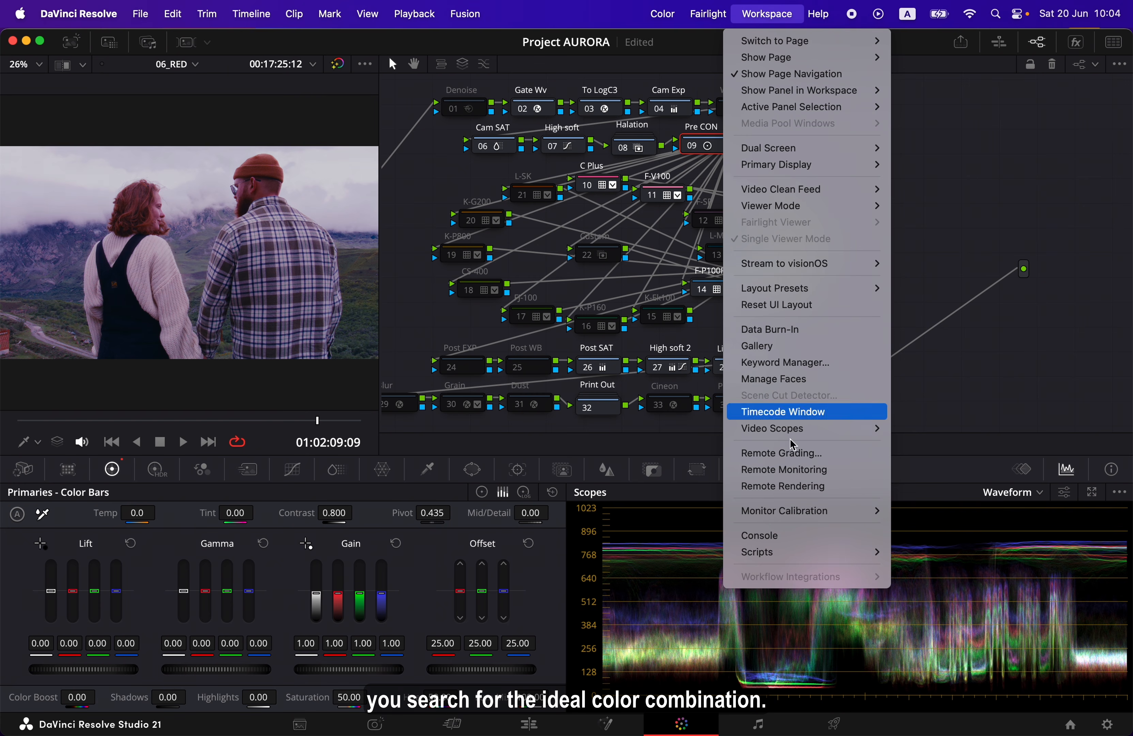
mouse_move(880, 560)
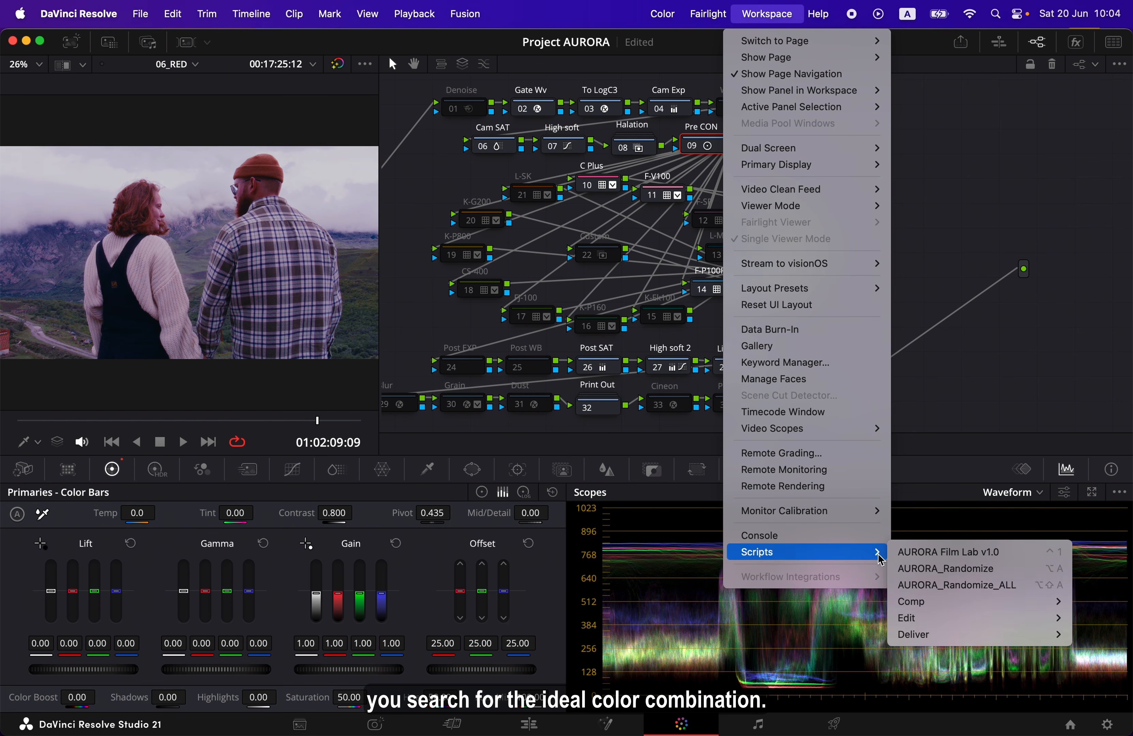
click(999, 569)
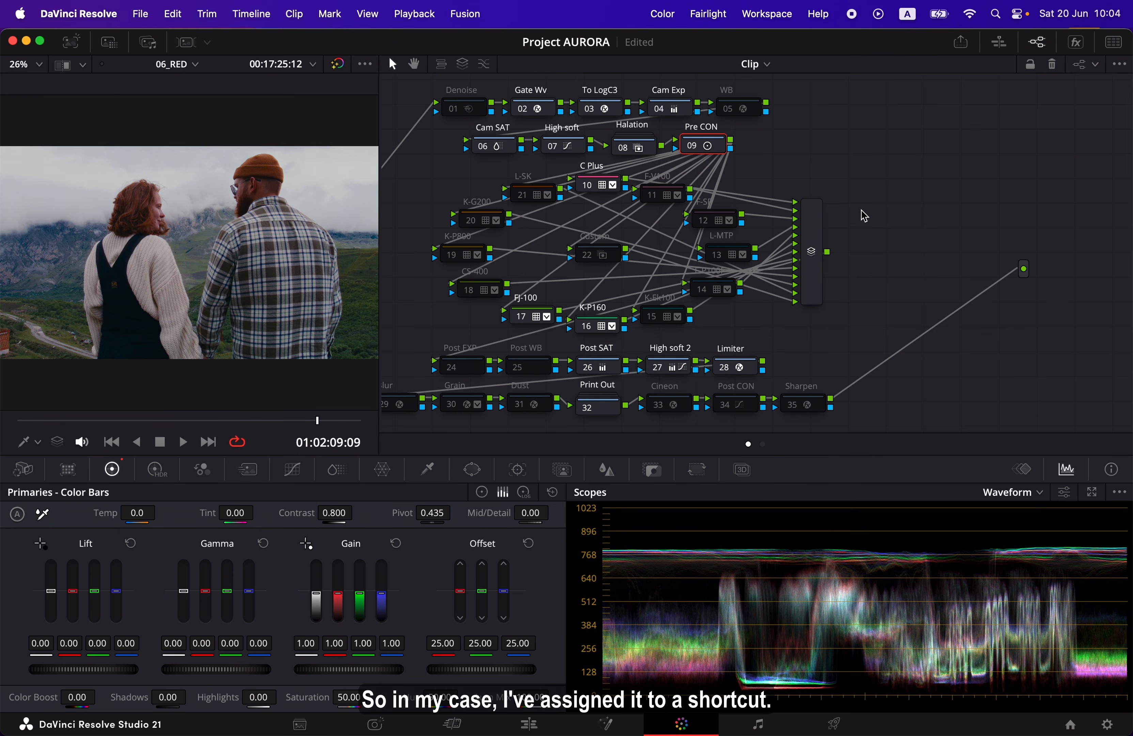
Widen the viewer back to about 33% zoom and open the Keyboard Customization settings
scroll(861, 210, left, 3)
scroll(863, 214, left, 6)
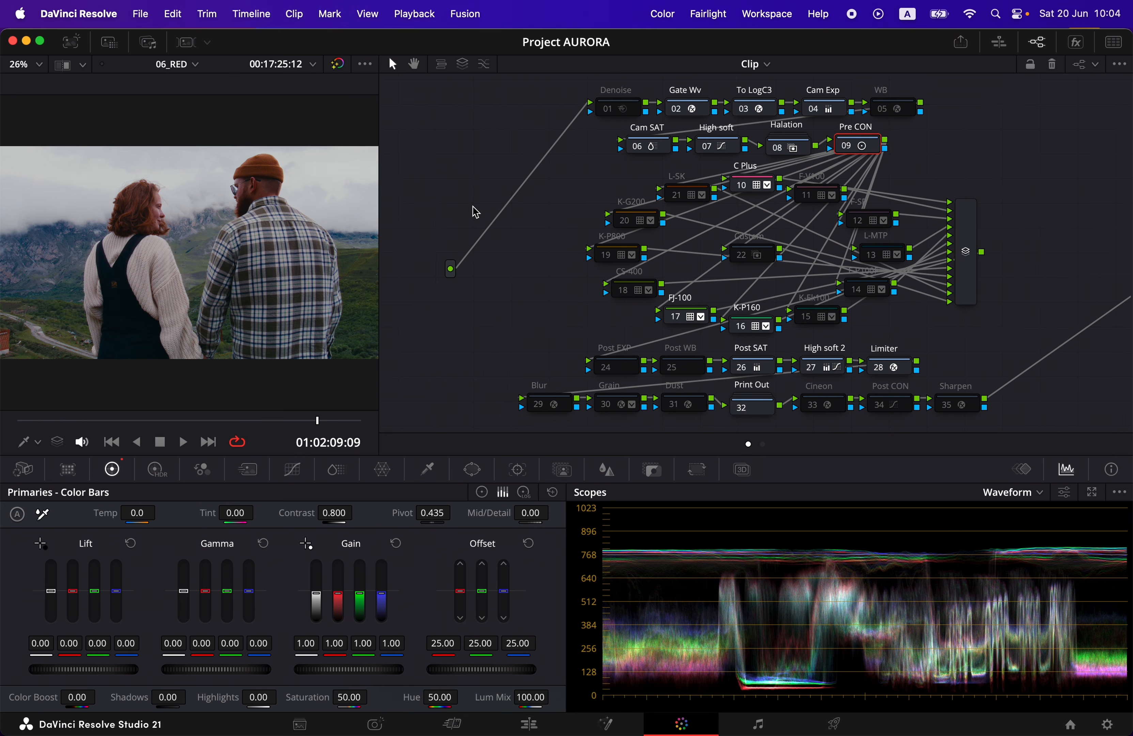
drag(382, 241, 471, 240)
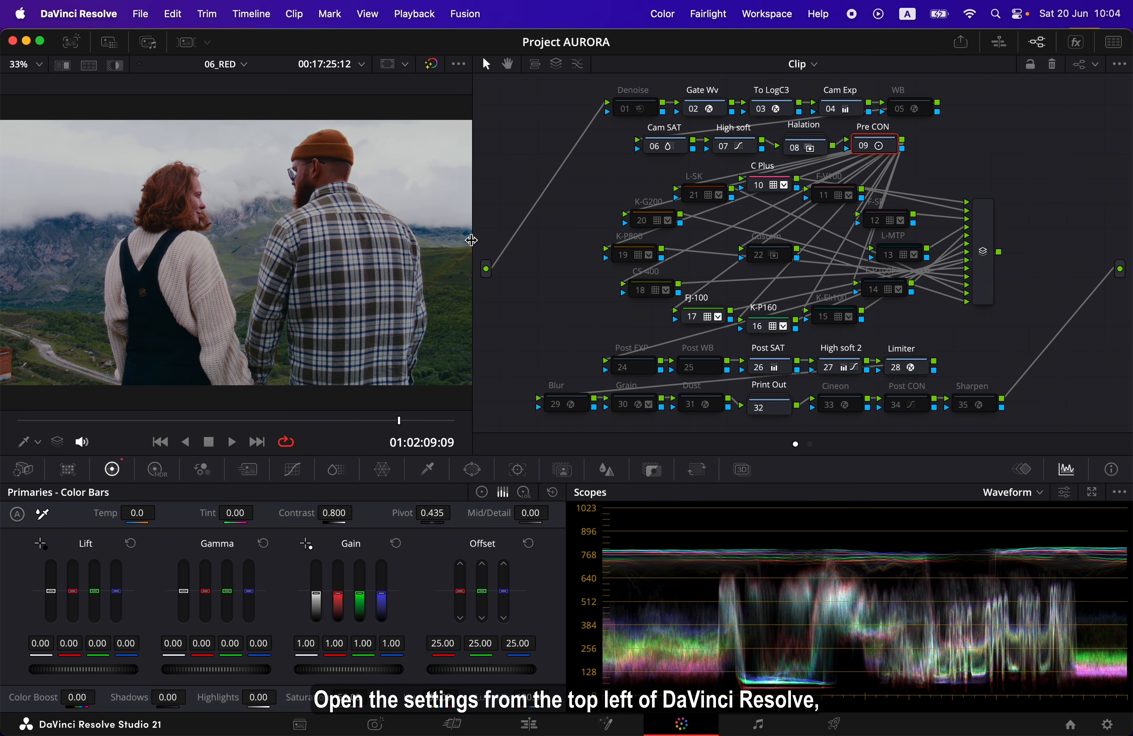
click(78, 13)
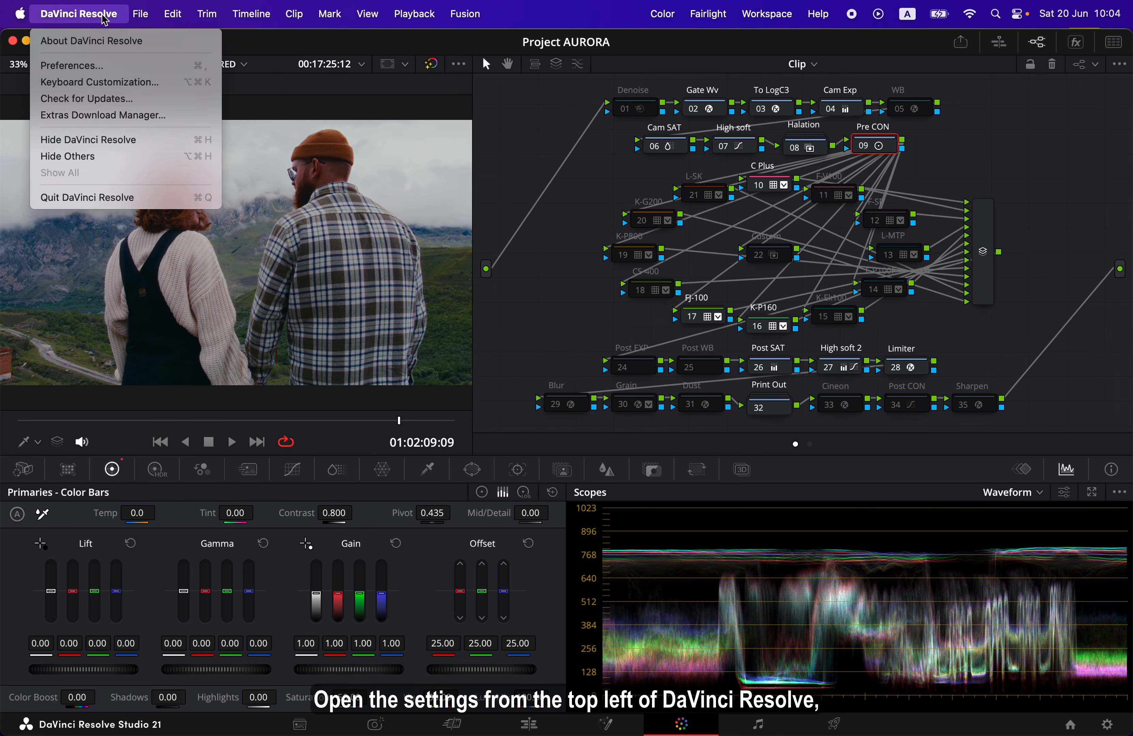
click(166, 87)
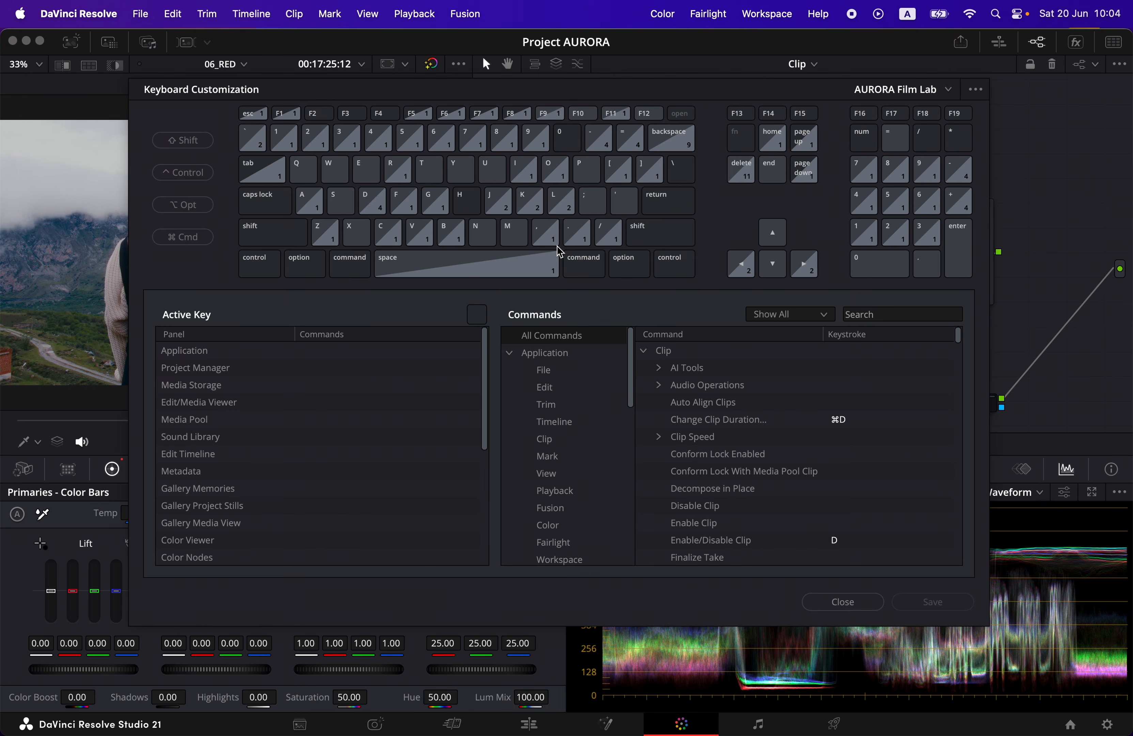
Search the keyboard commands for "script" and expand the Scripts group to list the AURORA scripts
click(863, 315)
text(sc)
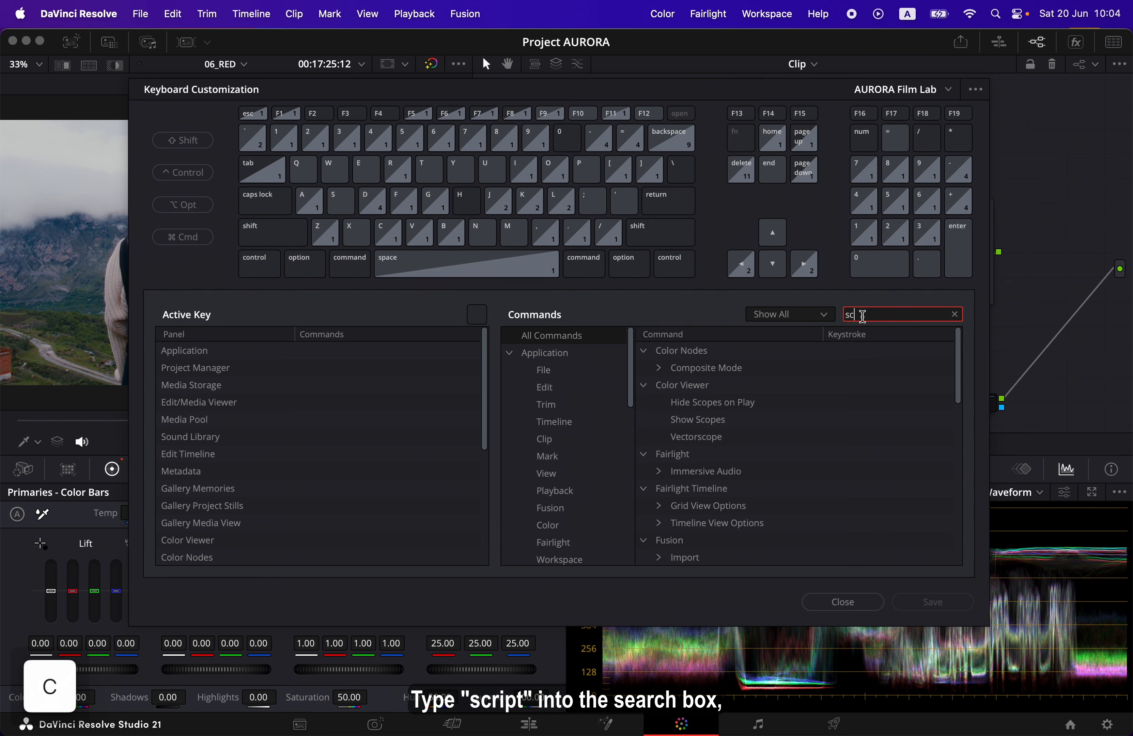
text(ript)
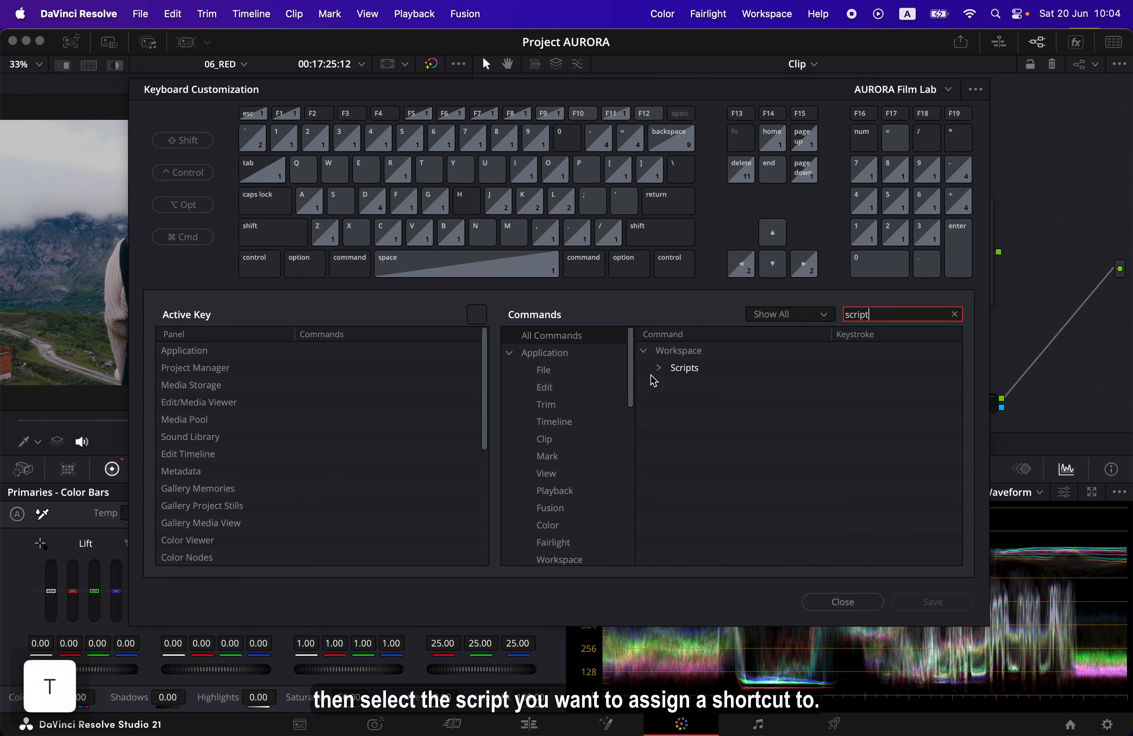
click(658, 368)
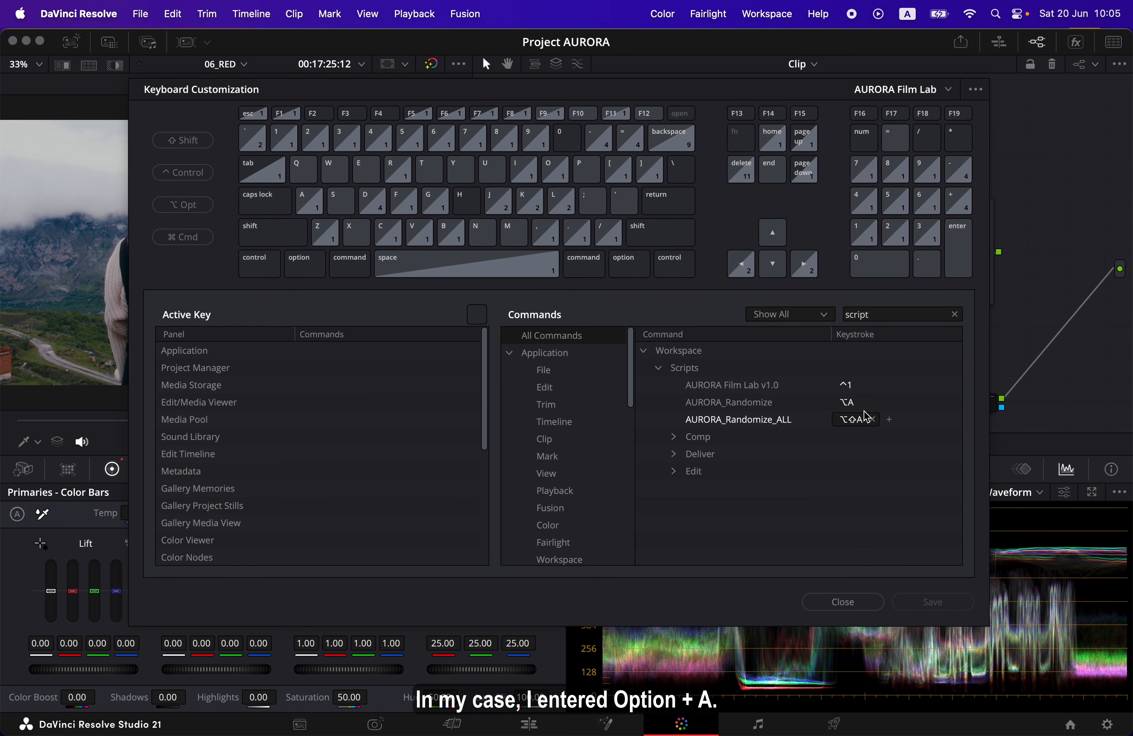
Assign Option+A to AURORA_Randomize and Option+Shift+A to AURORA_Randomize_ALL, and close the keyboard customization
click(855, 405)
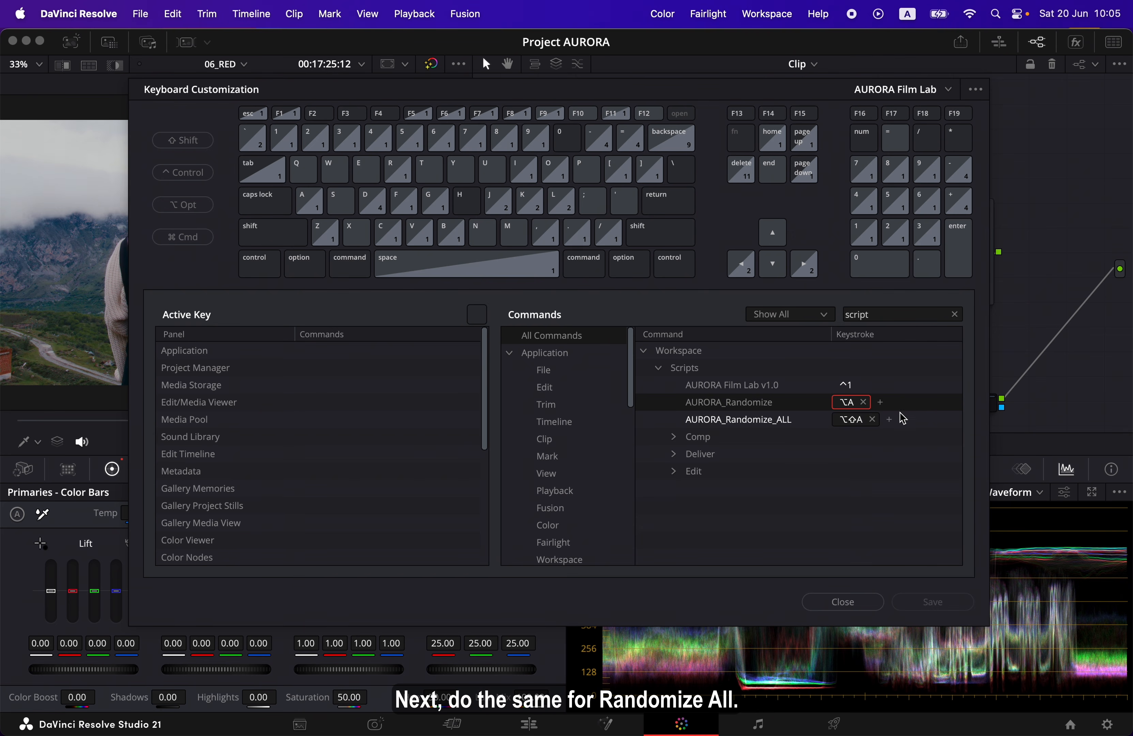
click(855, 420)
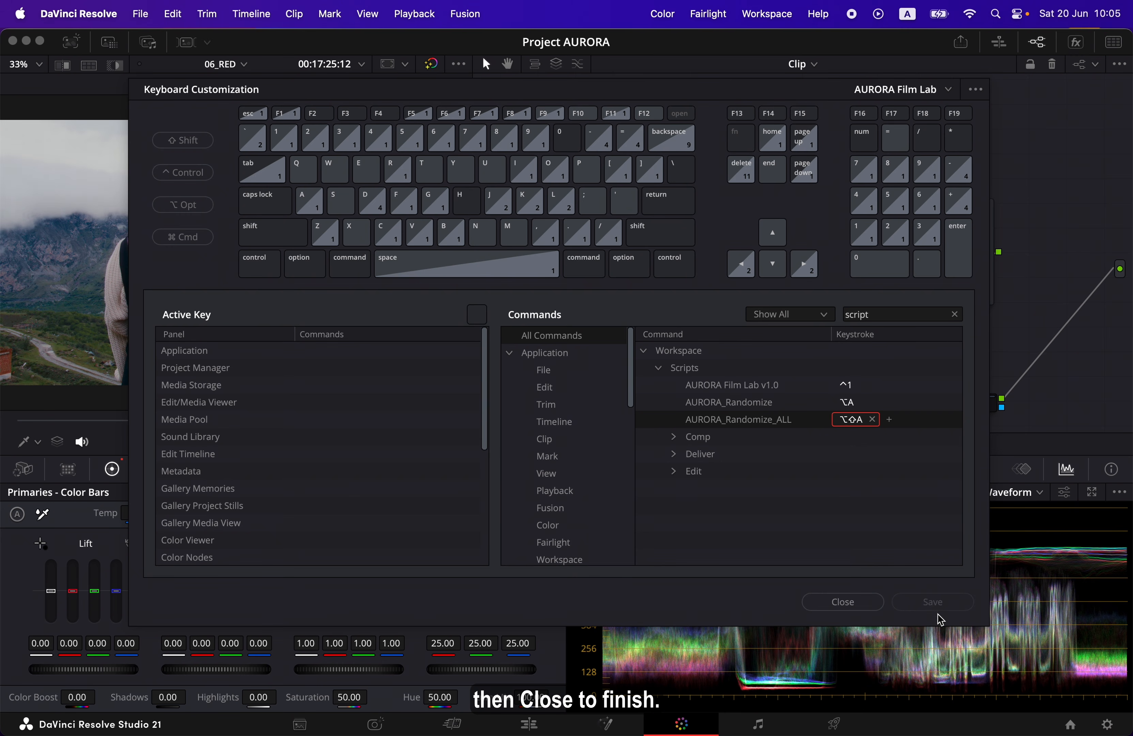
click(868, 610)
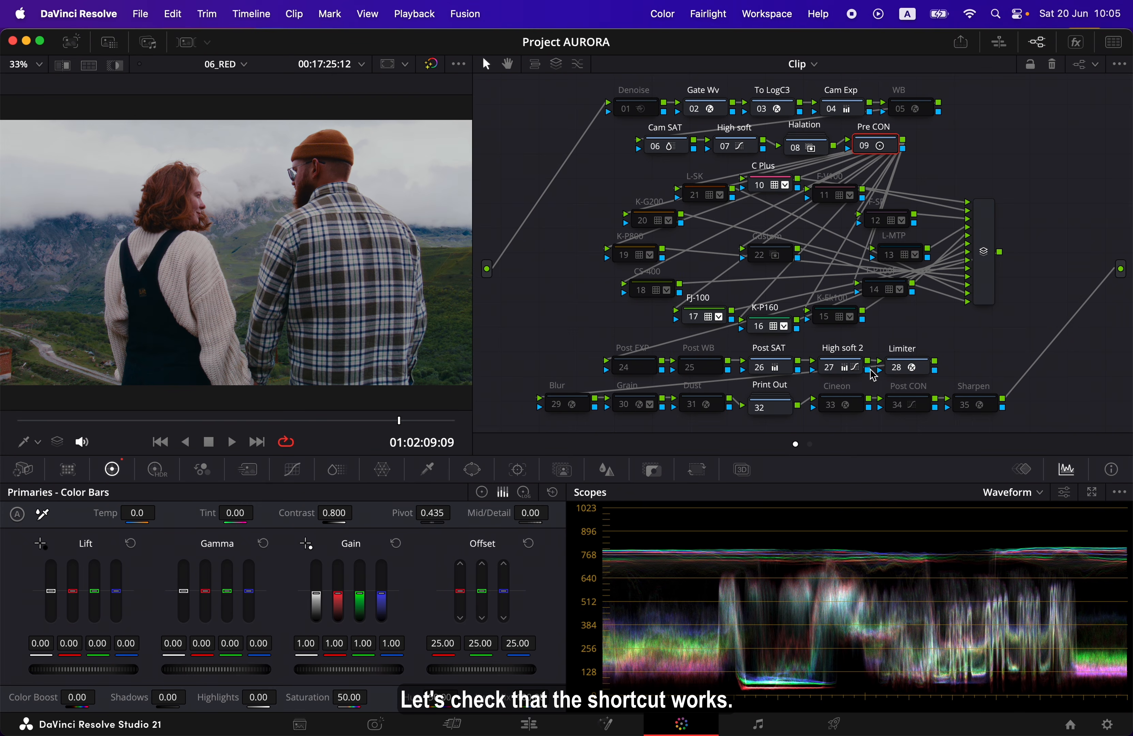
Run AURORA_Randomize six times with its assigned shortcut to try different film node combinations, and scrub the clip back towards its start
scroll(871, 370, left, 2)
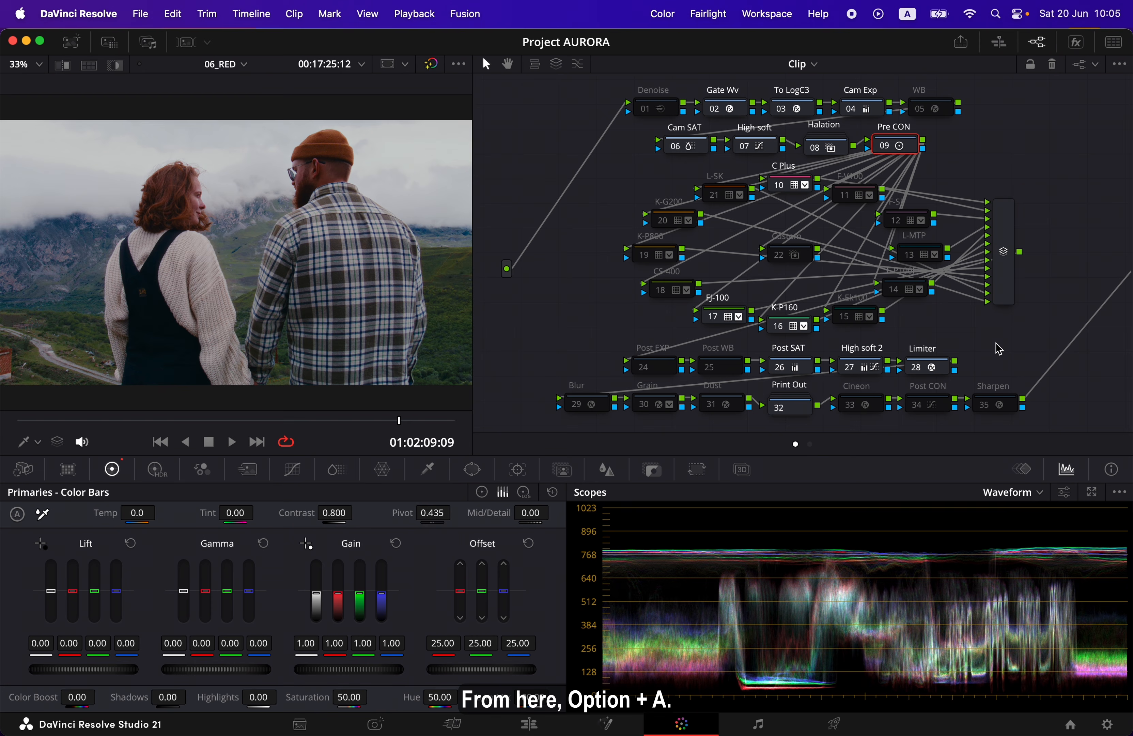
key(alt+a)
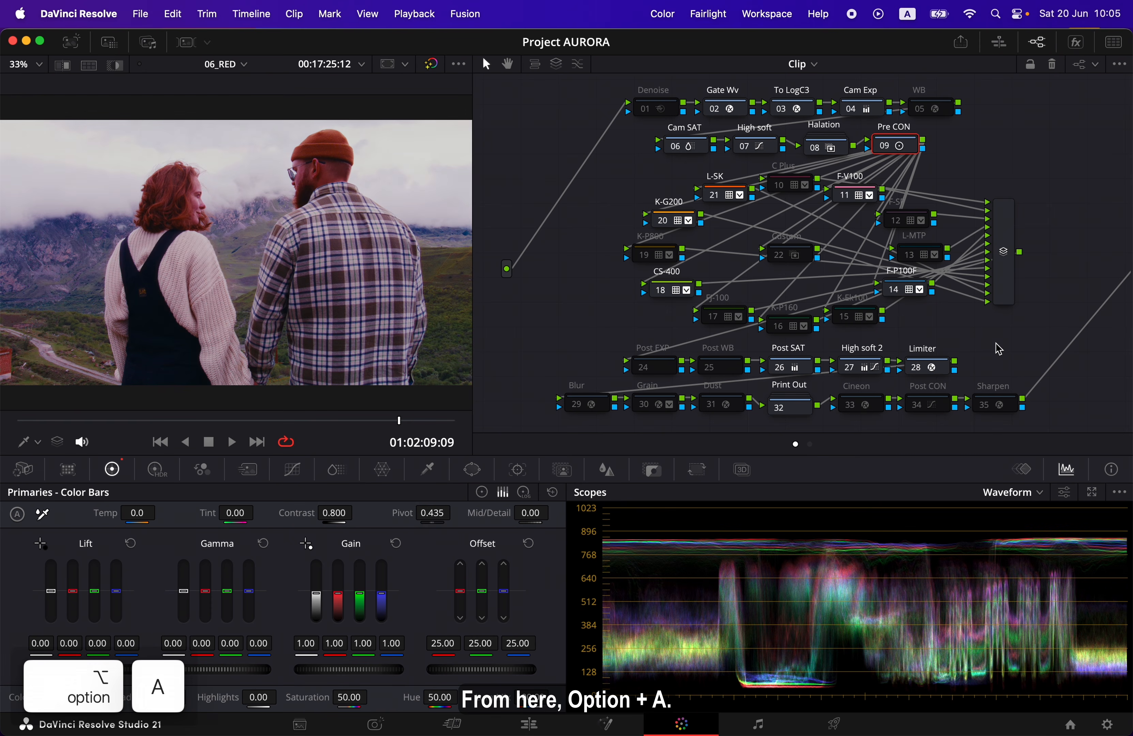
key(alt+a)
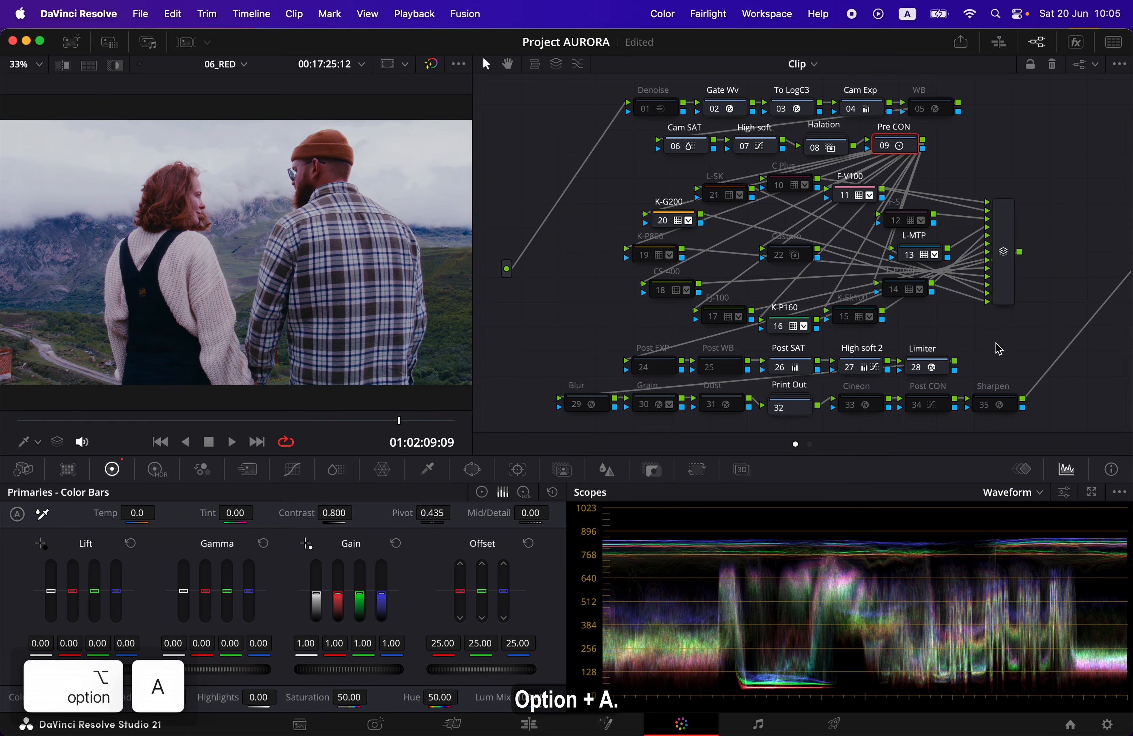
key(alt+a)
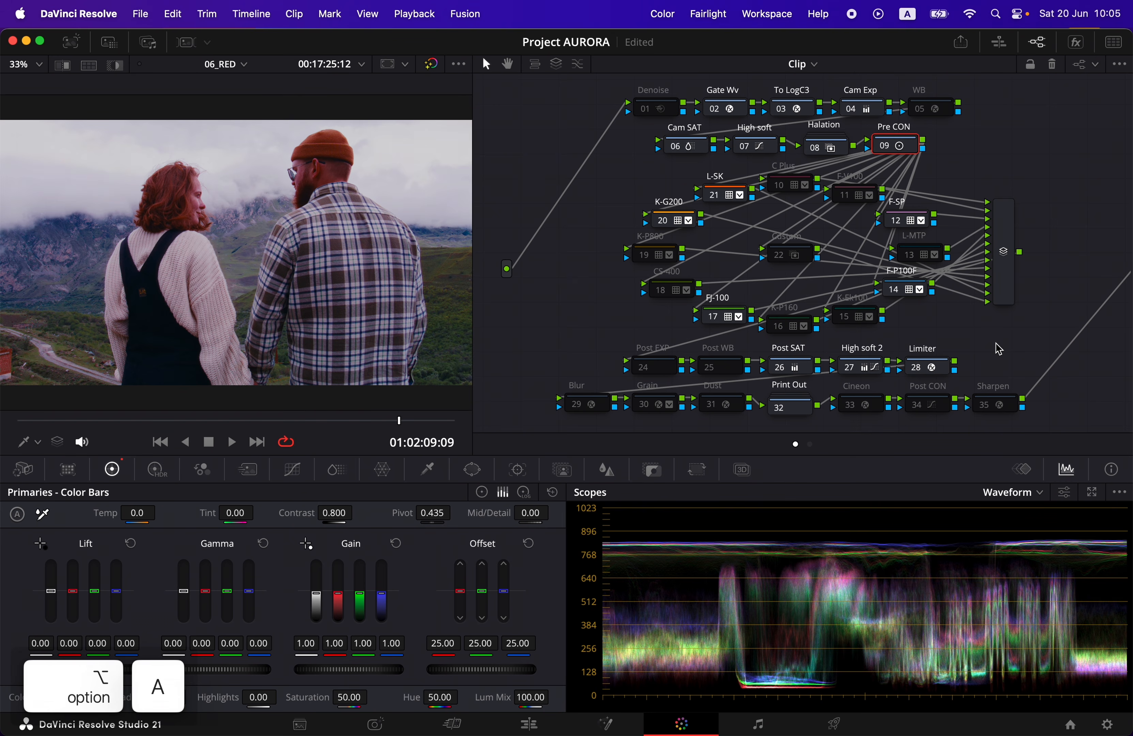
key(alt+a)
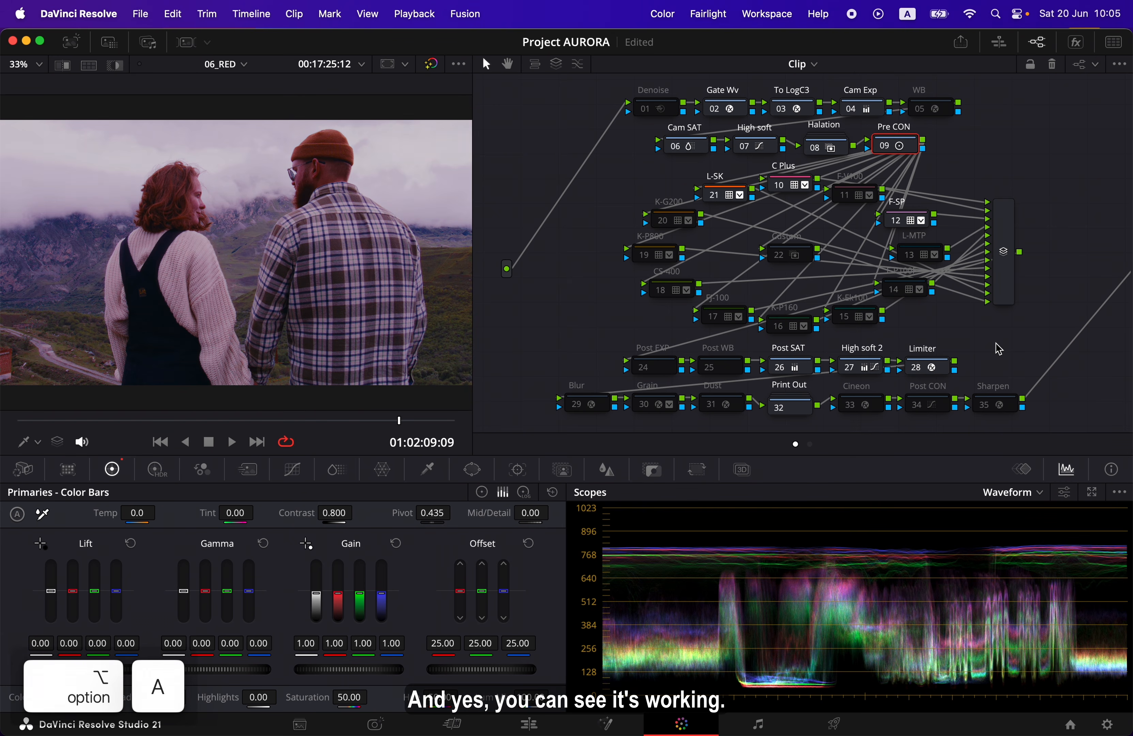
key(alt+a)
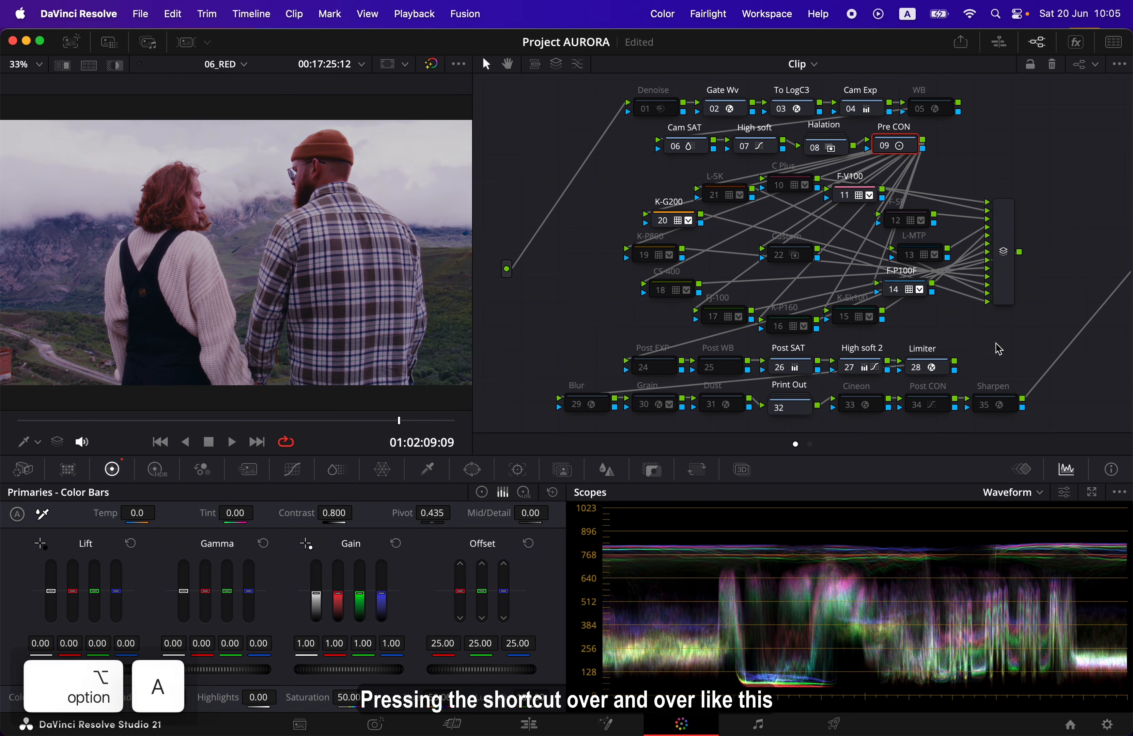
key(alt+a)
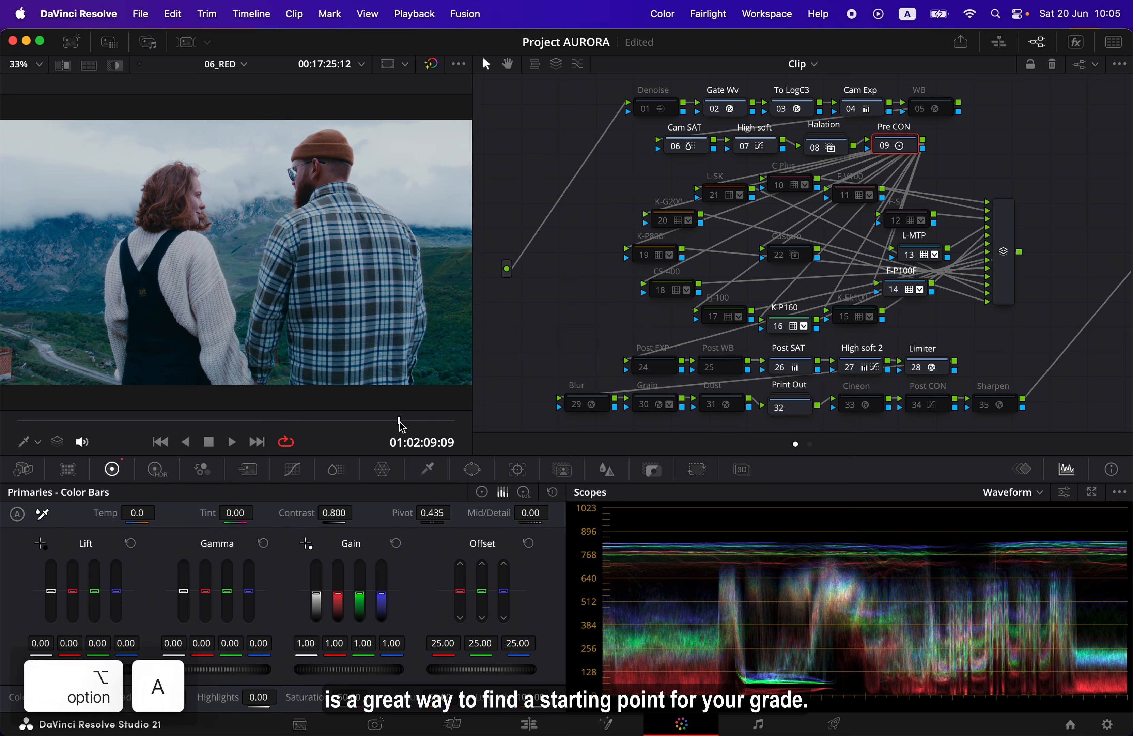
drag(398, 420, 4, 394)
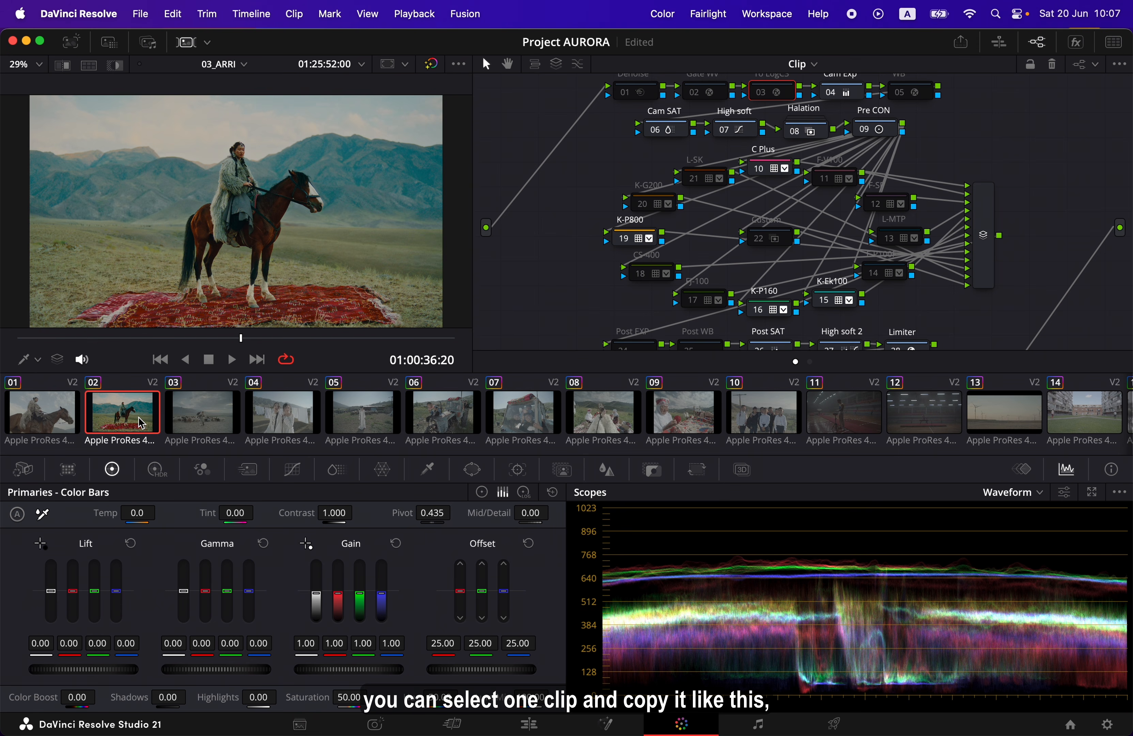
Copy the grade of clip 02 in the 03_ARRI timeline and paste it onto all clips
key(super+c)
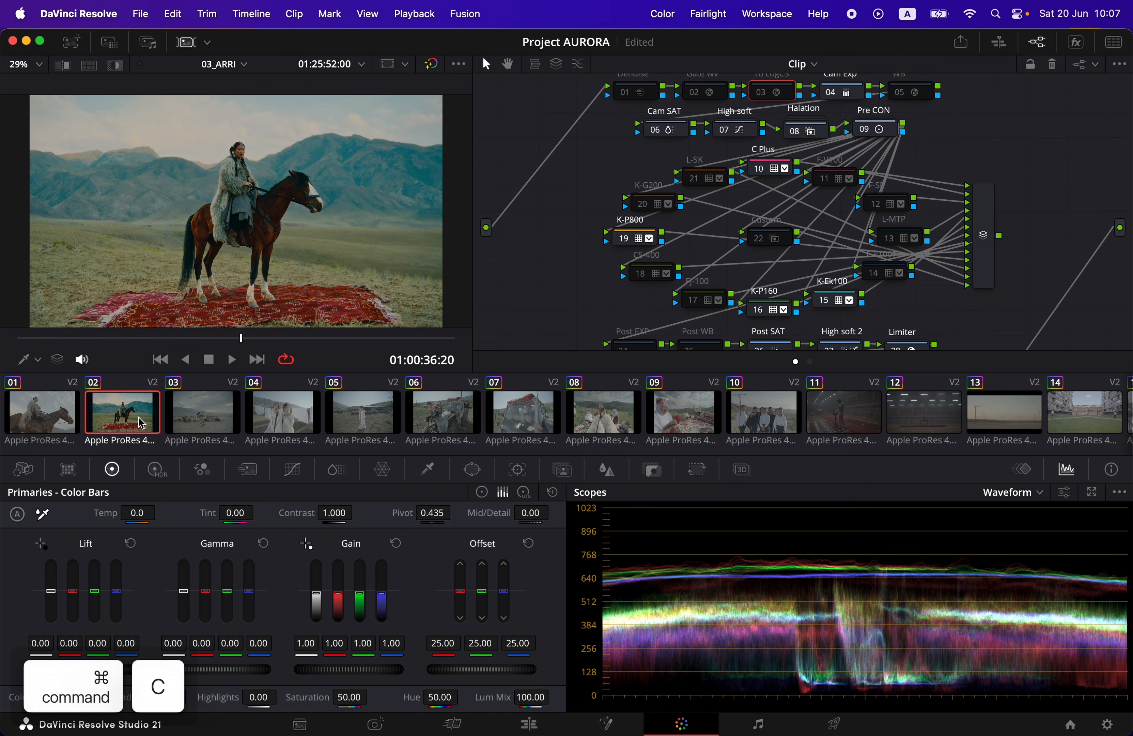
key(super+a)
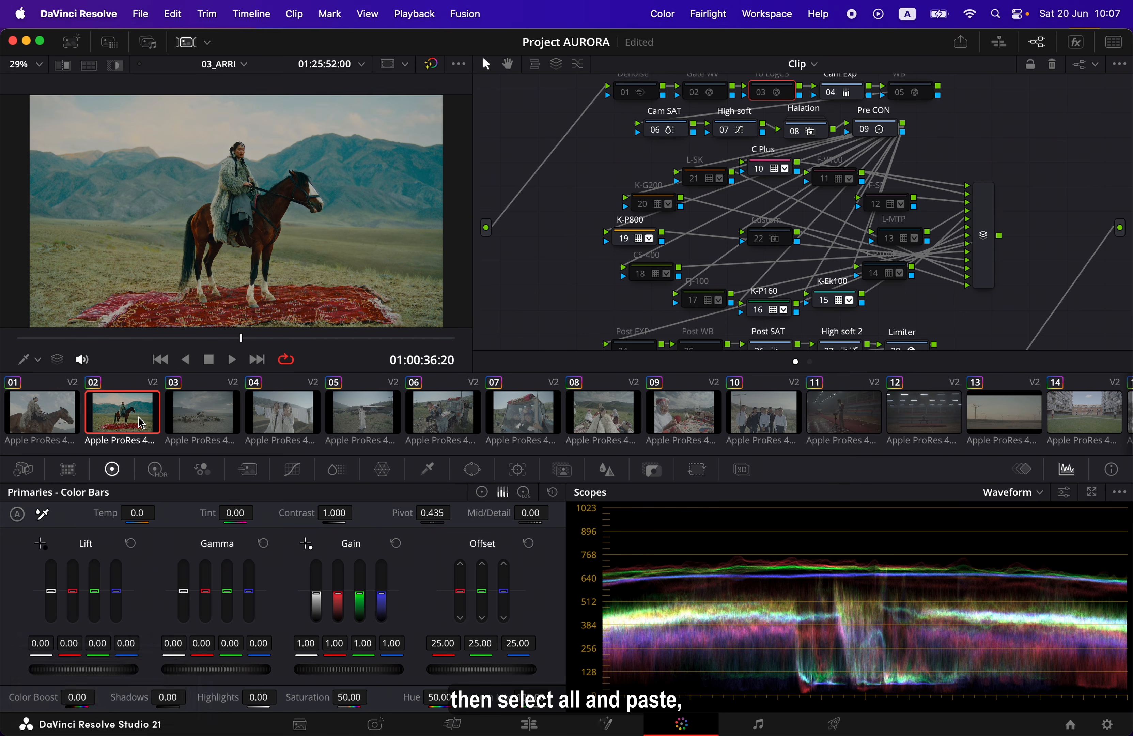
key(super+a)
key(super+v)
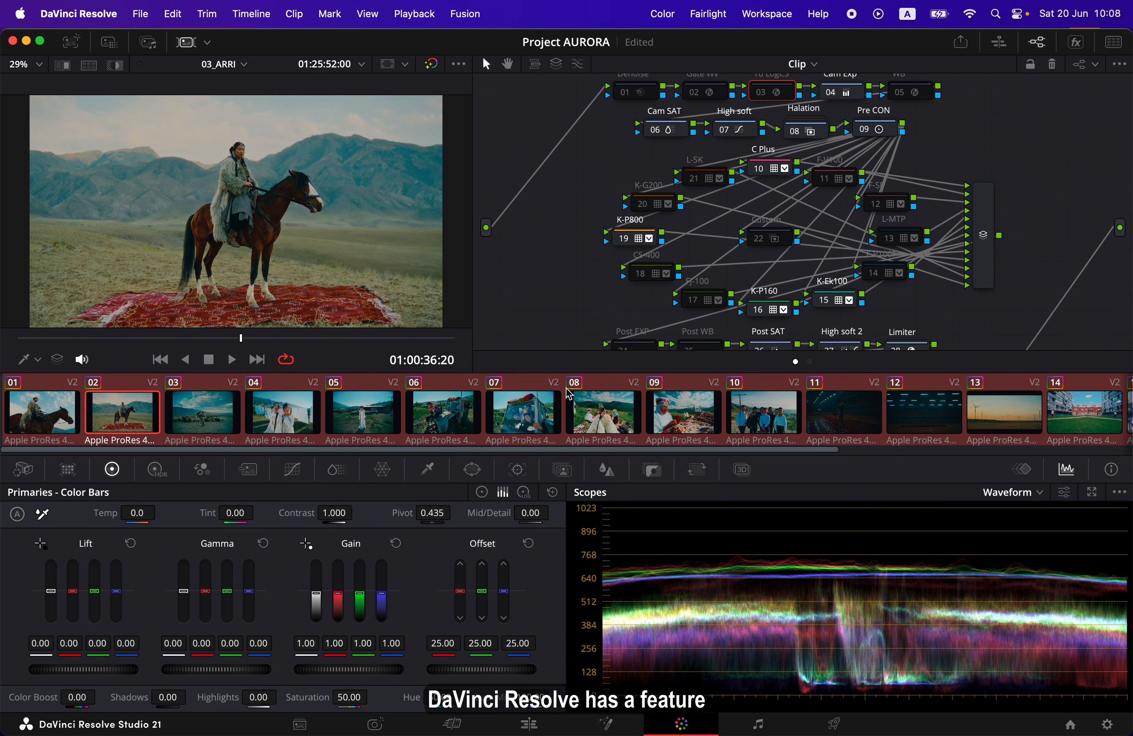
Show all timeline clips in the Lightbox at the largest thumbnail size, randomize their grades seven times with AURORA_Randomize_ALL, and leave the Lightbox
click(1115, 44)
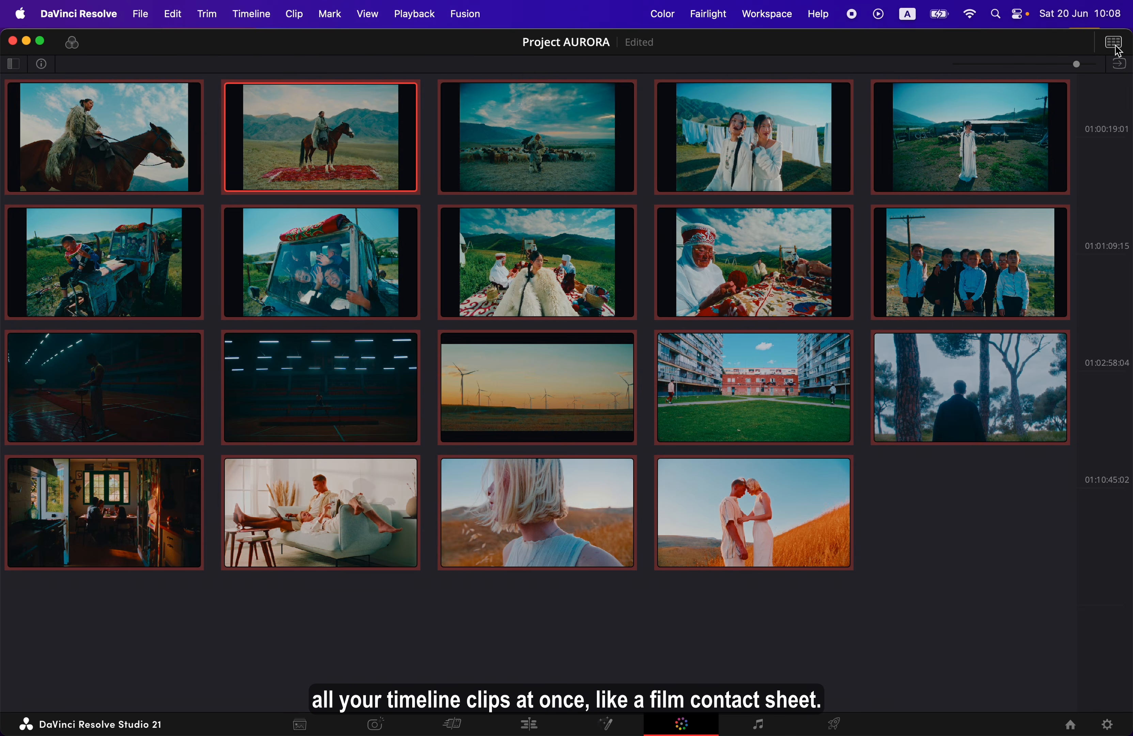
drag(1077, 66, 1095, 67)
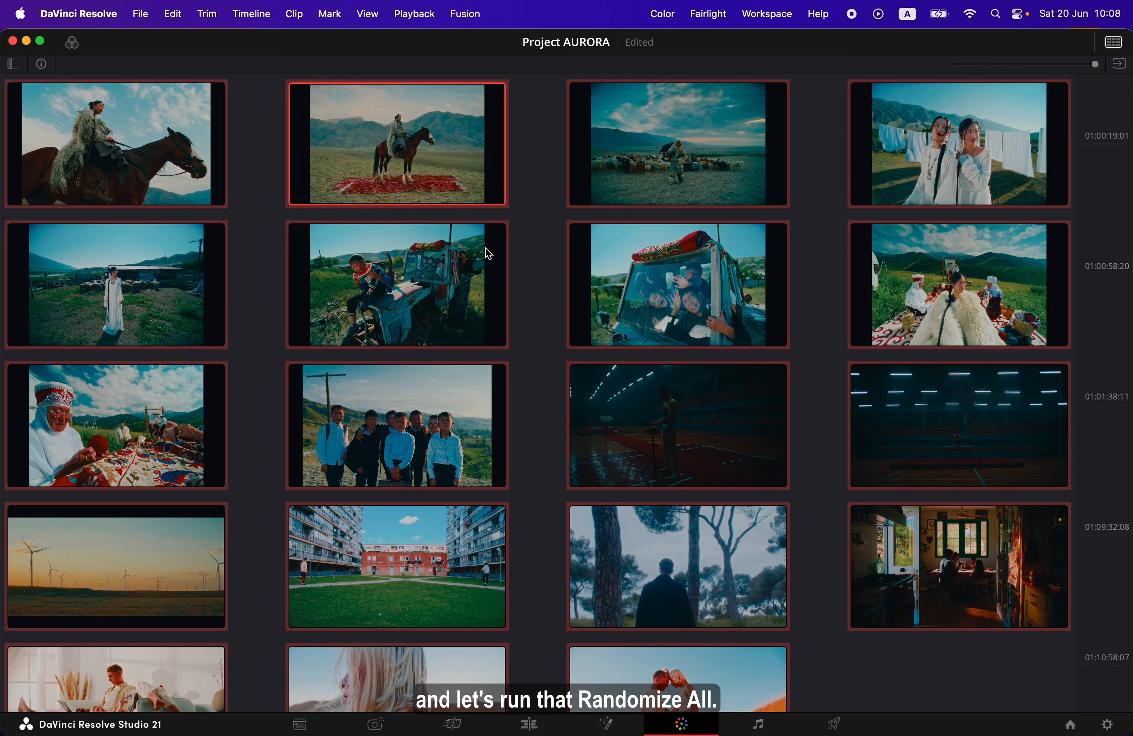
key(alt+shift+a)
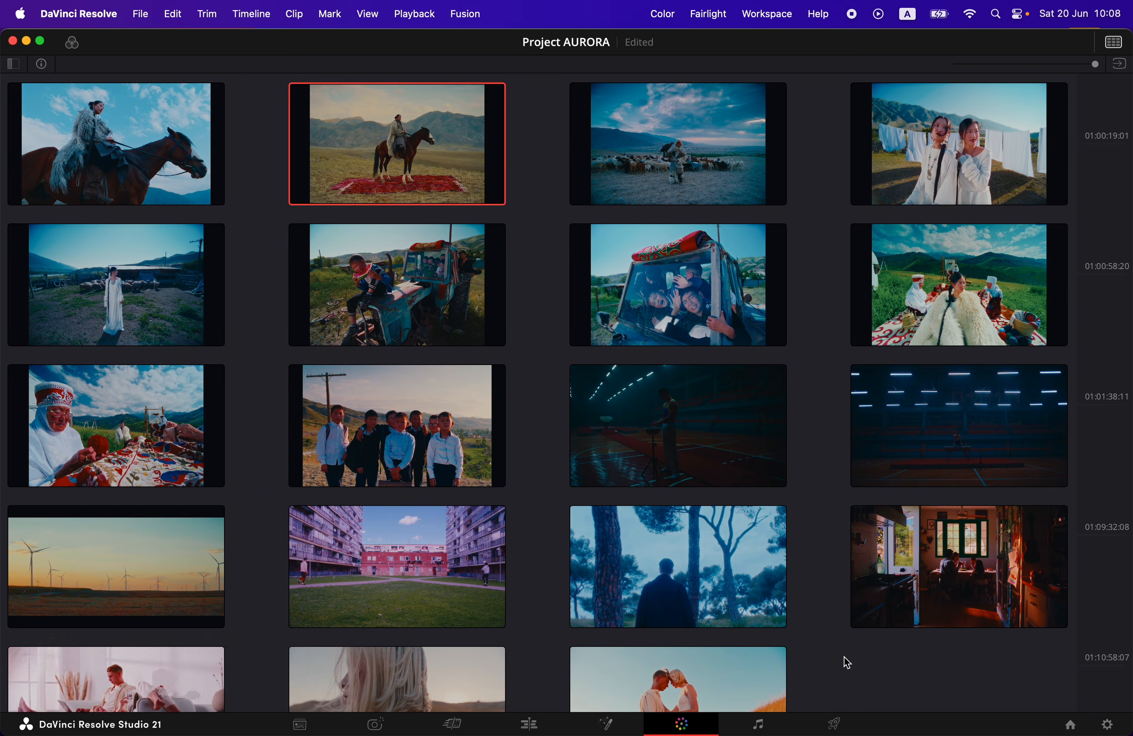
key(alt+shift+a)
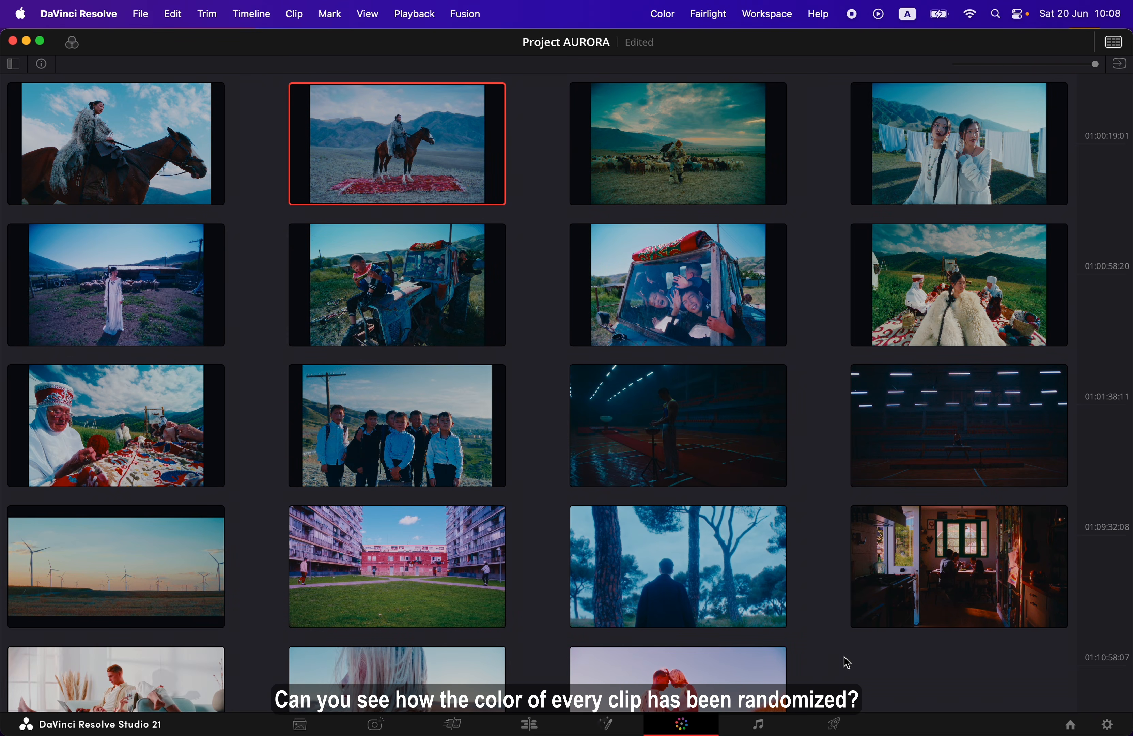
key(alt+shift+a)
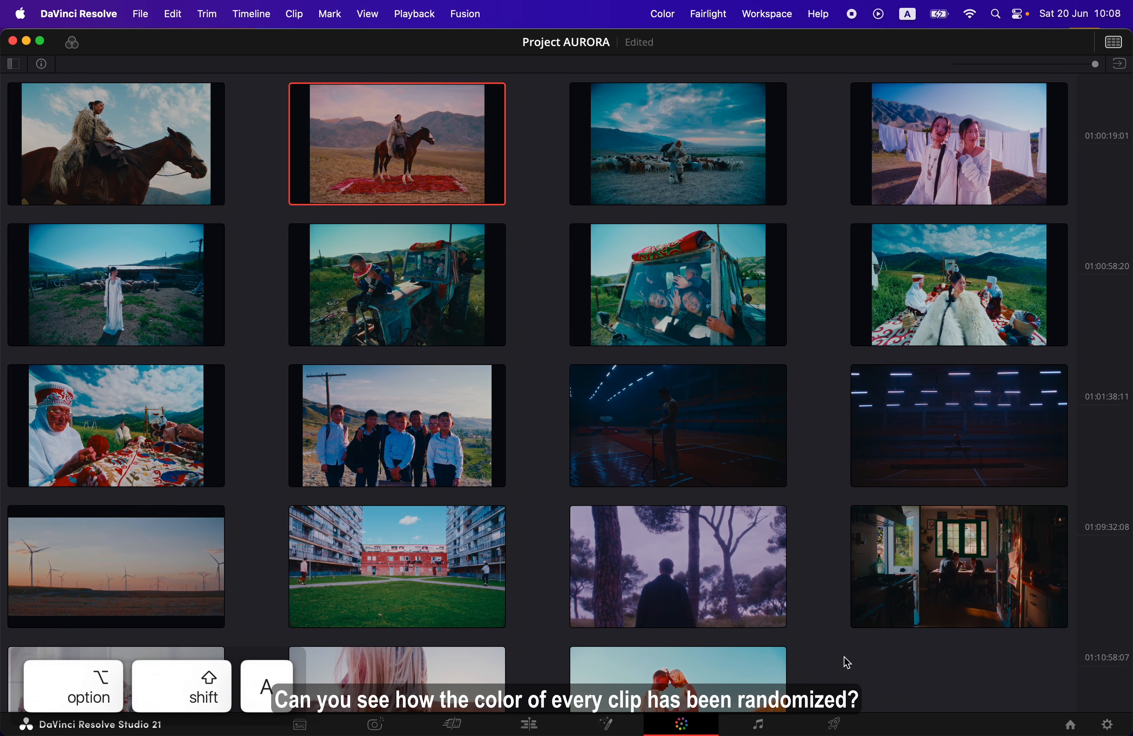
key(alt+shift+a)
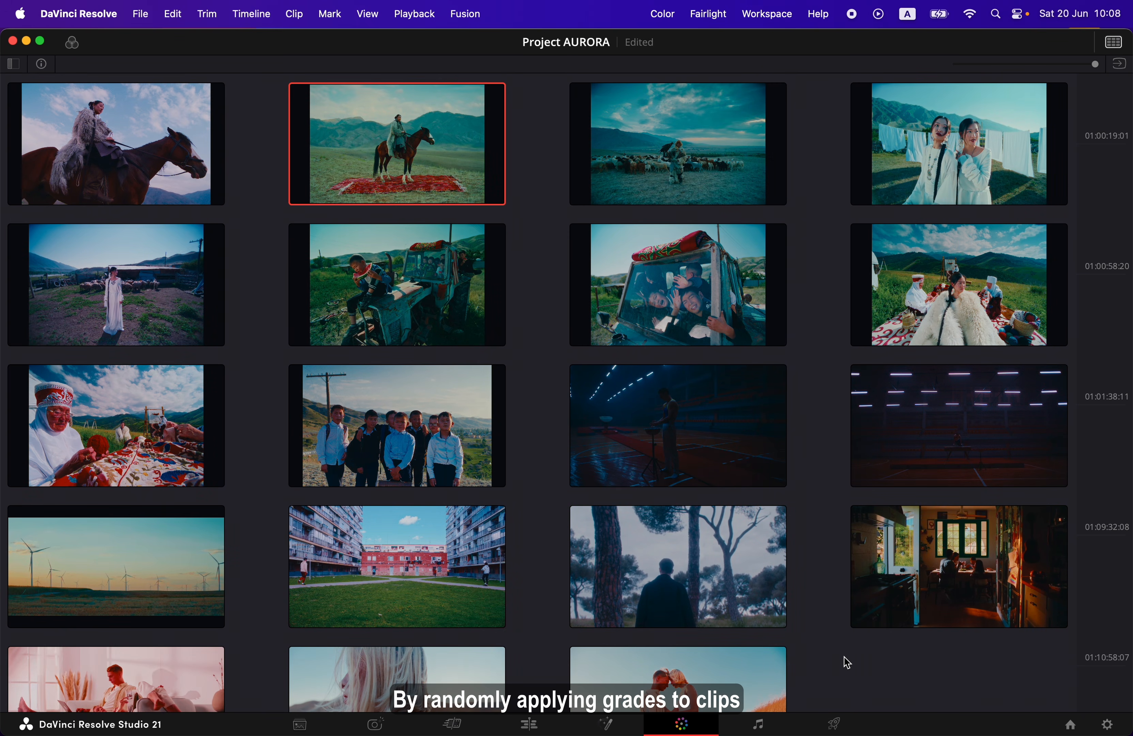
key(alt+shift+a)
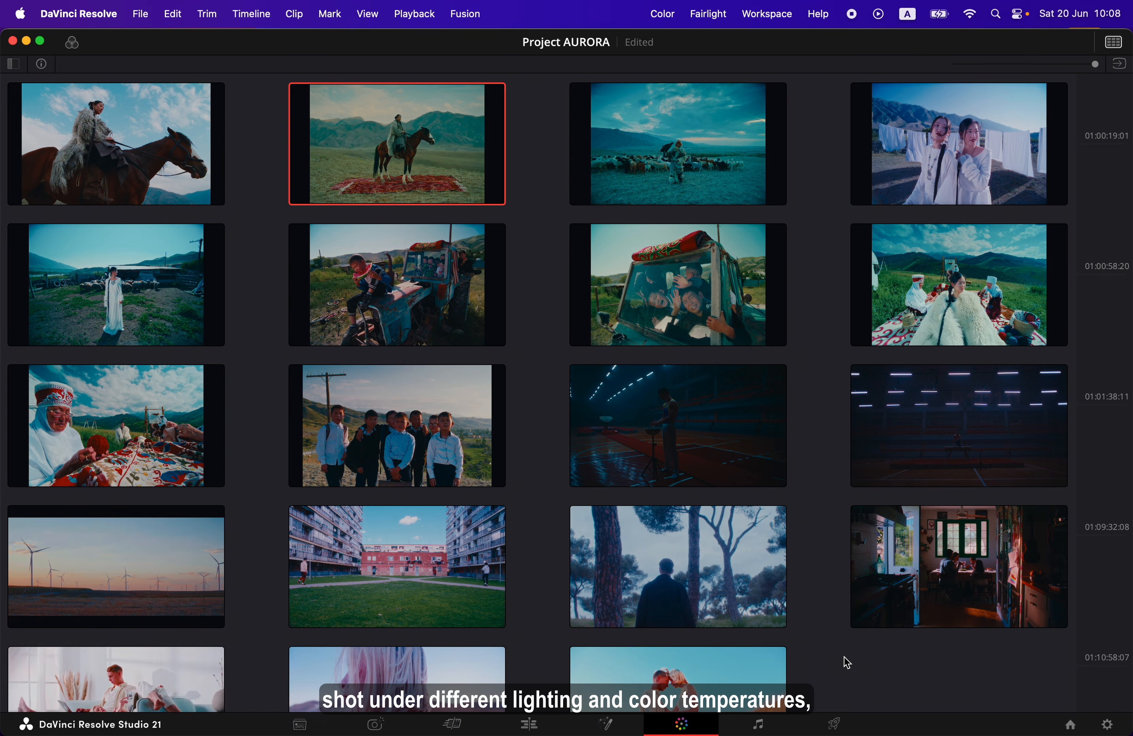
key(alt+shift+a)
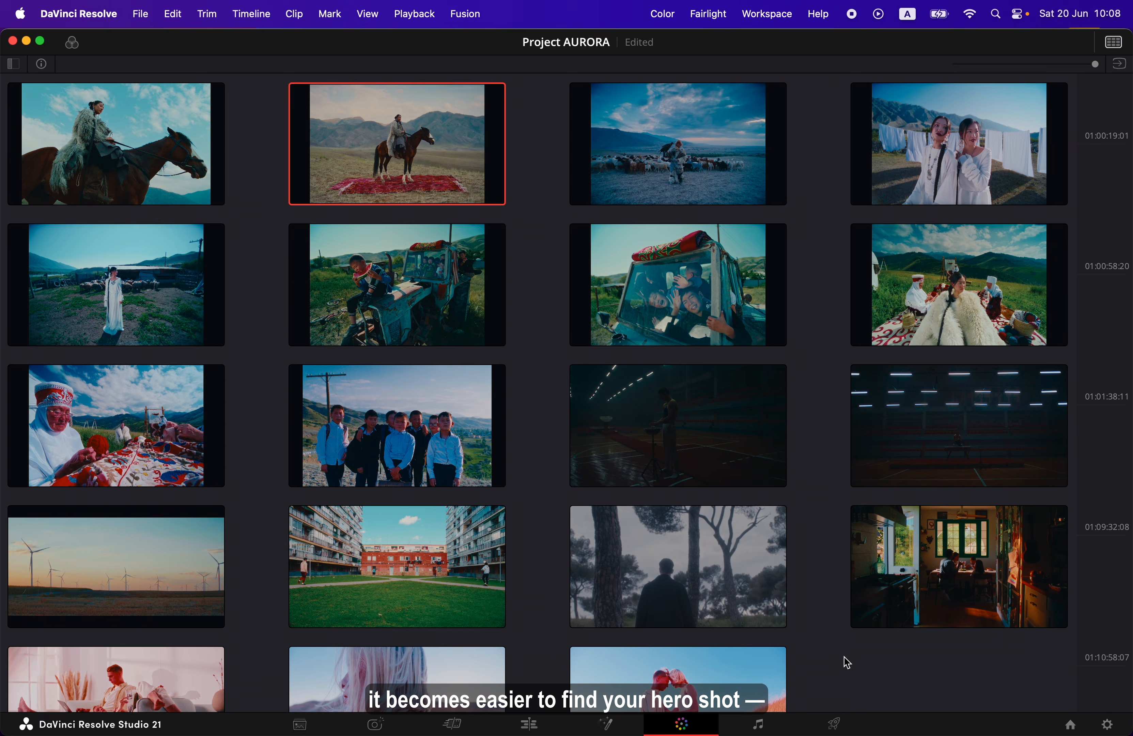
key(alt+shift+a)
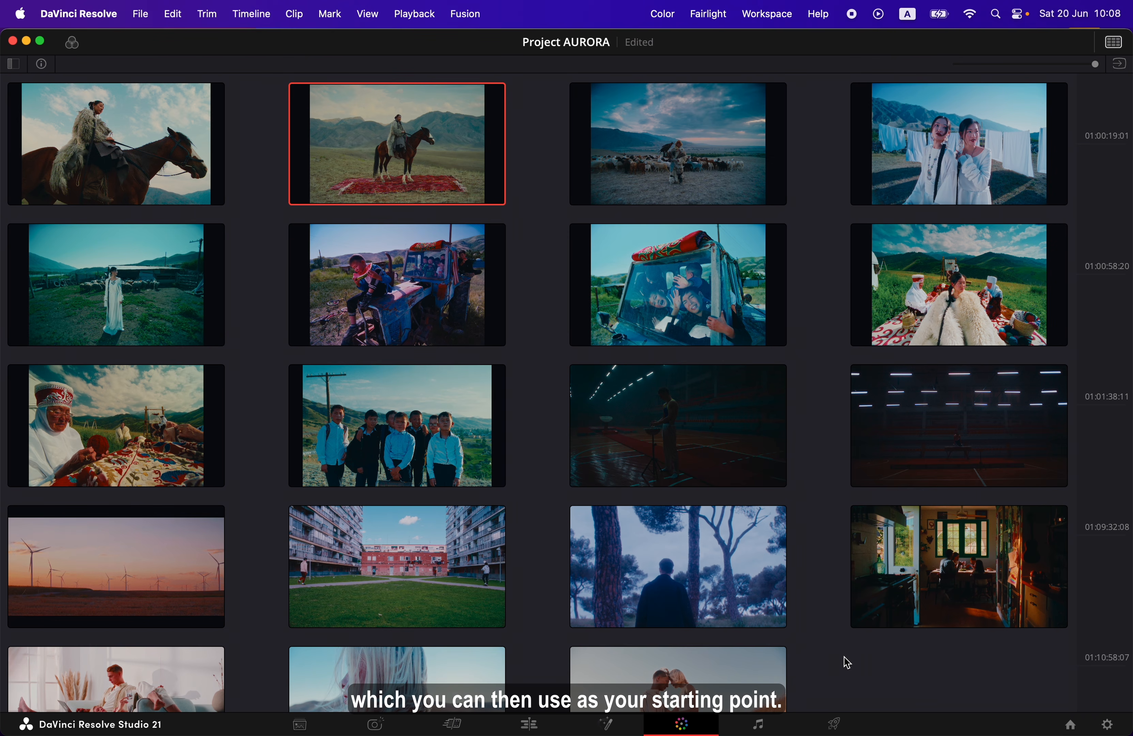
click(1113, 45)
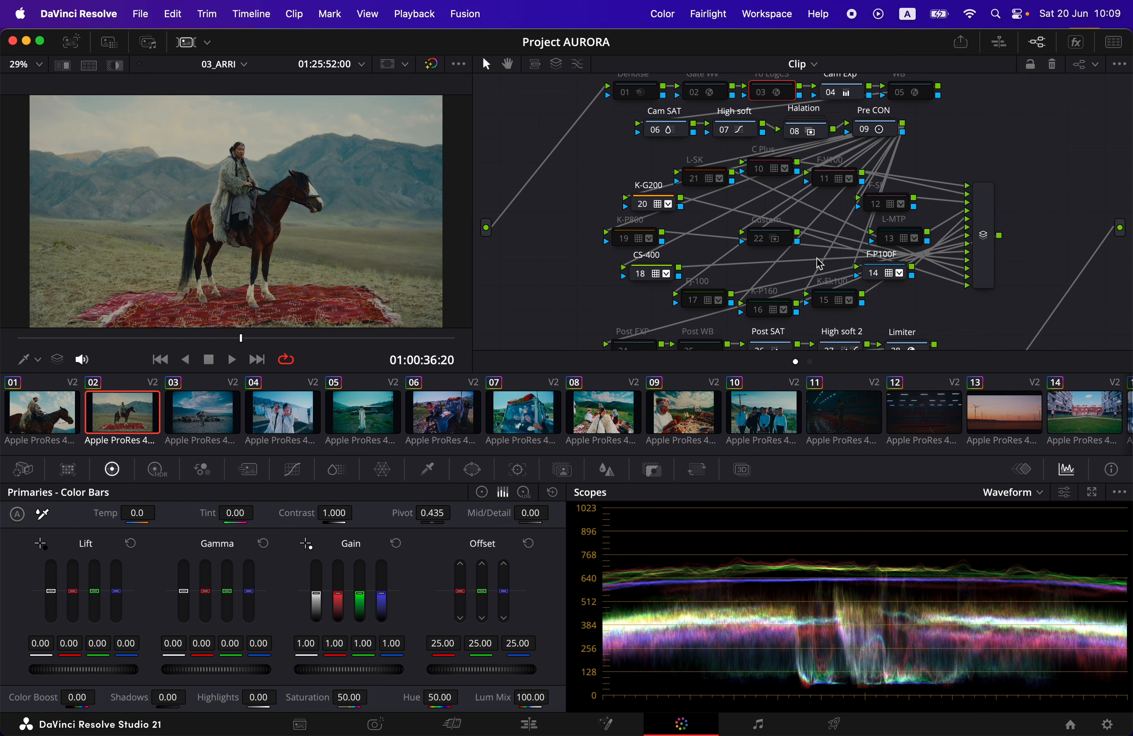
Review the Post section of the node graph, selecting the Post EXP node 24 and the Post WB node 25
scroll(817, 256, right, 1)
scroll(818, 255, left, 2)
scroll(821, 261, down, 5)
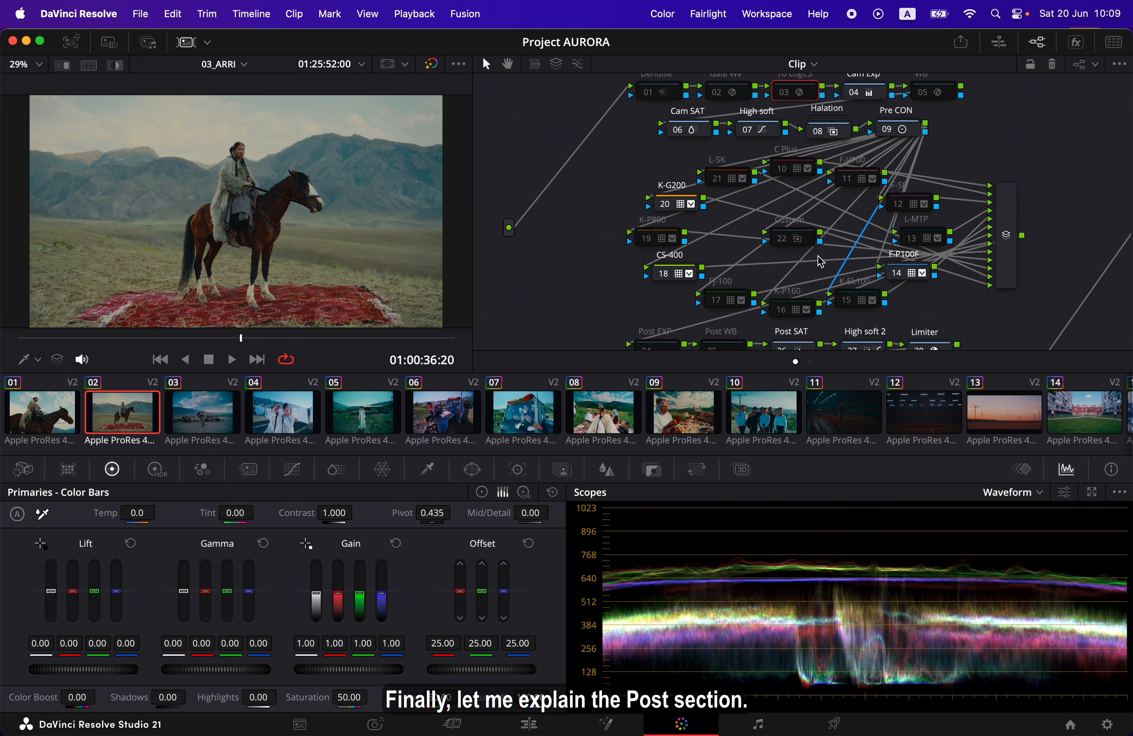
scroll(821, 261, down, 4)
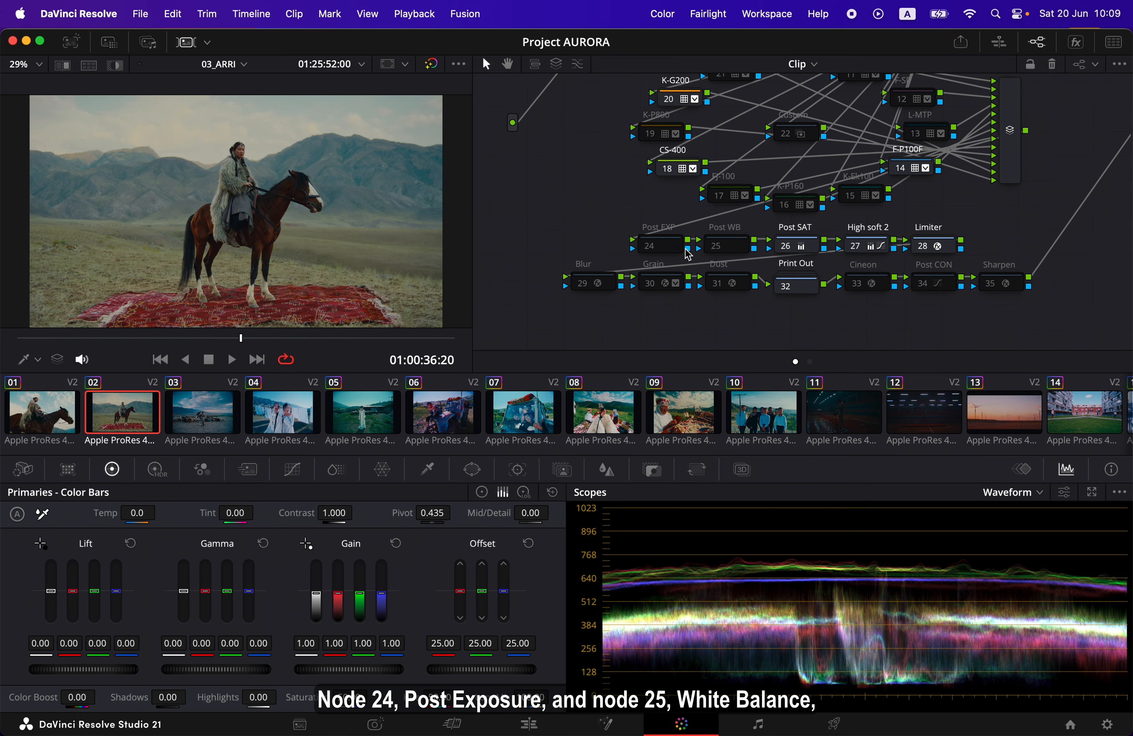
click(677, 253)
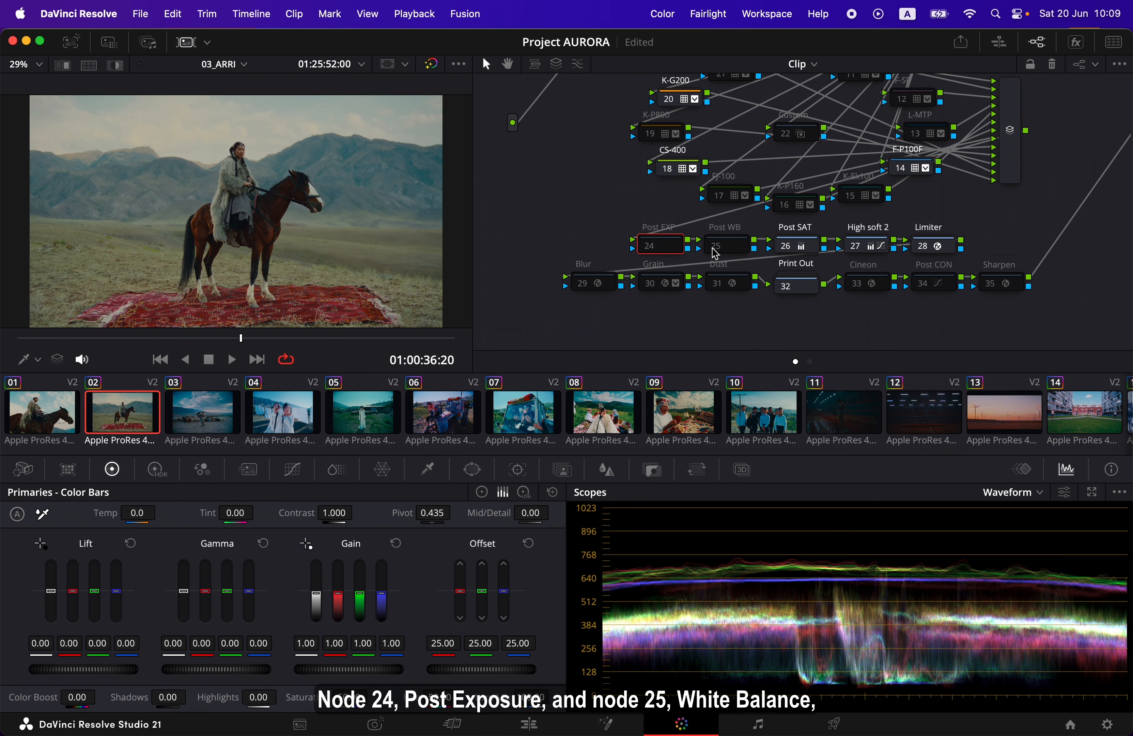
click(738, 254)
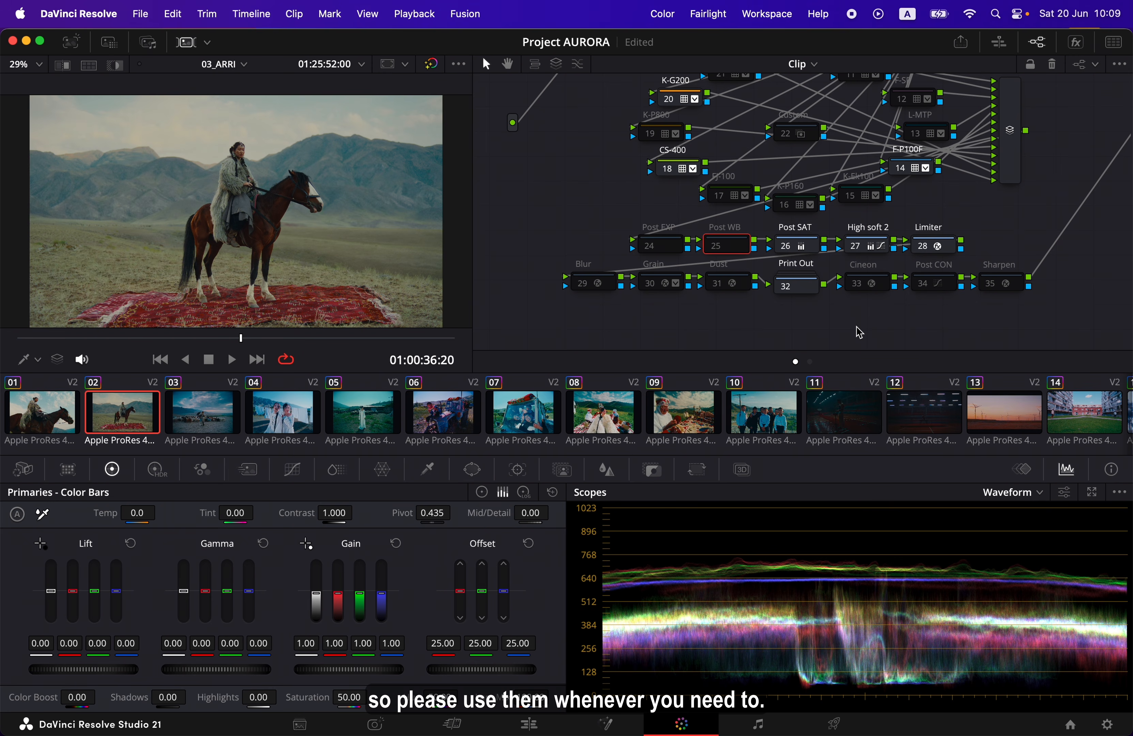
Try raising the green Gain of the Post SAT node 26 to 1.72, and undo the change
click(814, 255)
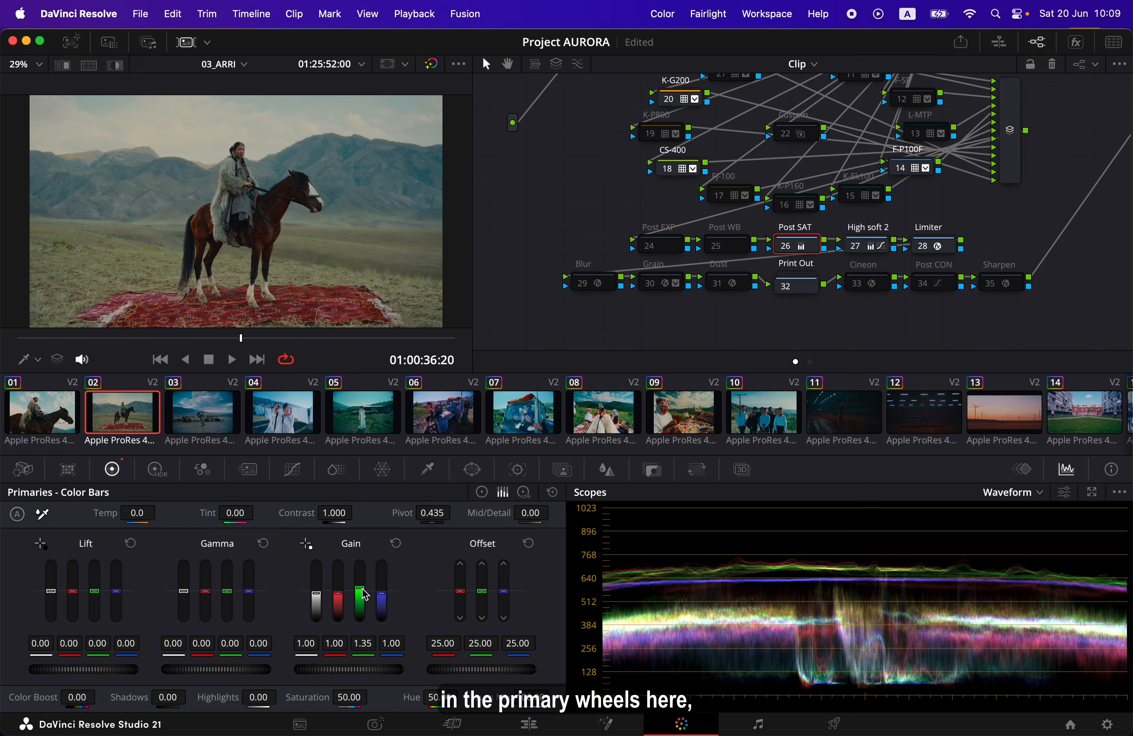
mouse_move(365, 594)
mouse_down()
mouse_move(365, 603)
mouse_move(361, 583)
mouse_up()
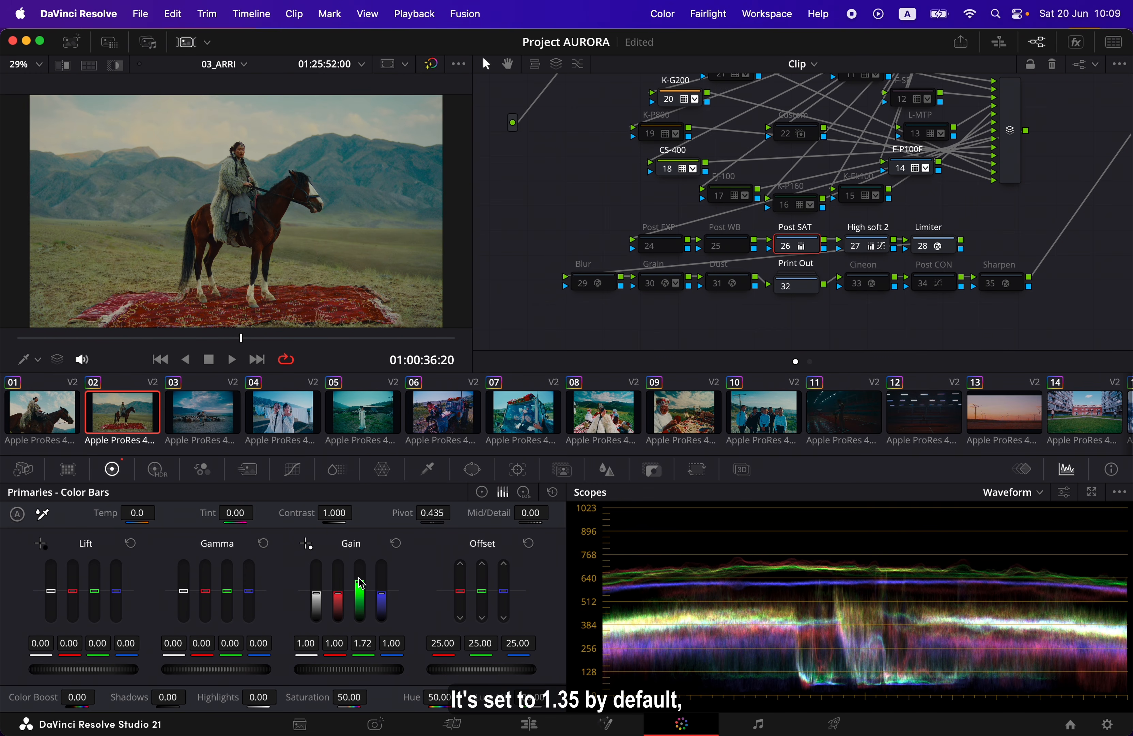
key(super+z)
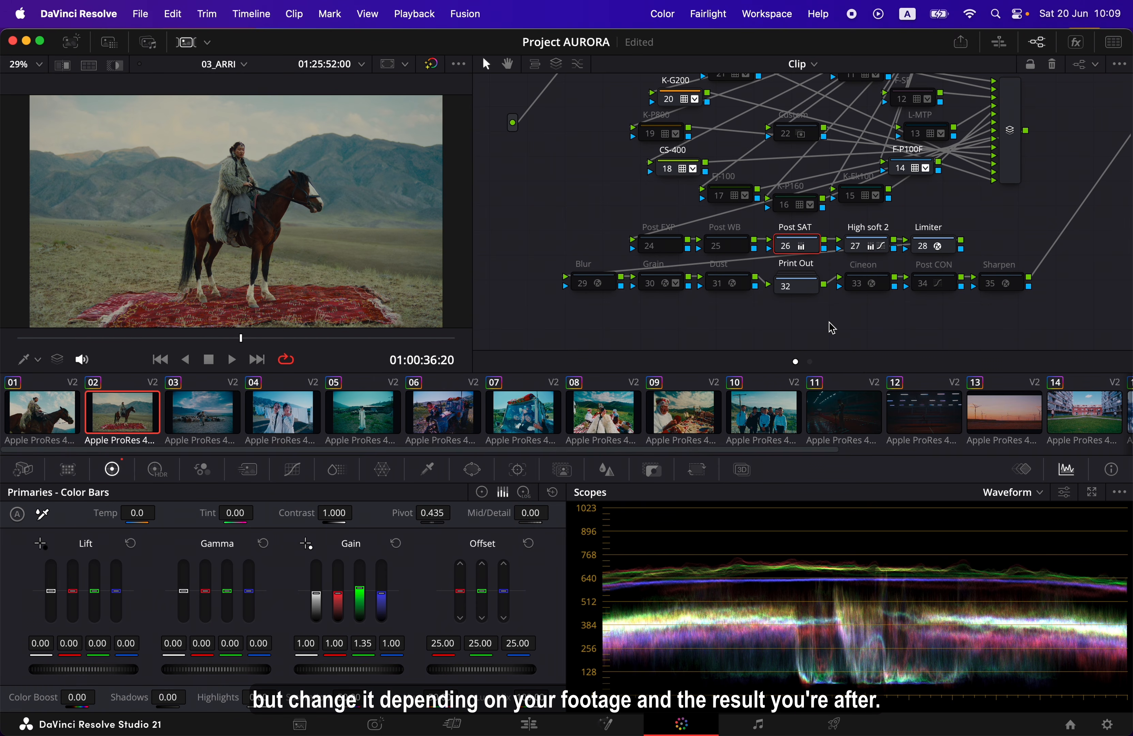
Examine the custom curve of the High soft 2 node 27
click(883, 254)
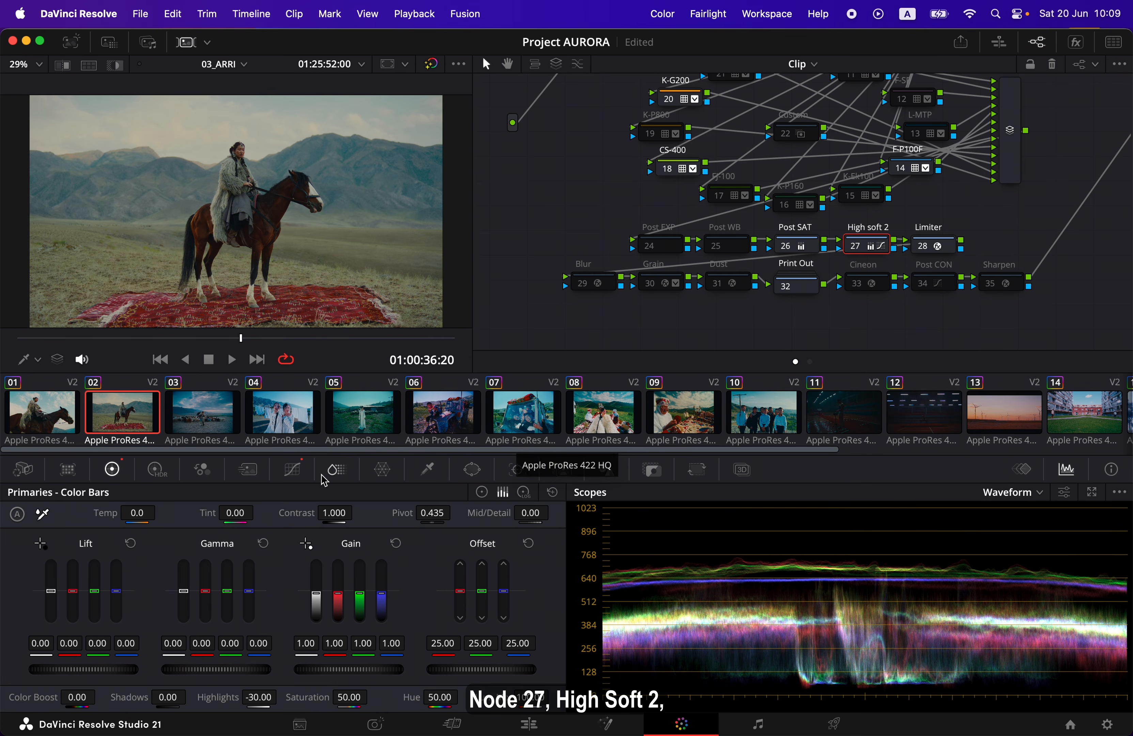
click(292, 470)
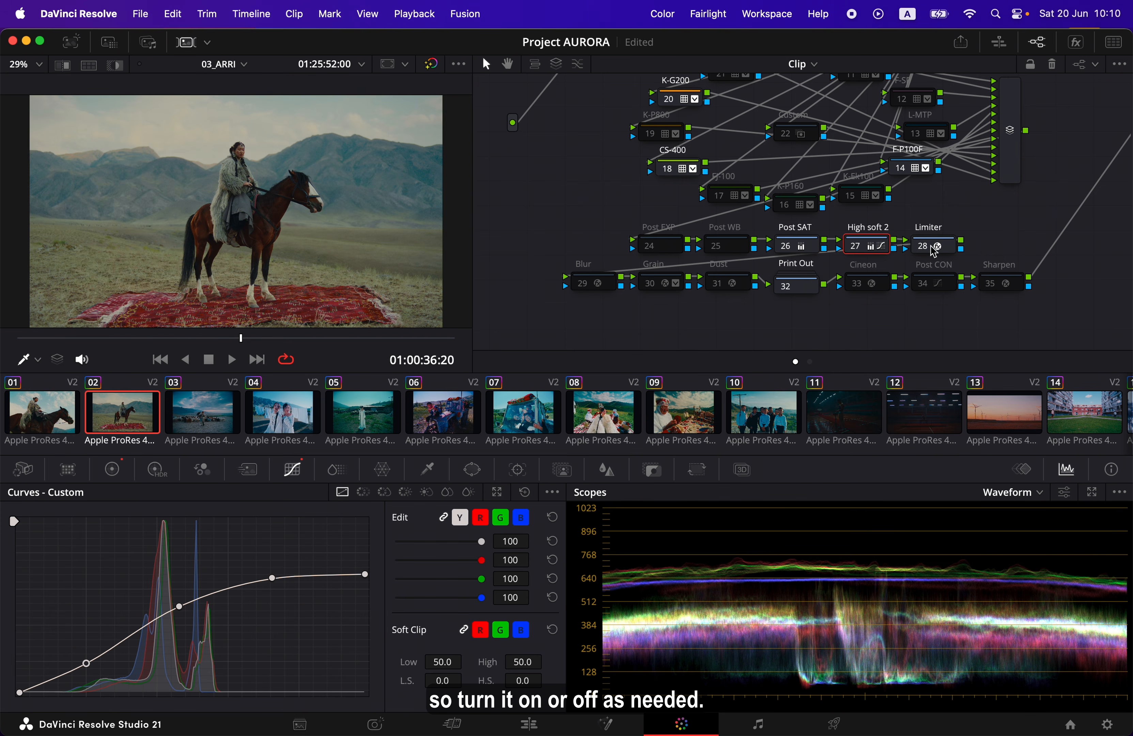
Examine the Gamut Limiter effect settings of the Limiter node 28
click(948, 252)
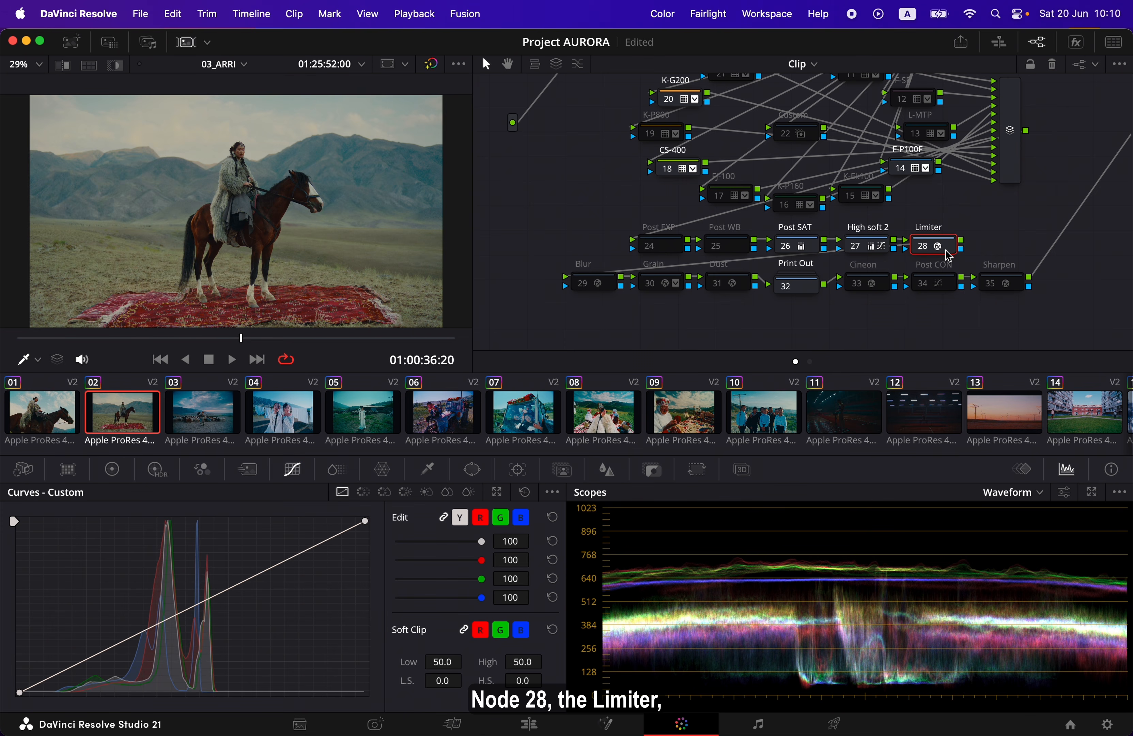
click(1076, 46)
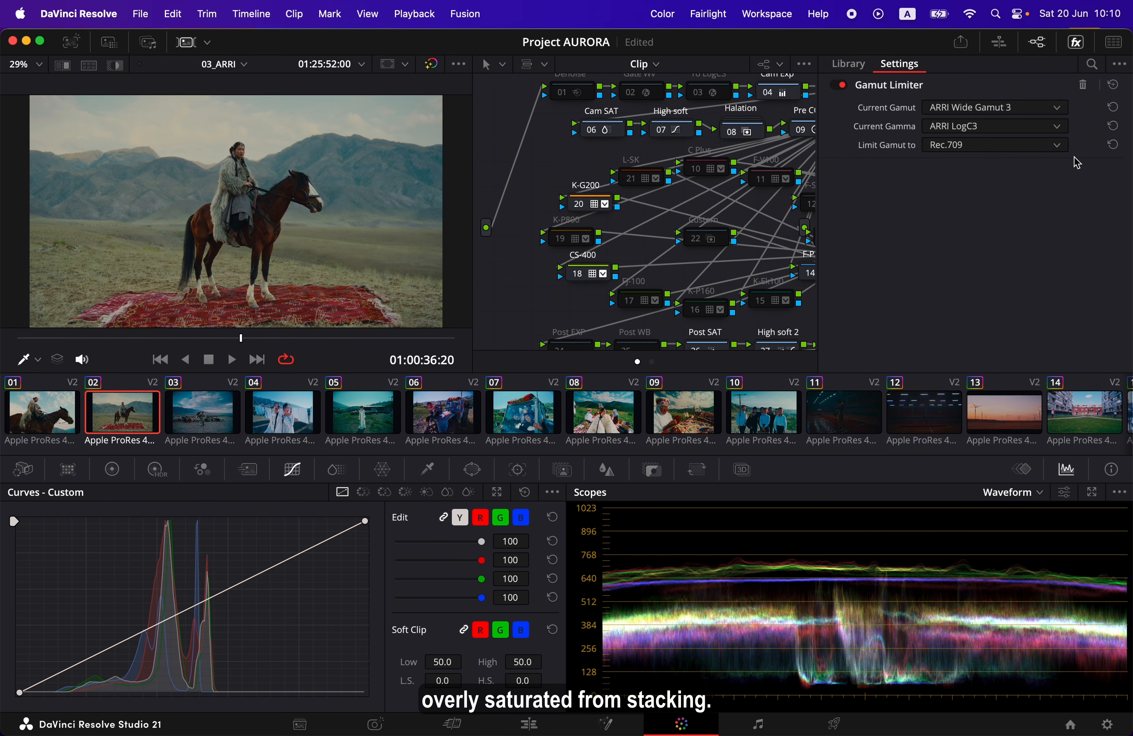
click(1078, 46)
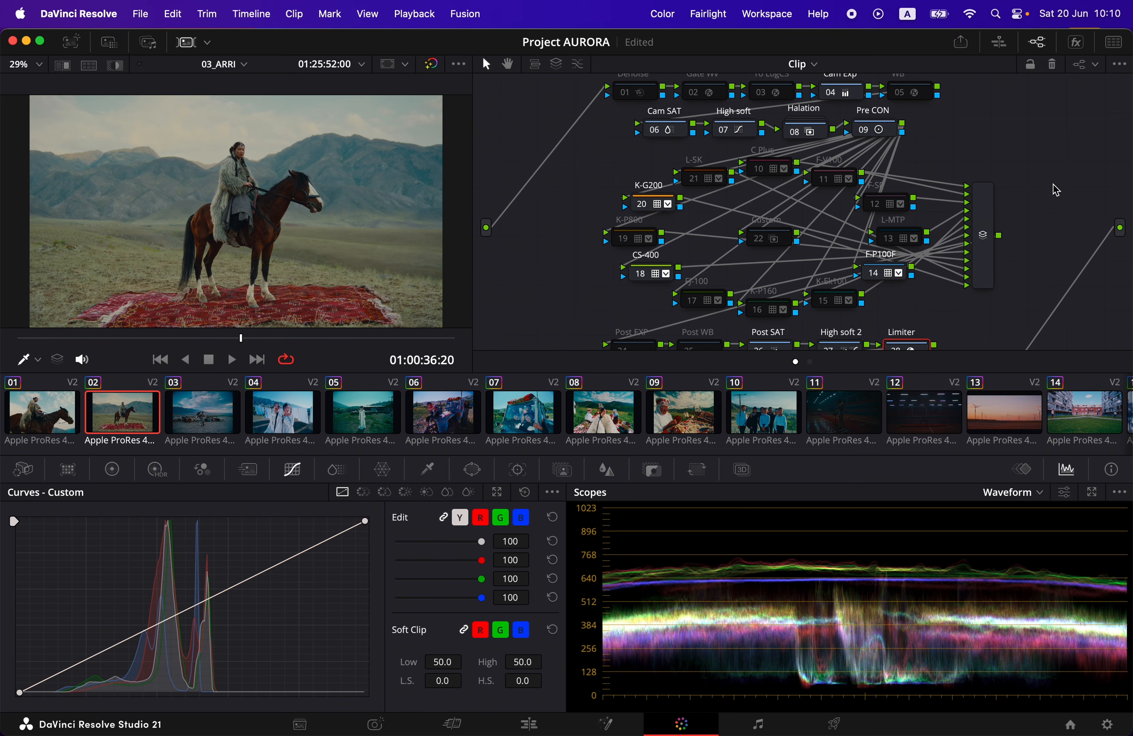
Select the Blur node 29, and turn the Grain node 30 and Dust node 31 on and off again
scroll(1059, 193, down, 5)
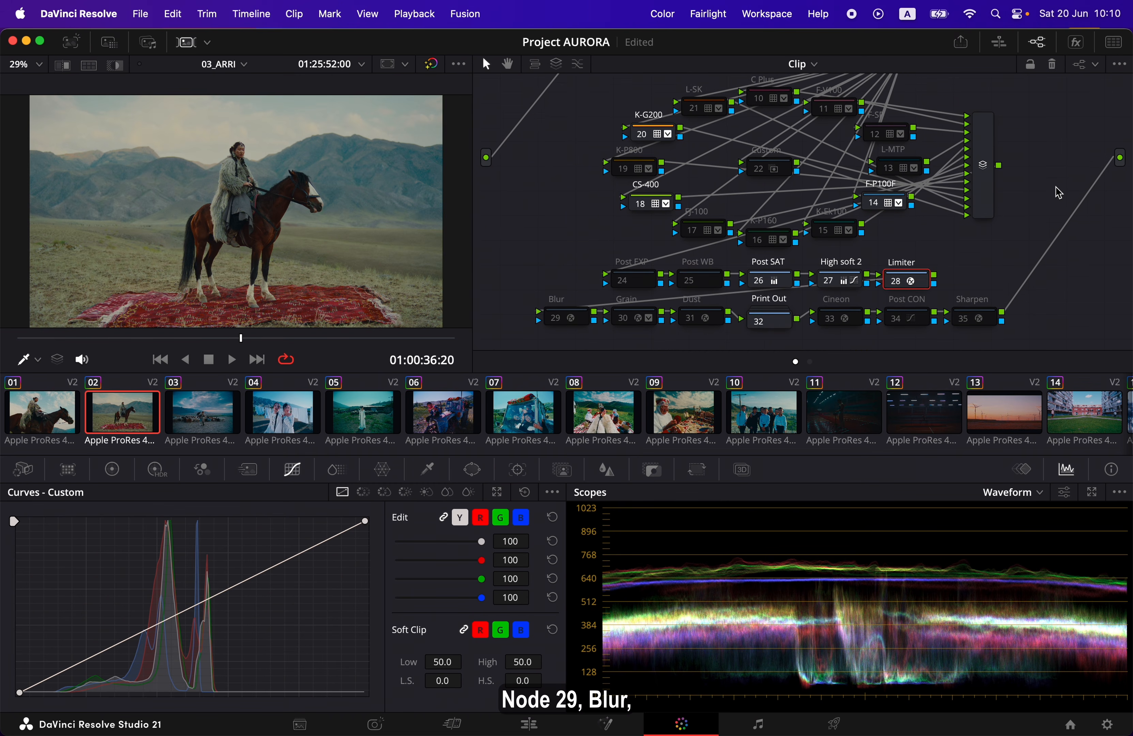
click(583, 316)
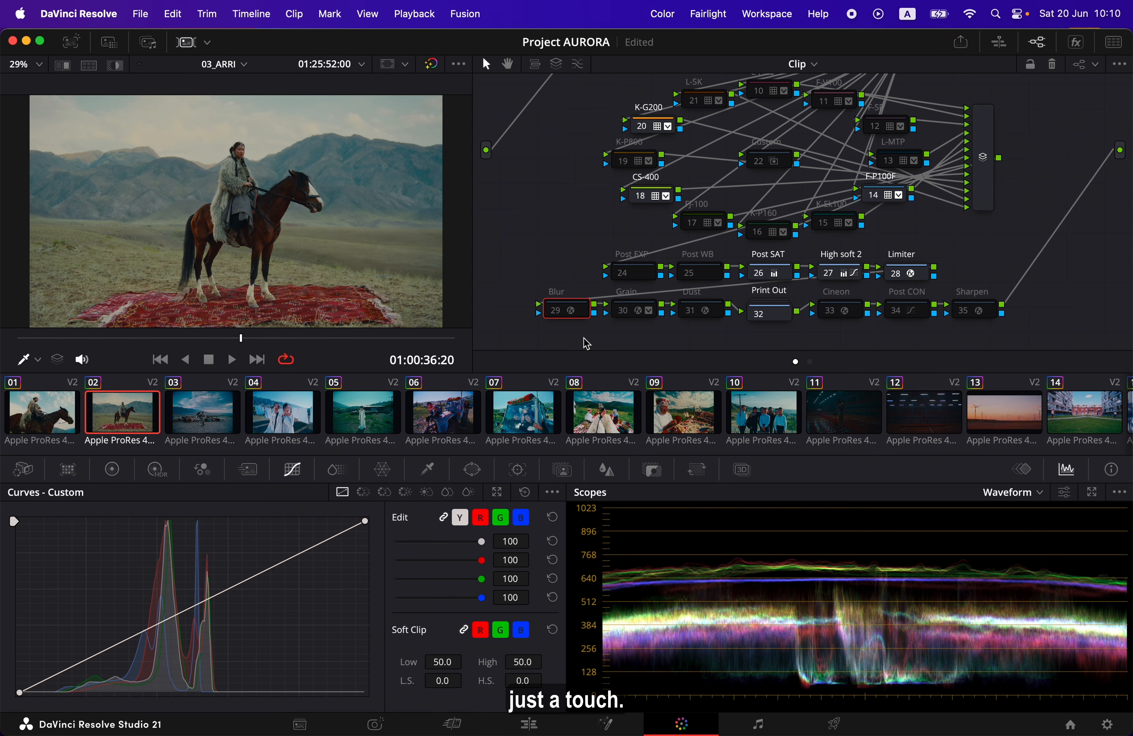
shift+click(634, 317)
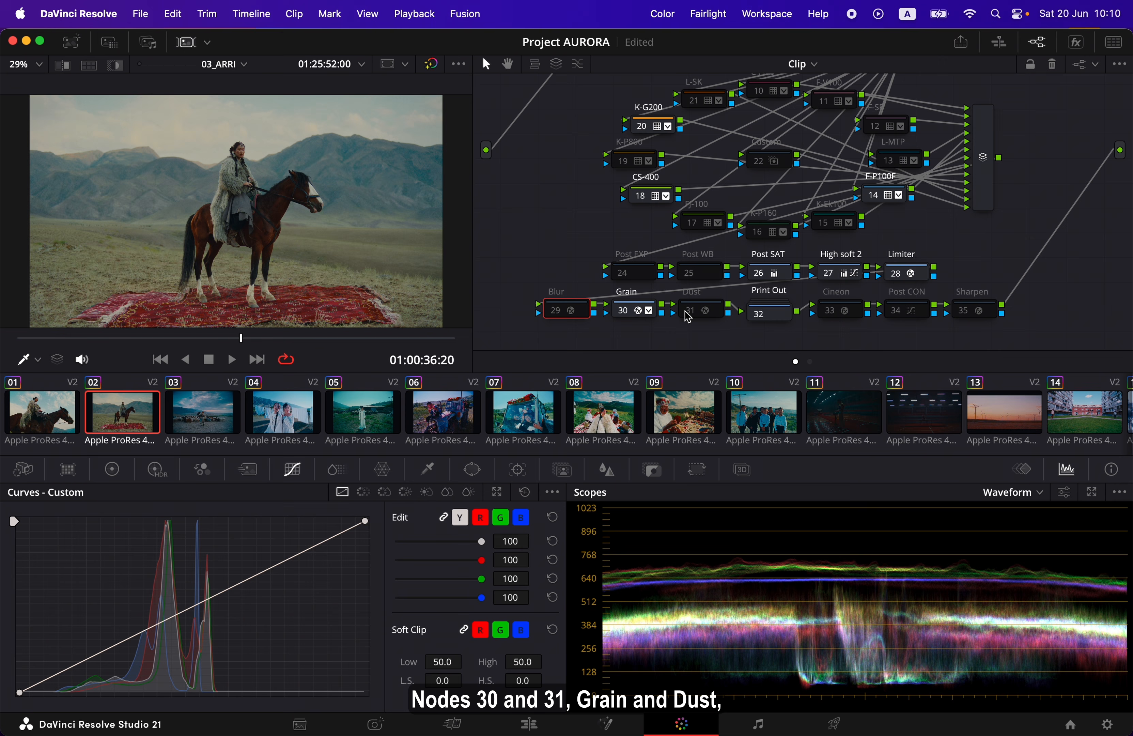
shift+click(688, 315)
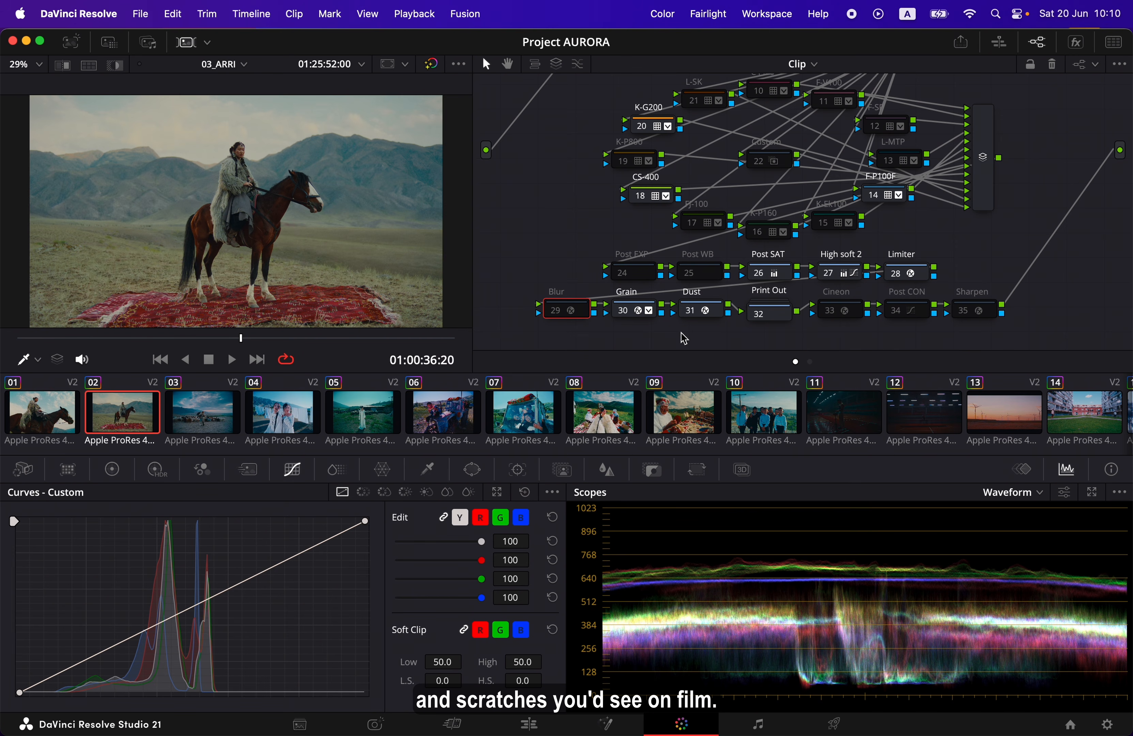
click(626, 312)
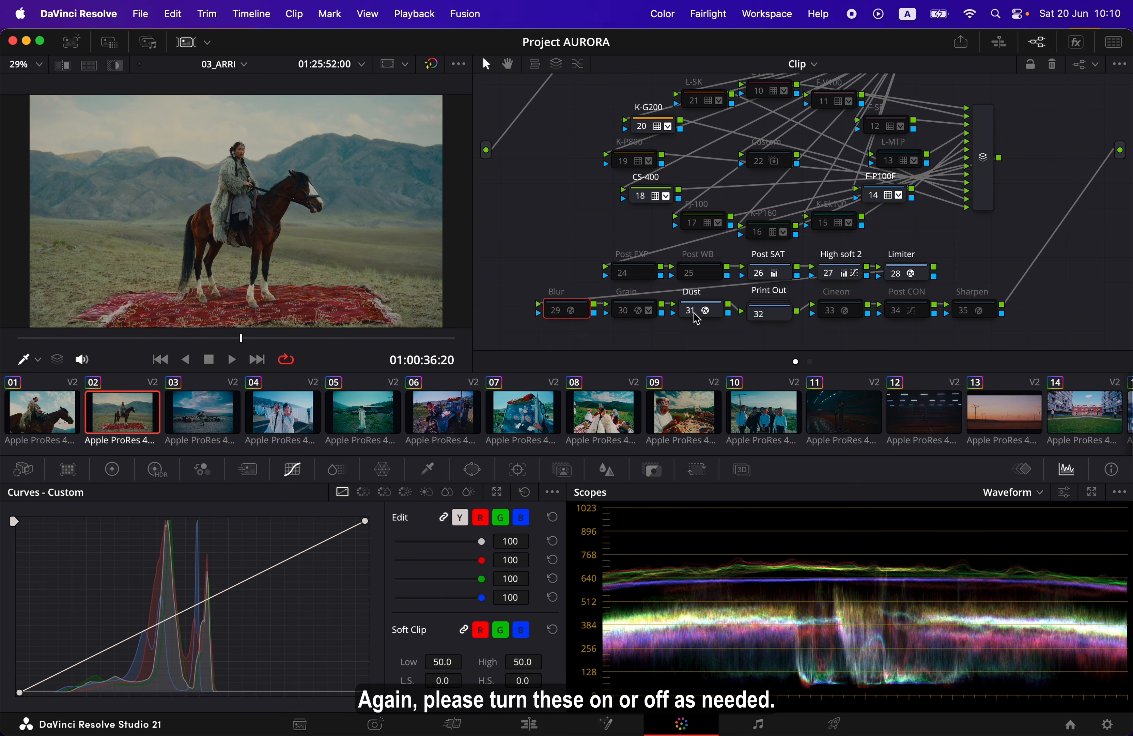
click(692, 313)
Select the Print Out node 32, and try the Post CON node 34 by turning it on and off again
click(780, 321)
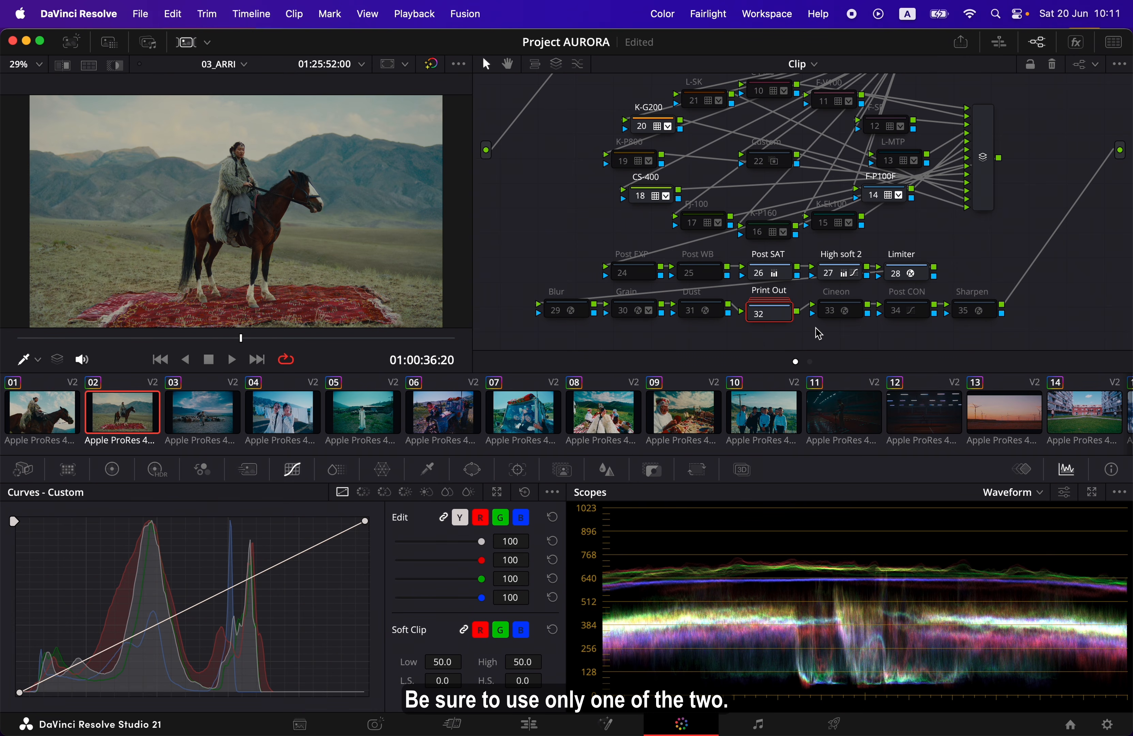
click(922, 313)
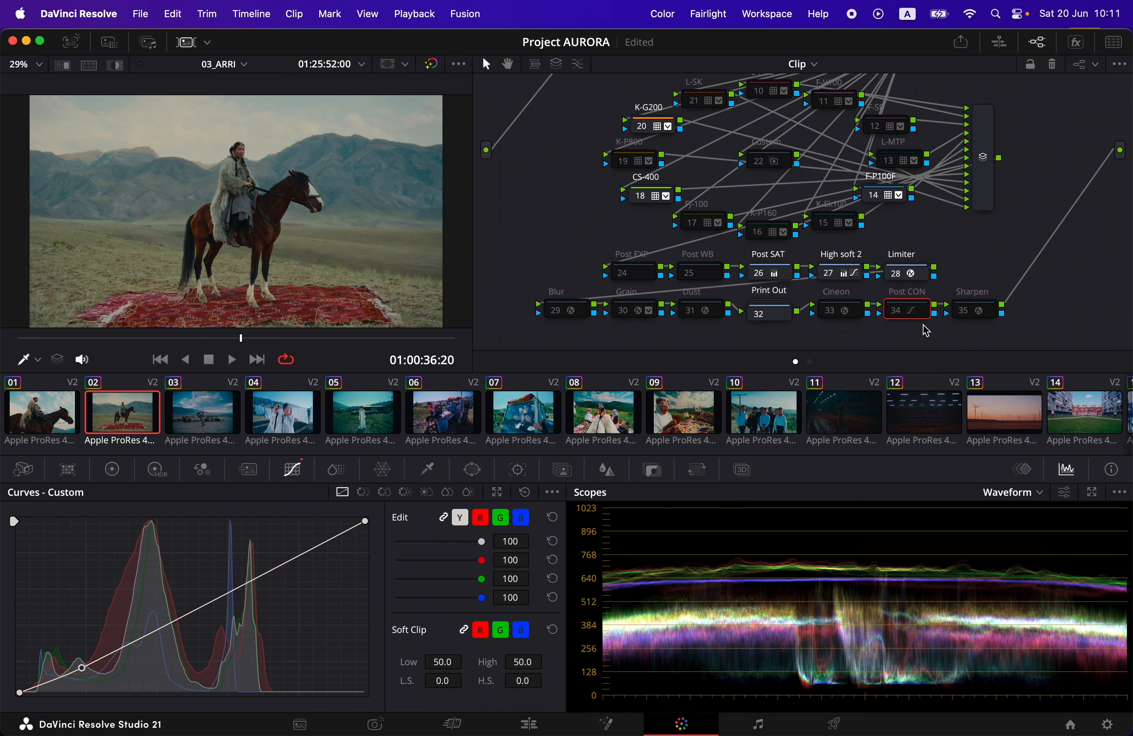
click(892, 313)
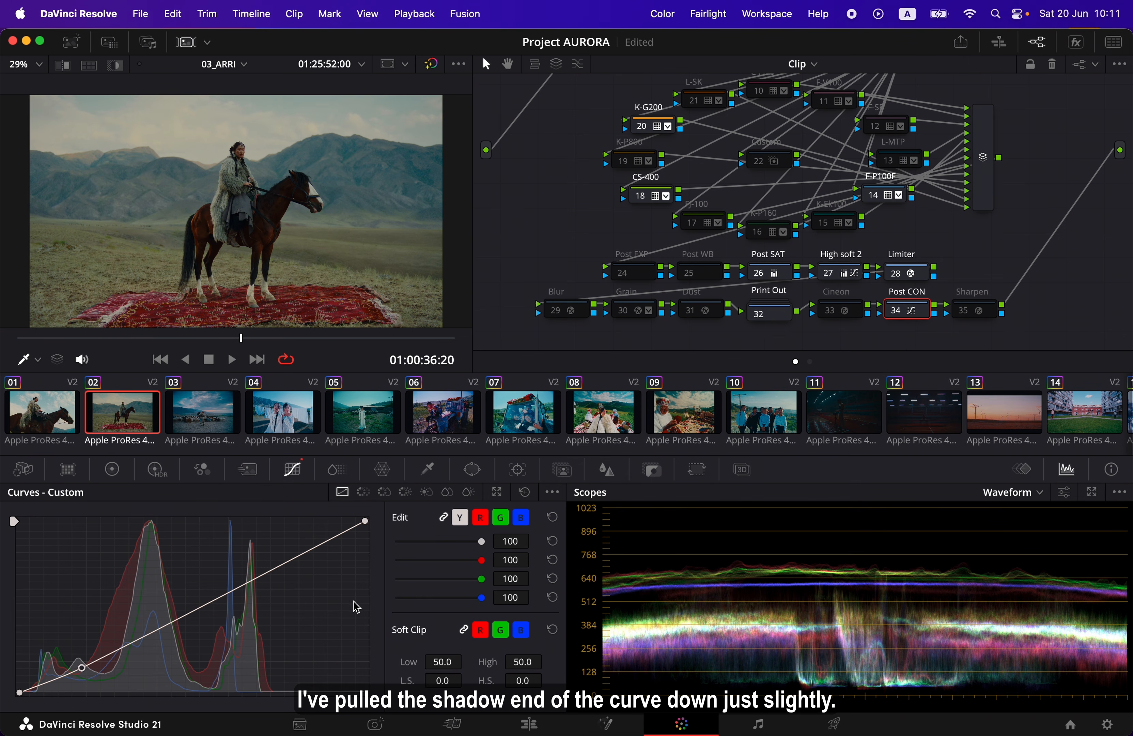
click(897, 309)
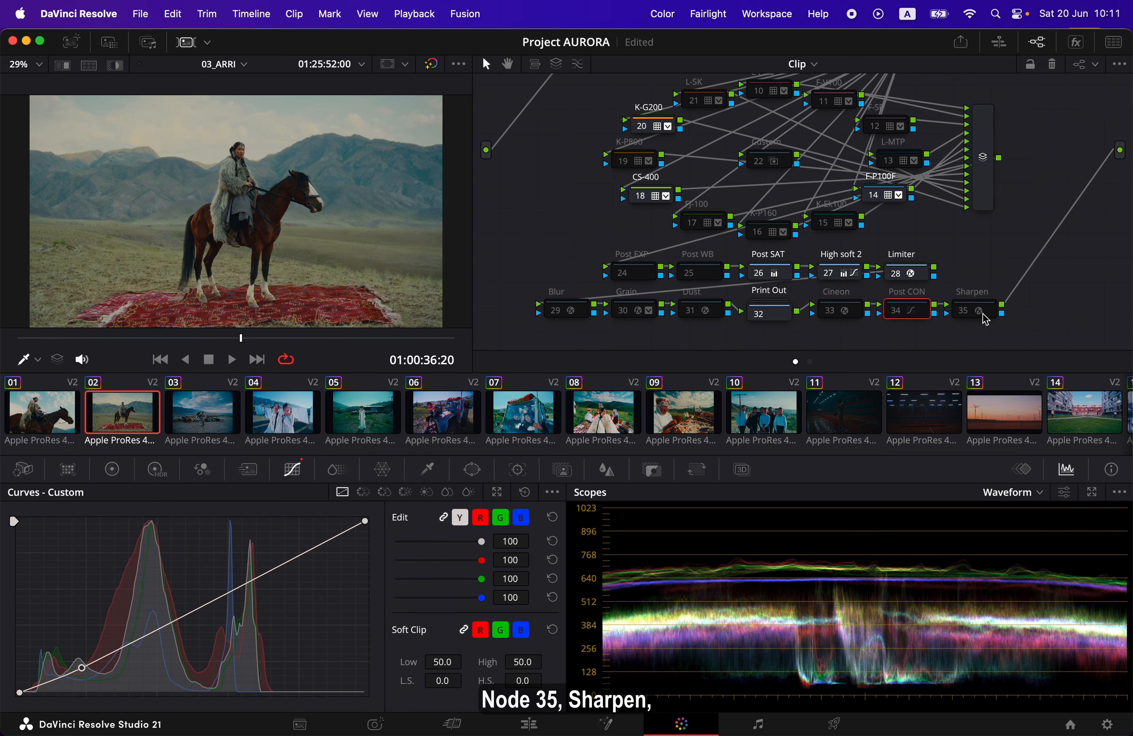
Turn on the Sharpen node 35 and select it with the effect settings showing
click(966, 315)
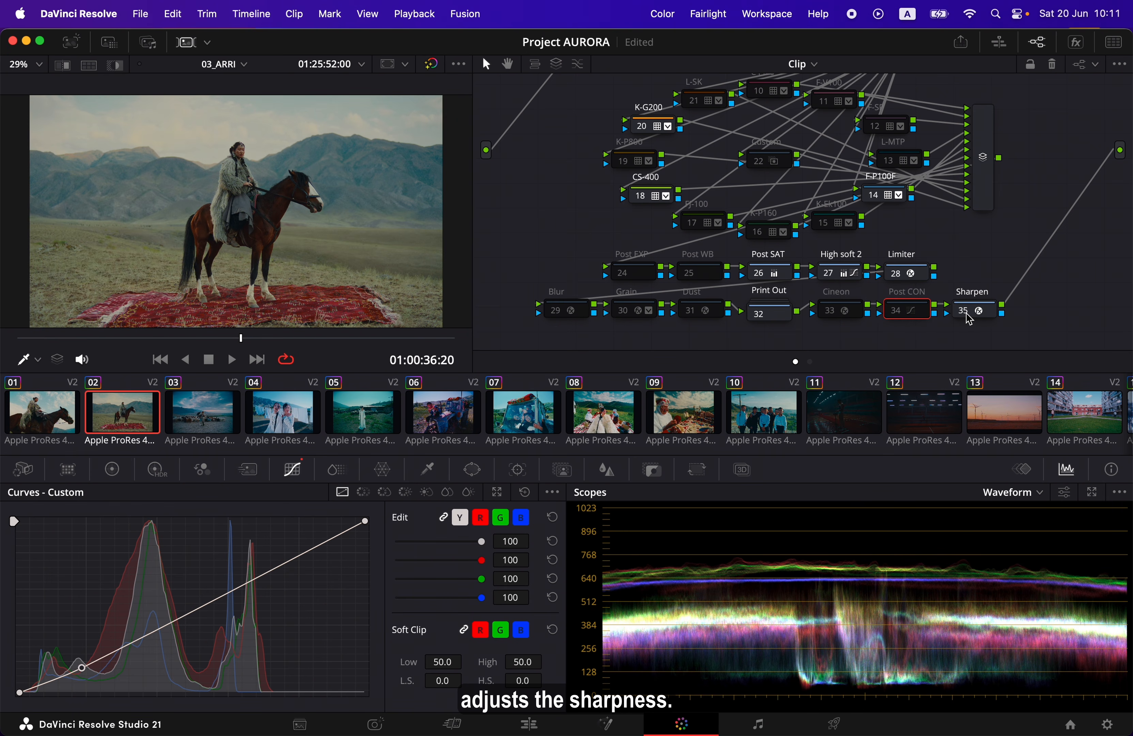
click(1084, 49)
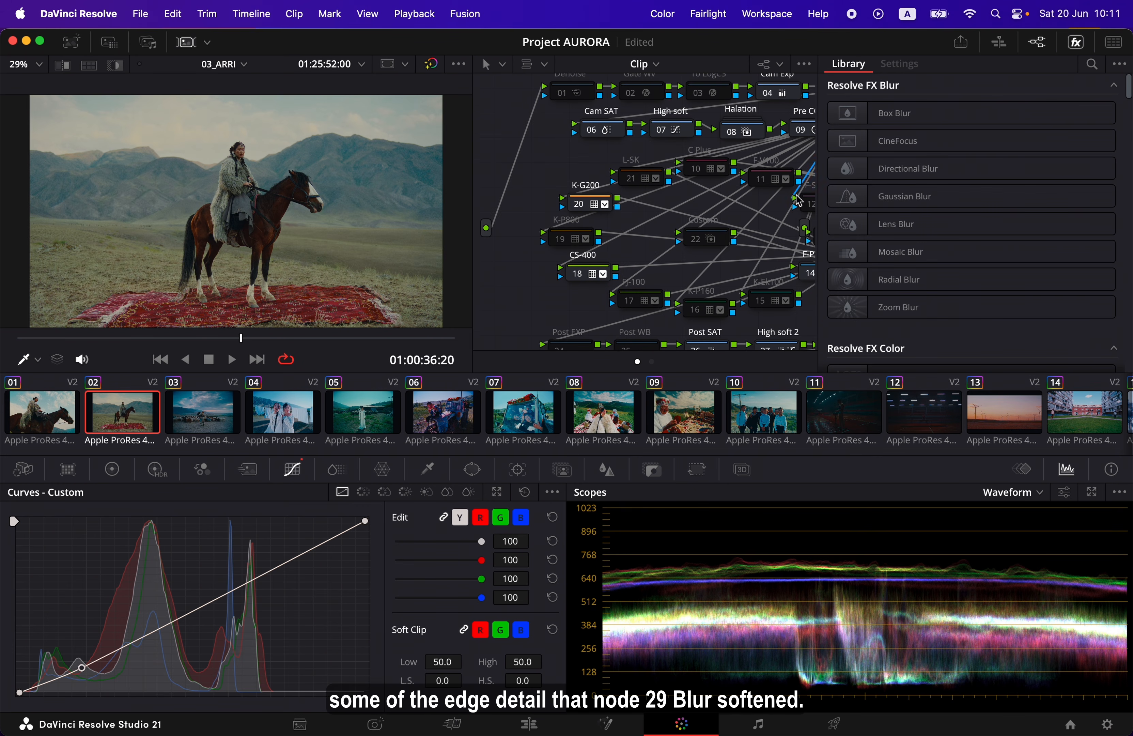
scroll(783, 222, down, 3)
scroll(784, 222, right, 5)
scroll(783, 222, down, 1)
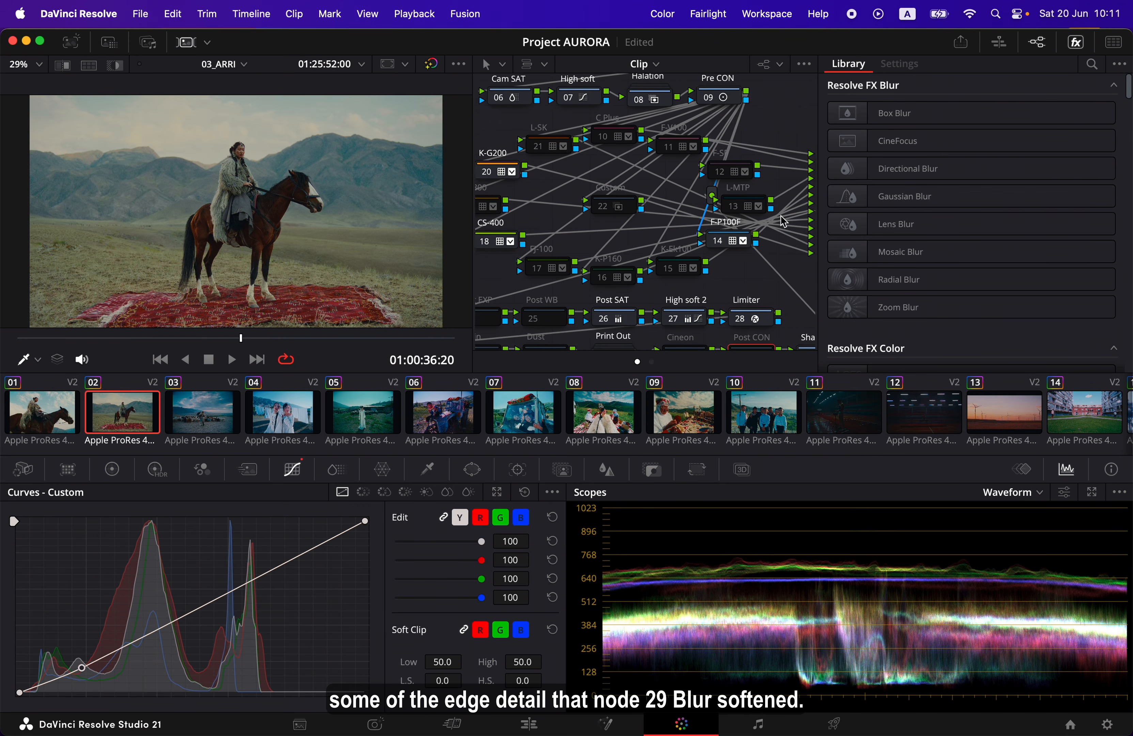
click(808, 329)
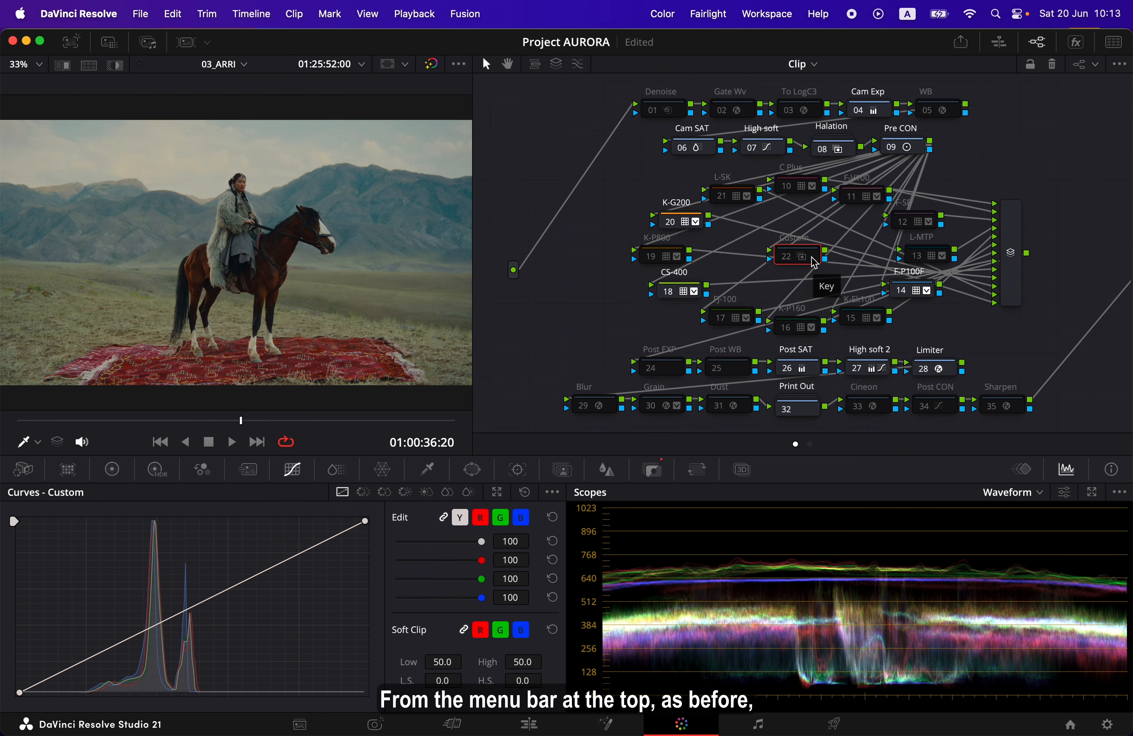
Launch the AURORA Film Lab v1.0 script and move its window clear of the LUT nodes
click(783, 20)
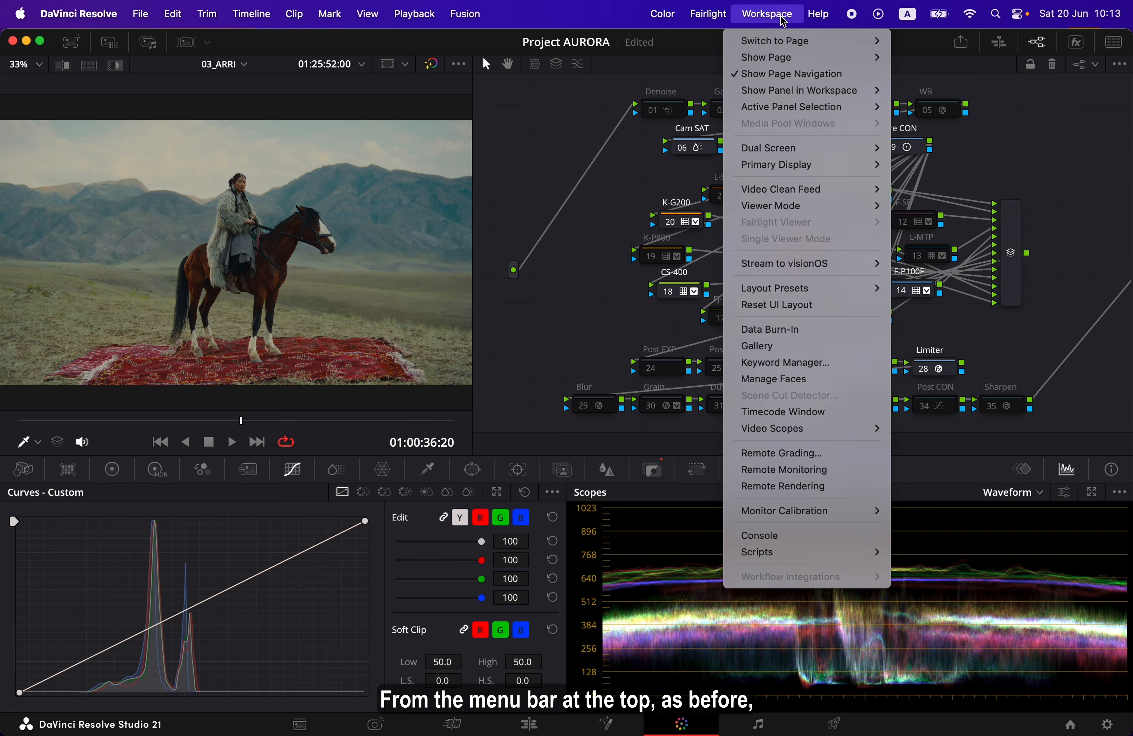
mouse_move(754, 554)
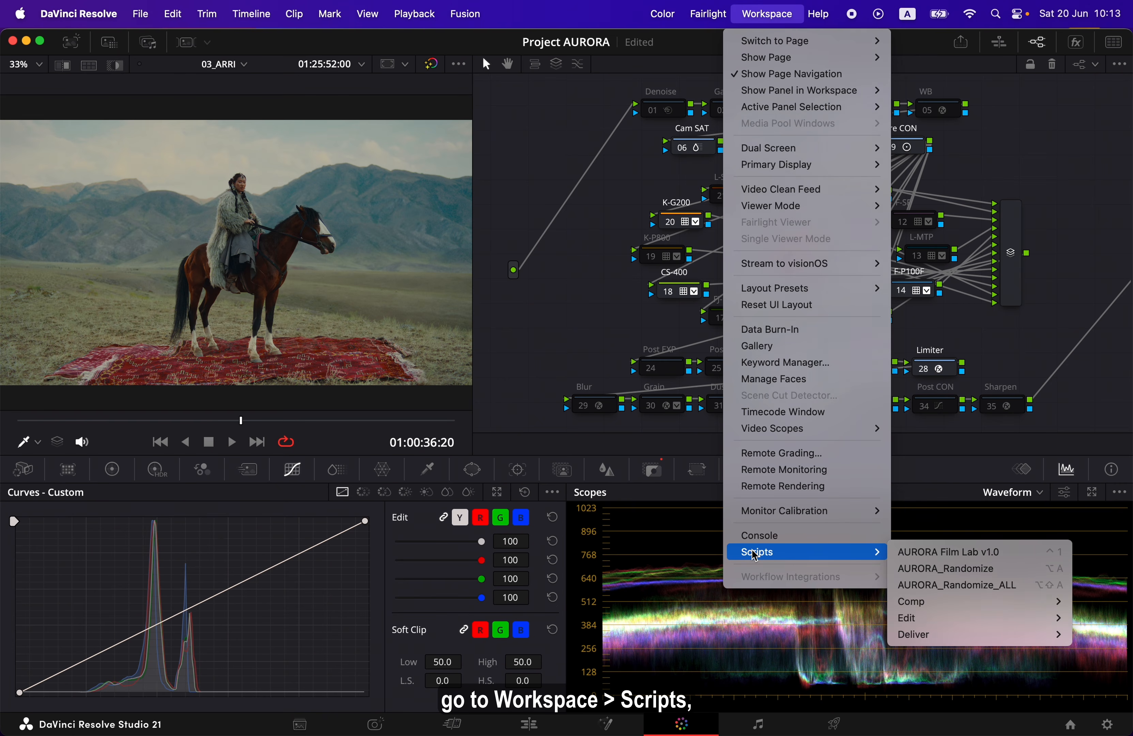
click(1022, 562)
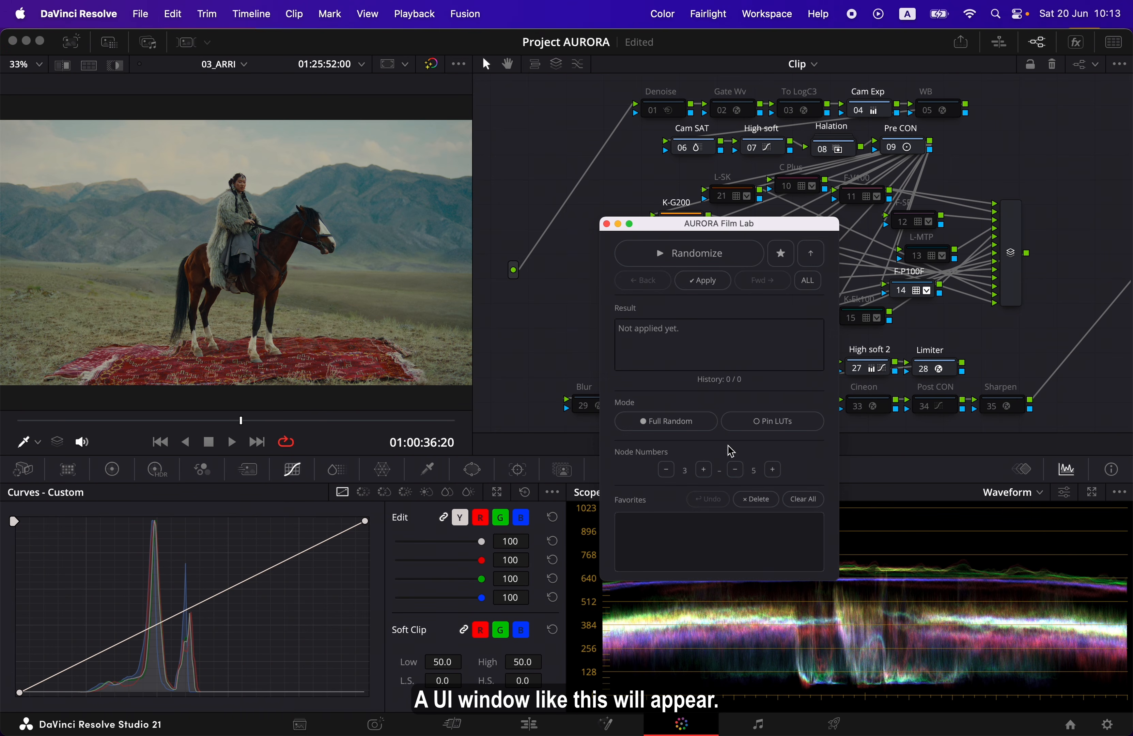
drag(762, 232, 1045, 373)
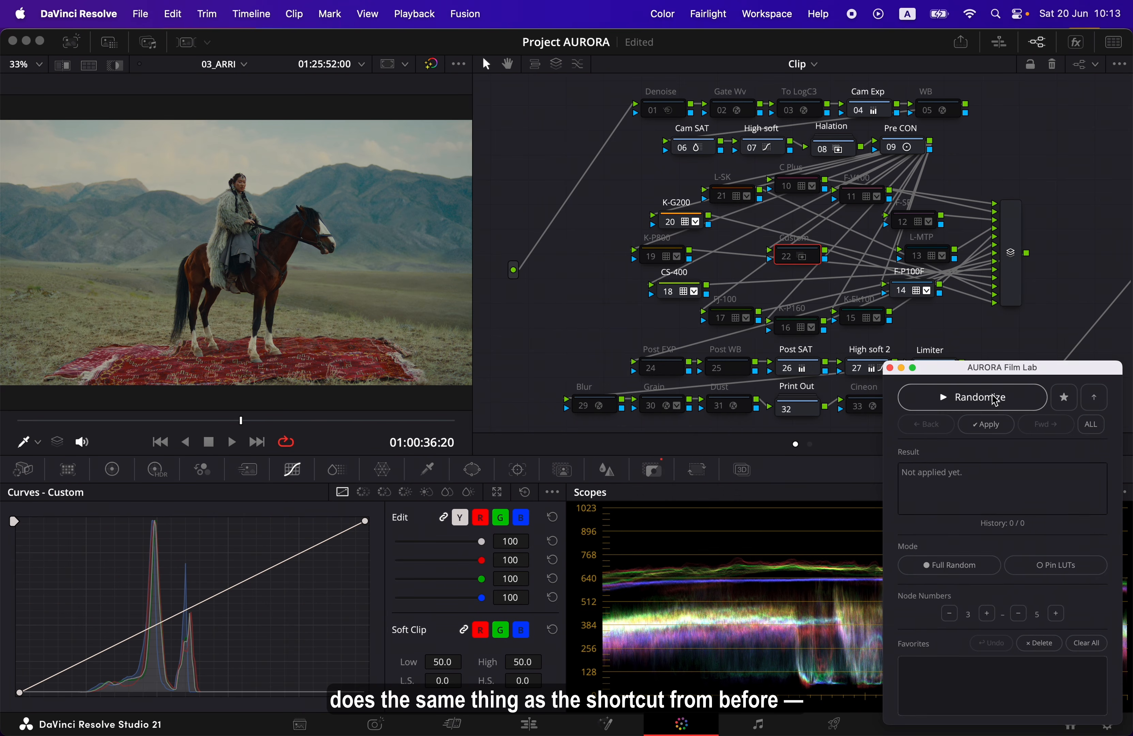
Randomize the current clip's LUTs fifteen times with AURORA Film Lab in Full Random mode
click(1023, 406)
click(1023, 406)
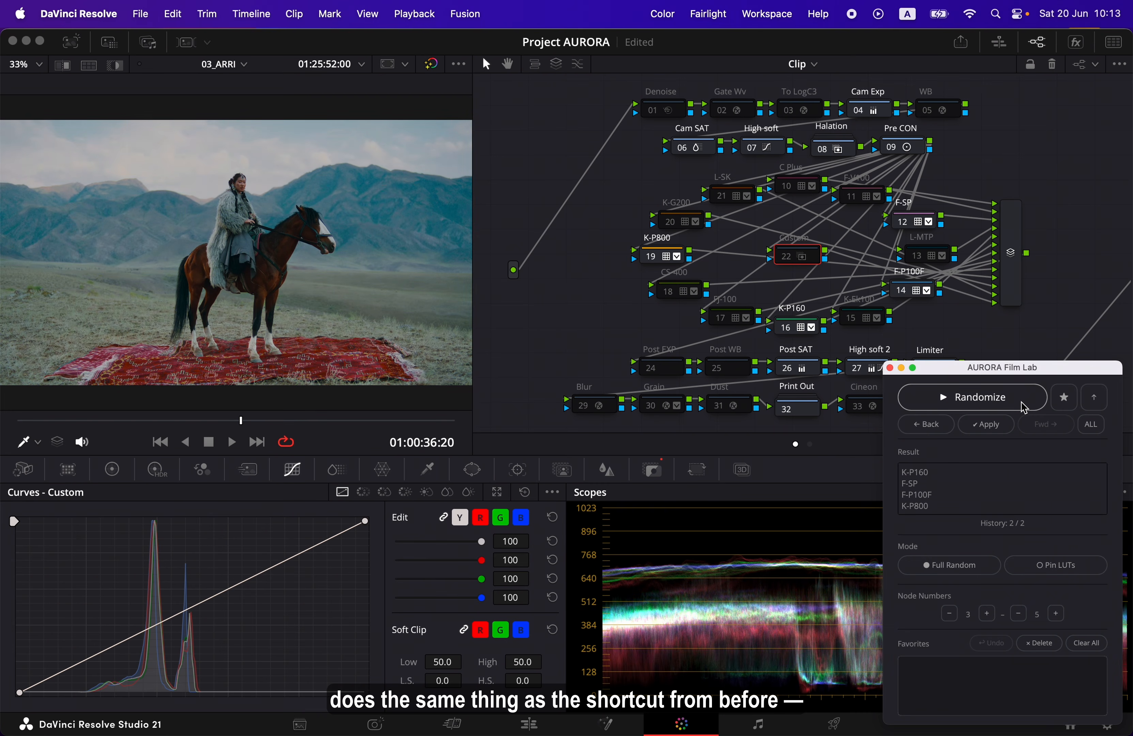
click(1022, 406)
click(1022, 406)
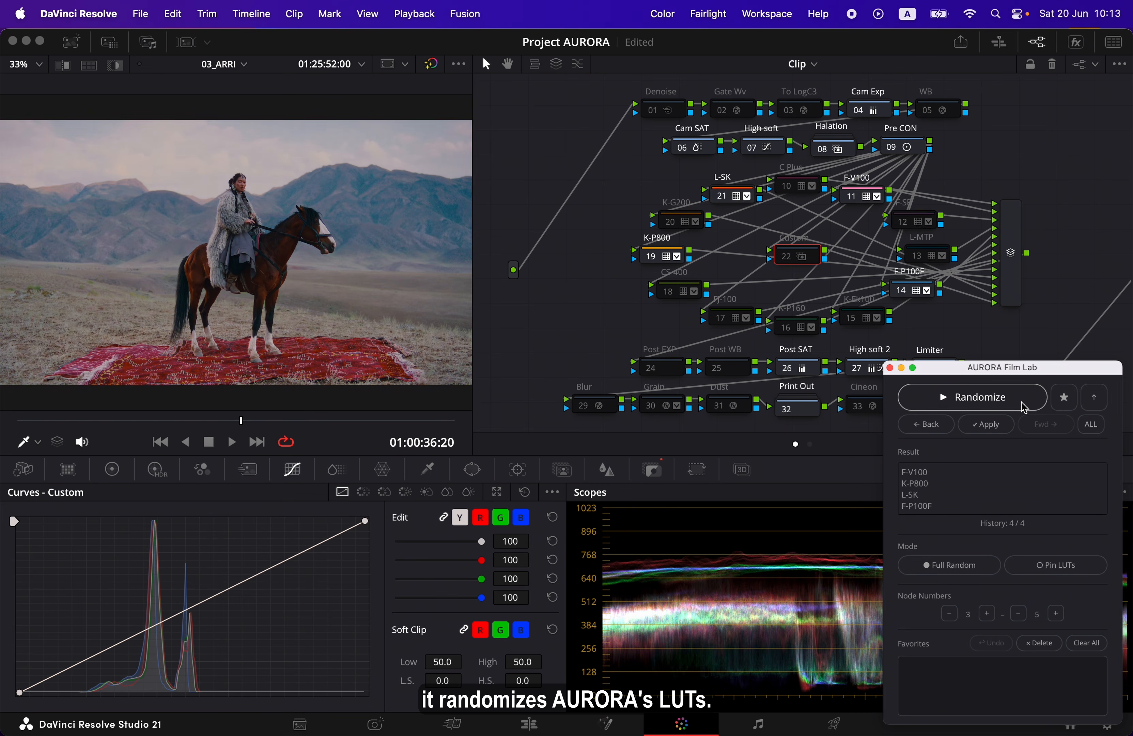
click(1022, 406)
click(1023, 406)
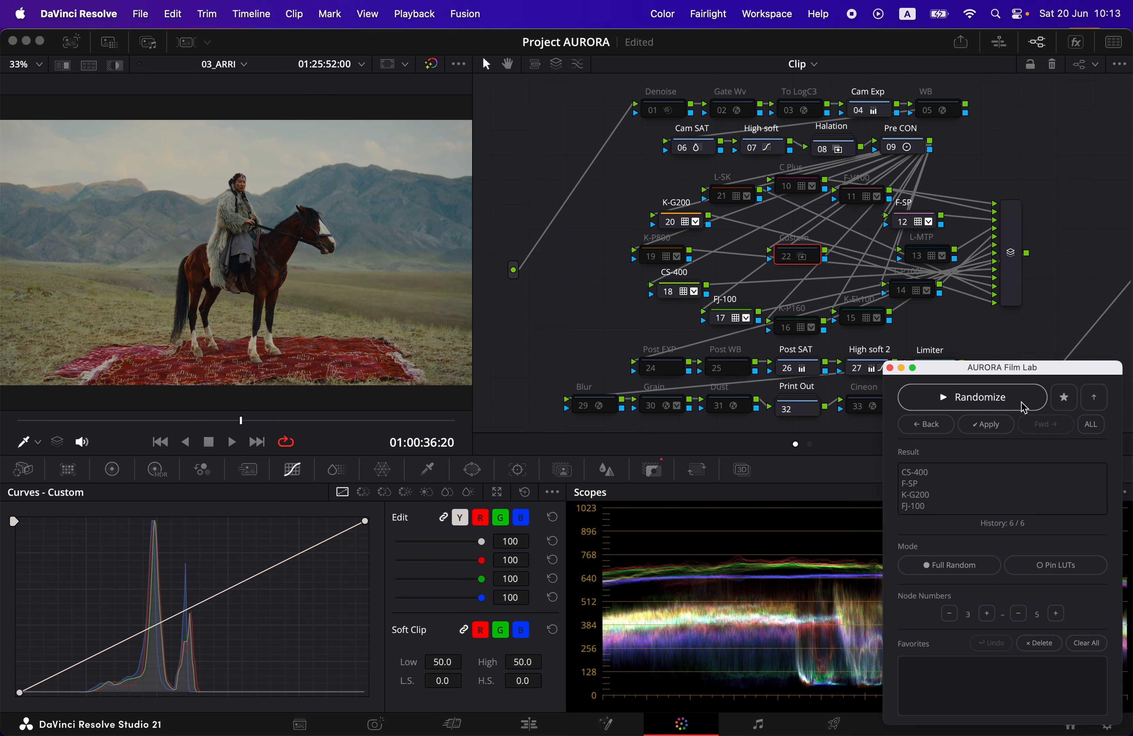
click(1022, 406)
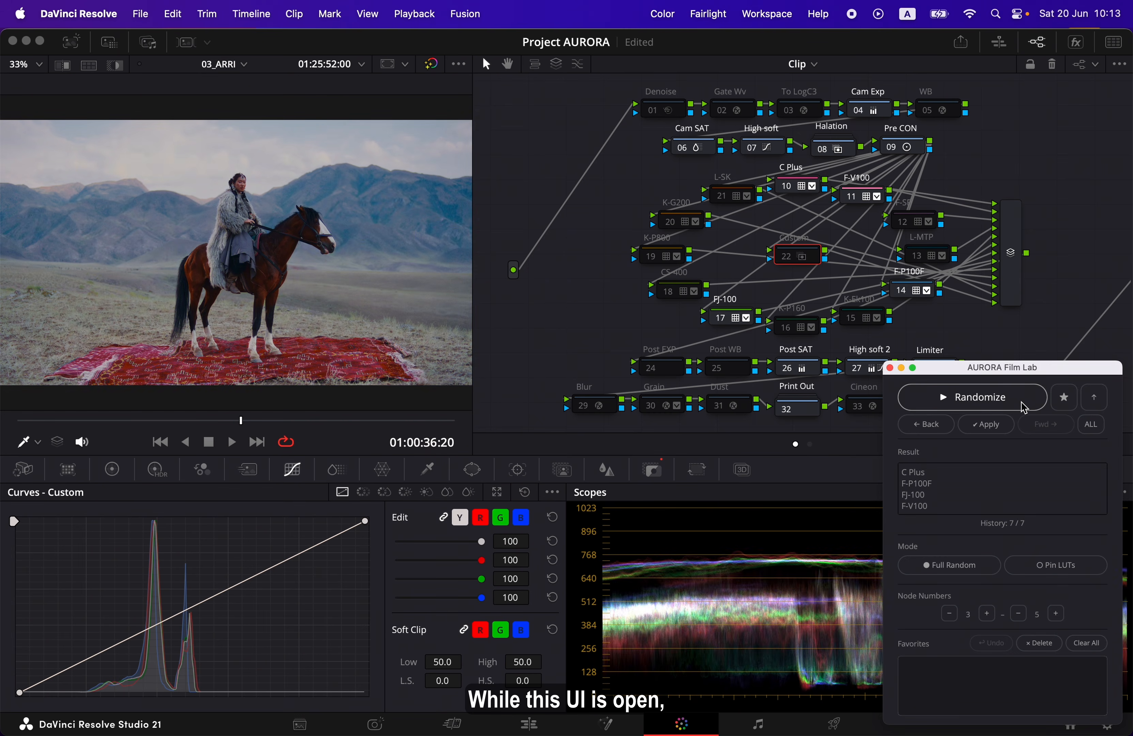
click(1023, 406)
click(1023, 406)
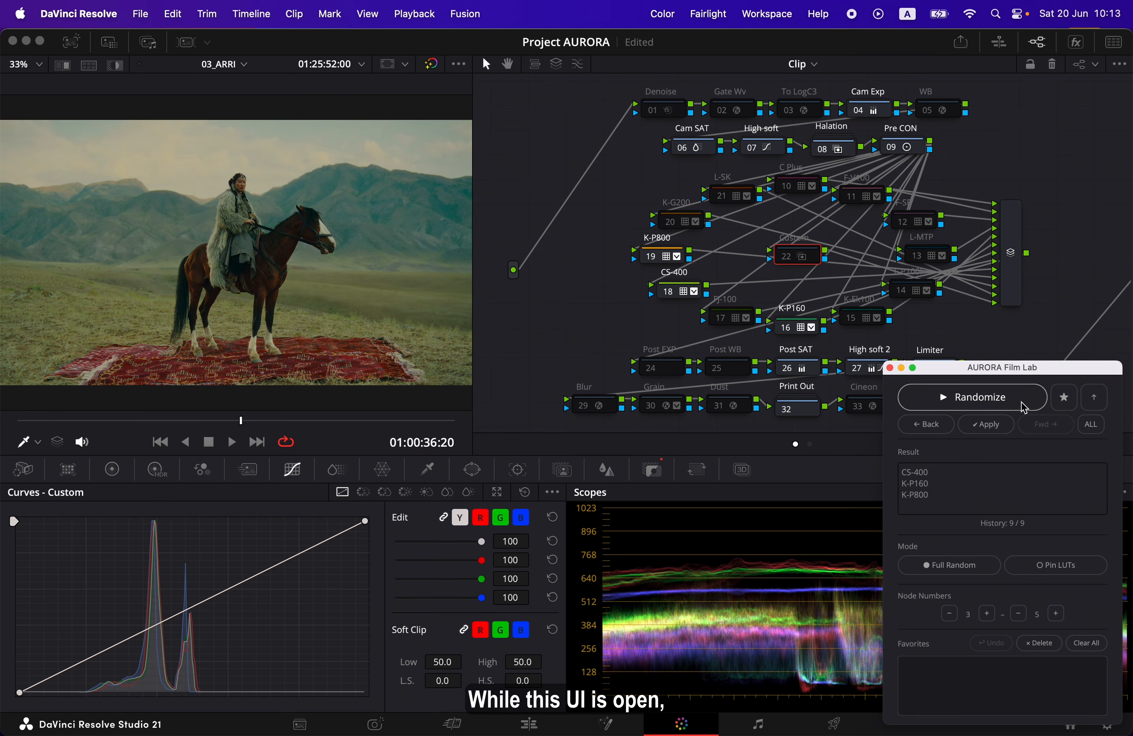
click(1023, 406)
click(1023, 406)
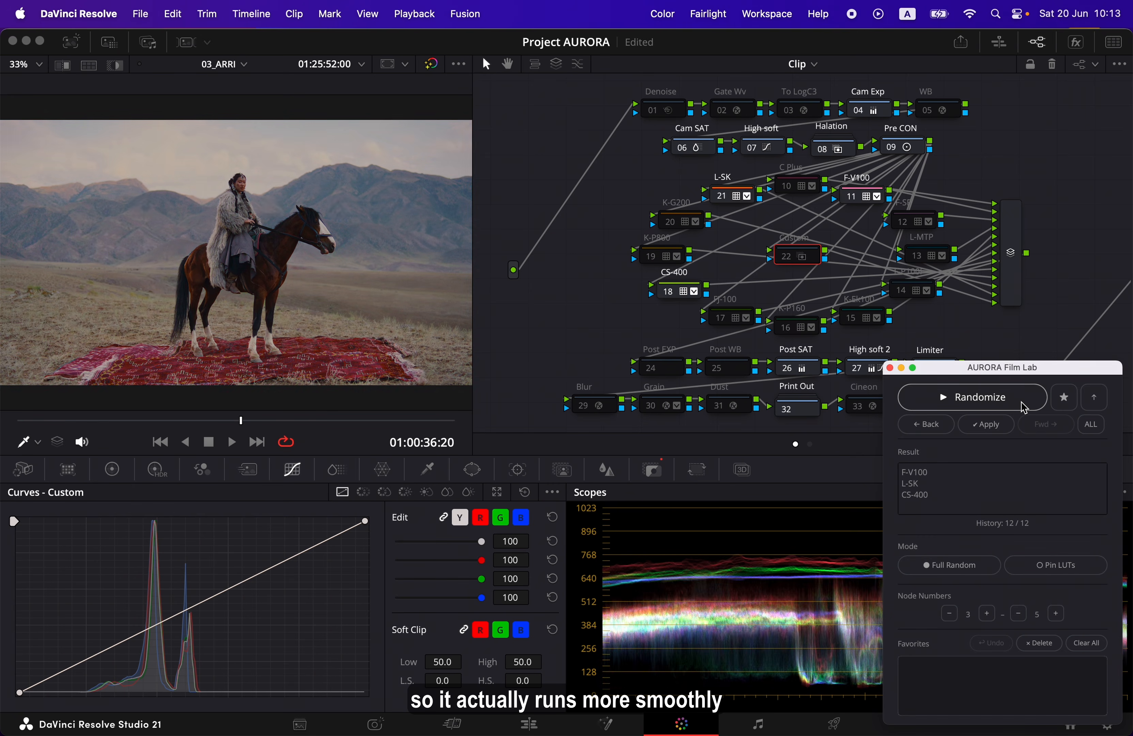
click(1023, 407)
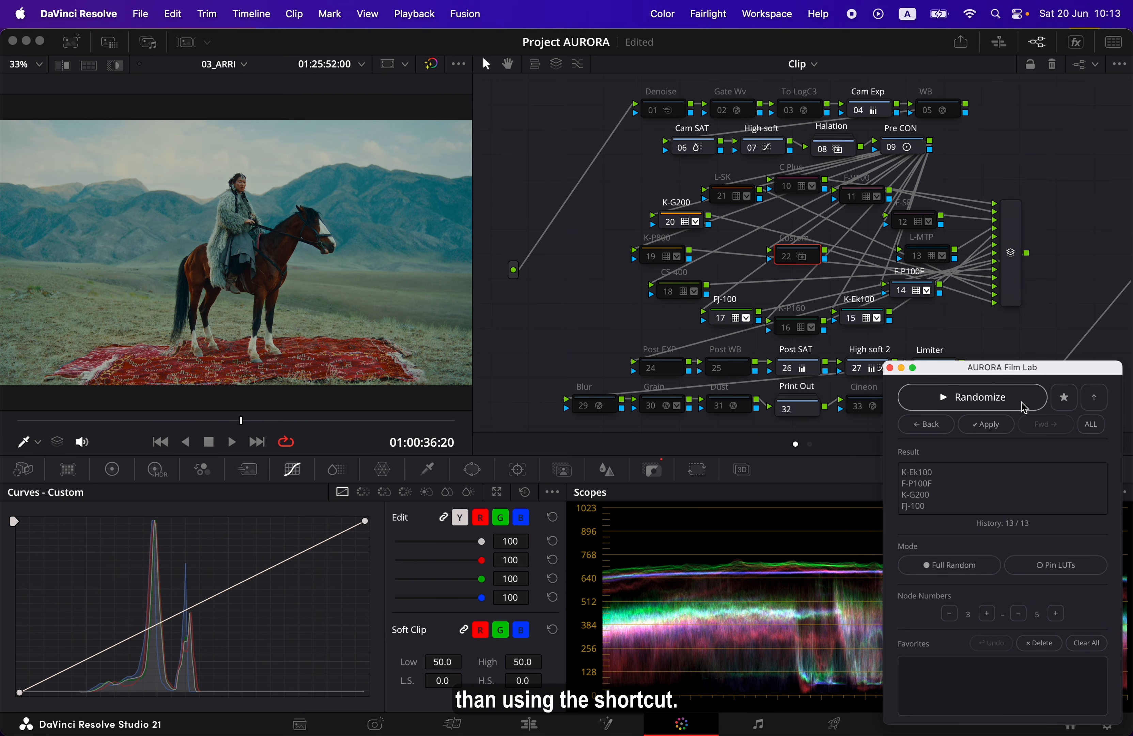
click(1024, 407)
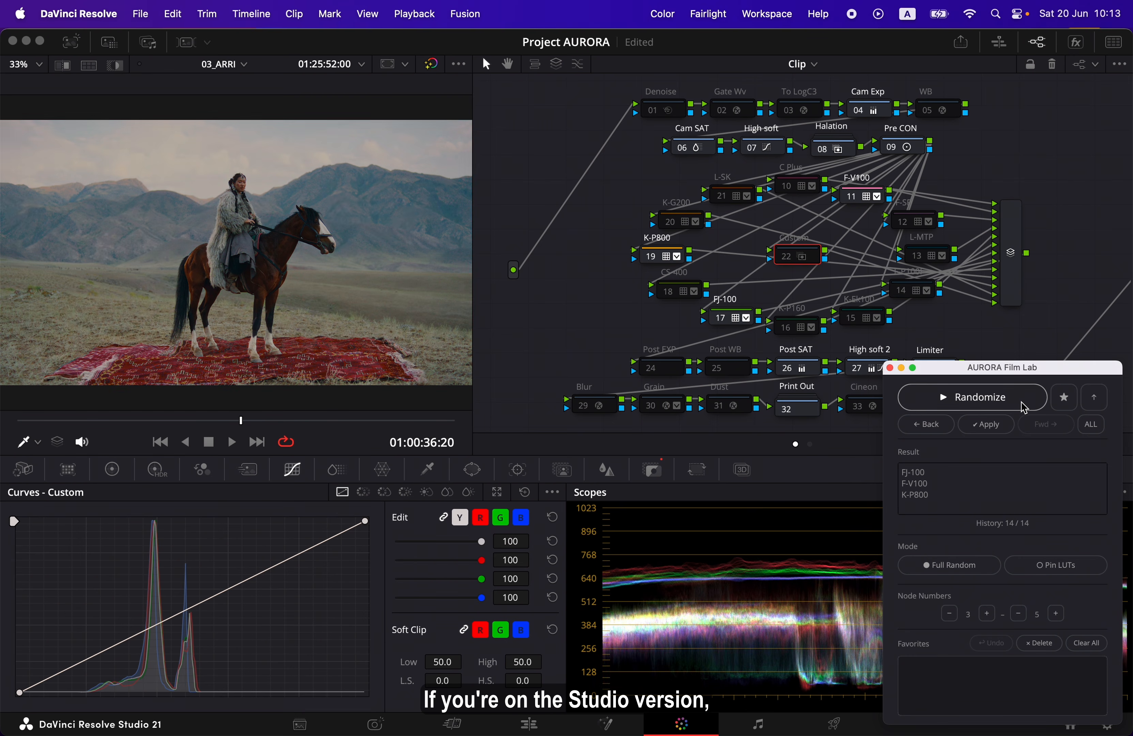
click(1023, 407)
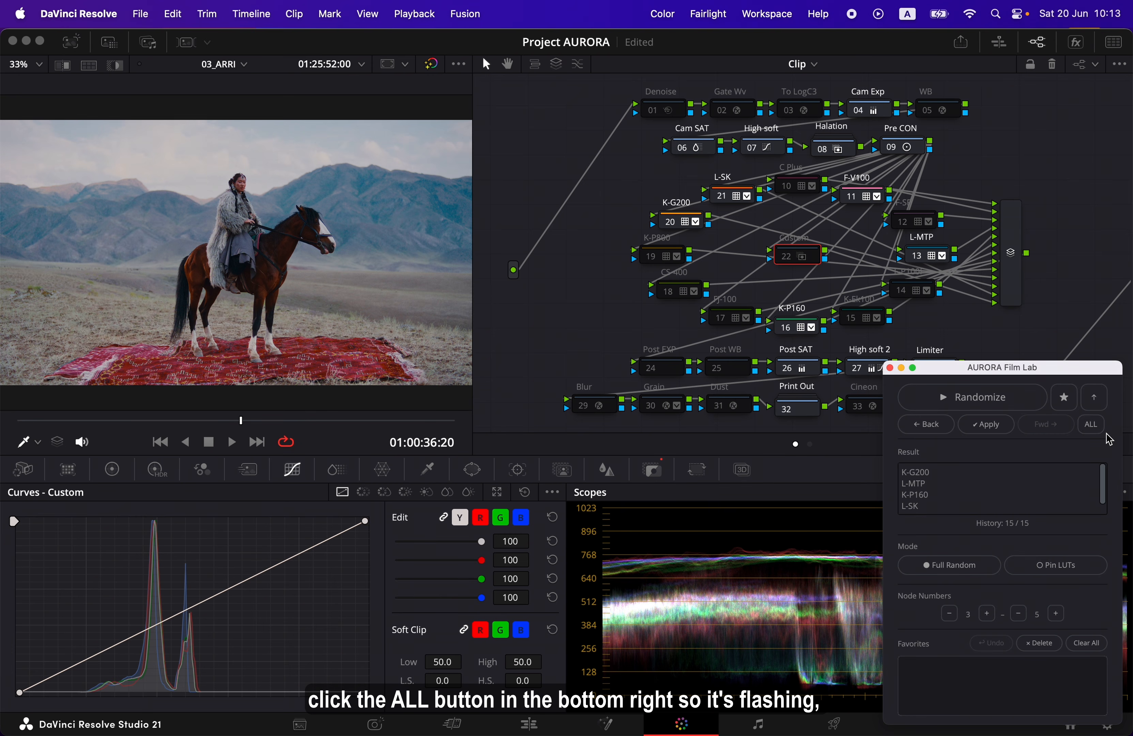
Set AURORA Film Lab to apply to all clips and randomize their LUTs twice
click(1091, 424)
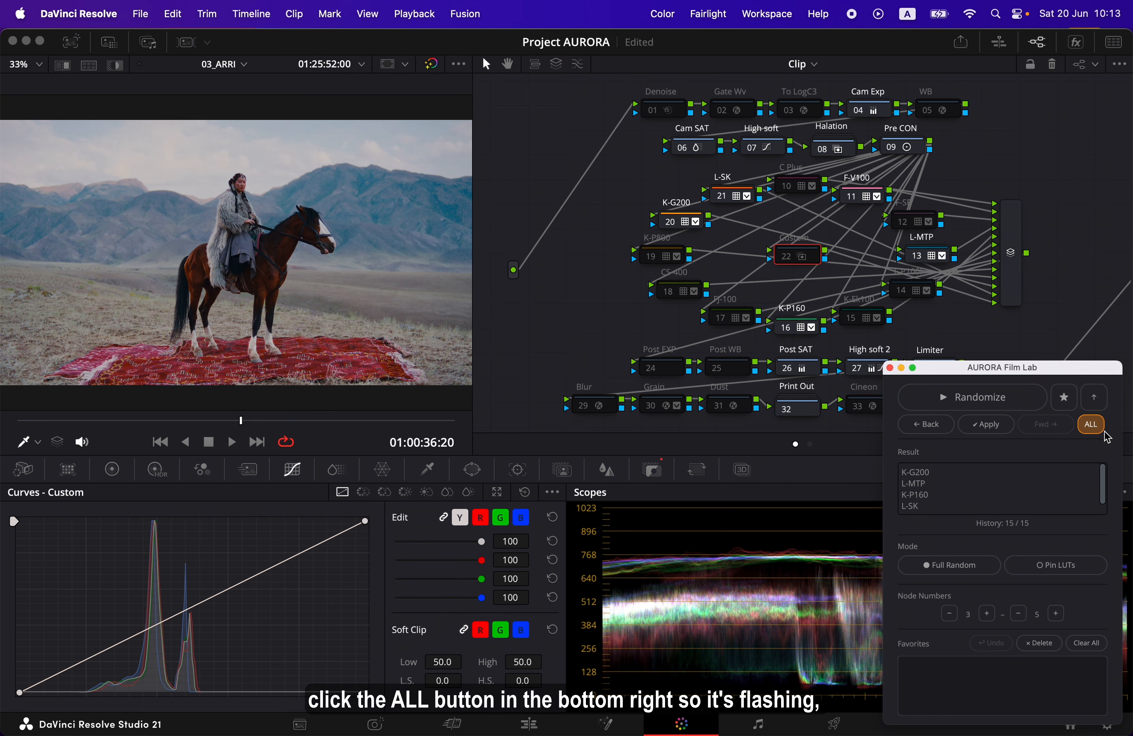
click(1032, 405)
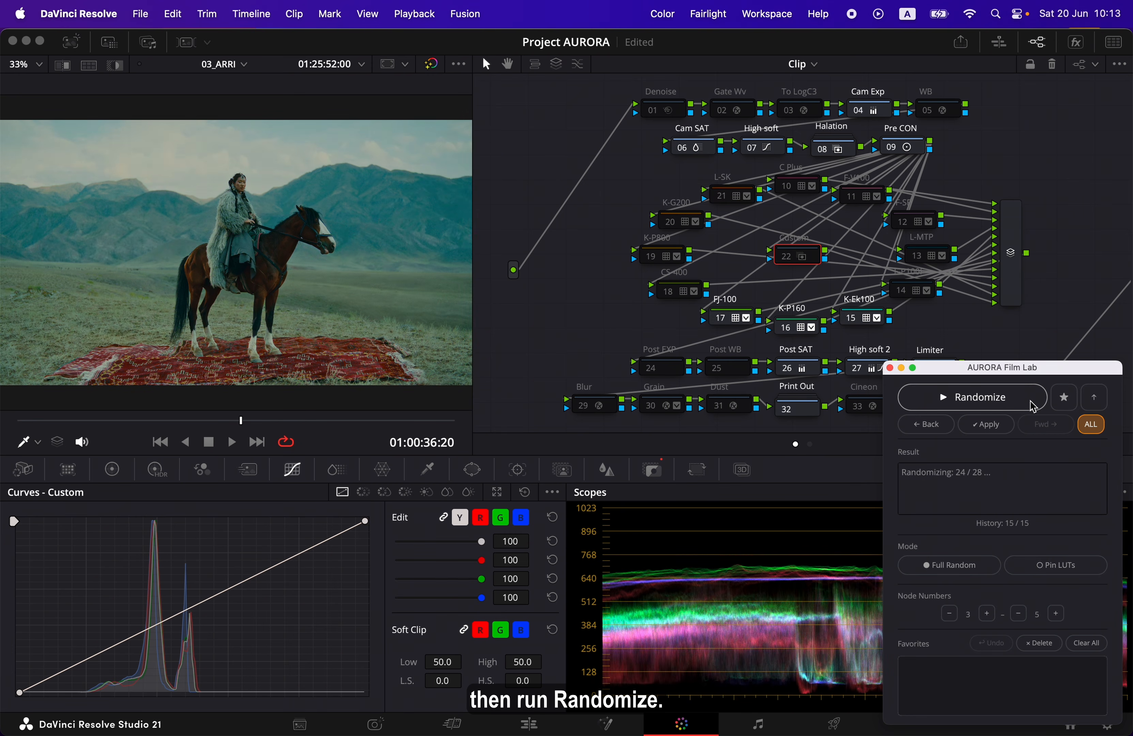
click(1033, 406)
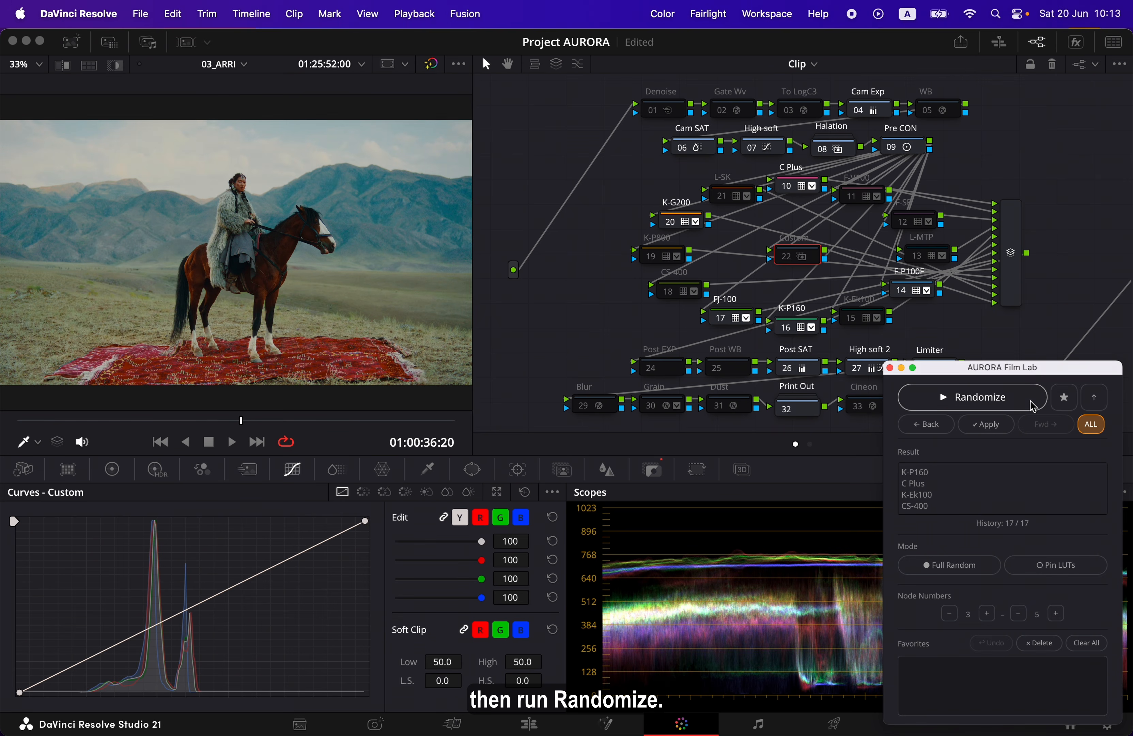
Show all timeline clips in the Lightbox and randomize their LUTs two more times with AURORA Film Lab
click(1113, 42)
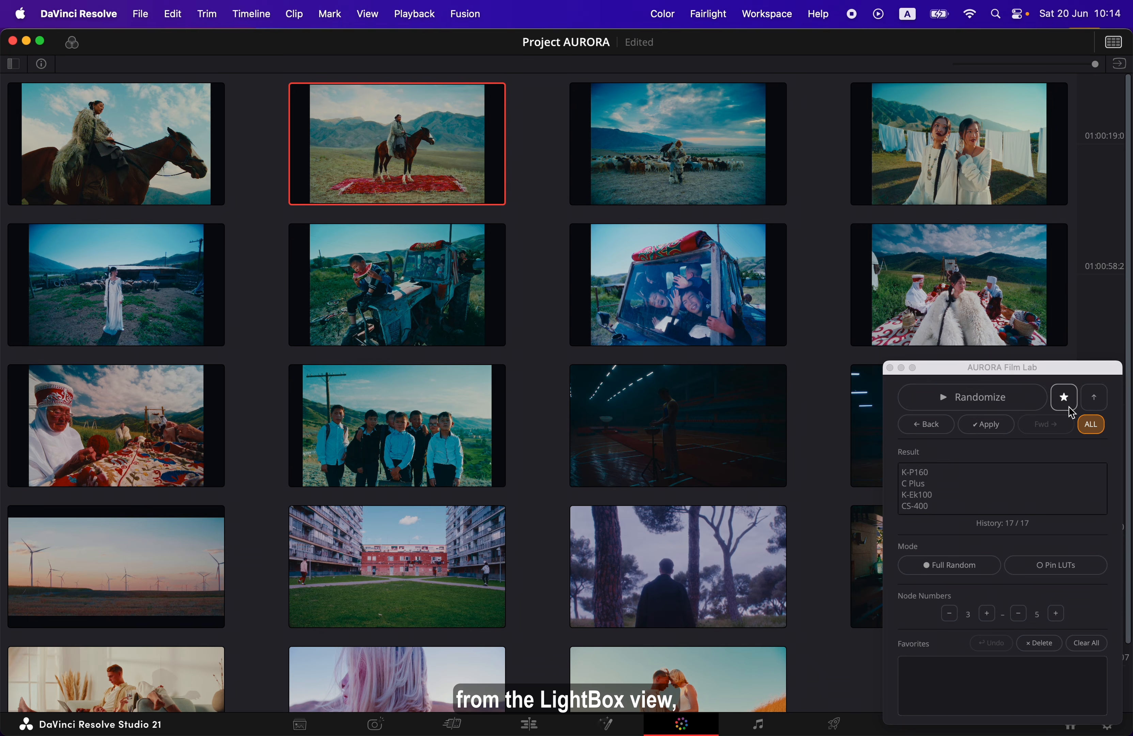
click(1037, 405)
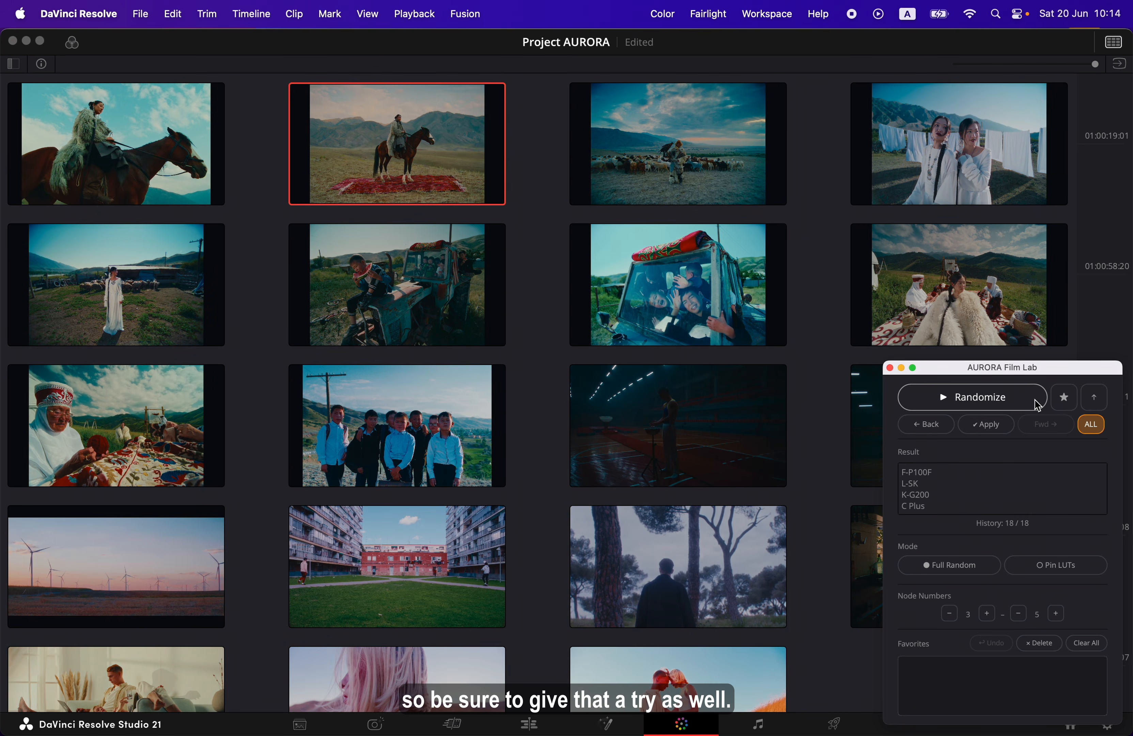
click(1038, 405)
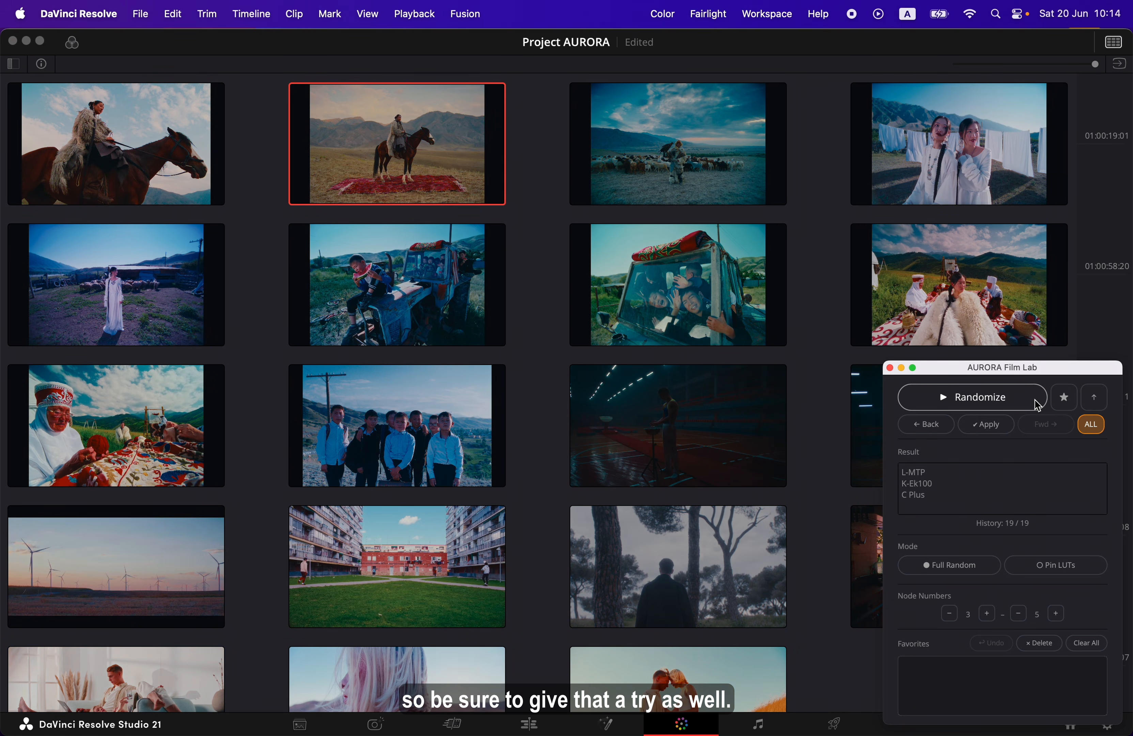
Randomize the LUTs of all clips once more, then turn off applying to all clips in AURORA Film Lab
click(1038, 405)
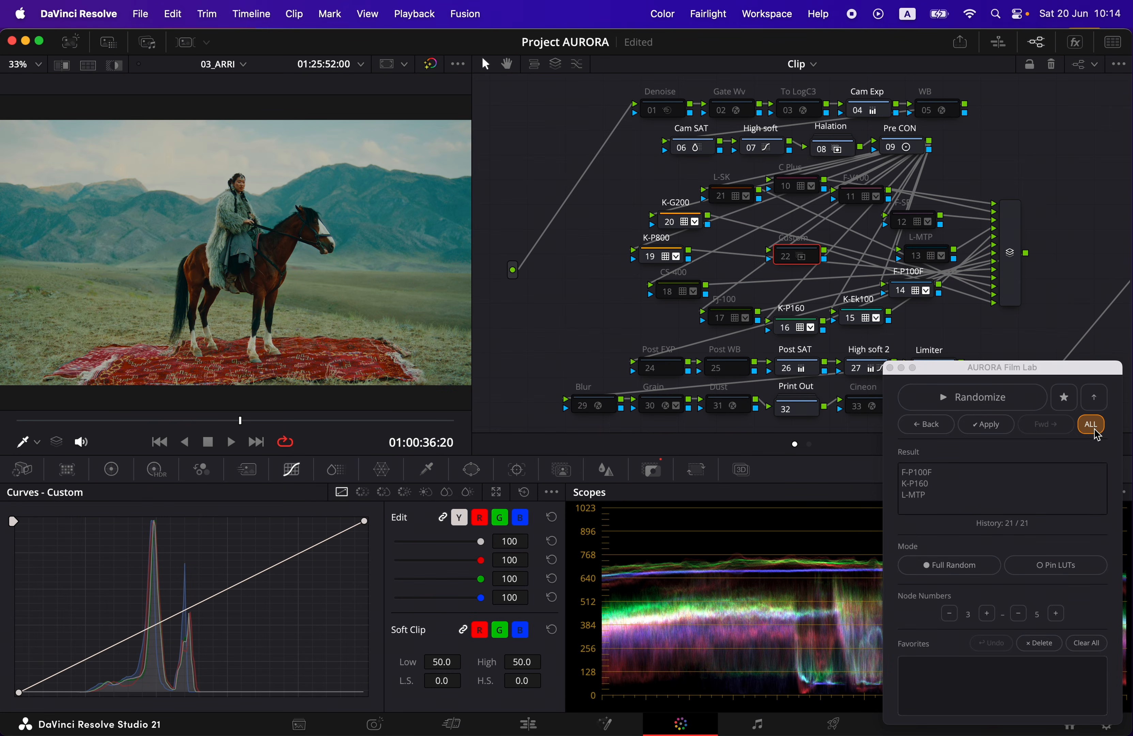
click(1100, 429)
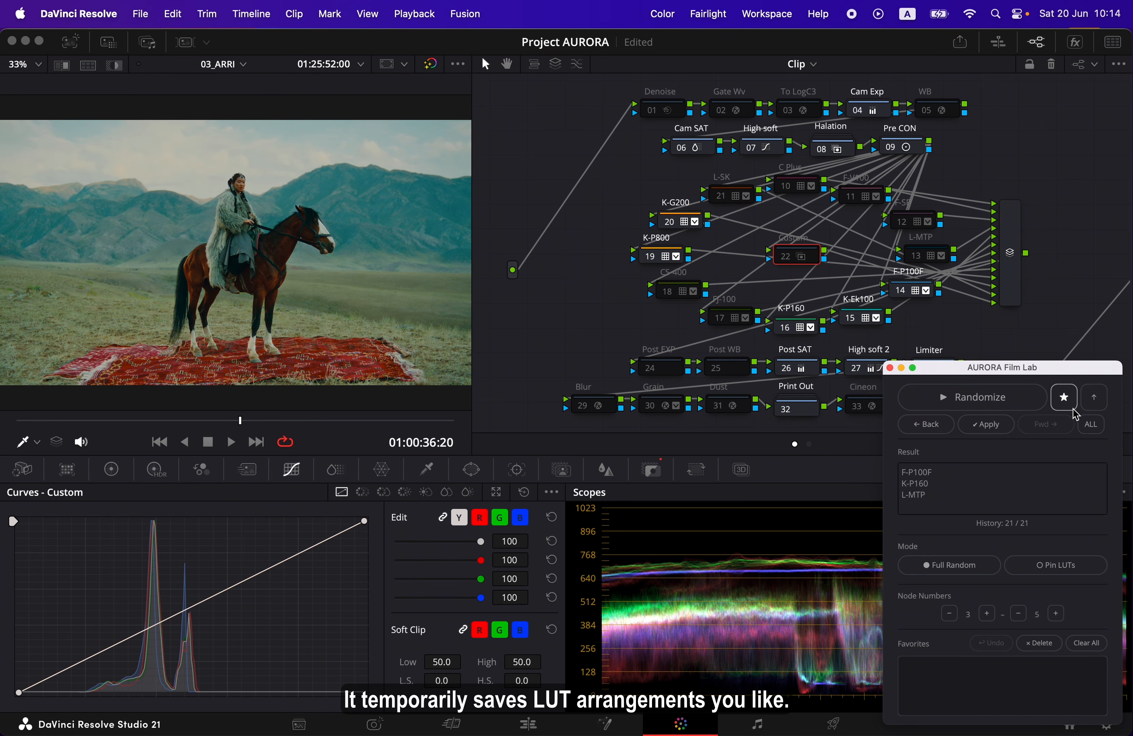
Randomize the current clip's LUTs repeatedly and save three of the resulting combinations as favorites
click(1041, 406)
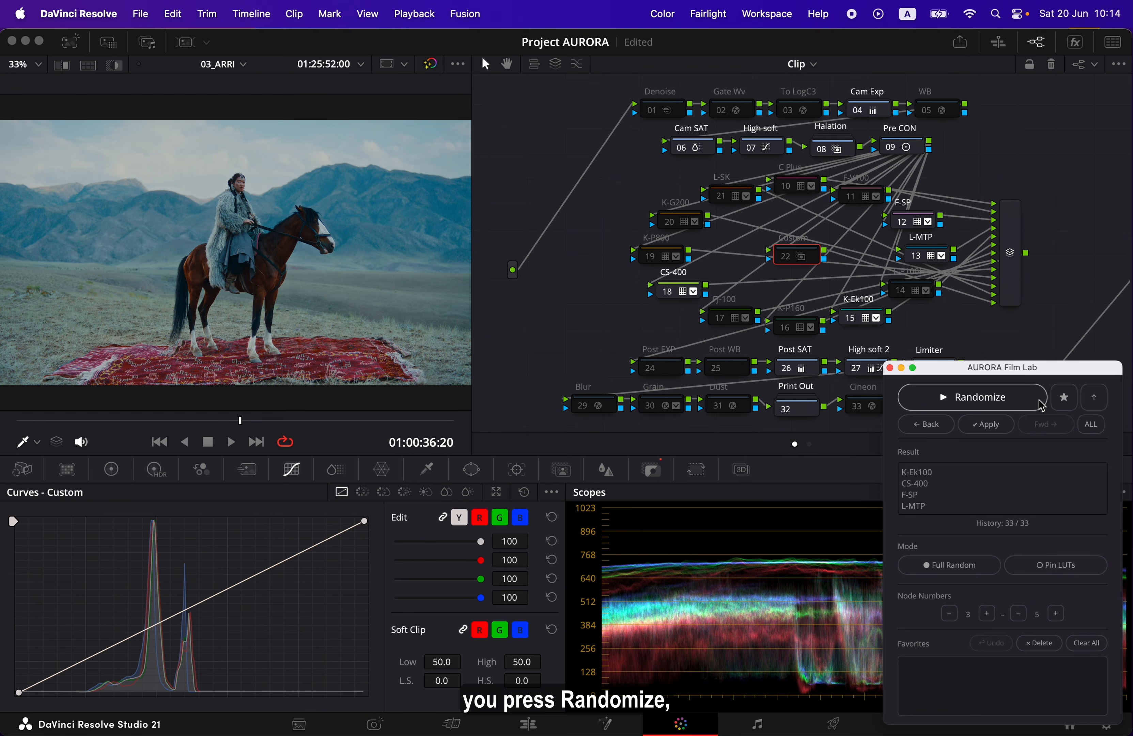
click(1072, 406)
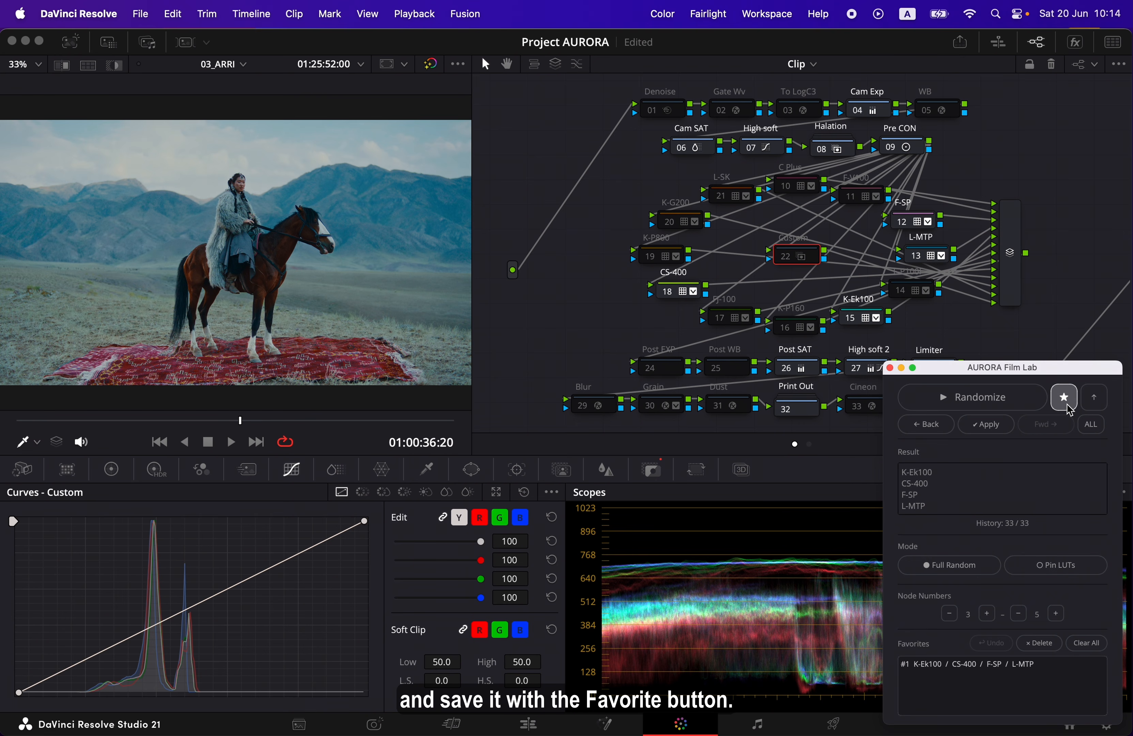
click(1023, 405)
click(1024, 402)
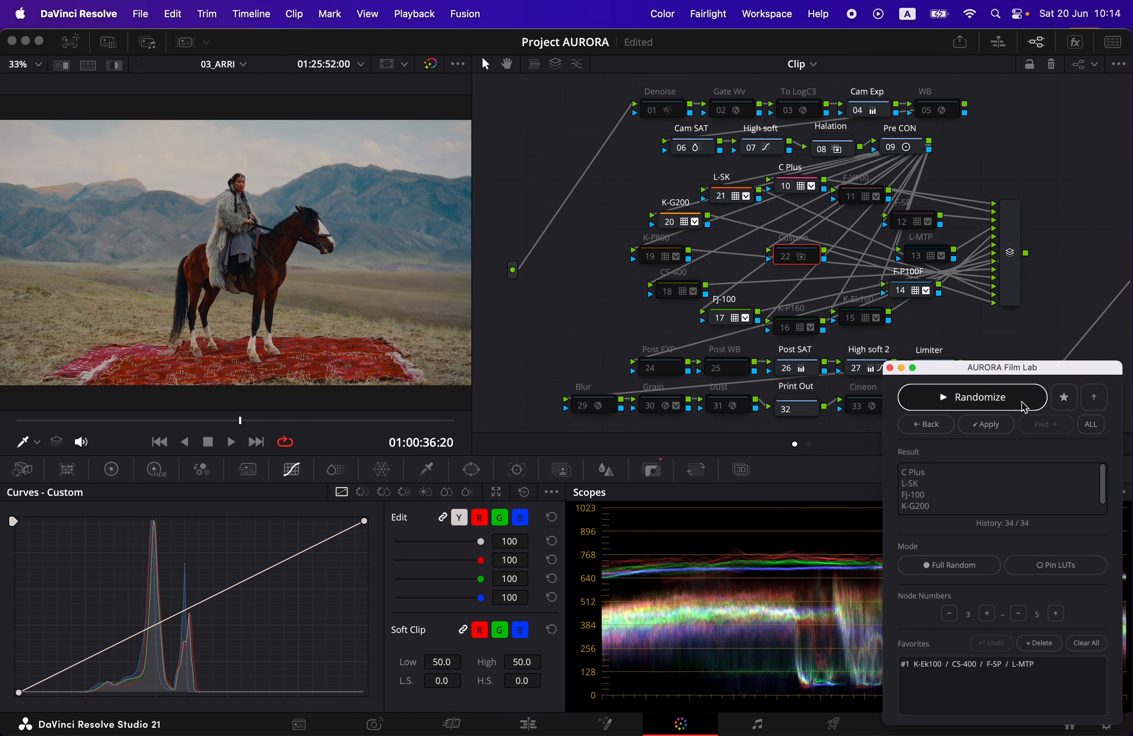
click(1060, 407)
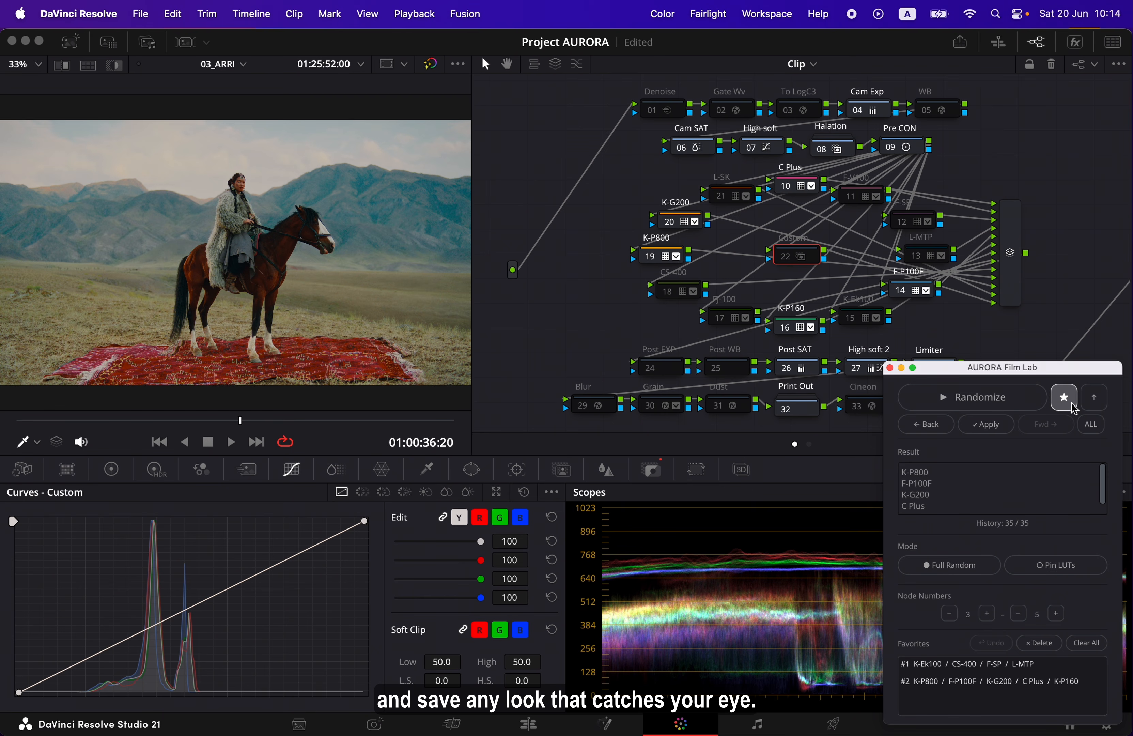
click(1029, 407)
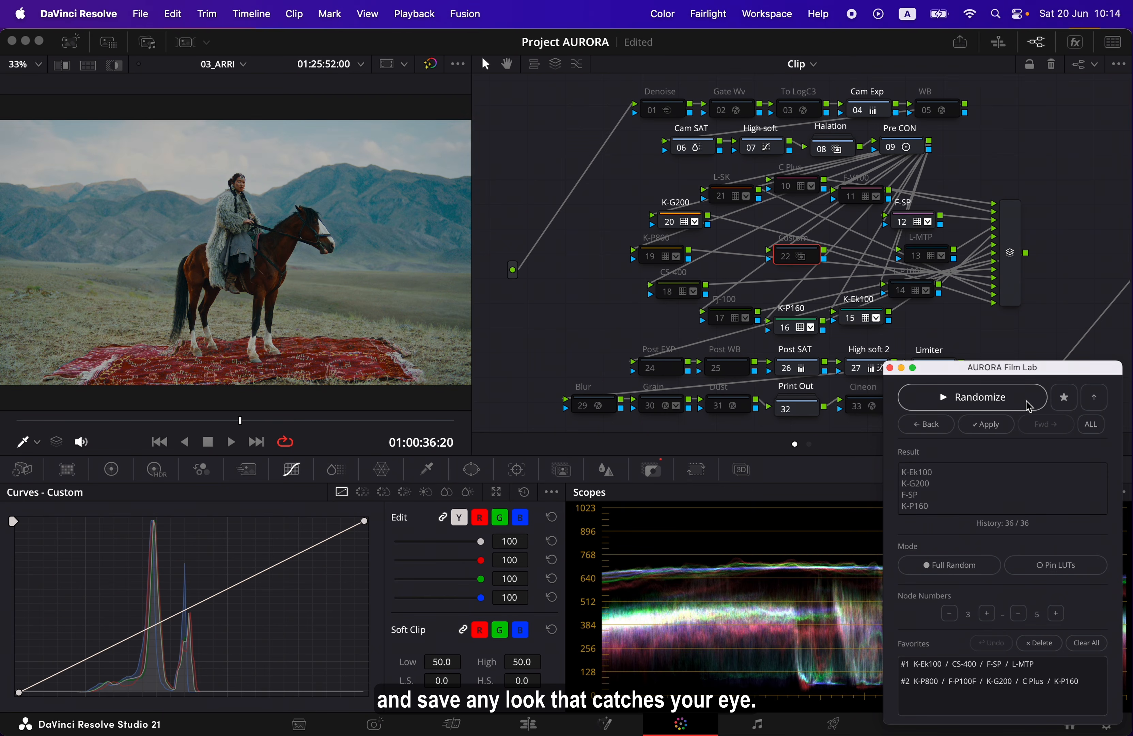
click(1028, 406)
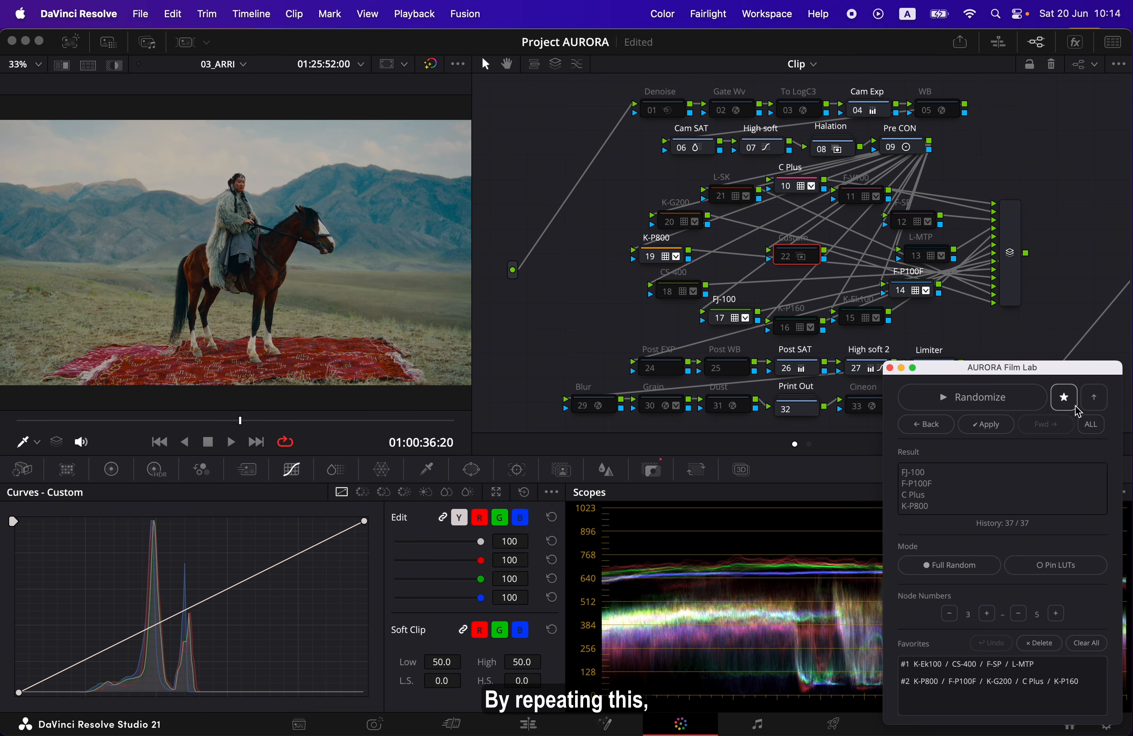
click(1065, 398)
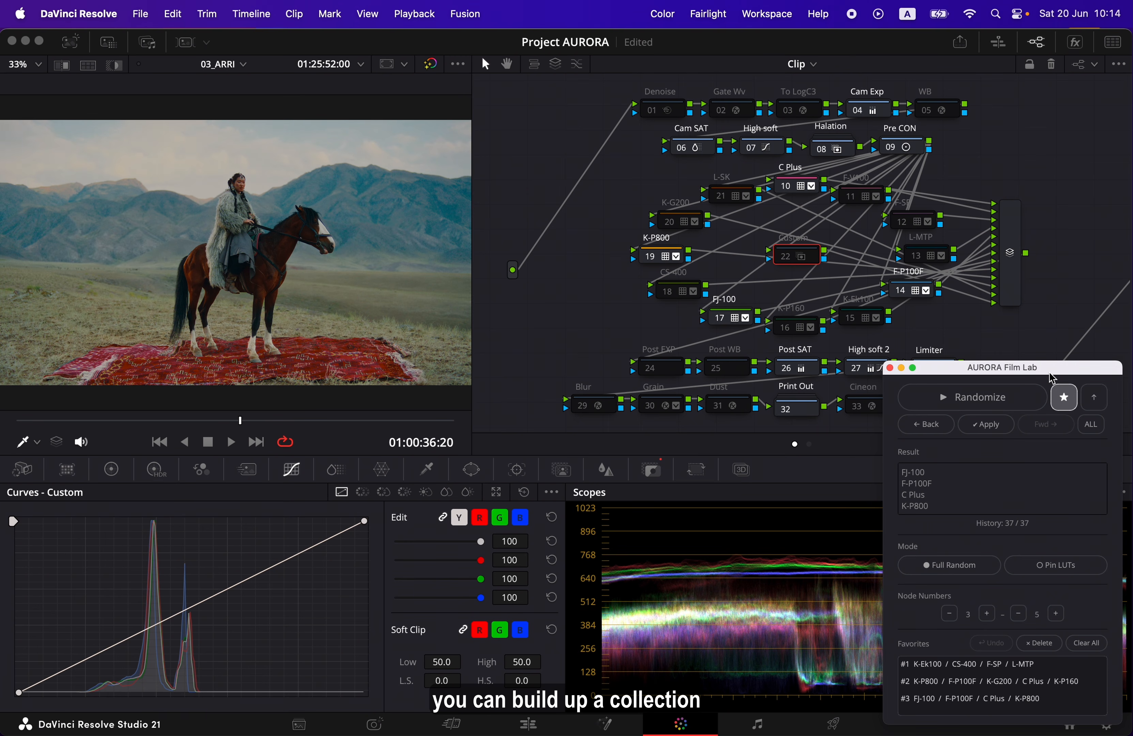
Make room for a taller Favorites list in AURORA Film Lab and recall saved combinations #2 and #3
drag(1052, 372, 1056, 234)
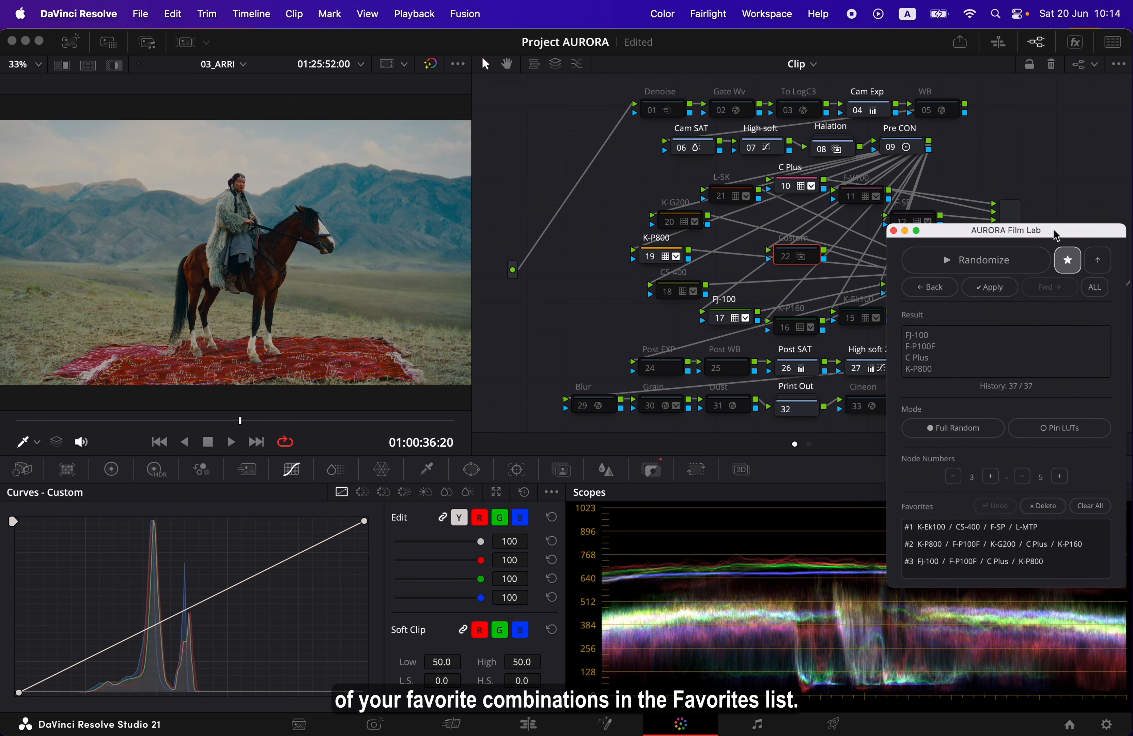
drag(1064, 588, 1063, 698)
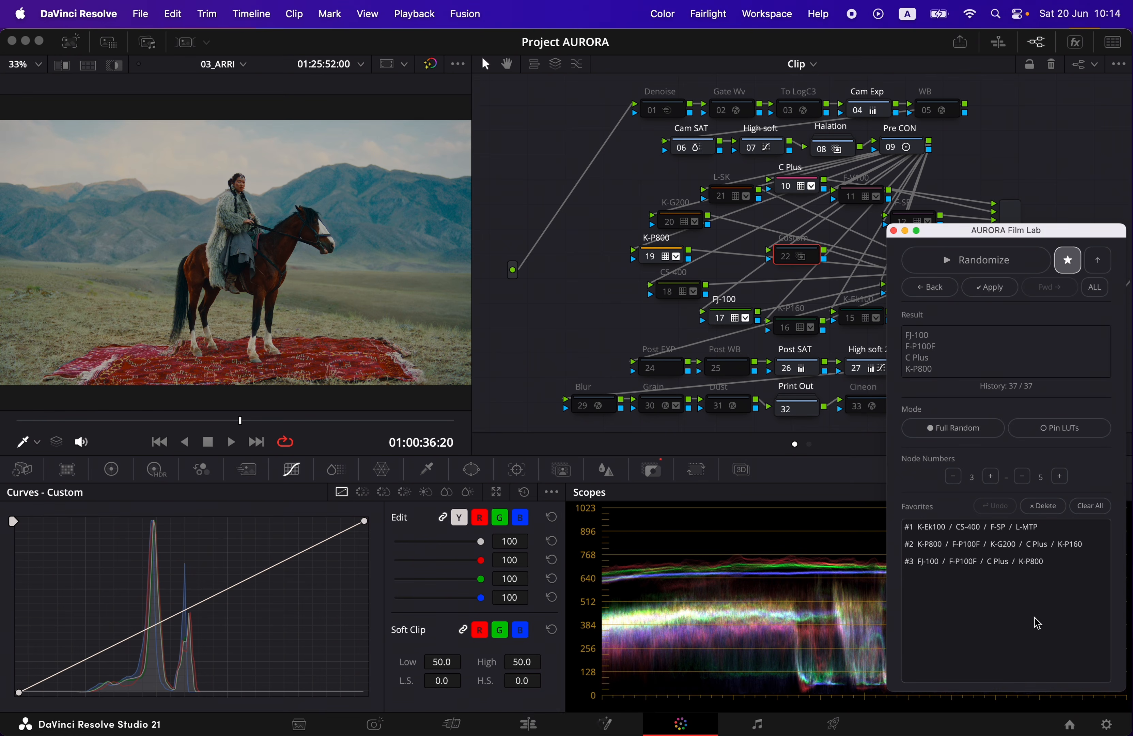
click(989, 562)
click(987, 541)
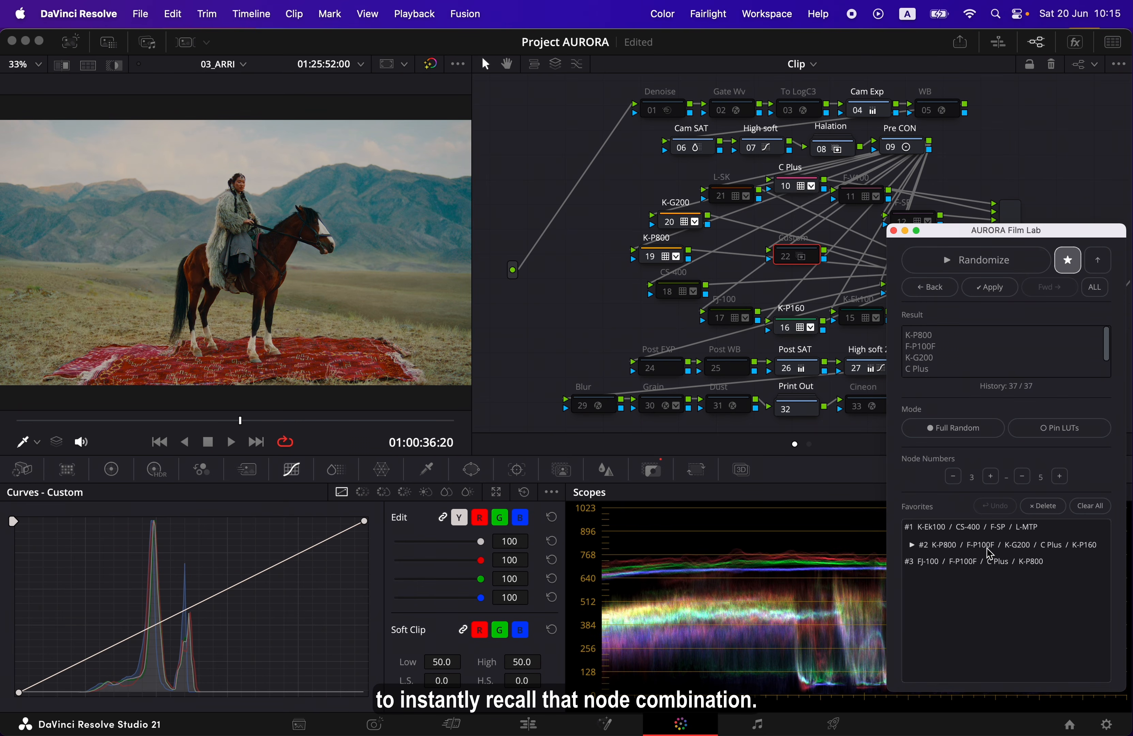
click(986, 563)
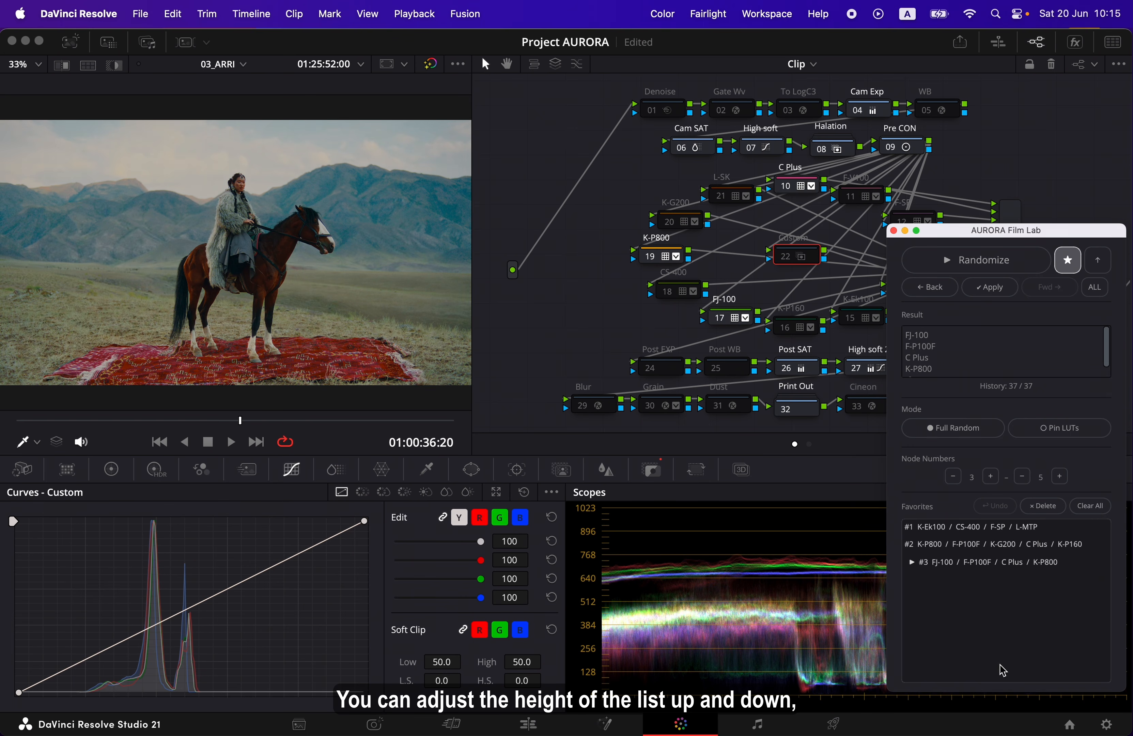
mouse_move(997, 691)
mouse_down()
mouse_move(995, 730)
mouse_move(994, 635)
mouse_move(993, 694)
mouse_up()
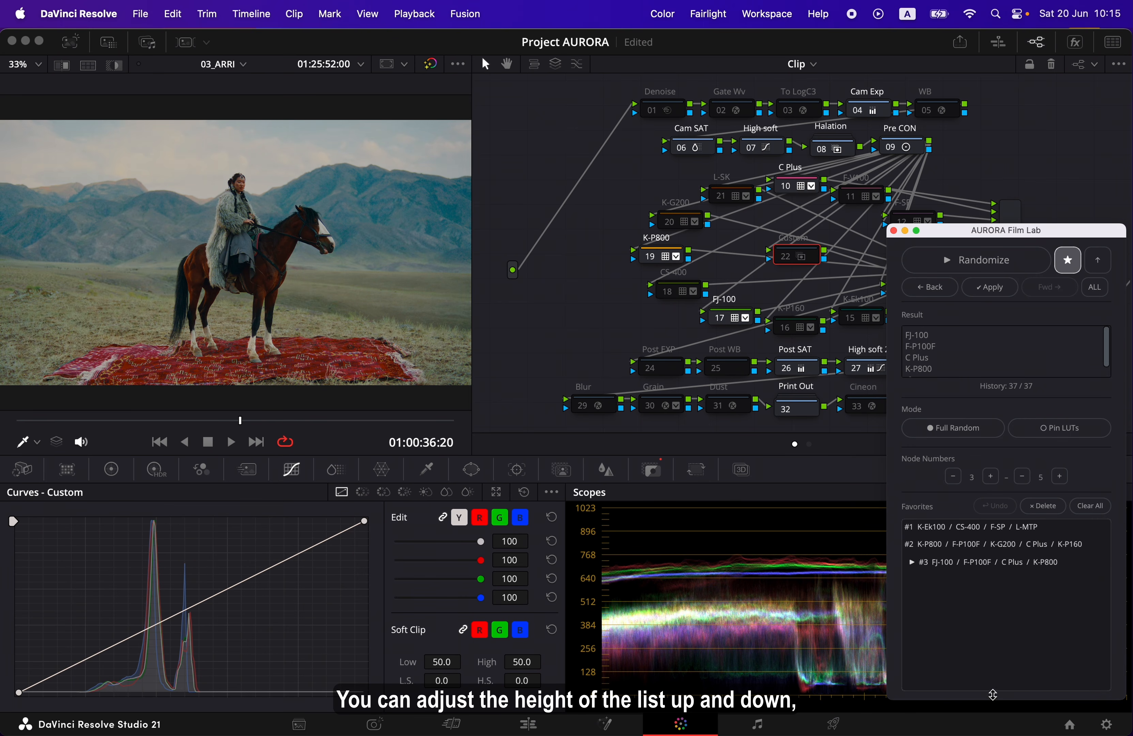
Randomize the current clip's LUTs five times, saving the first and last combinations as favorites
click(1025, 268)
click(1067, 260)
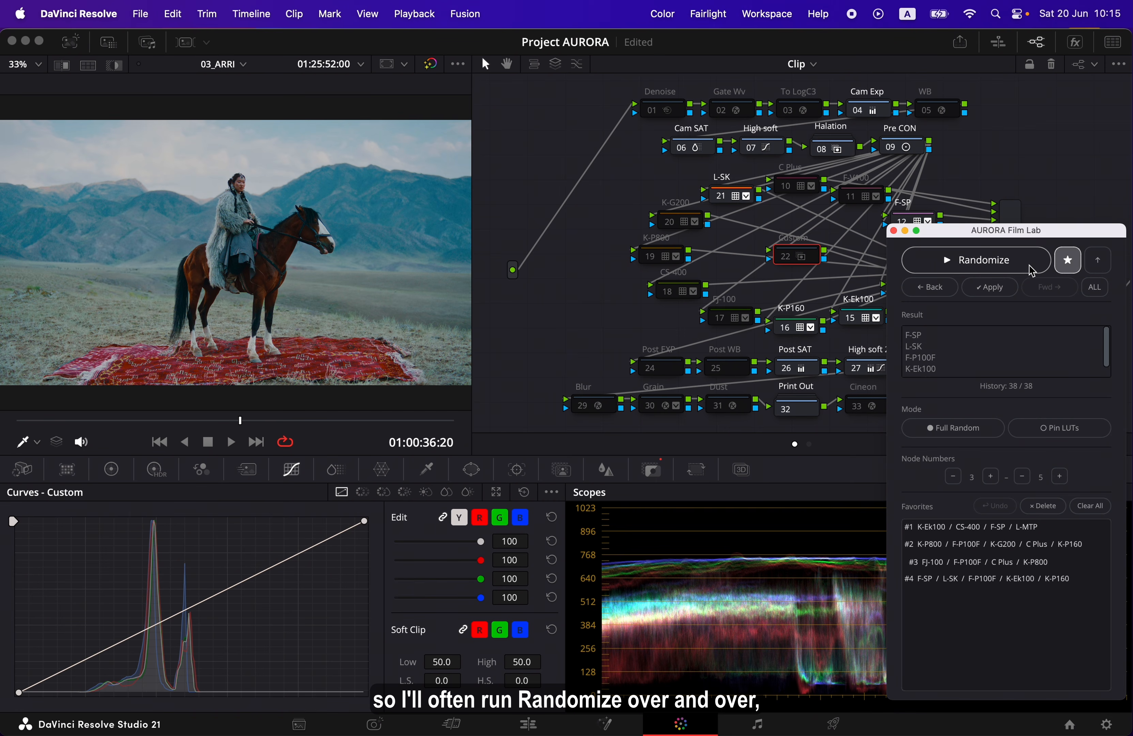
click(1029, 269)
click(1028, 269)
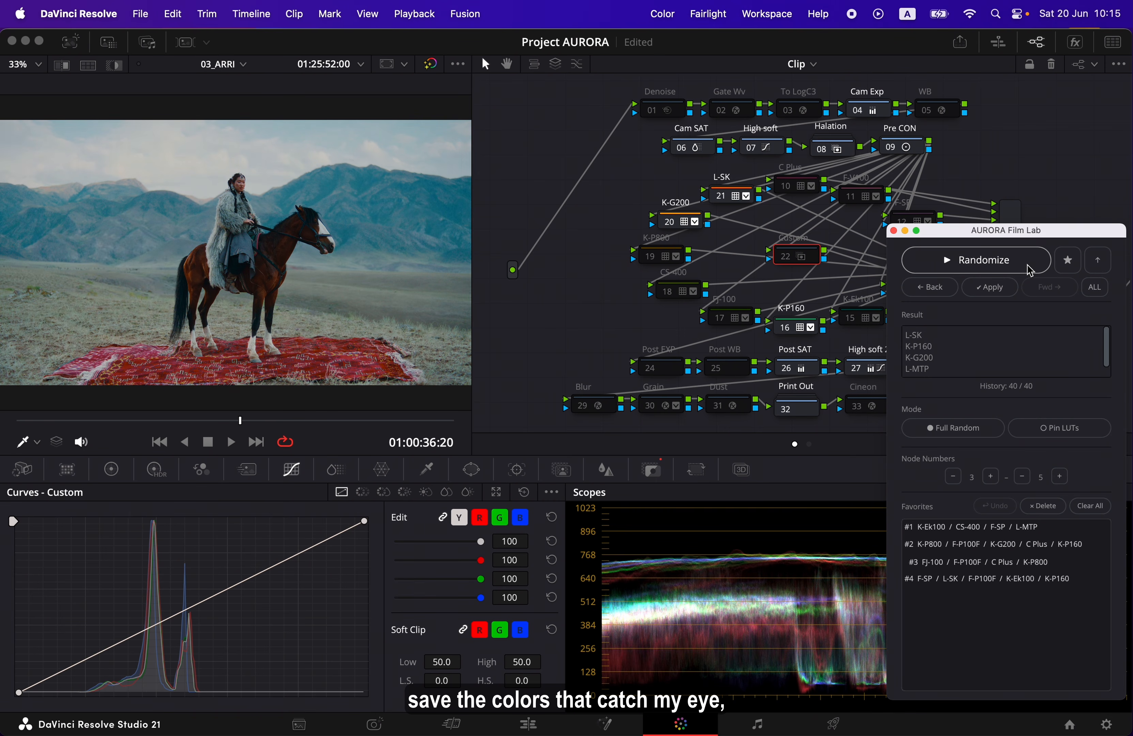
click(1028, 269)
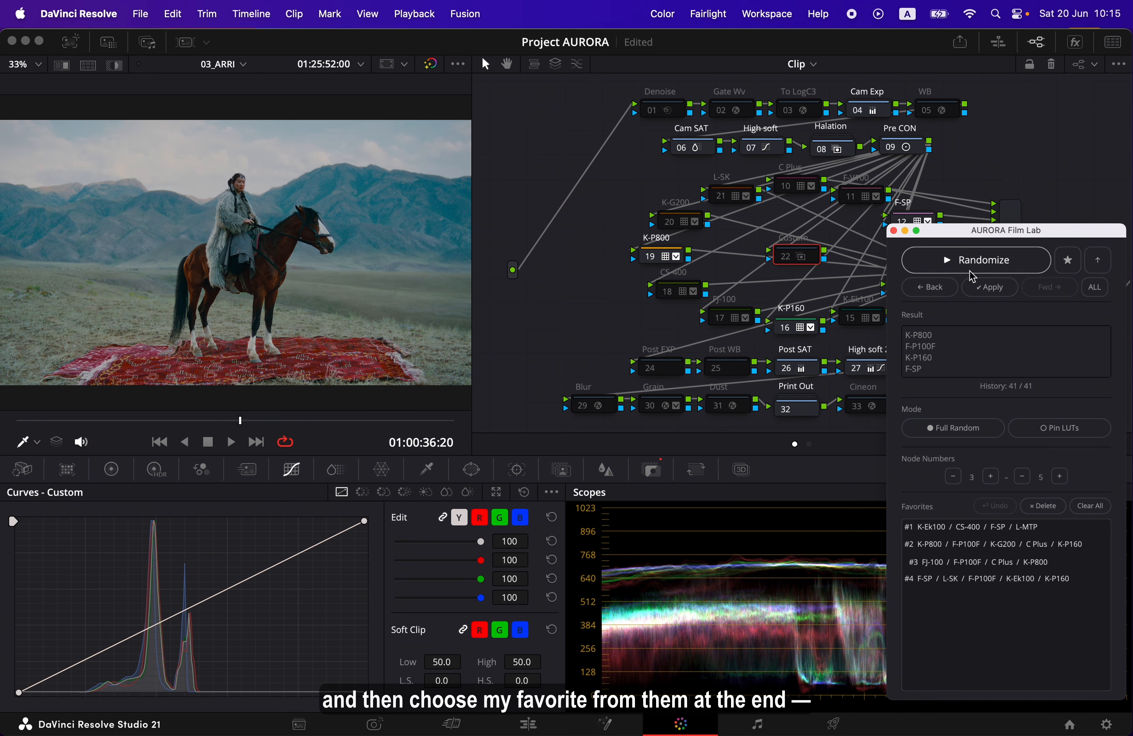
click(978, 262)
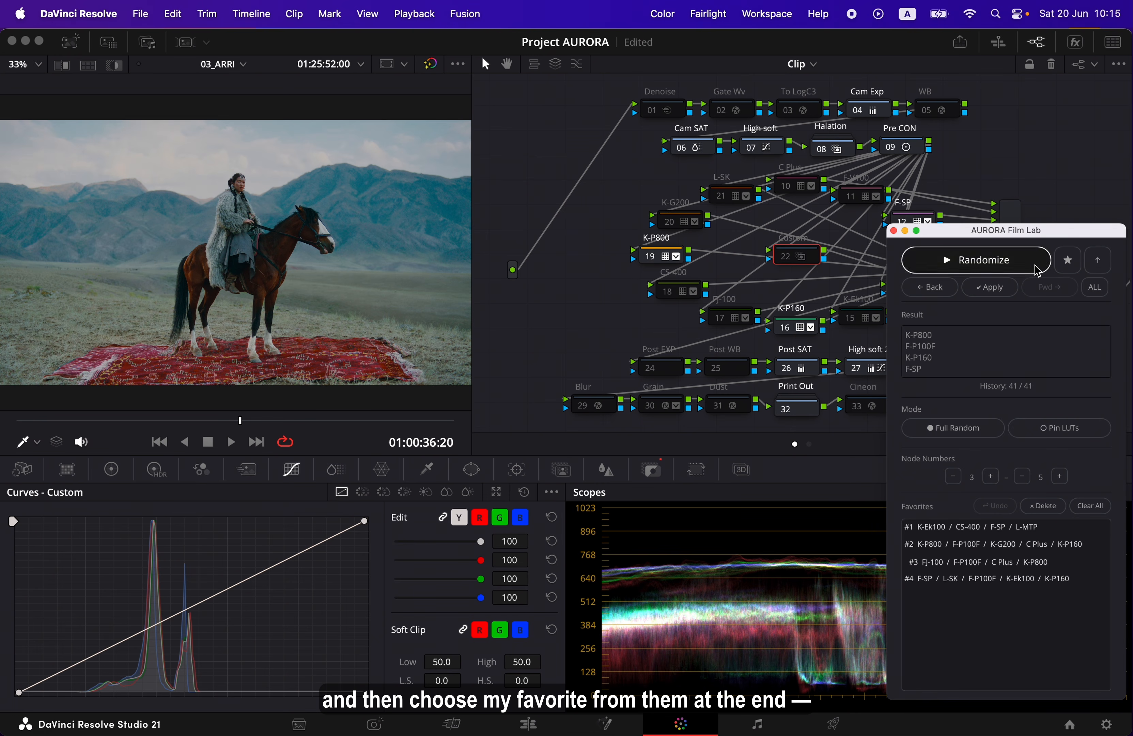
click(1073, 269)
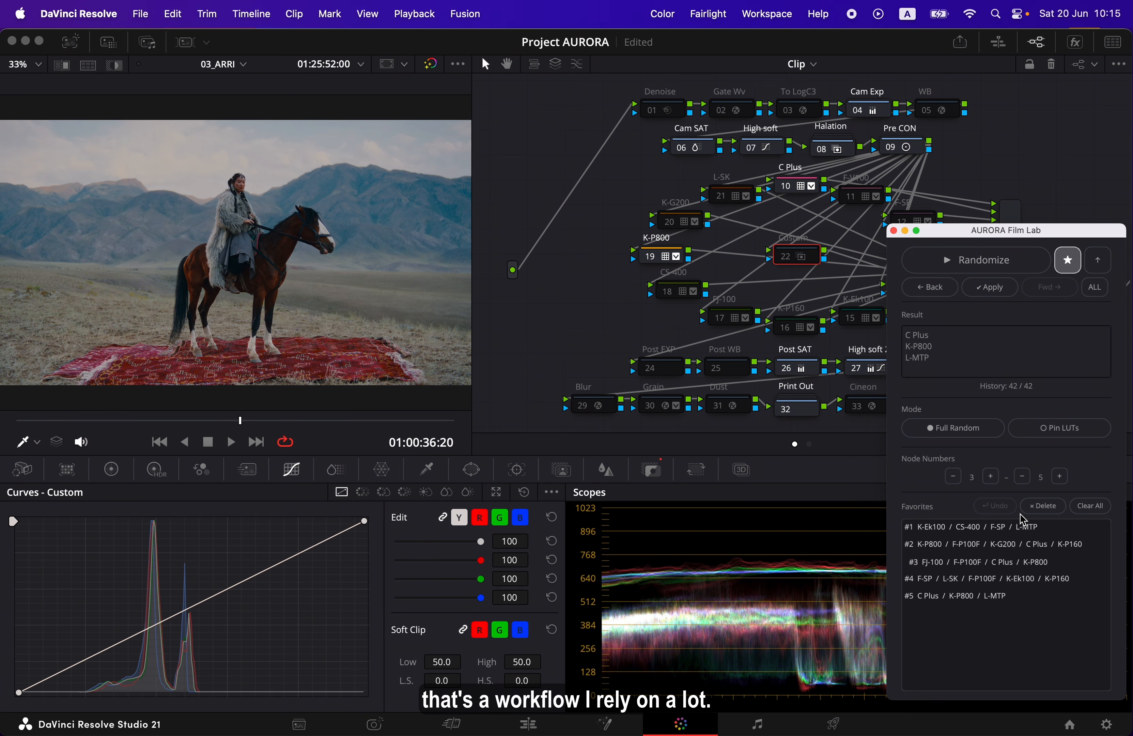
Recall a few saved combinations, delete favorite #5 and clear the entire Favorites list
click(995, 583)
click(996, 565)
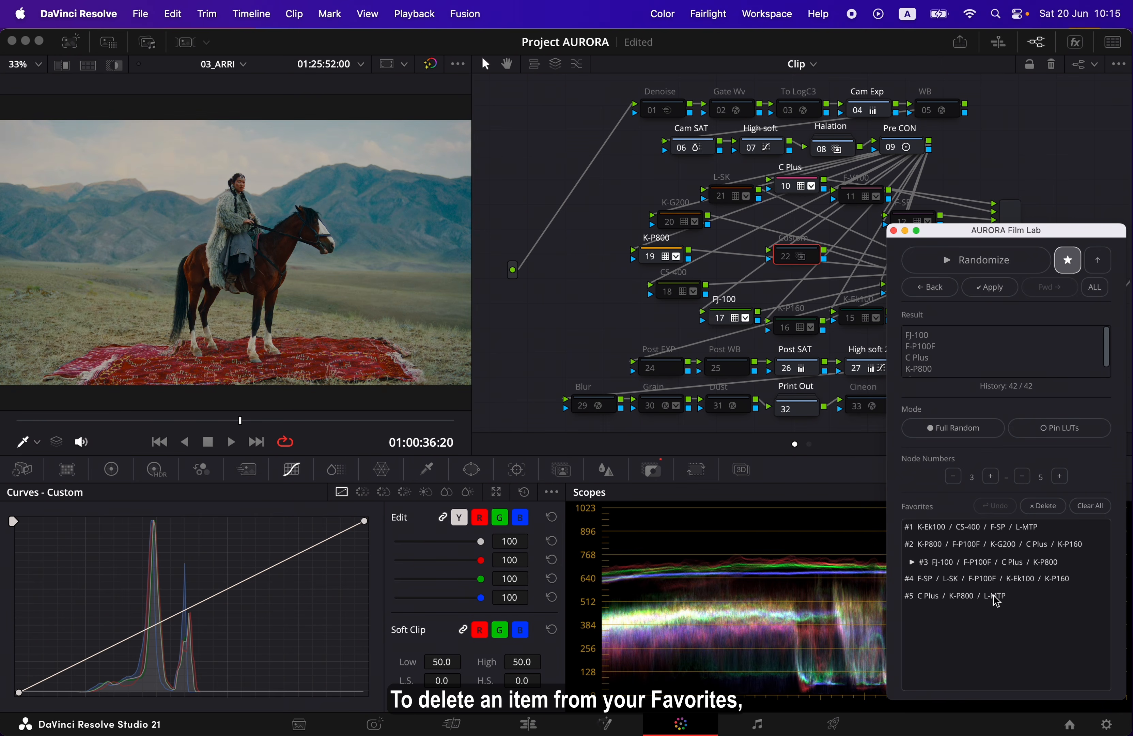
click(996, 597)
click(1043, 506)
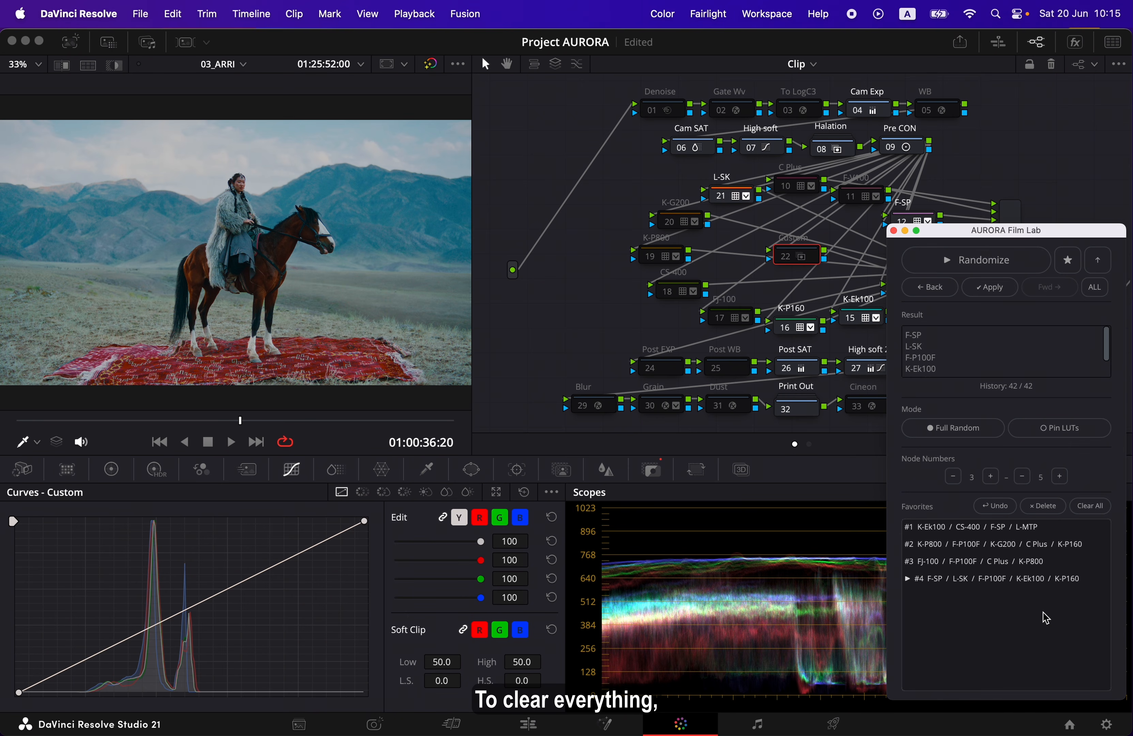
click(1100, 508)
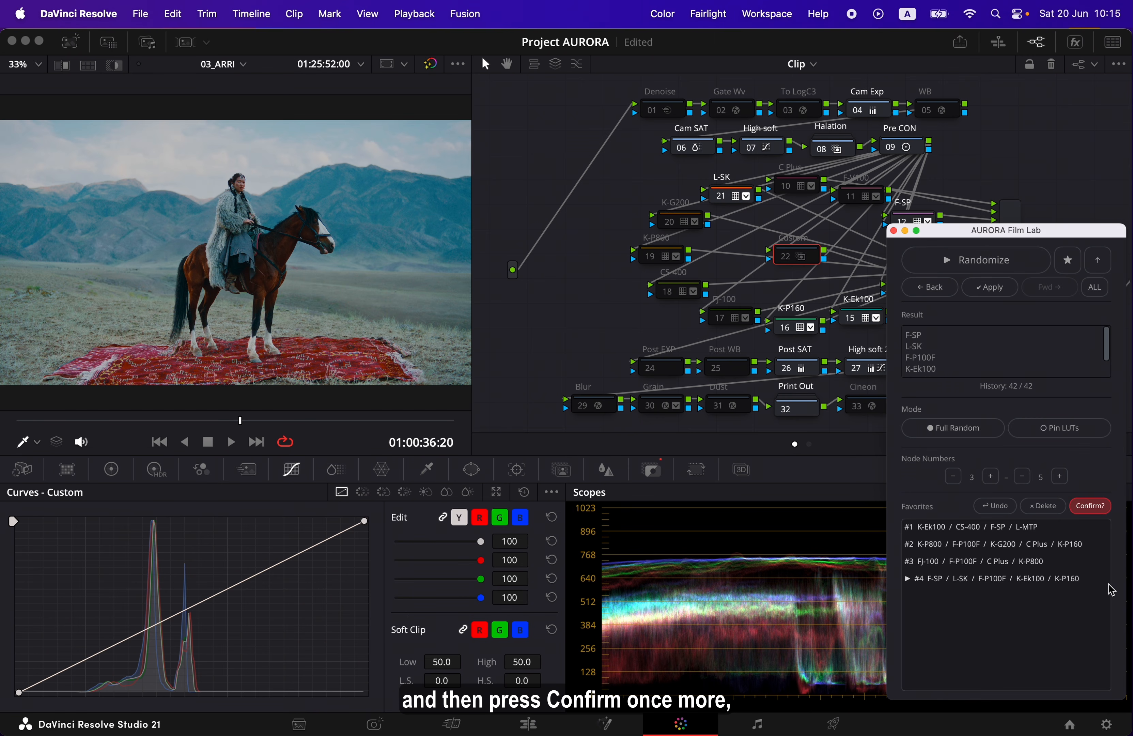
click(1104, 510)
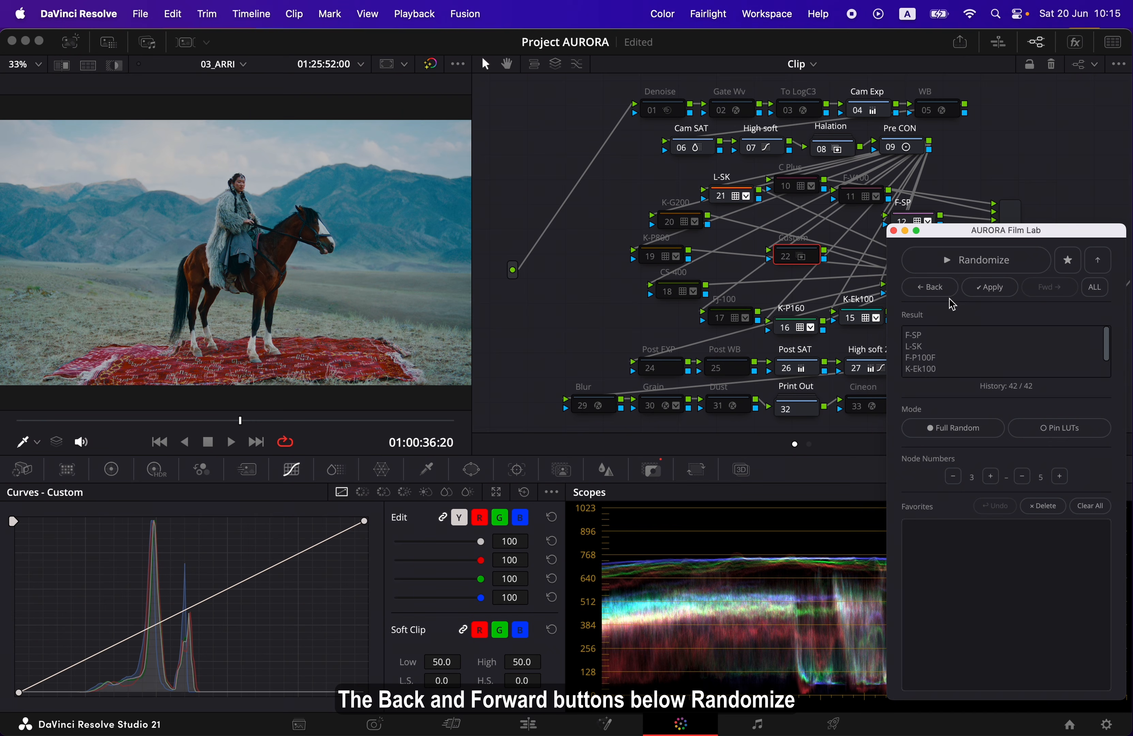
Randomize the current clip's LUTs three more times in Full Random mode
click(1022, 268)
click(1022, 268)
click(1022, 267)
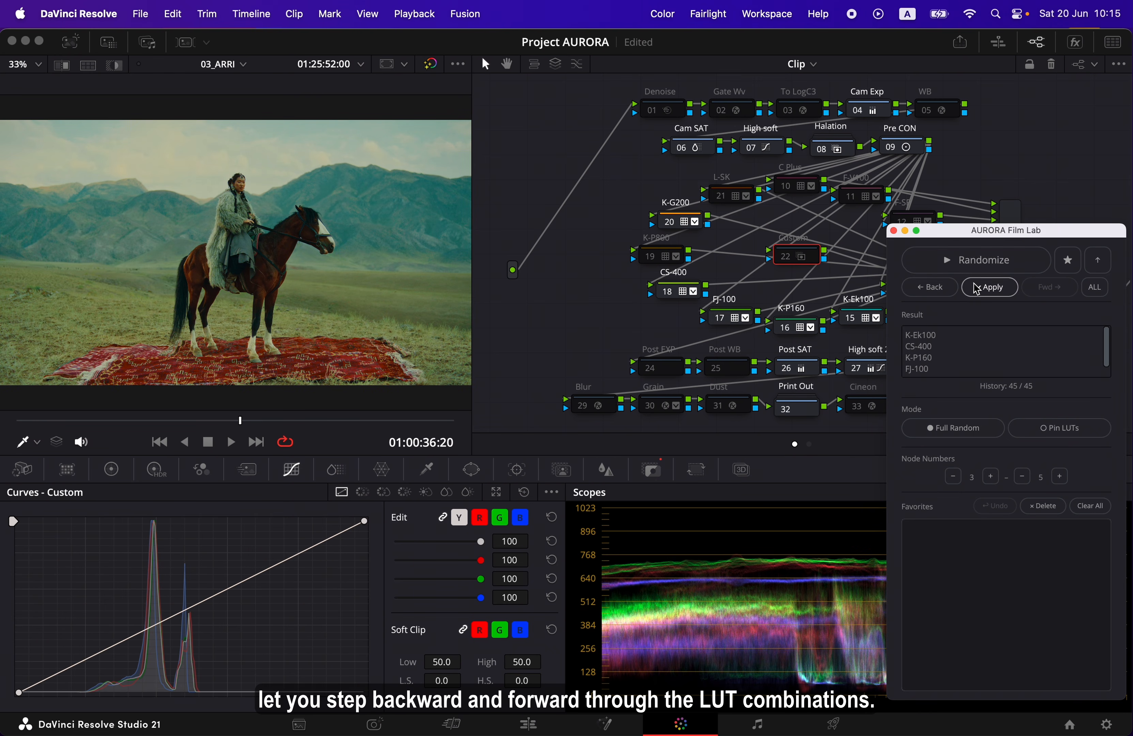
Step backward and forward through the LUT combination history, ending on the combination just before the latest one
click(929, 287)
click(929, 287)
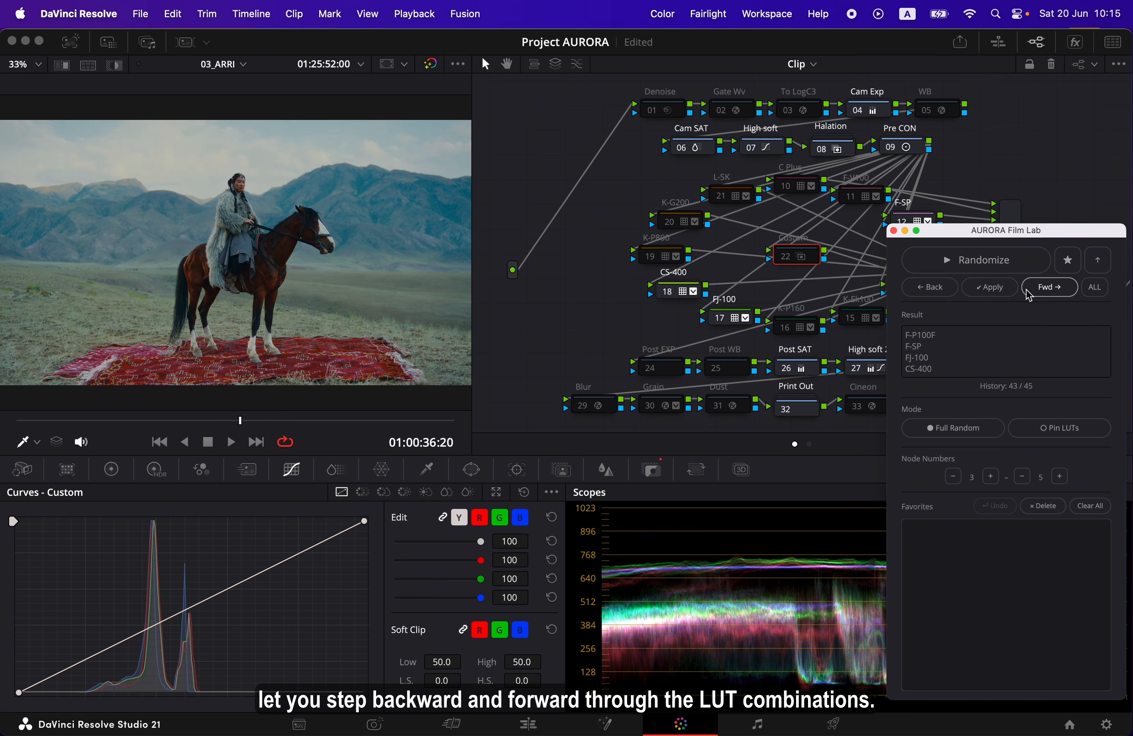
click(1029, 292)
click(930, 288)
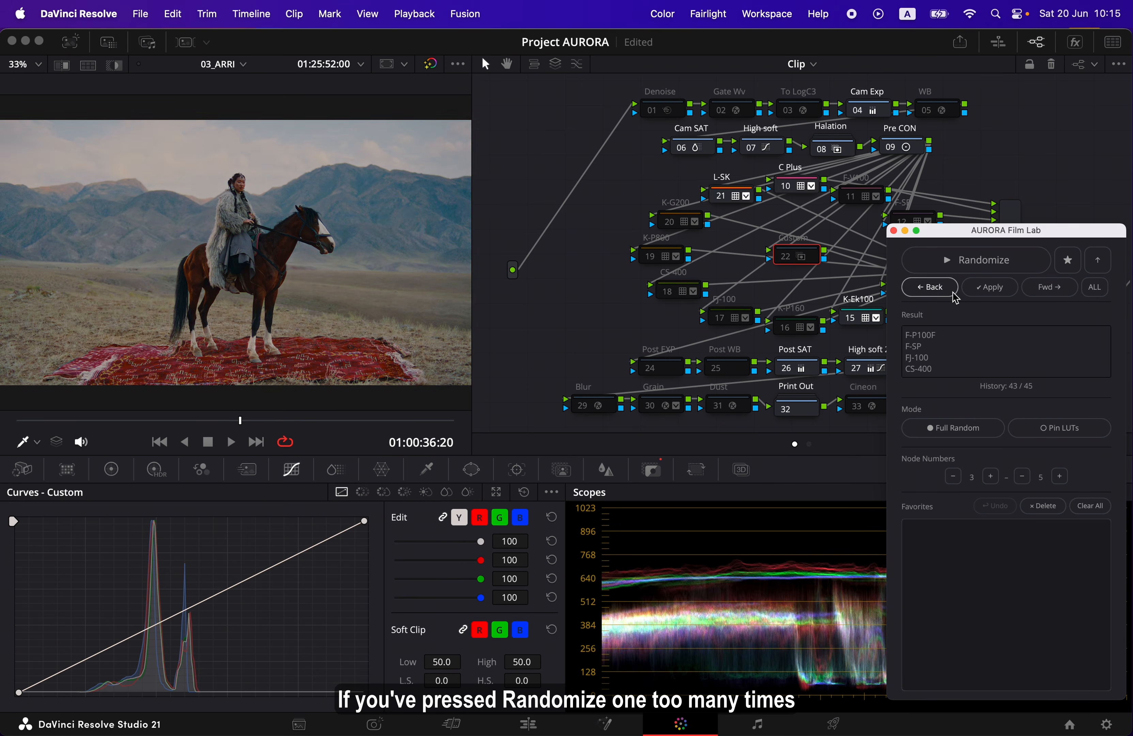
click(1049, 287)
click(1049, 287)
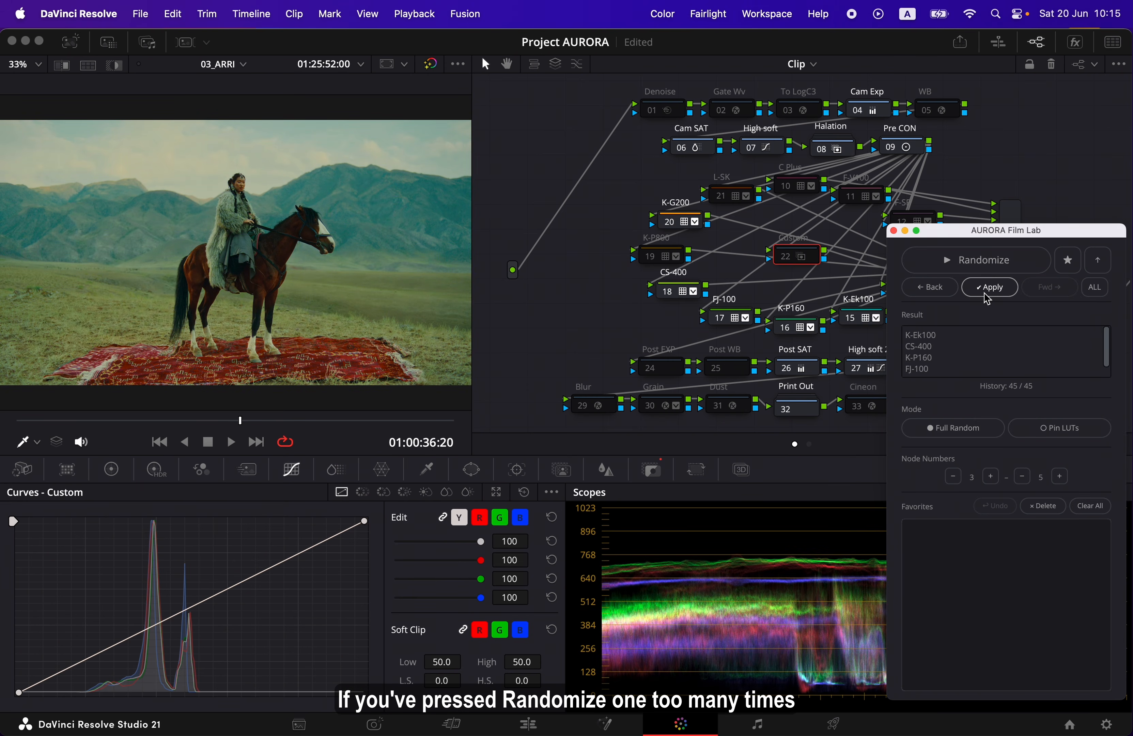
click(929, 287)
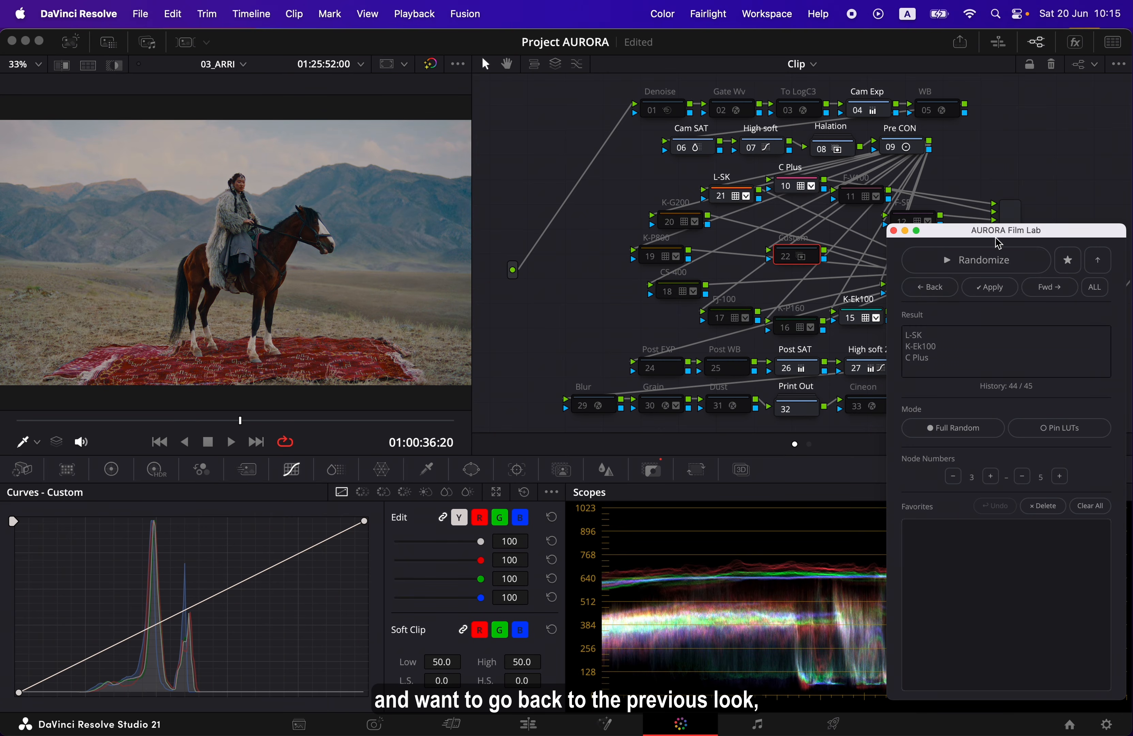
Move the AURORA Film Lab window down, go back further in the LUT history and apply the recalled combination
drag(997, 243, 999, 267)
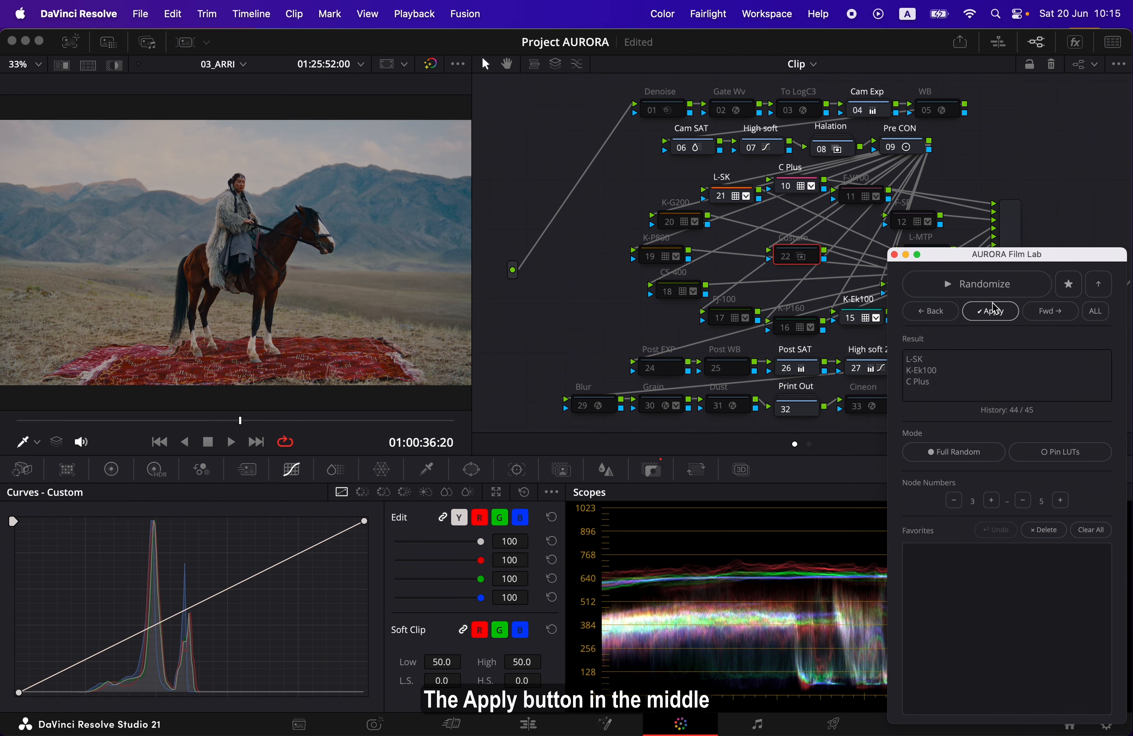
click(956, 312)
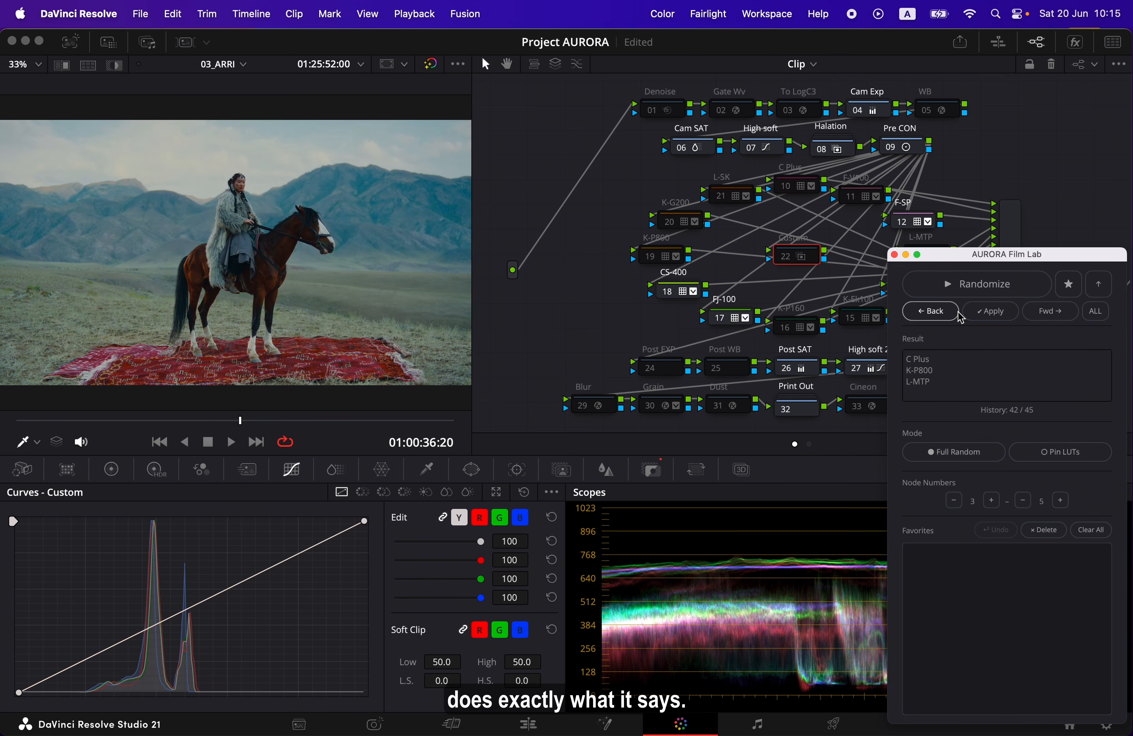
click(1010, 319)
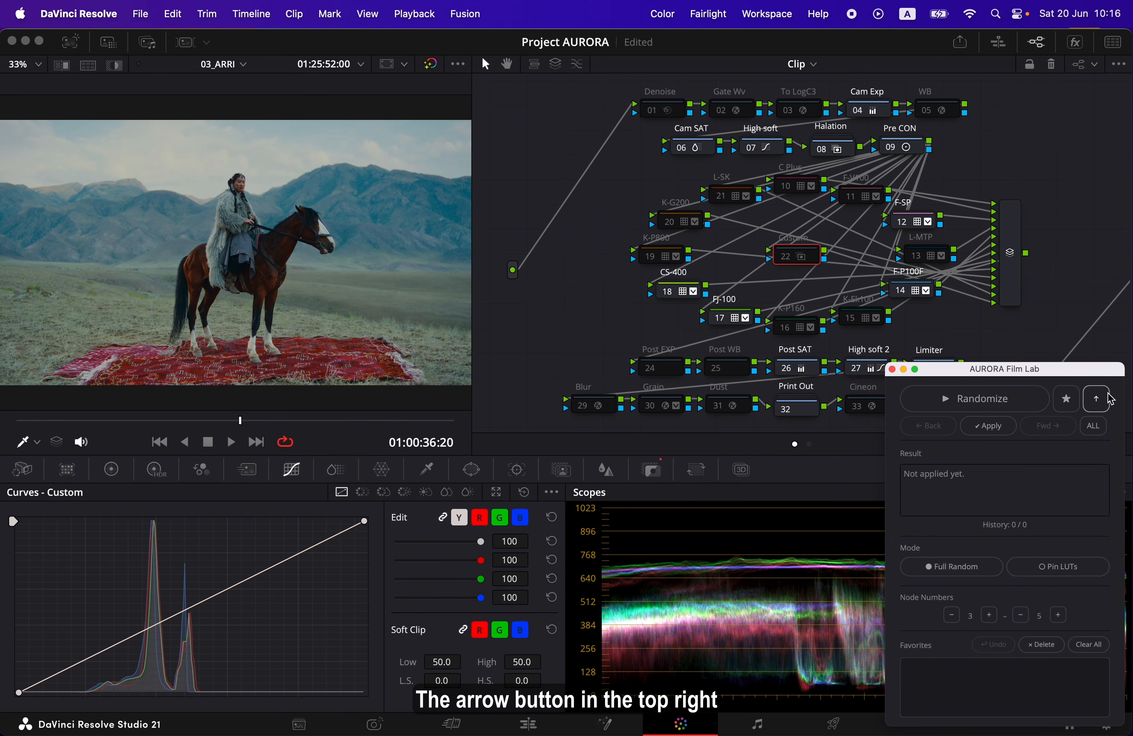
Shrink and expand the AURORA Film Lab window several times, leaving it in its compact form
click(1108, 400)
click(1108, 406)
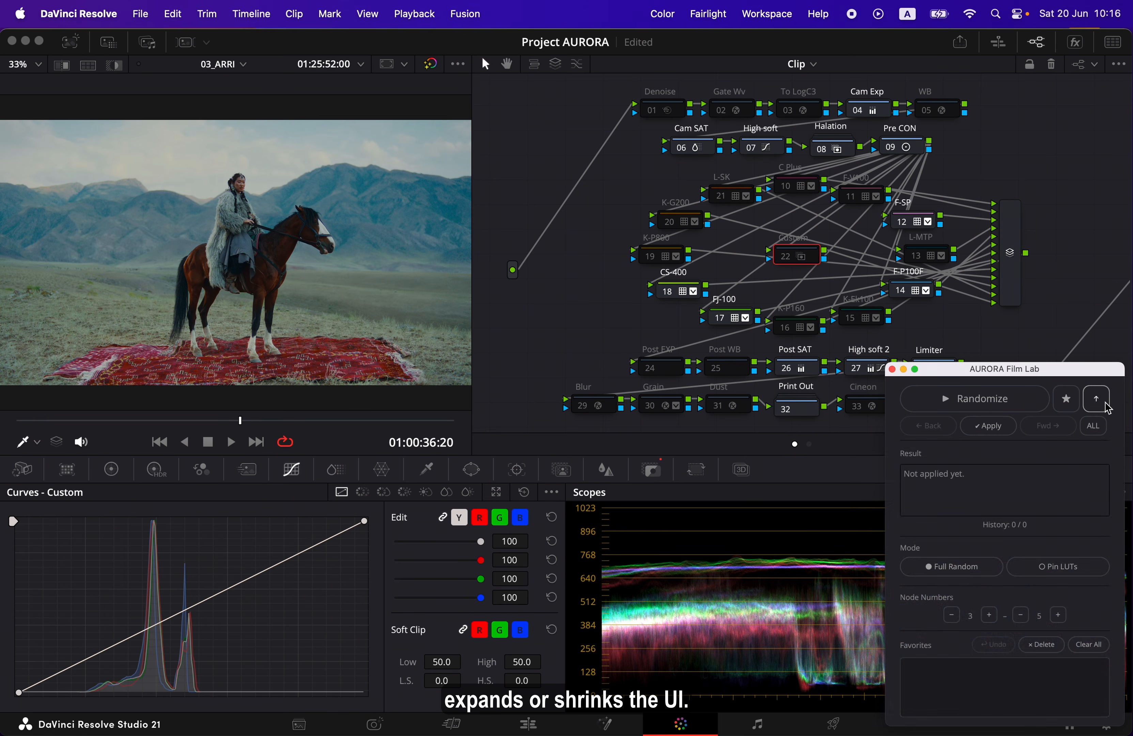
click(1107, 406)
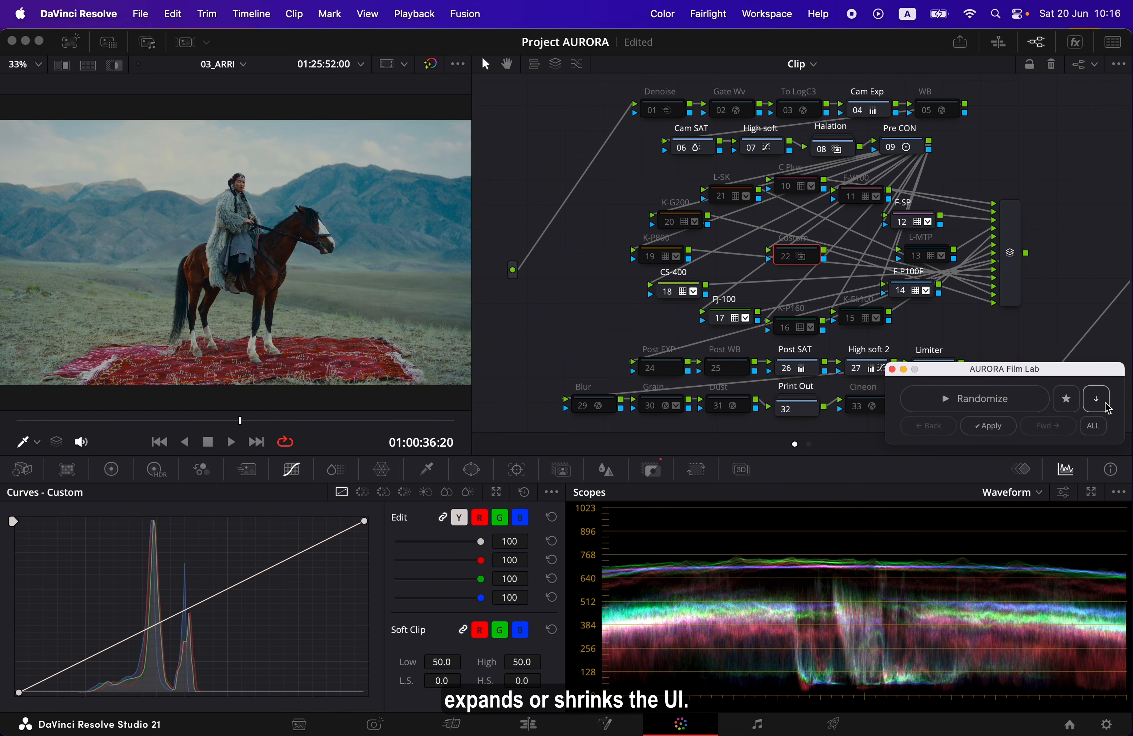
click(1107, 406)
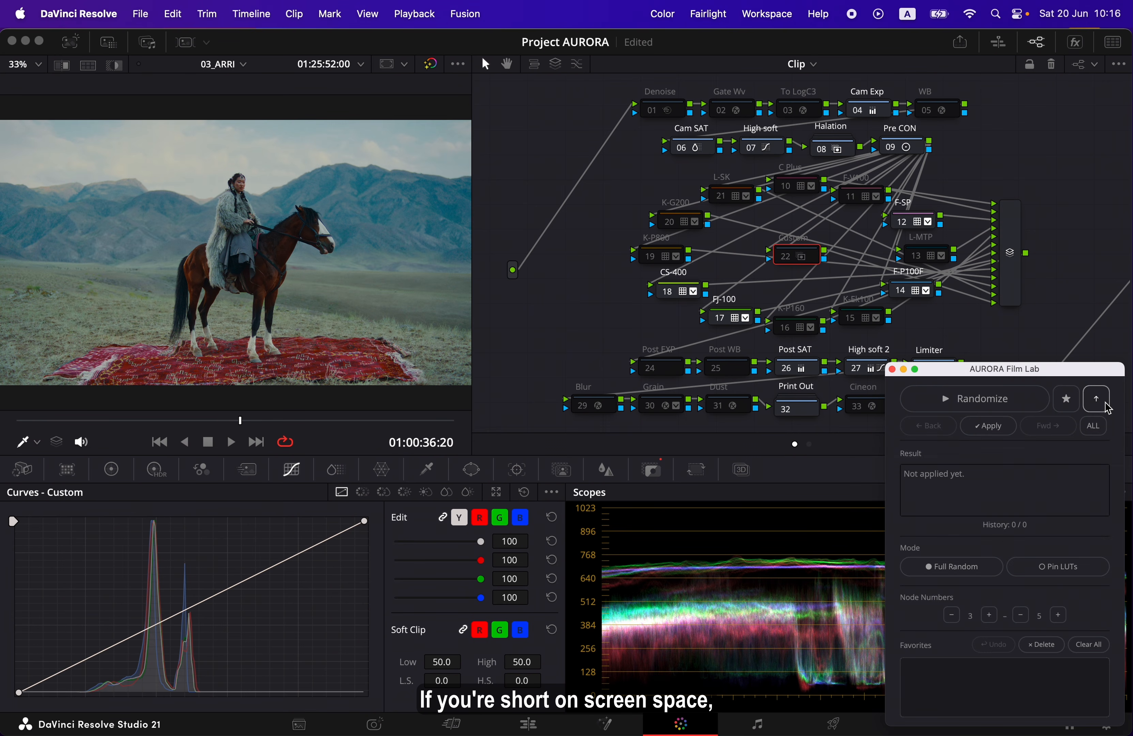
click(1107, 406)
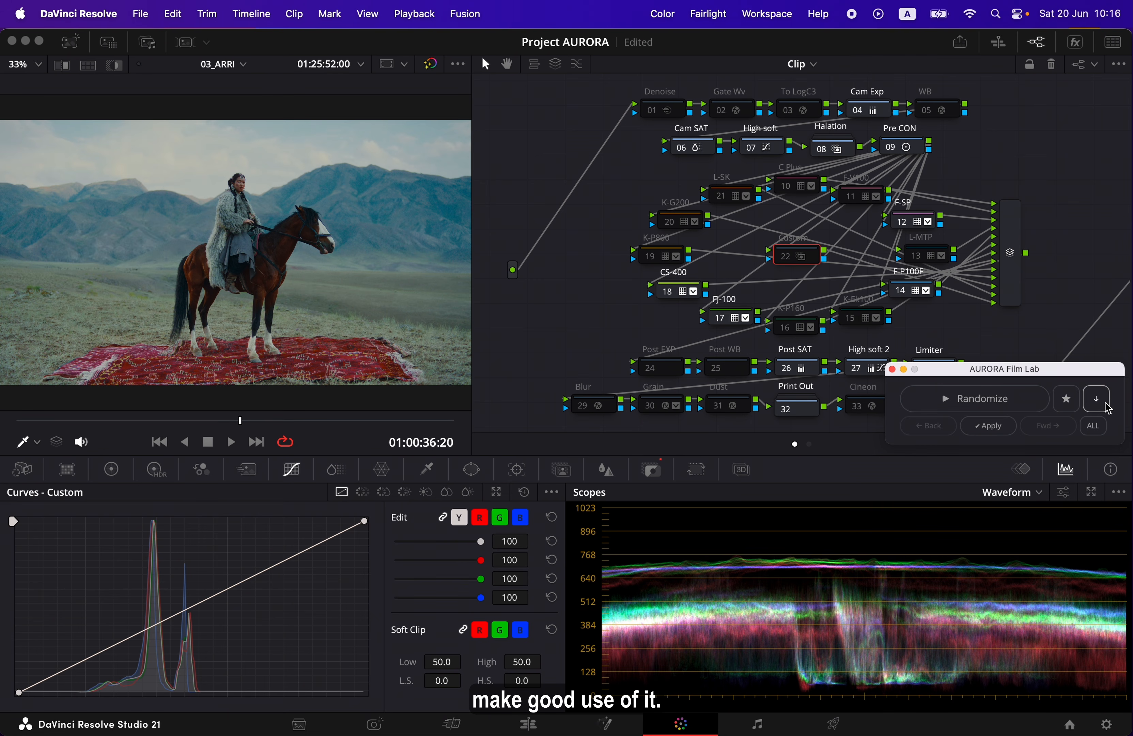
Expand the AURORA Film Lab window and display the clip full screen with the floating window active on top
click(1107, 406)
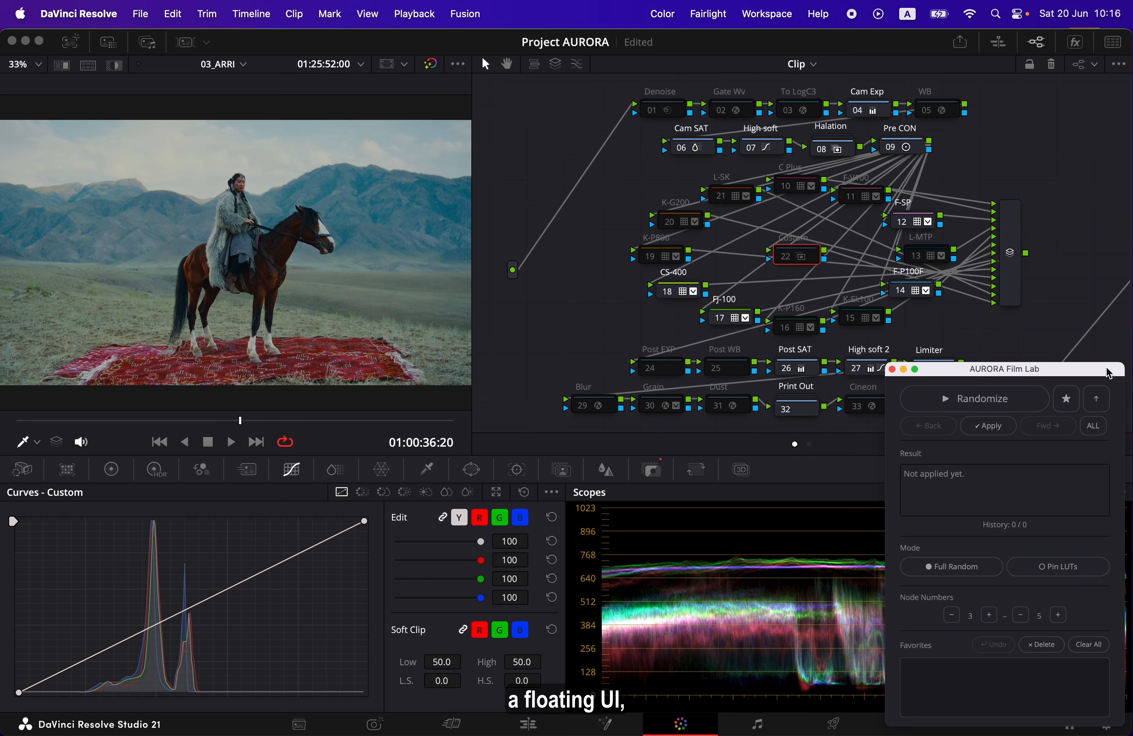
mouse_move(1108, 373)
mouse_down()
mouse_move(1092, 366)
mouse_move(1107, 372)
mouse_up()
key(p)
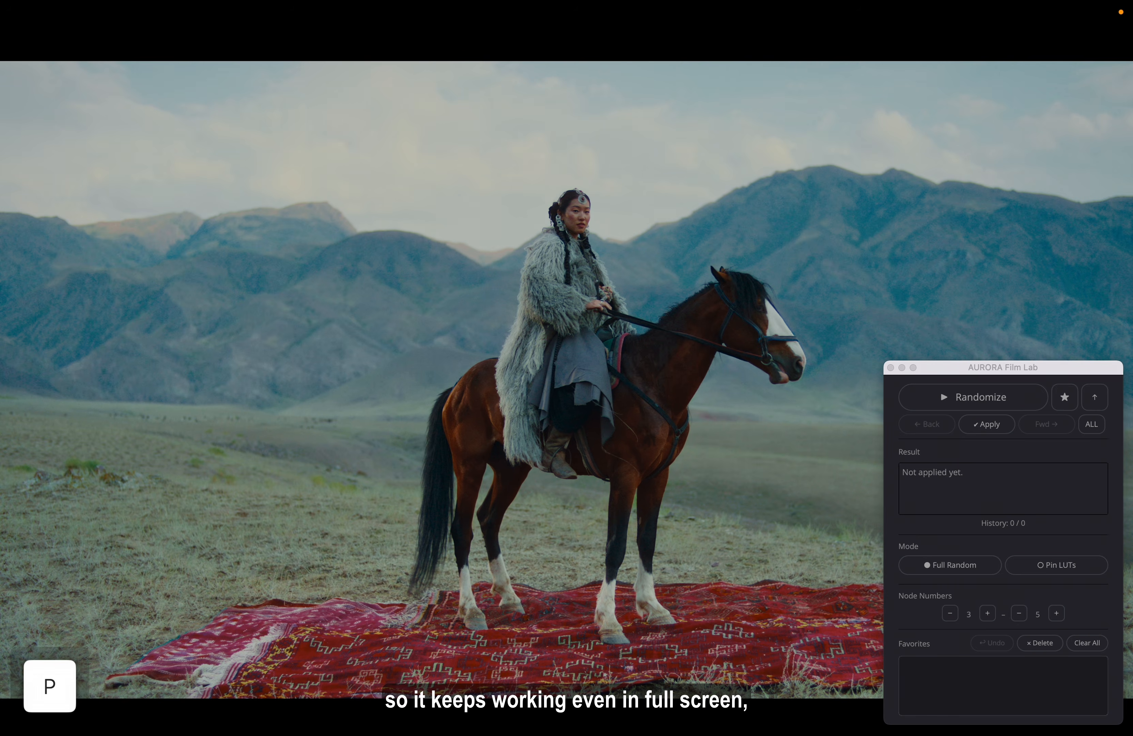
click(1059, 373)
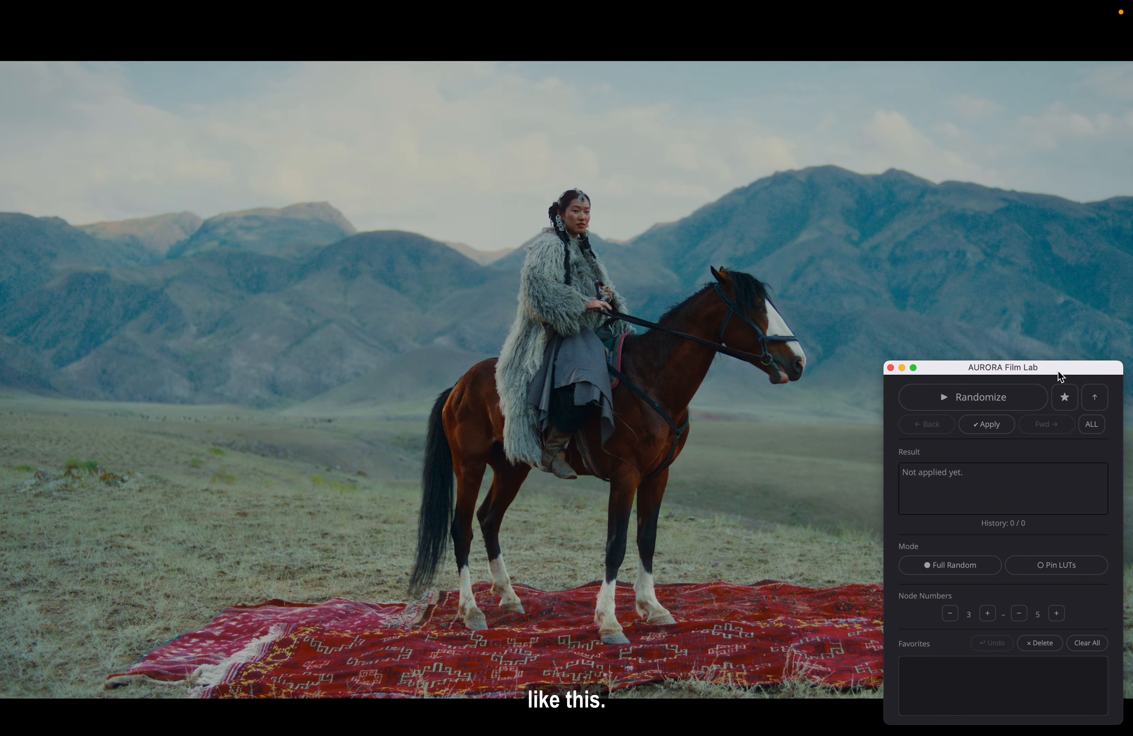
Randomize the clip's LUTs twice in full screen and save the K-P160 / K-P800 / F-V100 combination to the favorites
click(1032, 400)
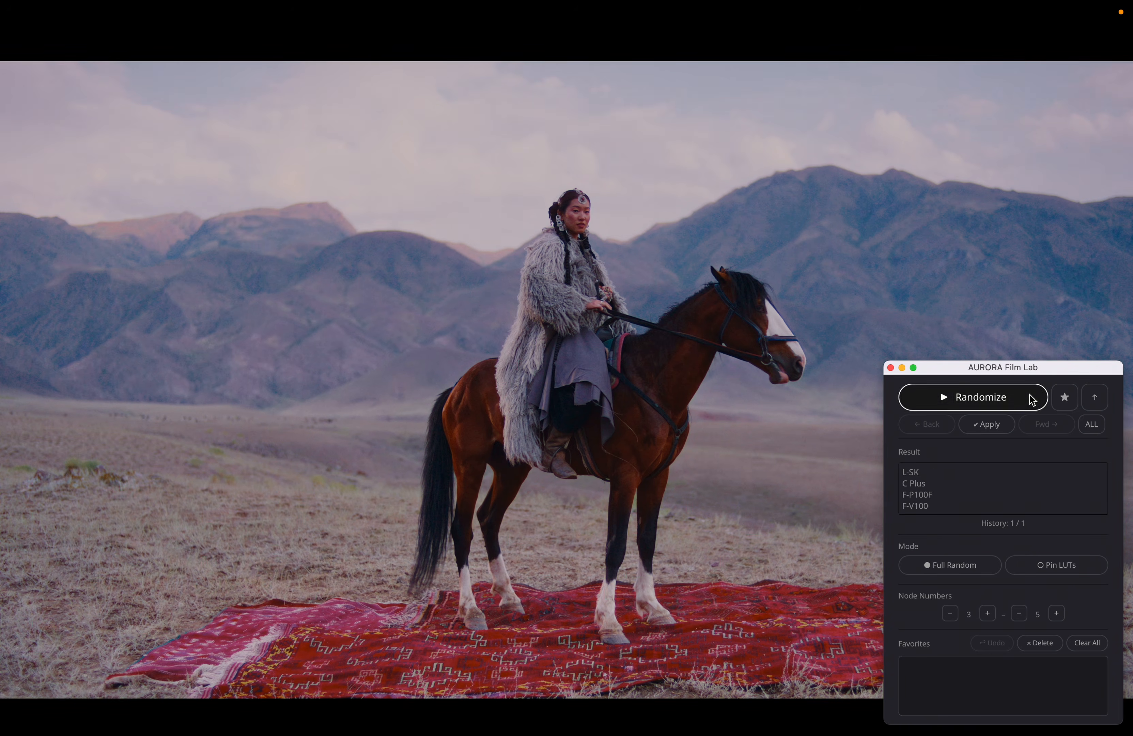
click(1032, 399)
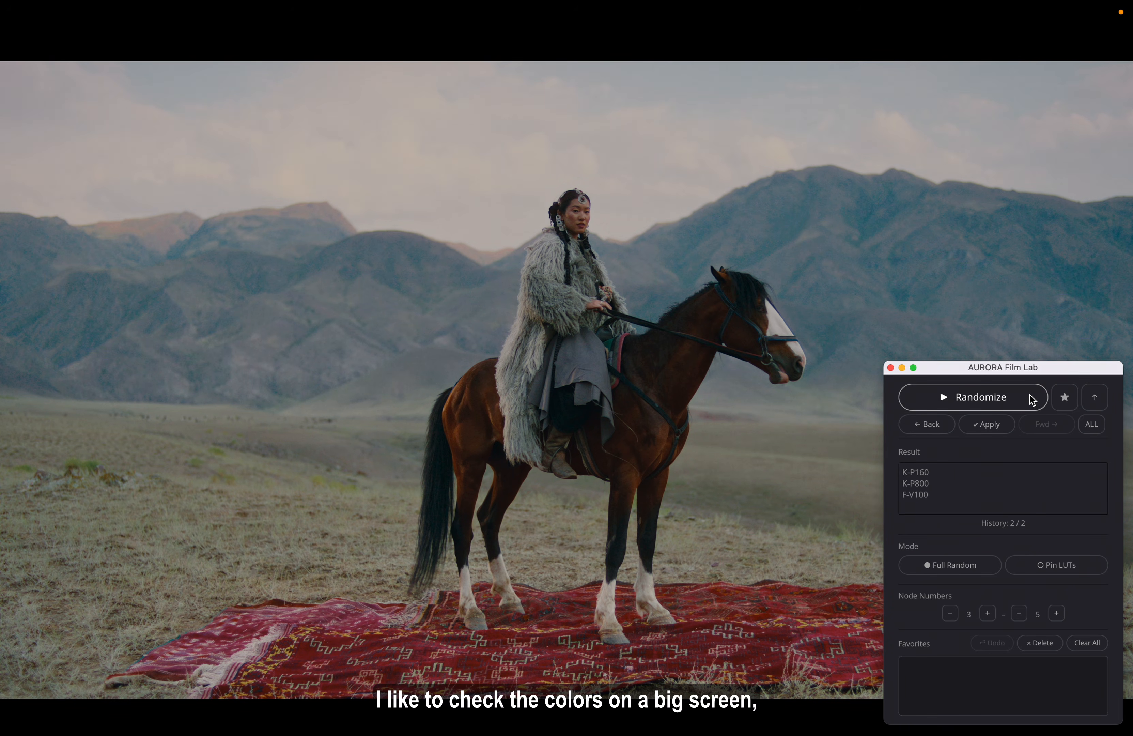
click(1064, 397)
Keep randomizing the LUTs, adding the F-P100F / K-P800 / K-Ek100 and F-SP / FJ-100 / F-P100F combinations to the favorites
click(1030, 404)
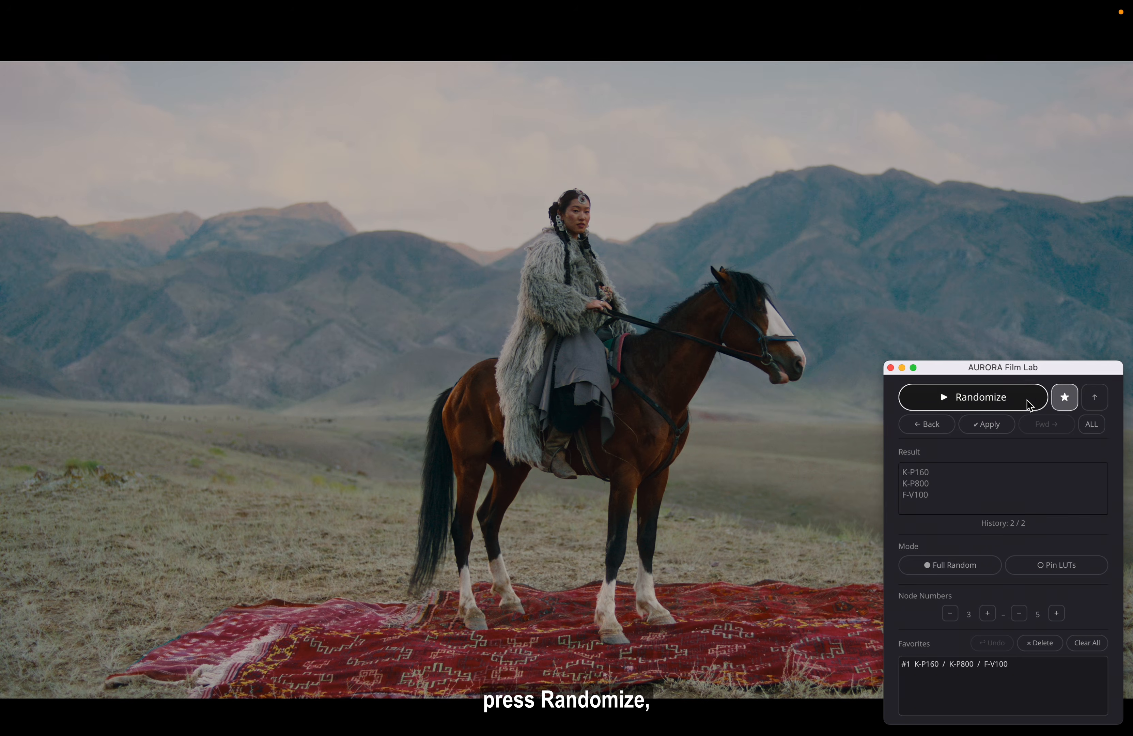
click(1030, 404)
click(1025, 400)
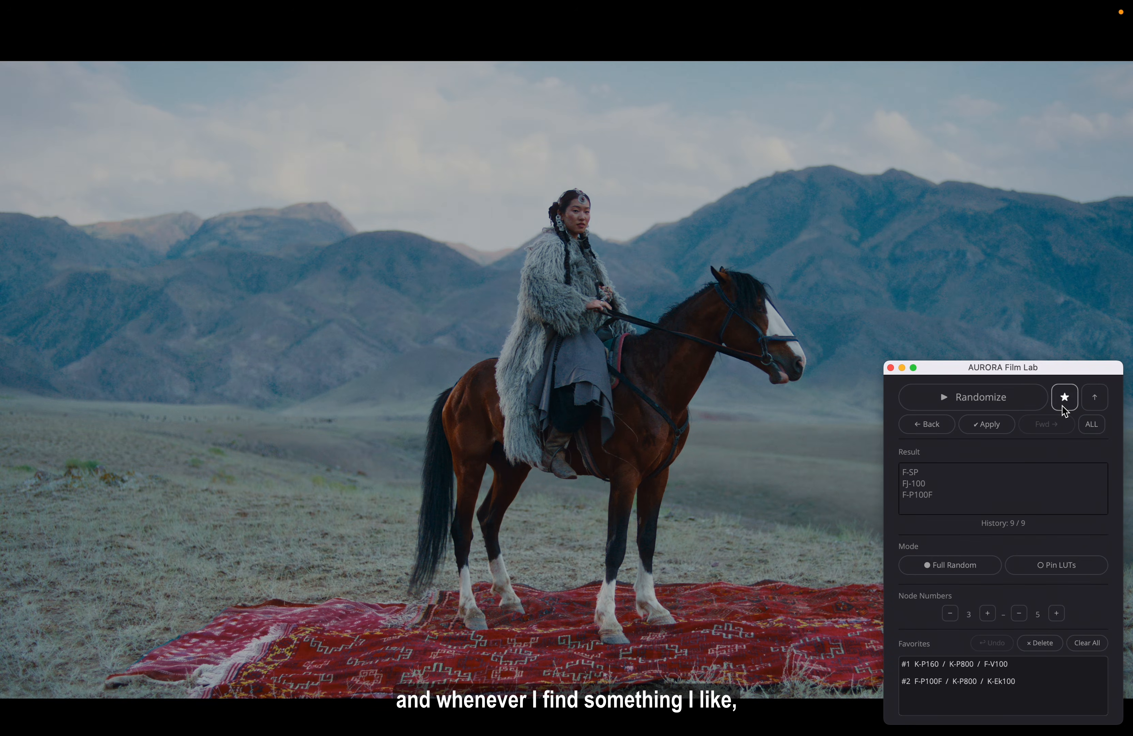
click(1062, 405)
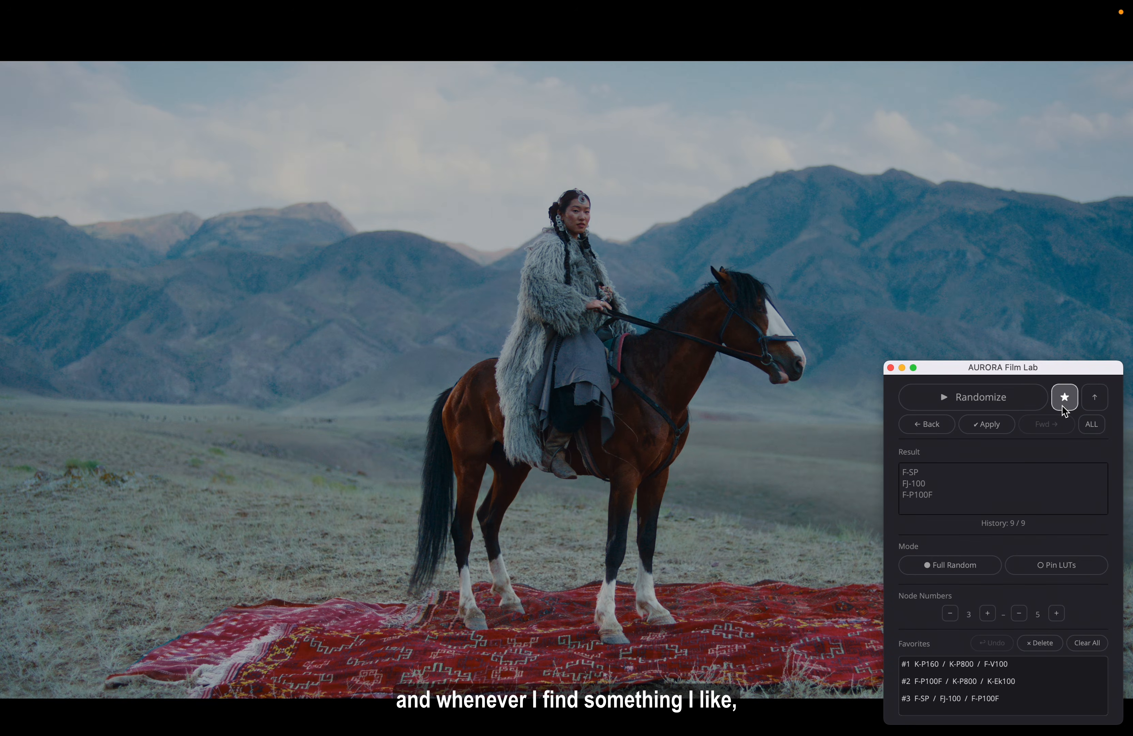
click(1094, 397)
click(1038, 406)
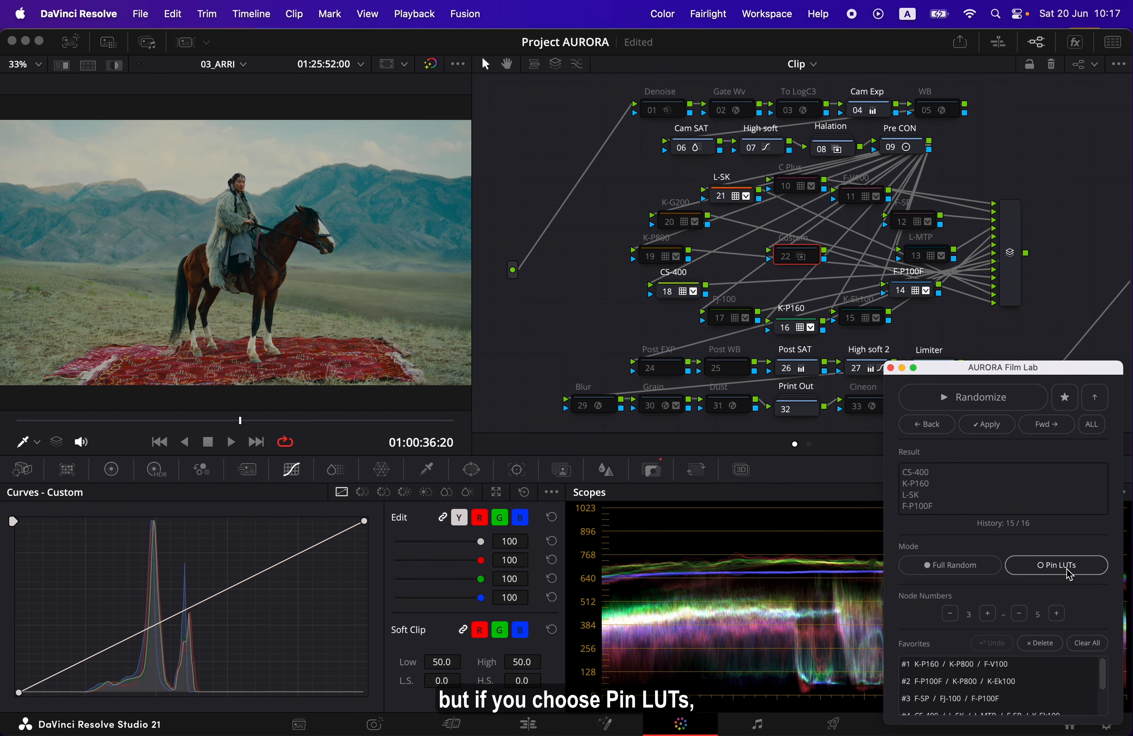
Switch the mode to Pin LUTs with F-P100F and K-Ek100 pinned
click(1094, 567)
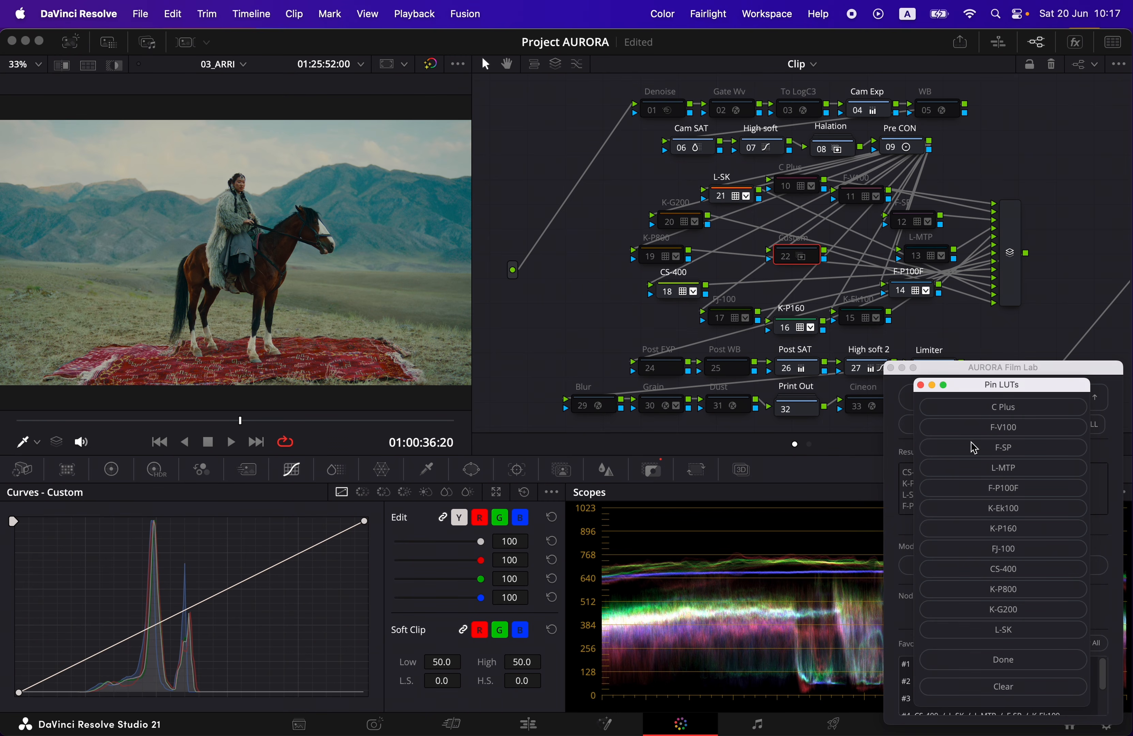
click(1027, 488)
click(1025, 514)
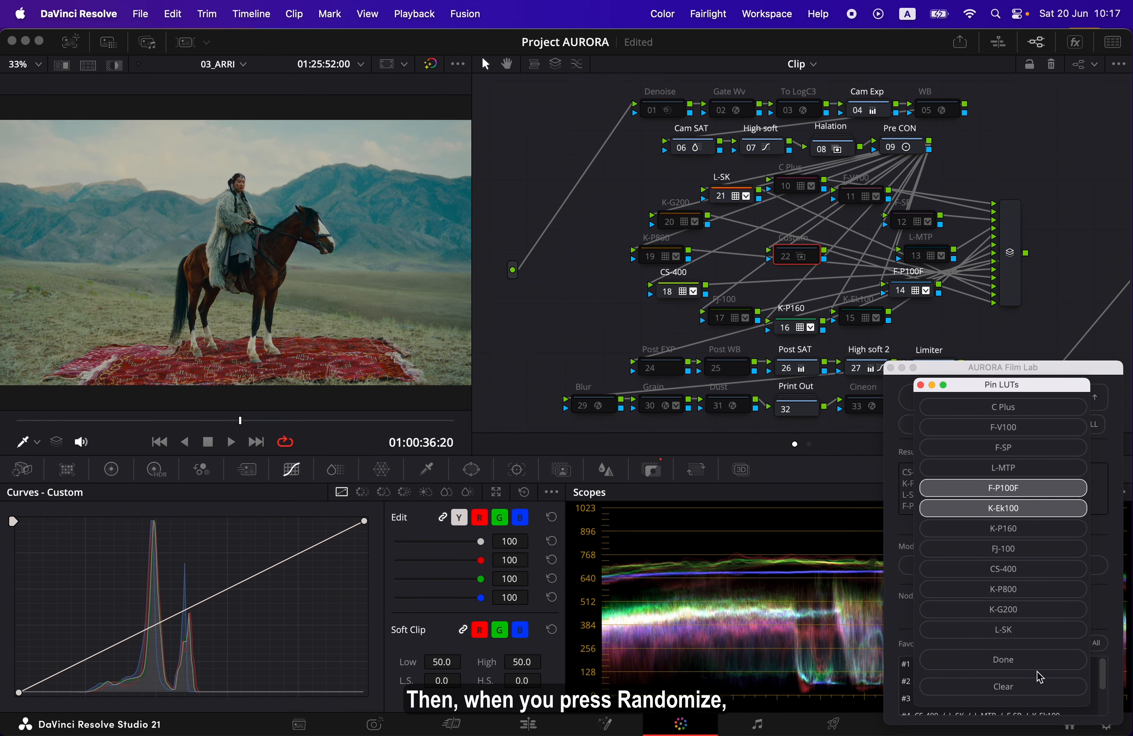
click(1044, 662)
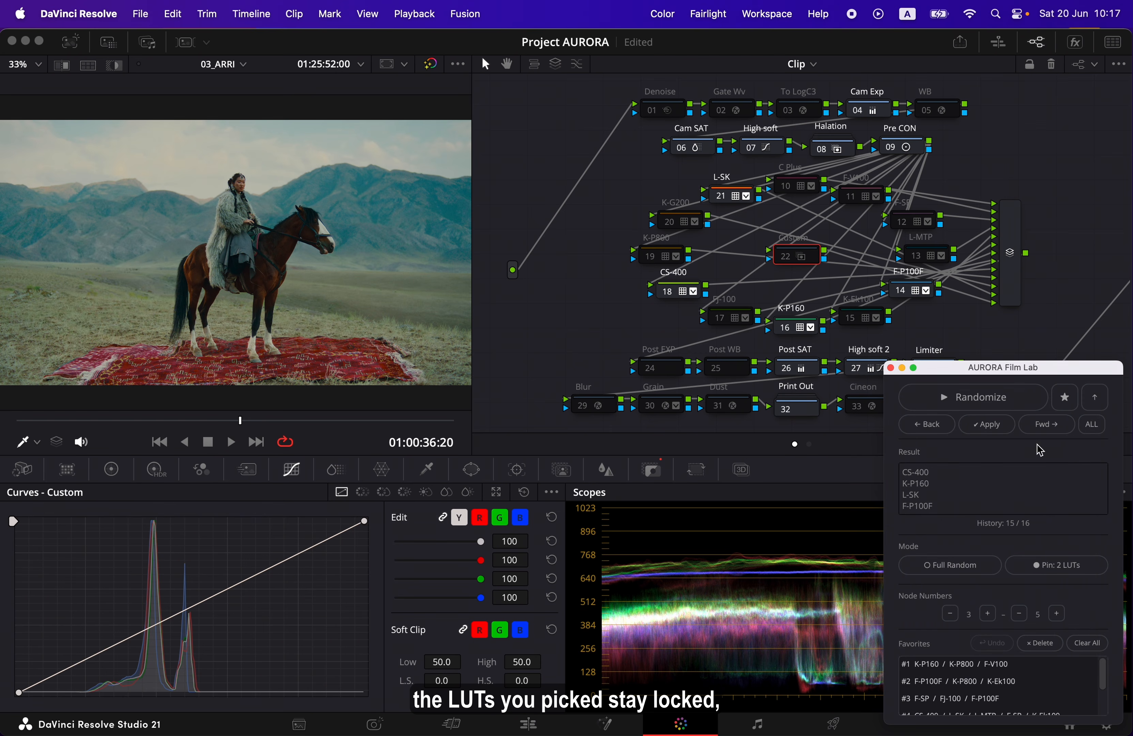
Randomize repeatedly with the two LUTs pinned and add the combination with FJ-100 and C Plus to the favorites
click(1027, 400)
click(1027, 401)
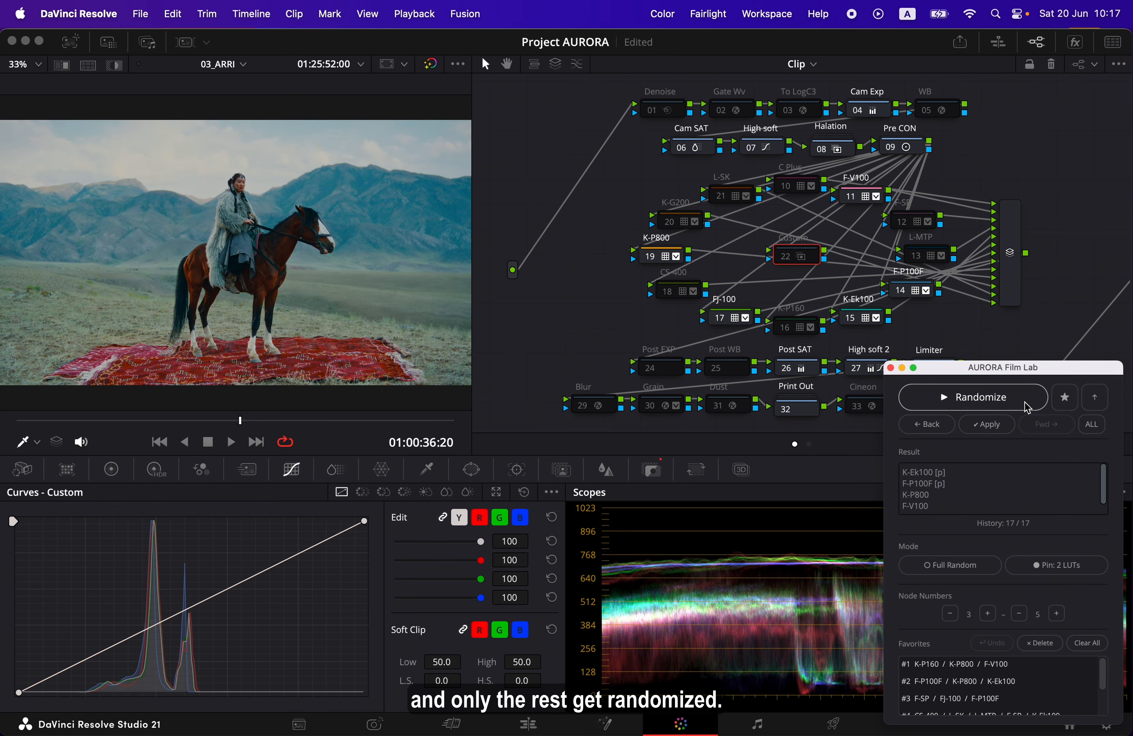
click(1026, 403)
click(1026, 404)
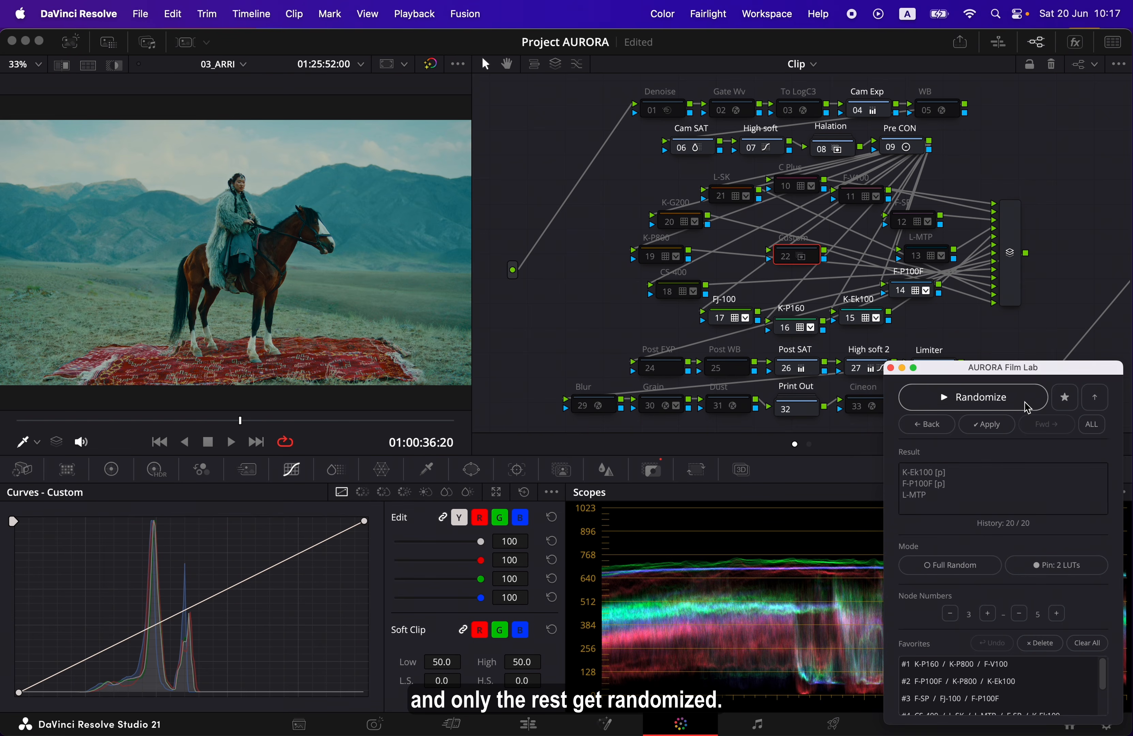
click(1026, 404)
click(1026, 404)
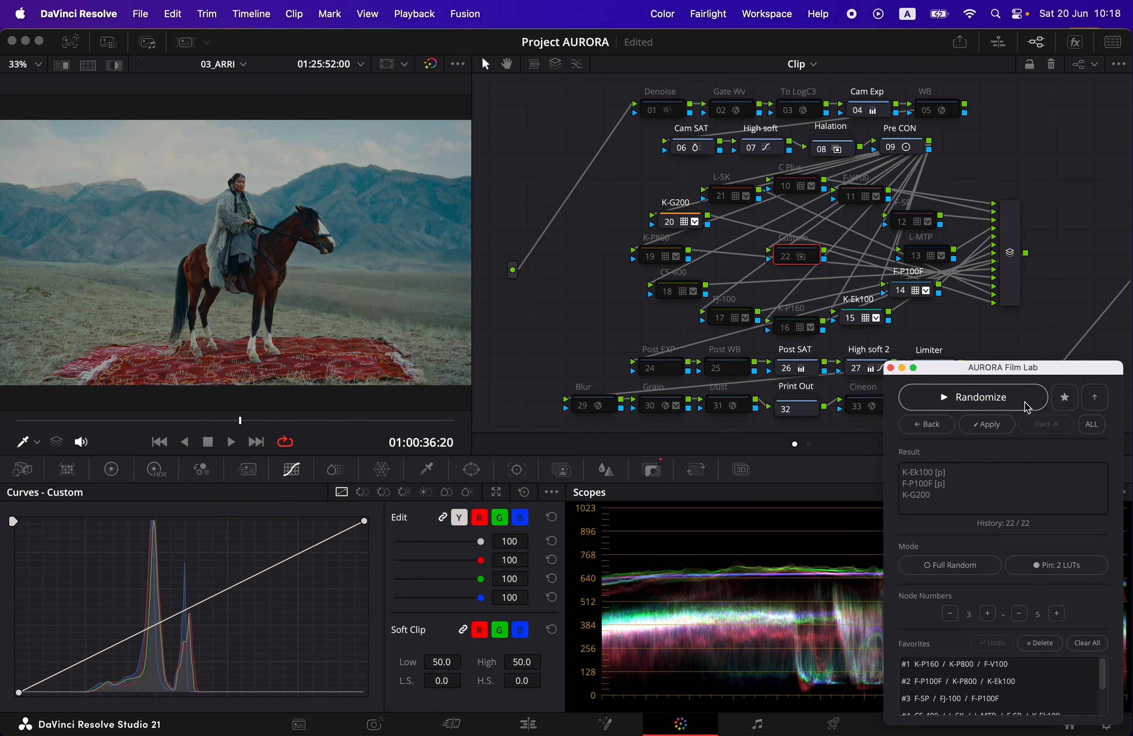
click(1026, 404)
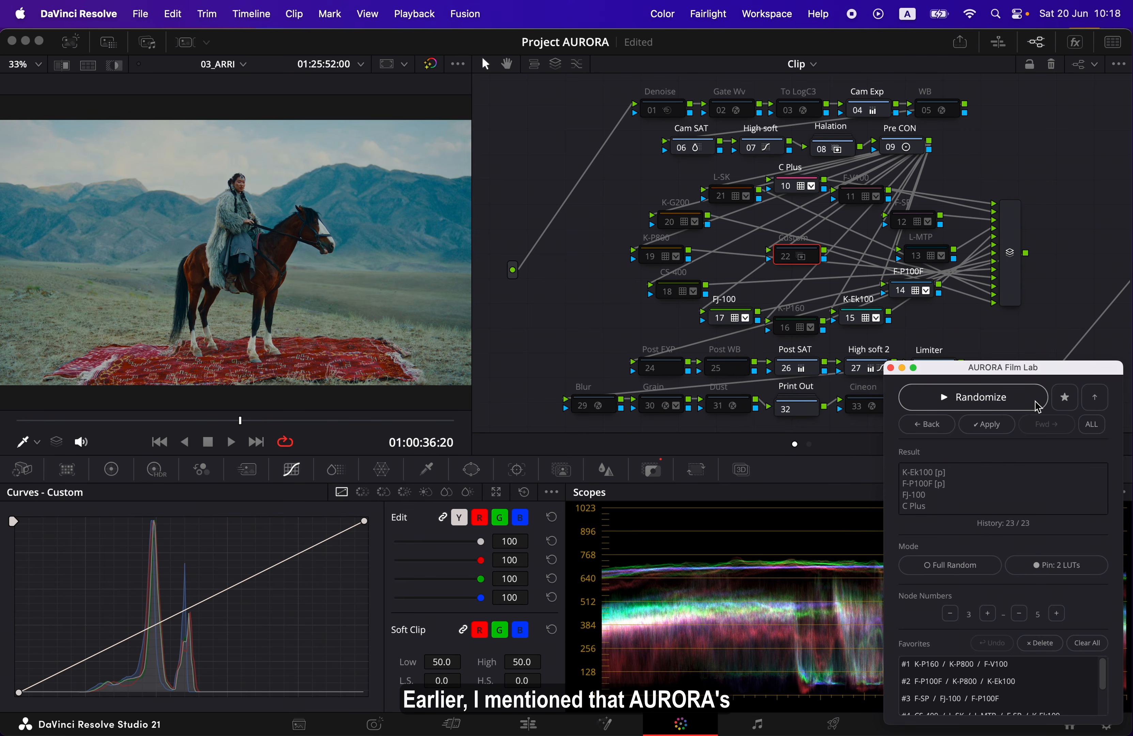
click(1063, 401)
Randomize the unpinned LUTs several more times, ending on the combination with F-SP and L-MTP
click(1016, 404)
click(1017, 404)
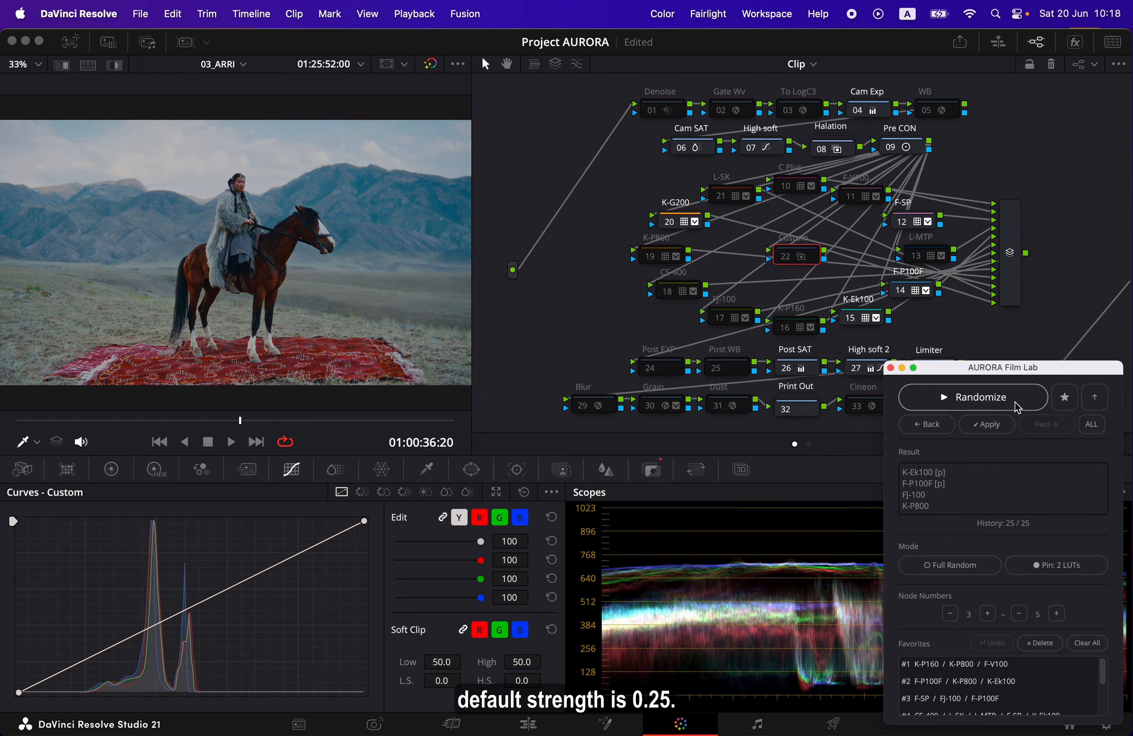
click(1016, 403)
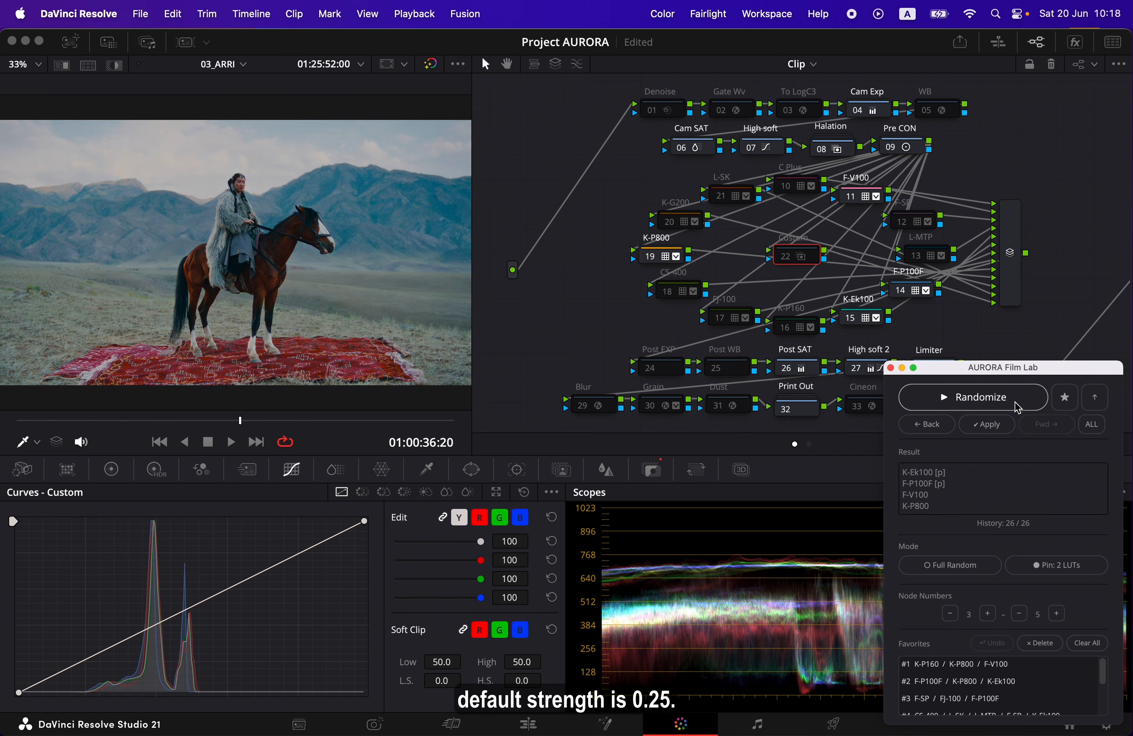
click(1017, 403)
click(1016, 404)
click(1017, 404)
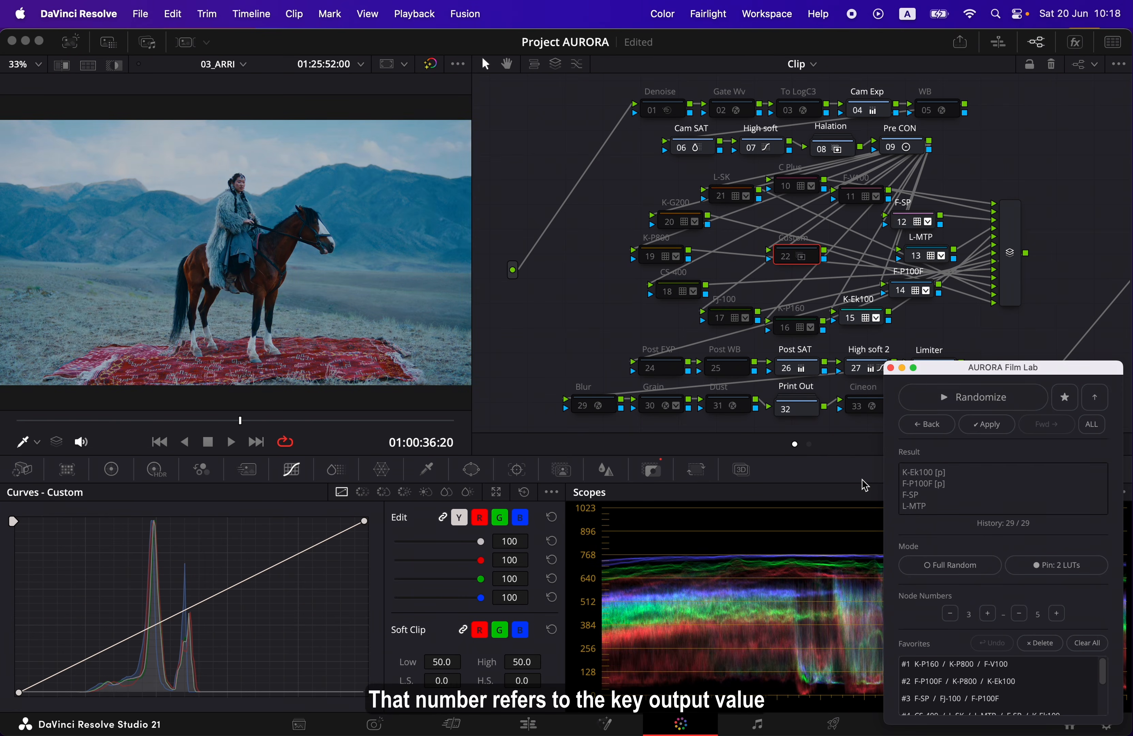
Open the Key palette to inspect the selected node's Key Output gain
click(653, 472)
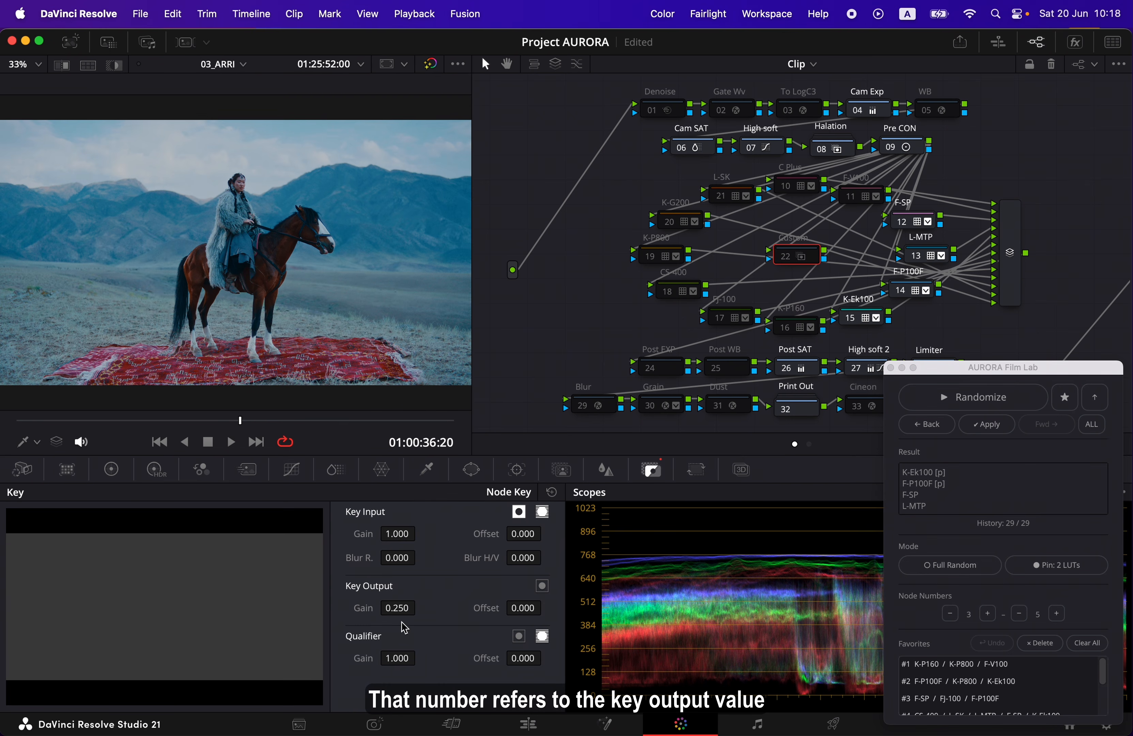
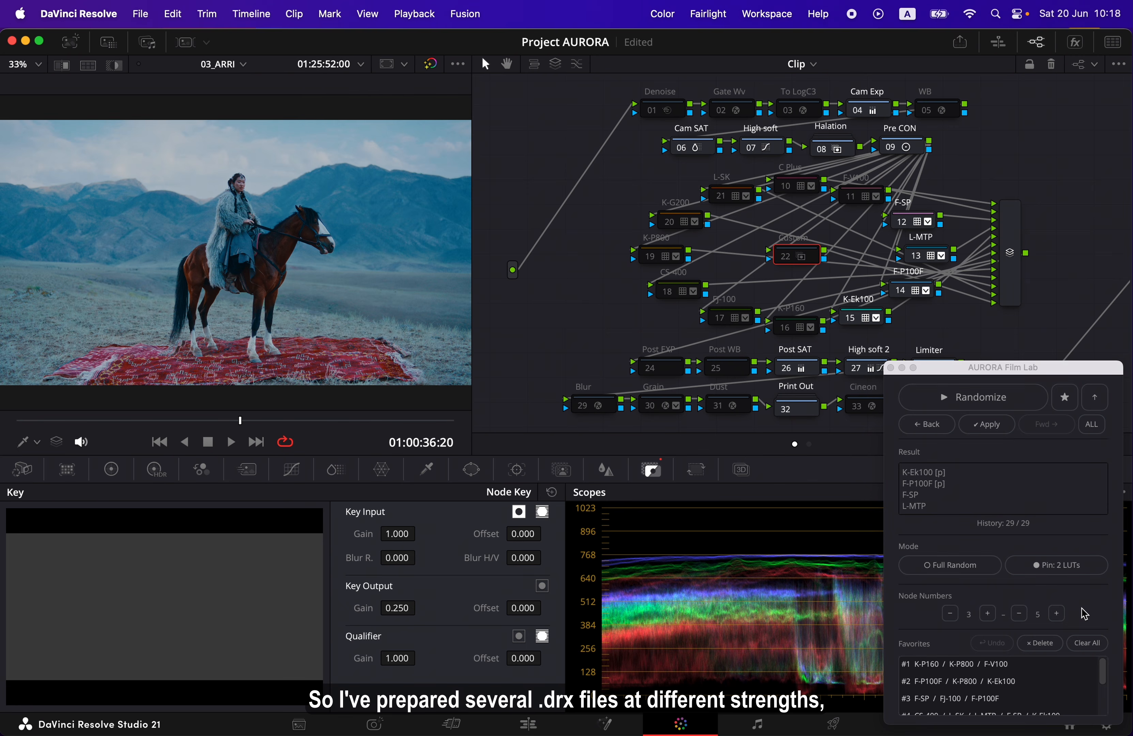
Browse the AURORA v1.0 stills in the gallery to examine the available strength versions from 0.05 to 0.50
click(73, 44)
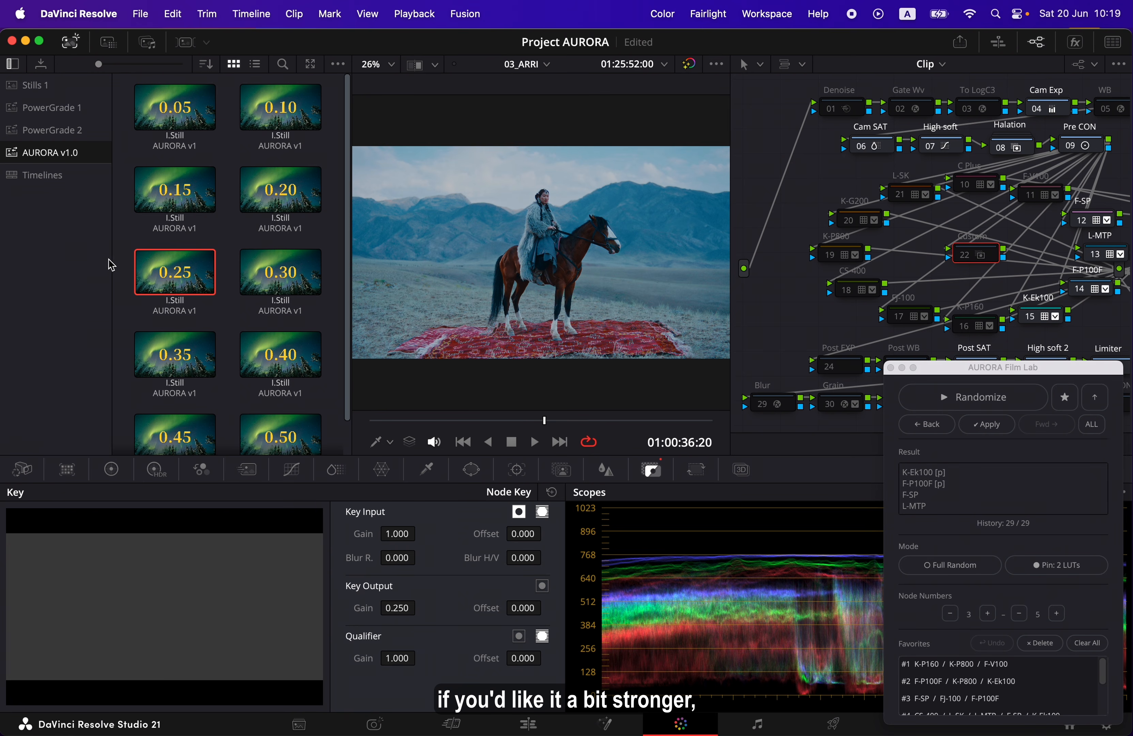
drag(349, 298, 347, 363)
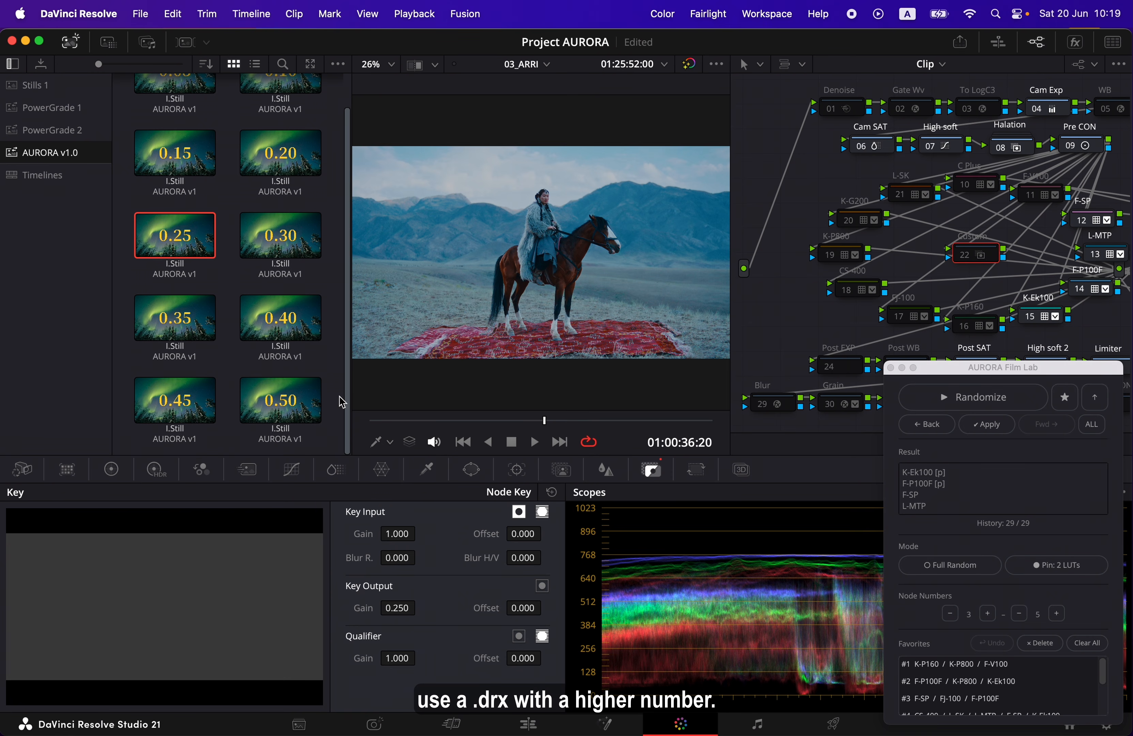
scroll(352, 400, up, 2)
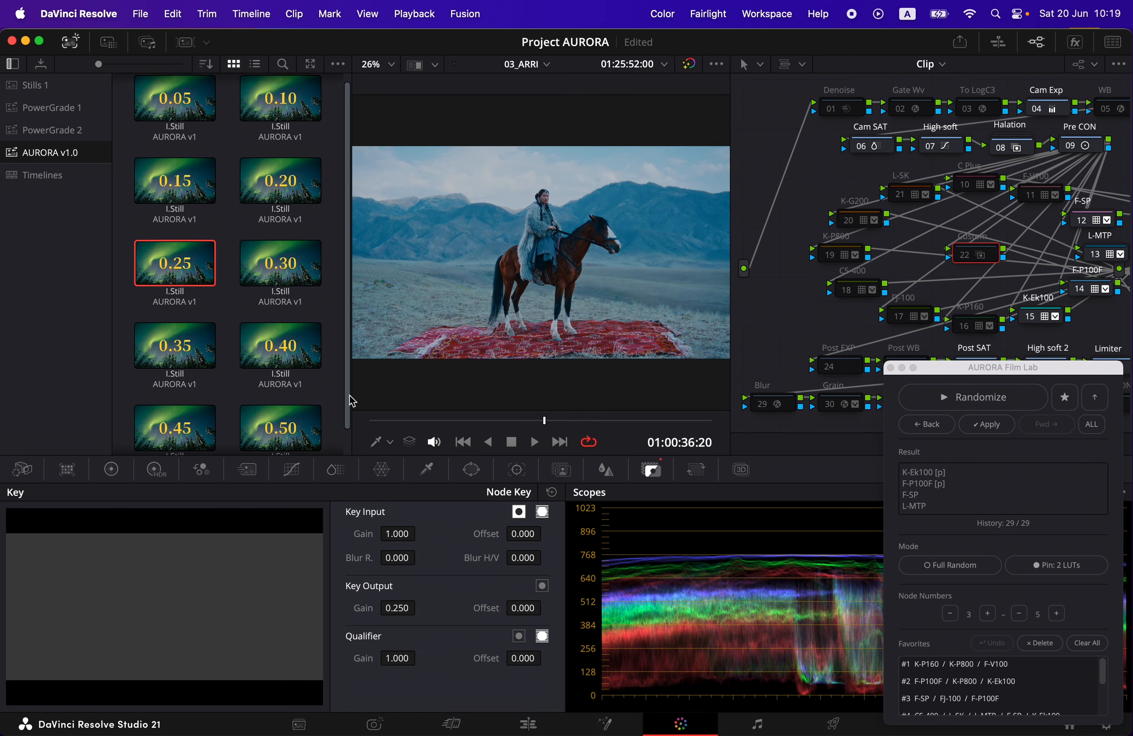
scroll(351, 383, up, 1)
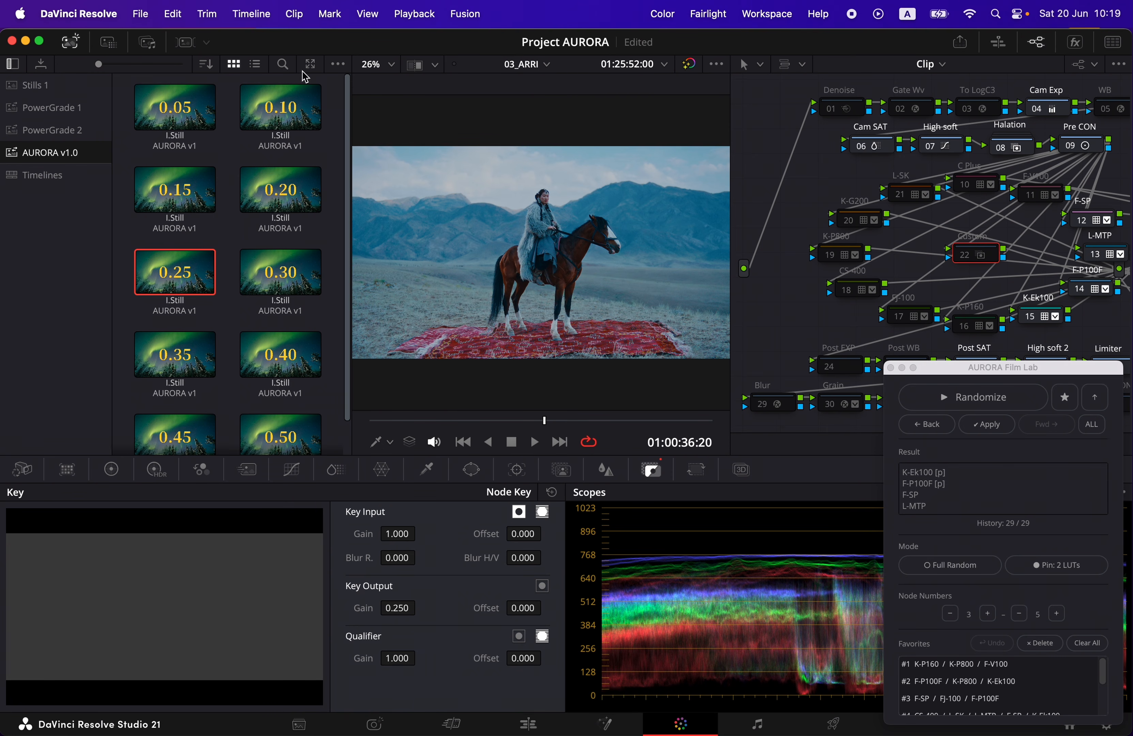
click(76, 47)
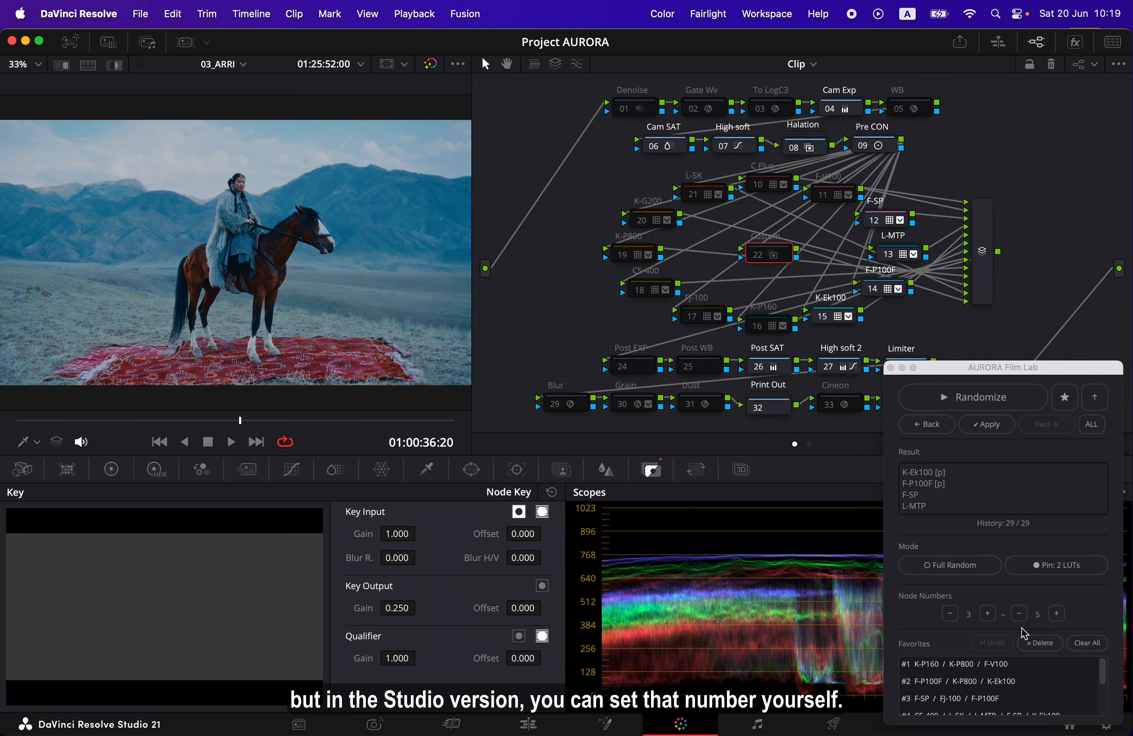
Set the AURORA node number range to a minimum of 5 and a maximum of 8
click(987, 613)
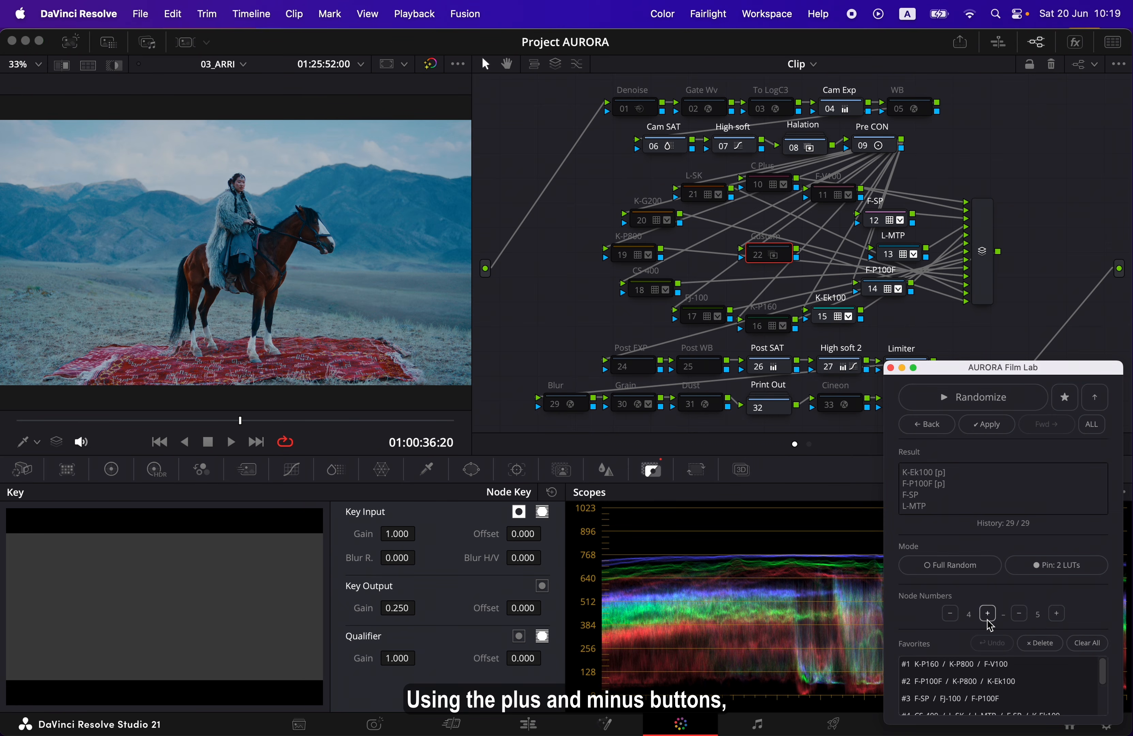
click(987, 614)
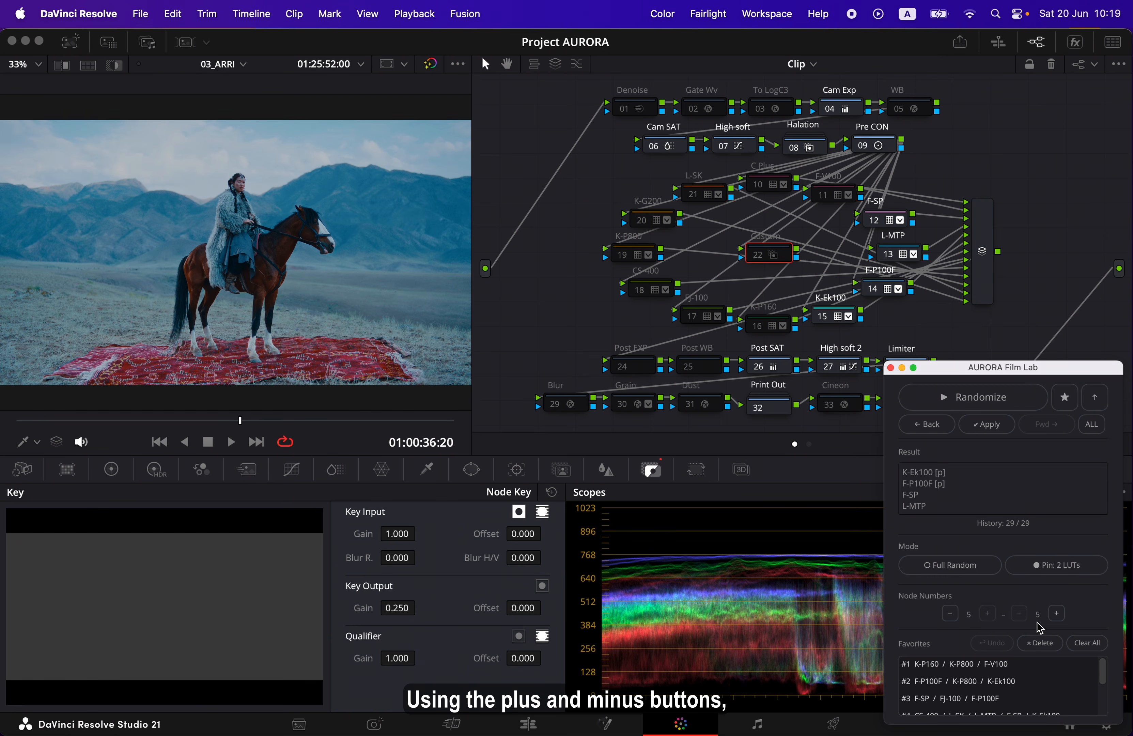
click(1057, 616)
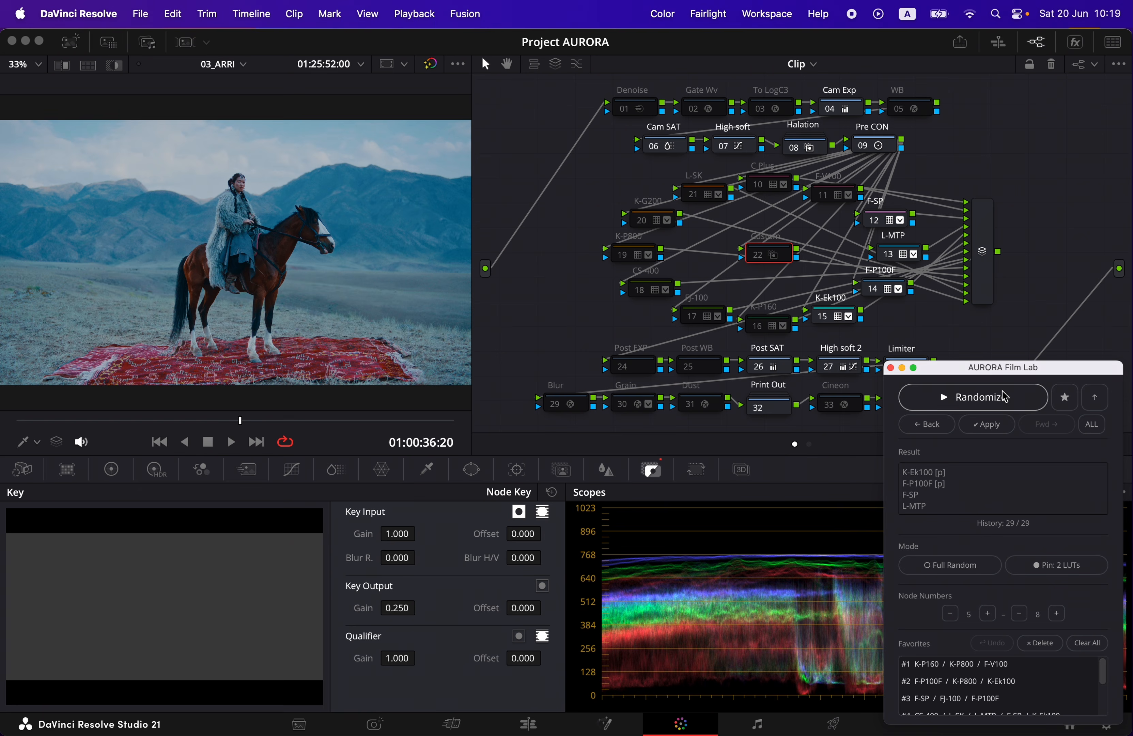
Randomize the unpinned LUTs several times within the 5–8 node range, keeping K-Ek100 and F-P100F pinned
click(1010, 399)
click(1030, 403)
click(1030, 403)
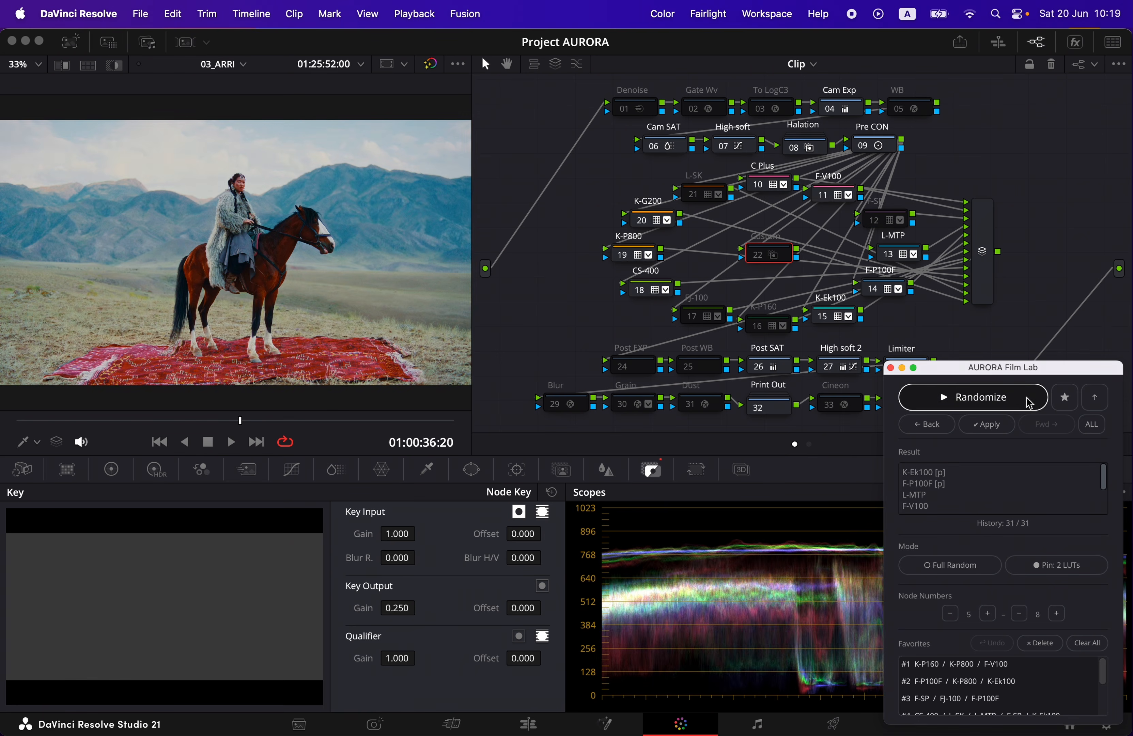
click(1029, 403)
click(1029, 403)
click(1030, 402)
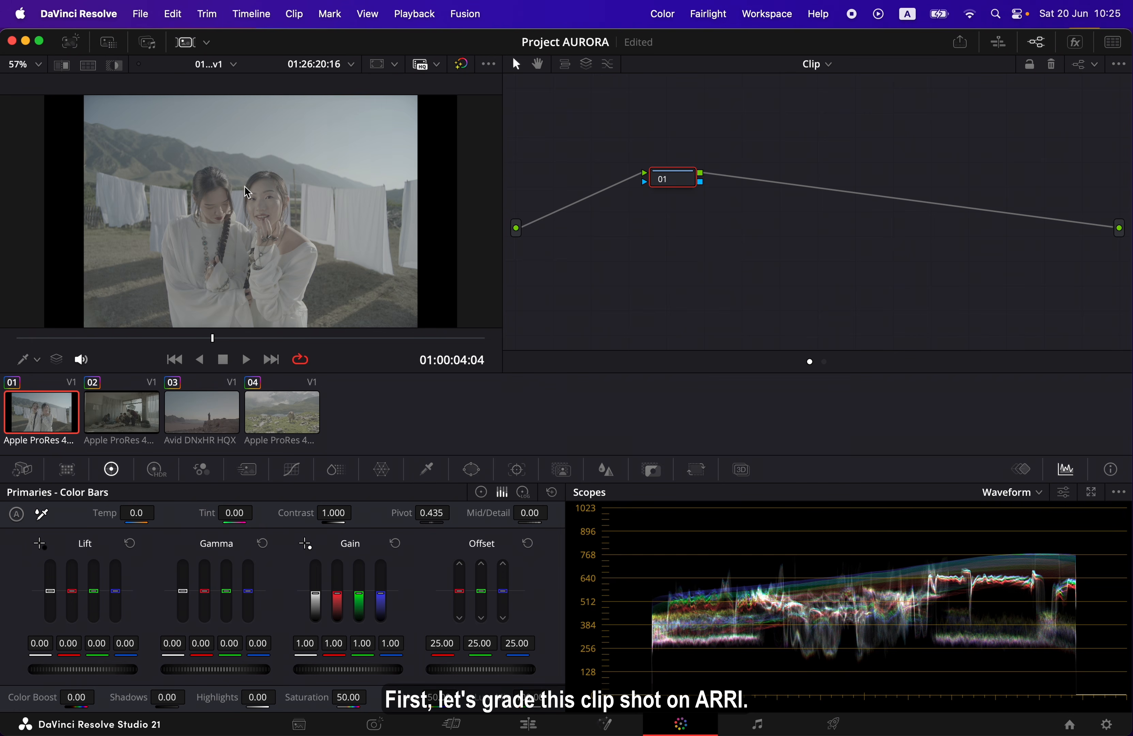
Apply the grade of the 0.25 AURORA v1.0 still to clip 01, then hide the gallery and the clip thumbnails
click(72, 44)
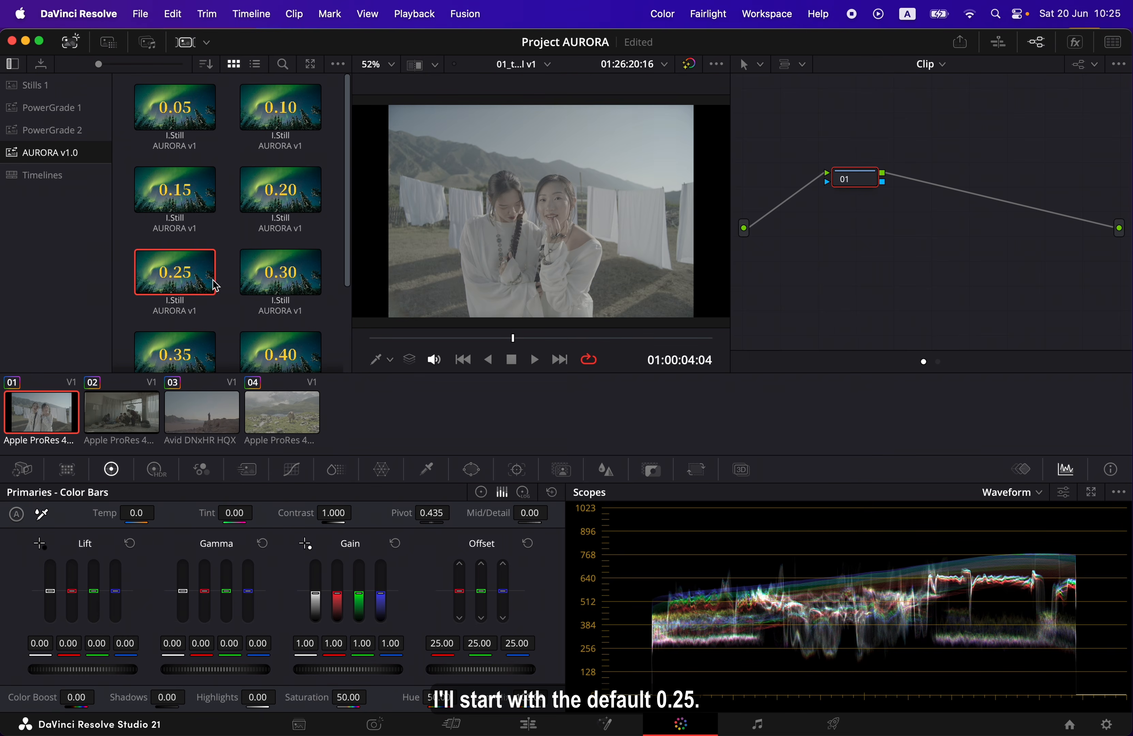
right_click(212, 288)
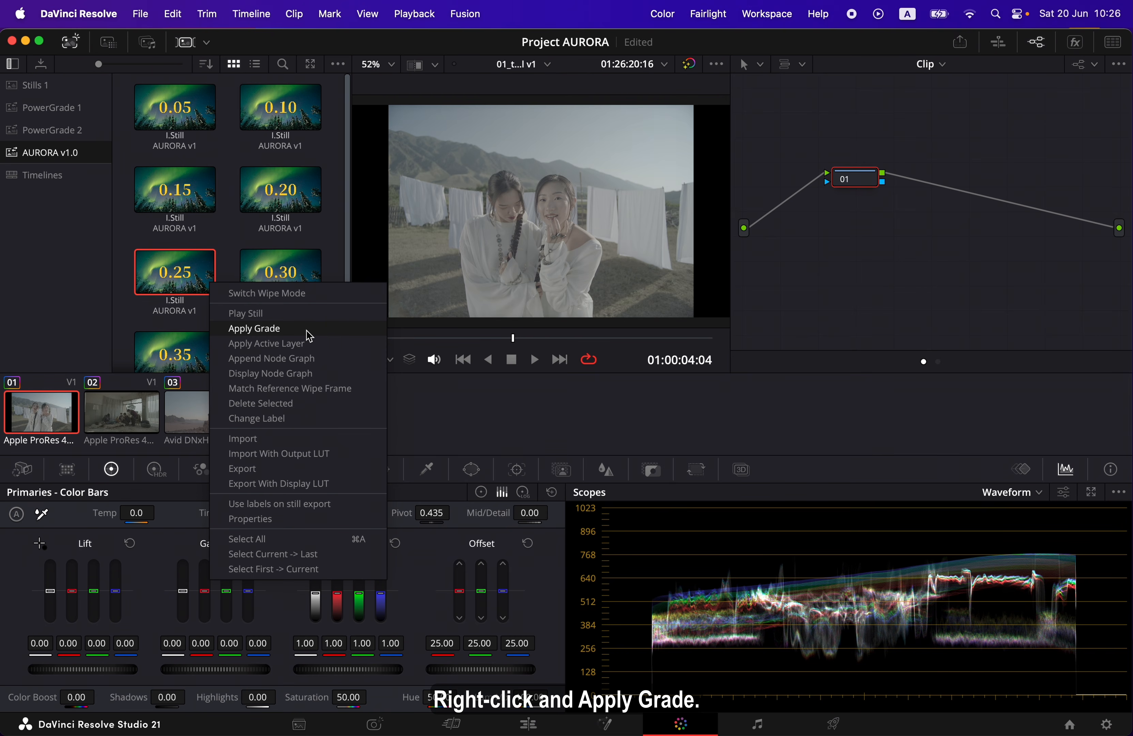
click(317, 333)
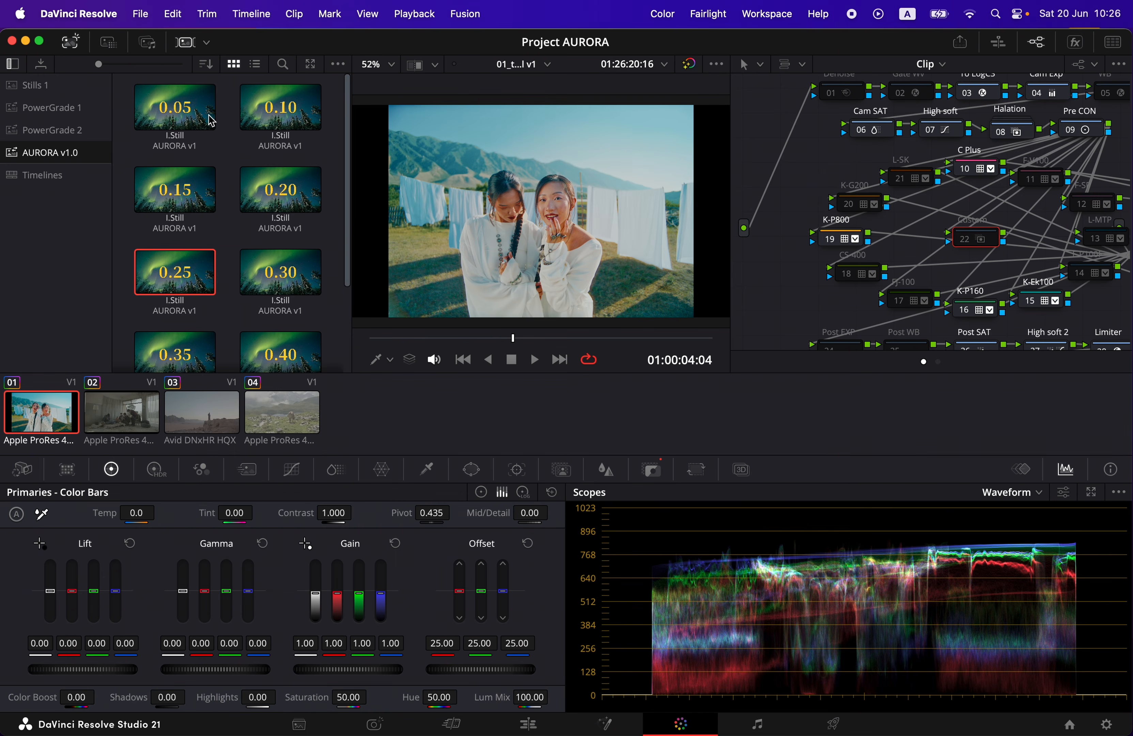
click(71, 41)
click(185, 42)
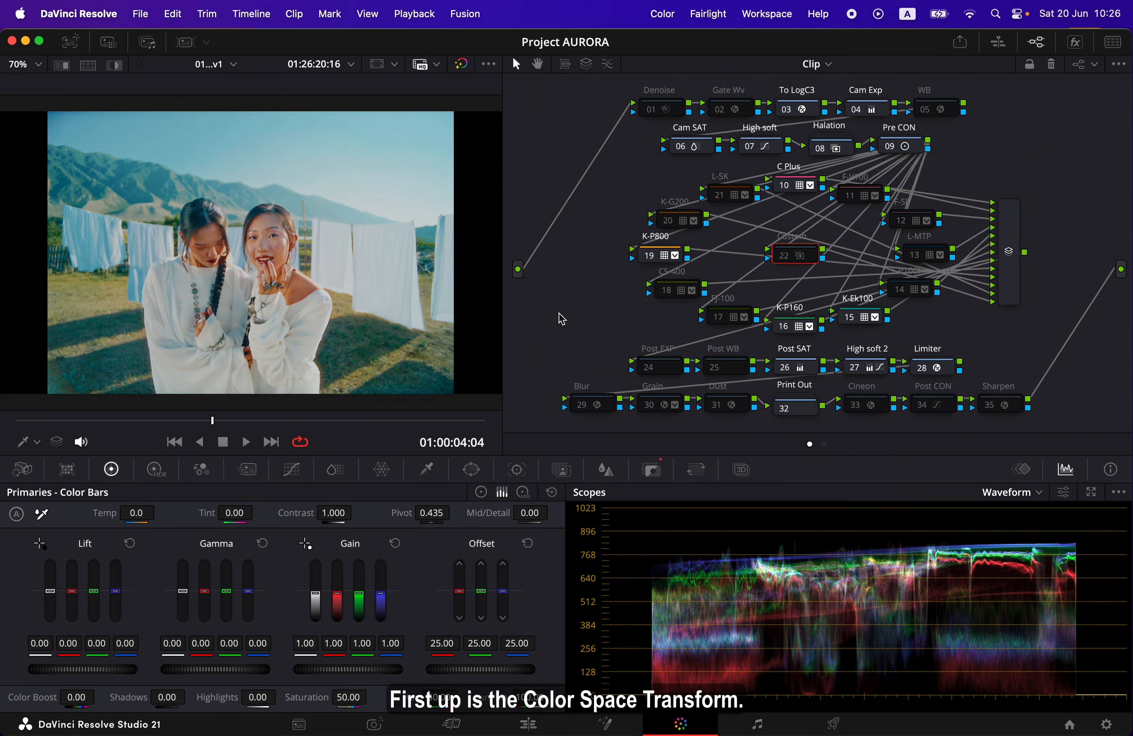
Set the To LogC3 node's Color Space Transform input to ARRI Wide Gamut 3 colour space and ARRI LogC3 gamma
click(822, 113)
click(1075, 47)
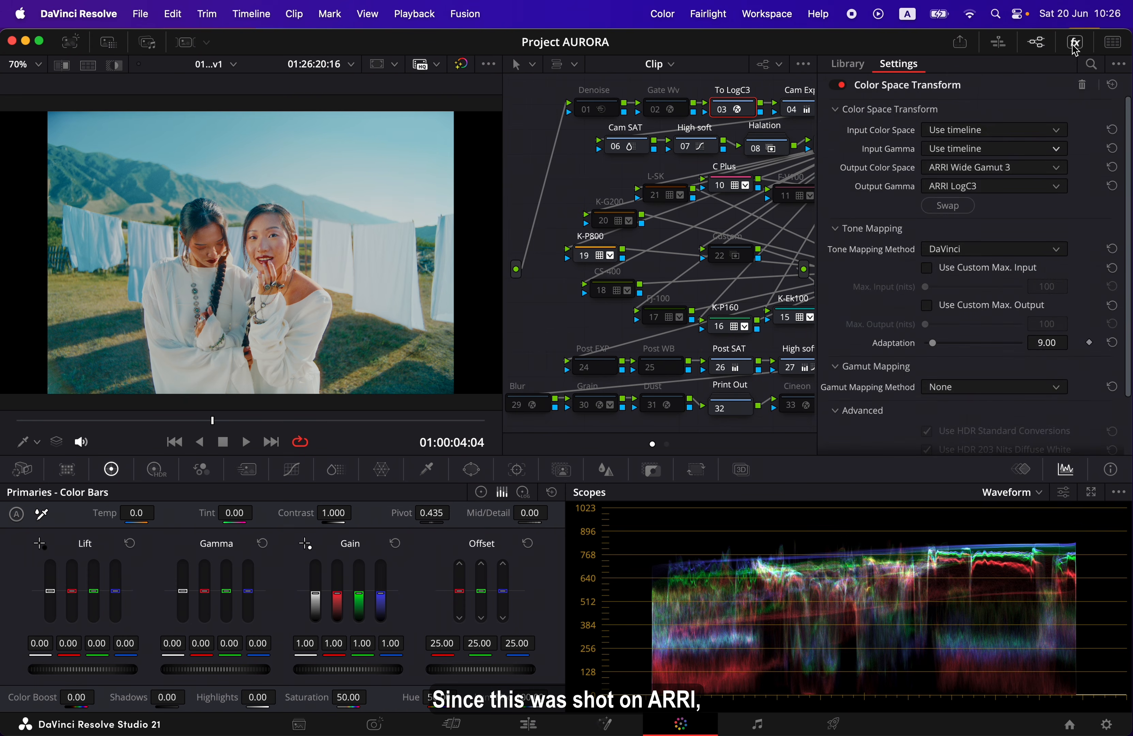
click(1059, 133)
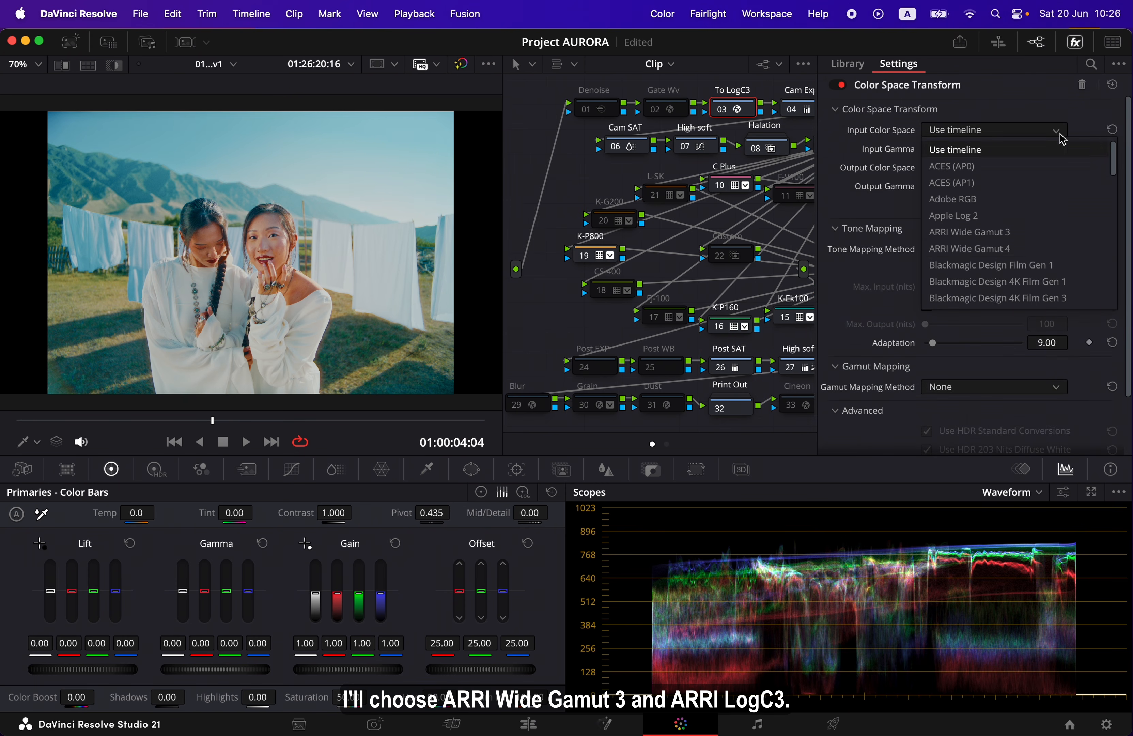
click(1073, 241)
click(1058, 150)
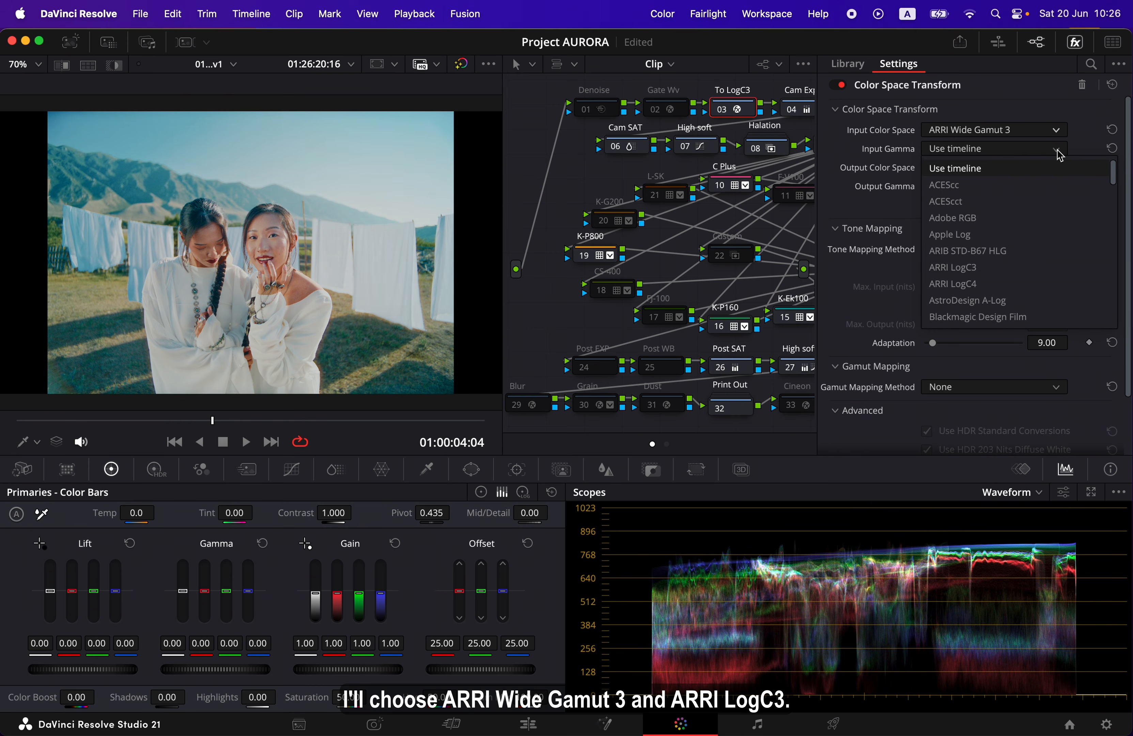
click(1059, 268)
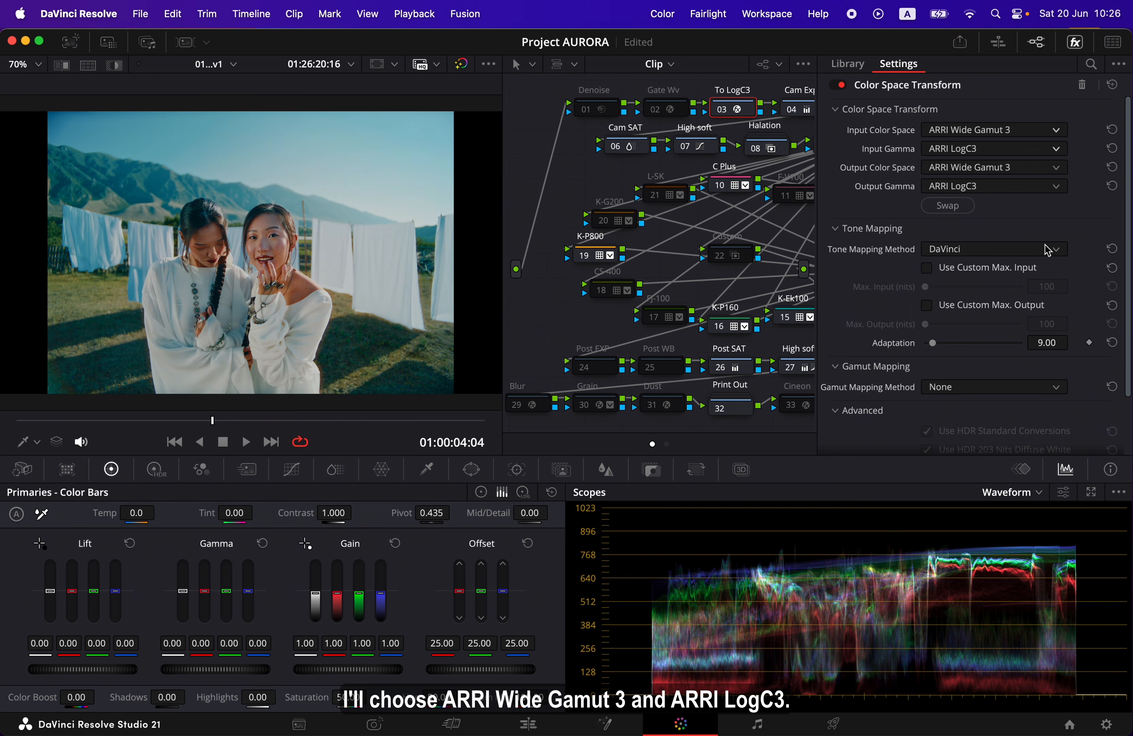
click(1075, 43)
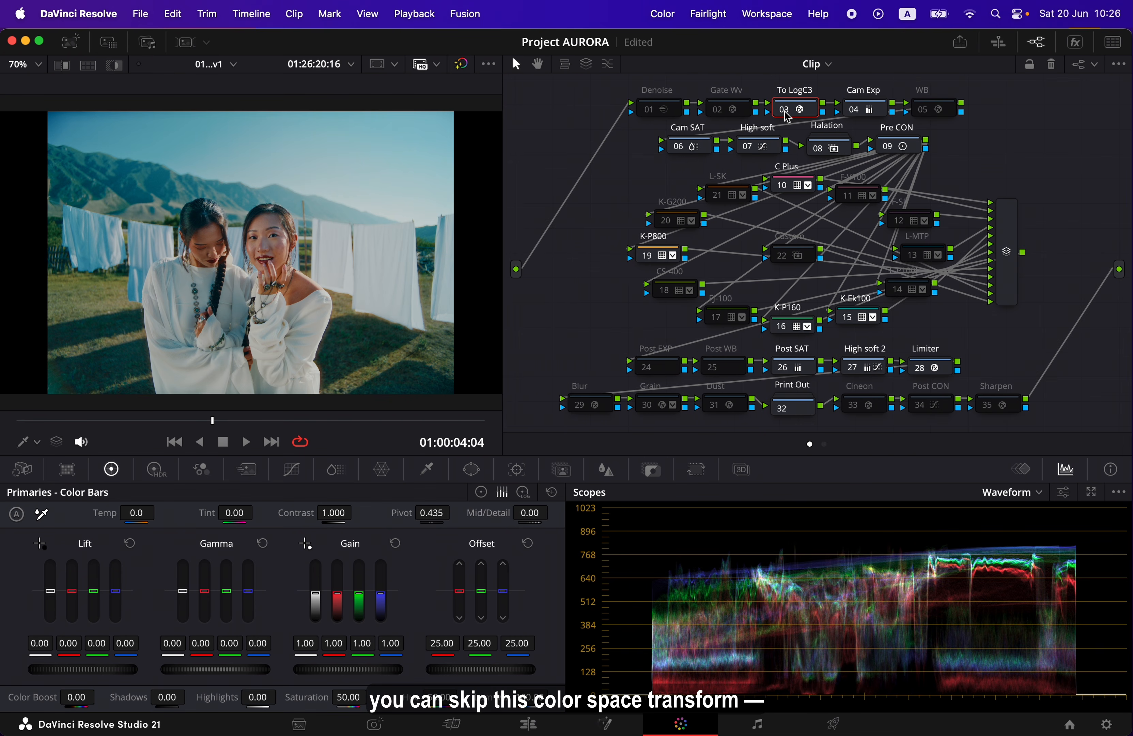
Toggle the To LogC3 node on and off to compare the image, and leave it disabled
click(785, 113)
click(786, 113)
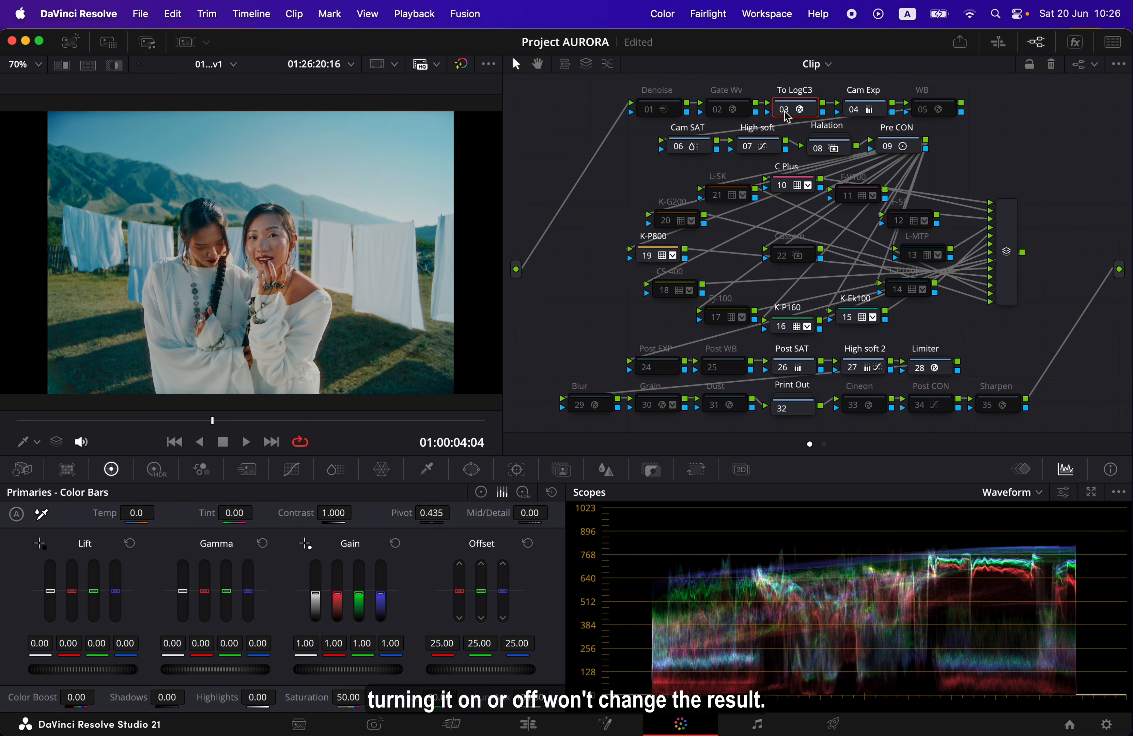
click(785, 113)
click(785, 113)
click(785, 113)
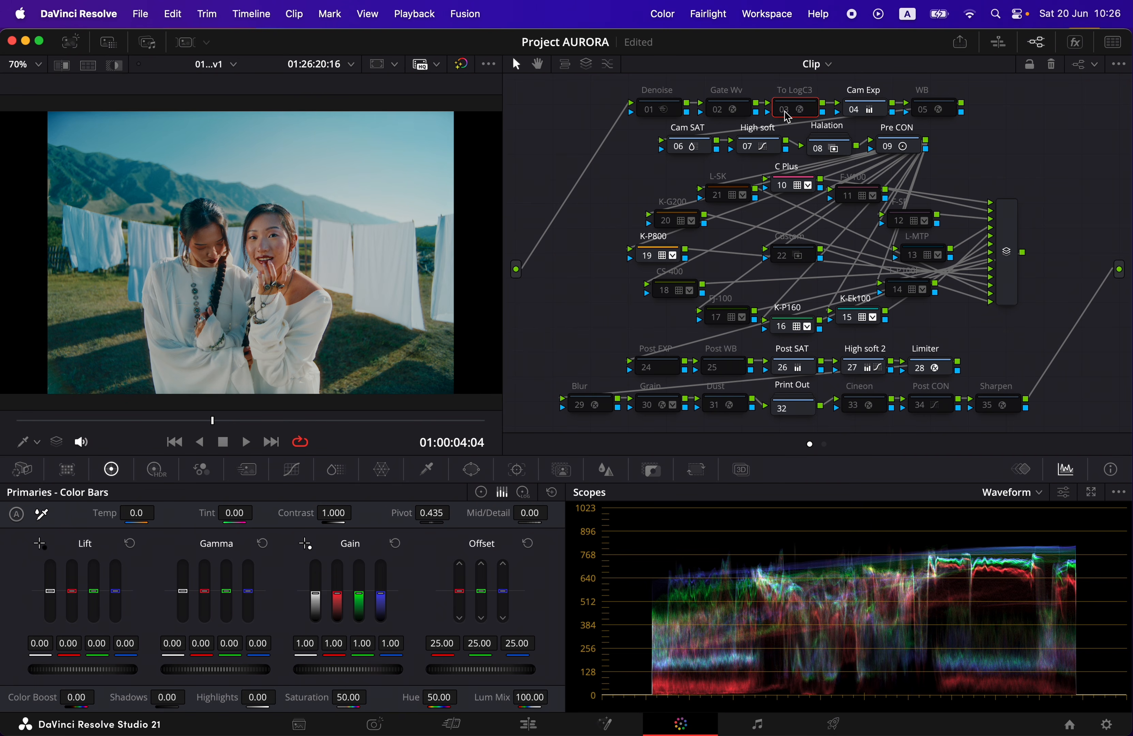
click(785, 113)
click(785, 113)
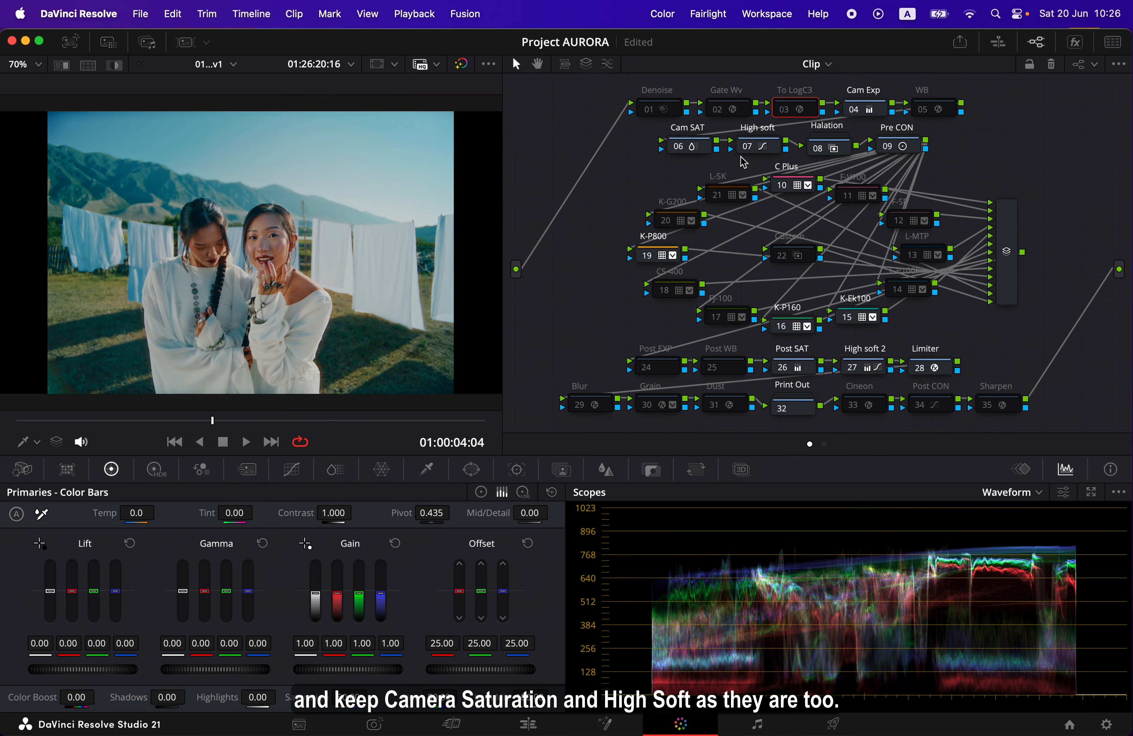
Toggle the Halation node off and on to examine its effect, leaving it enabled
click(819, 156)
click(818, 155)
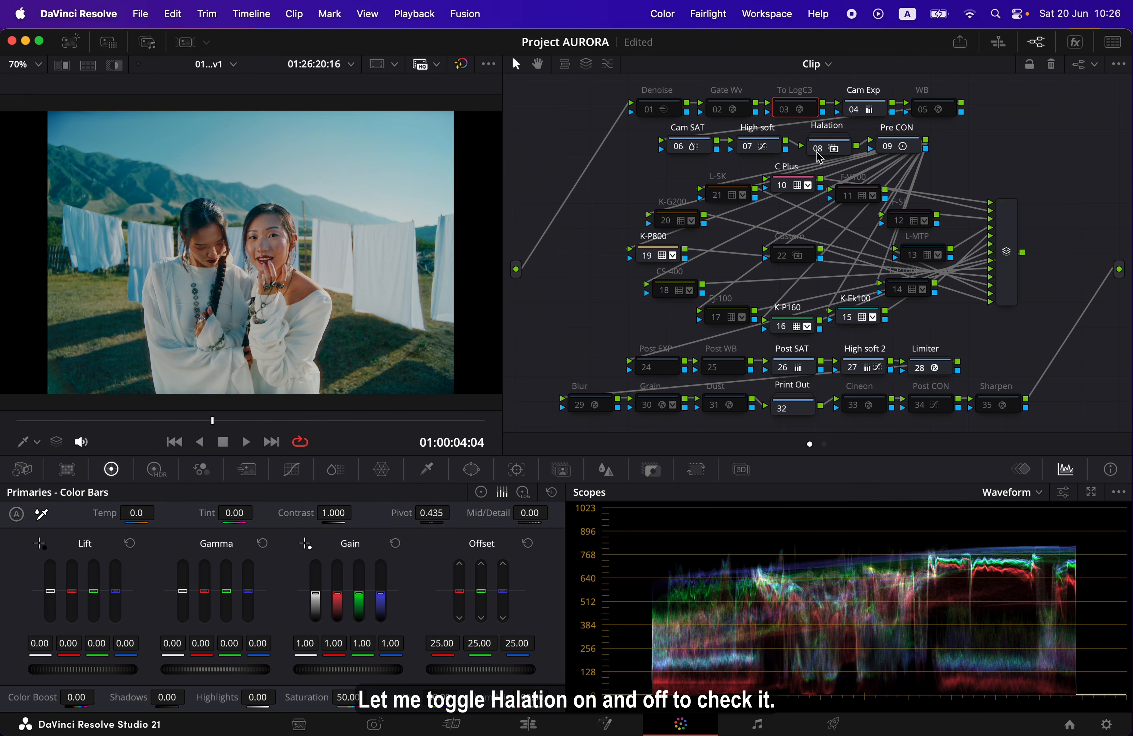
click(818, 155)
click(819, 155)
click(819, 156)
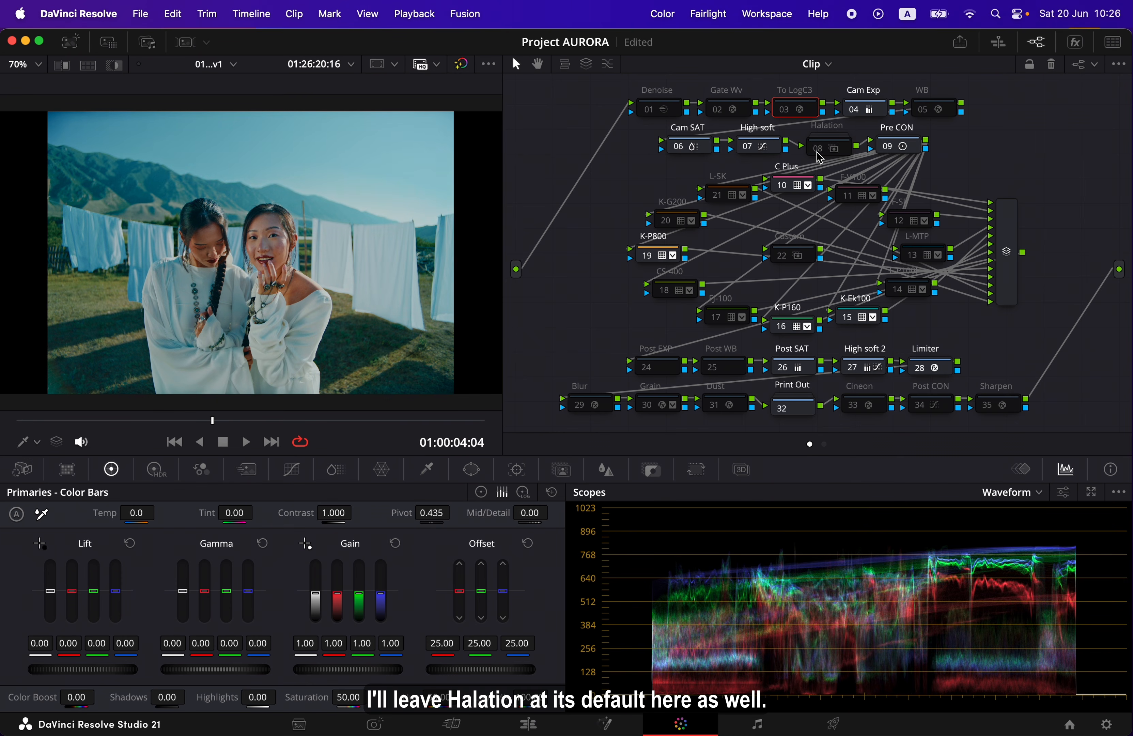
click(819, 156)
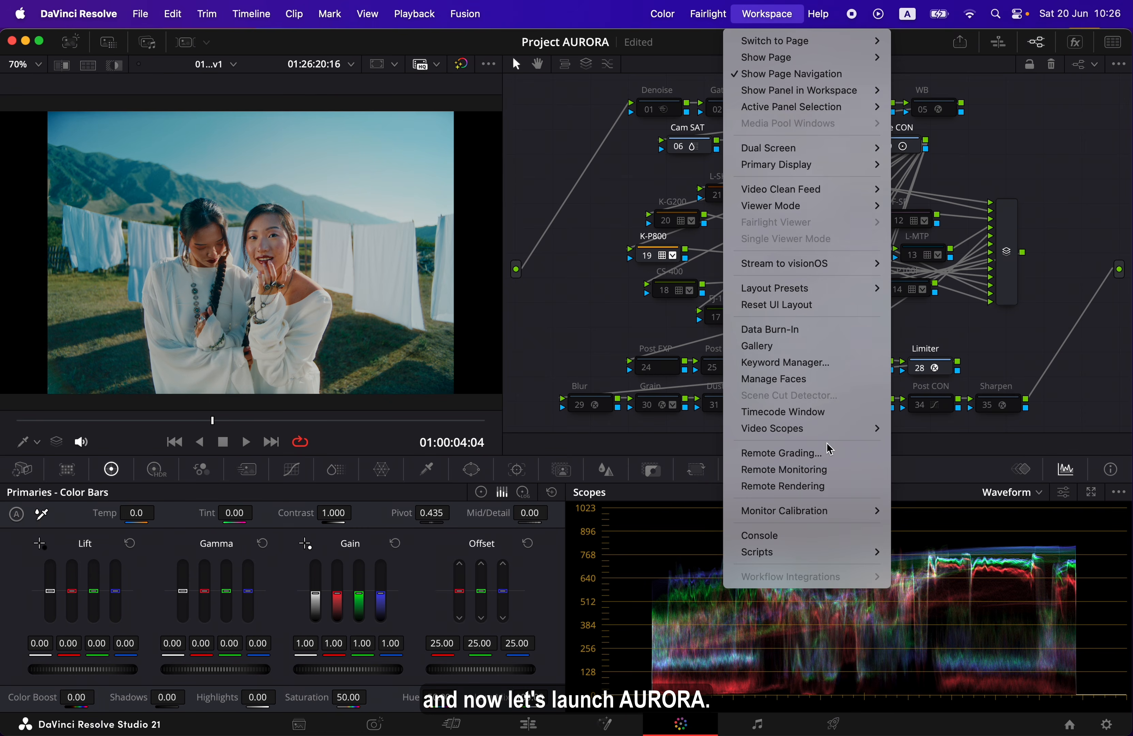
Launch the AURORA Film Lab v1.0 script, move its window clear of the main image and show the viewer full screen
mouse_move(826, 559)
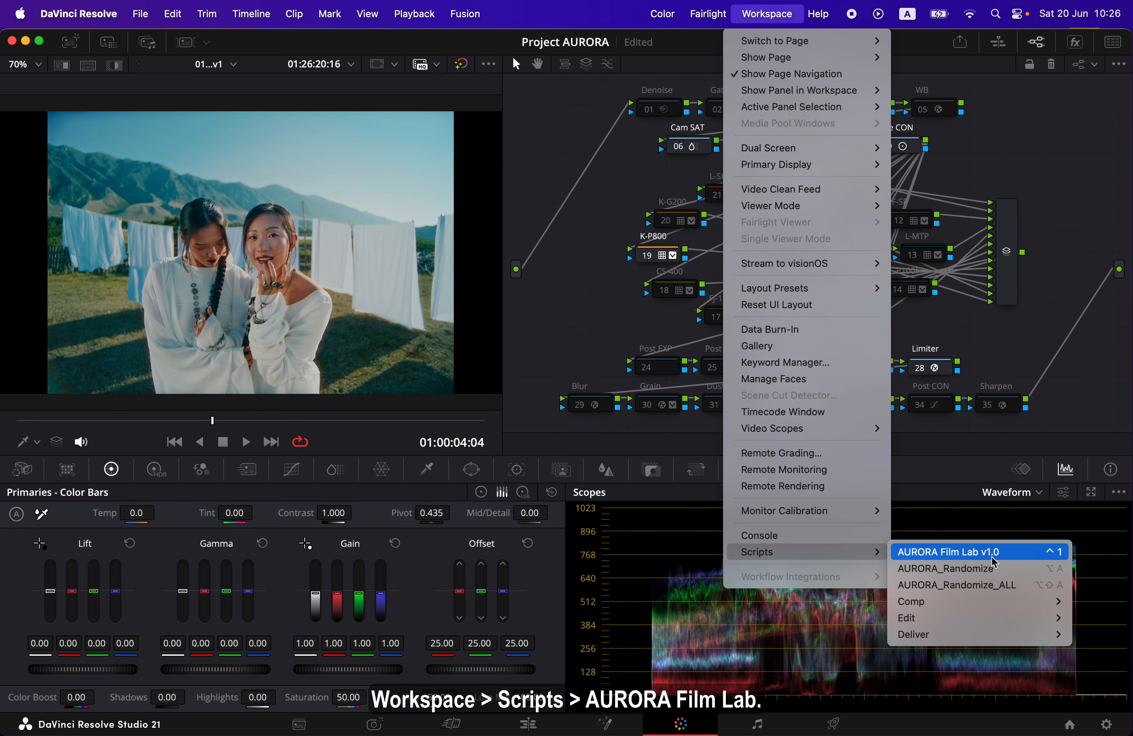
click(1011, 553)
drag(798, 225, 1078, 374)
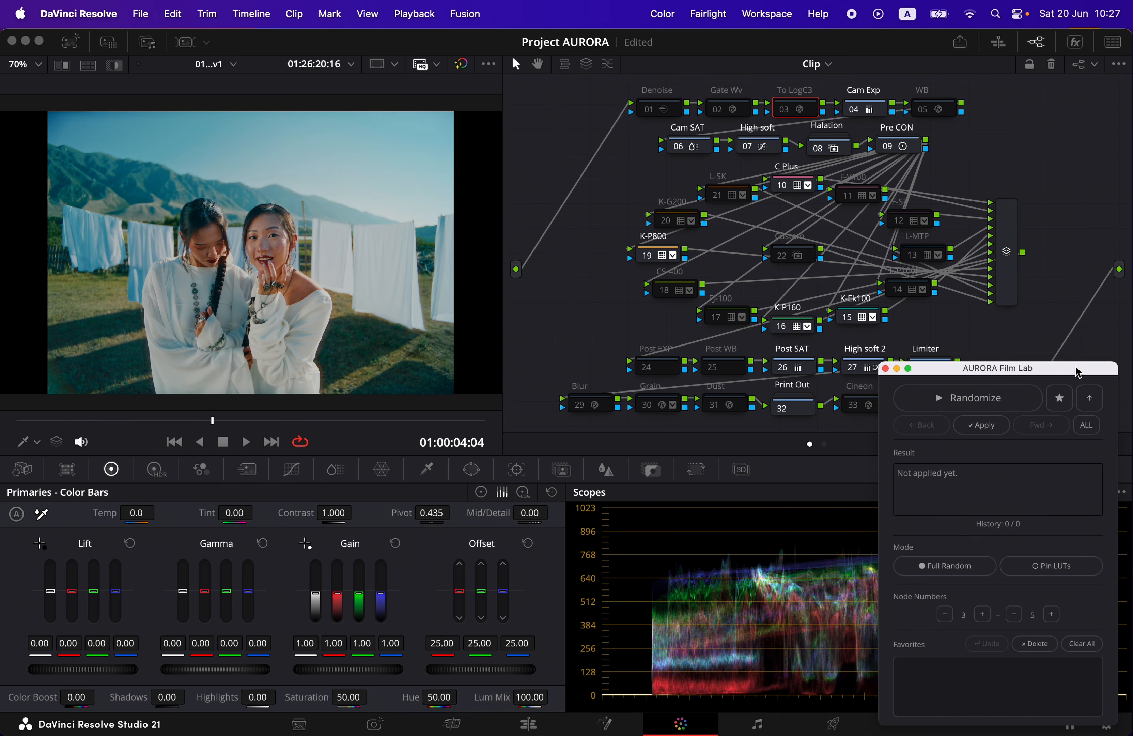
key(p)
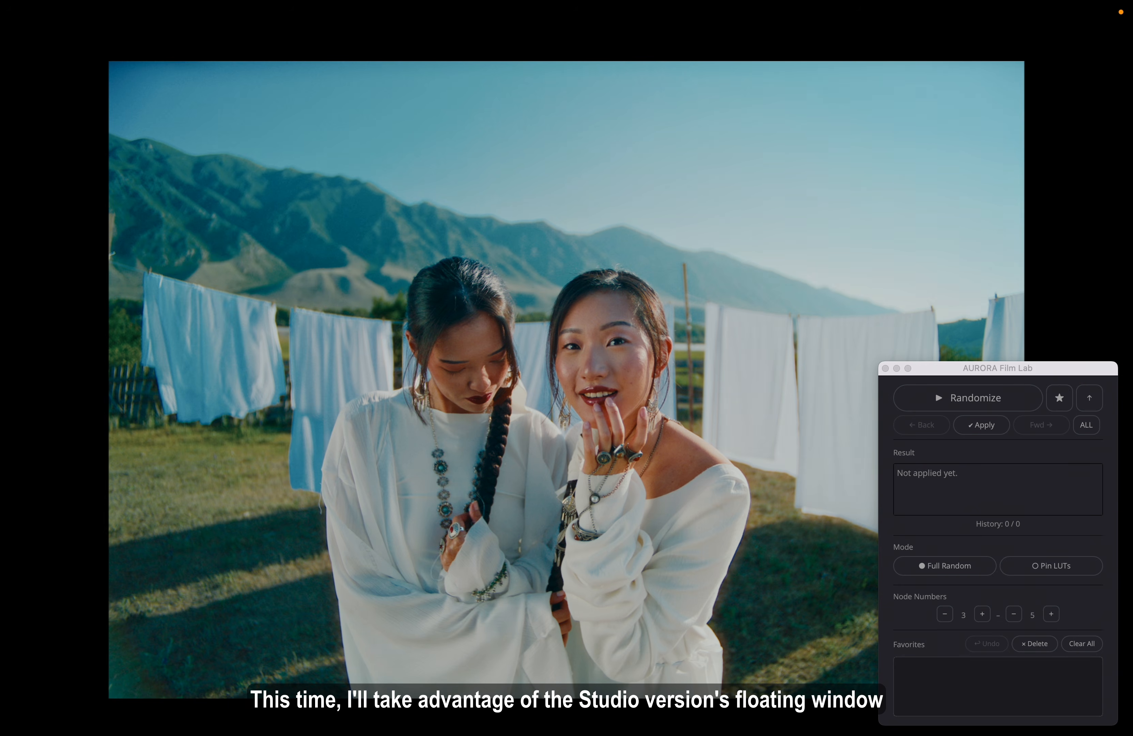
Randomize the LUTs four times in Full Random mode with 3 to 5 nodes
click(1032, 408)
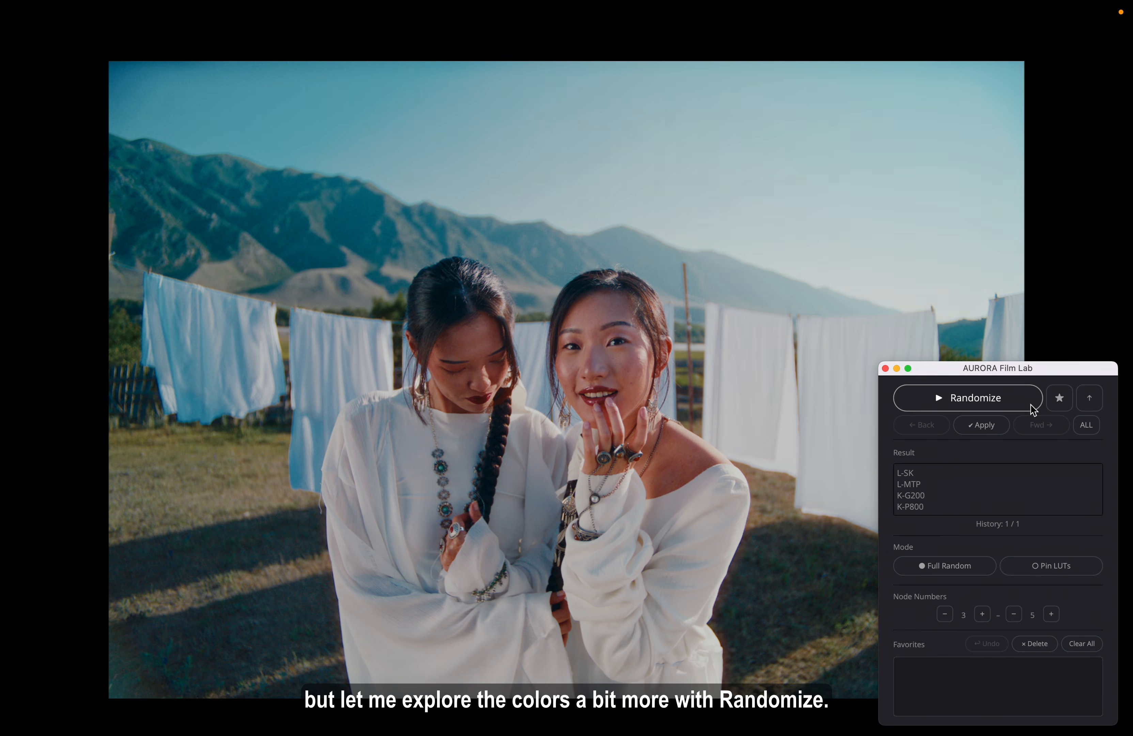
click(1032, 408)
click(1032, 408)
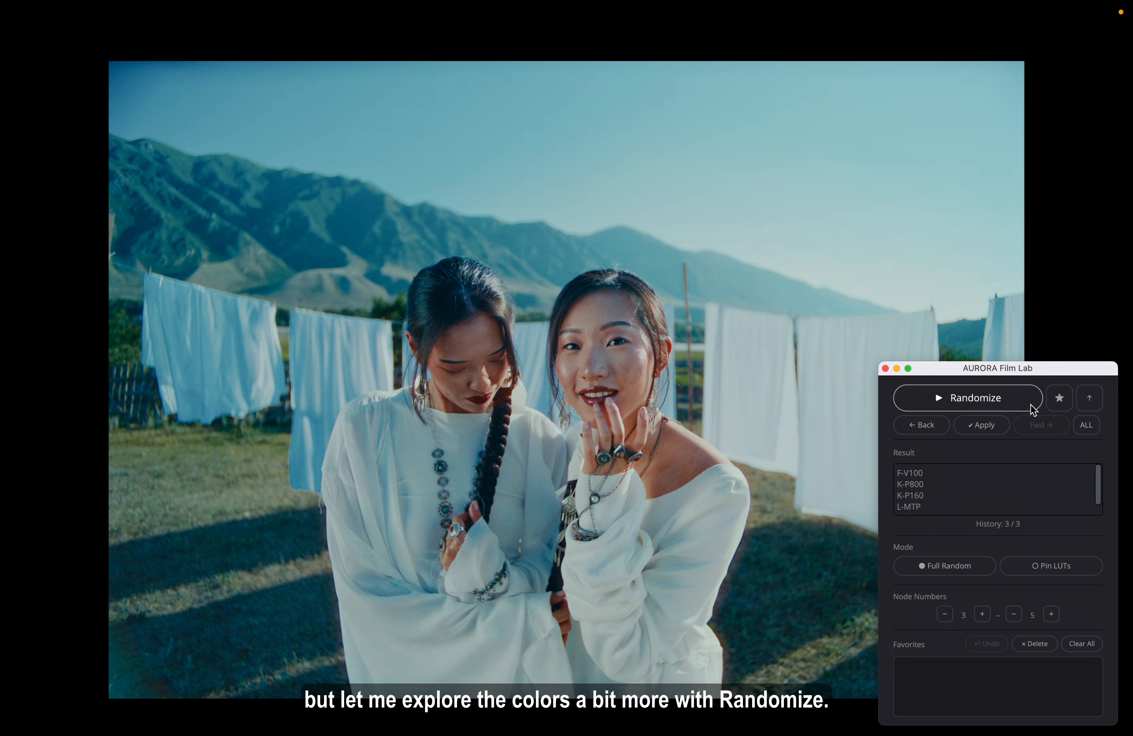
click(1032, 409)
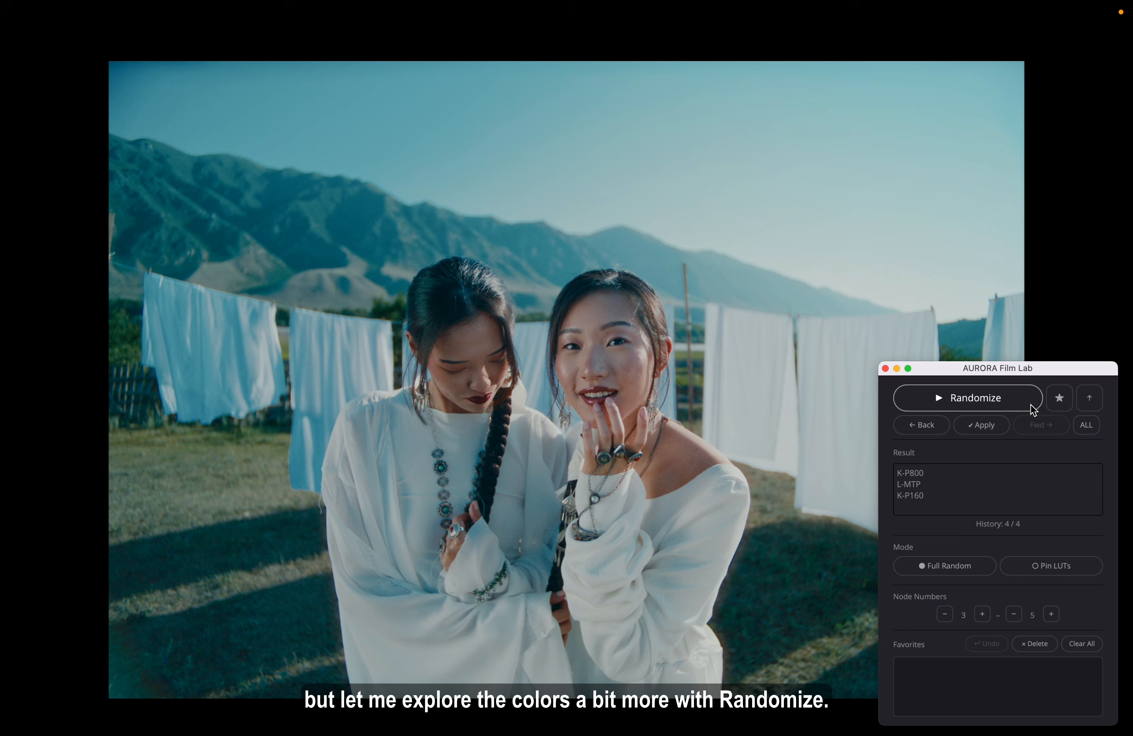
Step back through the history to the L-SK, L-MTP, K-G200 and K-P800 combination and add it to the favorites
click(944, 433)
click(944, 430)
click(944, 430)
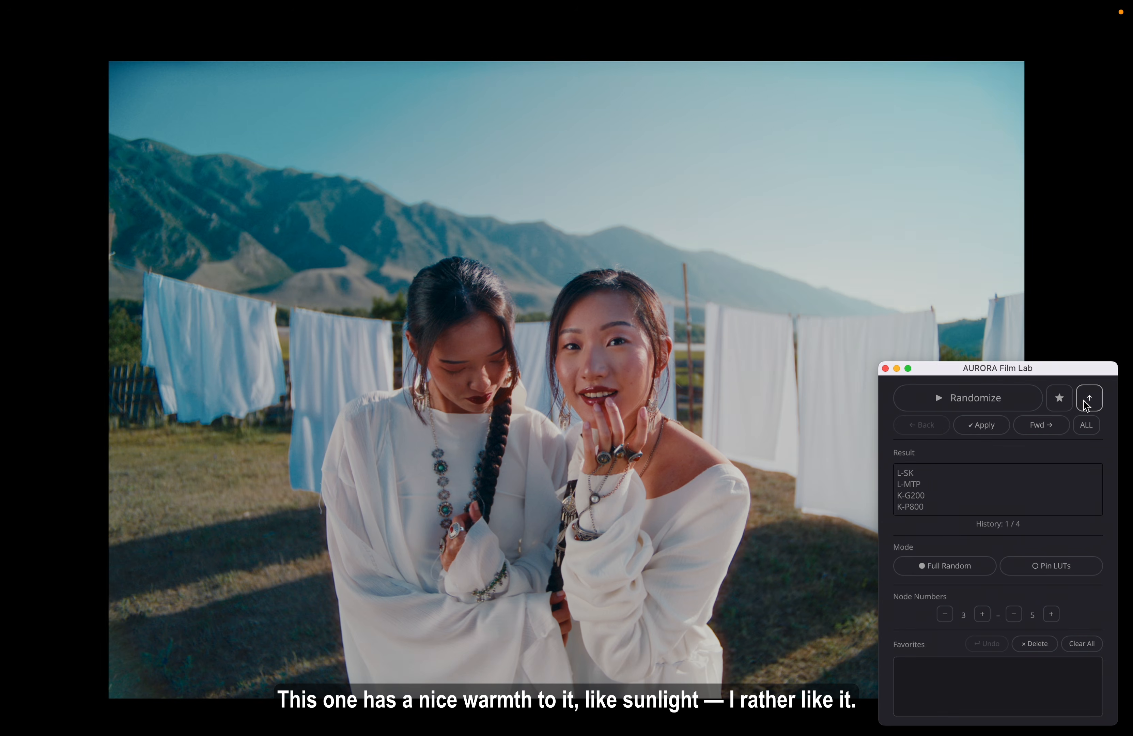
click(1068, 403)
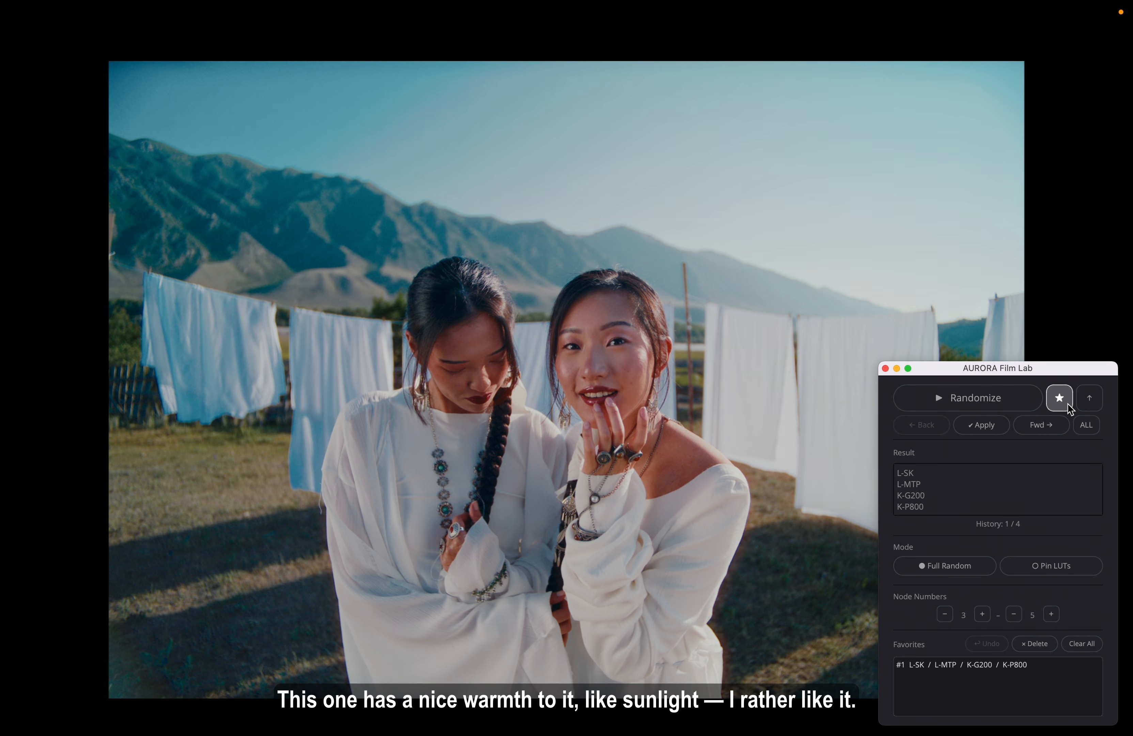
Randomize the LUTs several more times, ending on the combination that includes L-SK, K-Ek100, C Plus and F-V100
click(1034, 406)
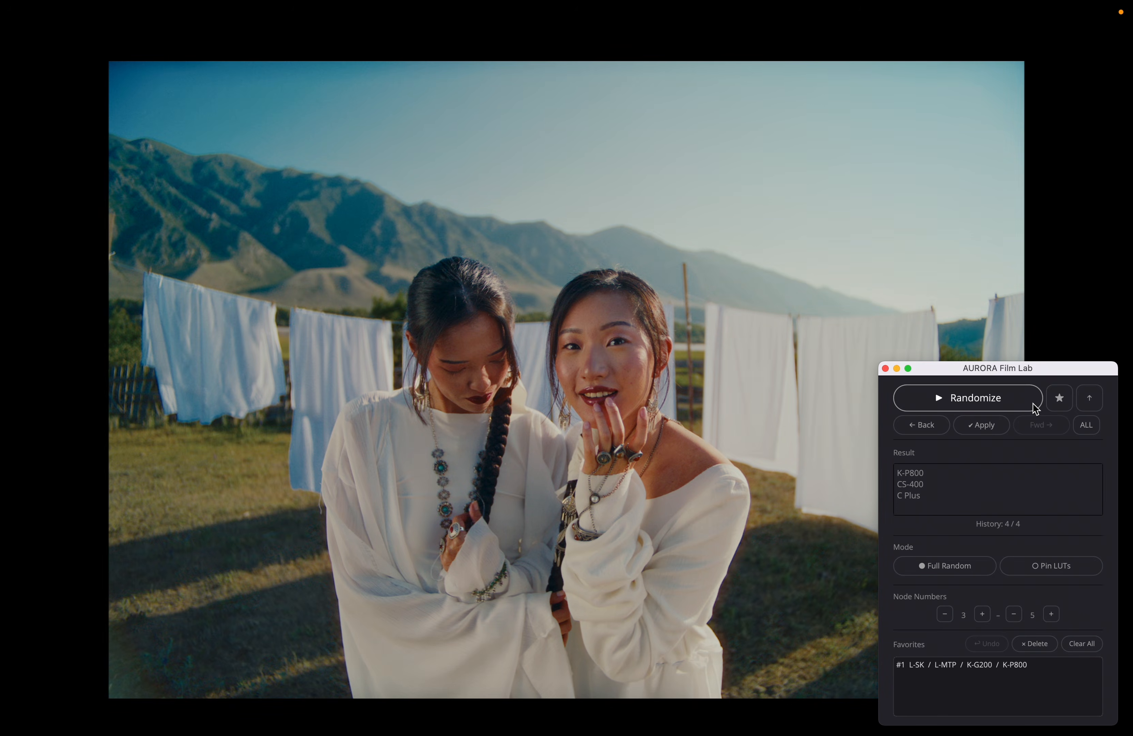
click(1033, 406)
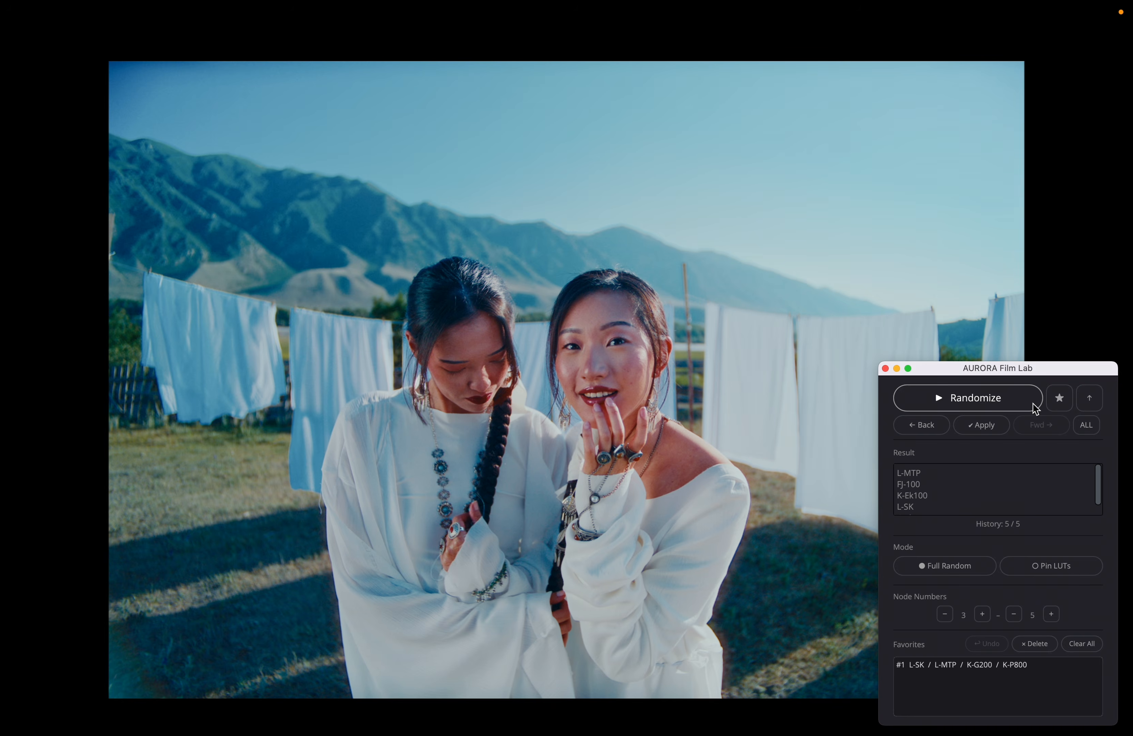
click(1033, 406)
click(1033, 407)
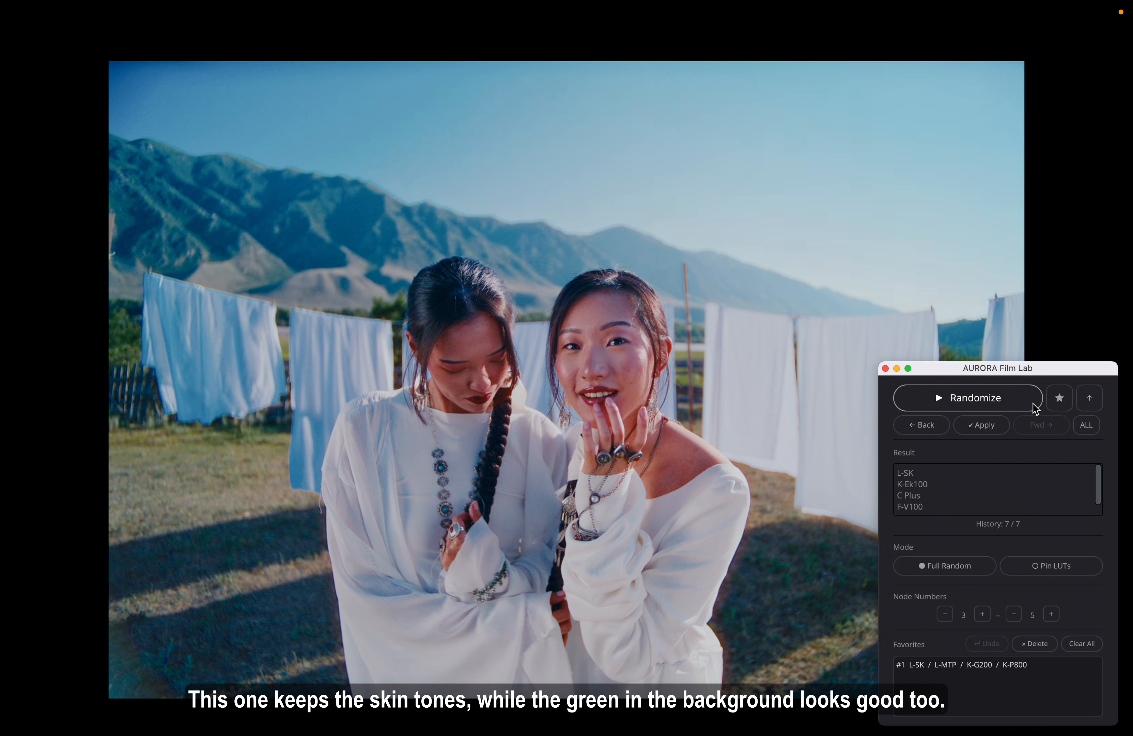
Add the current LUT combination to the favorites, then randomize twice and also favorite the CS-400, FJ-100, K-P800, F-V100 and F-SP combination
click(1070, 407)
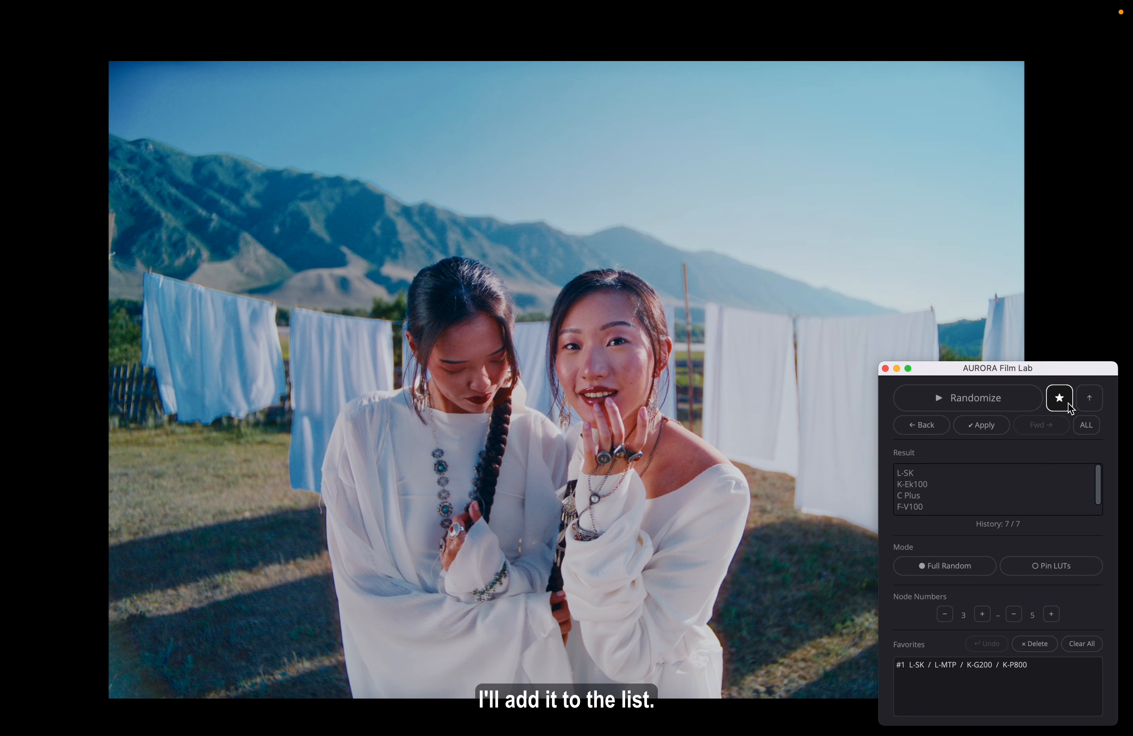
click(1024, 410)
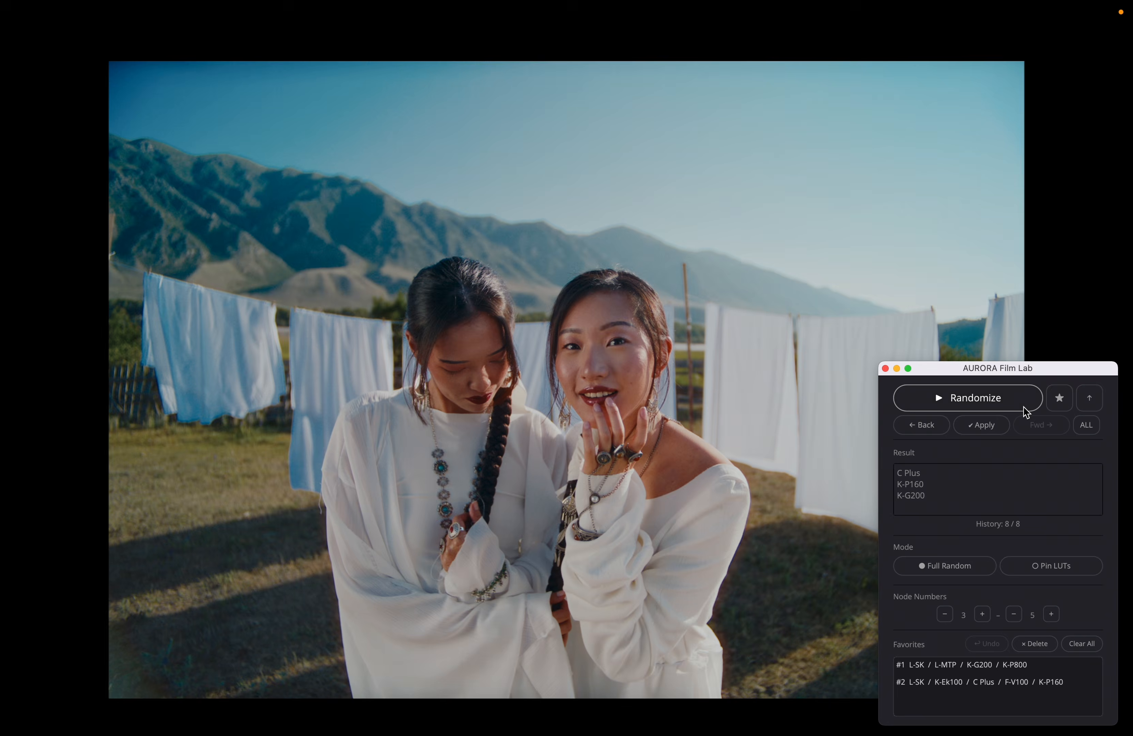
click(1025, 410)
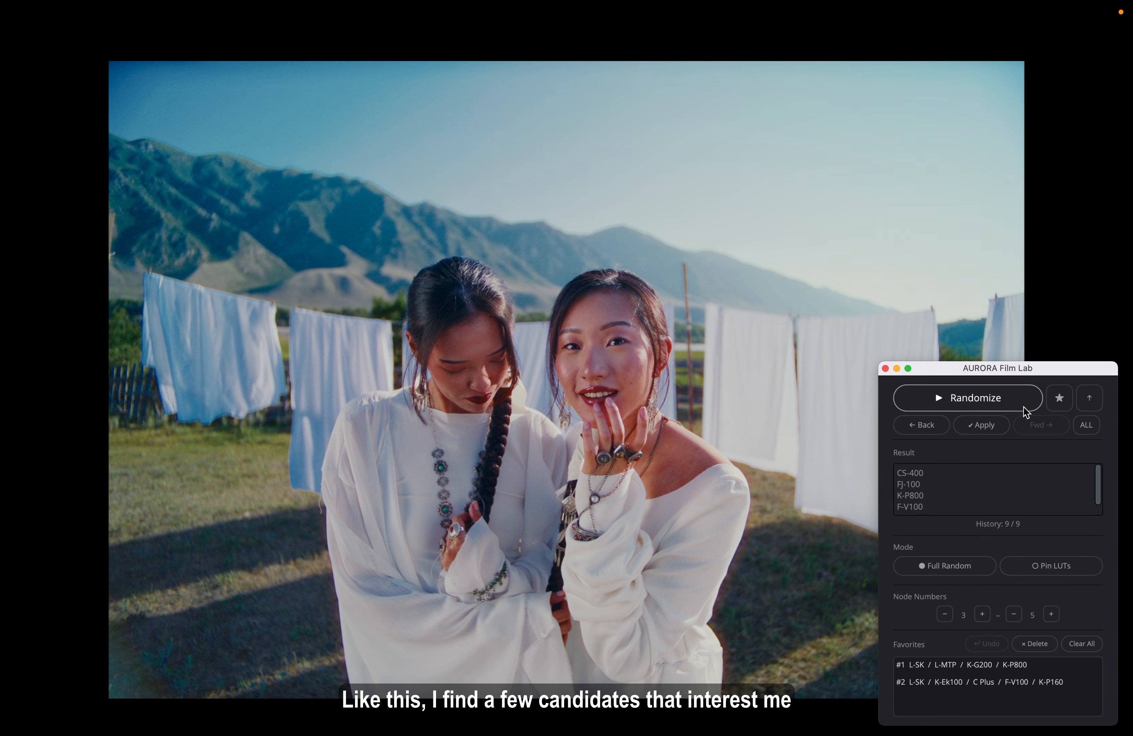
click(1069, 409)
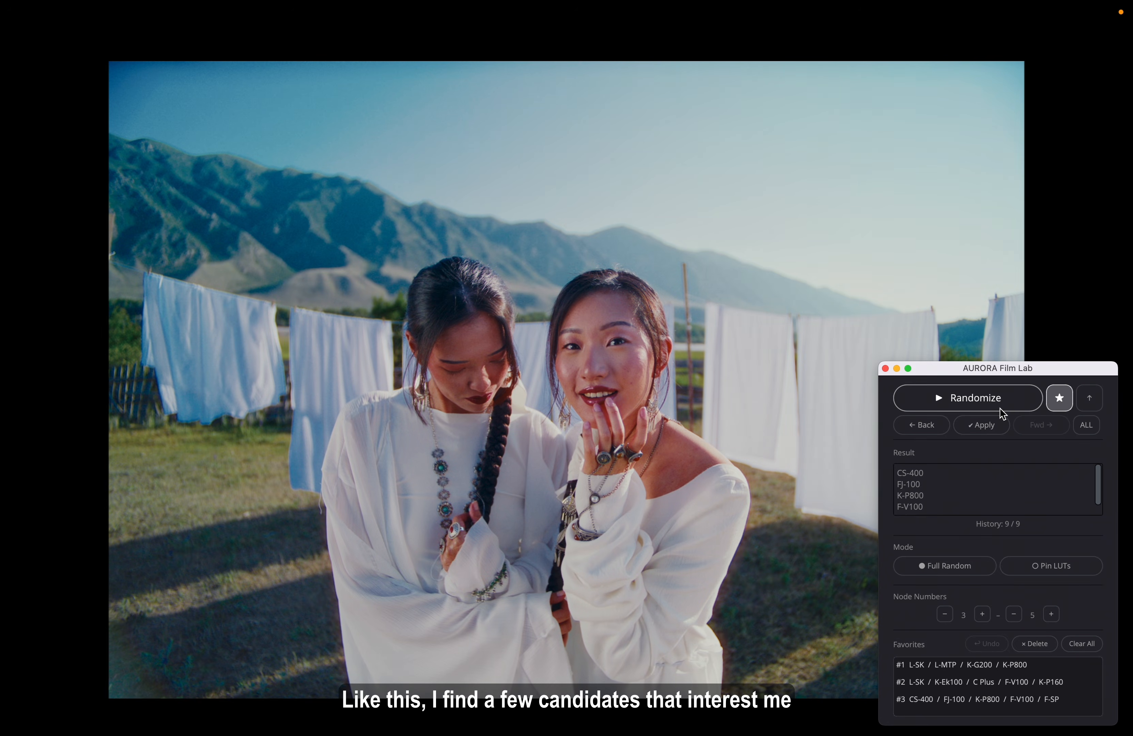
Randomize the LUTs four more times in Full Random mode
click(1016, 406)
click(1015, 406)
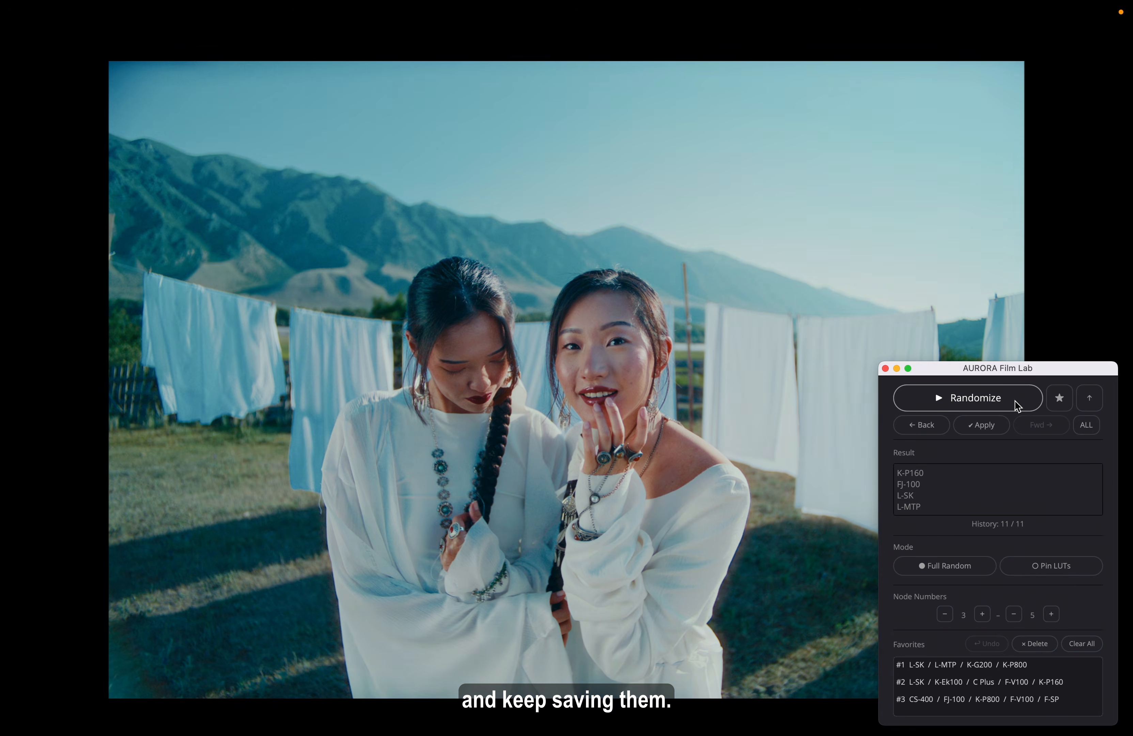
click(1016, 406)
click(1015, 406)
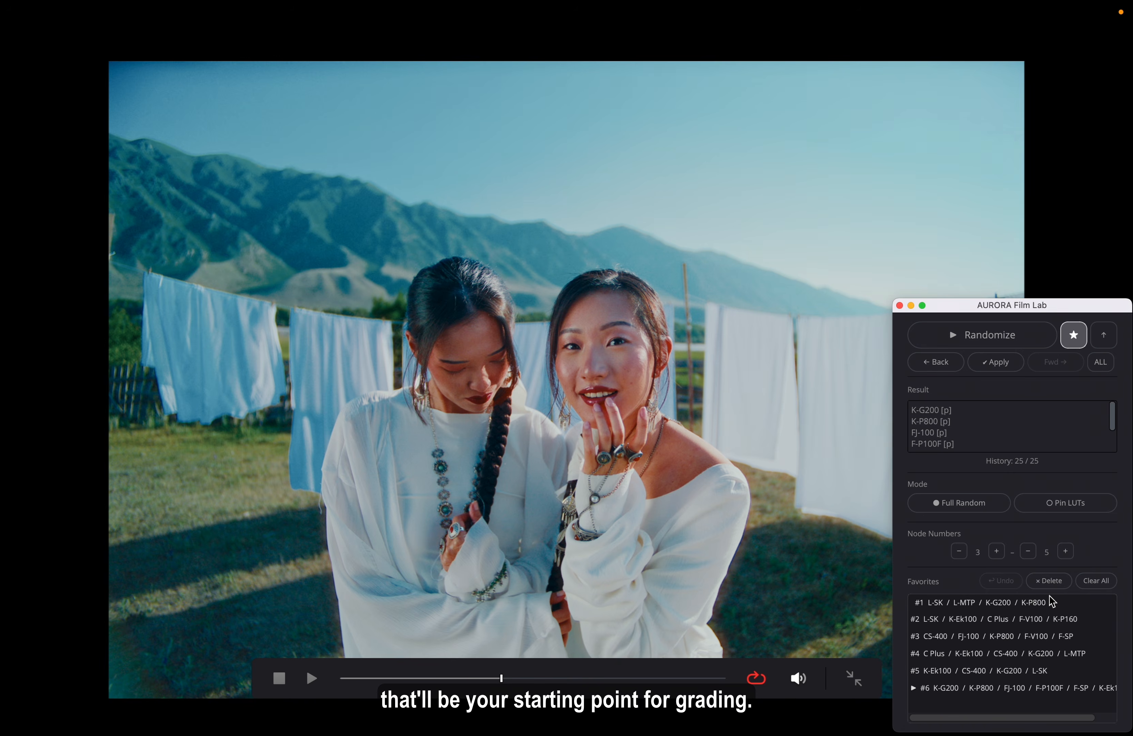
Preview favorites #1 to #6 one after another on the full-screen image
click(1042, 605)
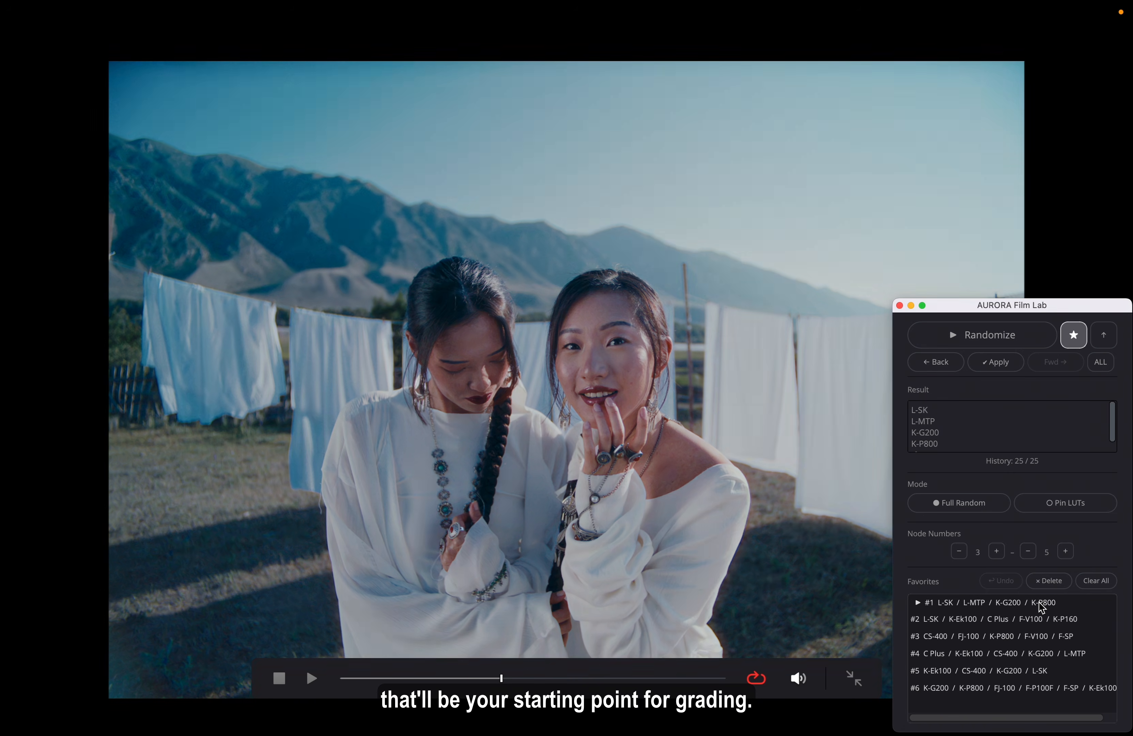
click(1018, 619)
click(1026, 637)
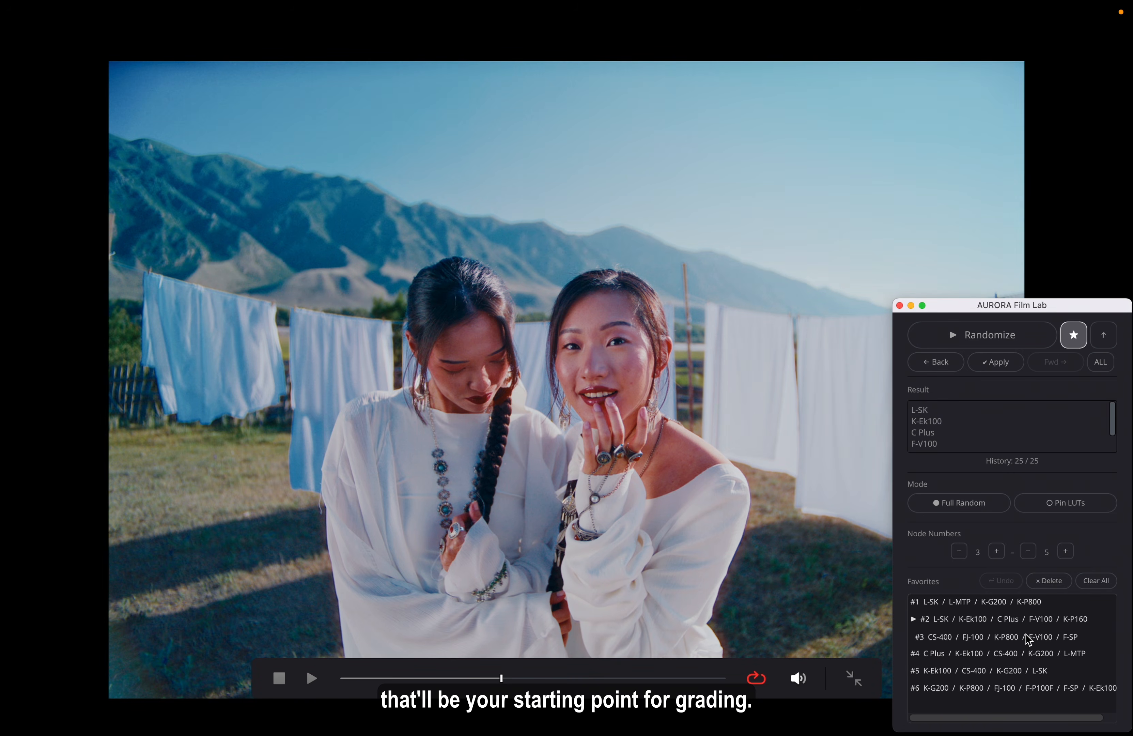
click(1027, 652)
click(1016, 671)
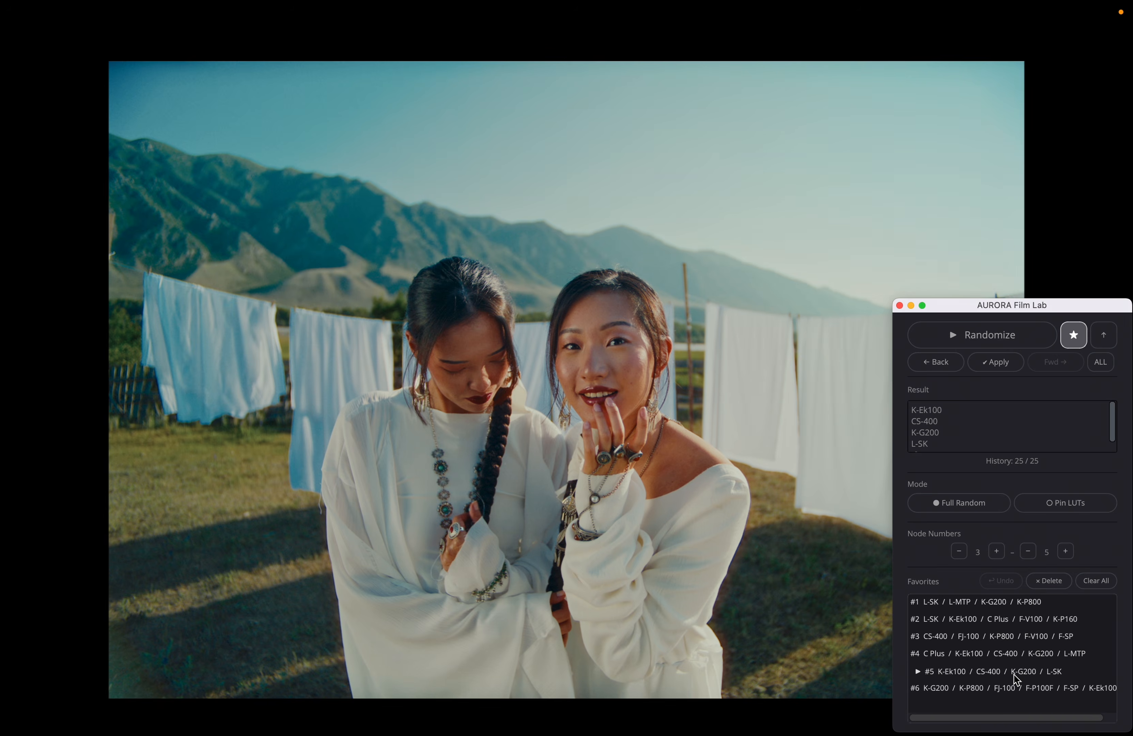
click(1017, 688)
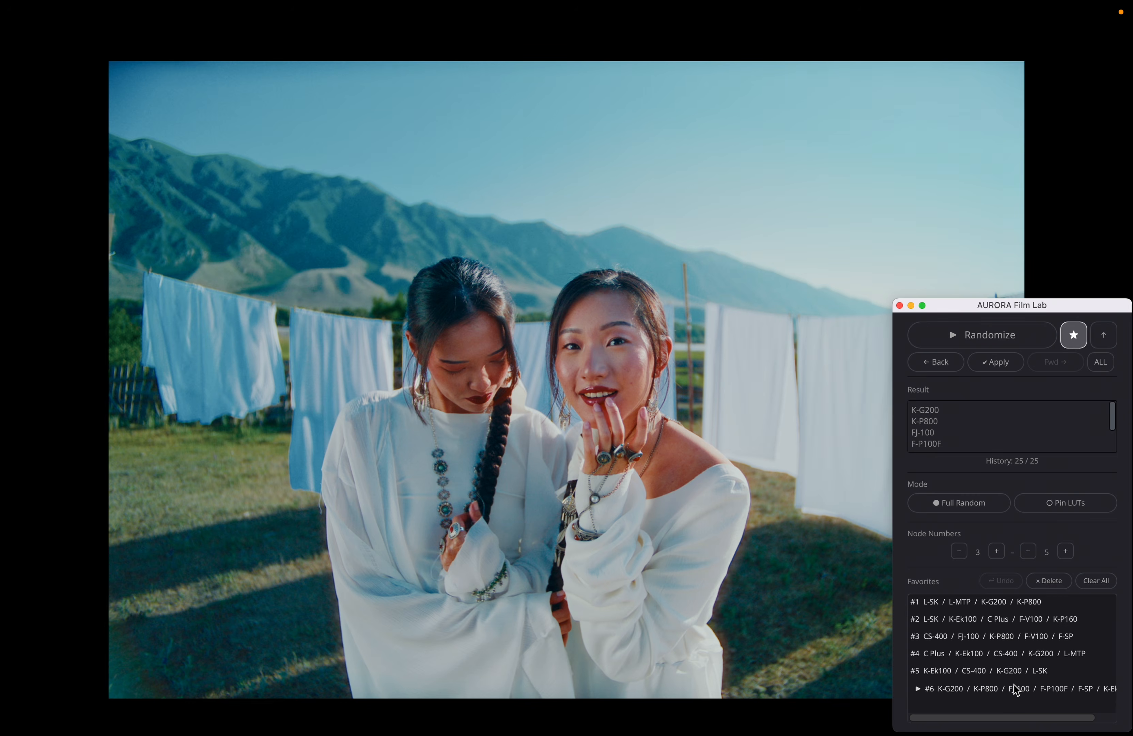
Run through the six favorites again to compare skin tones, then recheck favorites #4 and #5
click(1018, 605)
click(1018, 619)
click(1017, 638)
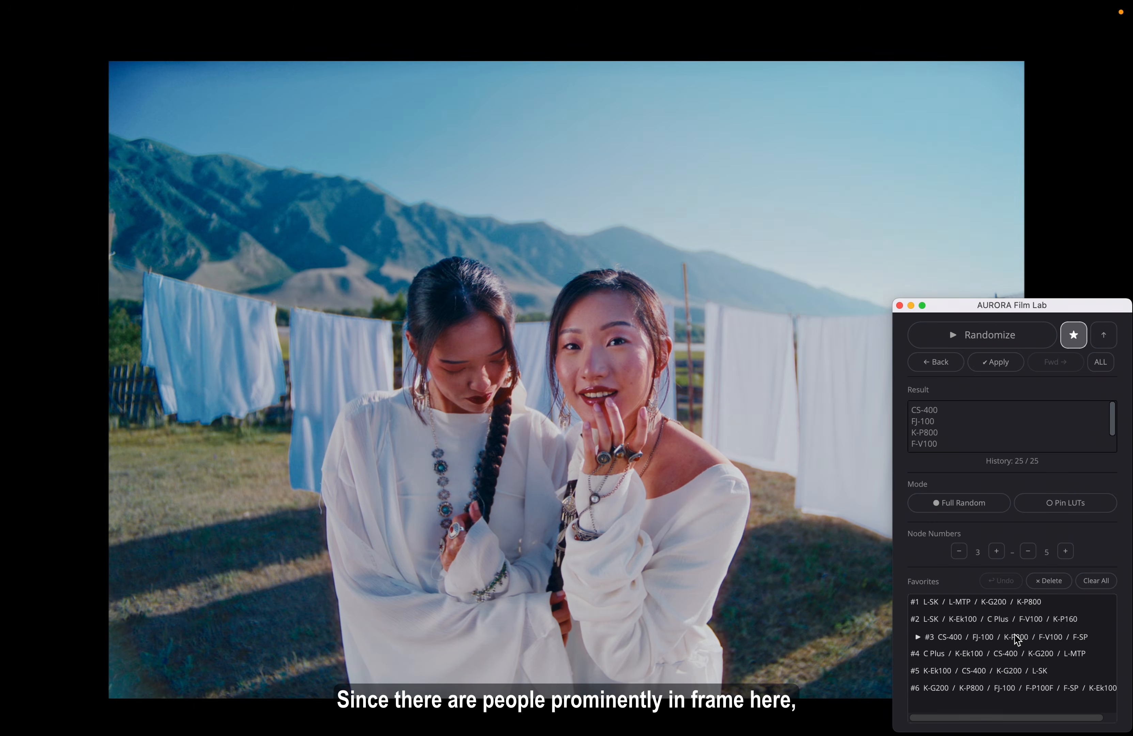
click(1017, 653)
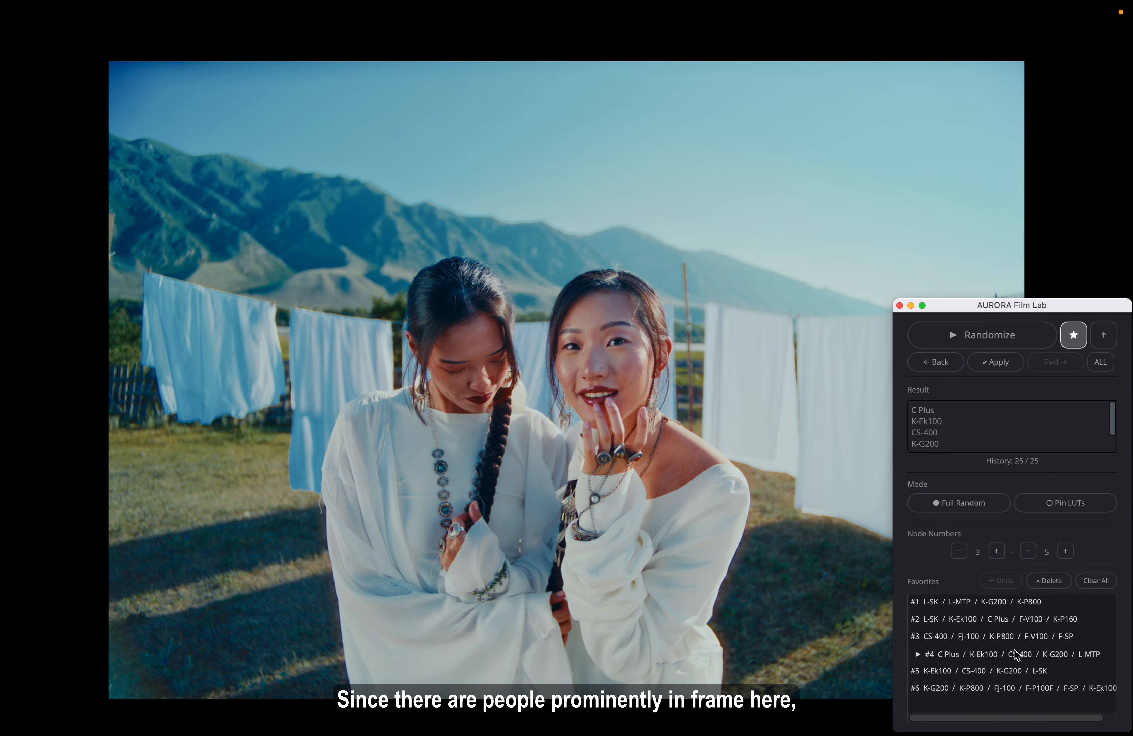
click(1016, 672)
click(1016, 688)
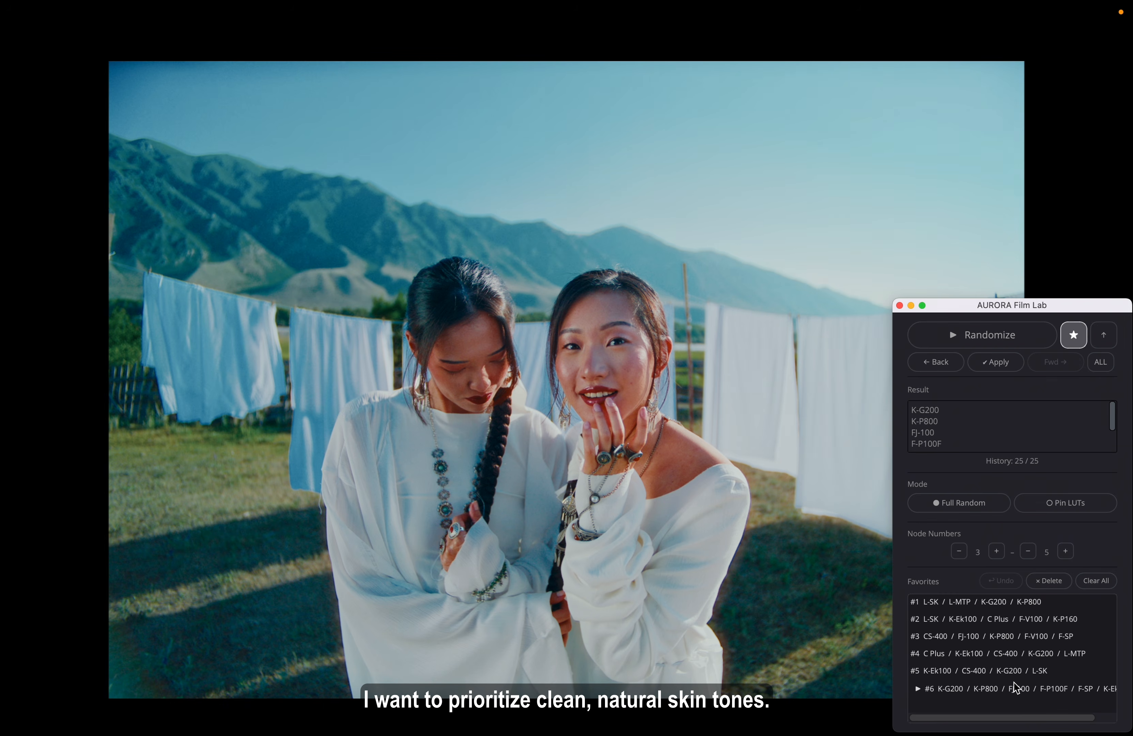
click(1017, 654)
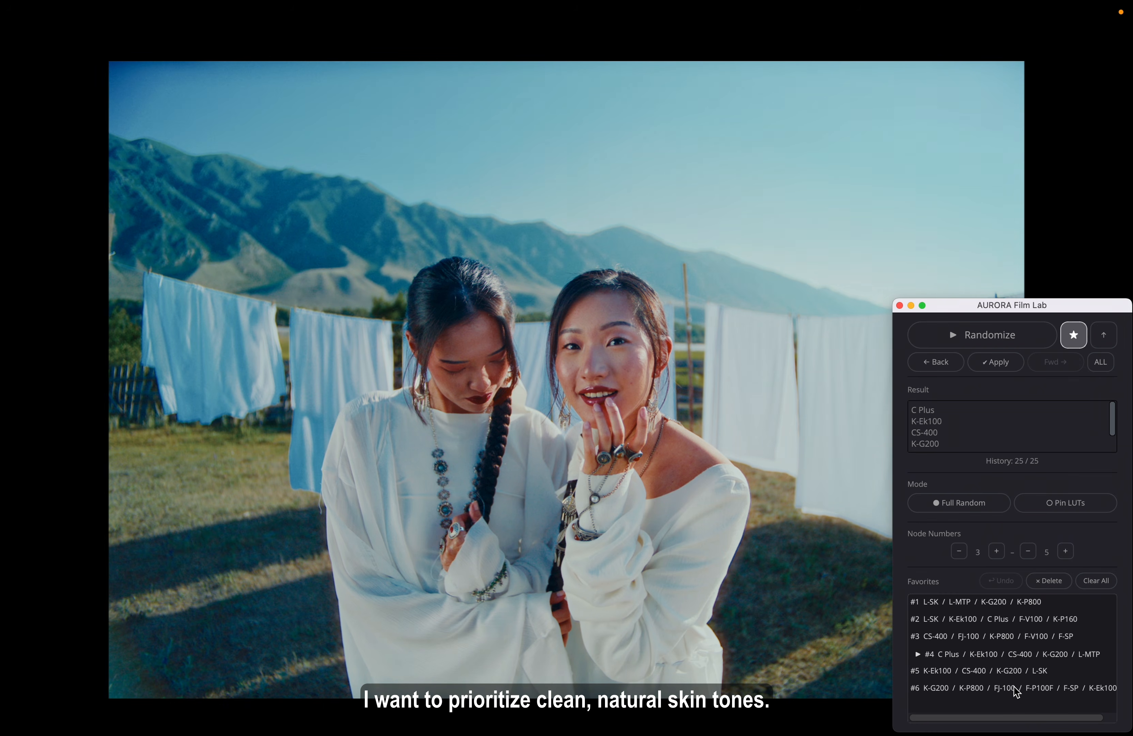
click(1016, 672)
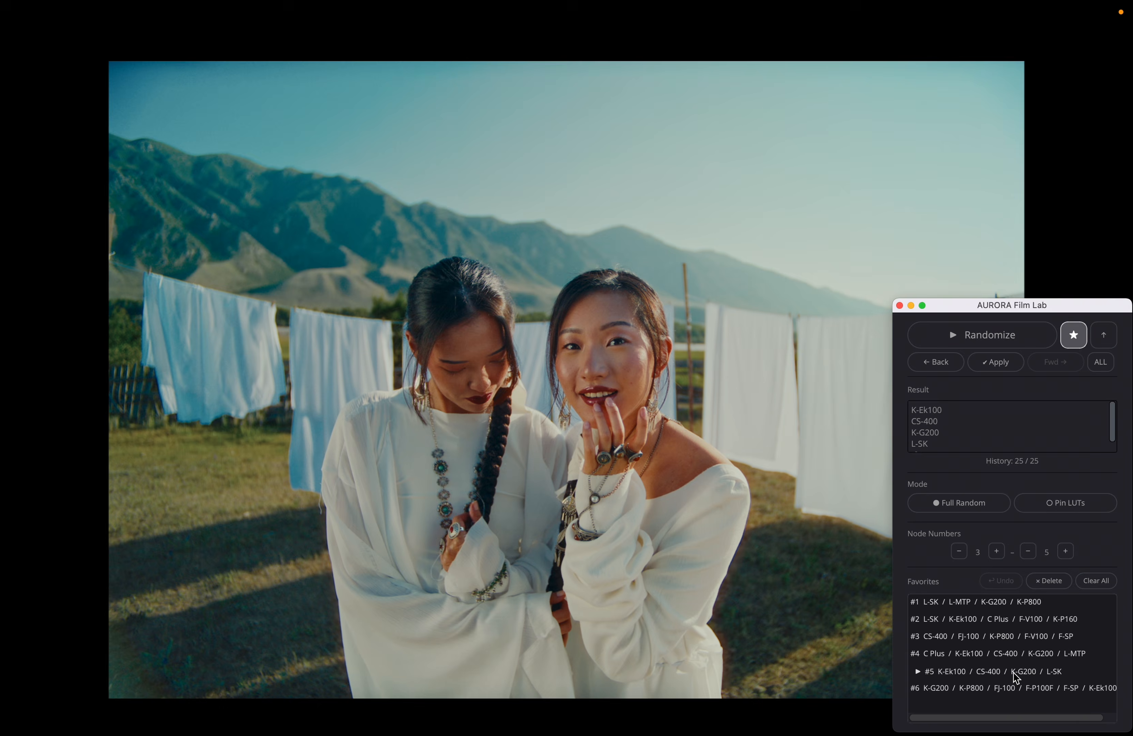
Apply favorite #6, starting with K-G200, K-P800, FJ-100 and F-P100F, and leave the full-screen viewer
click(1016, 688)
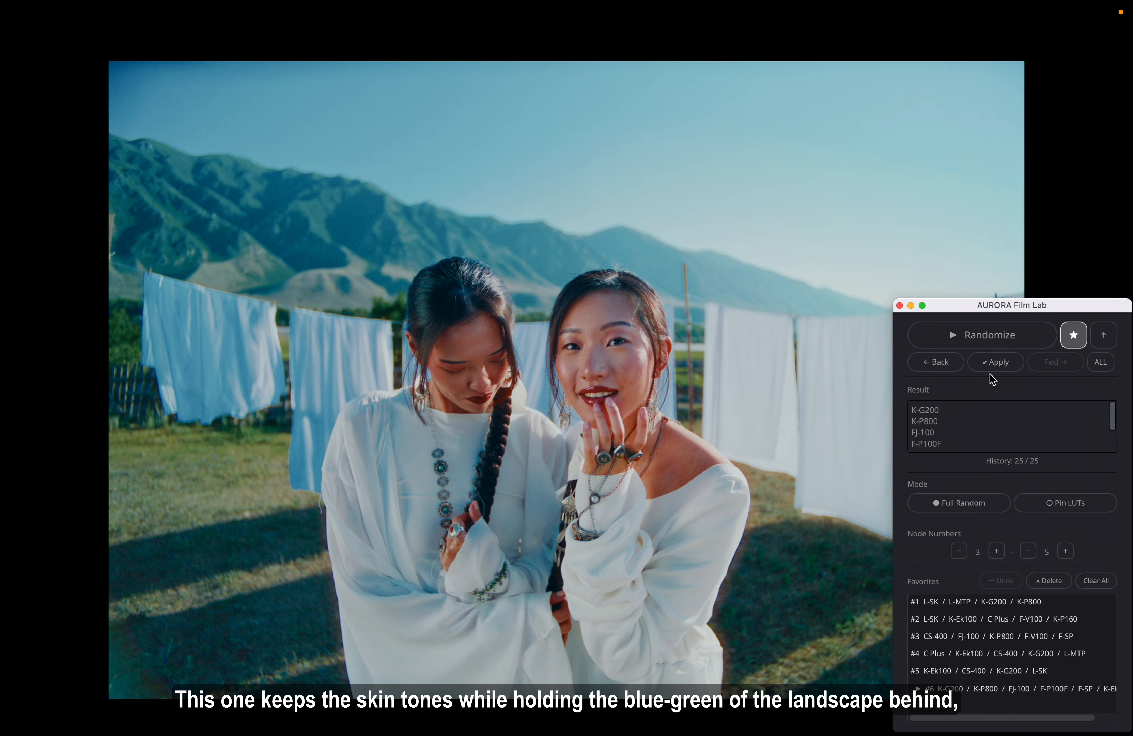
click(1011, 366)
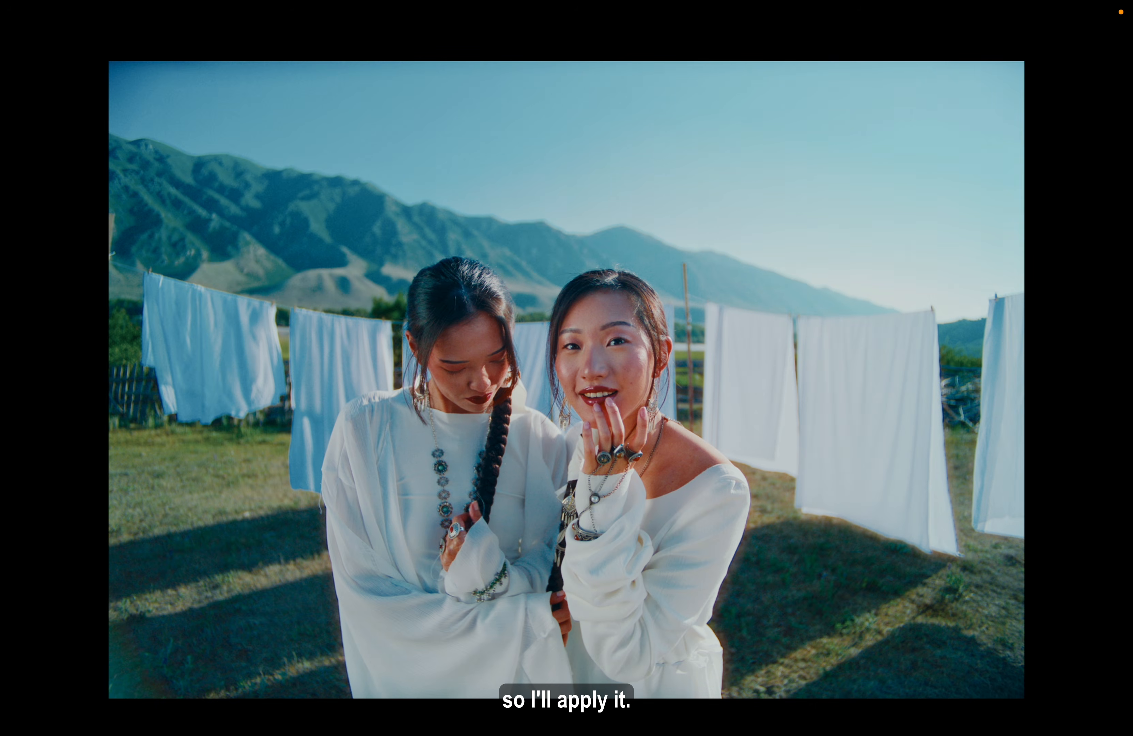
key(p)
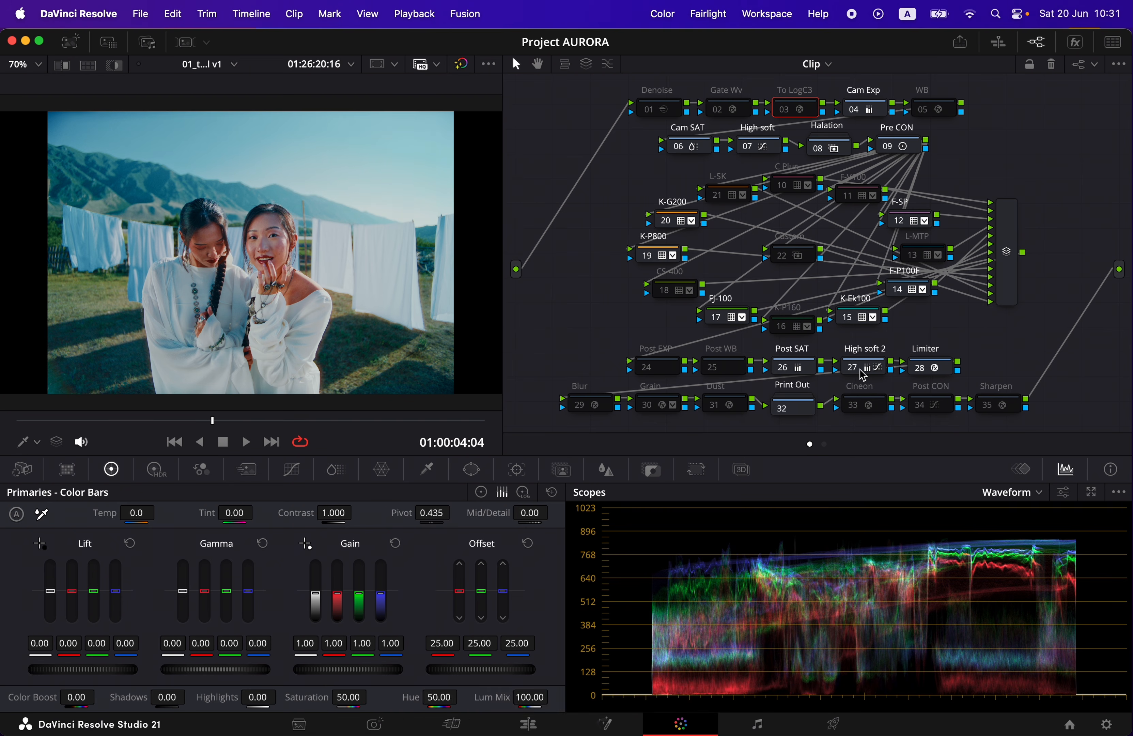
Toggle the Post SAT node off and on several times to judge its effect, leaving it enabled
click(814, 376)
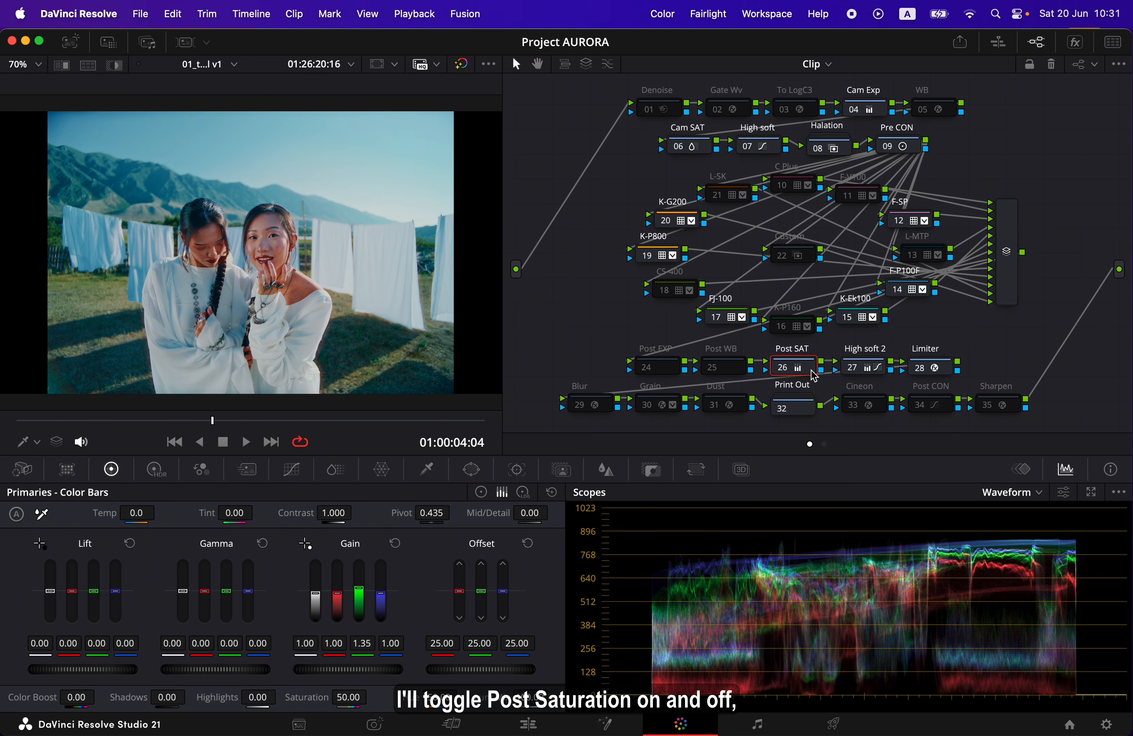
click(782, 370)
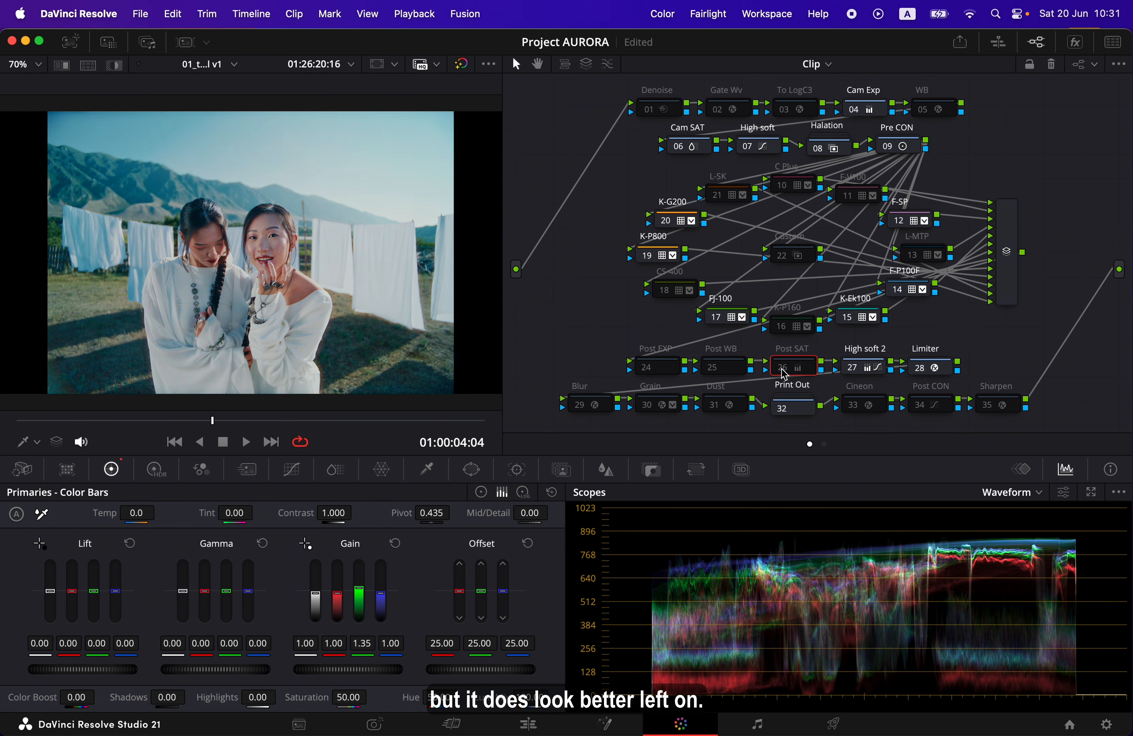
click(781, 371)
click(782, 367)
click(783, 368)
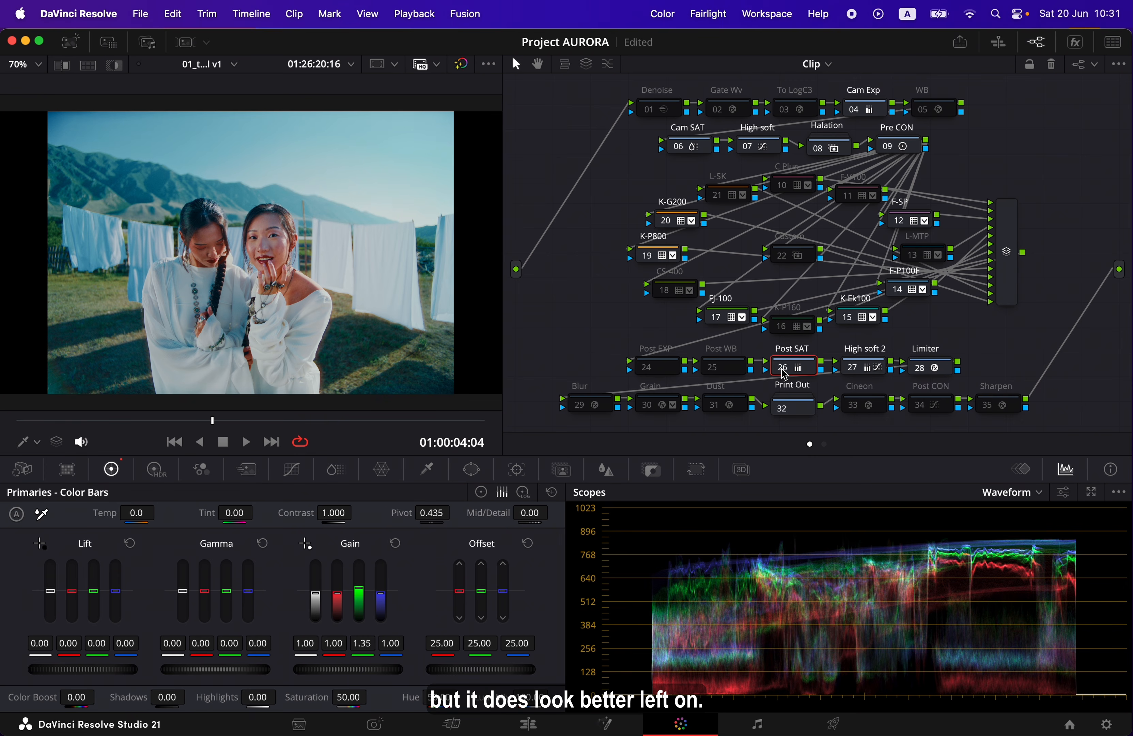
click(783, 373)
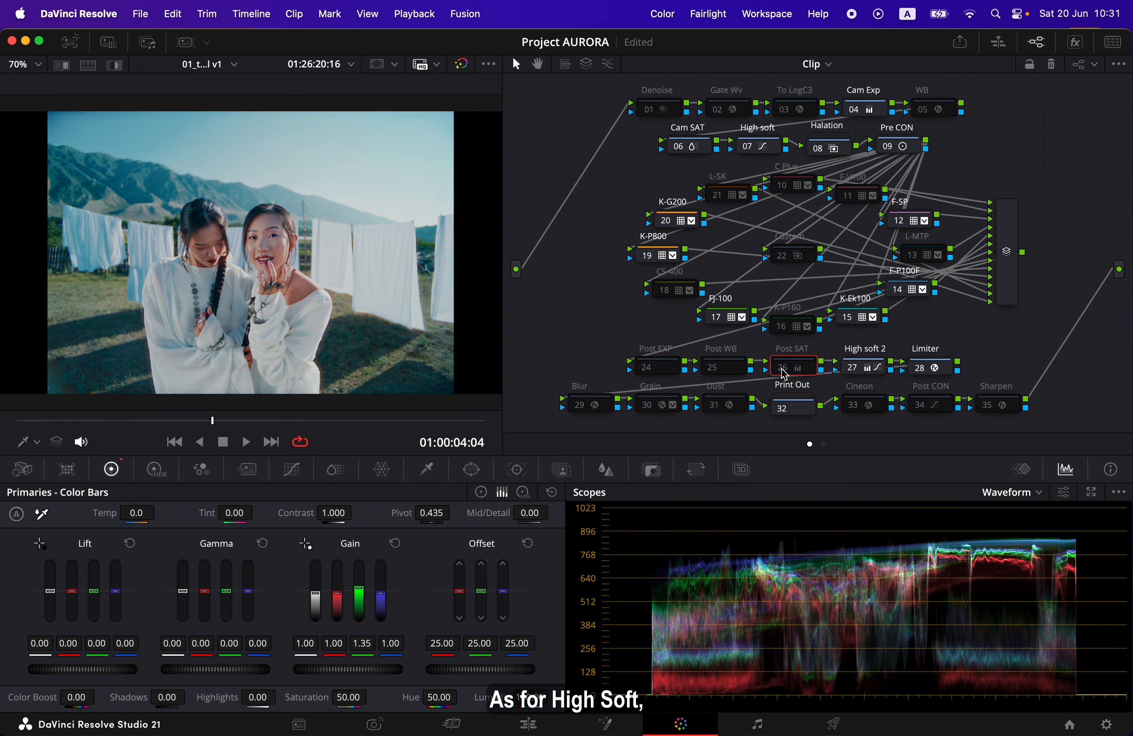
click(783, 373)
Toggle the High soft 2 node off and on to check its effect, leave it enabled, and select the Limiter node
click(879, 372)
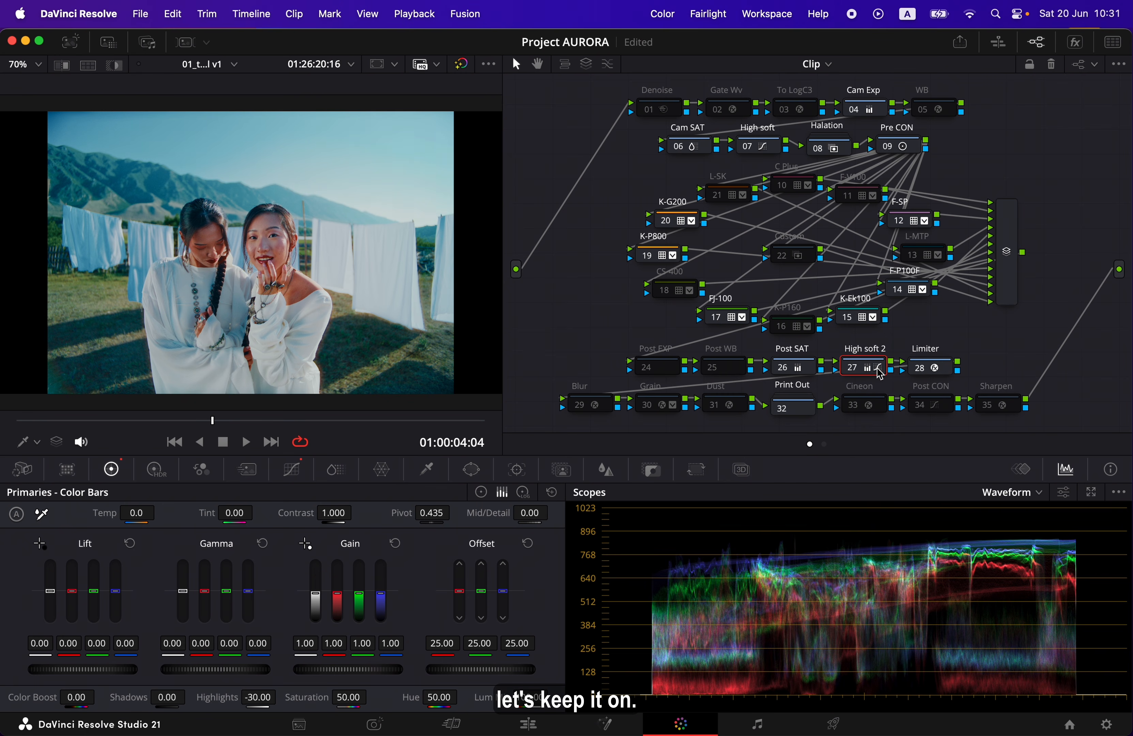
click(854, 371)
click(854, 370)
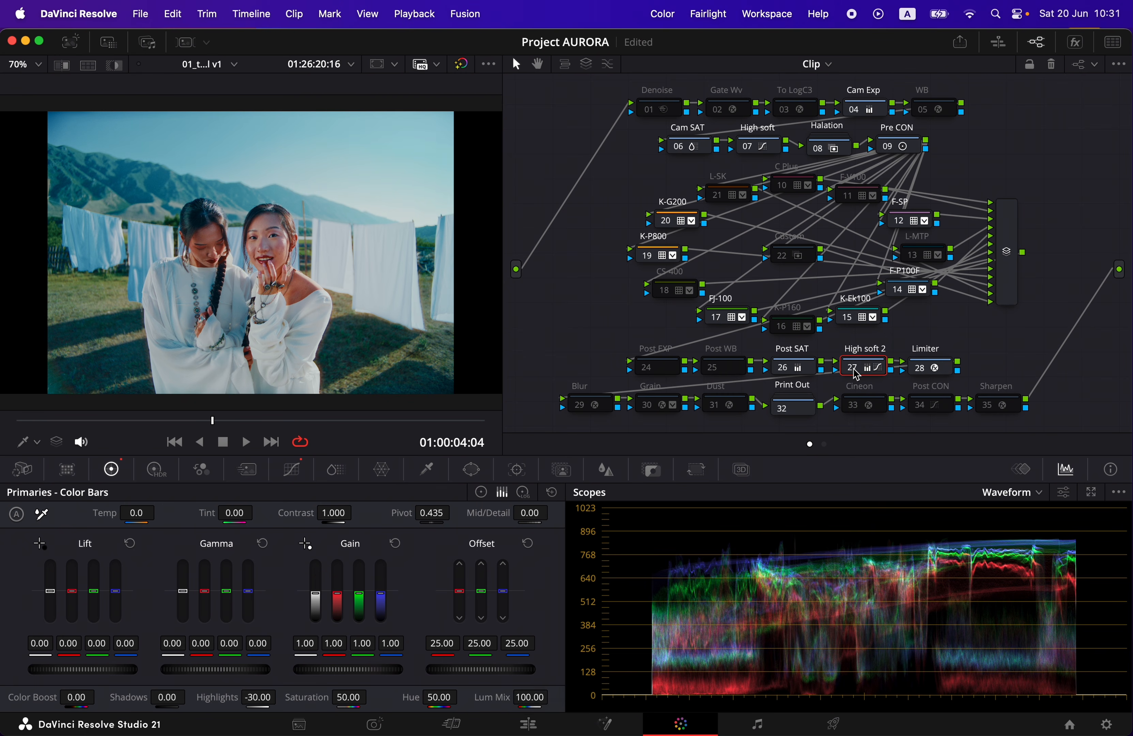
click(854, 369)
click(854, 370)
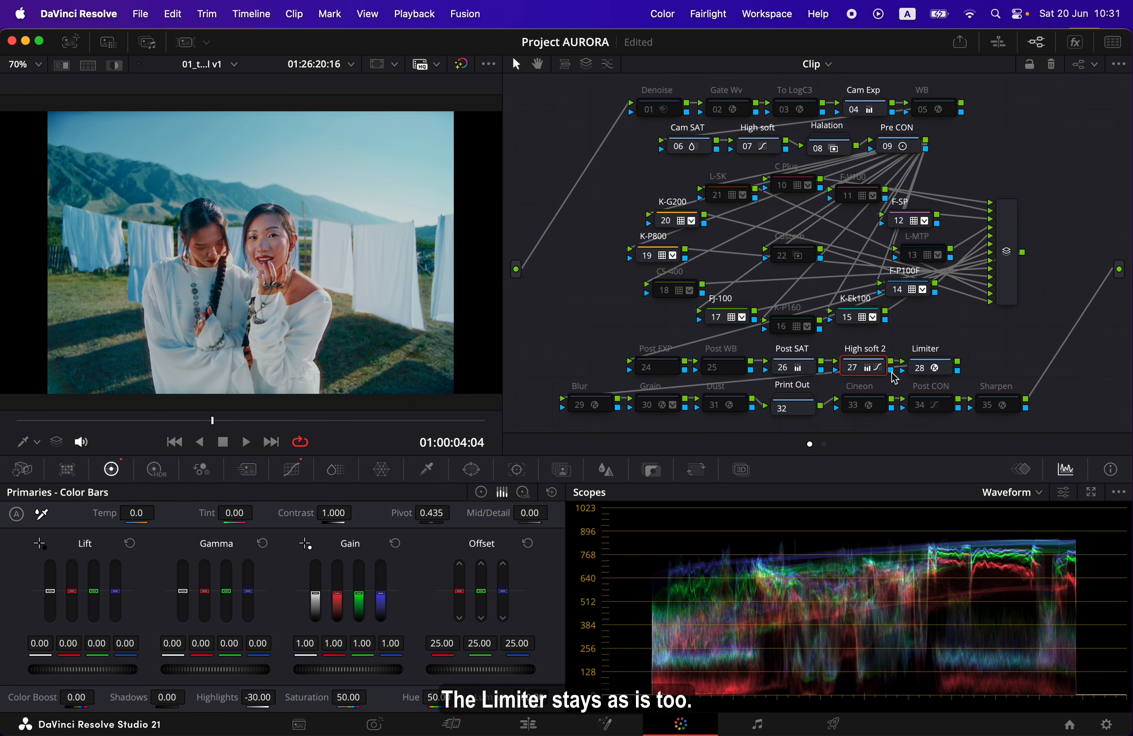
click(941, 373)
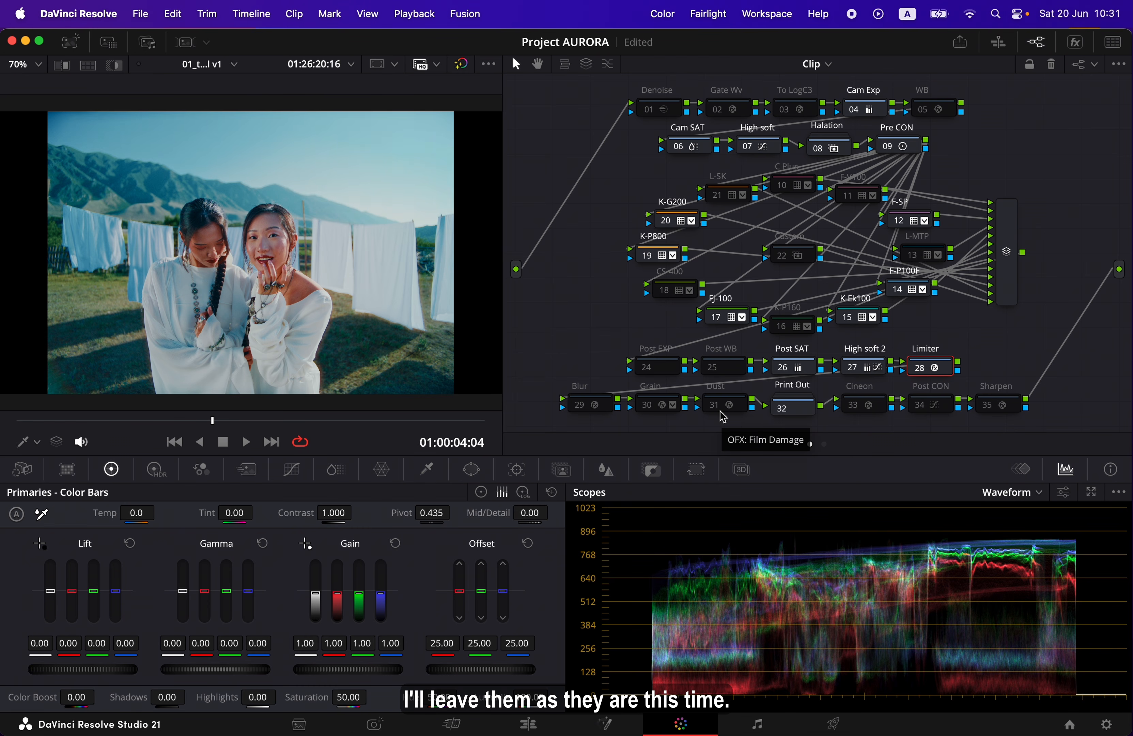
Open the Print Out compound node and compare F D65 against K D65, leaving K D65 enabled
click(810, 416)
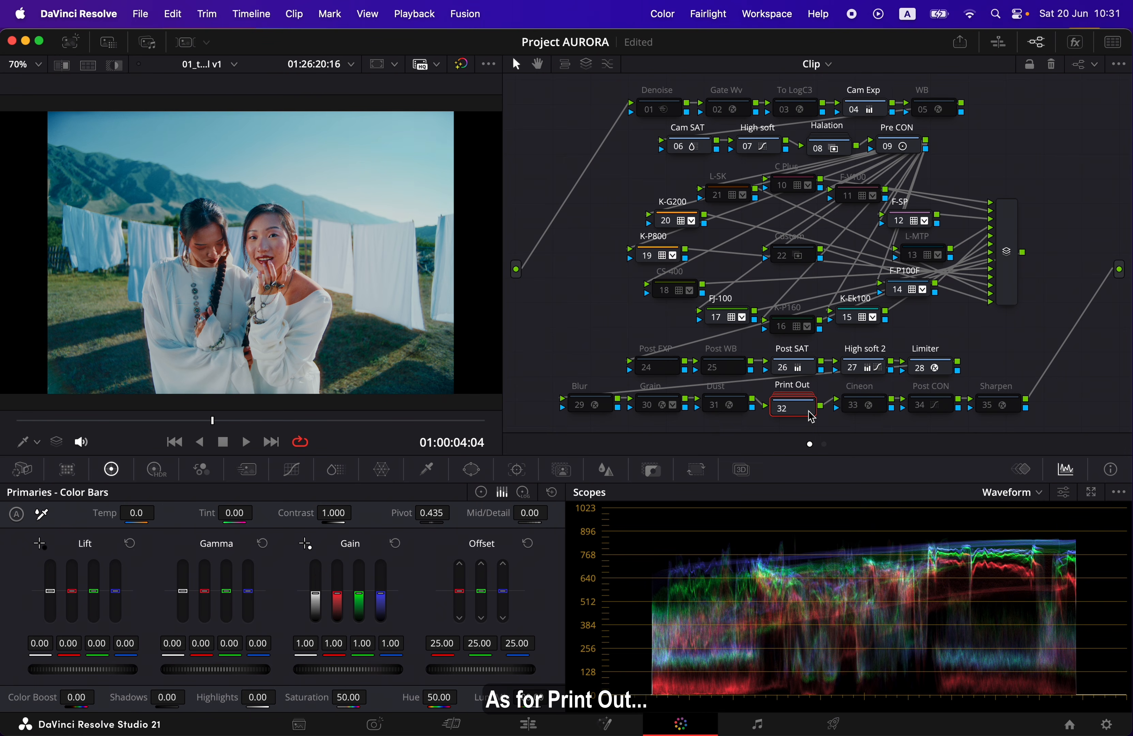
double_click(807, 414)
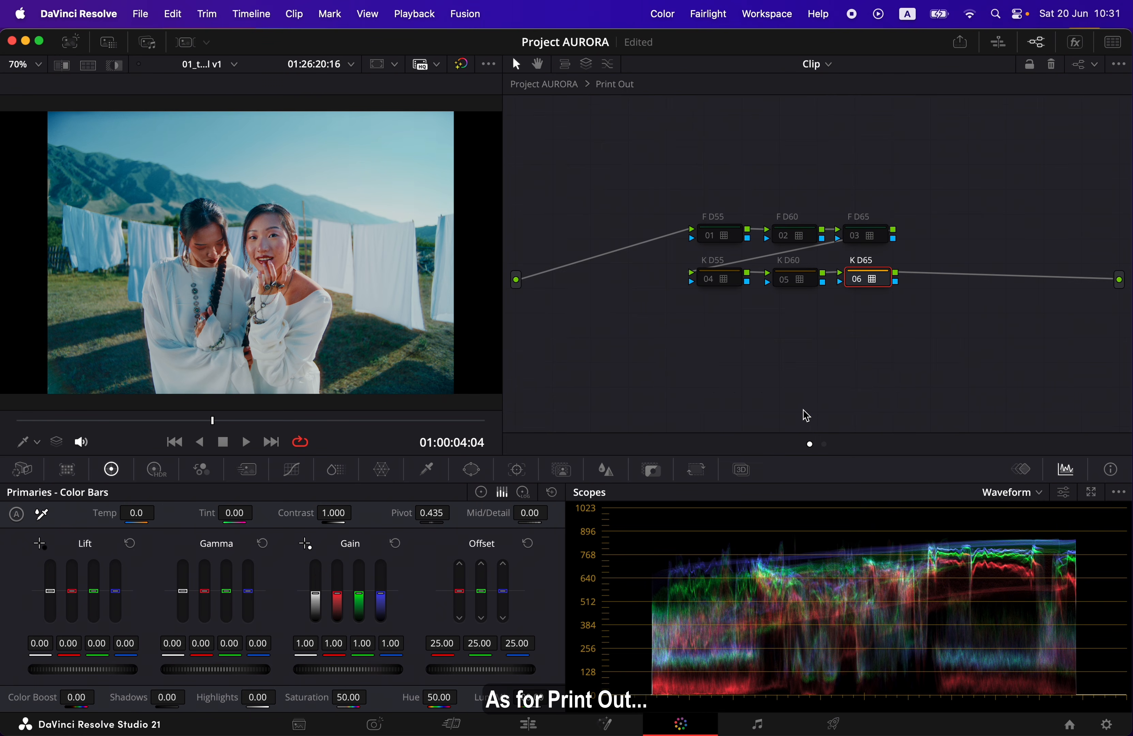
click(858, 279)
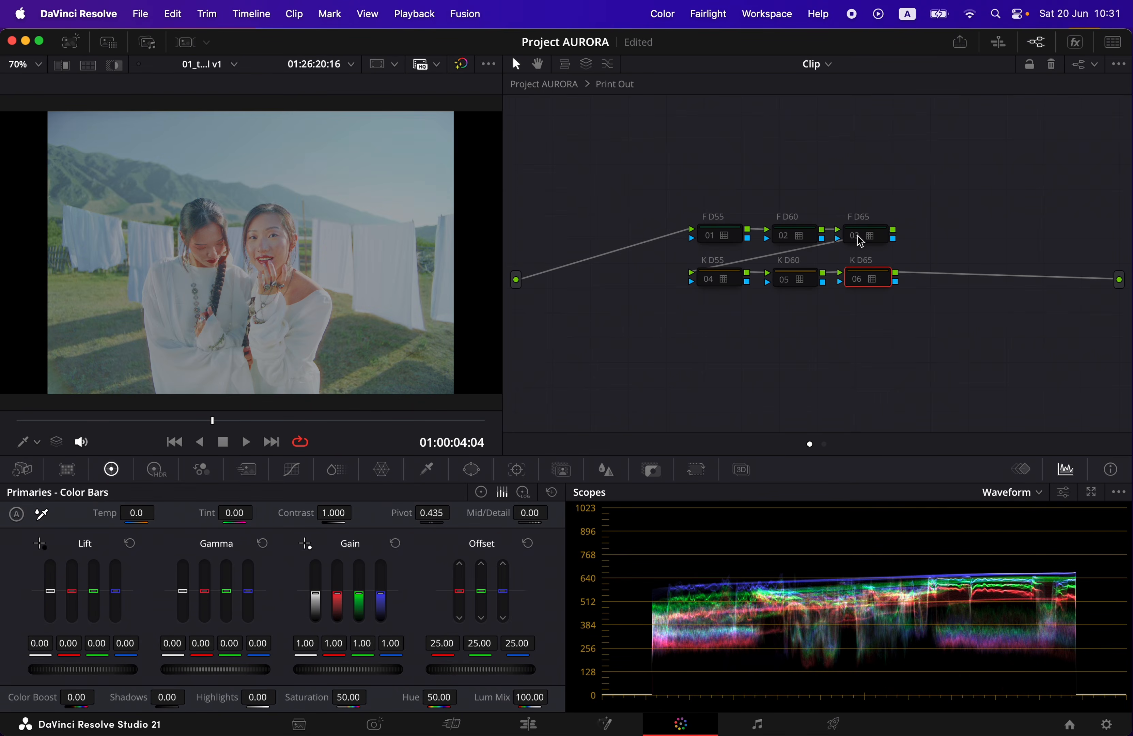
click(858, 236)
click(859, 237)
click(860, 280)
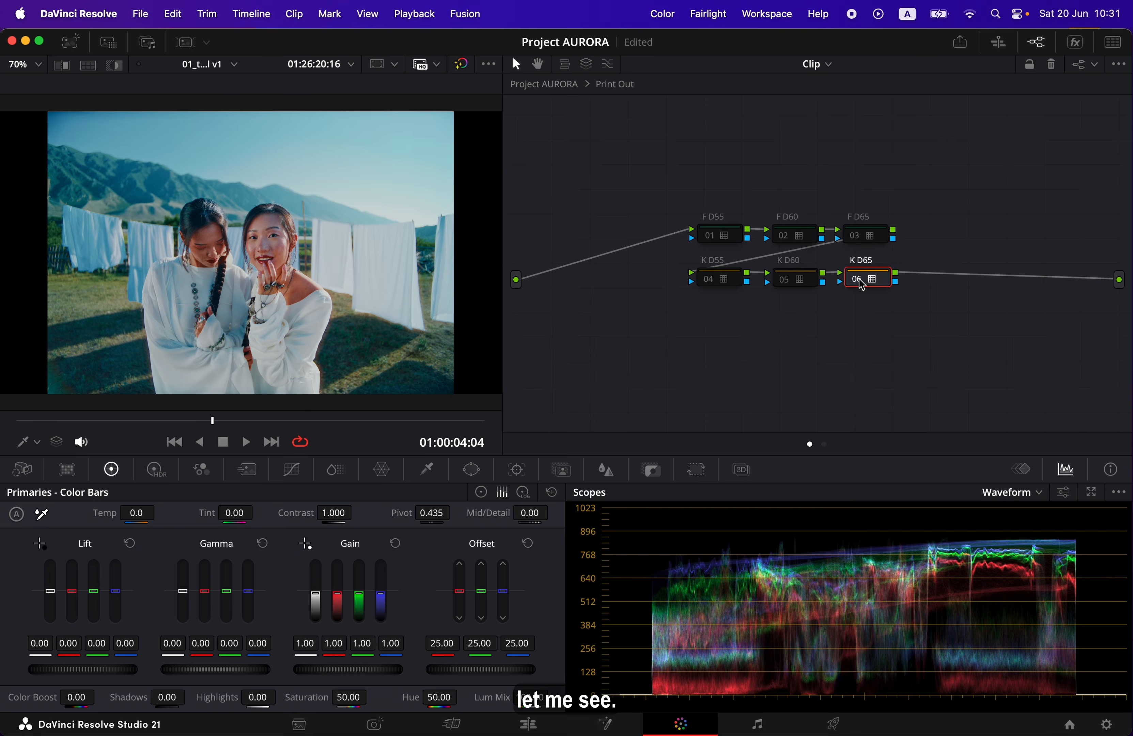
Try the F D65 print node in place of K D65 and check the image full screen
click(860, 281)
click(859, 237)
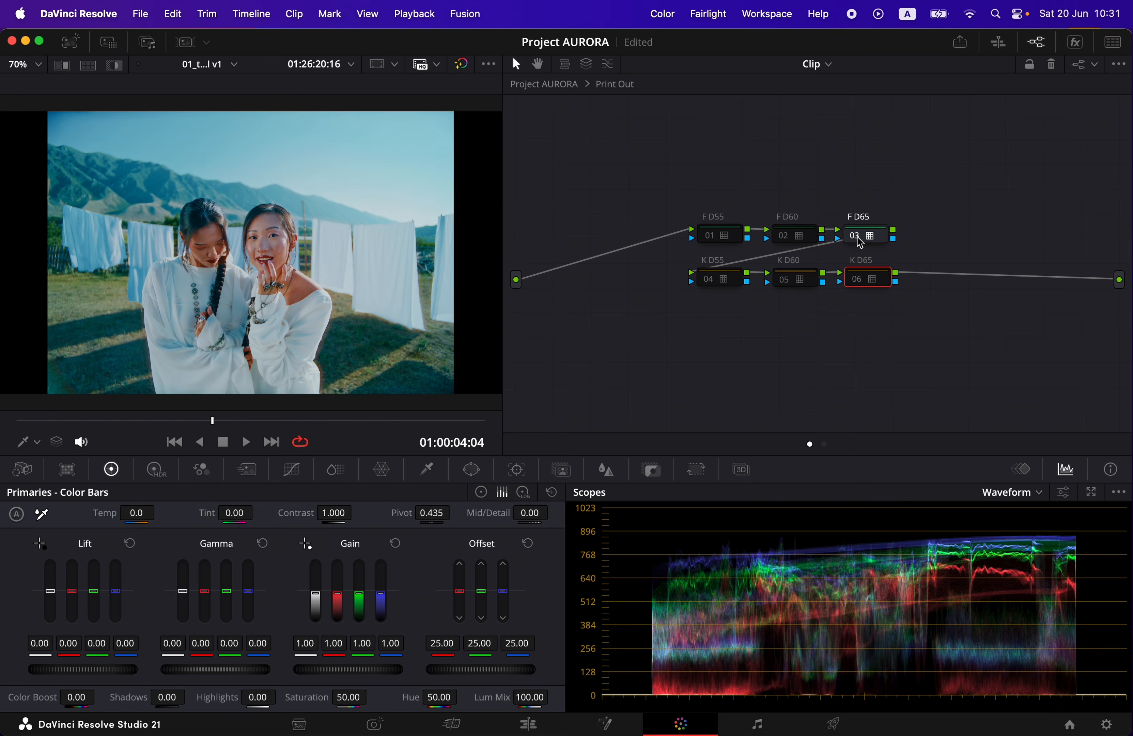
key(p)
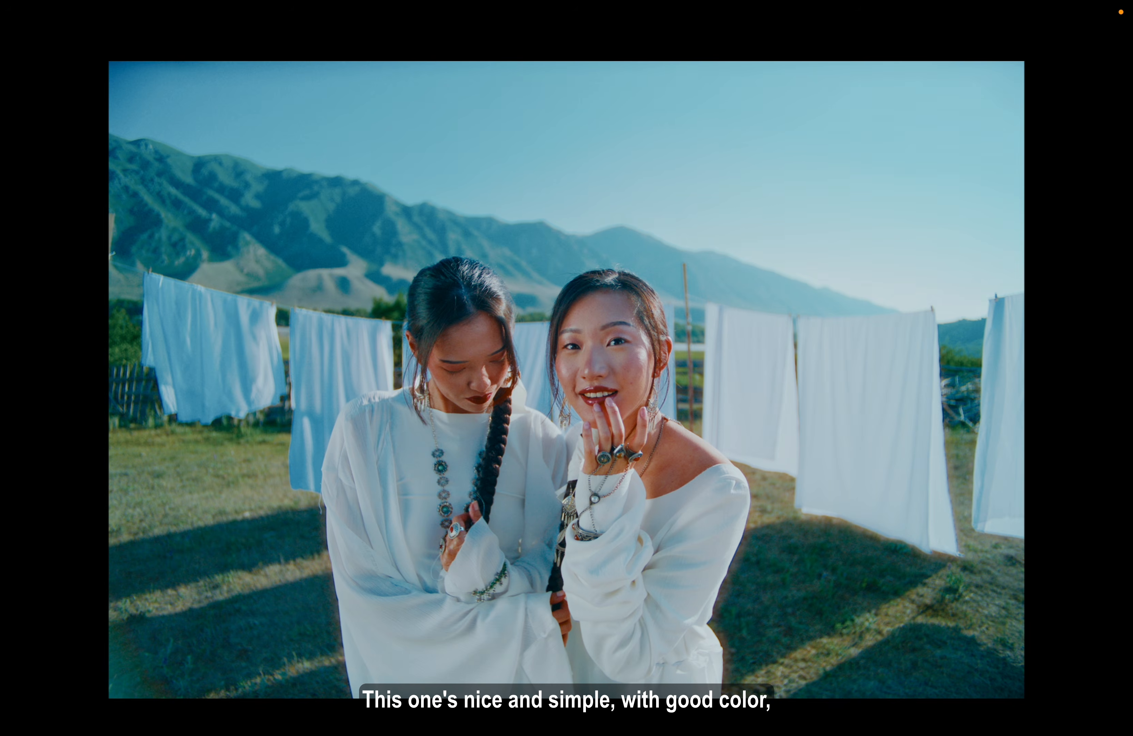
key(p)
Switch the print output back from F D65 to K D65 and review the image full screen
click(858, 237)
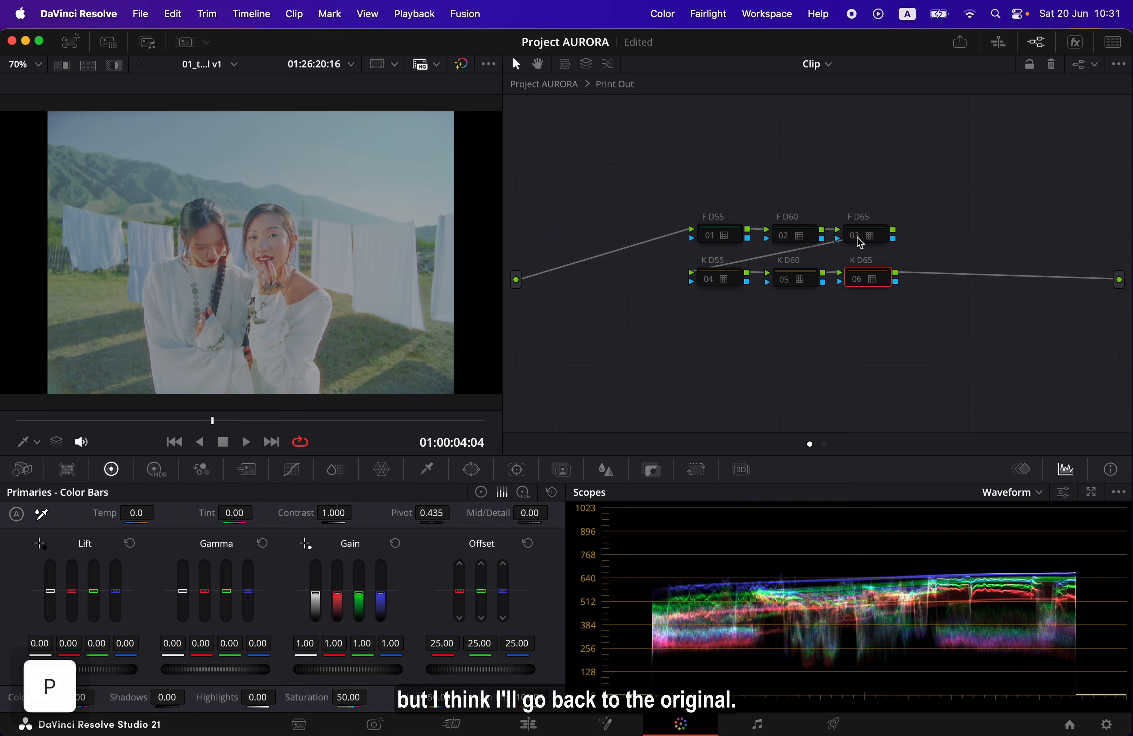
click(858, 278)
key(p)
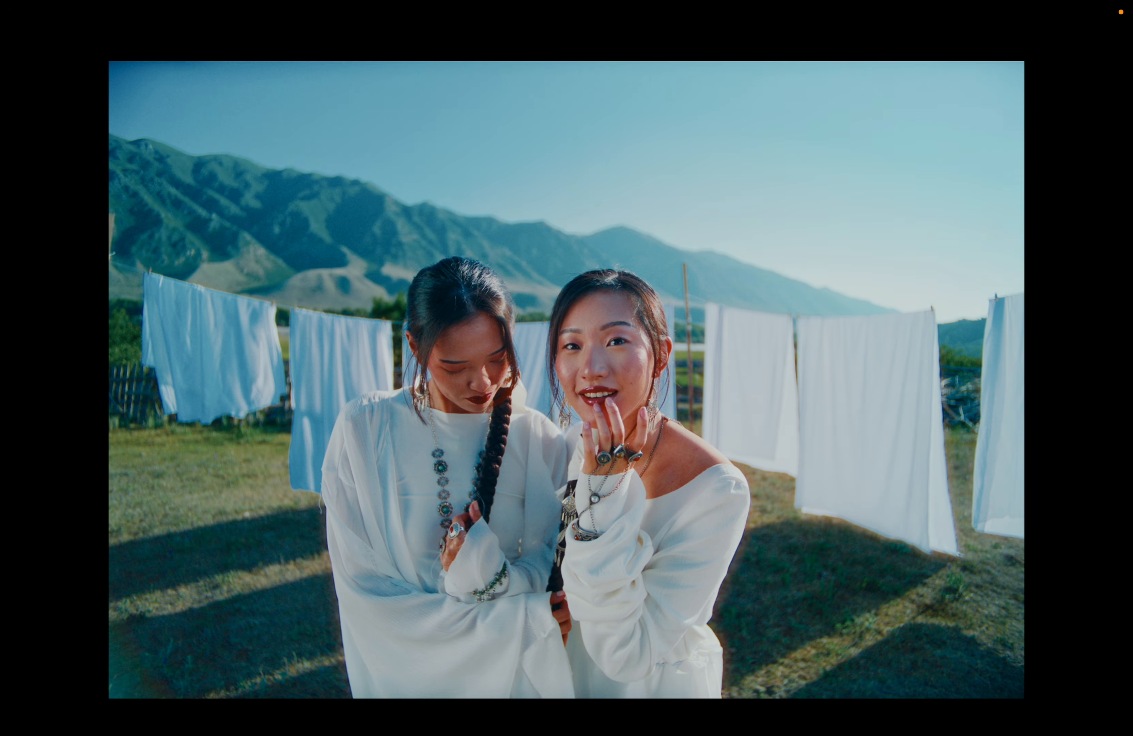
key(p)
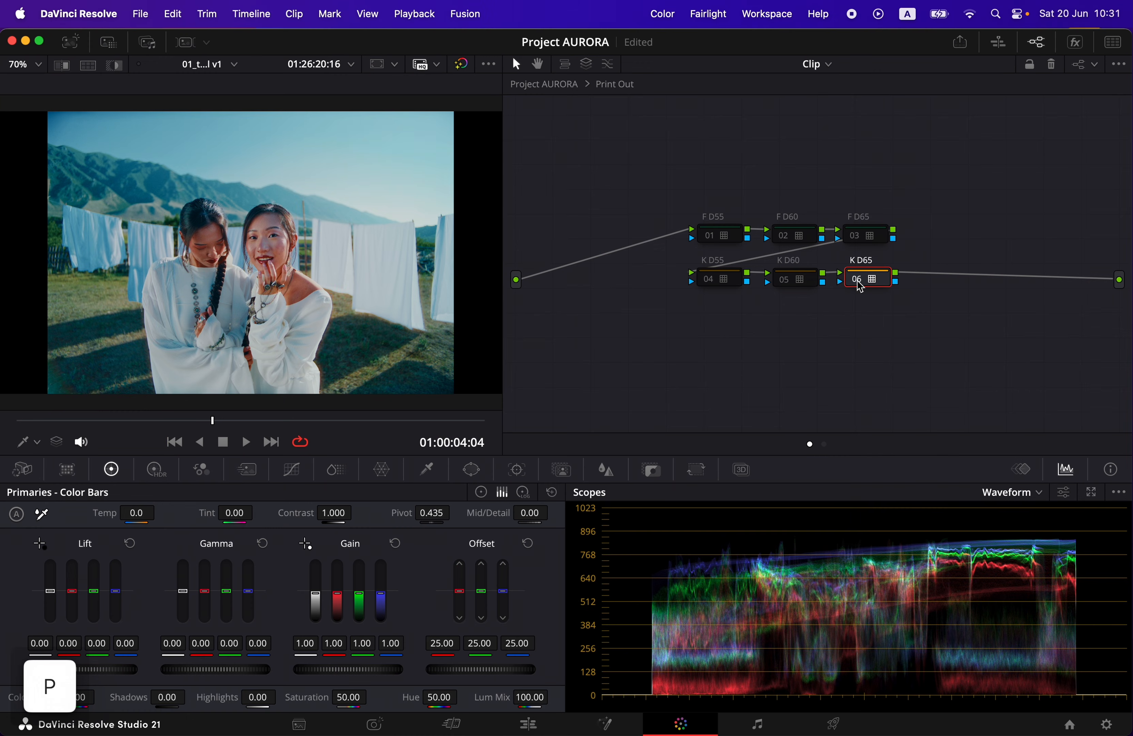
Return from the Print Out compound to the main node graph and check the Cineon and Print Out nodes
click(545, 84)
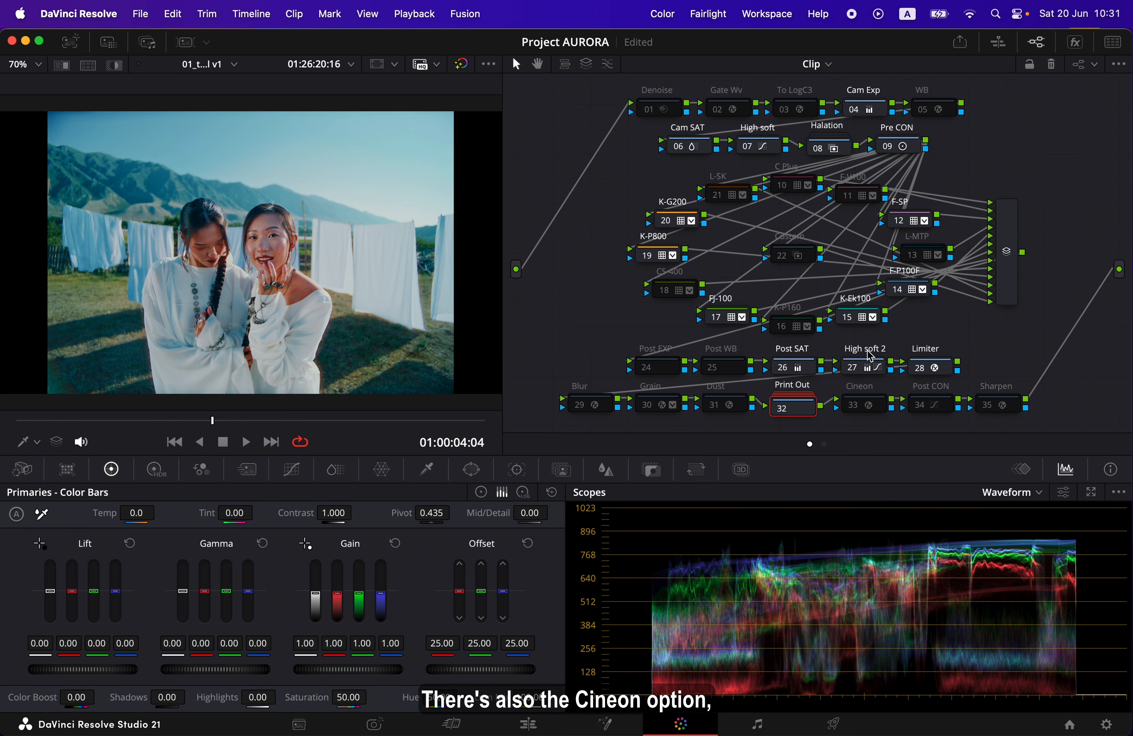
click(880, 410)
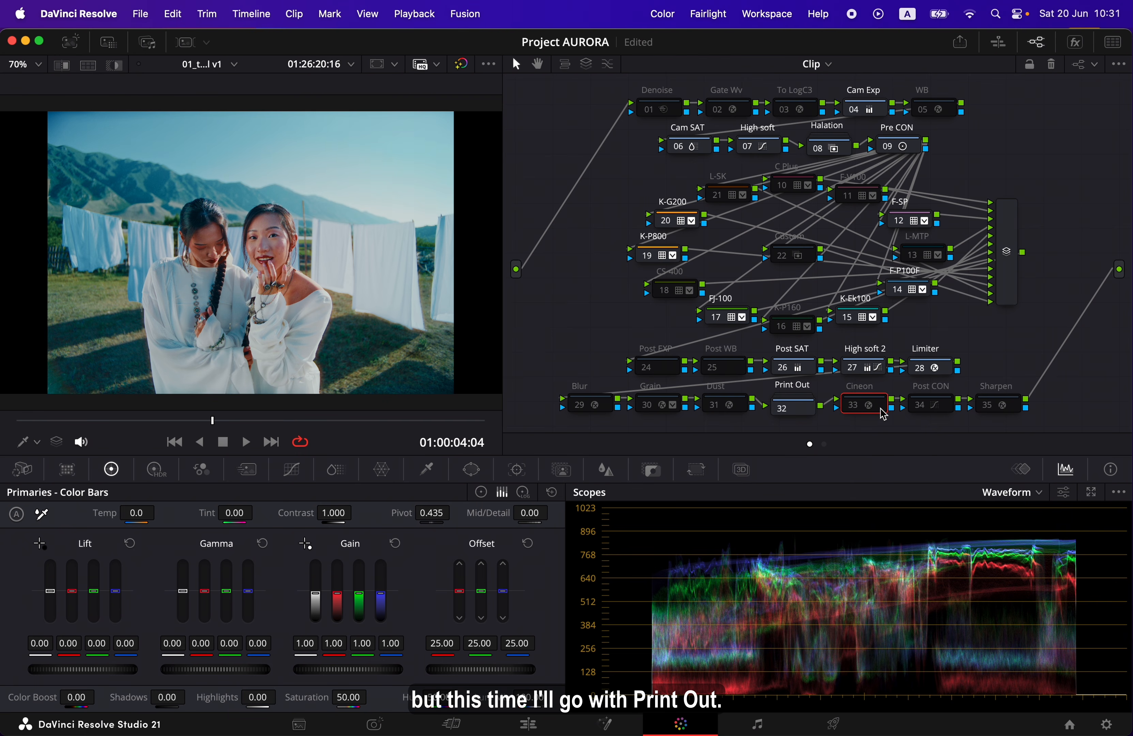
click(812, 414)
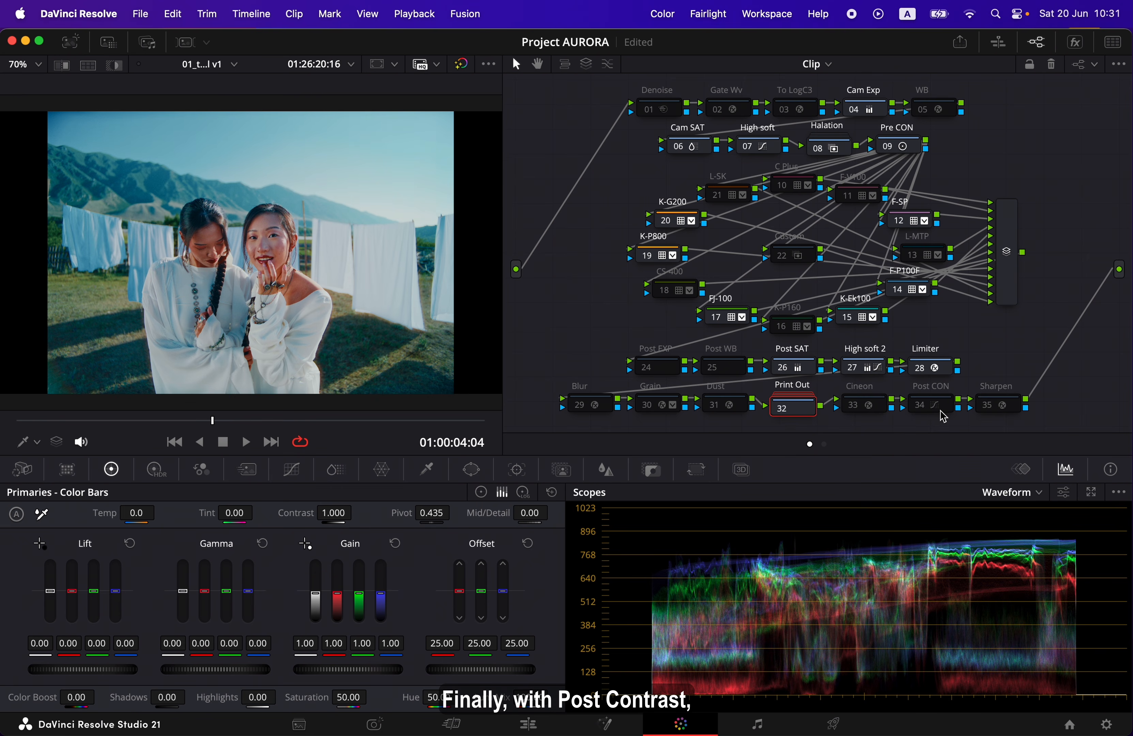
Enable the Post CON node to deepen the shadows and review the image full screen
click(929, 410)
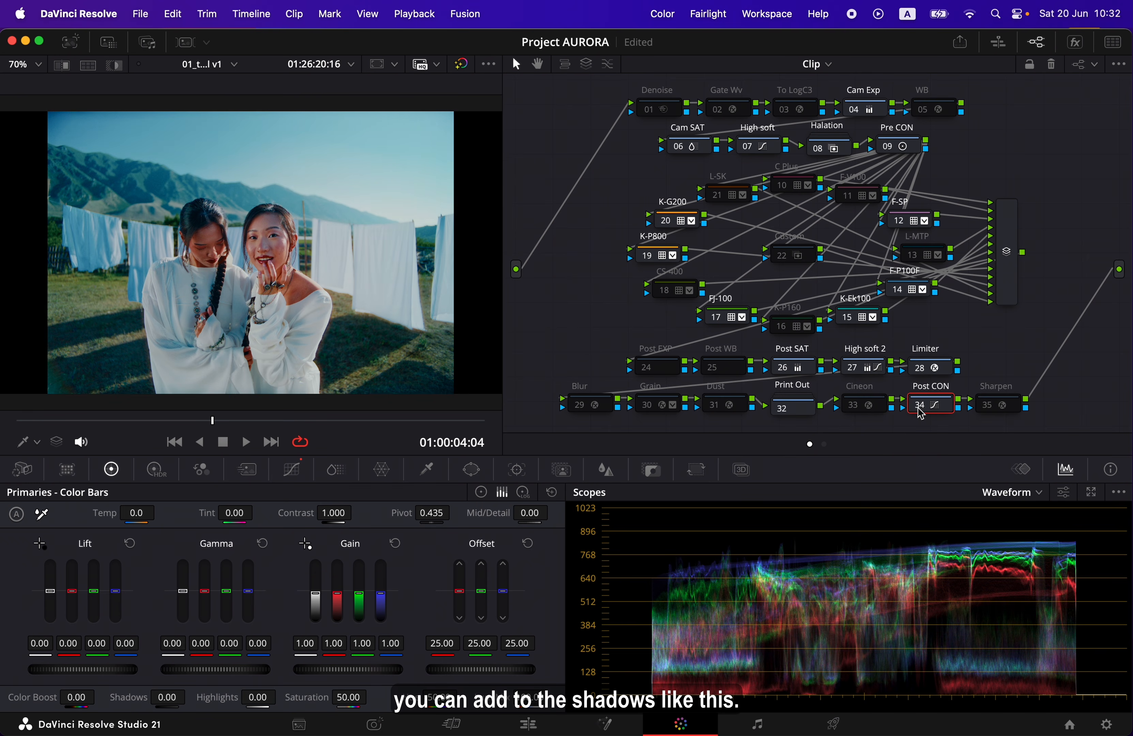
key(p)
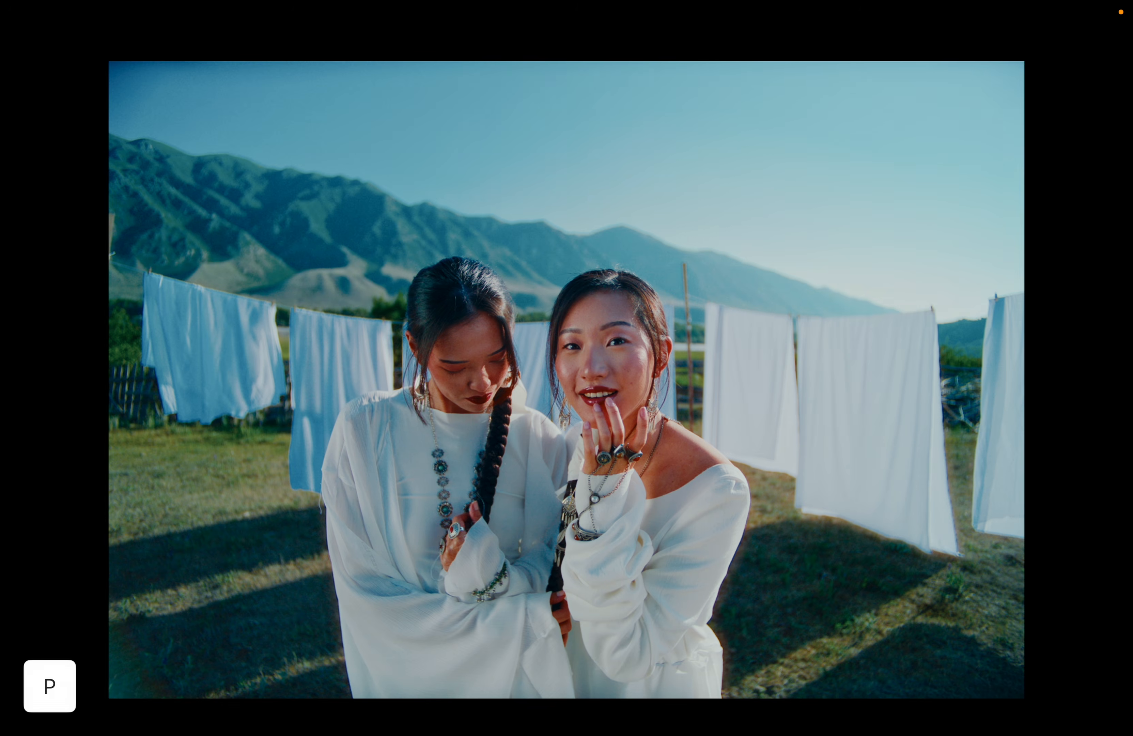
key(p)
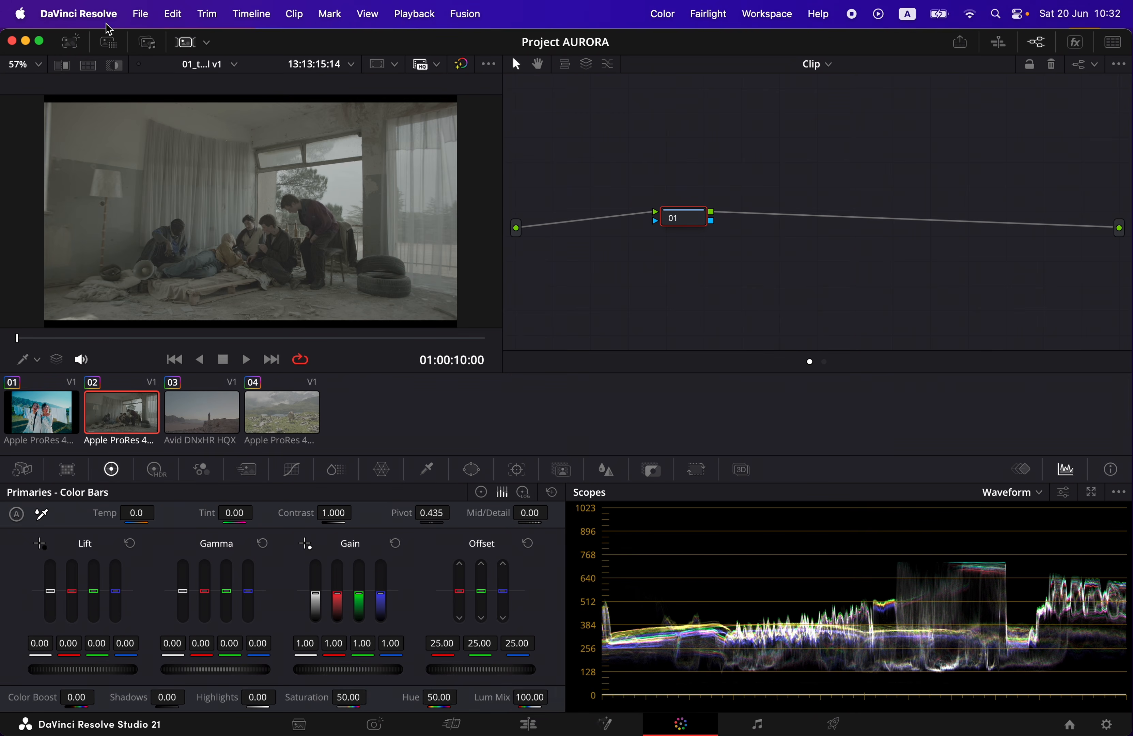
Apply the grade of the 0.25 still from the AURORA v1.0 album to clip 02 and hide the gallery and clip thumbnails
click(70, 42)
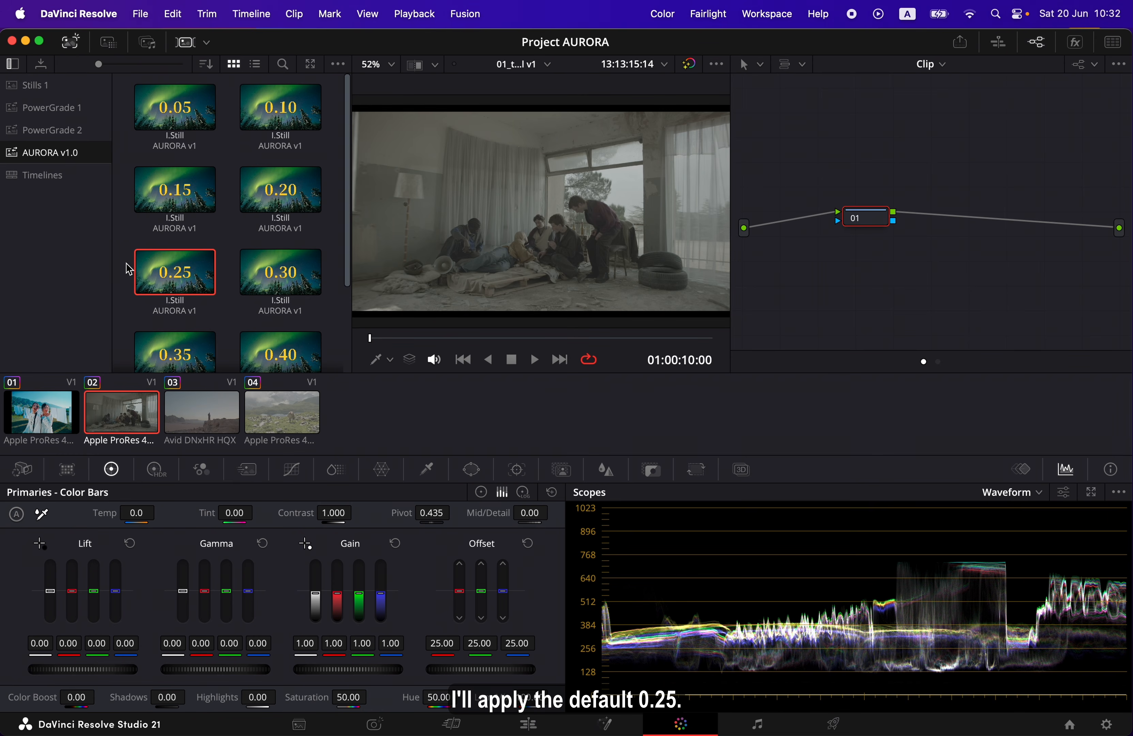
right_click(200, 285)
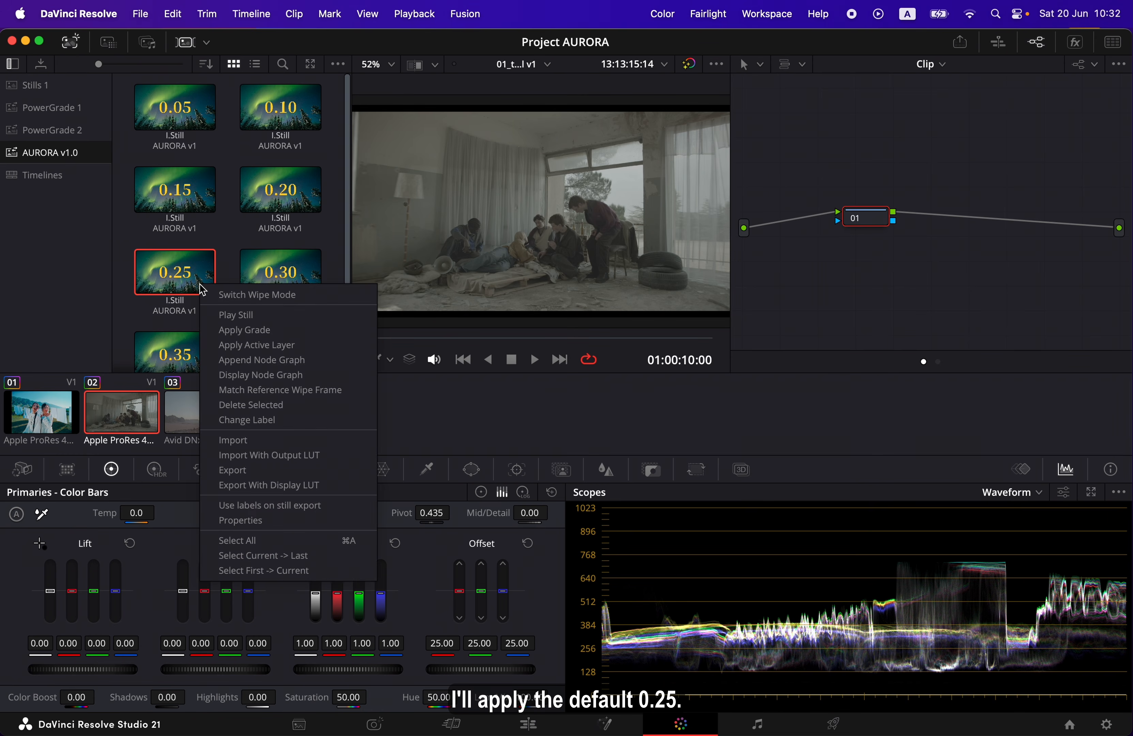
click(311, 334)
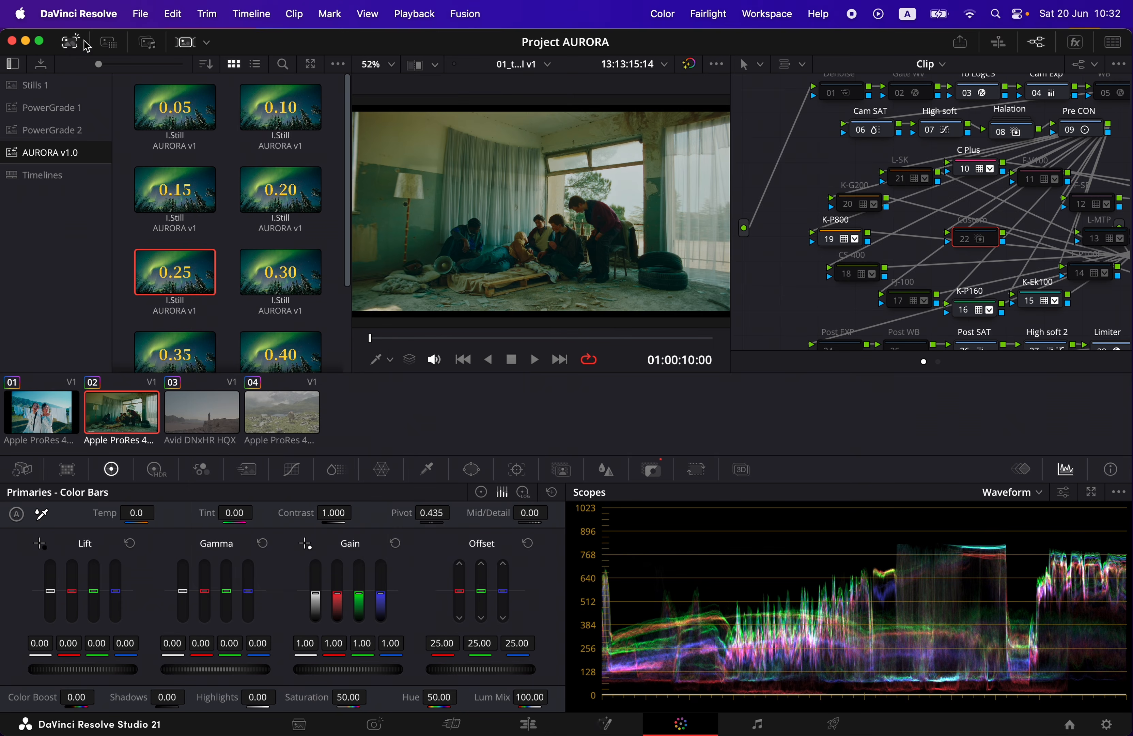
click(72, 41)
click(187, 43)
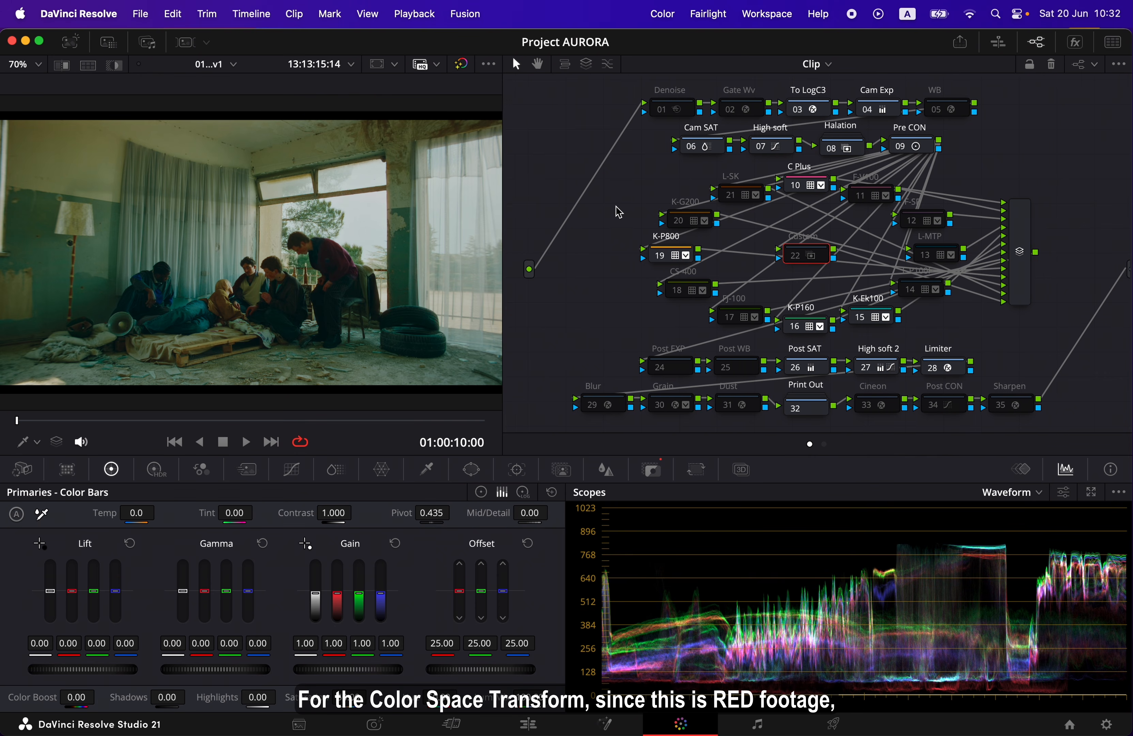
In the To LogC3 node's Color Space Transform, set the input color space to REDWideGamutRGB
click(824, 114)
click(1075, 42)
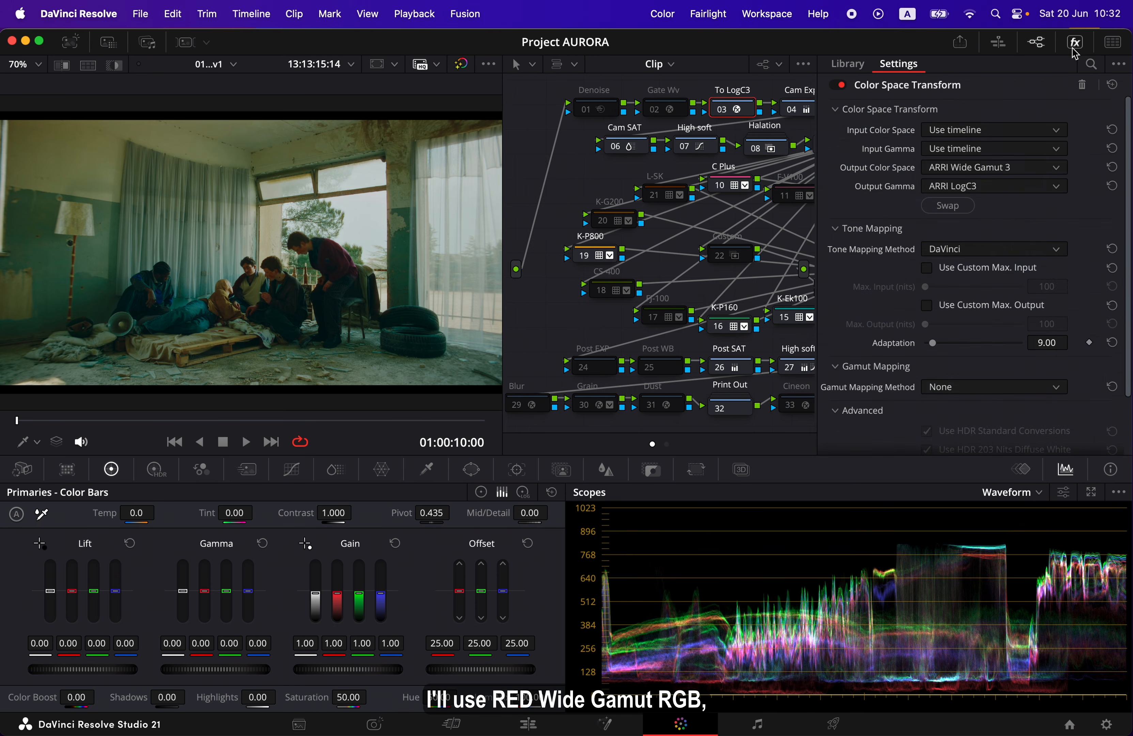
click(1057, 132)
key(r)
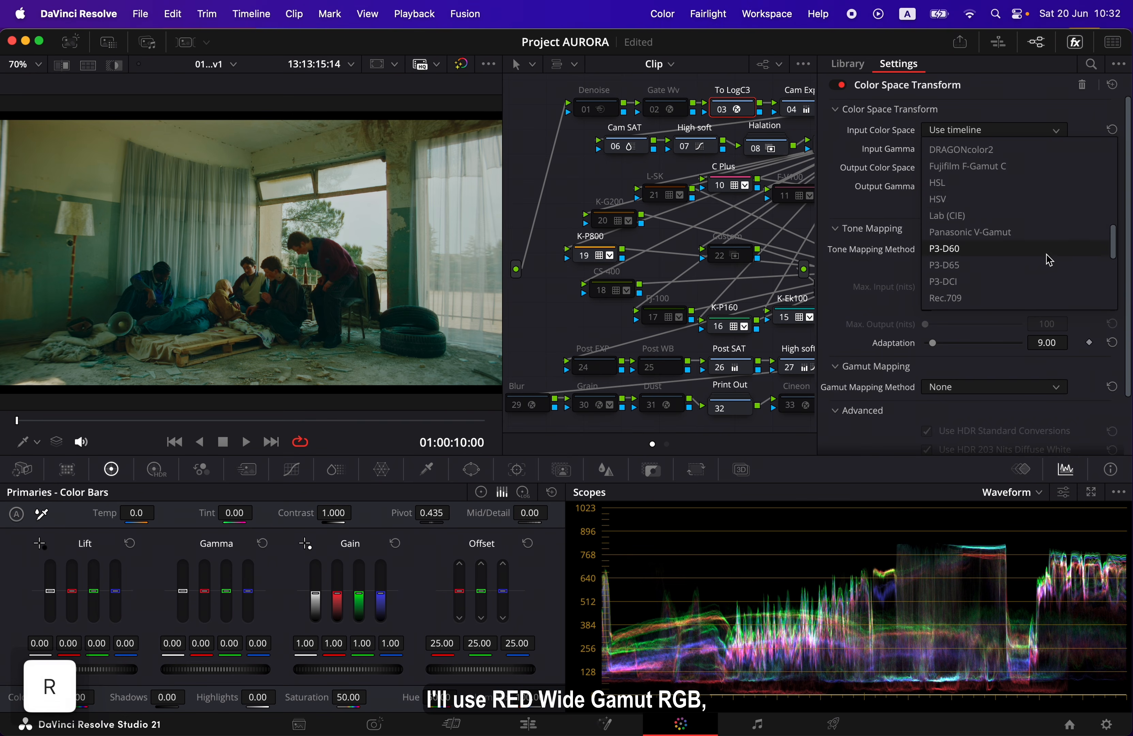
scroll(1048, 253, down, 4)
click(1049, 282)
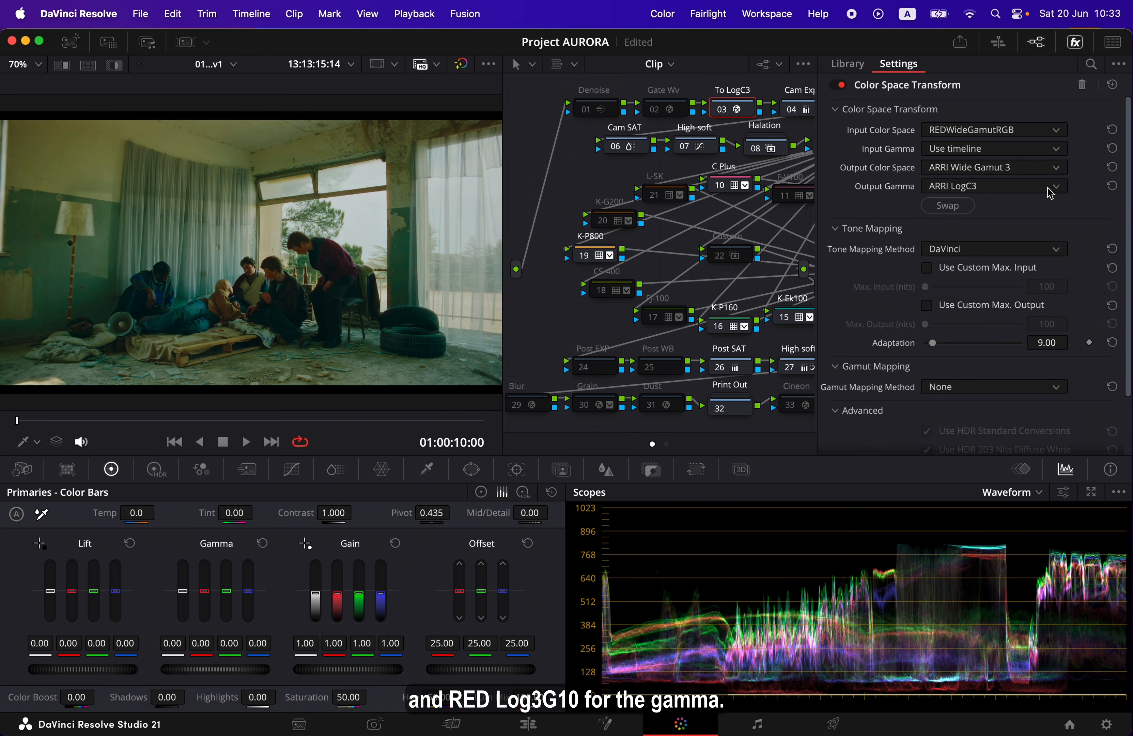
Set the transform's input gamma to RED Log3G10 and close the effect settings
click(1057, 151)
key(r)
scroll(1046, 246, down, 5)
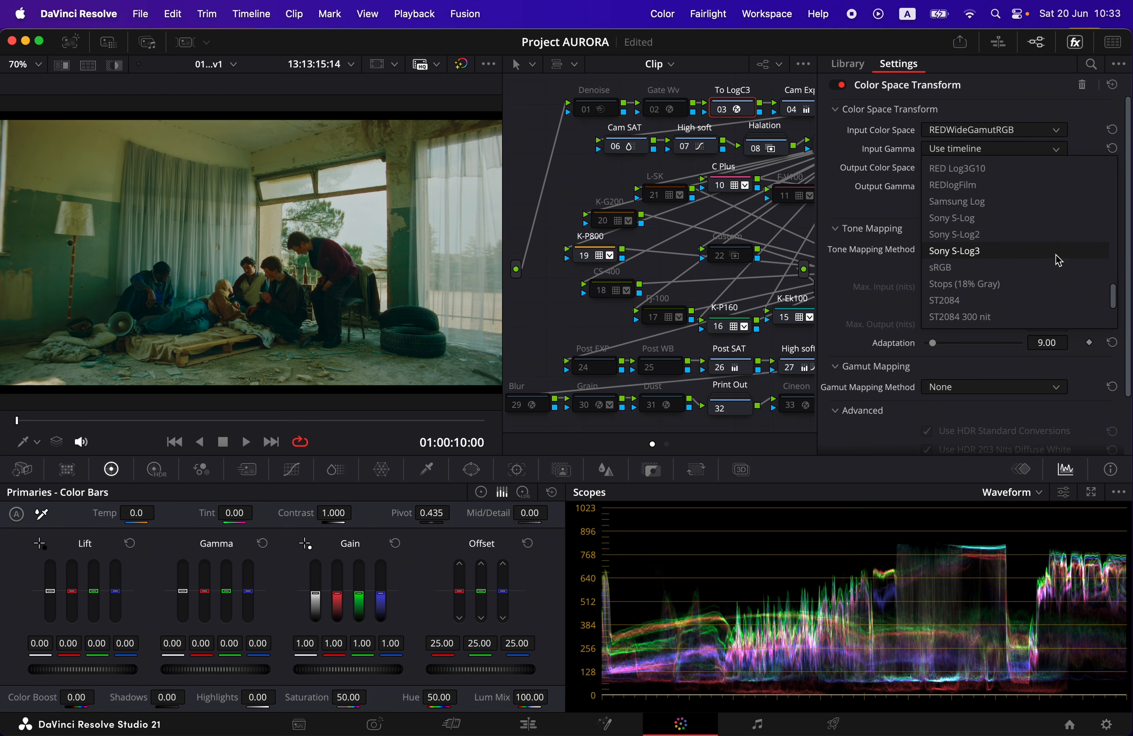
scroll(1057, 258, up, 3)
click(1040, 226)
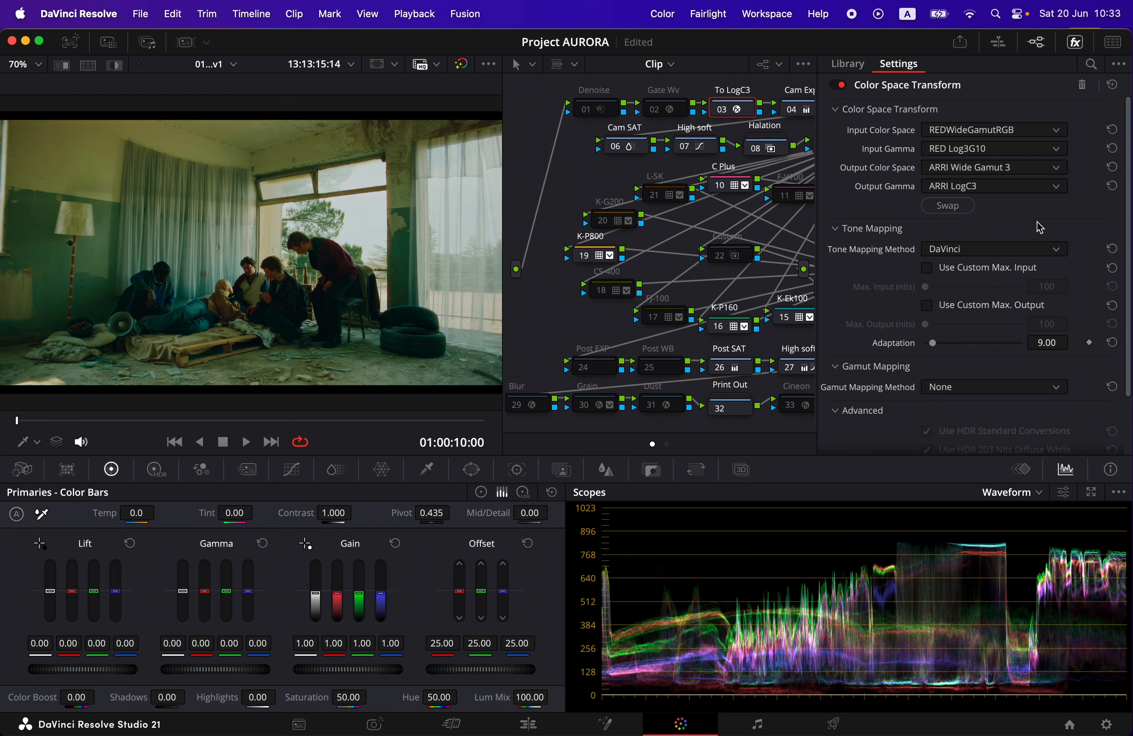
click(1073, 47)
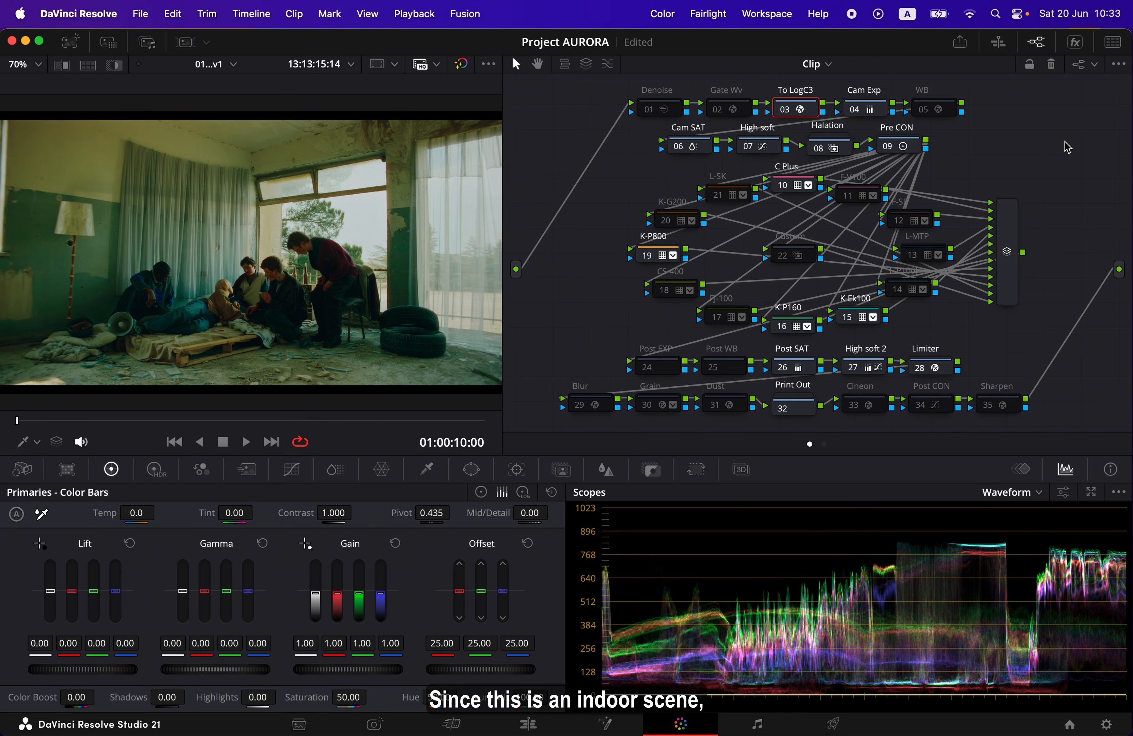
Toggle the High soft node on and off to compare brightness, and leave it disabled
scroll(1066, 147, left, 2)
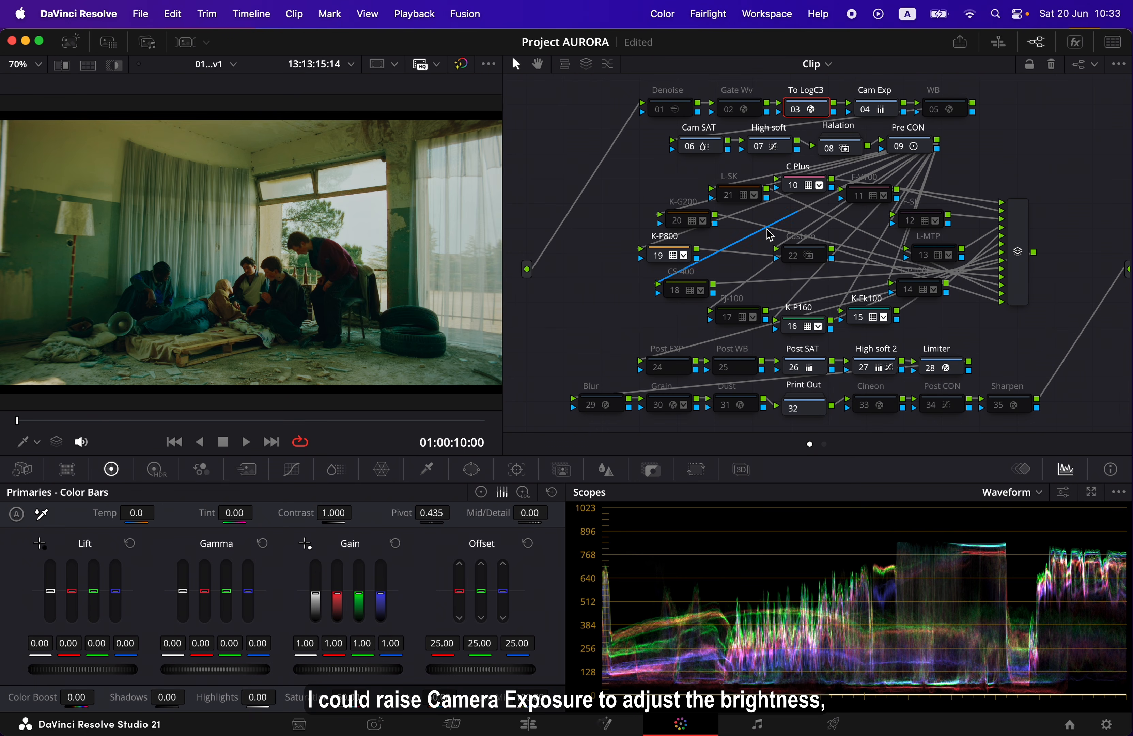
click(887, 114)
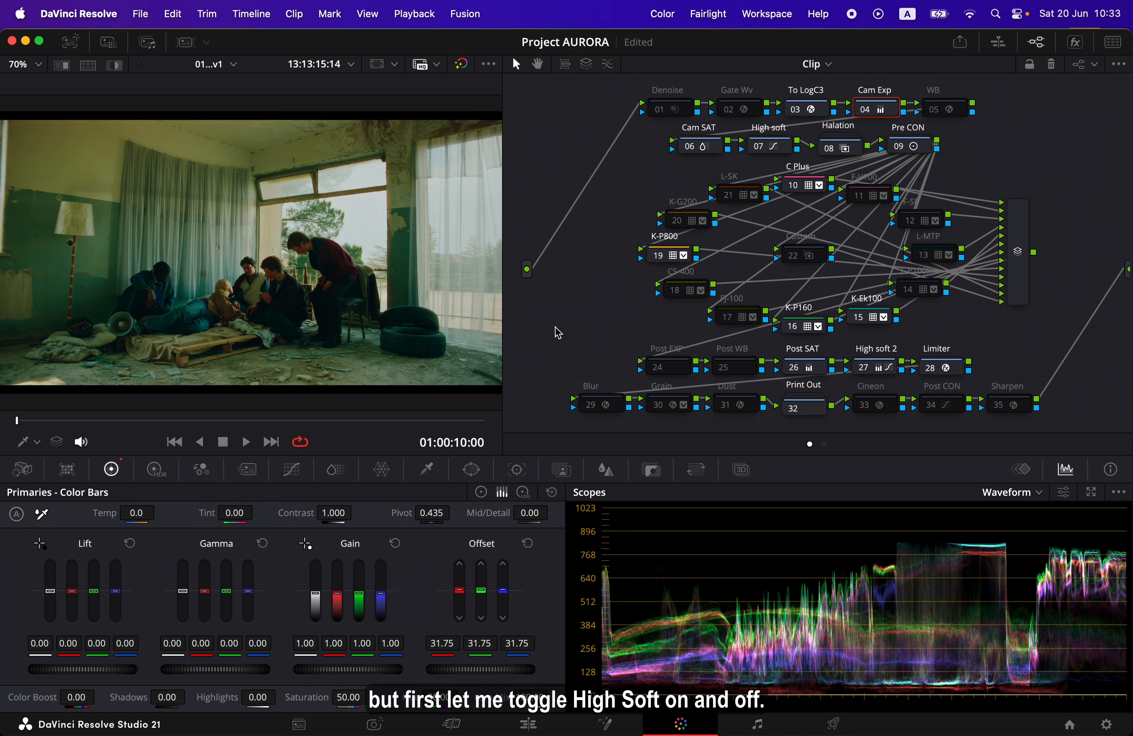
click(783, 151)
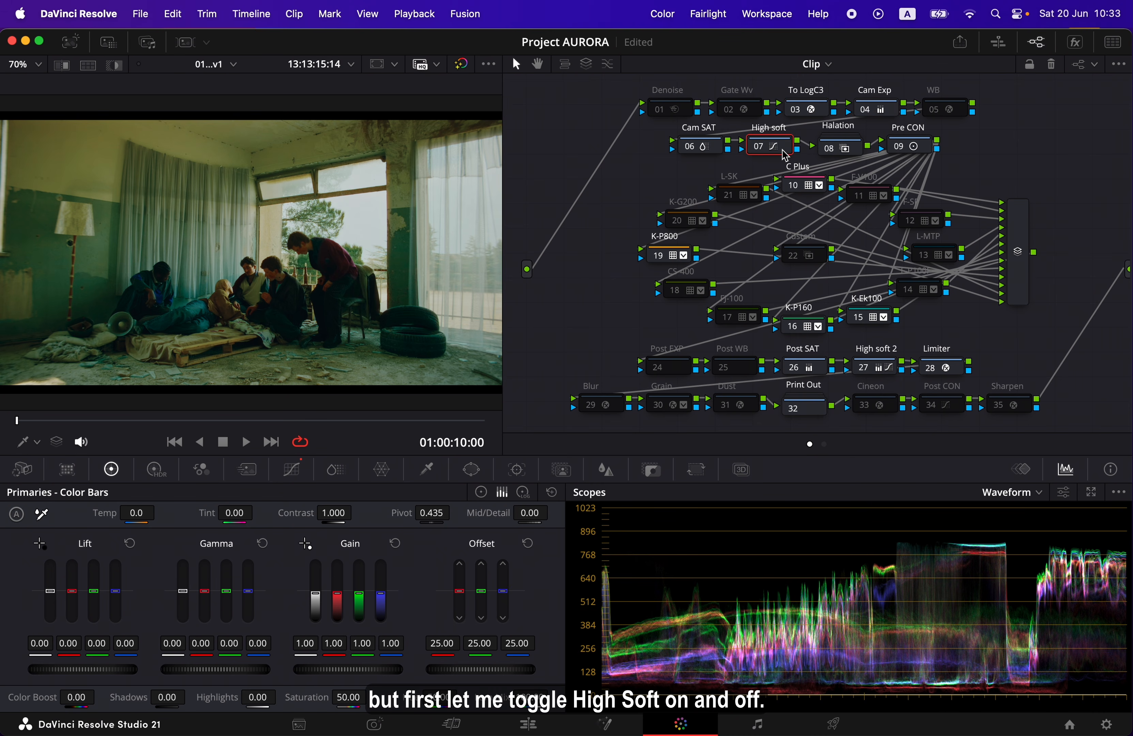
click(760, 150)
click(760, 149)
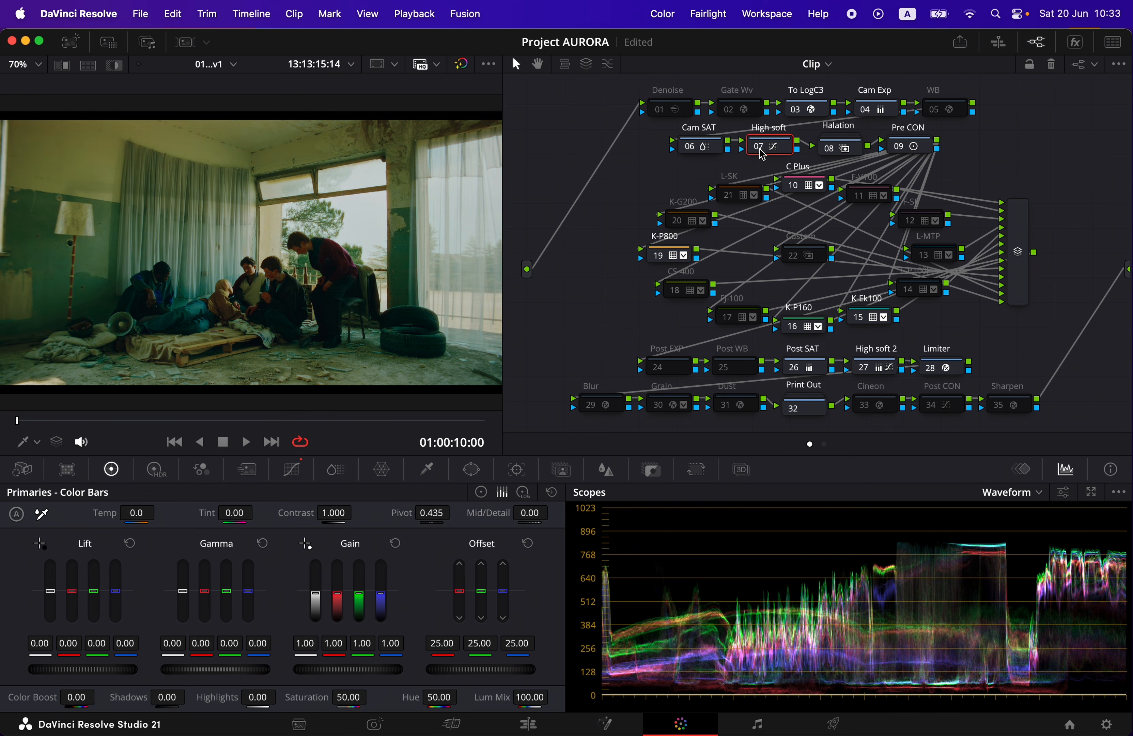
click(760, 149)
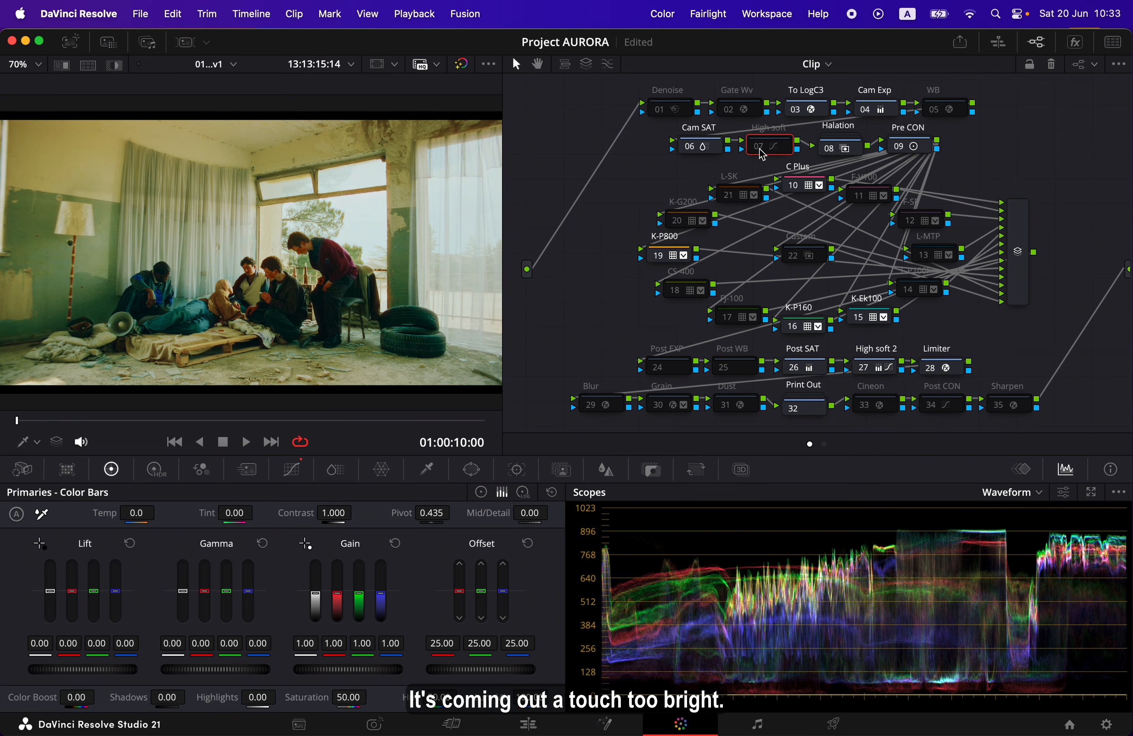
click(760, 149)
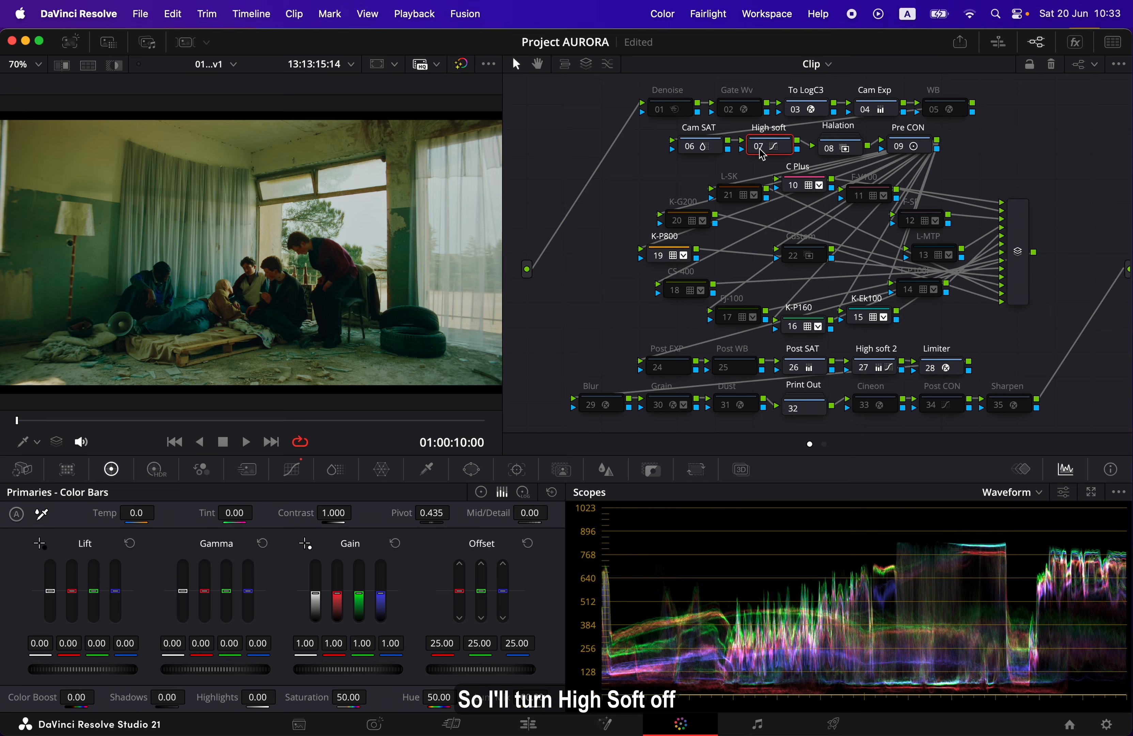
click(760, 150)
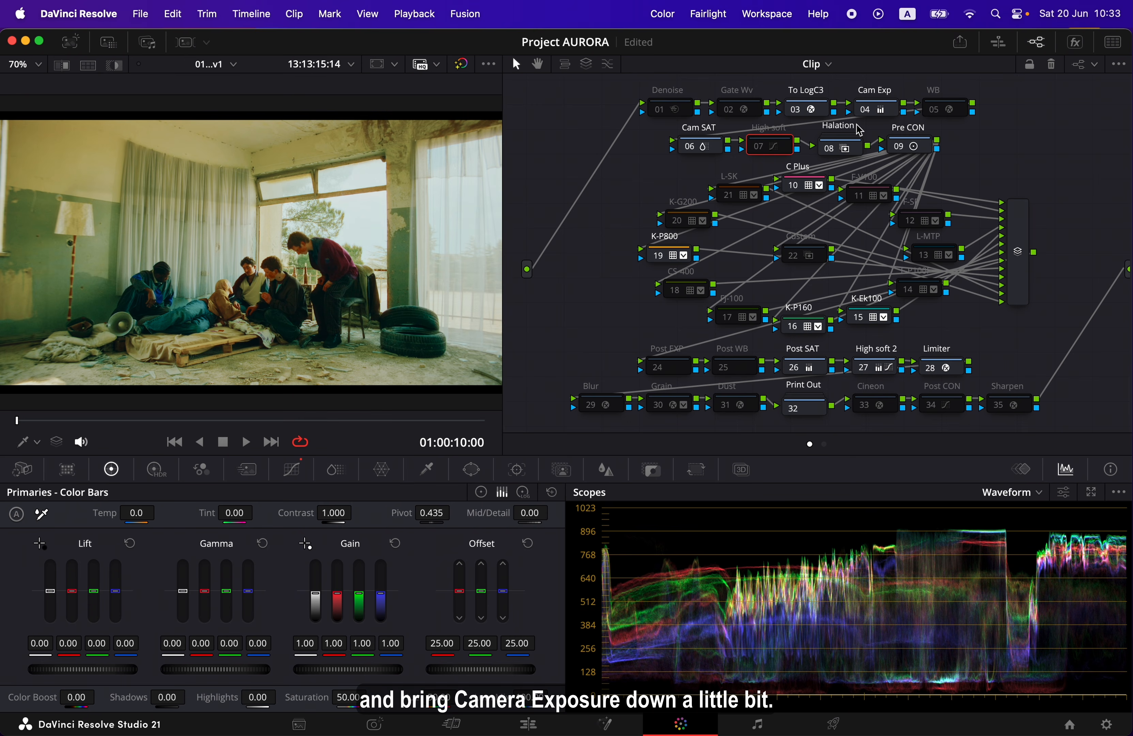
Lower the Cam Exp node's offset to 29.00 on all channels
click(897, 111)
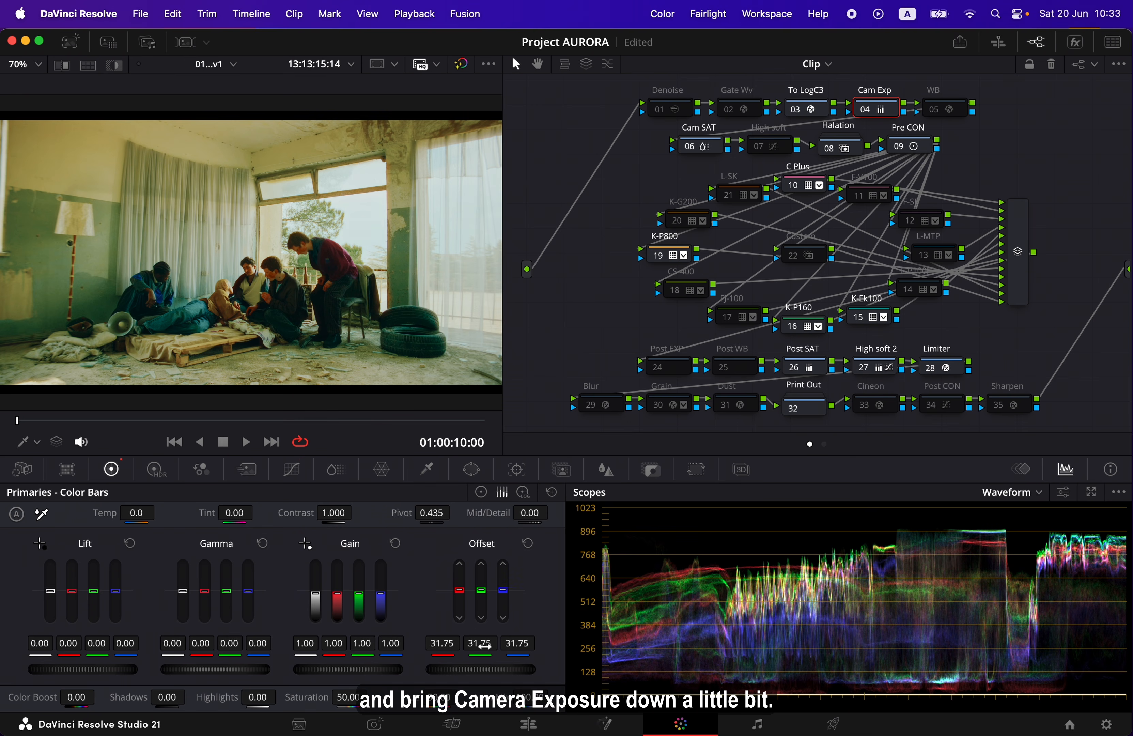
mouse_move(480, 670)
mouse_down()
mouse_move(429, 669)
mouse_move(485, 680)
mouse_up()
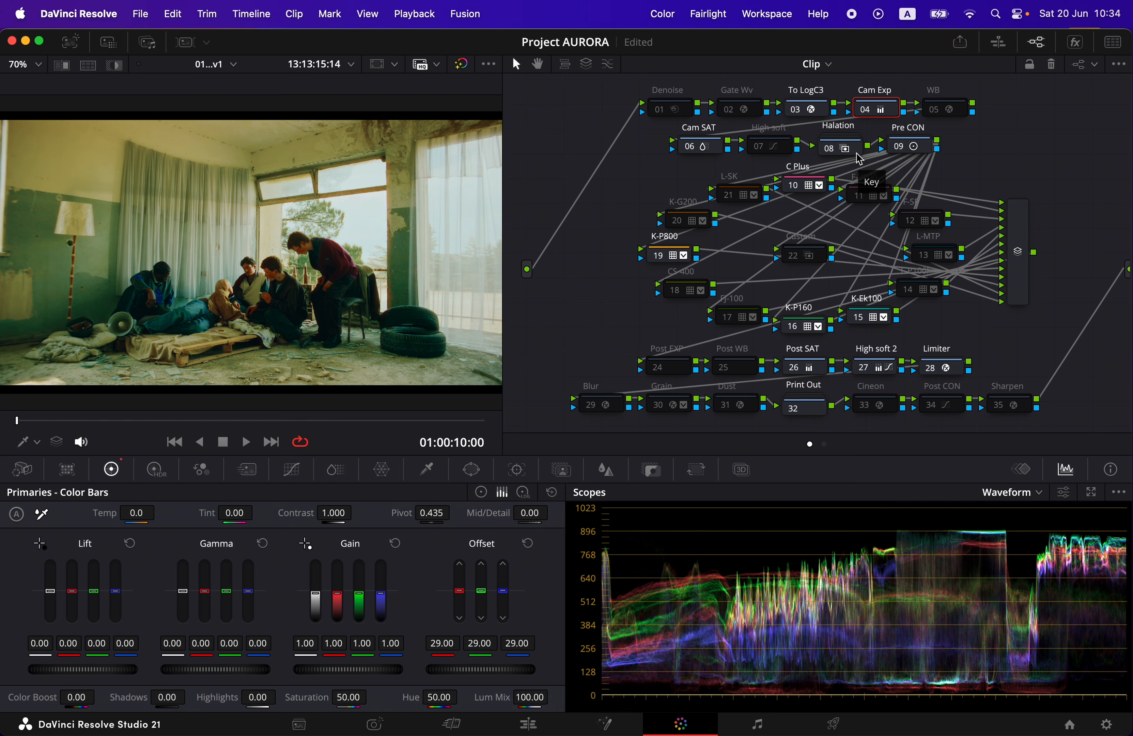
Toggle the Halation node off and on to check its effect on the window light, and leave it enabled
click(833, 154)
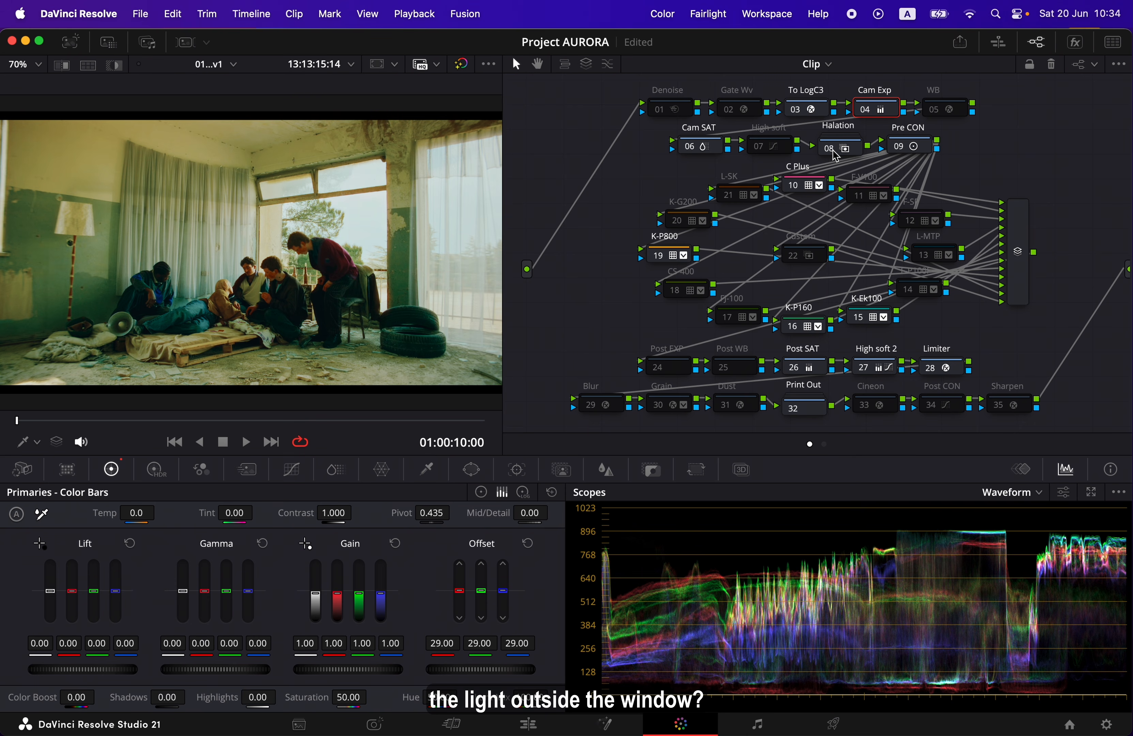
click(832, 152)
click(833, 154)
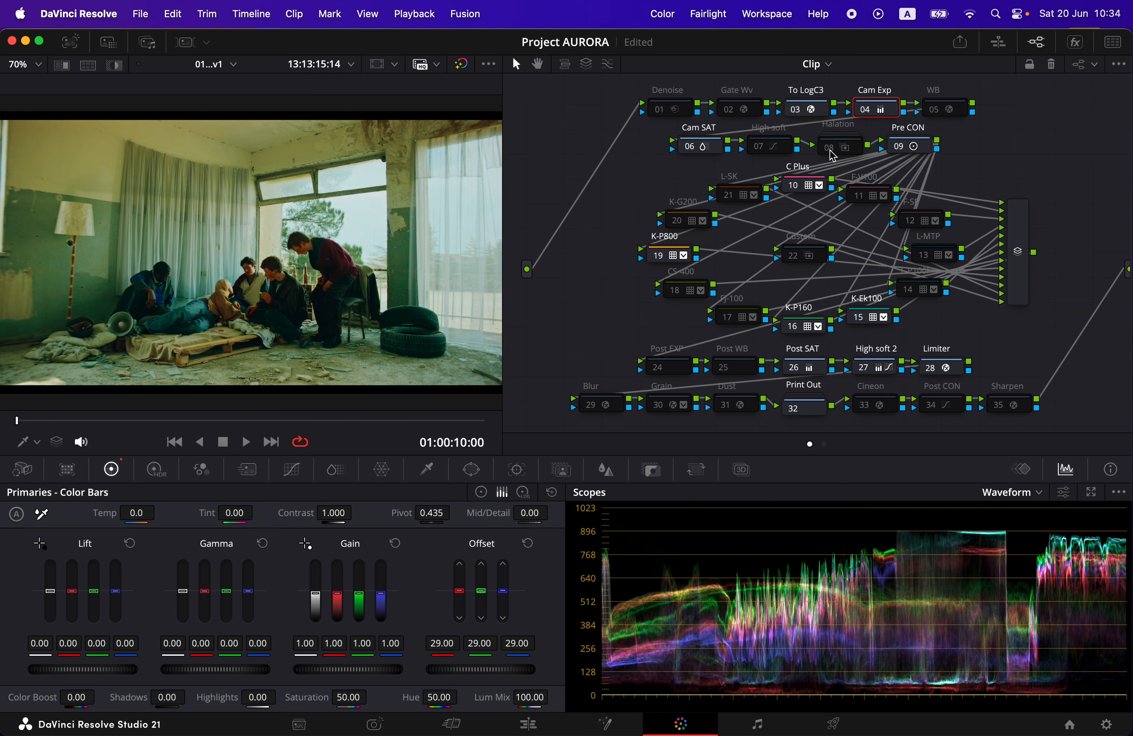
click(832, 154)
click(832, 154)
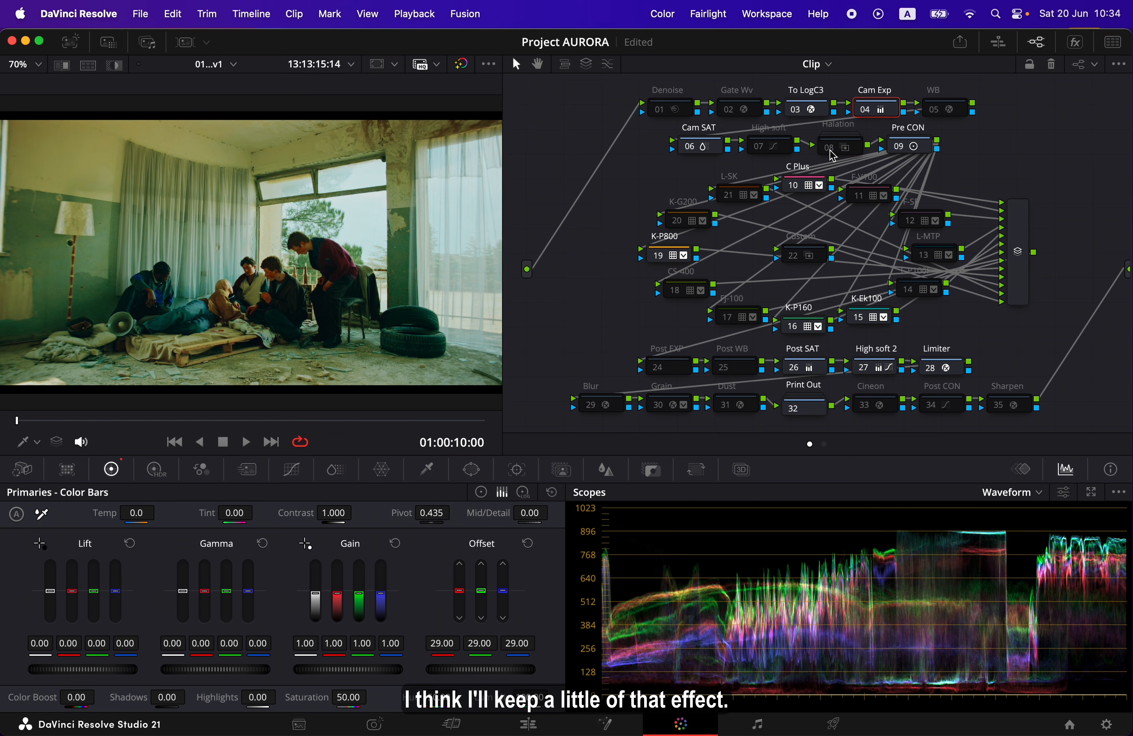
click(832, 154)
click(832, 154)
click(833, 154)
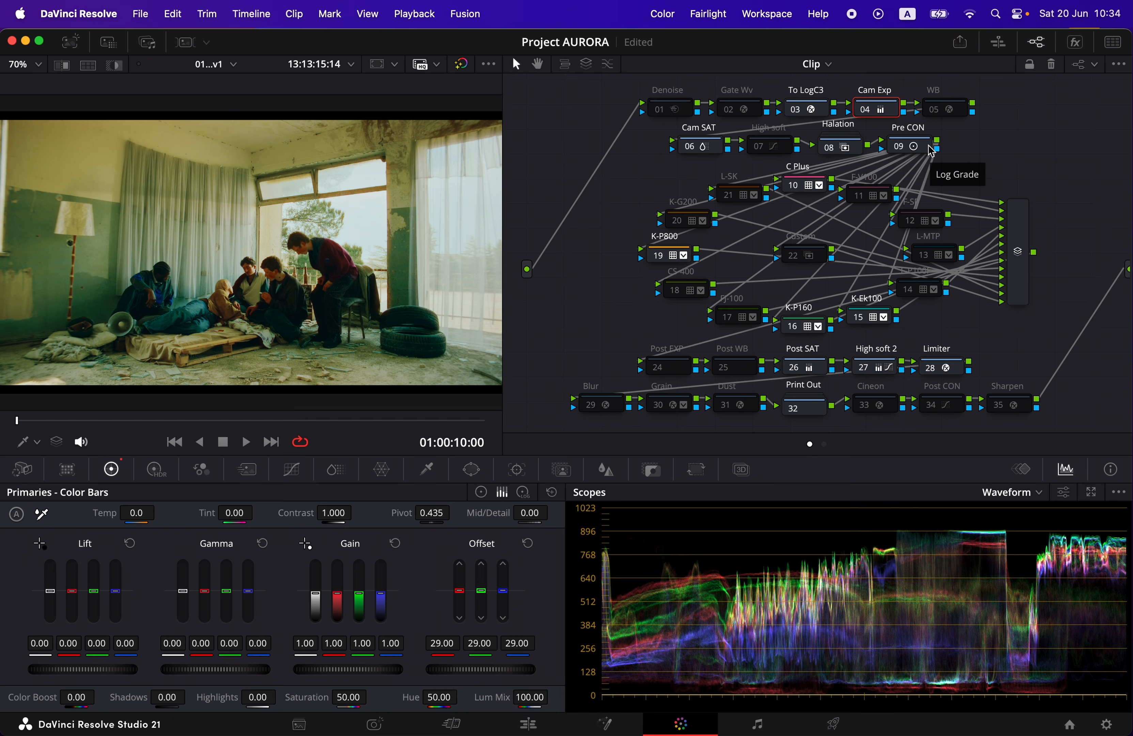
Launch the AURORA Film Lab v1.0 script and move its window clear of the node graph
click(786, 15)
mouse_move(800, 552)
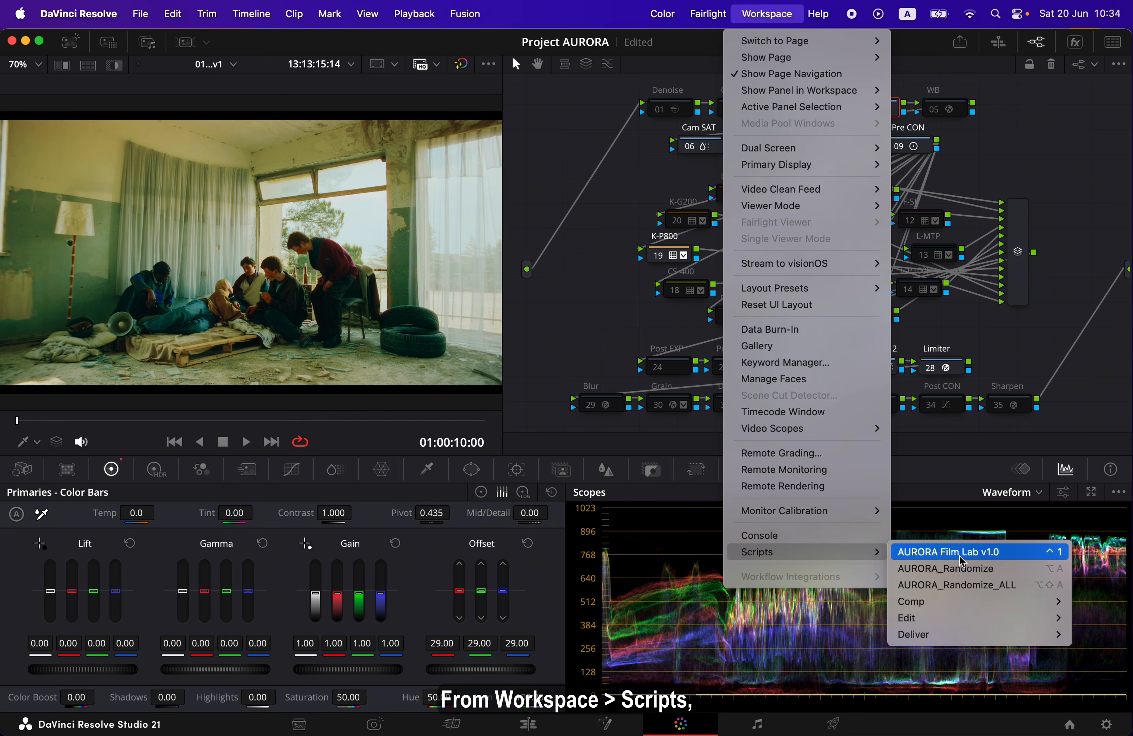
click(1006, 555)
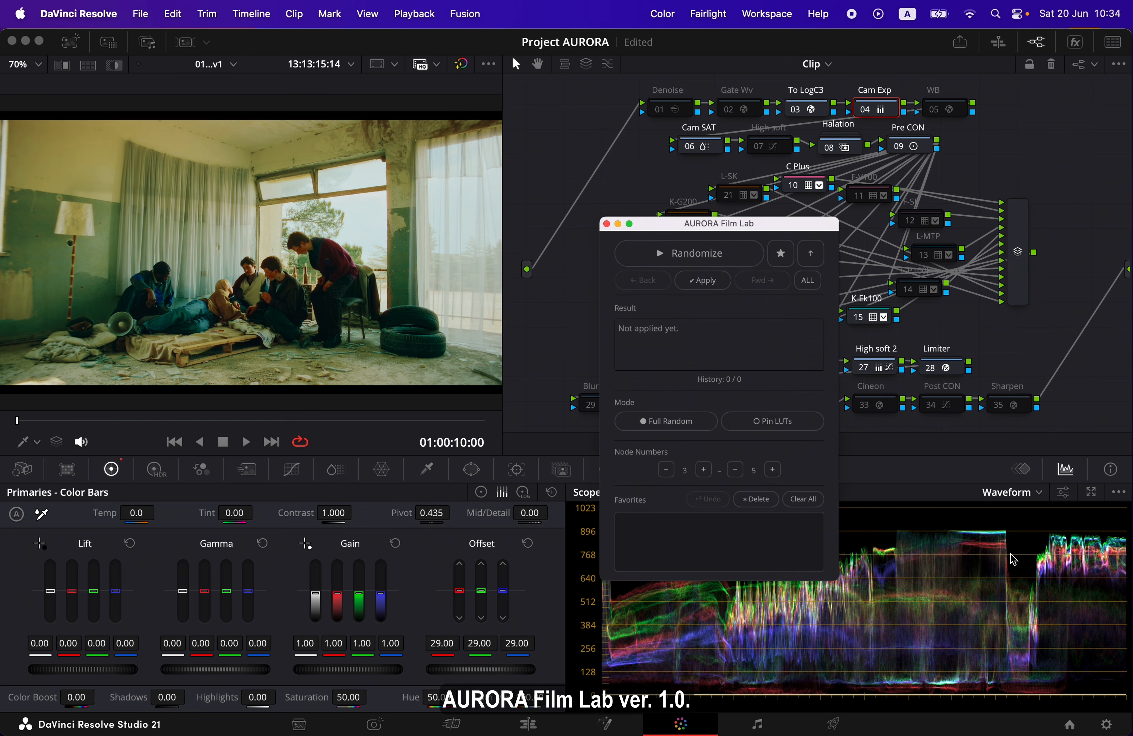
drag(773, 234, 1058, 380)
Randomize LUT combinations over the full-screen clip and save the appealing ones as favorites, including F-P100F / L-MTP / F-SP / K-P160 / CS-400
key(p)
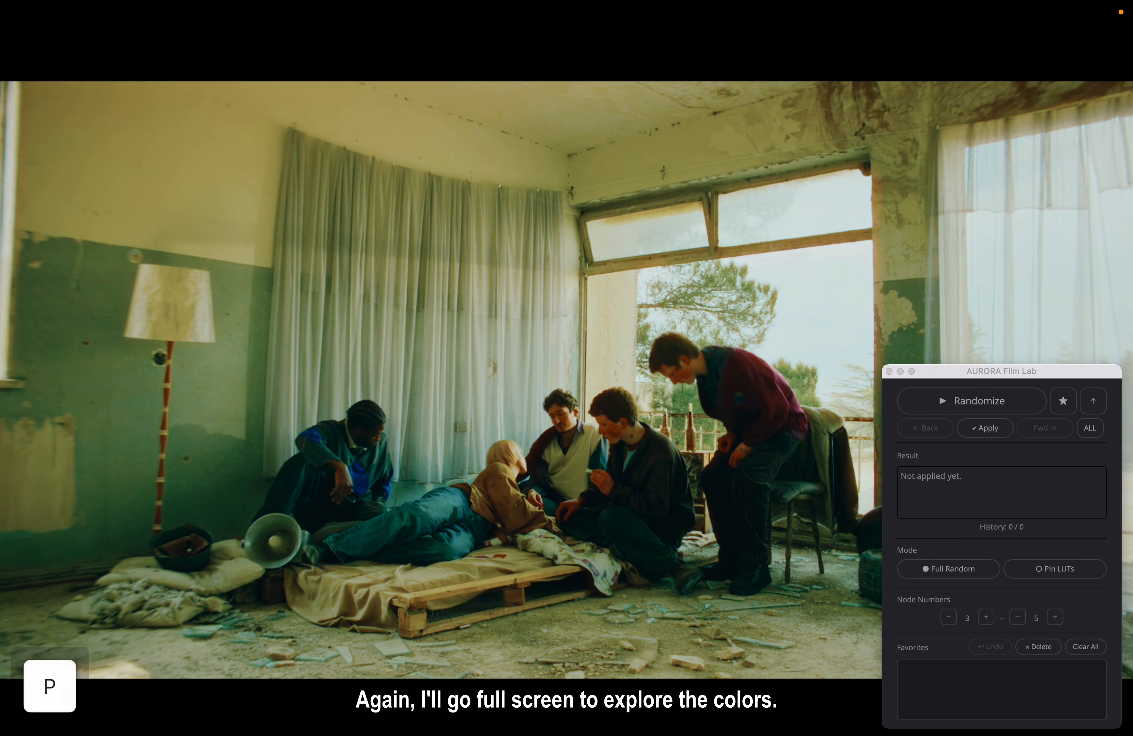
click(1029, 402)
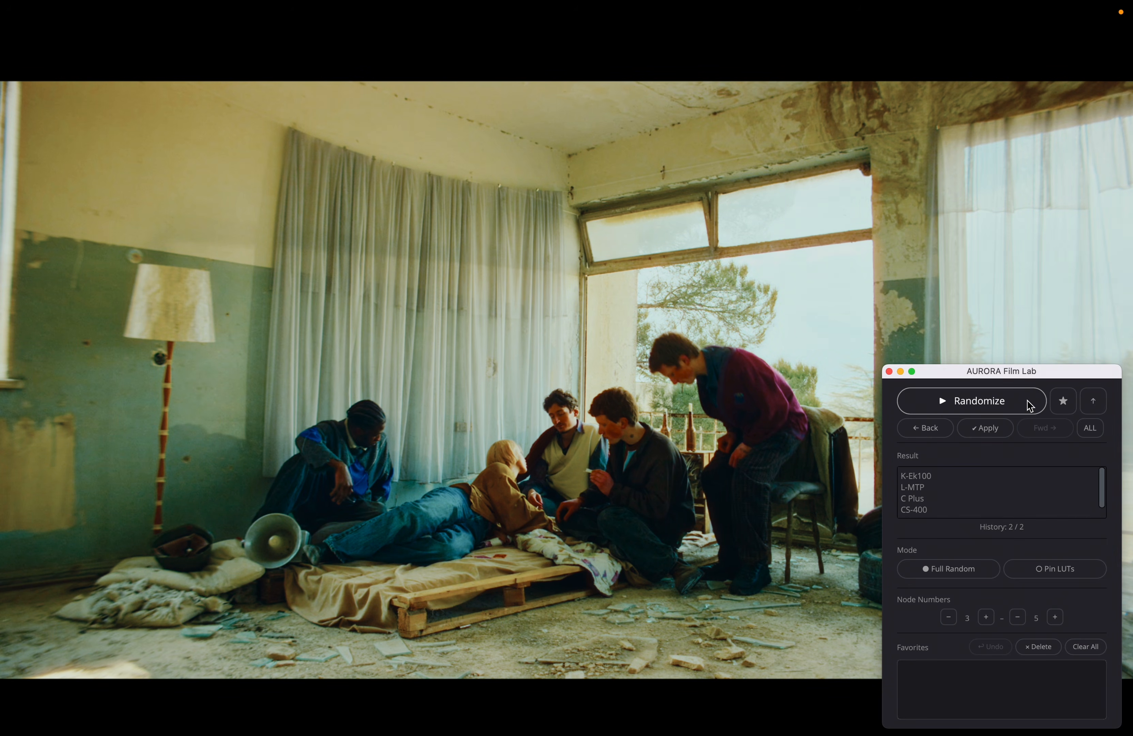
click(1027, 402)
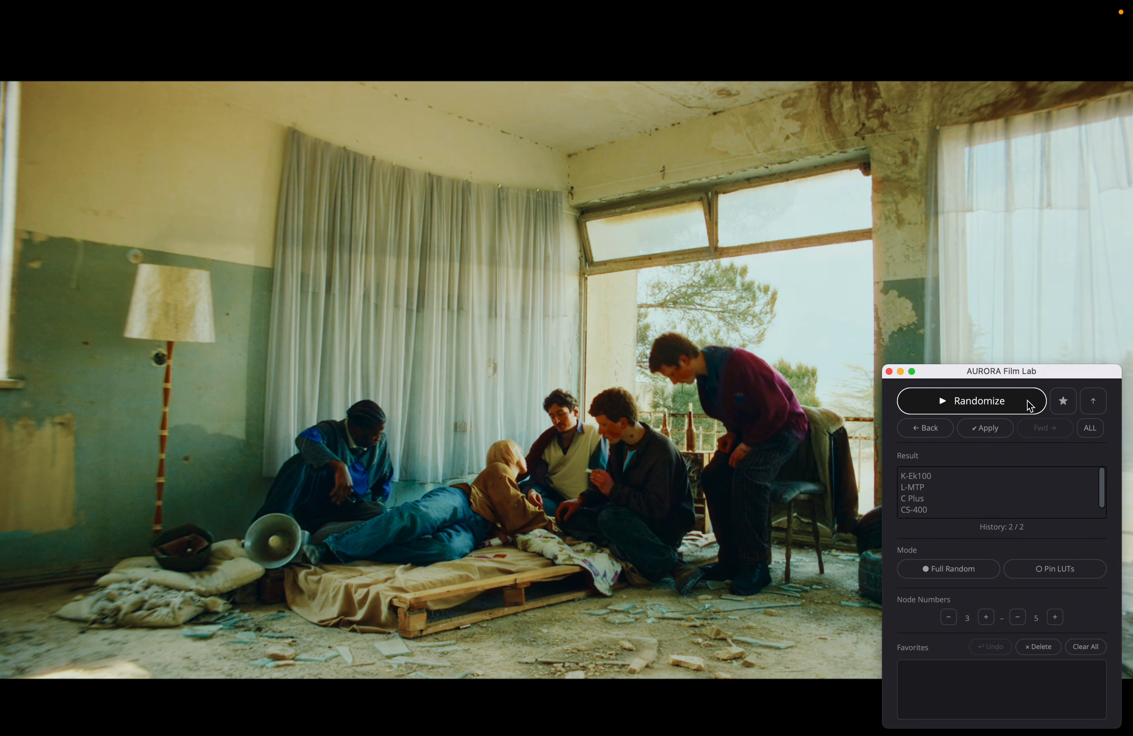
click(925, 427)
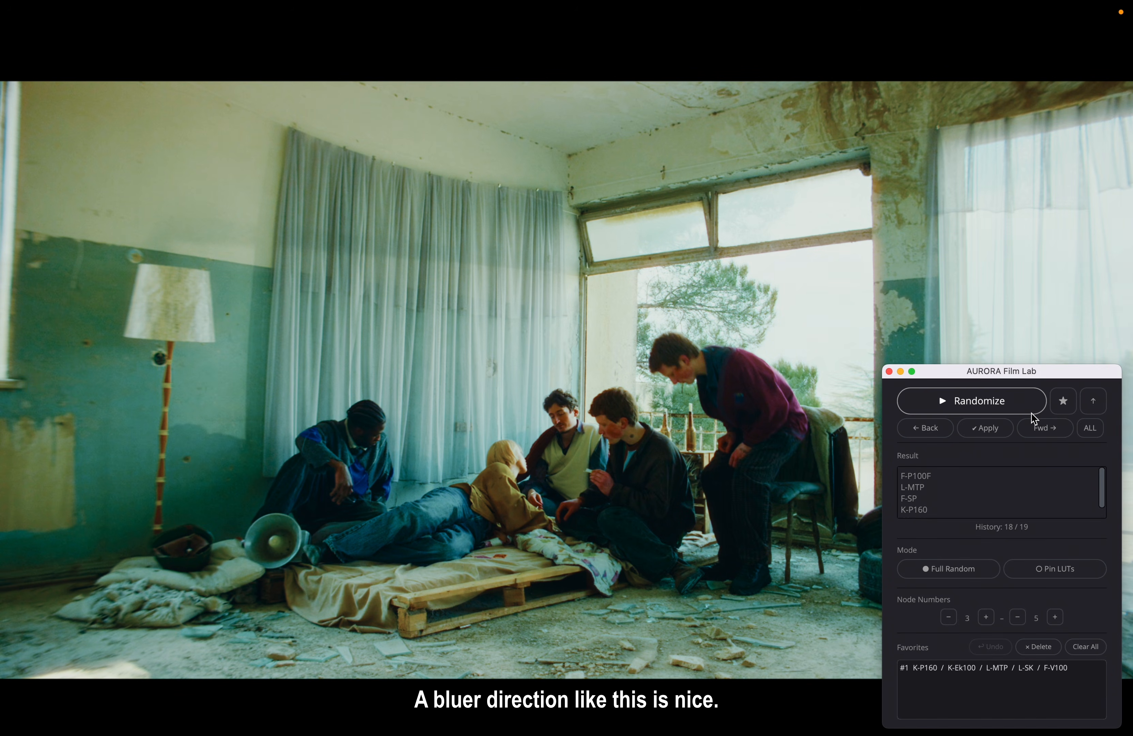
click(1063, 401)
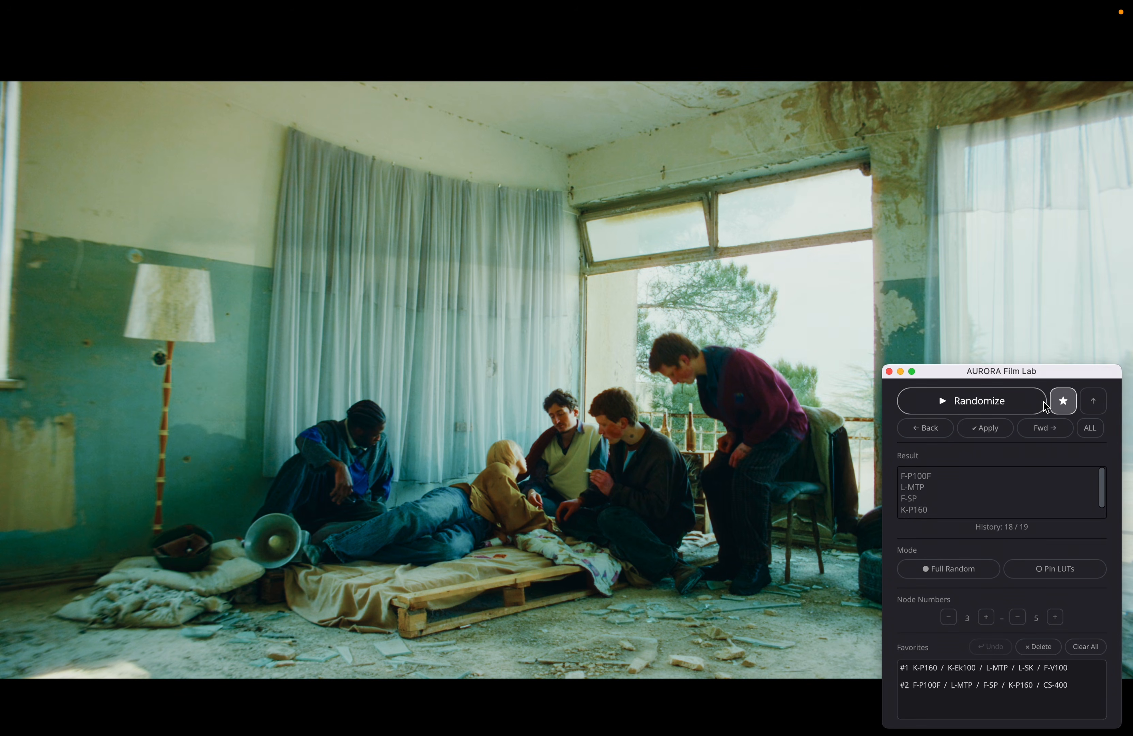
click(1034, 407)
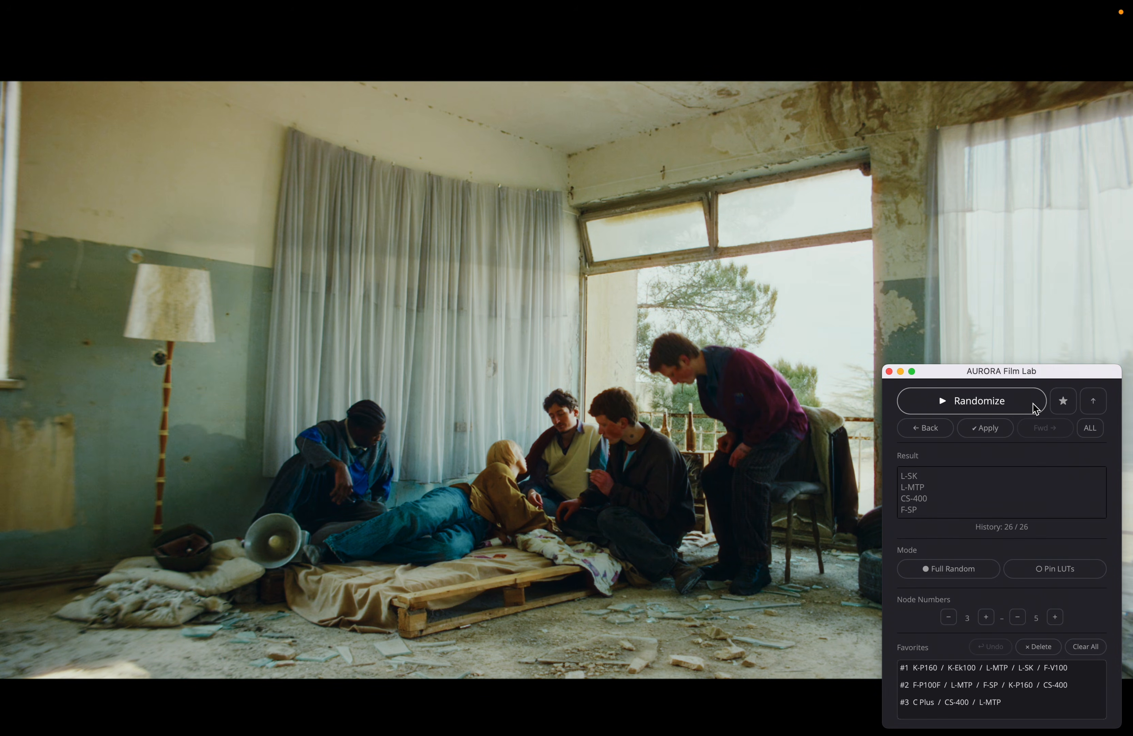
click(1073, 407)
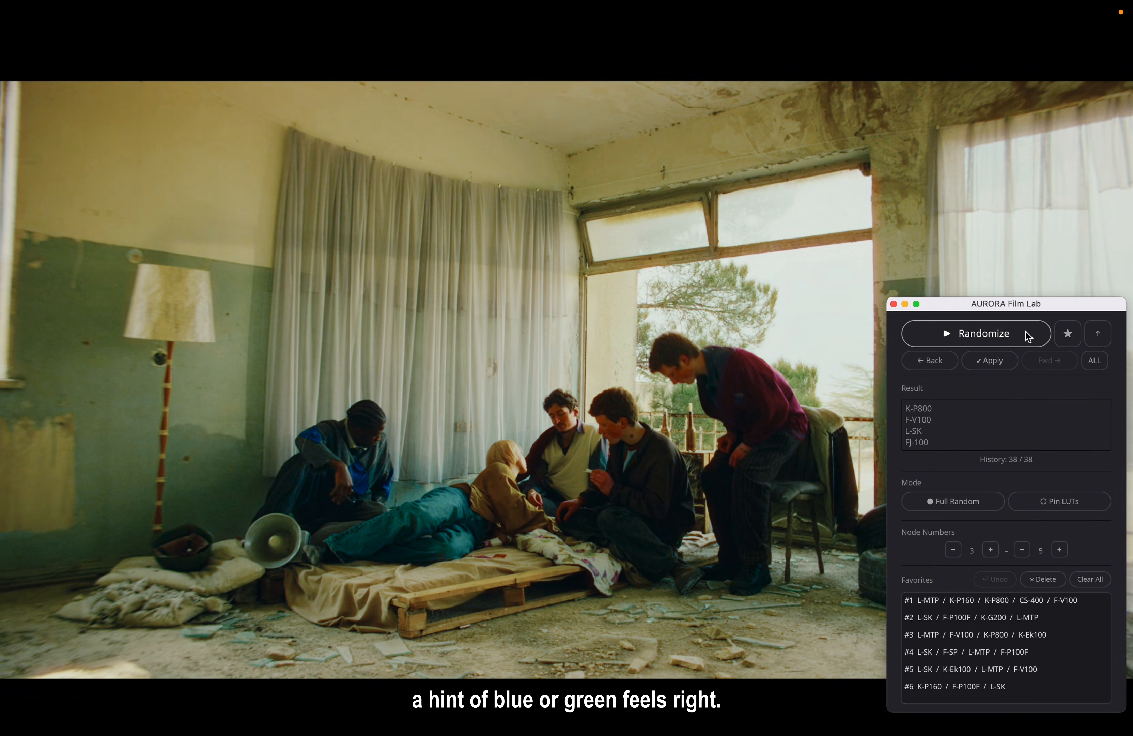
click(1028, 336)
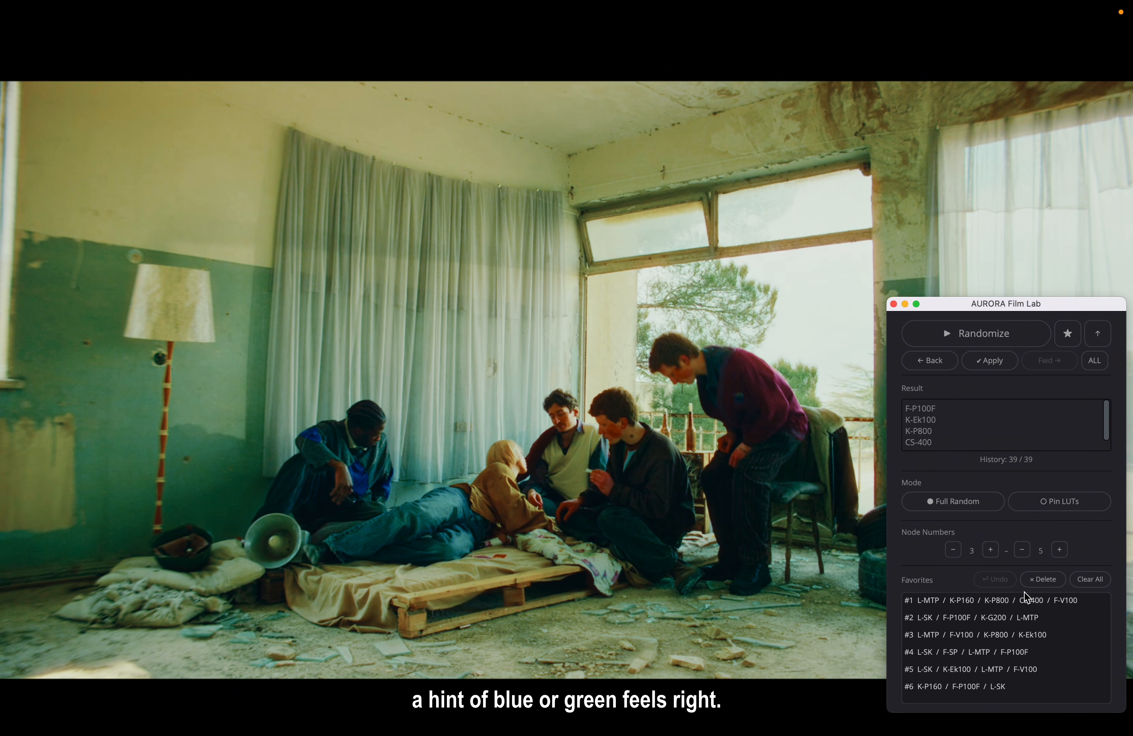
Compare favorites #2 to #6 on the full-screen image and apply #6, K-P160 / F-P100F / L-SK
click(1007, 621)
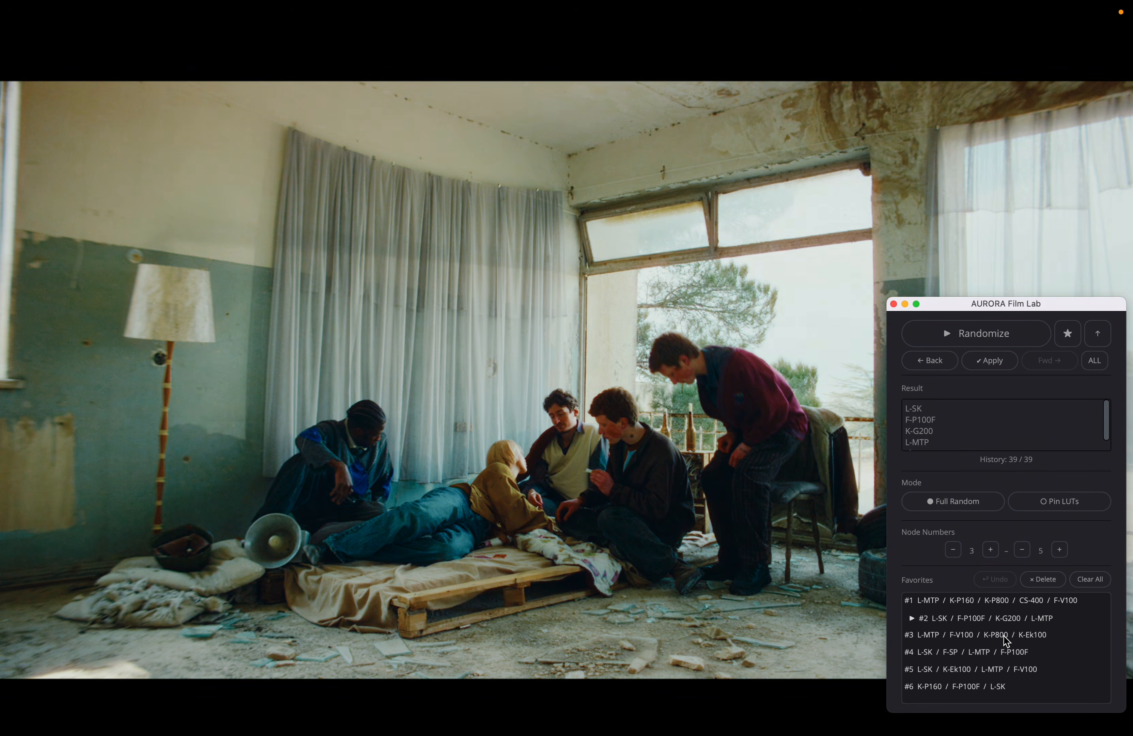
click(1007, 639)
click(1005, 651)
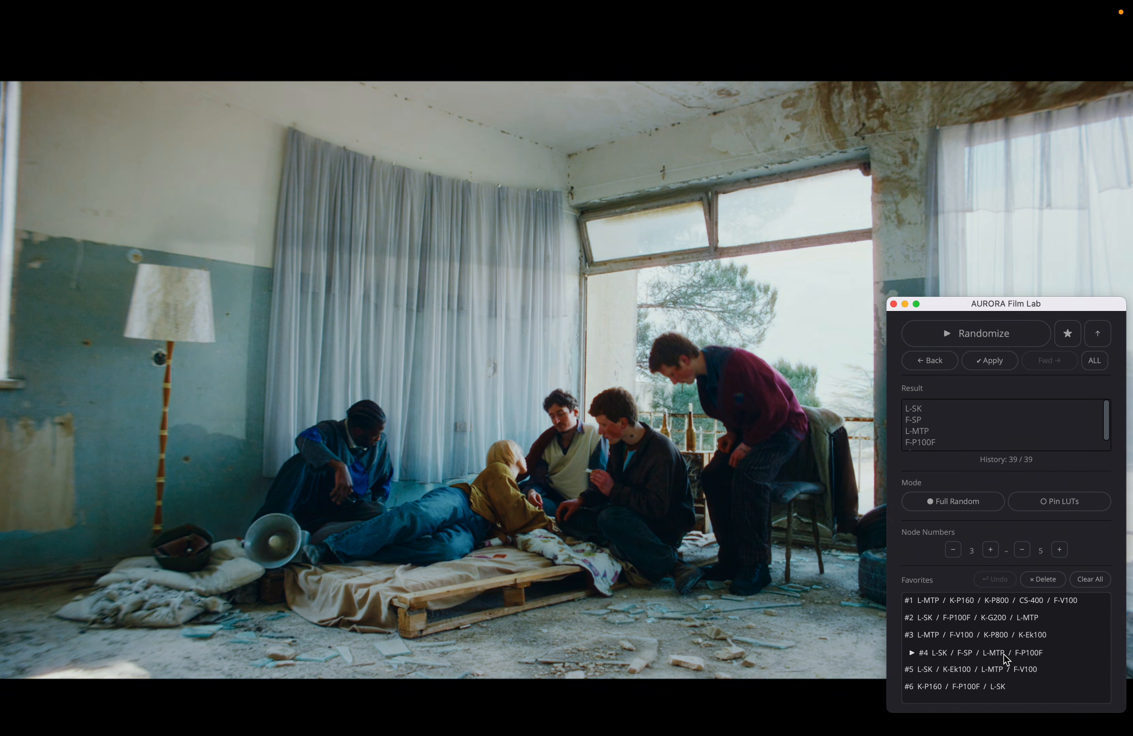
click(1007, 669)
click(994, 685)
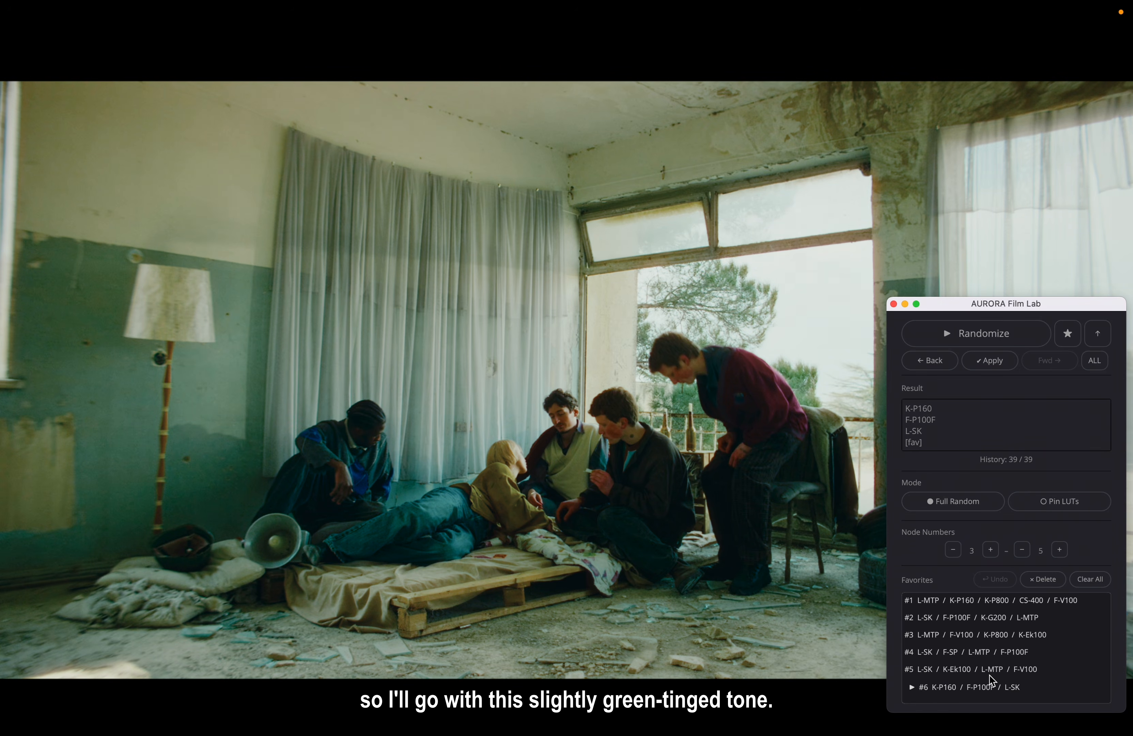
click(989, 674)
click(984, 685)
click(1003, 364)
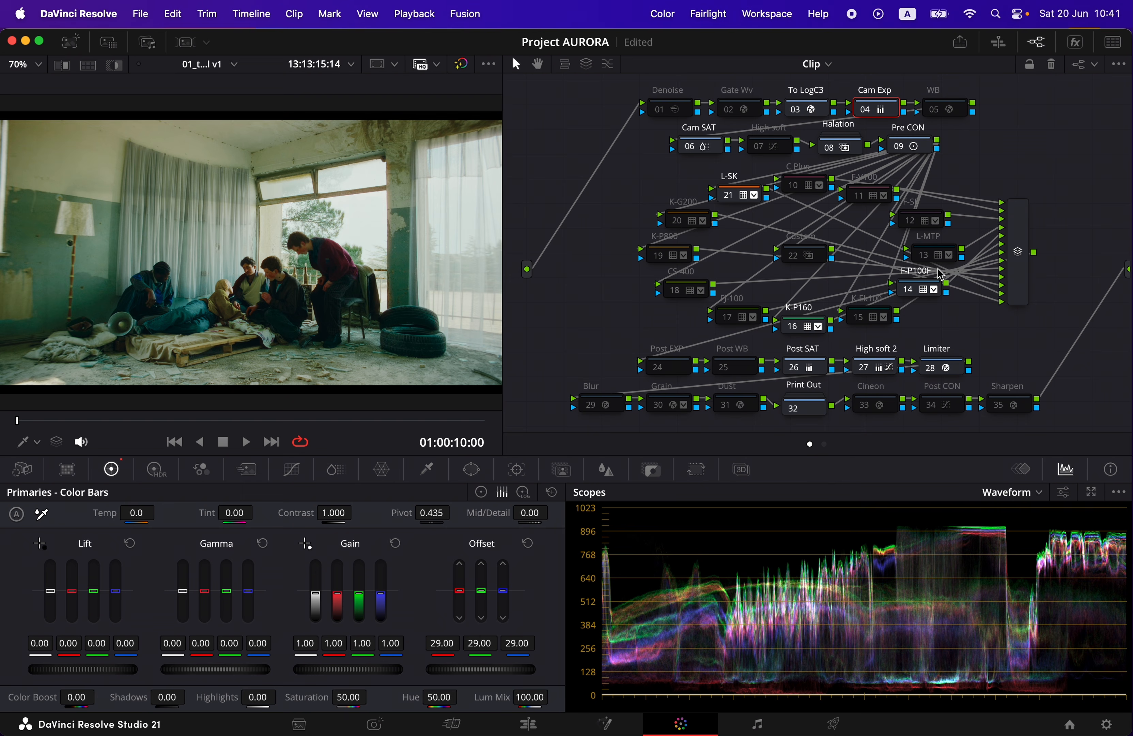
Try the FJ-100 and K-Ek100 nodes in the grade, leaving FJ-100 disabled and K-Ek100 enabled
click(728, 318)
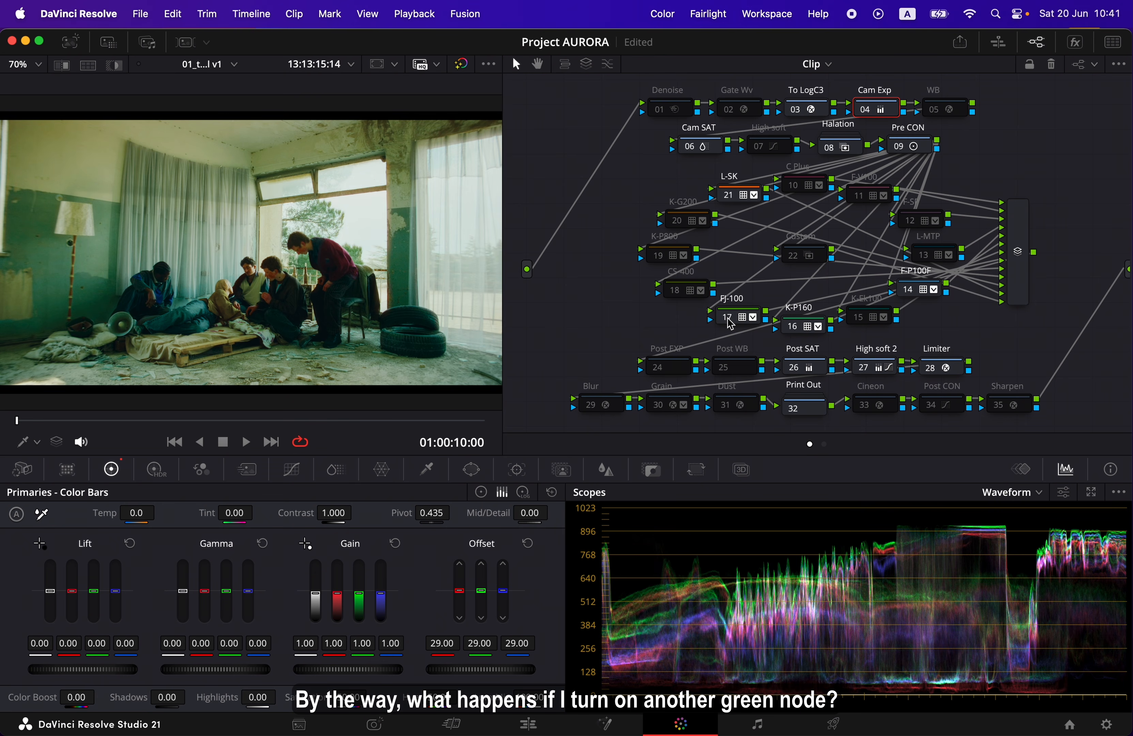
click(864, 322)
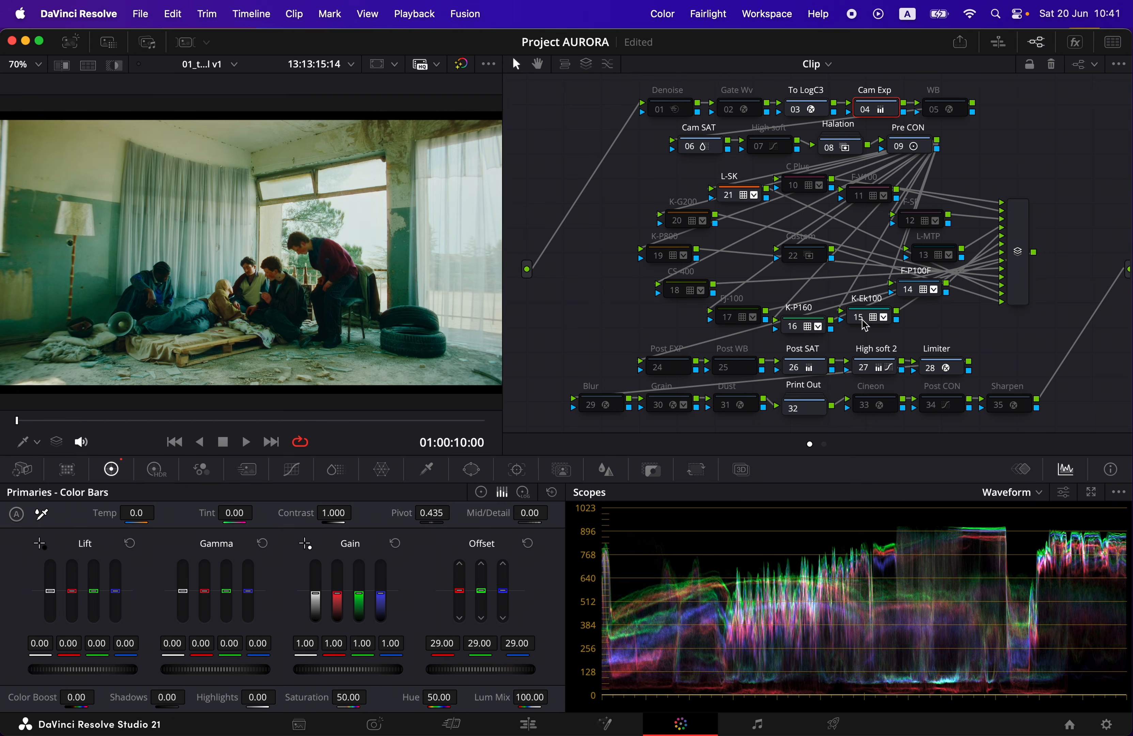
click(864, 322)
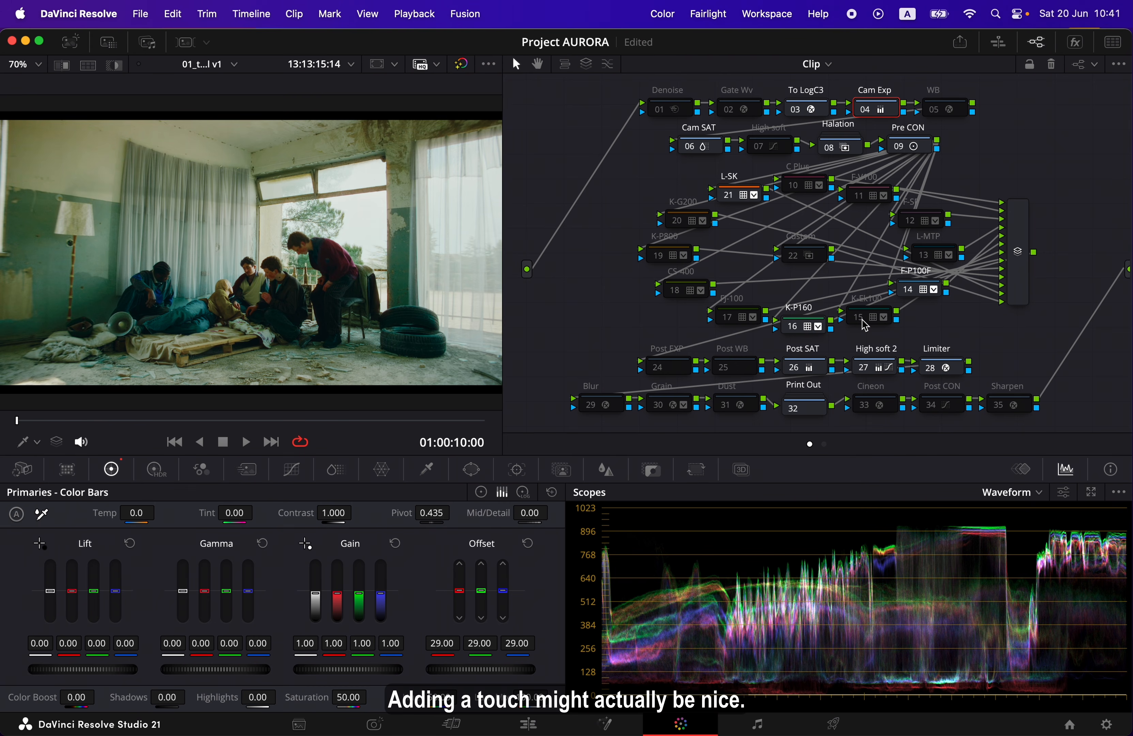
click(864, 322)
click(864, 322)
click(864, 322)
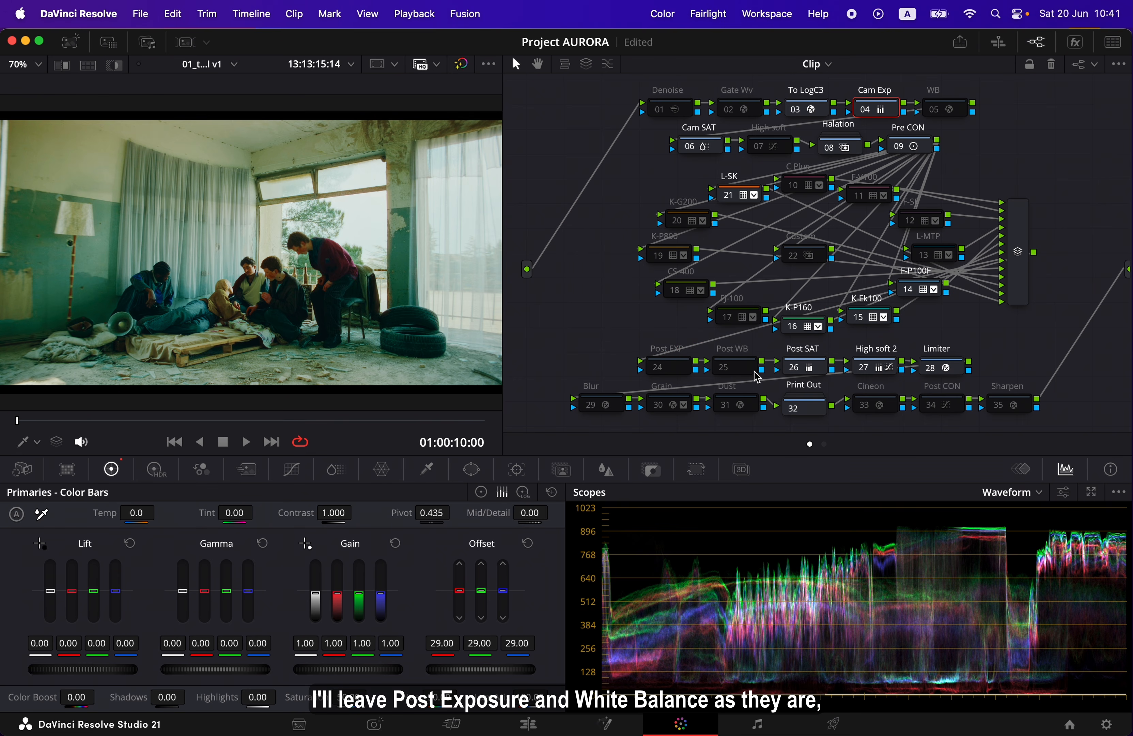
Check the Post SAT and High soft 2 nodes' custom curves, and review the clip in full-screen playback
click(796, 375)
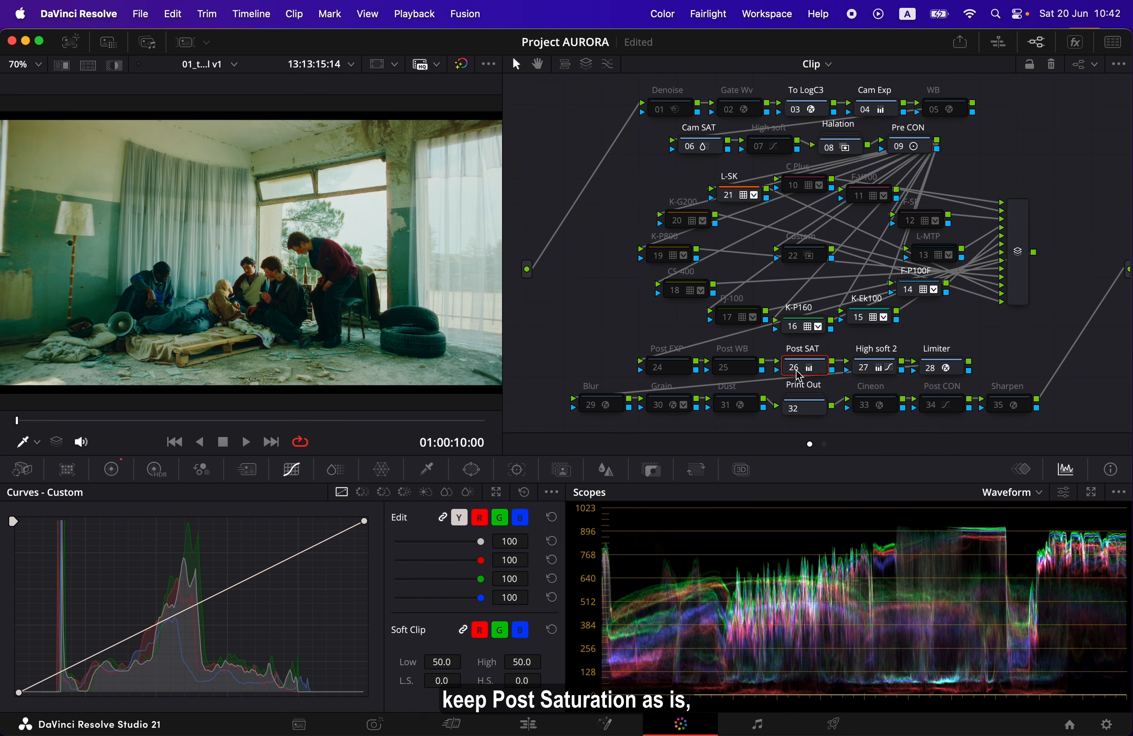
click(889, 376)
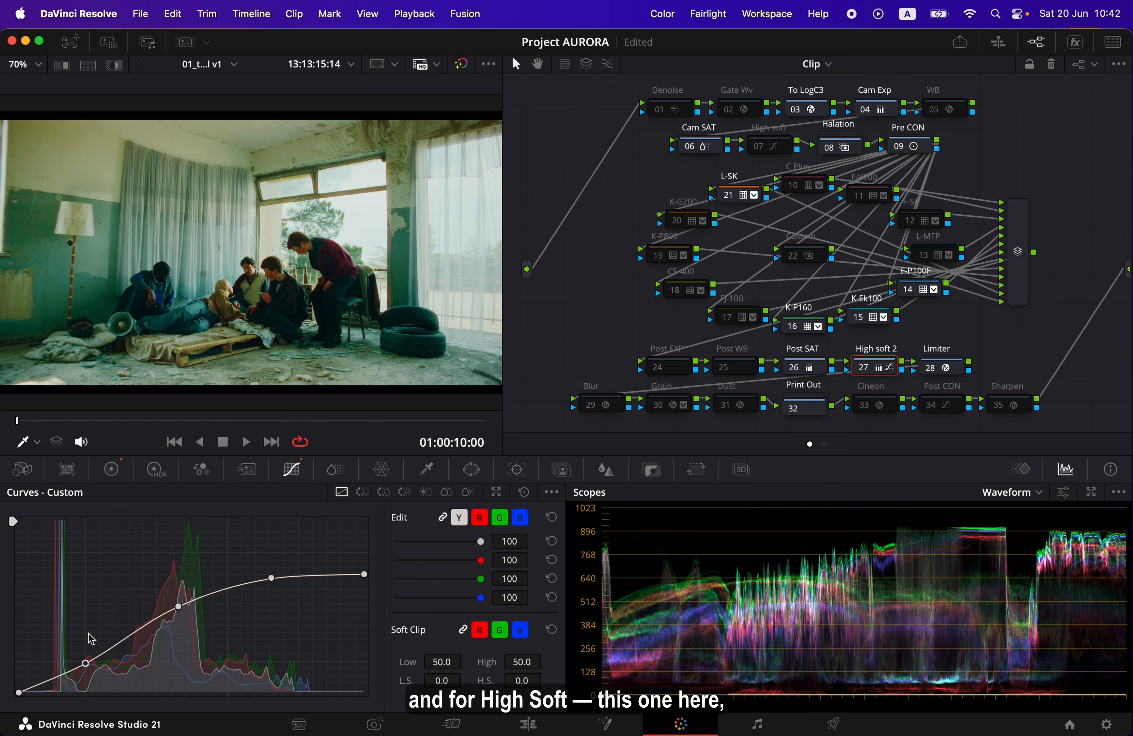
key(p)
key(space)
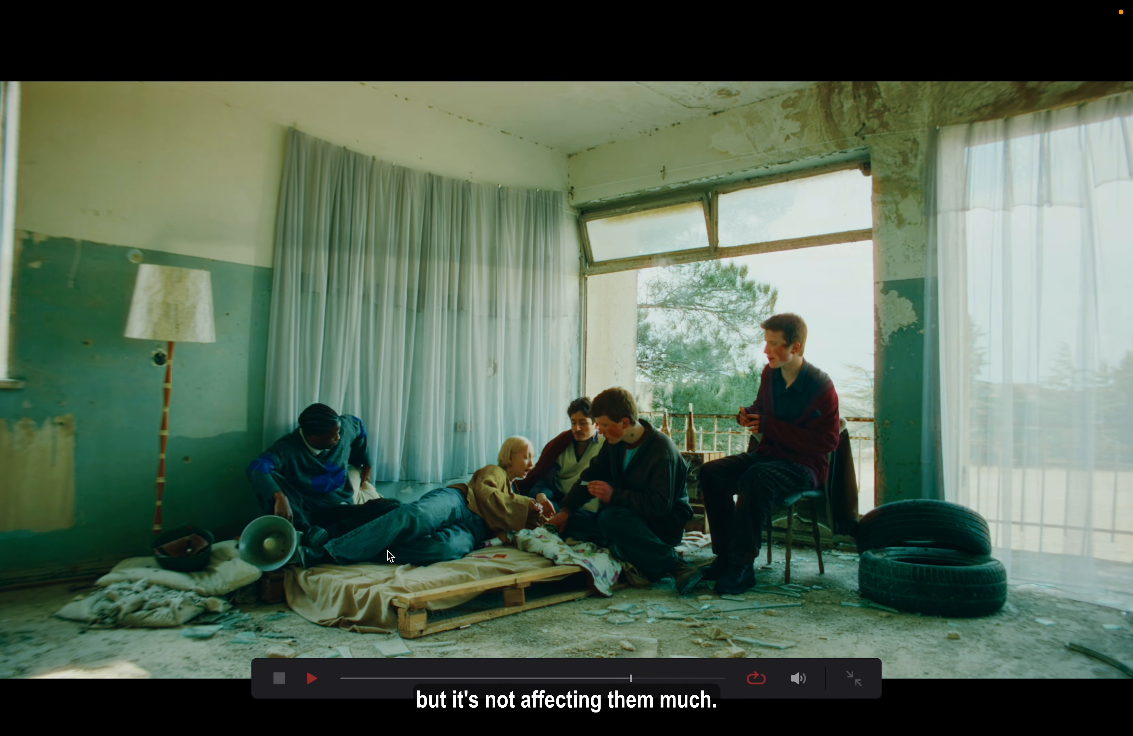
key(space)
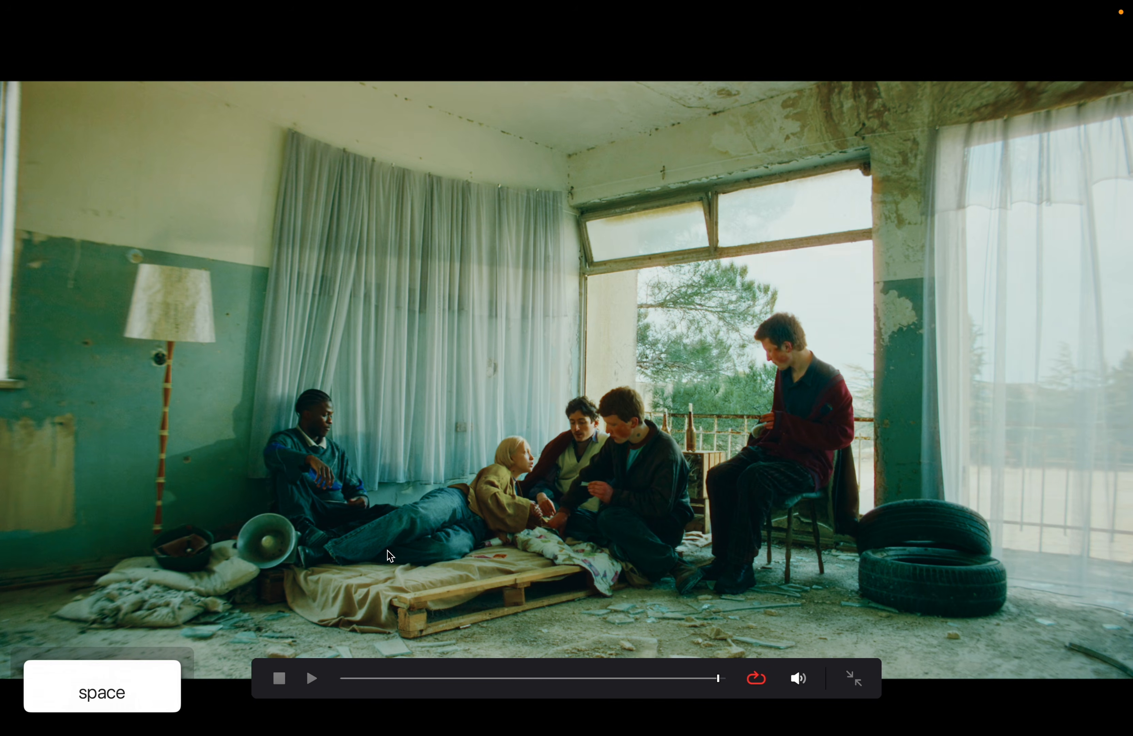
key(p)
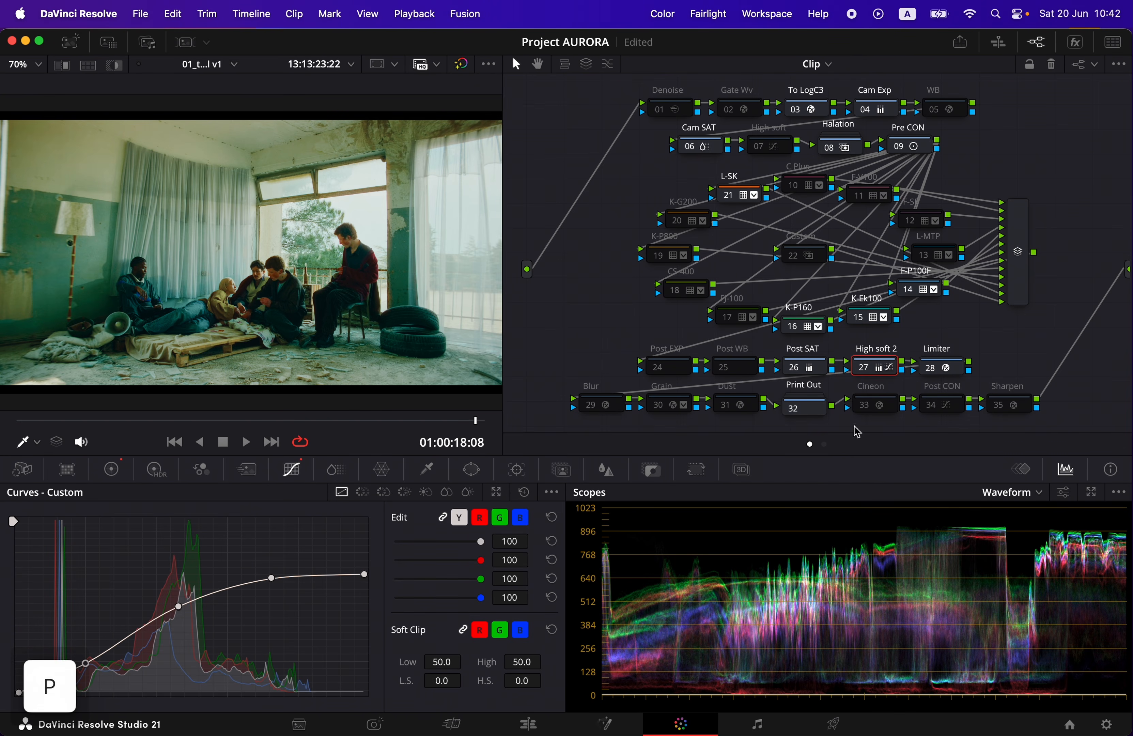
Toggle the High soft 2 node off and on to compare the highlights, and leave it enabled
click(863, 368)
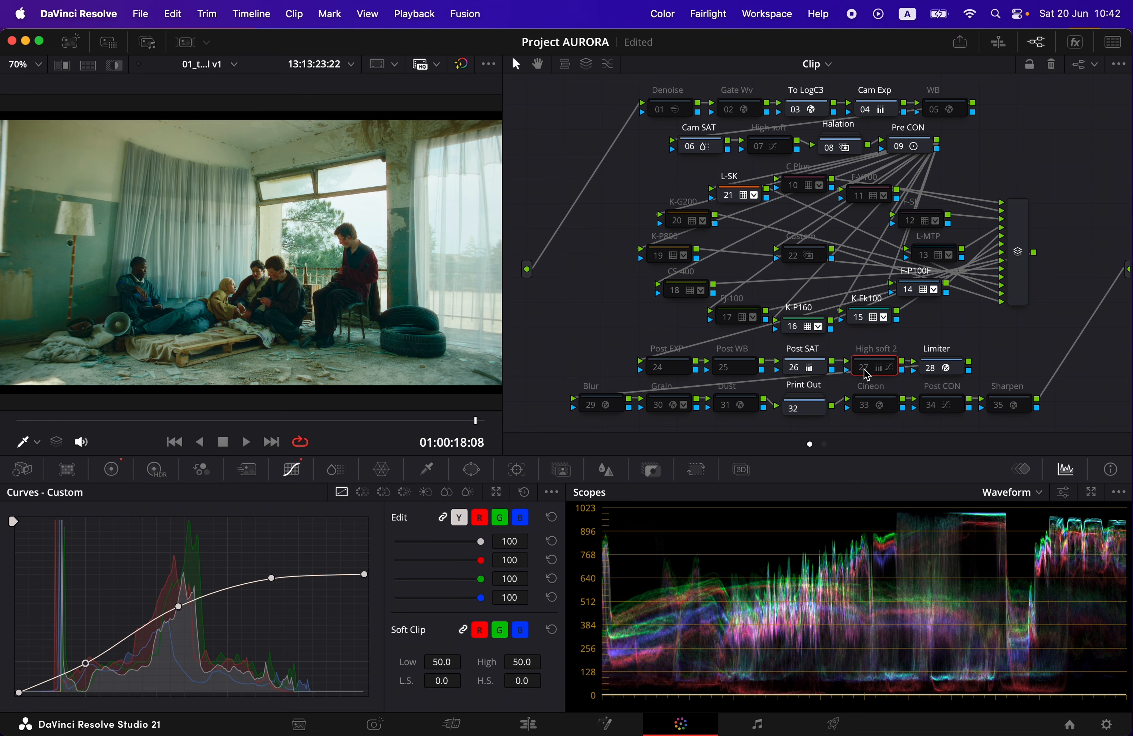
click(865, 369)
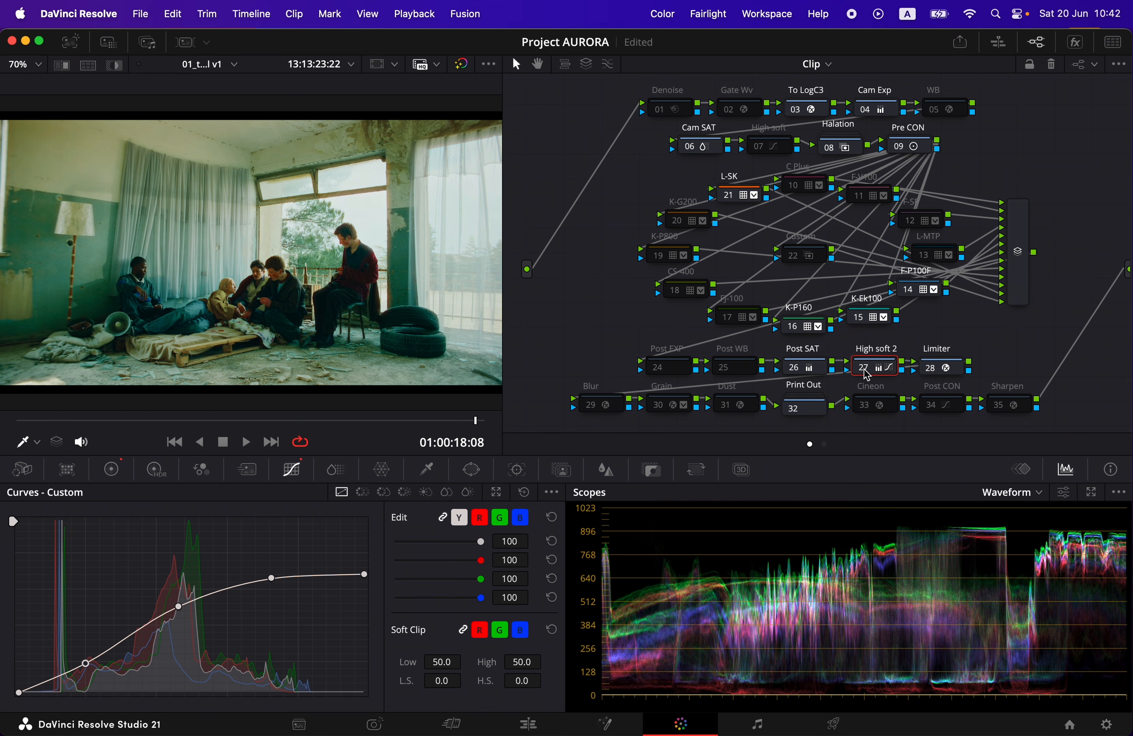
click(865, 372)
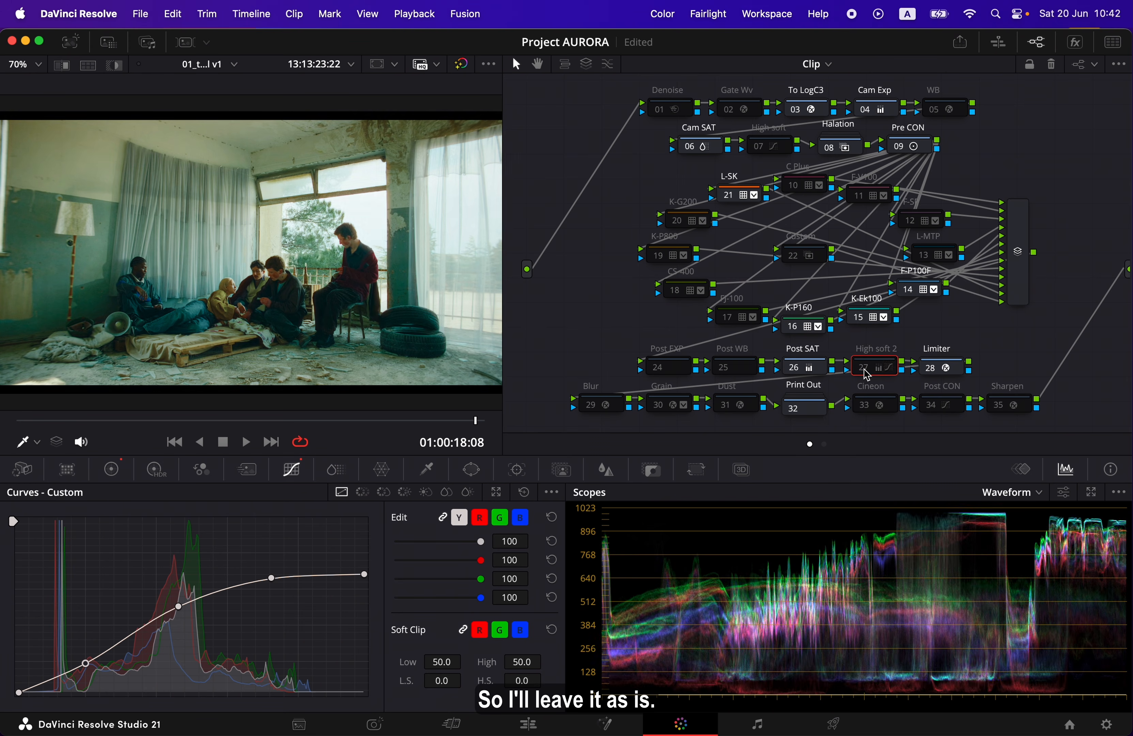
click(867, 375)
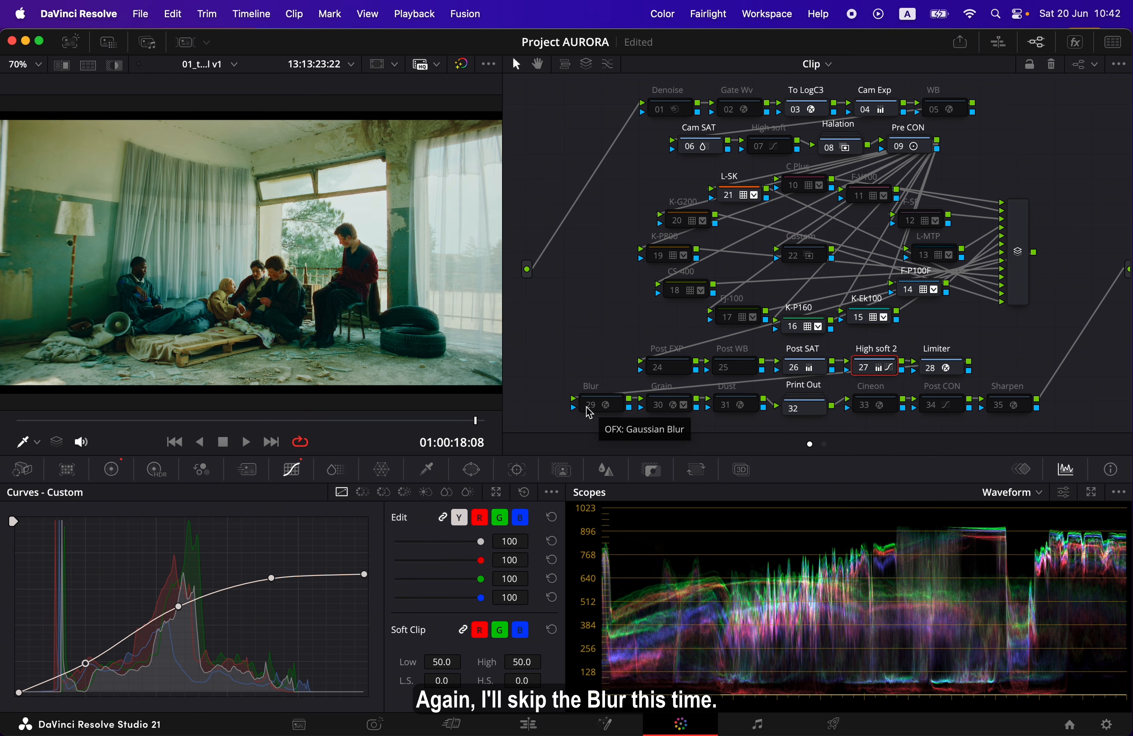
Play the graded clip full screen with the Blur node left off, and return to the node graph
key(p)
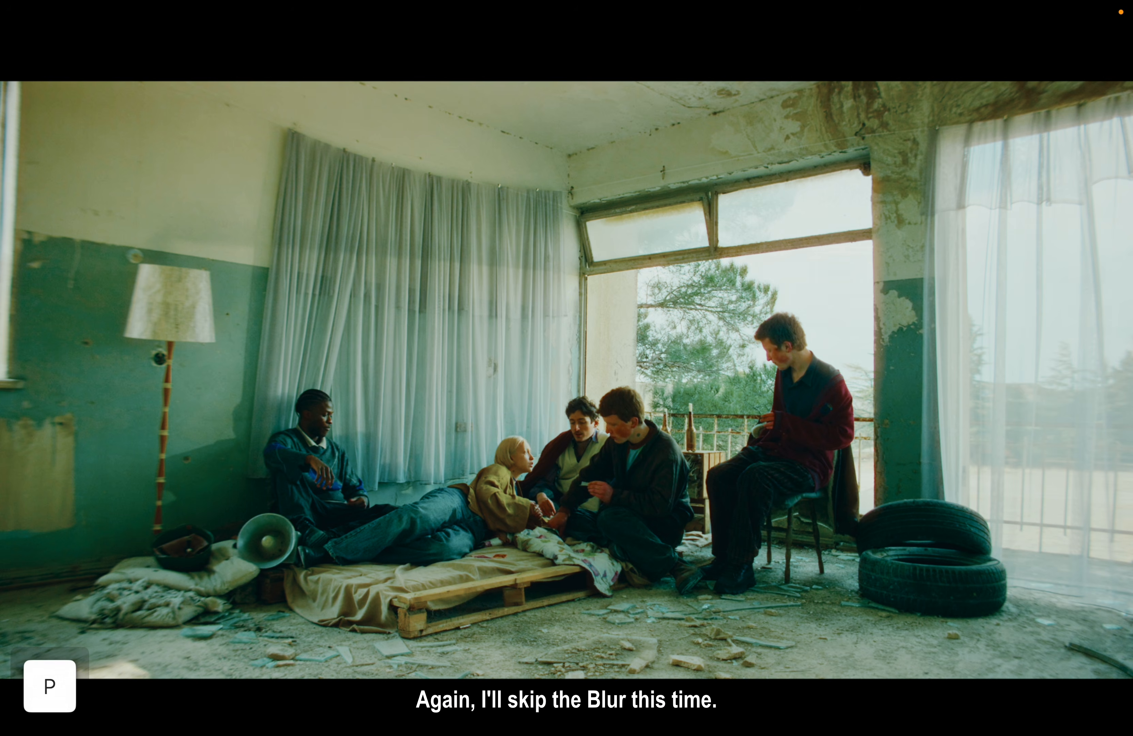
key(space)
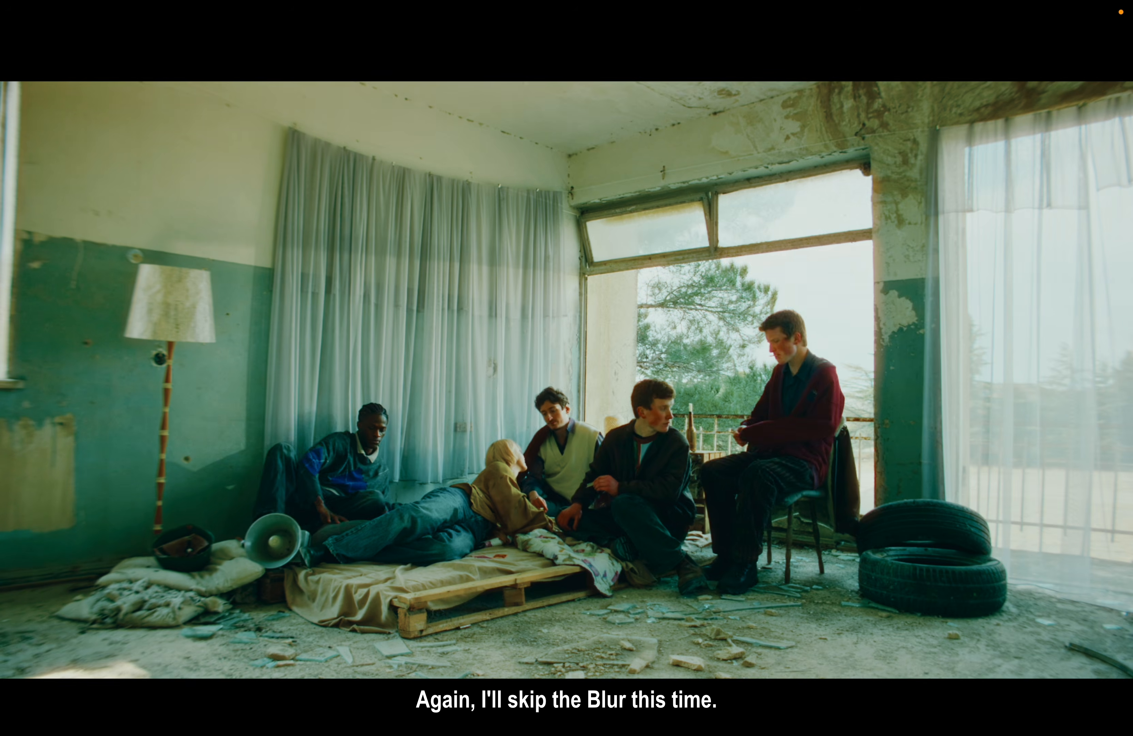
key(space)
key(p)
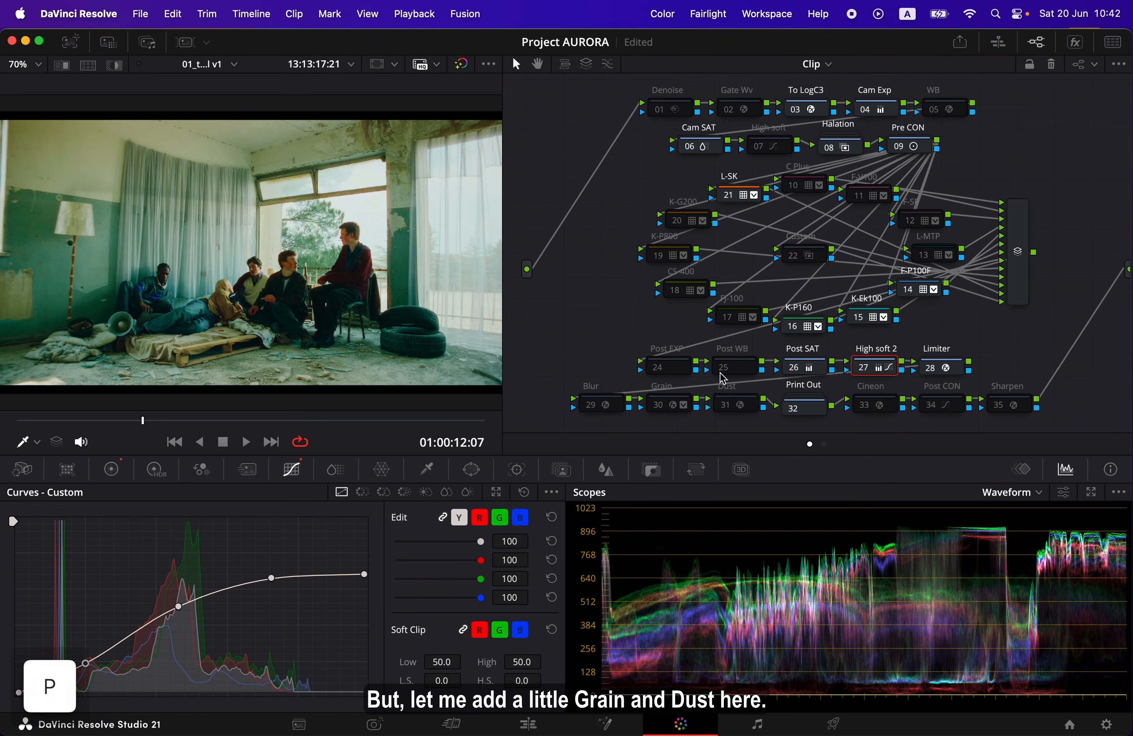
Enable the Grain and Dust nodes and review the overall brightness in full-screen playback
click(662, 407)
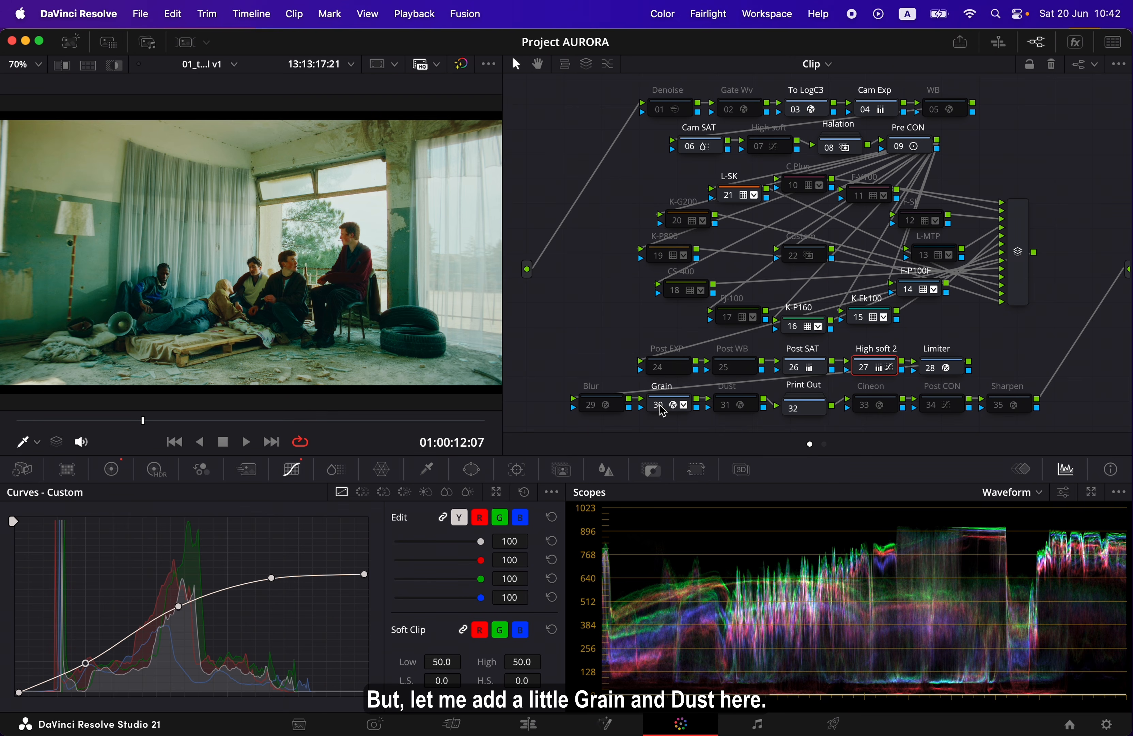
click(726, 406)
key(p)
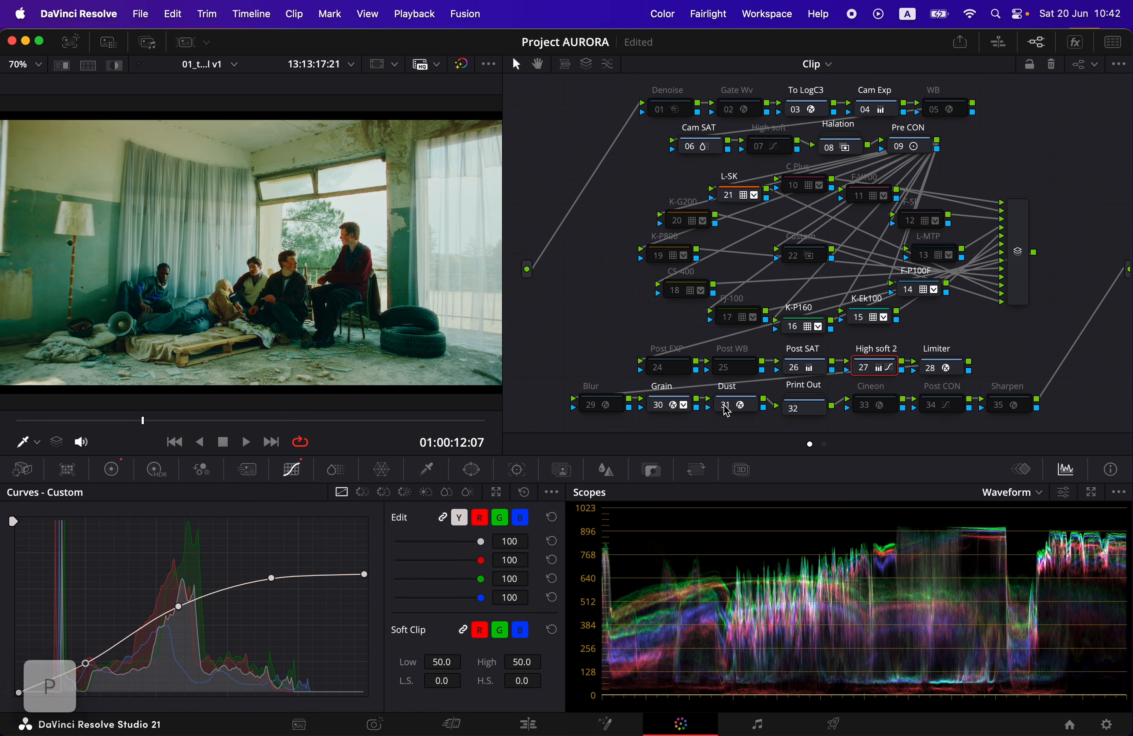
key(space)
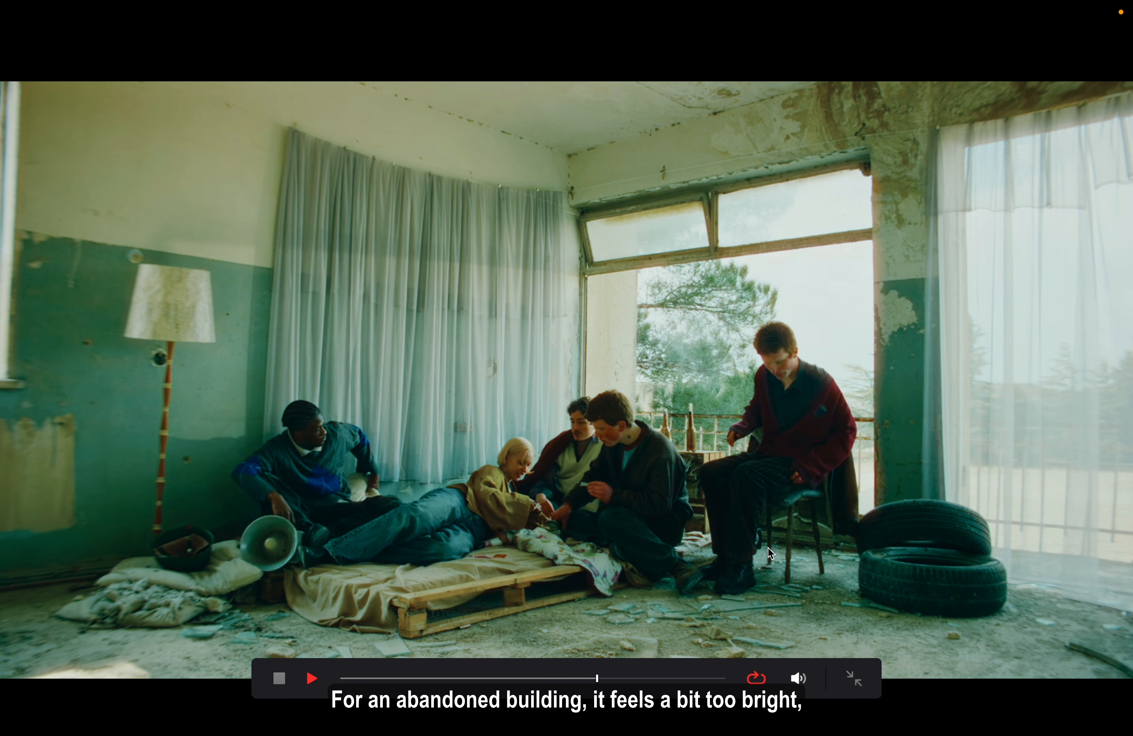
key(p)
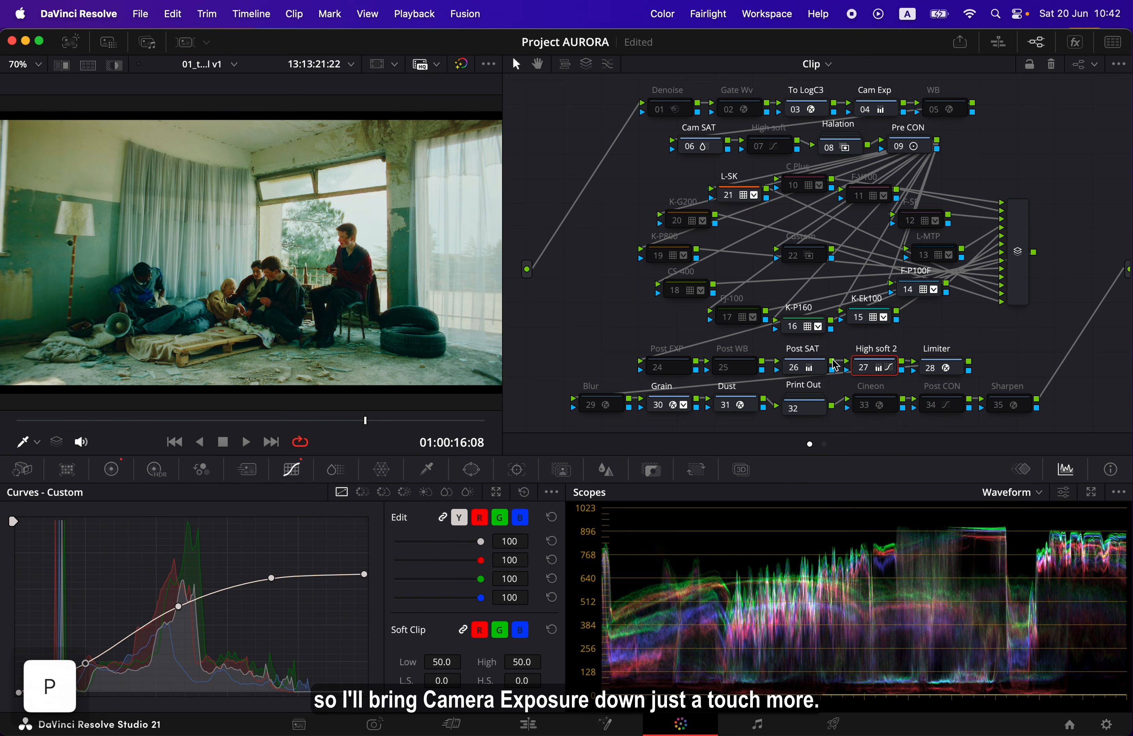
Lower the Cam Exp node's Offset to 26.60 on all three channels and review the clip in full-screen playback
key(space)
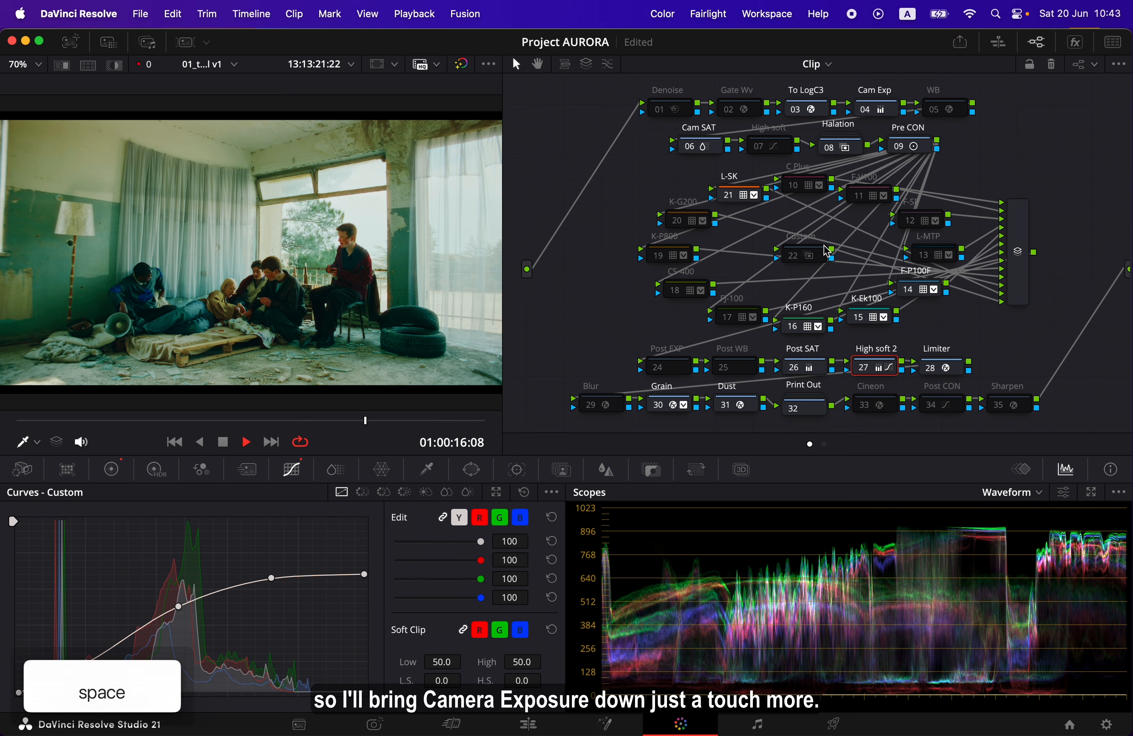
click(891, 111)
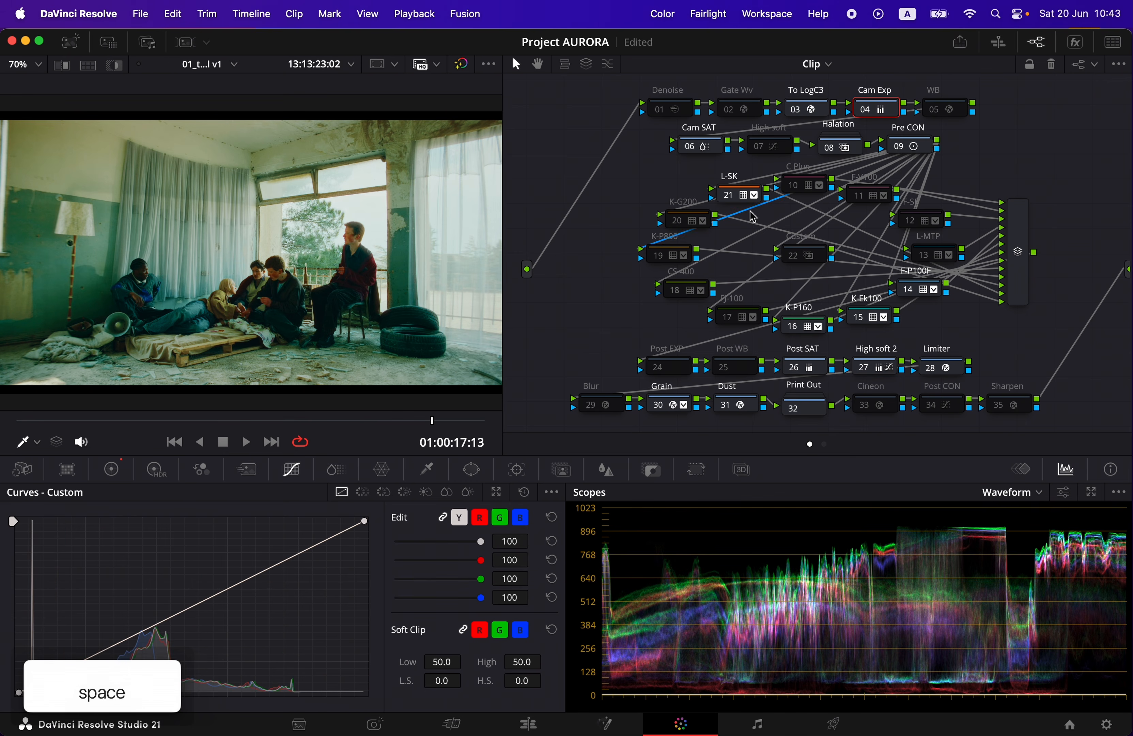
click(114, 470)
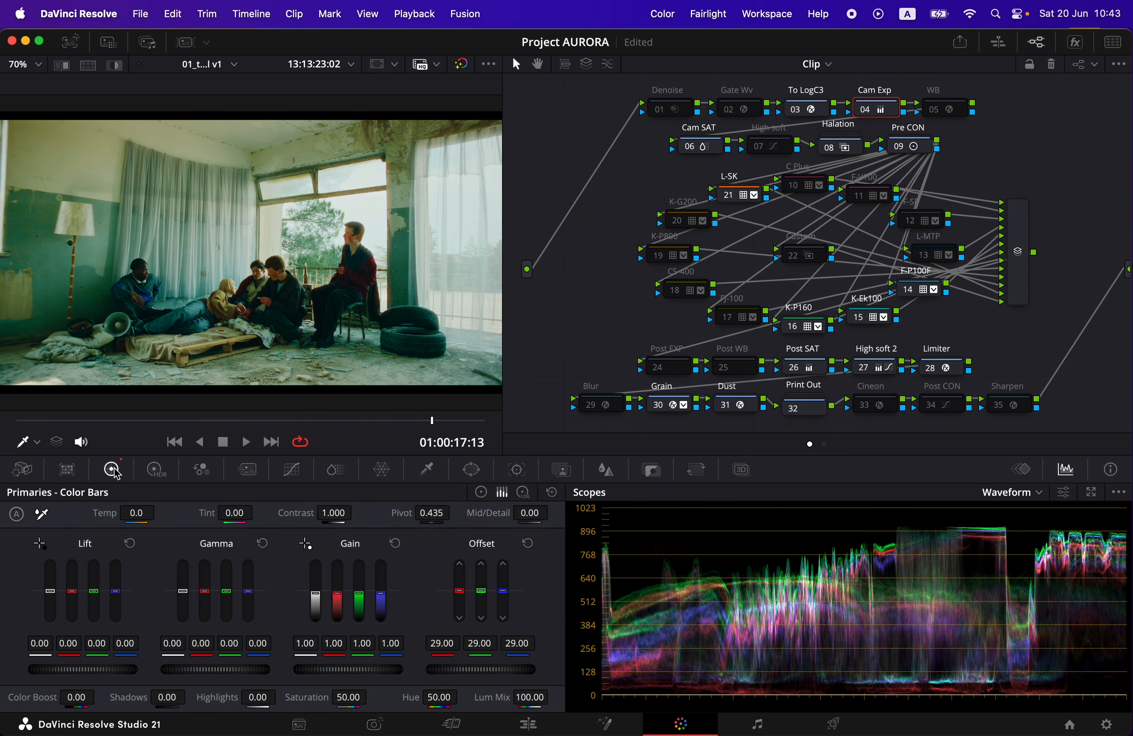
drag(470, 671, 447, 670)
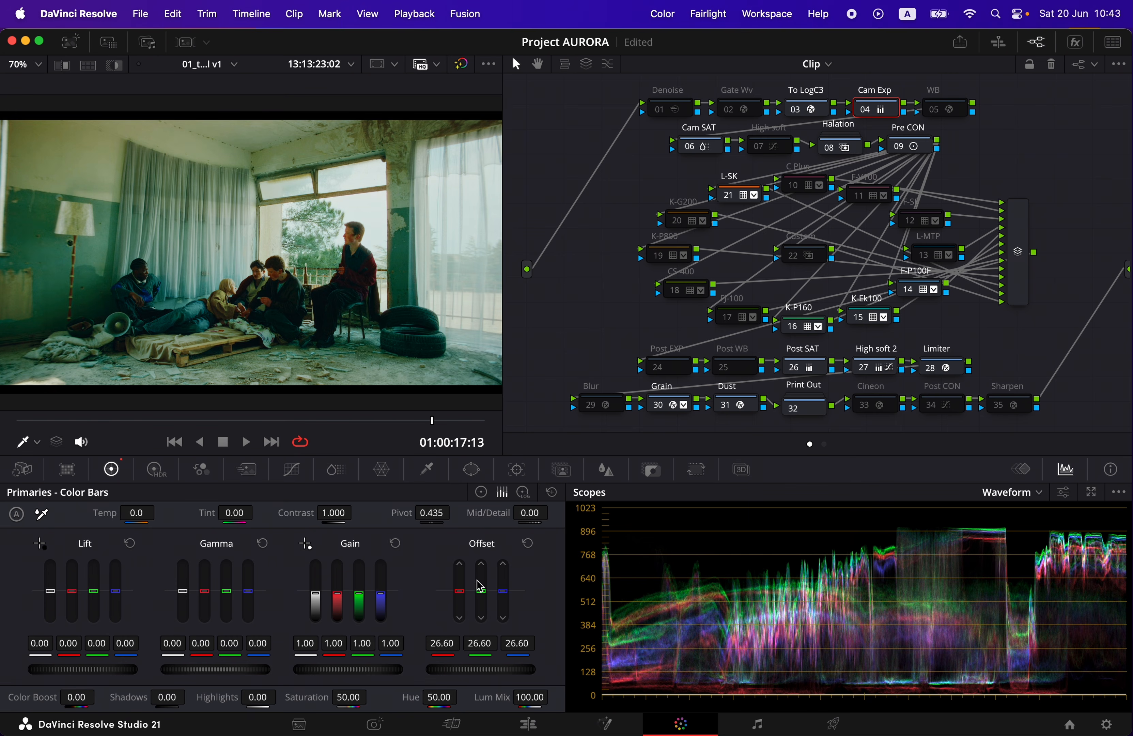
key(p)
key(space)
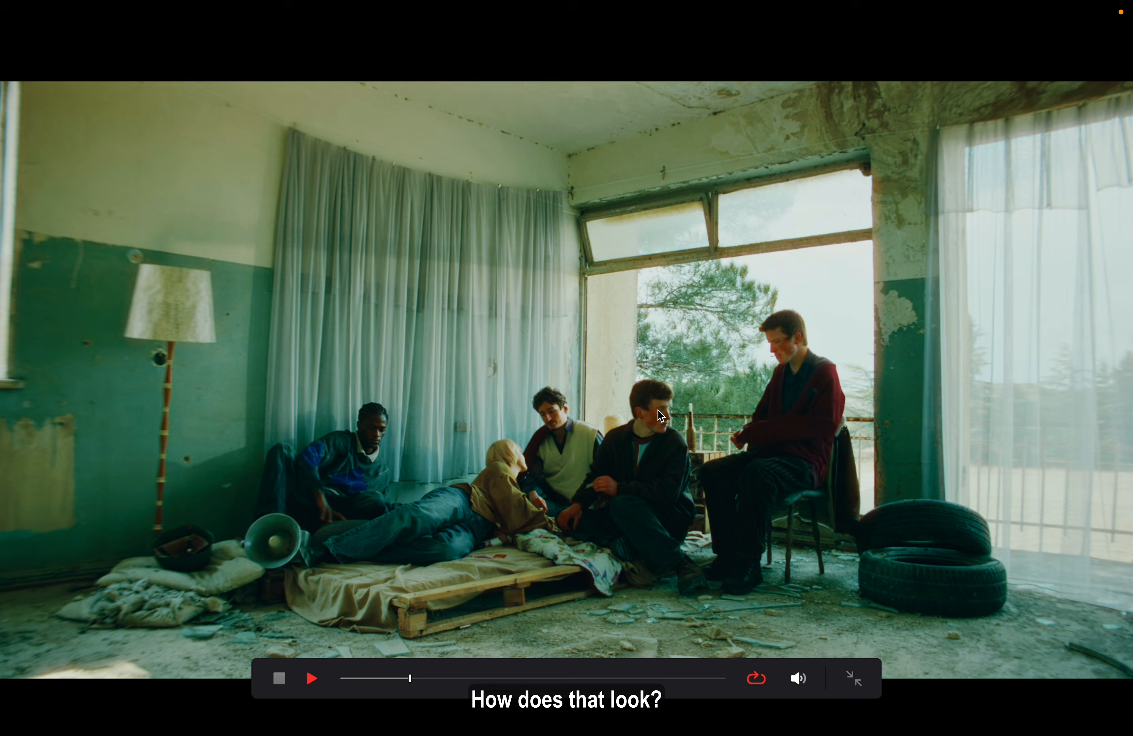
key(space)
key(p)
Try F D65 in place of K D65 inside the Print Out node, review it full screen, and restore K D65
click(818, 409)
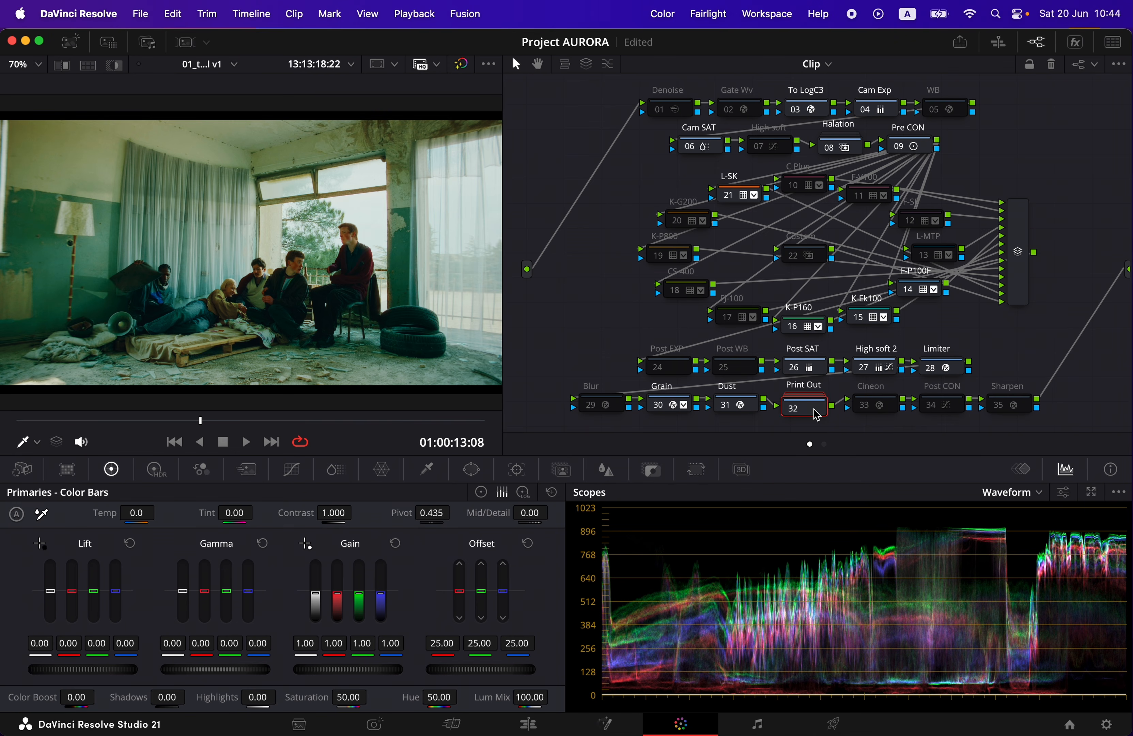
double_click(817, 407)
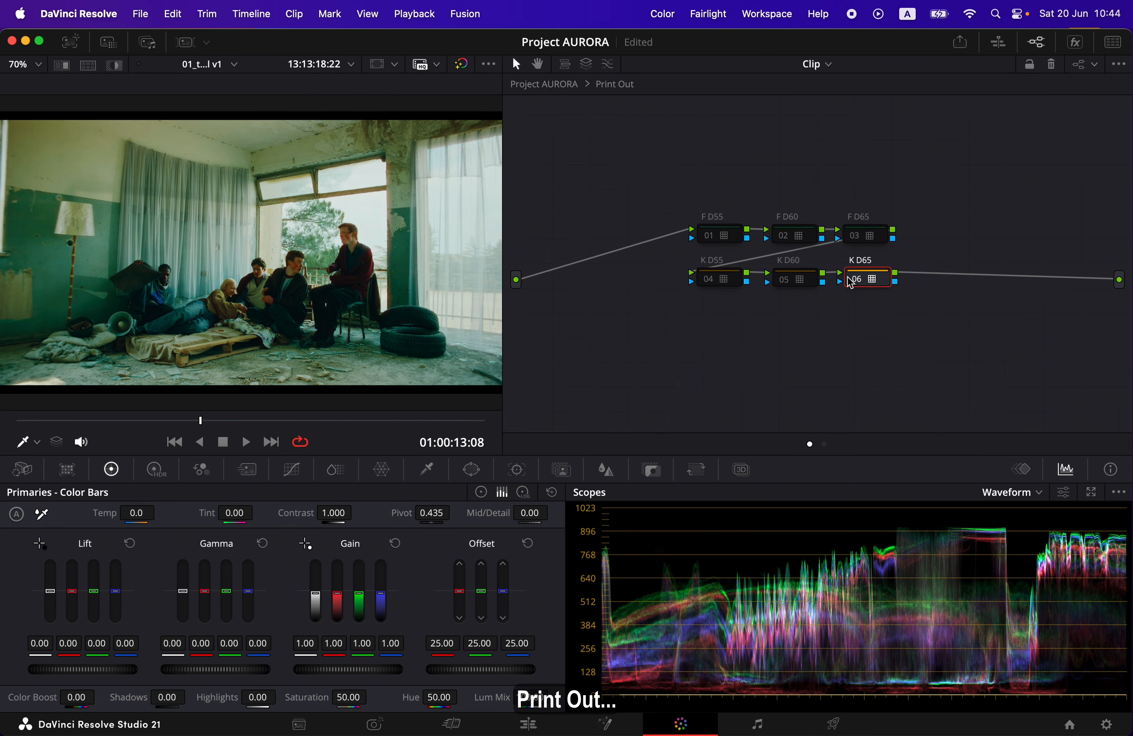
click(856, 278)
click(856, 234)
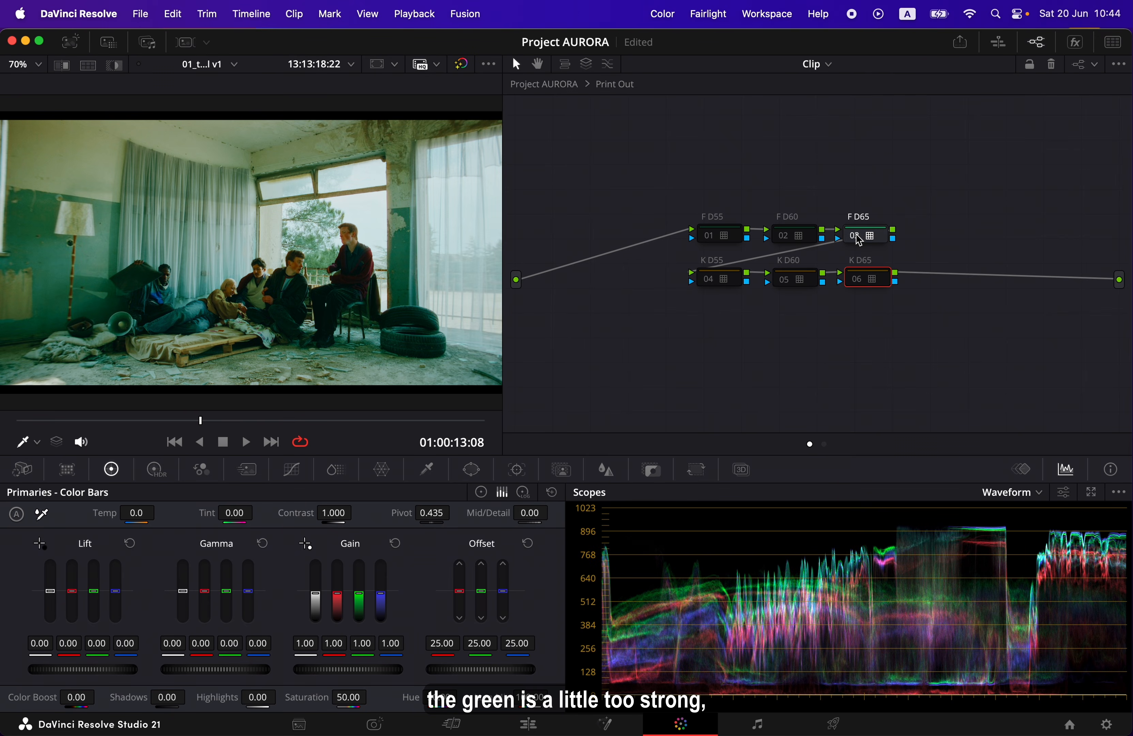
key(p)
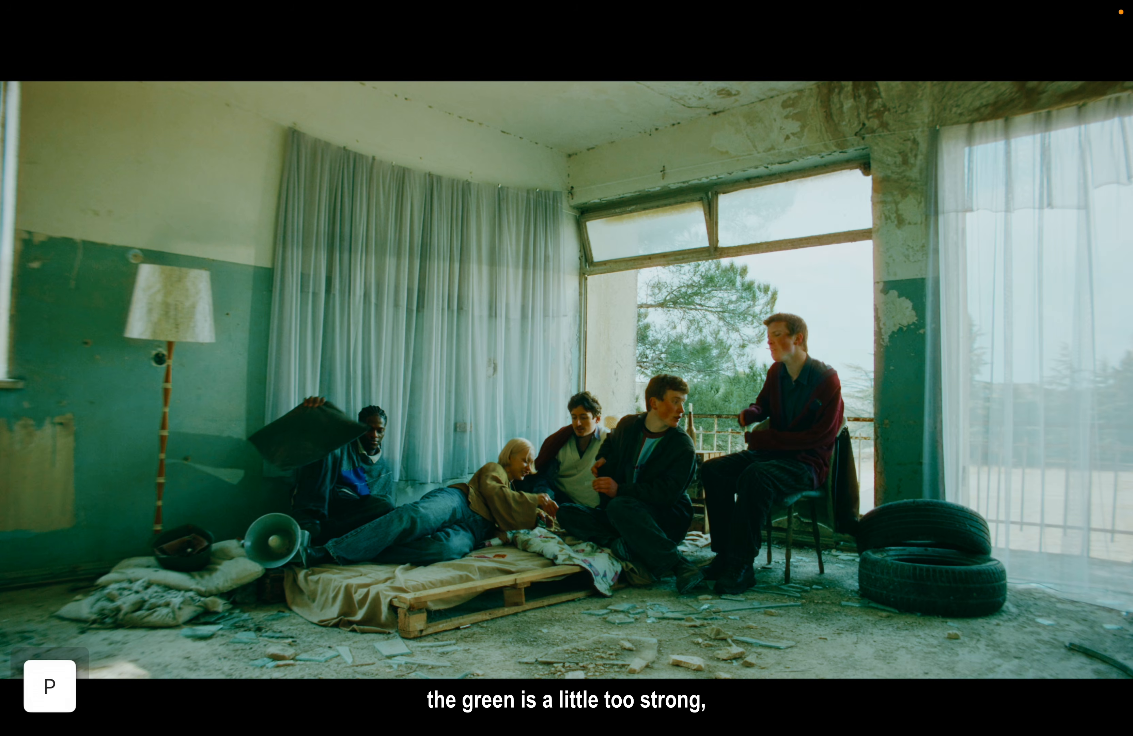
key(space)
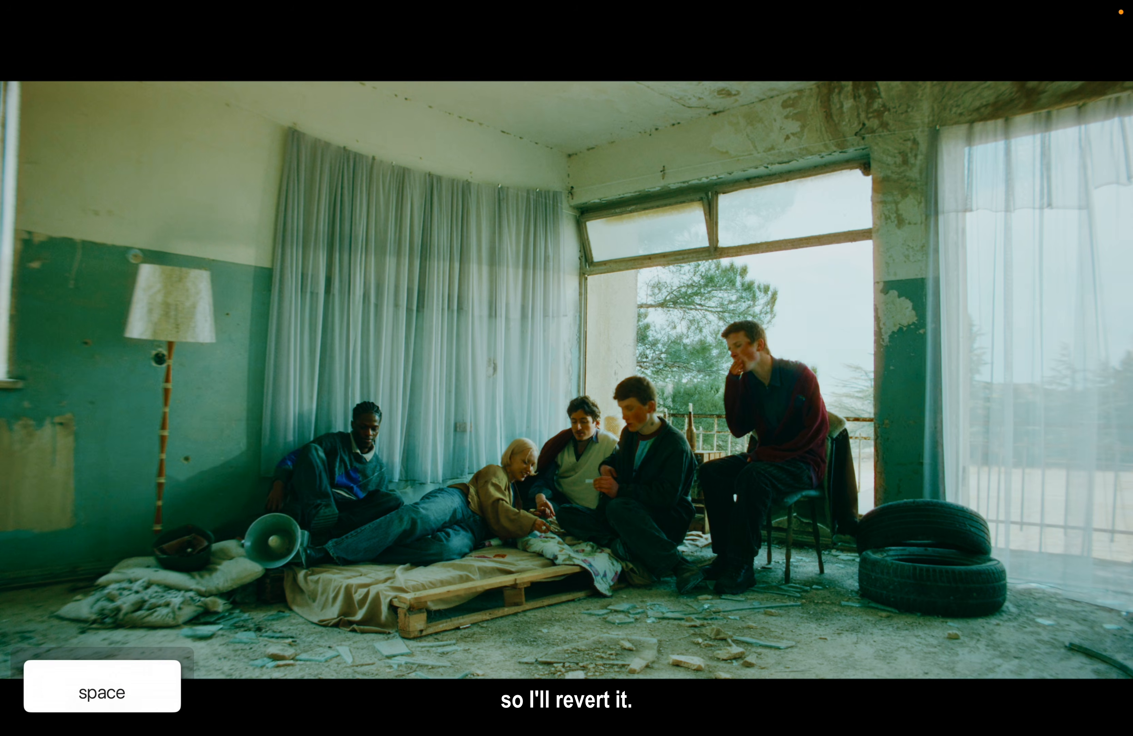
key(p)
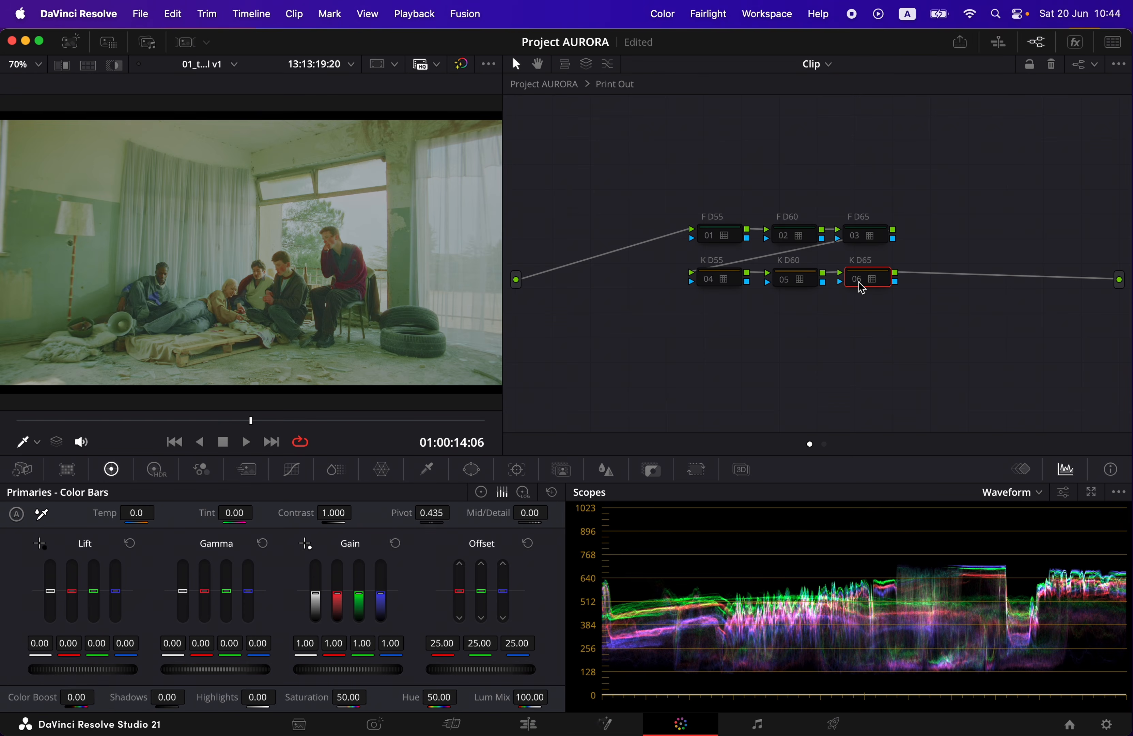
click(860, 285)
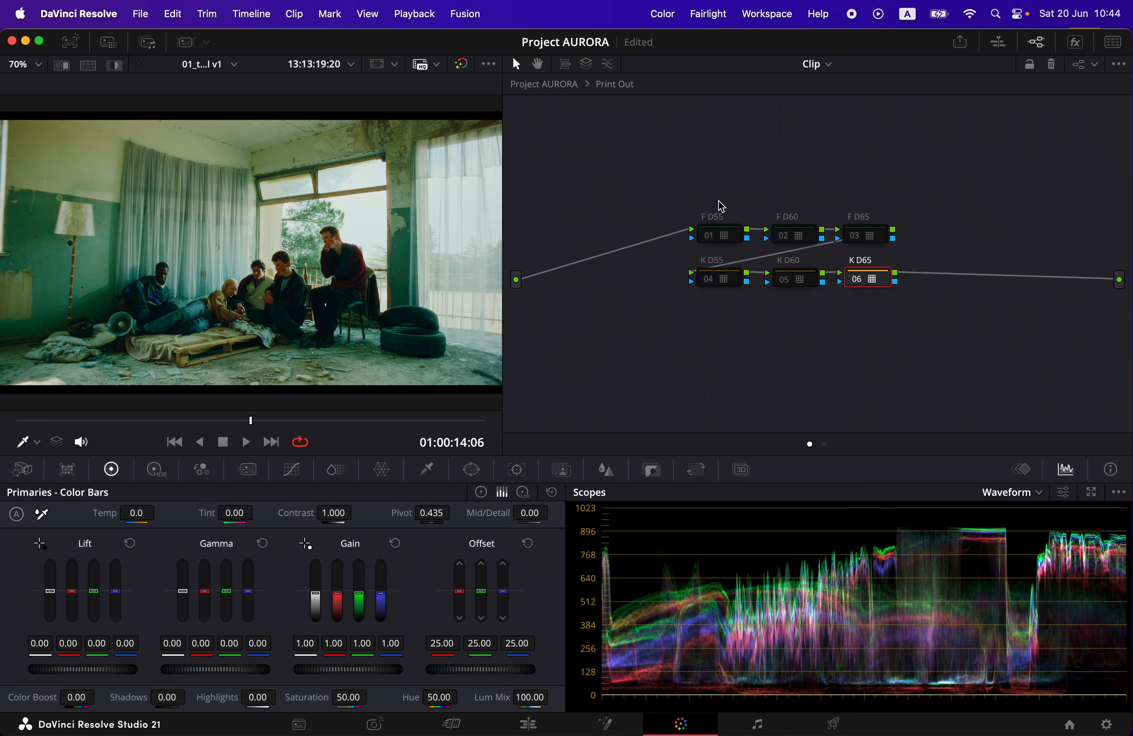
Return to the main node graph, toggle Post CON on and off to compare shadows, and view the clip full screen with it disabled
click(563, 85)
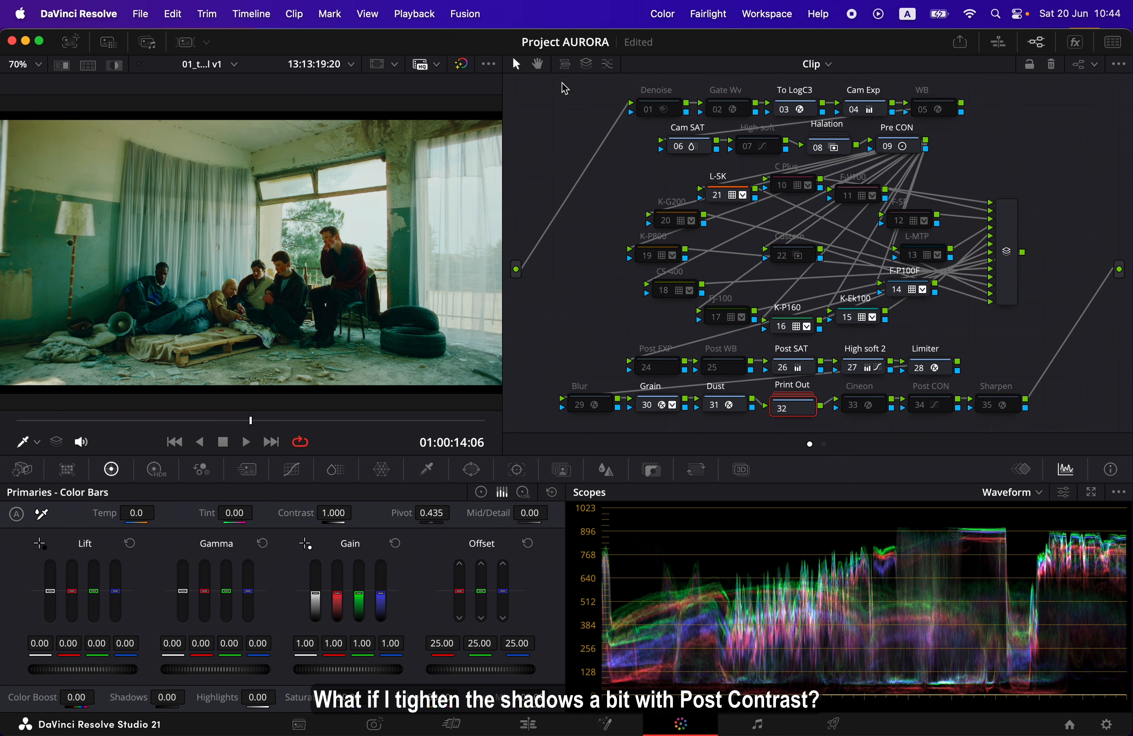
click(923, 408)
click(924, 408)
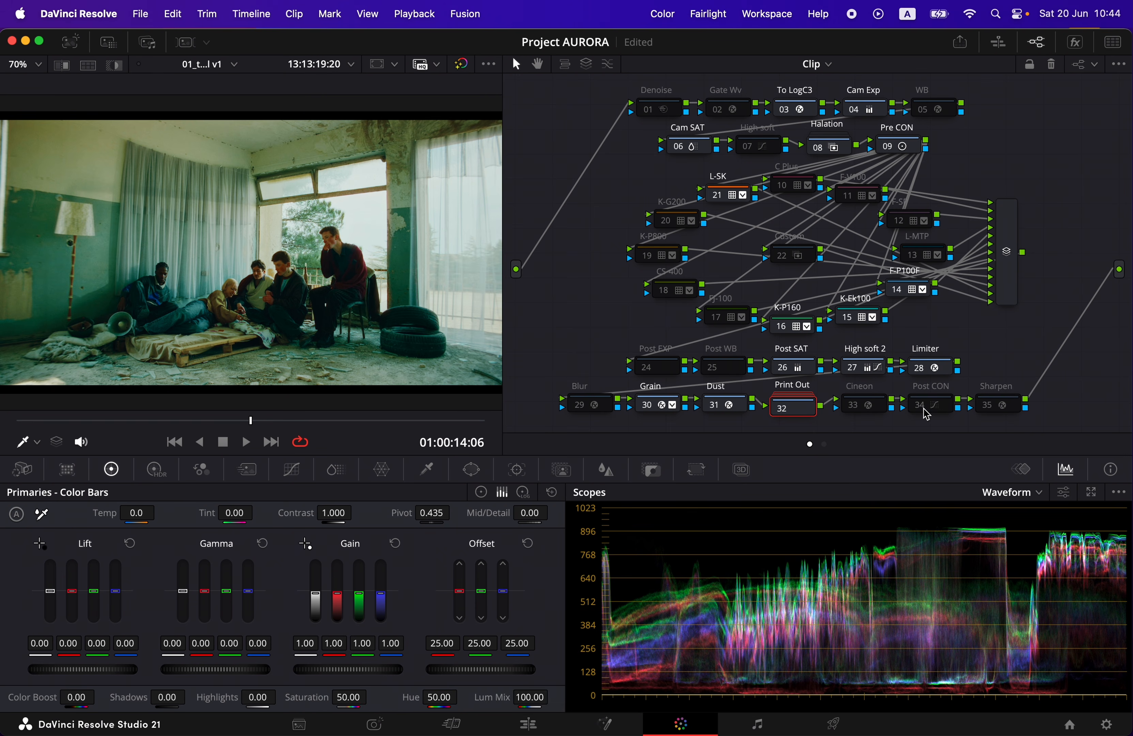
key(p)
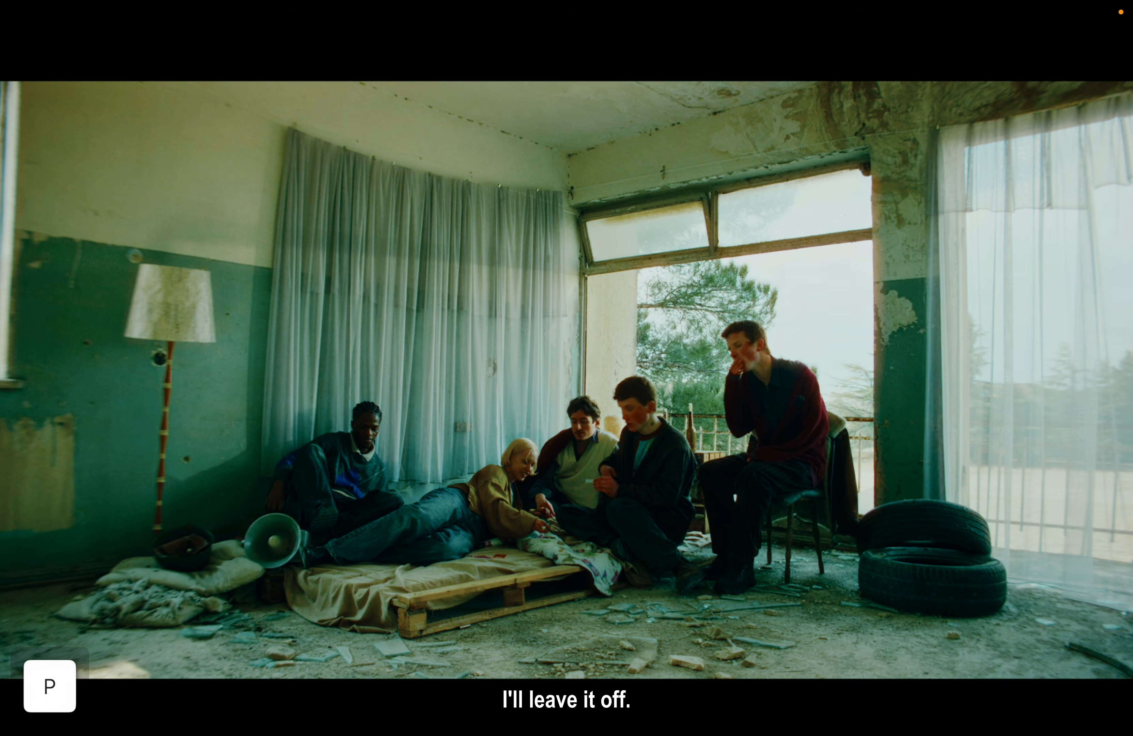
key(p)
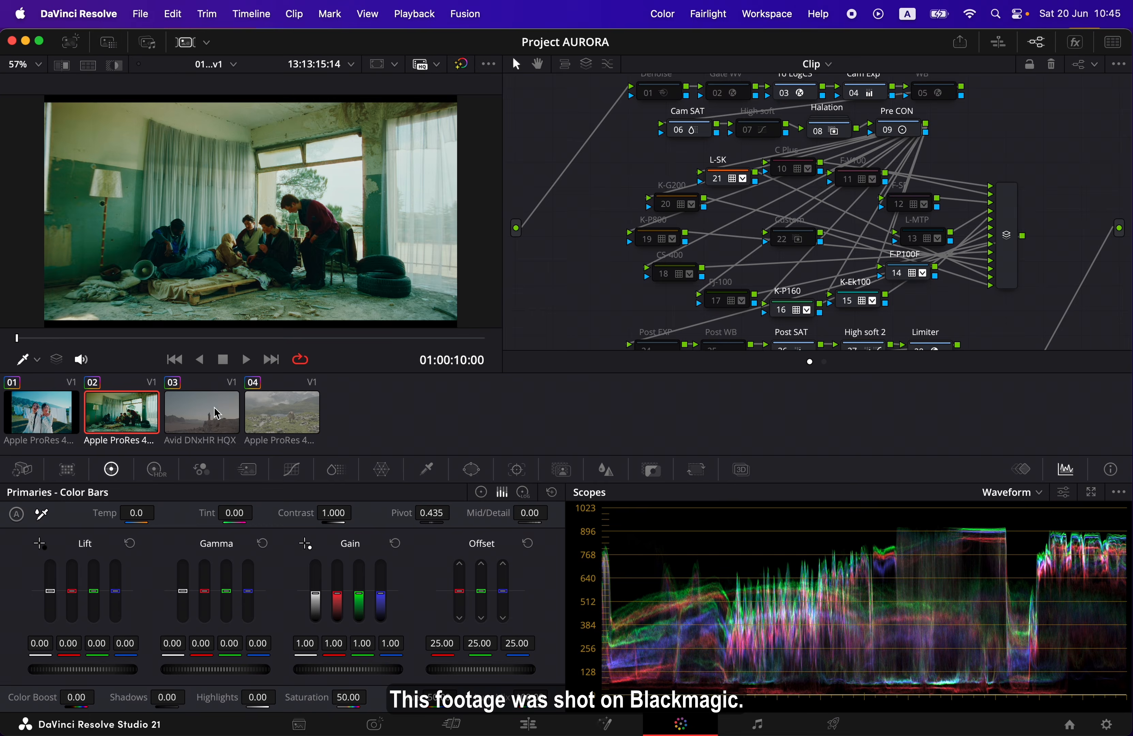
Apply the AURORA v1 0.25 gallery grade to clip 03, and hide the gallery and clip thumbnails
click(217, 413)
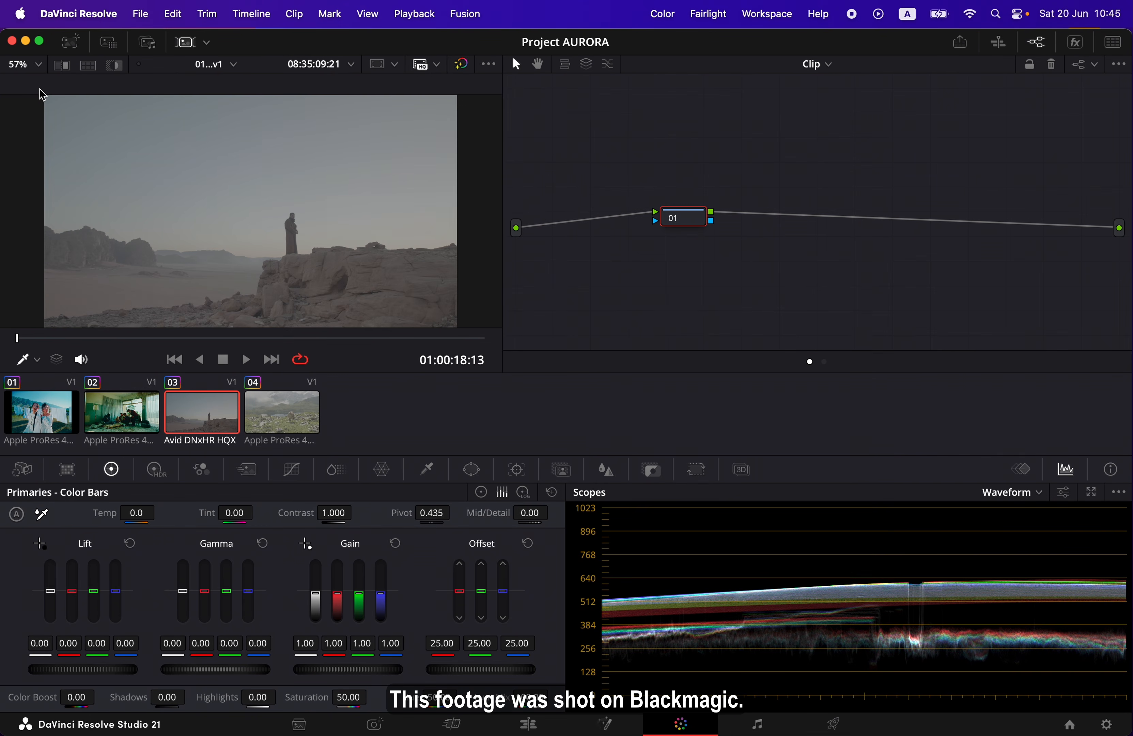
click(70, 41)
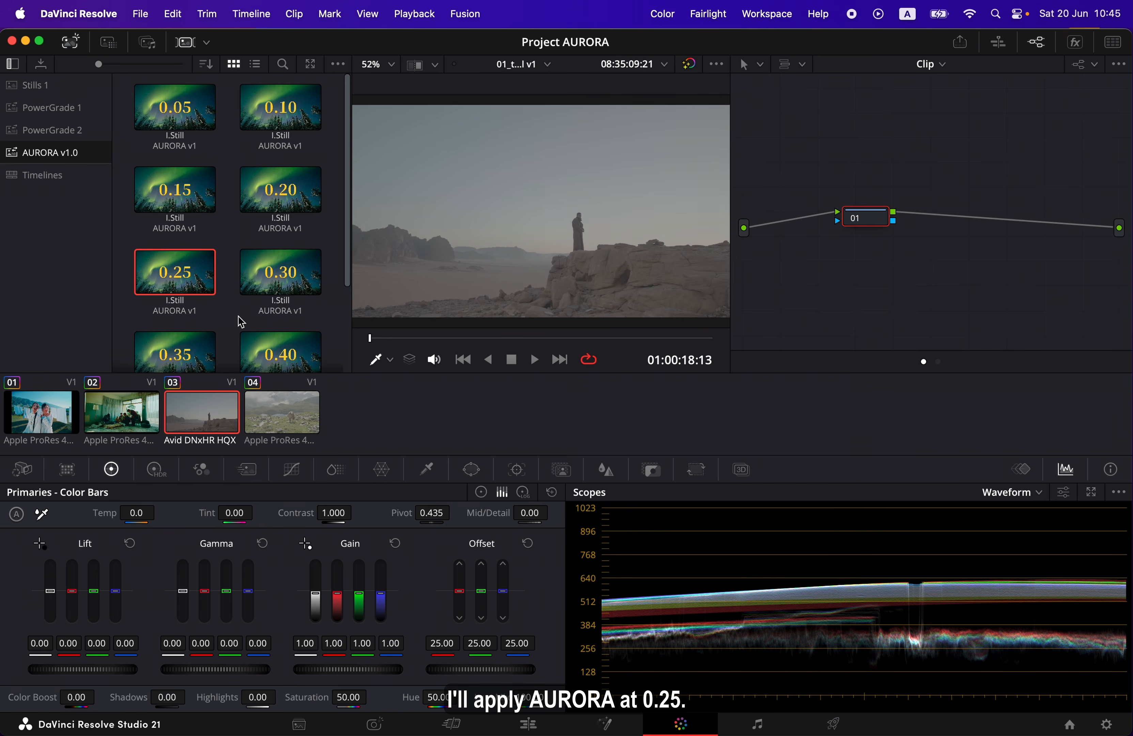
right_click(207, 282)
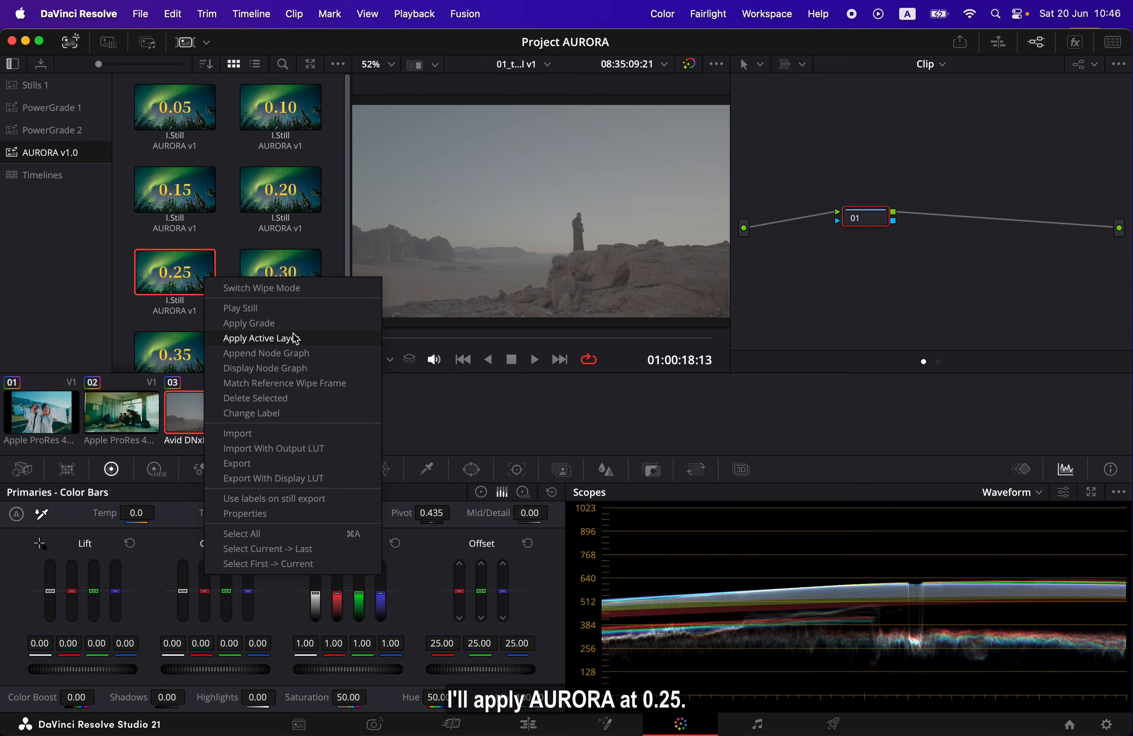
click(320, 327)
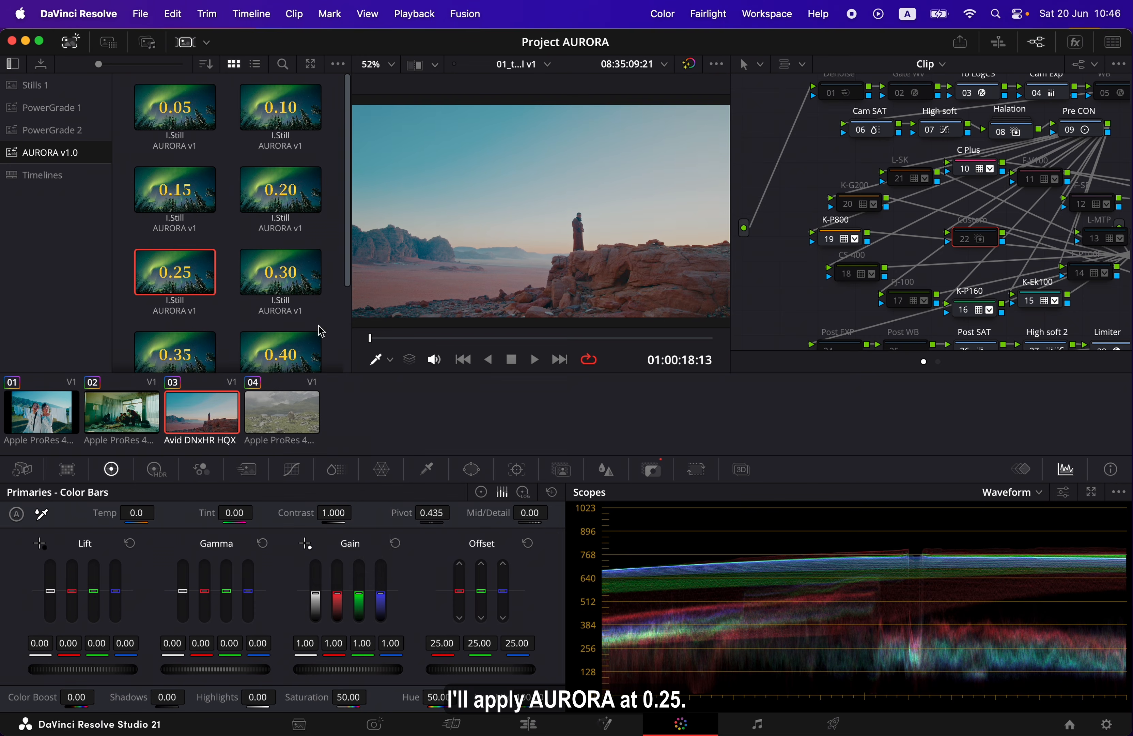
click(70, 42)
click(184, 43)
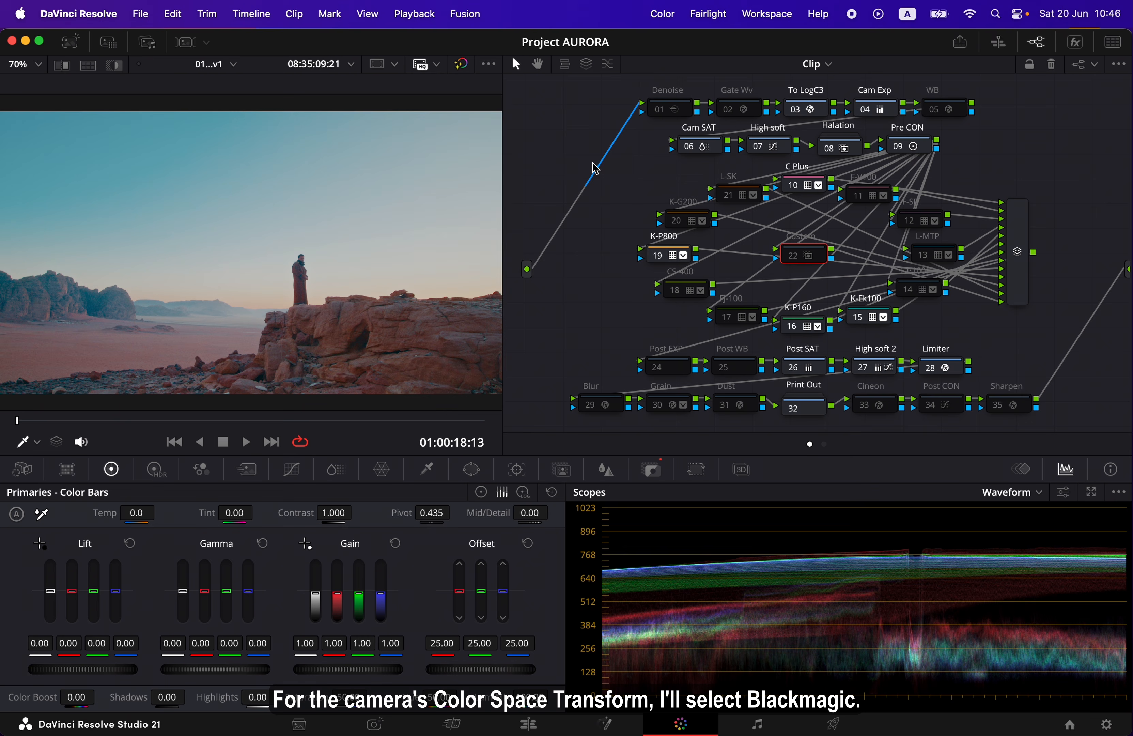
Set the To LogC3 node's input color space to Blackmagic Design Pocket 4K Film Gen 4 and input gamma to Blackmagic Design Film Gen 5
click(818, 110)
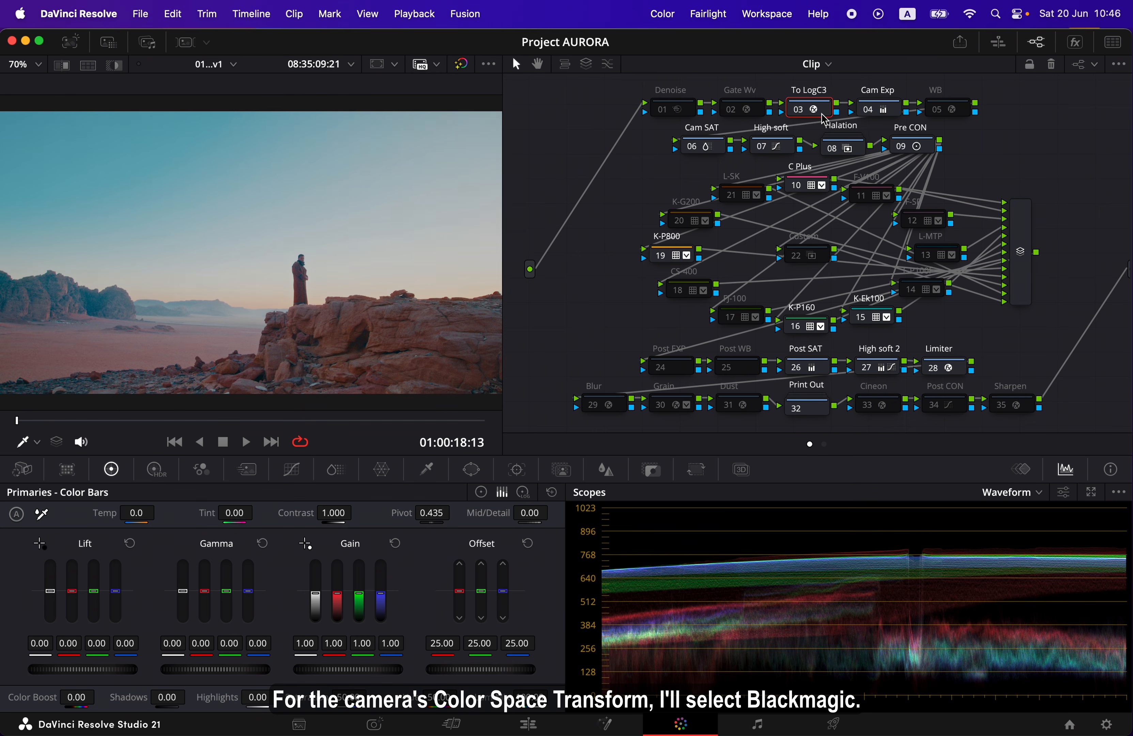
click(1075, 42)
click(1057, 134)
scroll(1044, 244, down, 8)
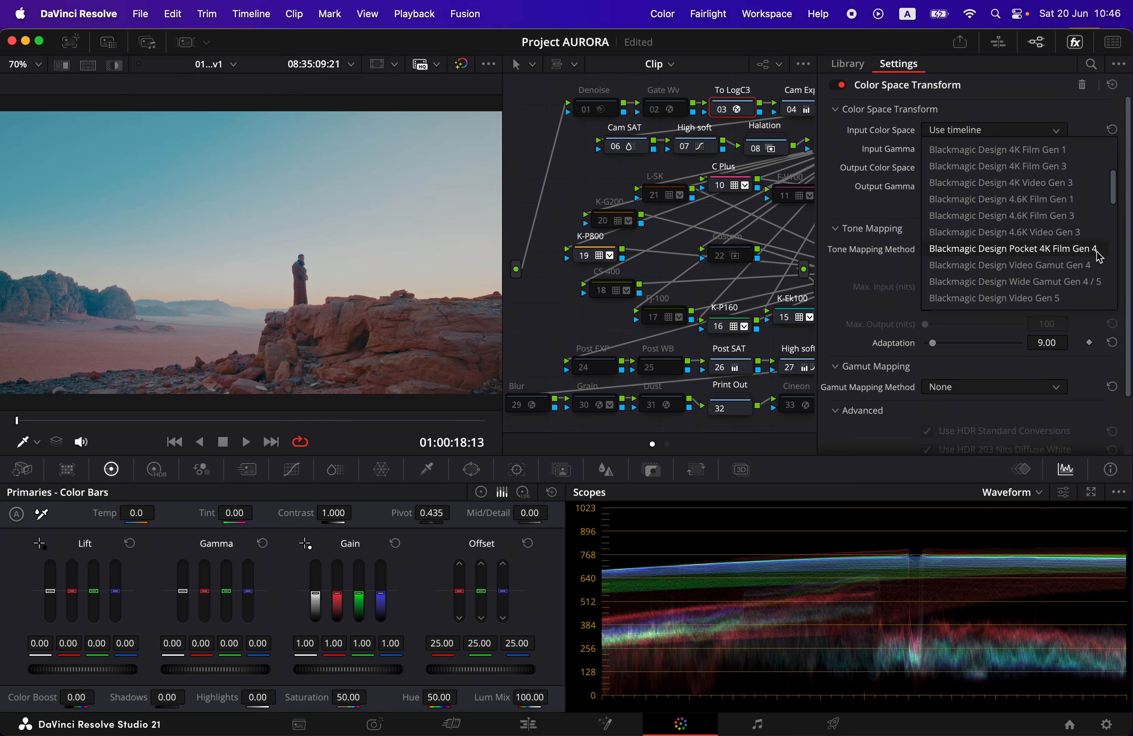
click(1097, 250)
click(1063, 155)
scroll(1070, 261, down, 6)
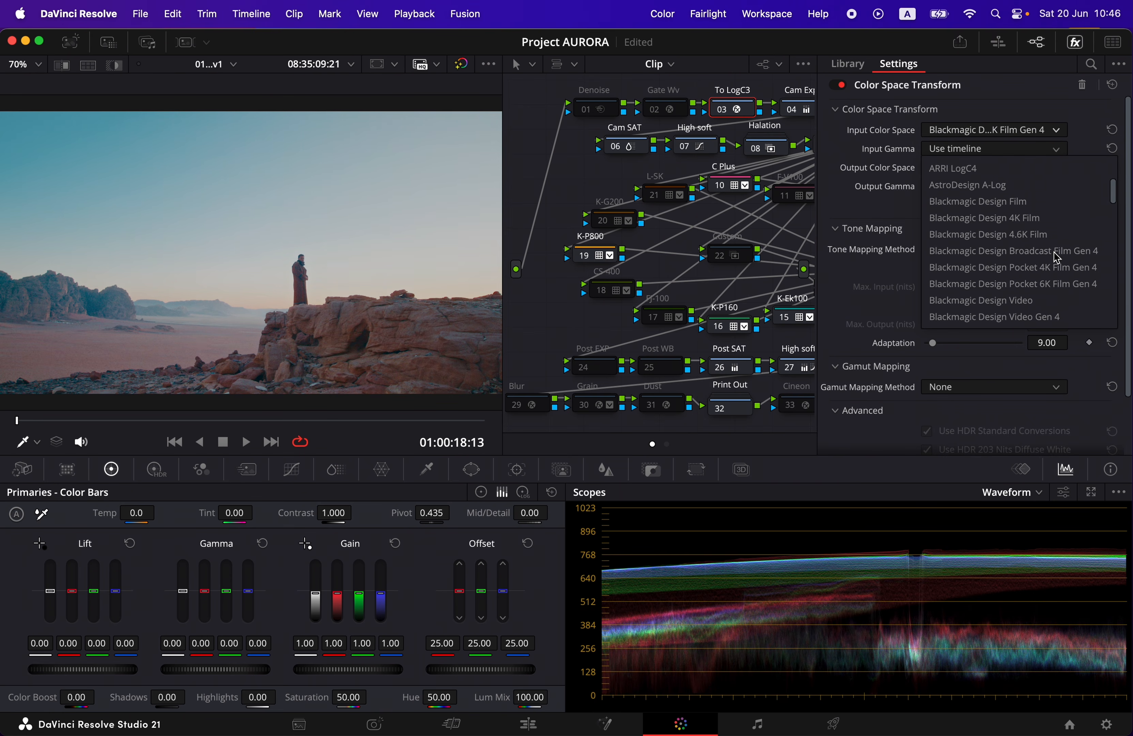
click(1076, 284)
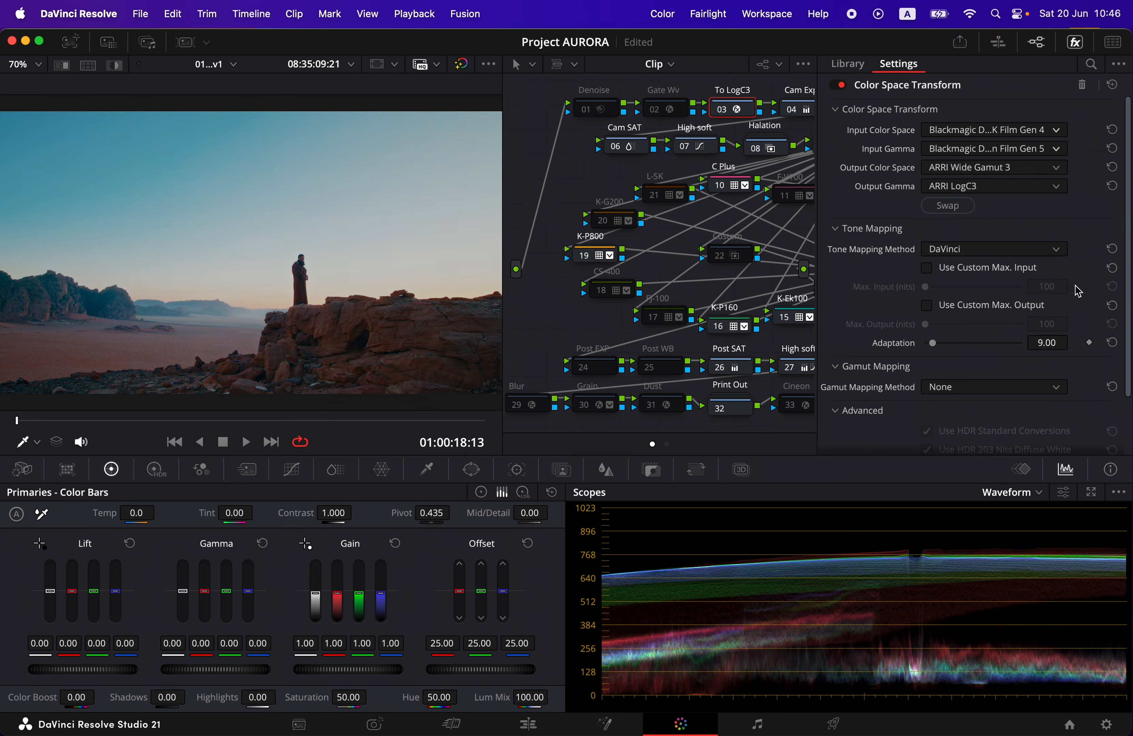
click(1074, 42)
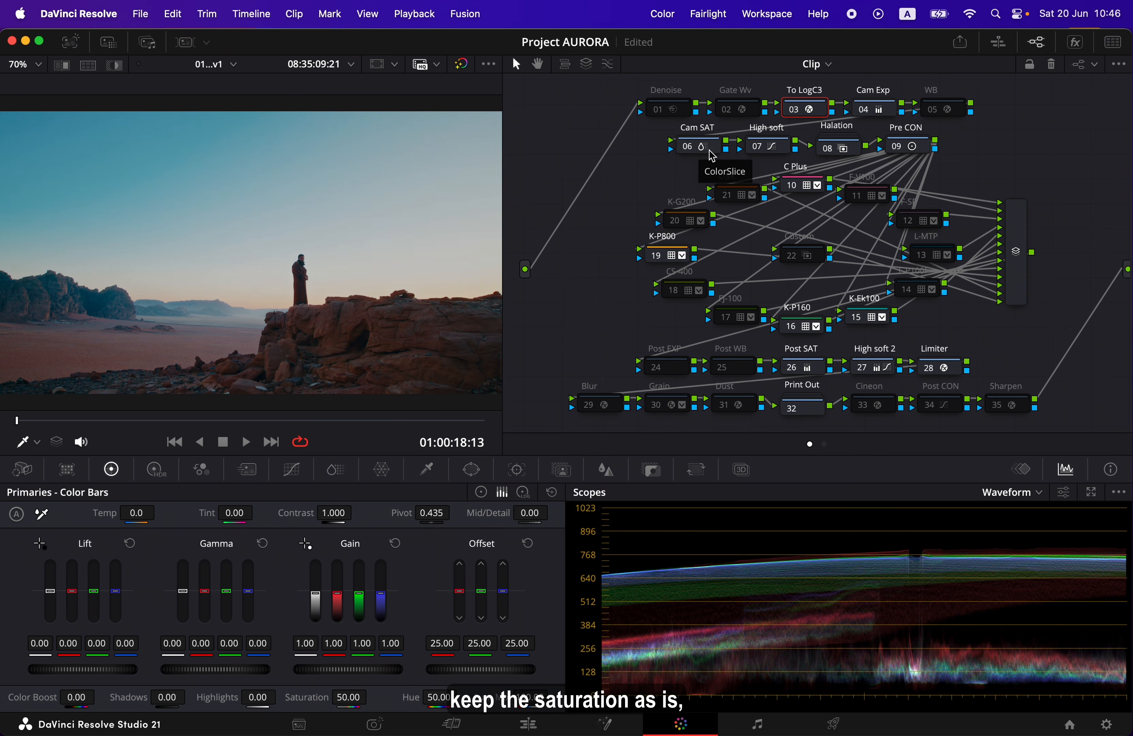
Toggle the High soft and Halation nodes off and on to compare the image, leaving both enabled
click(755, 148)
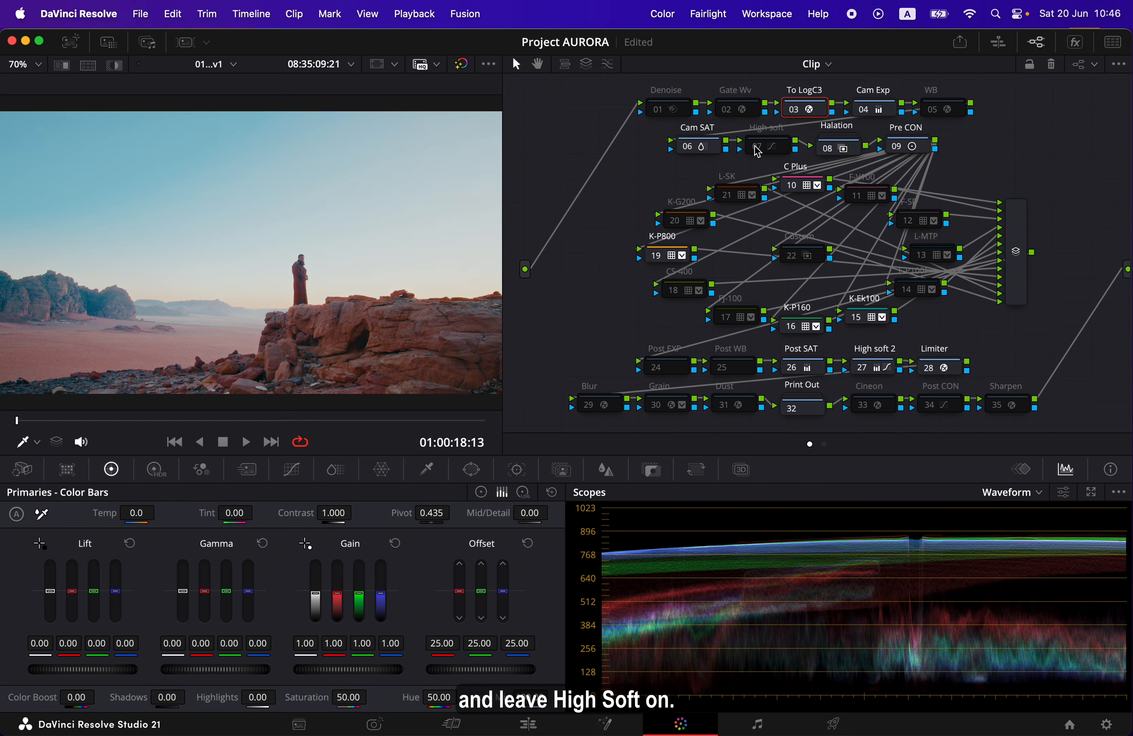
click(756, 148)
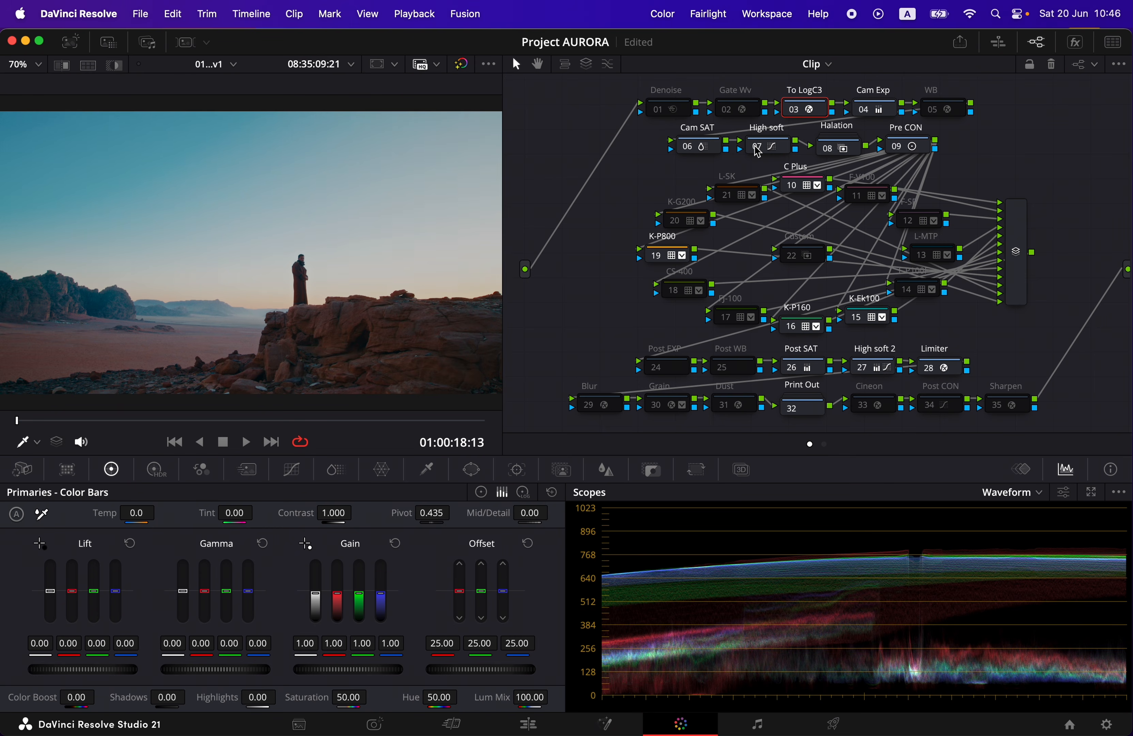
click(850, 152)
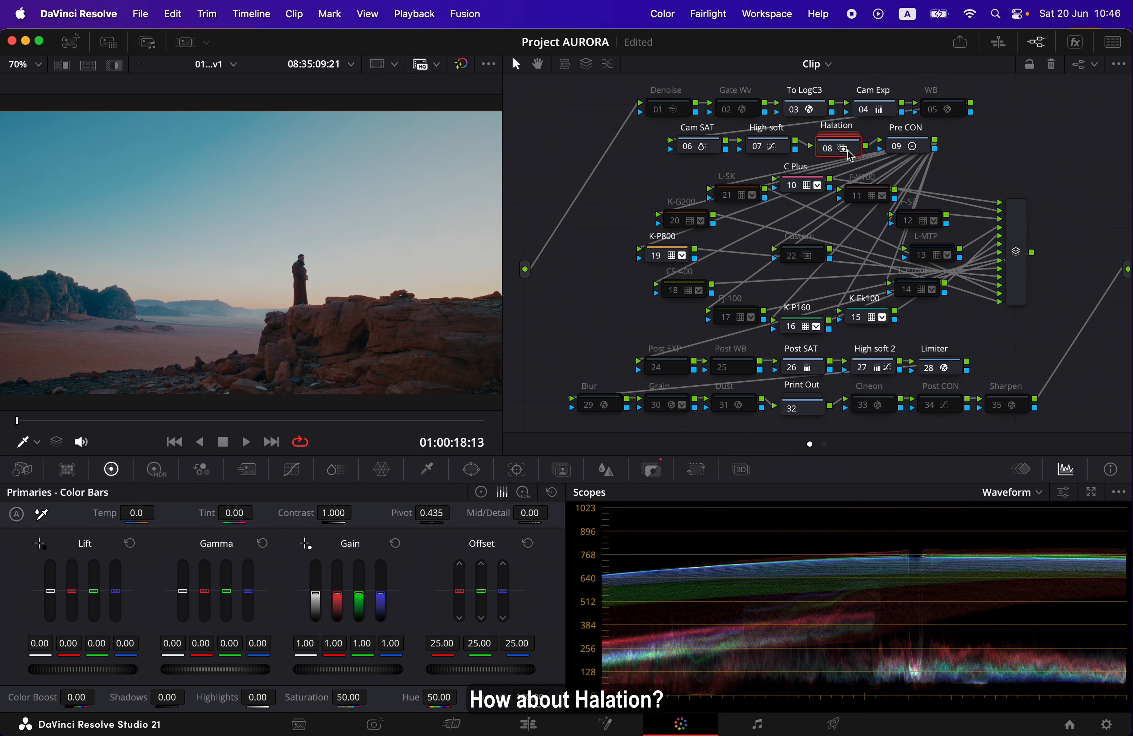
click(828, 152)
click(828, 152)
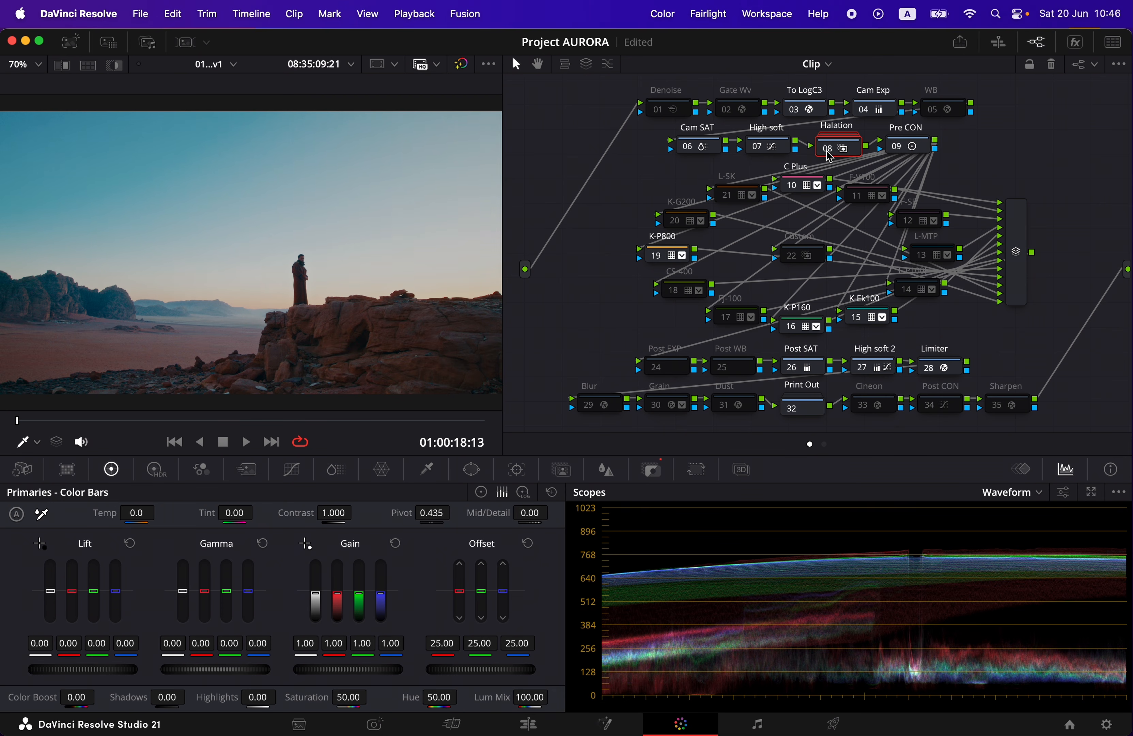
click(828, 152)
click(828, 152)
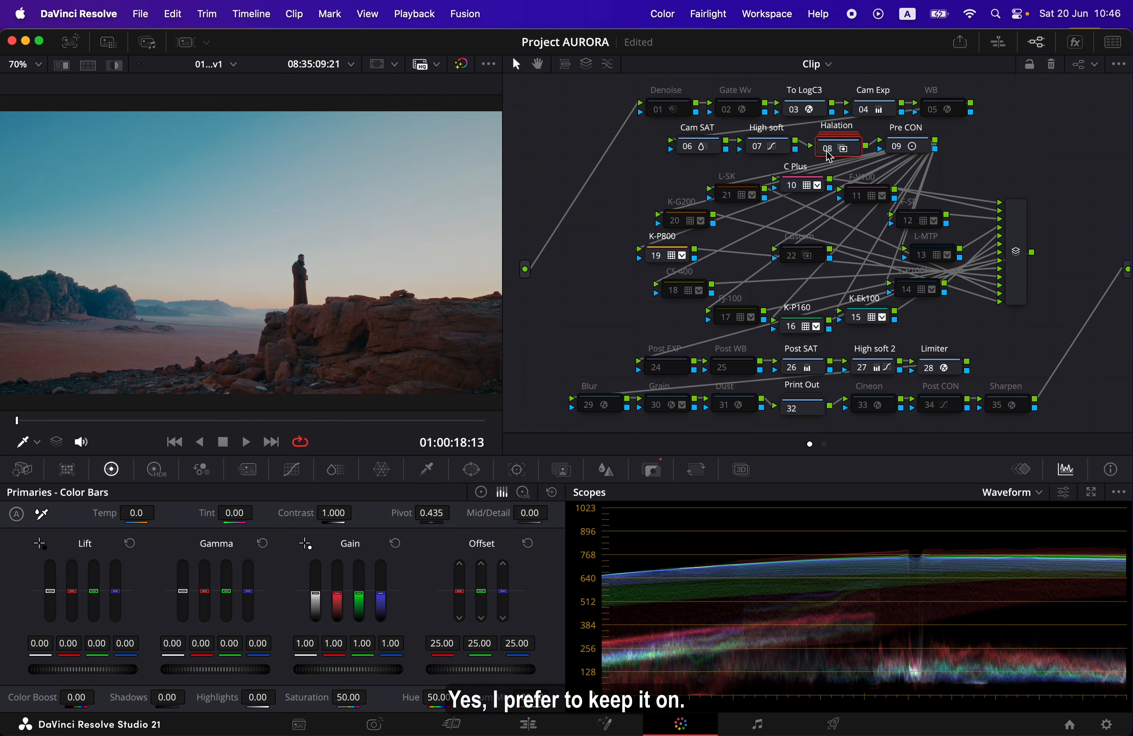
click(828, 152)
click(828, 151)
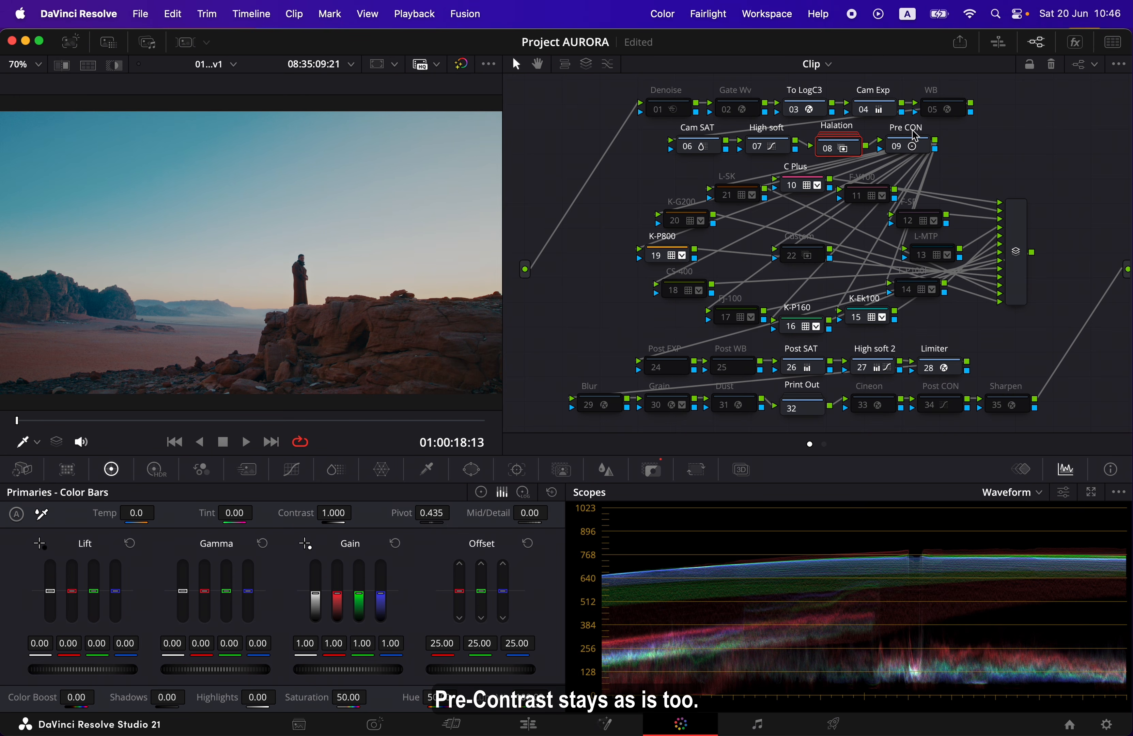
Launch the AURORA Film Lab v1.0 script and move its window clear of the viewer and most of the node graph
click(774, 14)
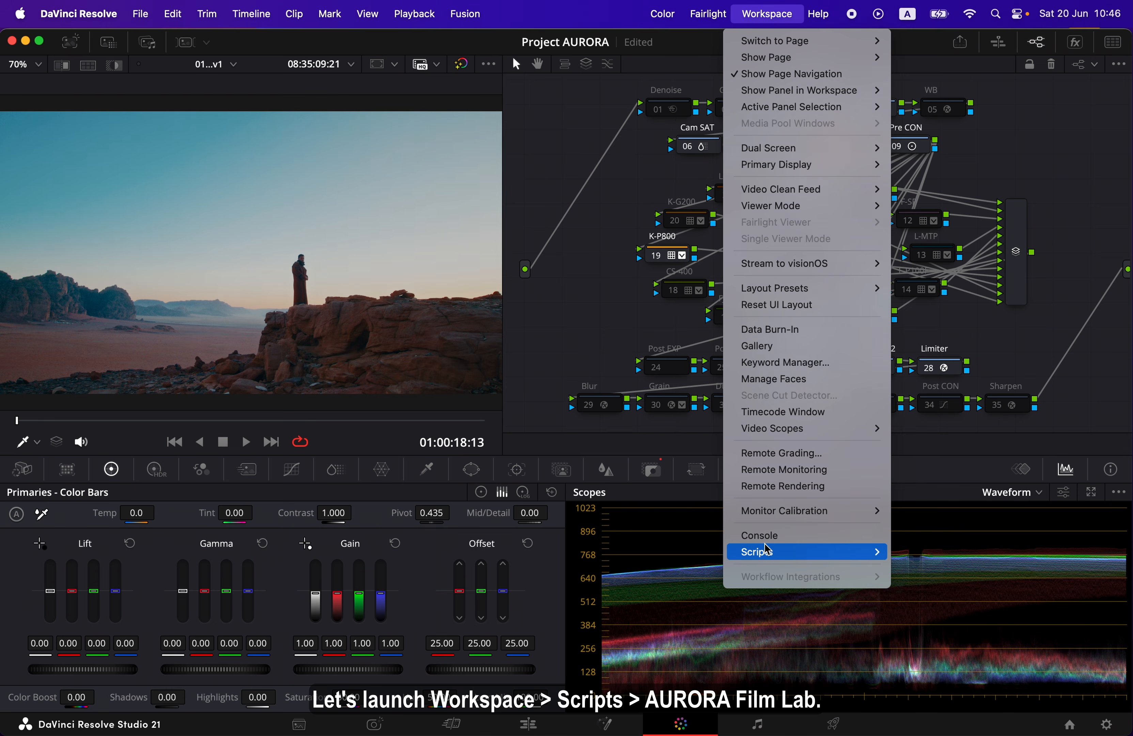
mouse_move(766, 549)
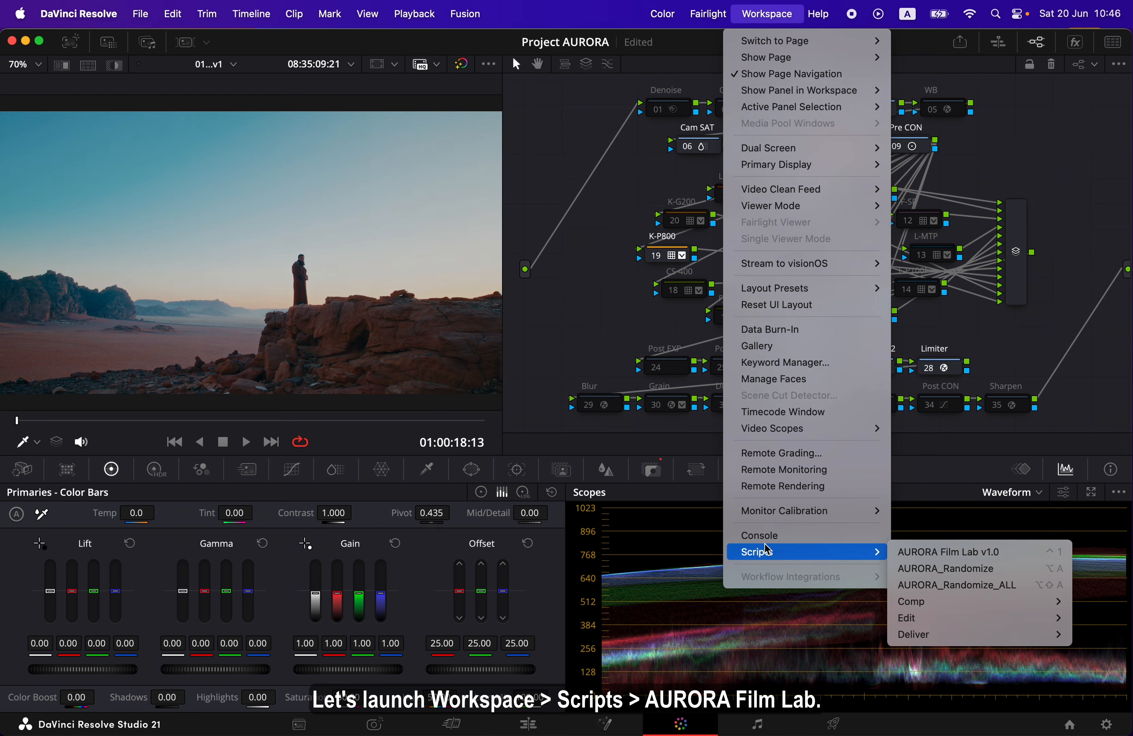
click(1032, 556)
drag(796, 225, 1071, 366)
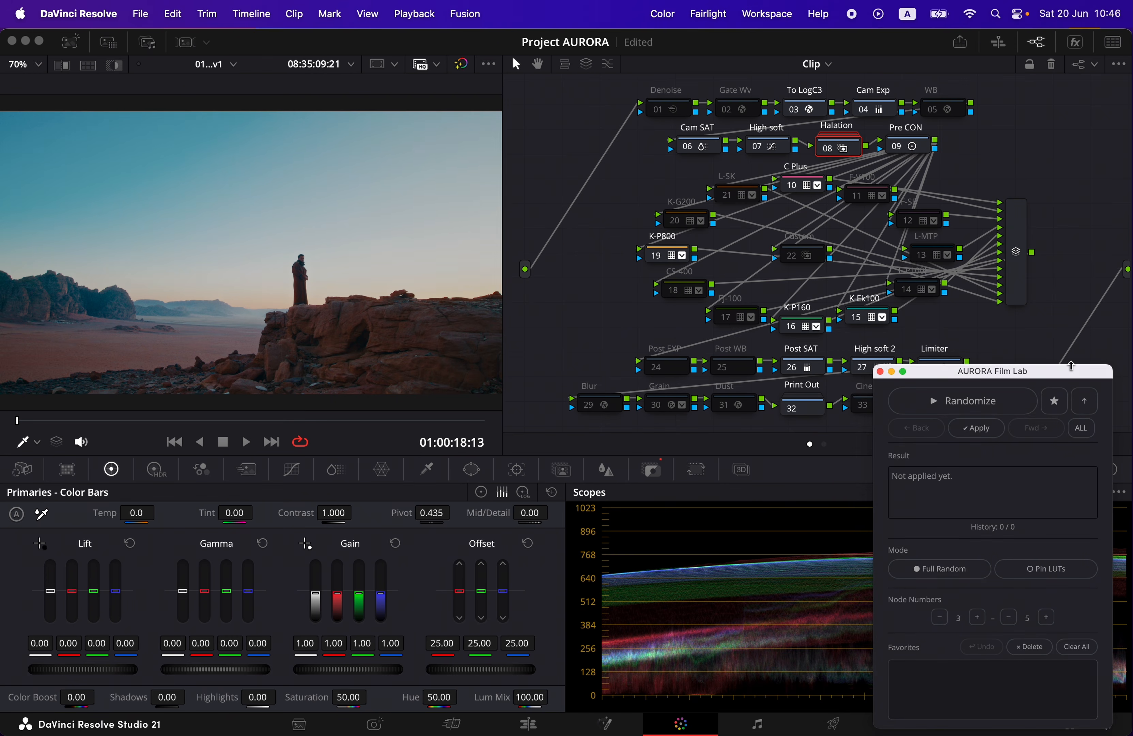
View the clip full screen, generate random film looks, and save the FJ-100 / L-SK / F-P100F / C Plus / K-G200 combination as a favorite
key(p)
click(1022, 399)
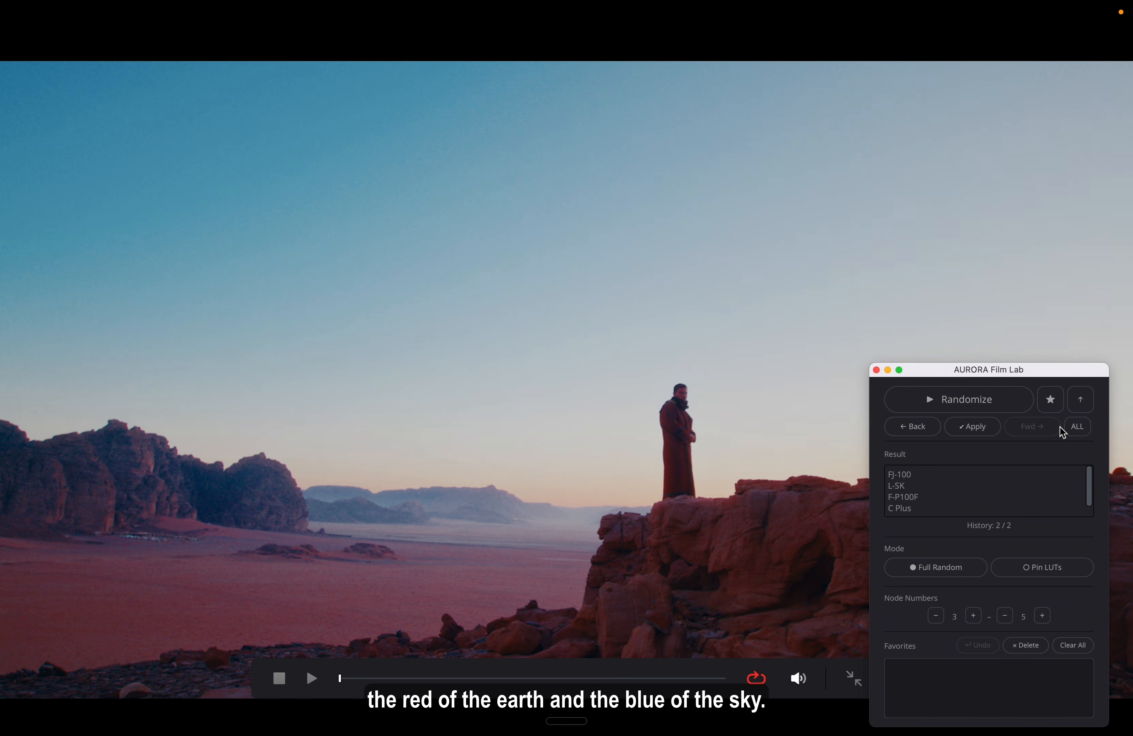
click(1051, 399)
Generate more random looks, return to the K-Ek100 / CS-400 / FJ-100 result, and move and lengthen the AURORA Film Lab window
click(997, 409)
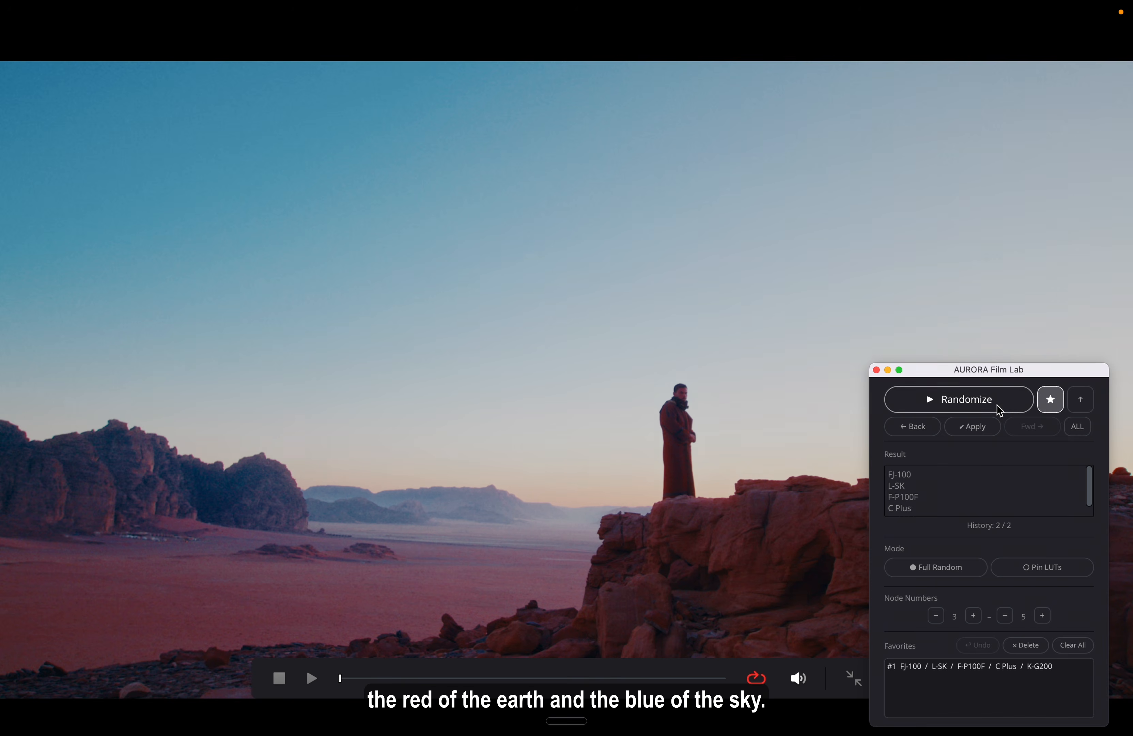
click(997, 410)
click(913, 427)
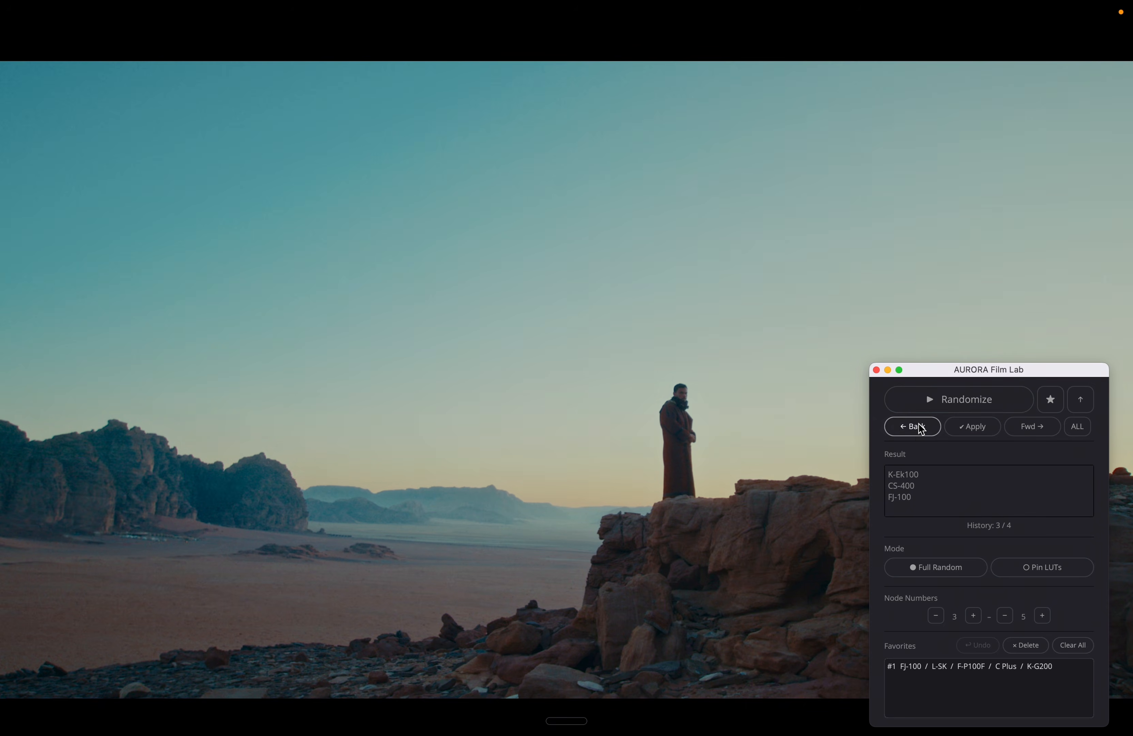
drag(964, 370, 985, 298)
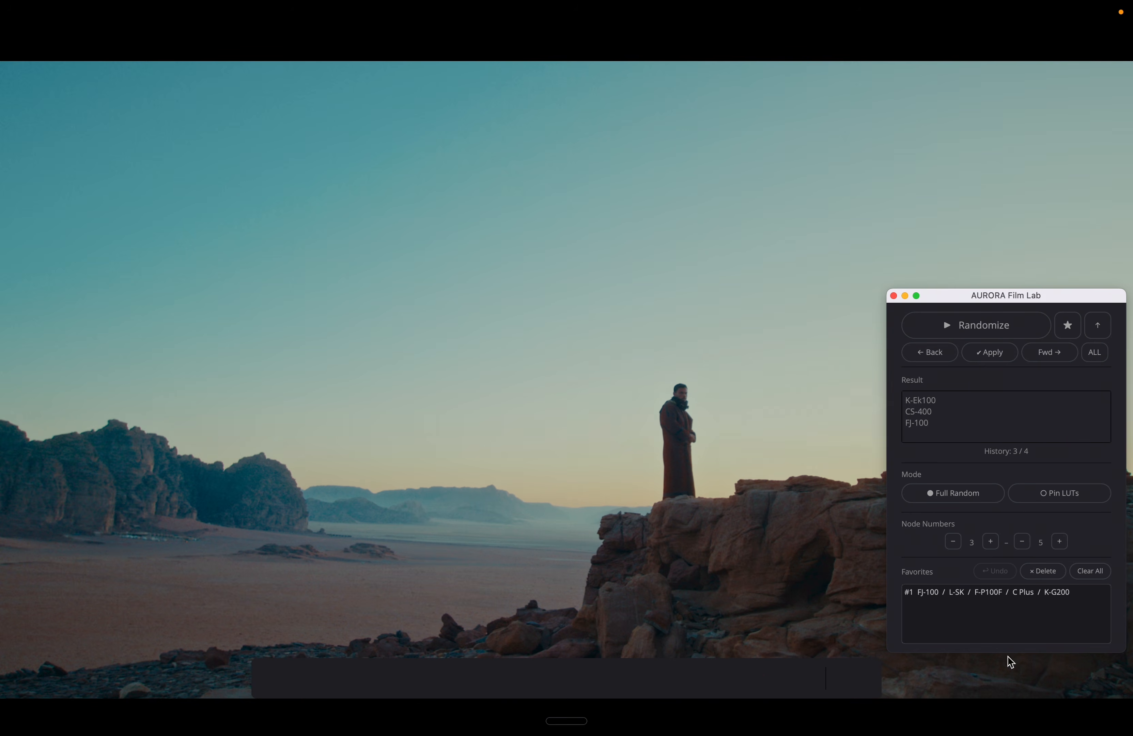
drag(999, 653, 1000, 716)
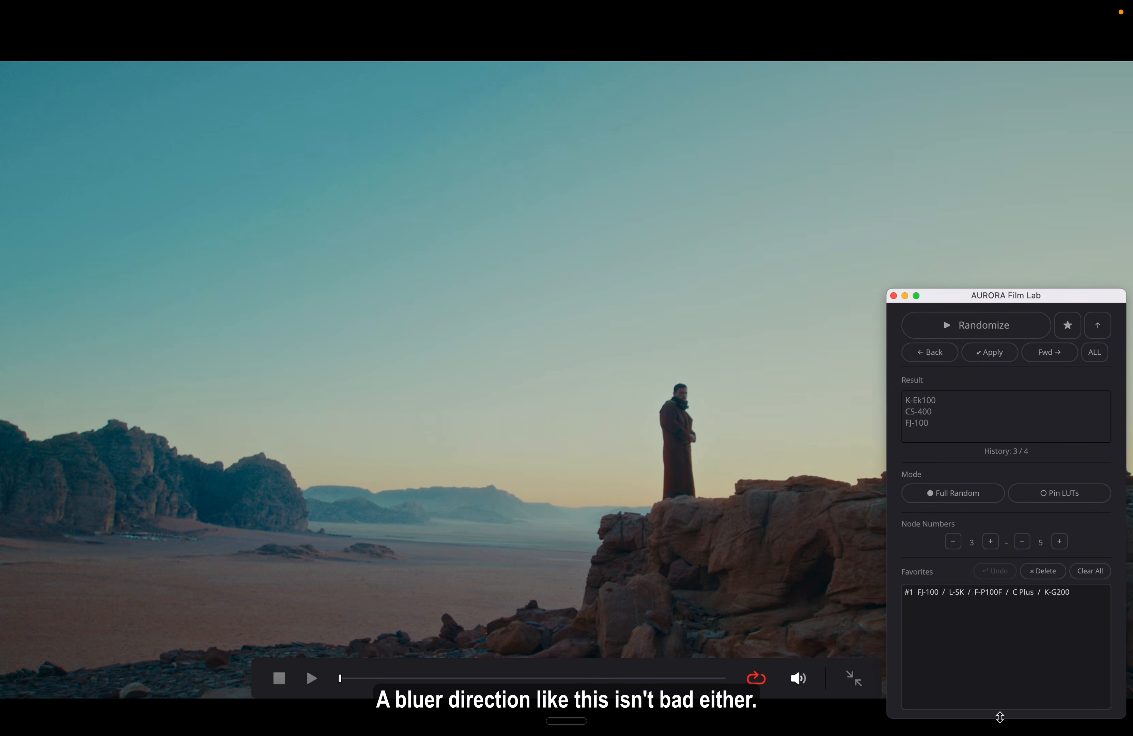
Randomize twice more and save the K-Ek100 / CS-400 / K-P160 / K-G200 / F-SP combination as a favorite
click(1035, 334)
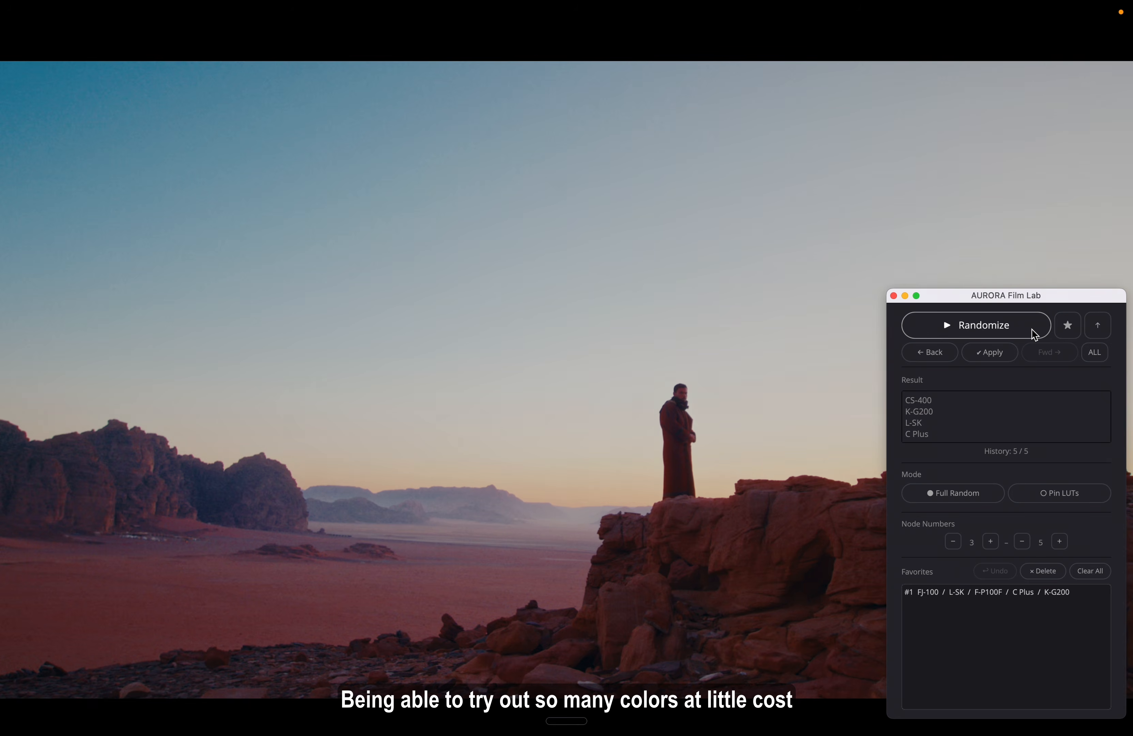
click(1033, 334)
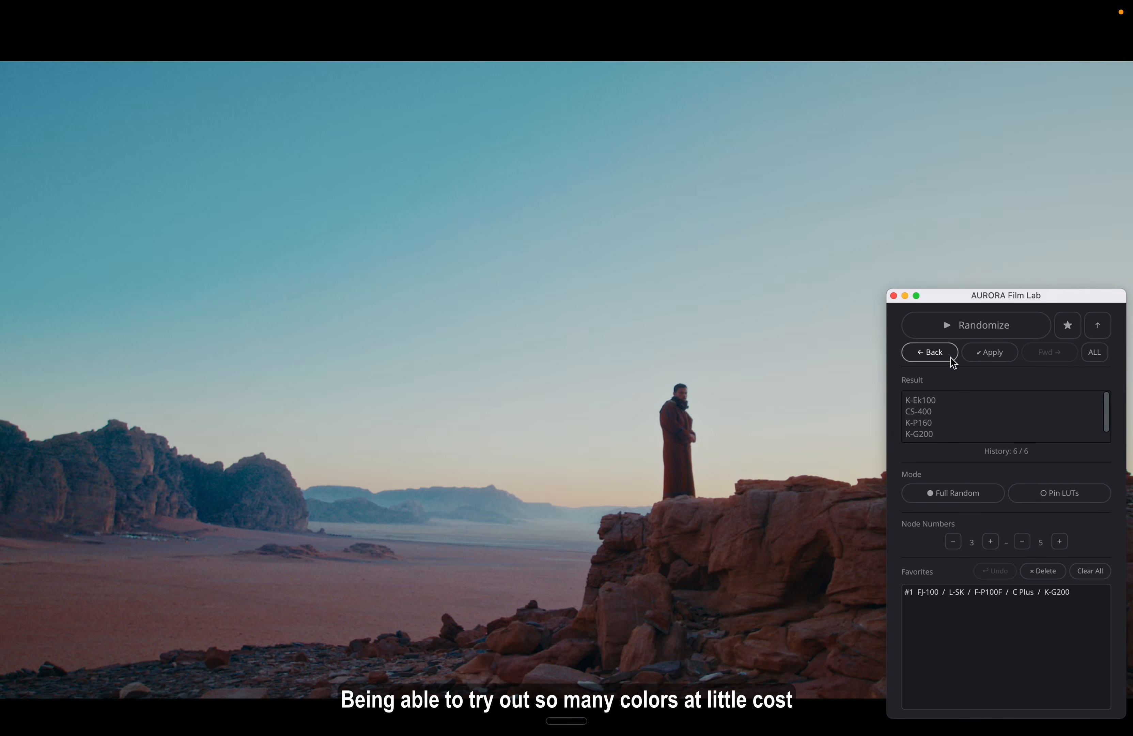
click(1068, 325)
Keep randomizing and save three more favorites: K-P160 / F-V100 / FJ-100 / K-Ek100, CS-400 / K-G200 / L-SK / K-Ek100, and L-SK / C Plus / CS-400 / K-P800
click(1033, 334)
click(1033, 334)
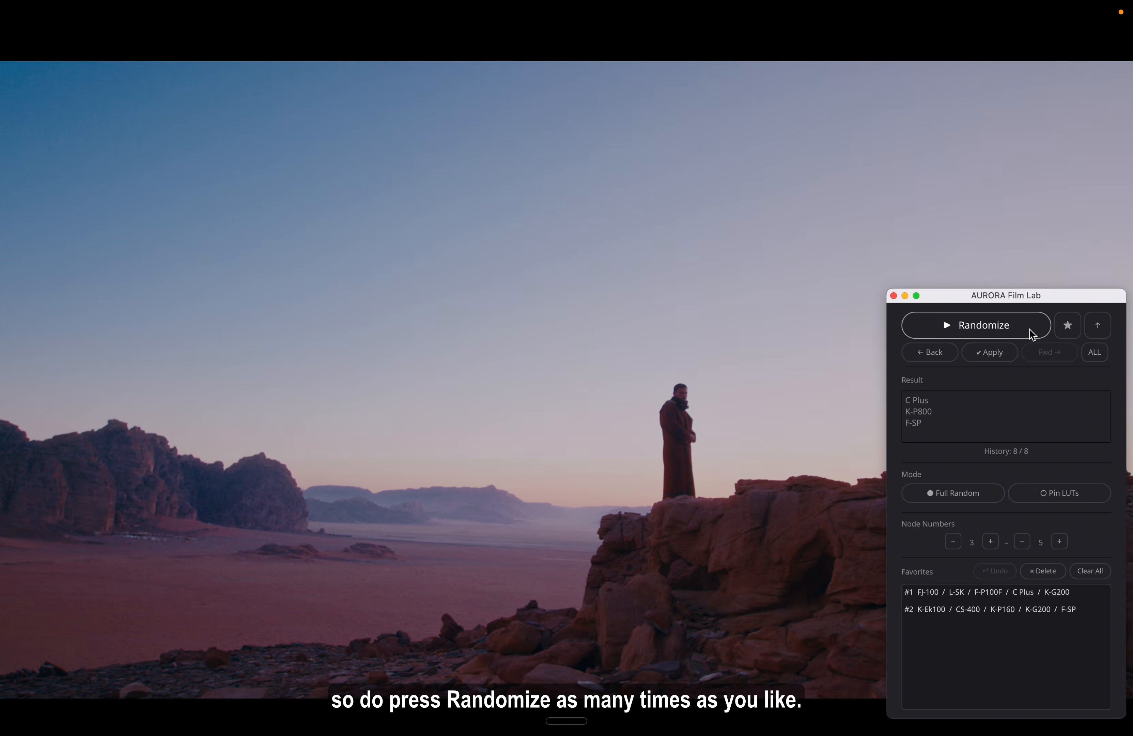
click(1033, 333)
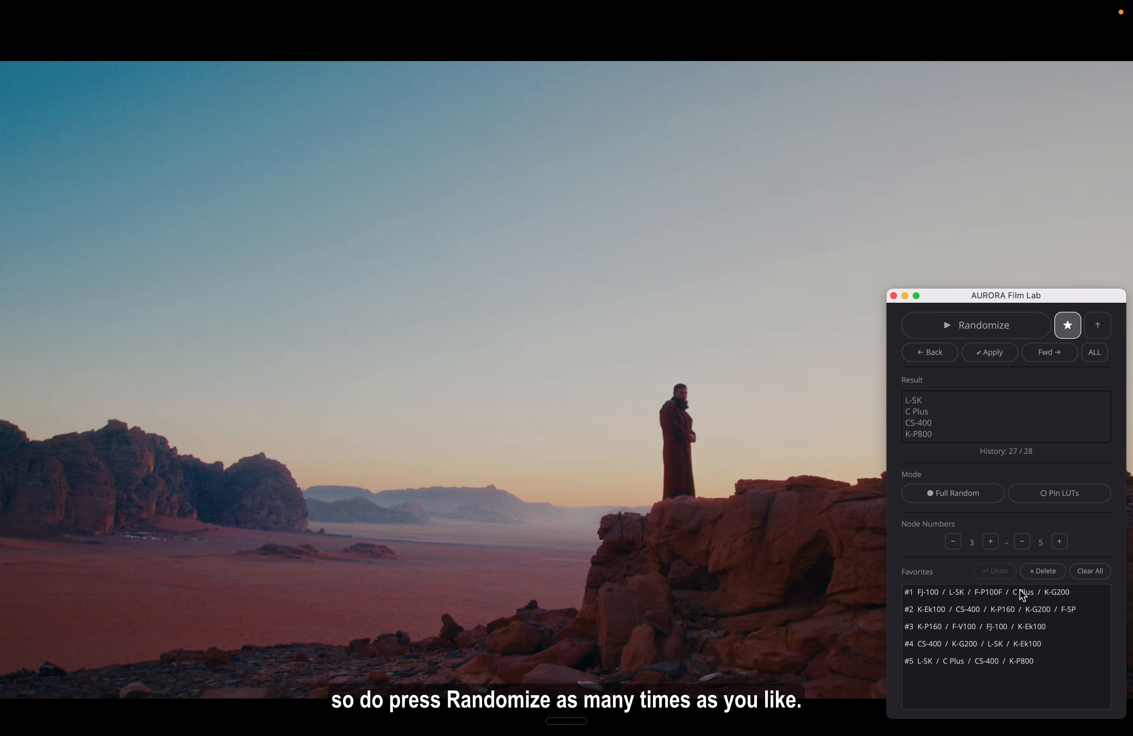
Preview favorites #1 to #5 in turn on the full-screen image, finishing on #4
click(1022, 597)
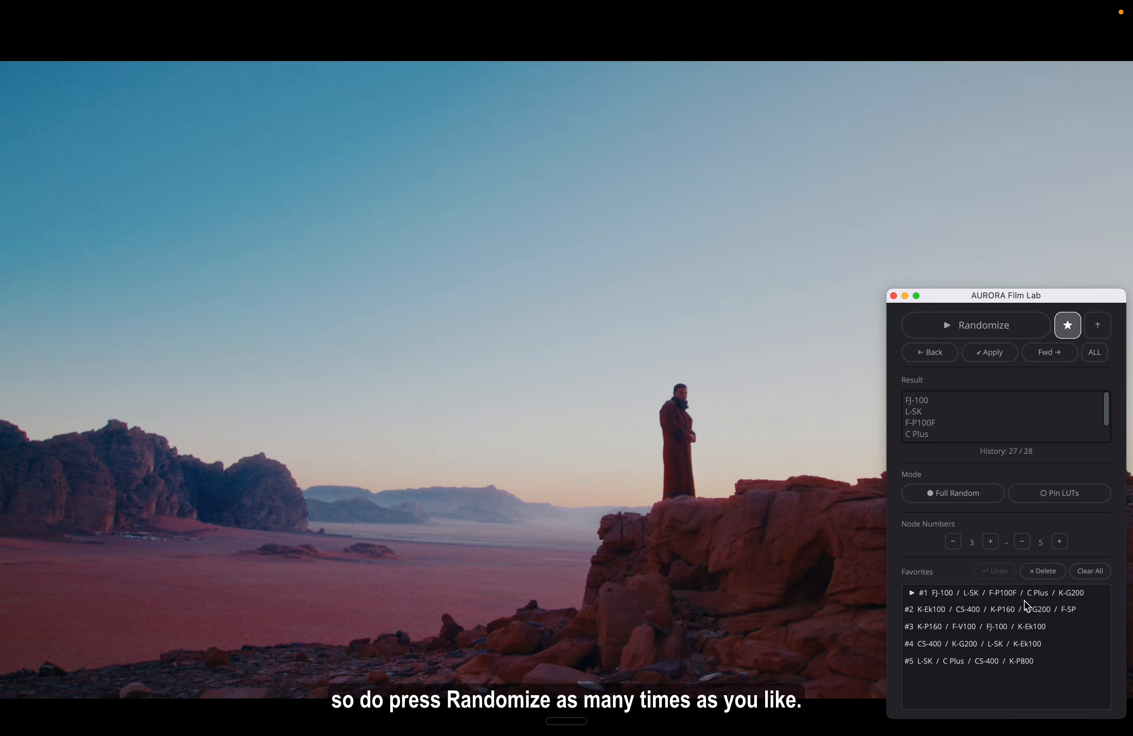
click(1022, 609)
click(1012, 627)
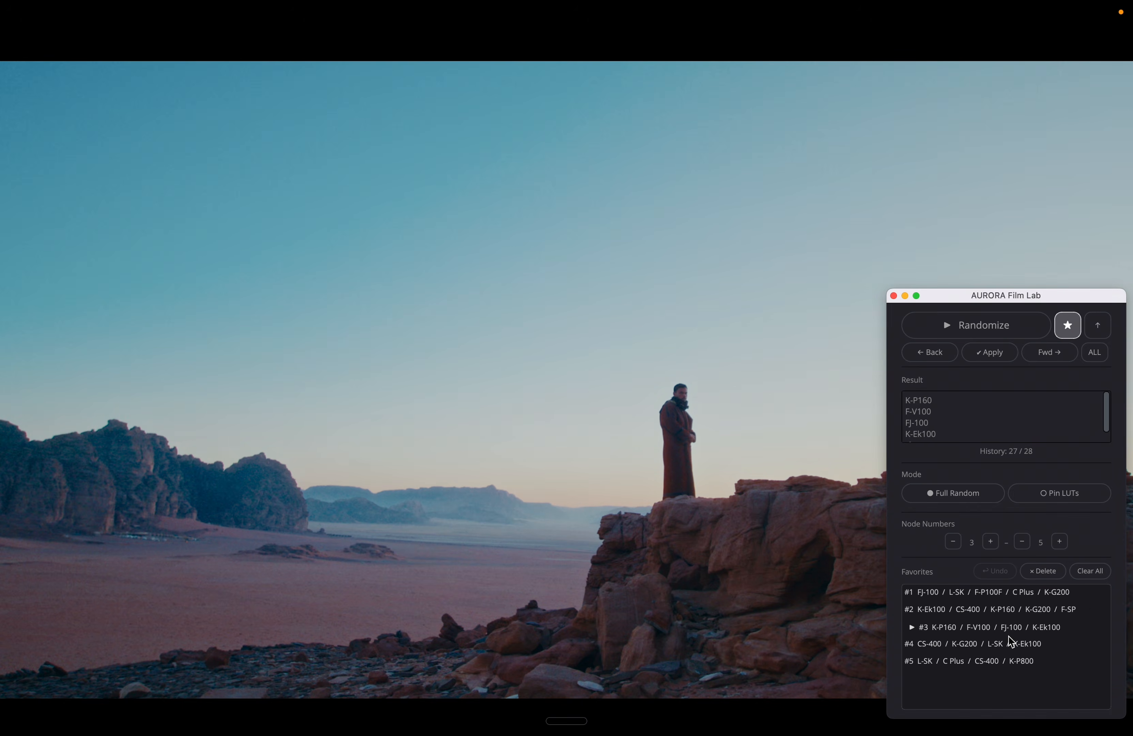
click(1012, 646)
click(1006, 661)
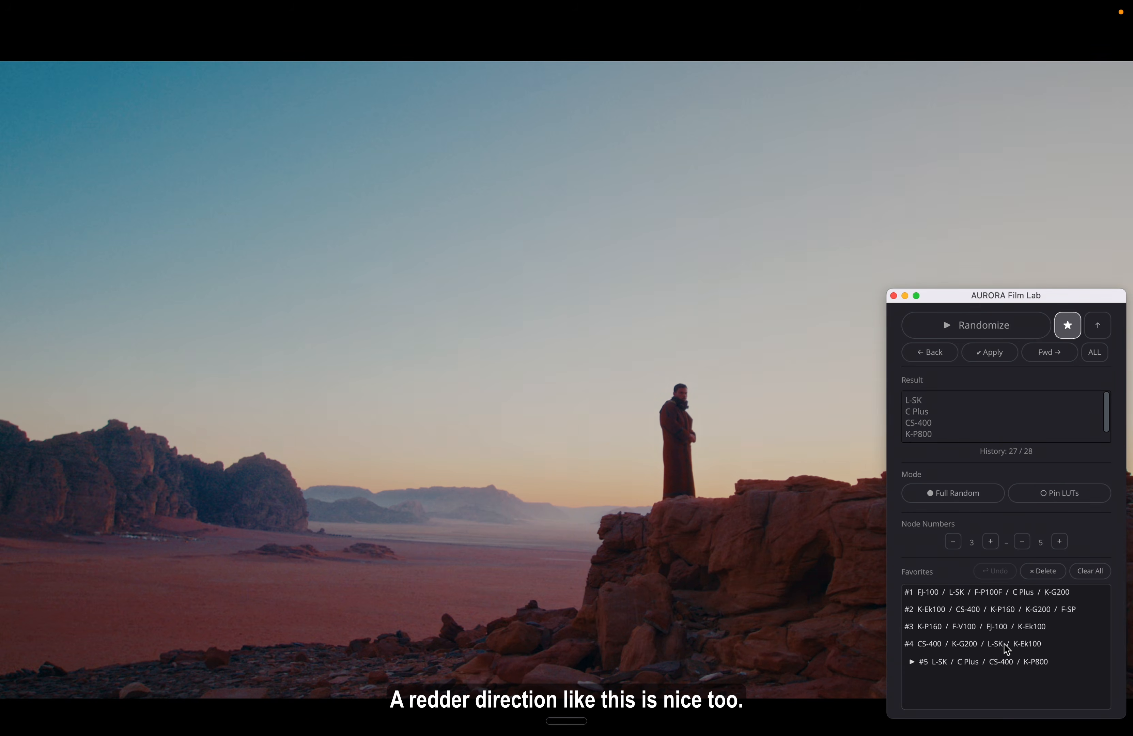
click(1007, 646)
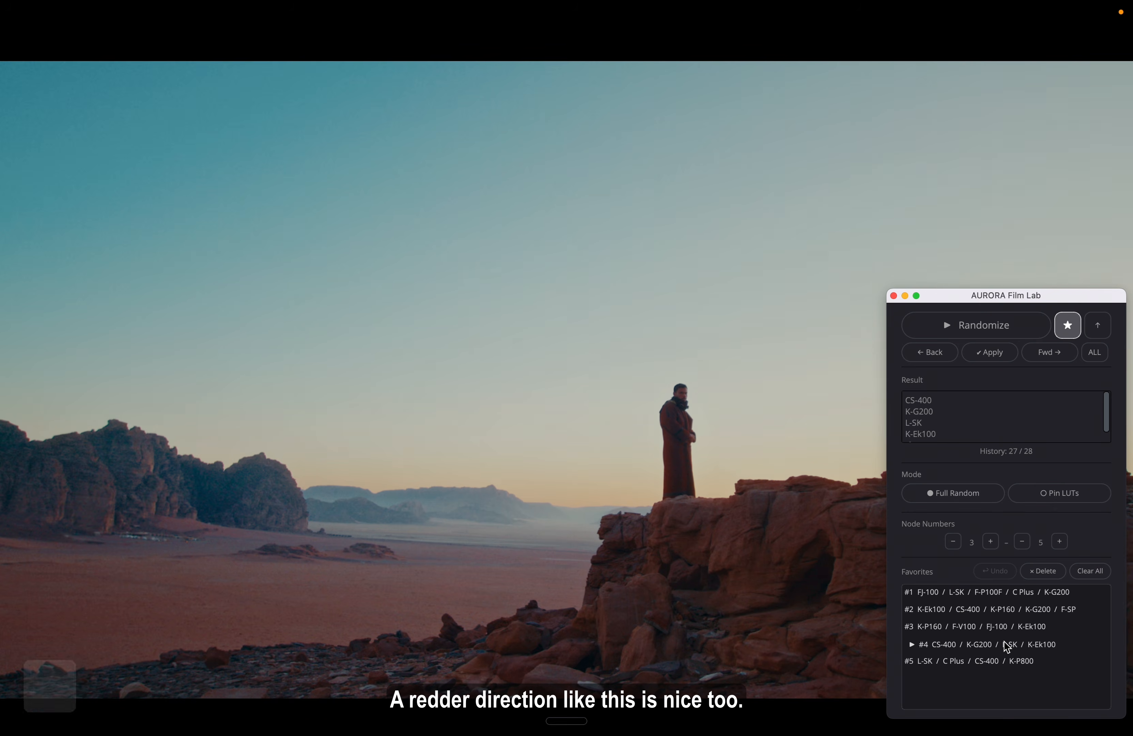
Step through the favorites again from #1, and switch between #4 and #5 to compare their reds
click(997, 600)
click(1000, 610)
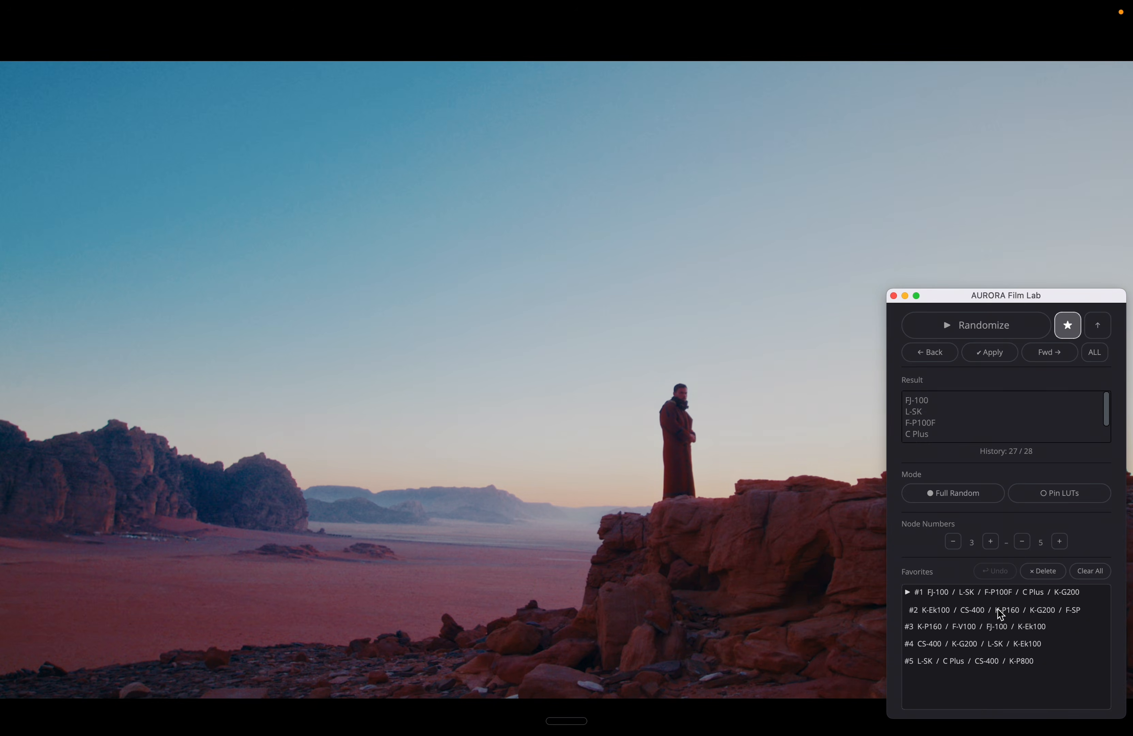
click(1000, 630)
click(1000, 646)
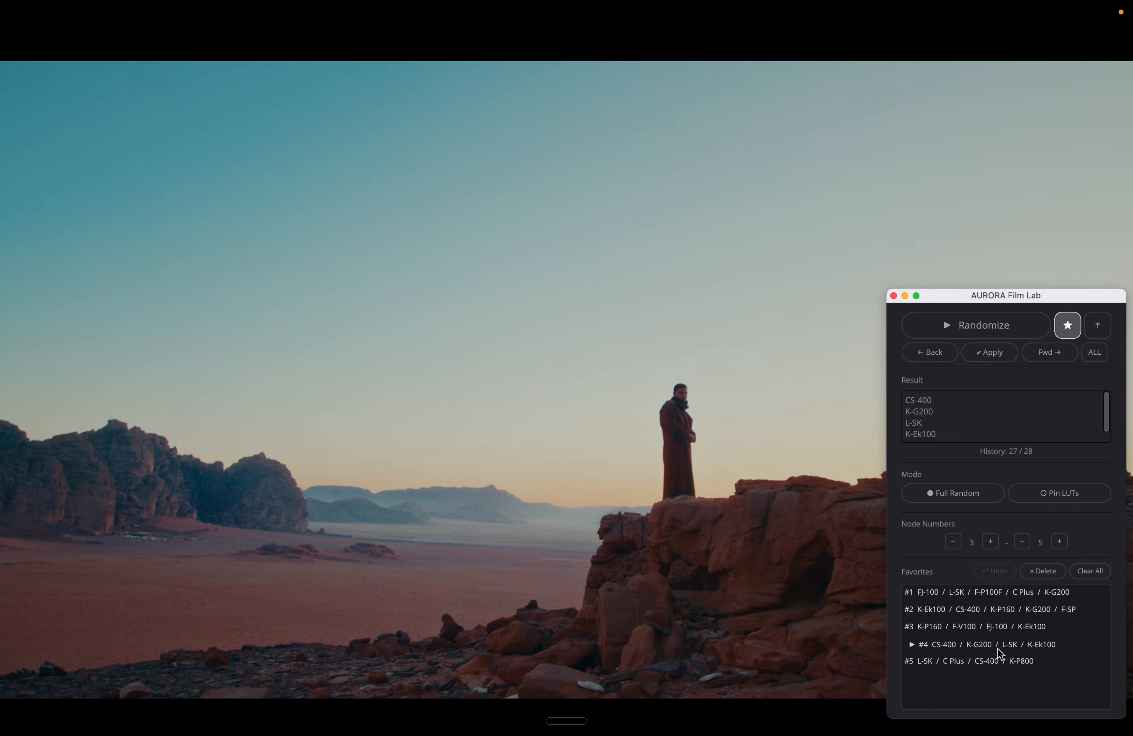
click(1000, 665)
click(999, 647)
click(996, 664)
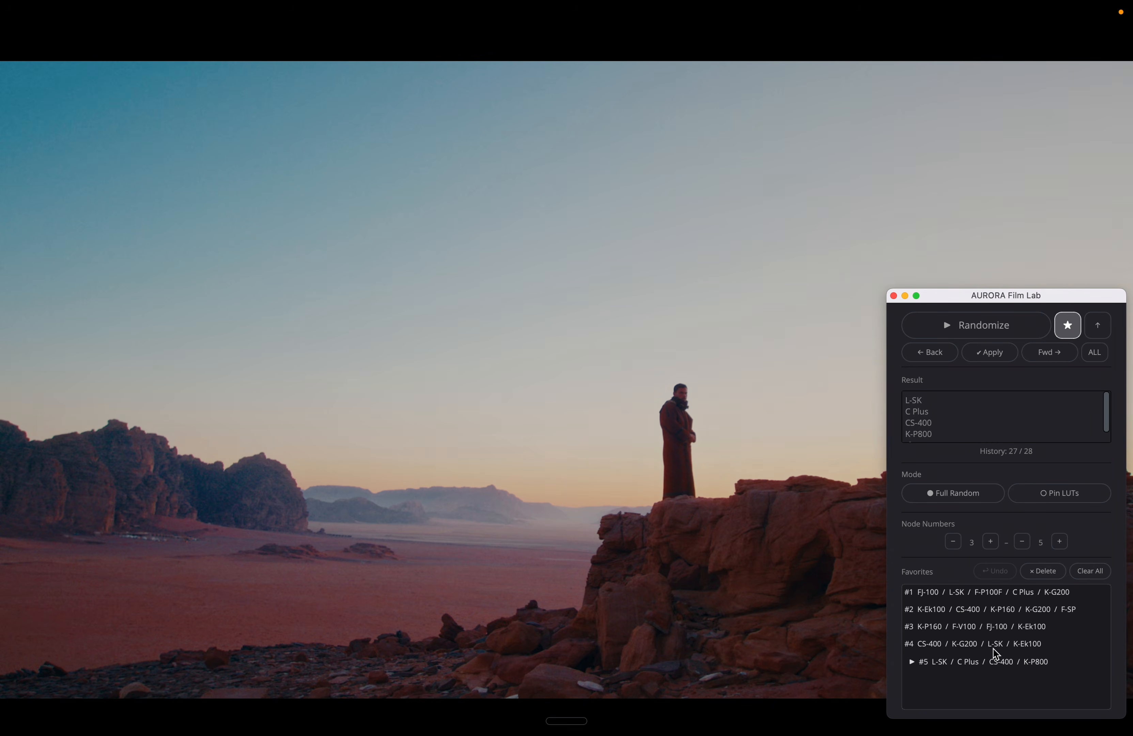
click(995, 648)
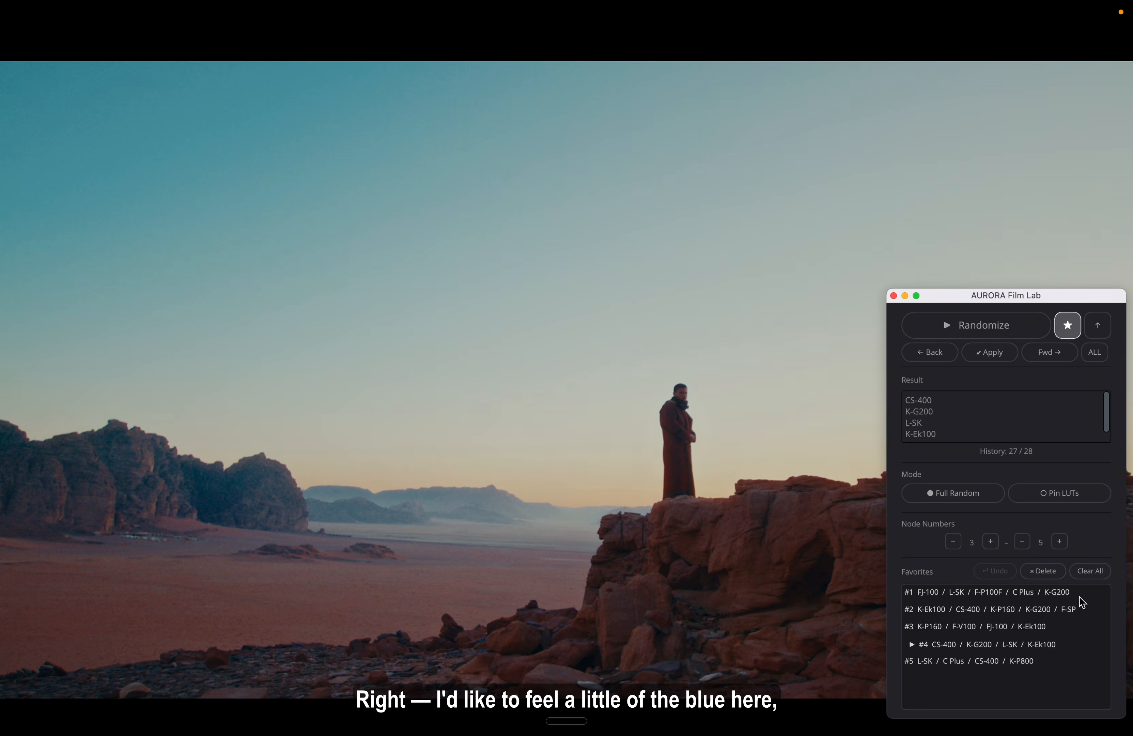
Compare favorites #1 and #2 back and forth, and continue through #3 to #4
click(992, 597)
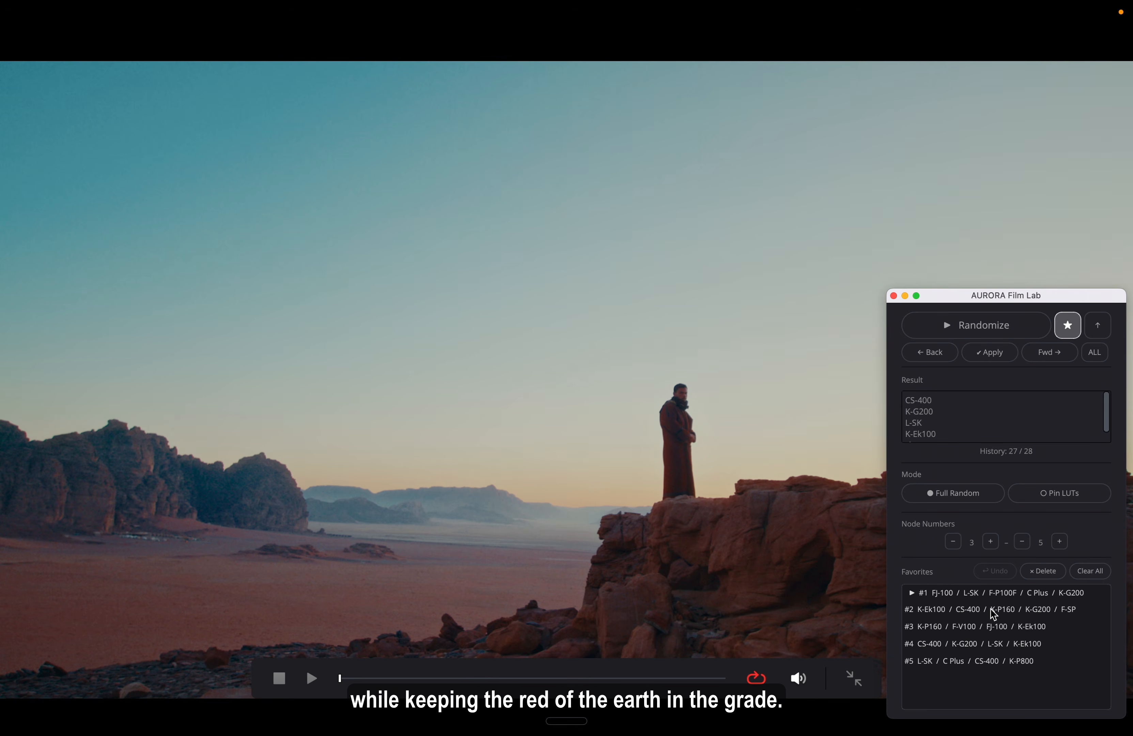
click(994, 611)
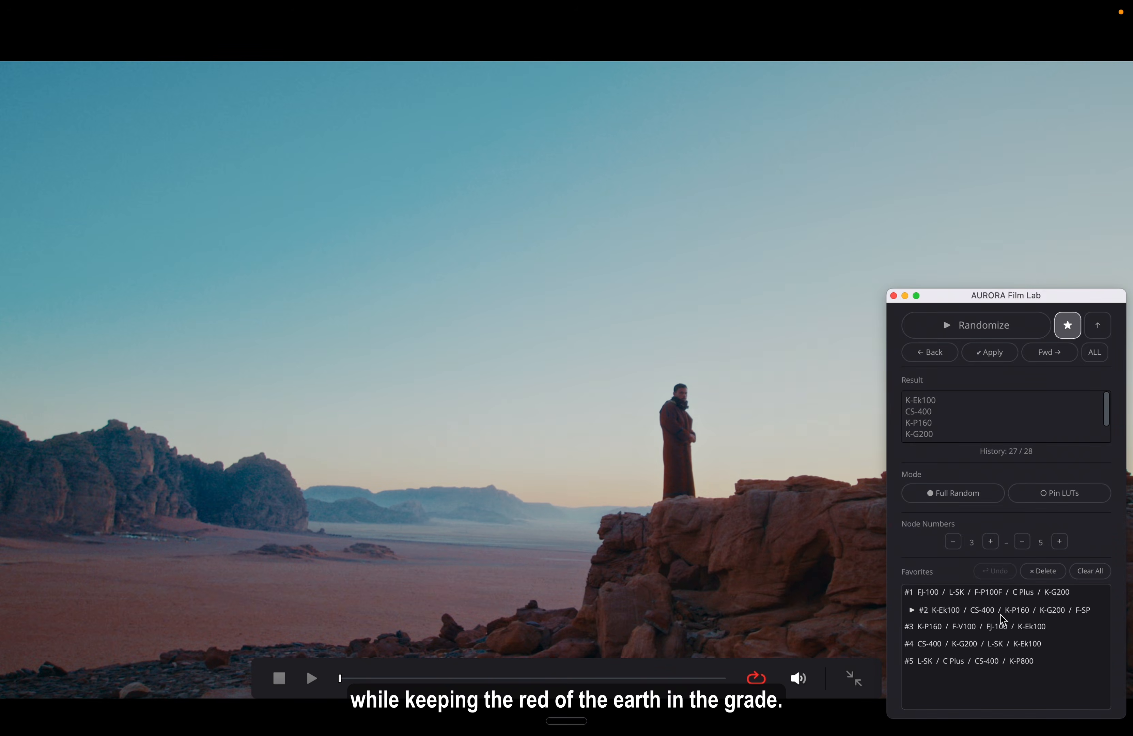
click(1006, 596)
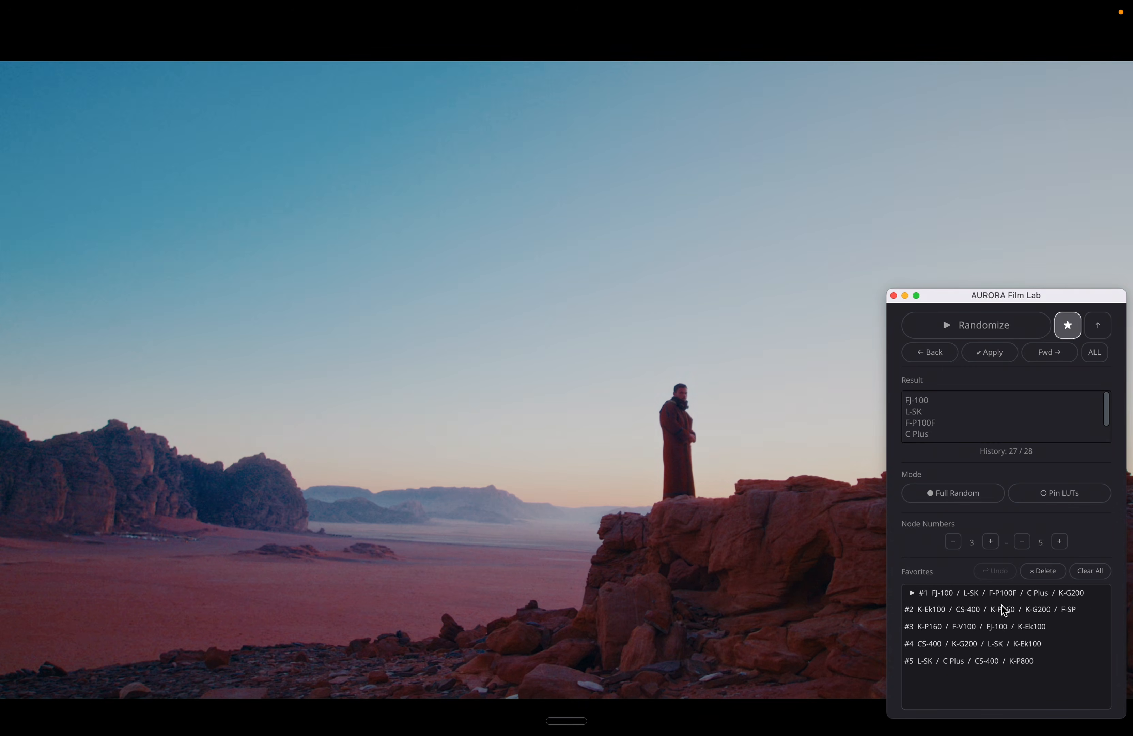
click(1003, 611)
click(1000, 627)
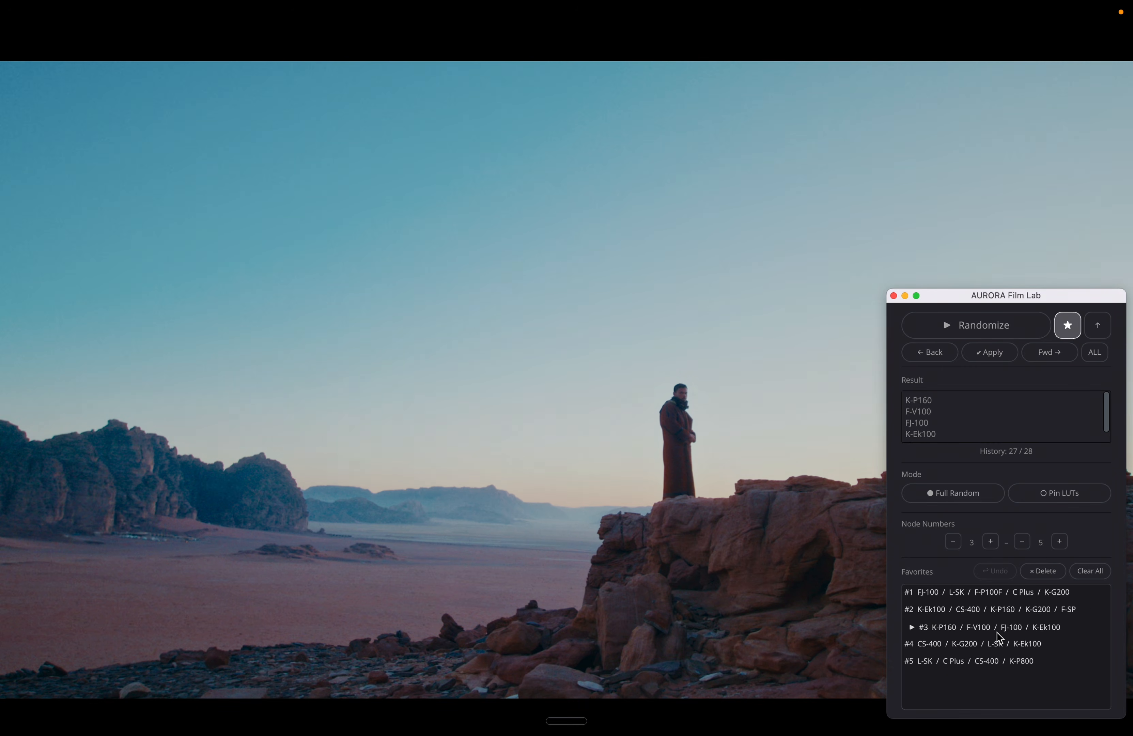
click(1000, 651)
Compare favorites #2 and #4, apply #4 (CS-400 / K-G200 / L-SK / K-Ek100), and leave the full-screen view
click(999, 612)
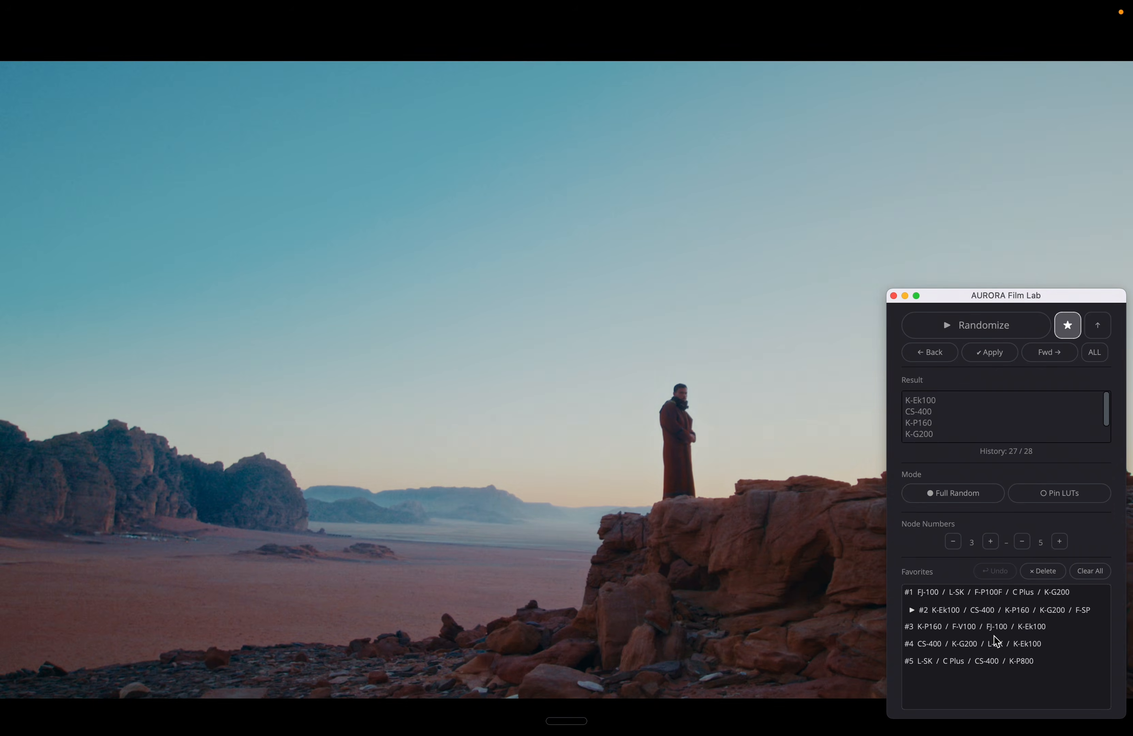
click(997, 649)
click(999, 613)
click(999, 646)
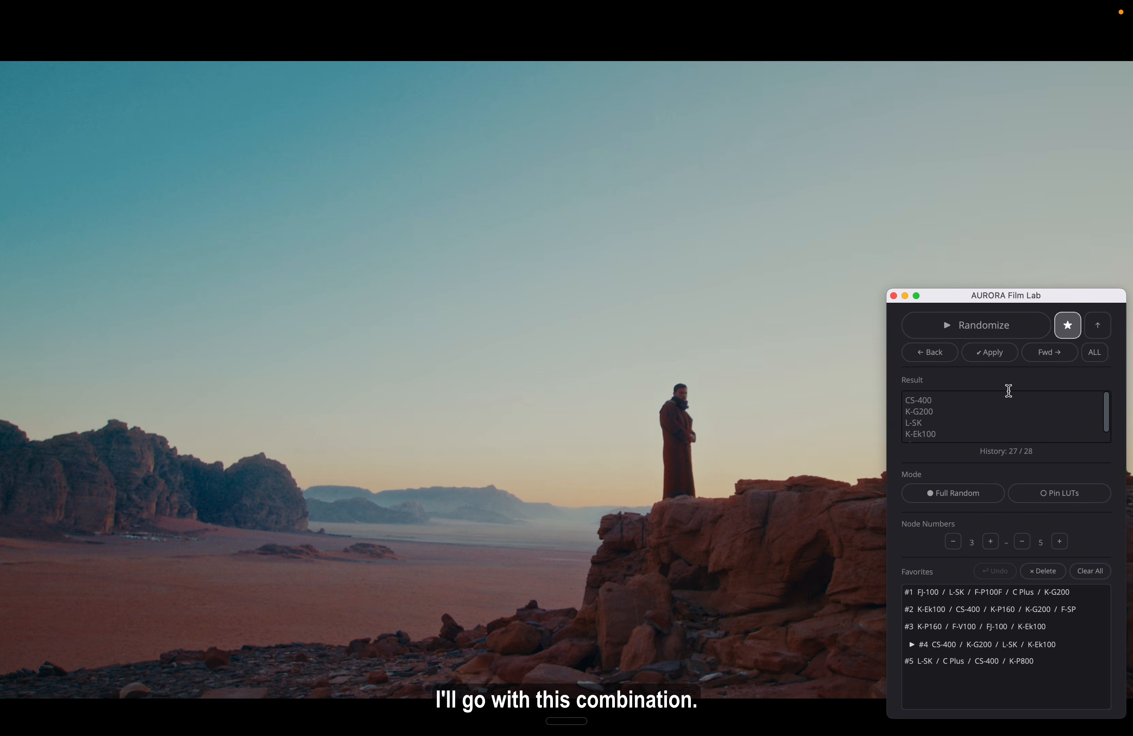
click(1003, 354)
key(Escape)
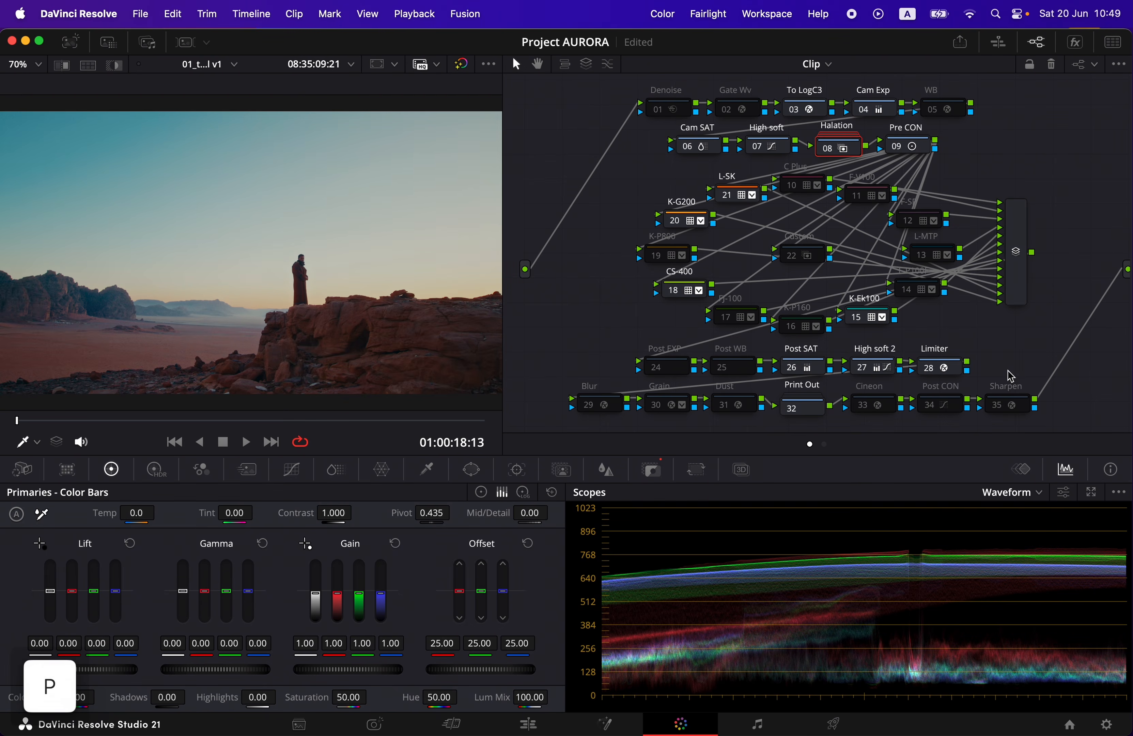
Toggle the C Plus and F-V100 nodes on and off to compare them, leaving C Plus enabled and F-V100 disabled
click(793, 186)
click(796, 189)
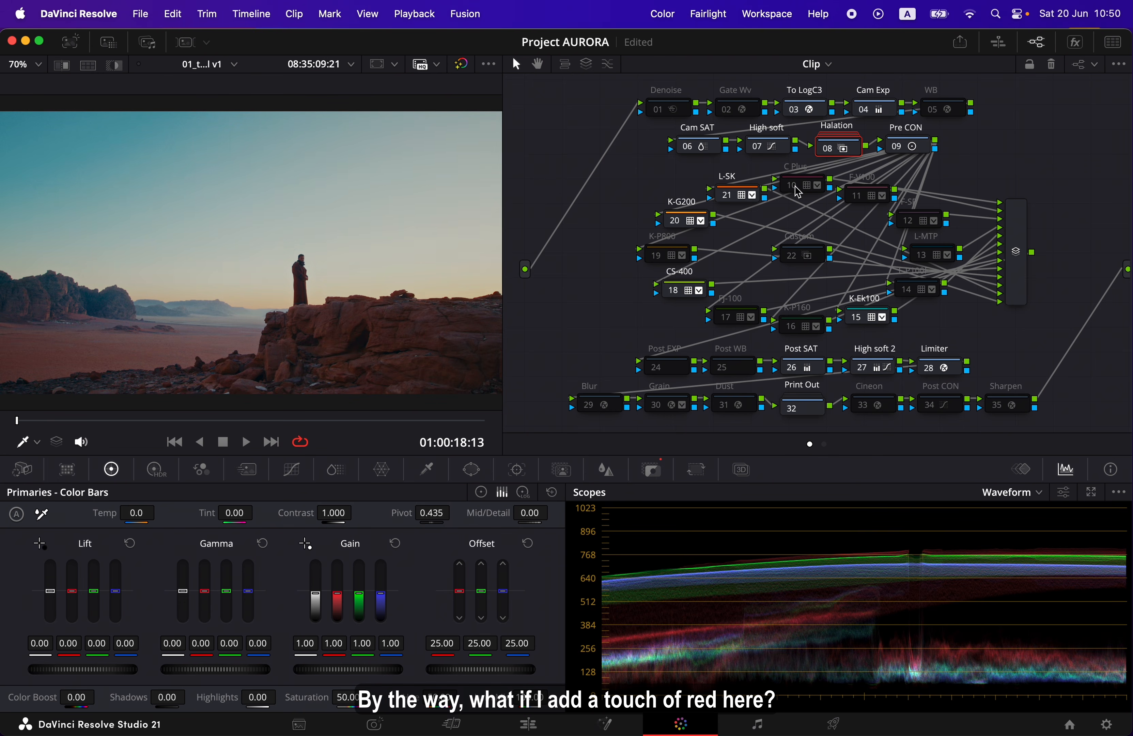
click(797, 189)
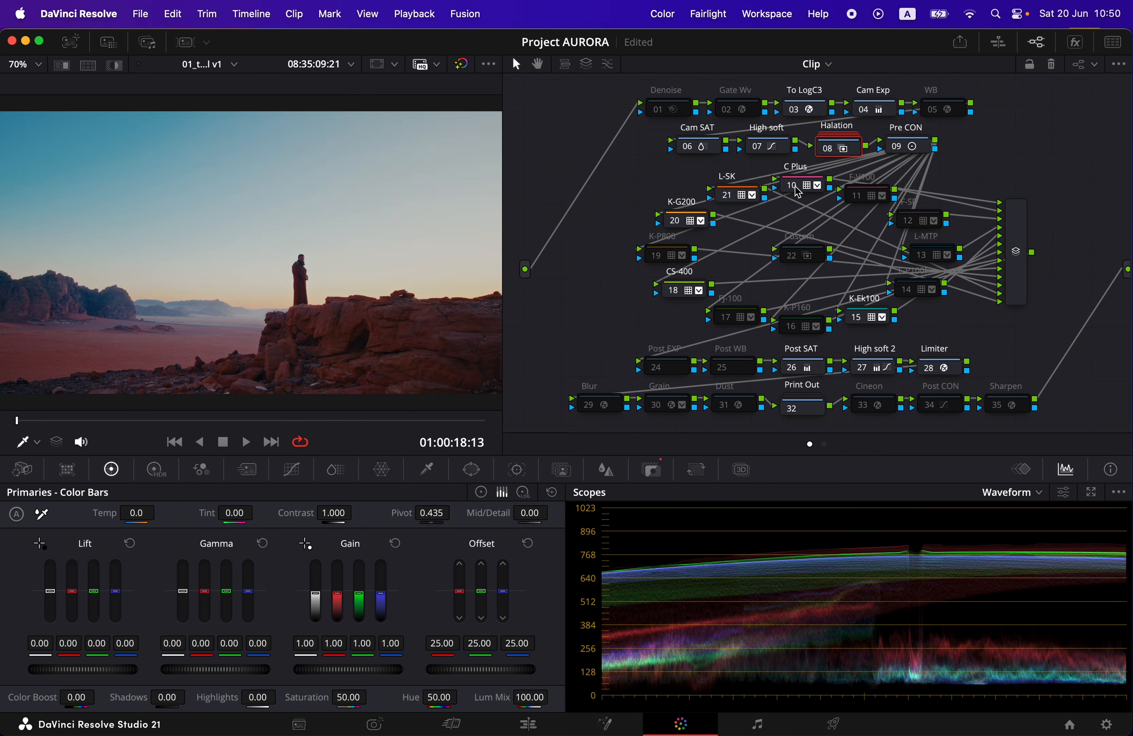
click(797, 190)
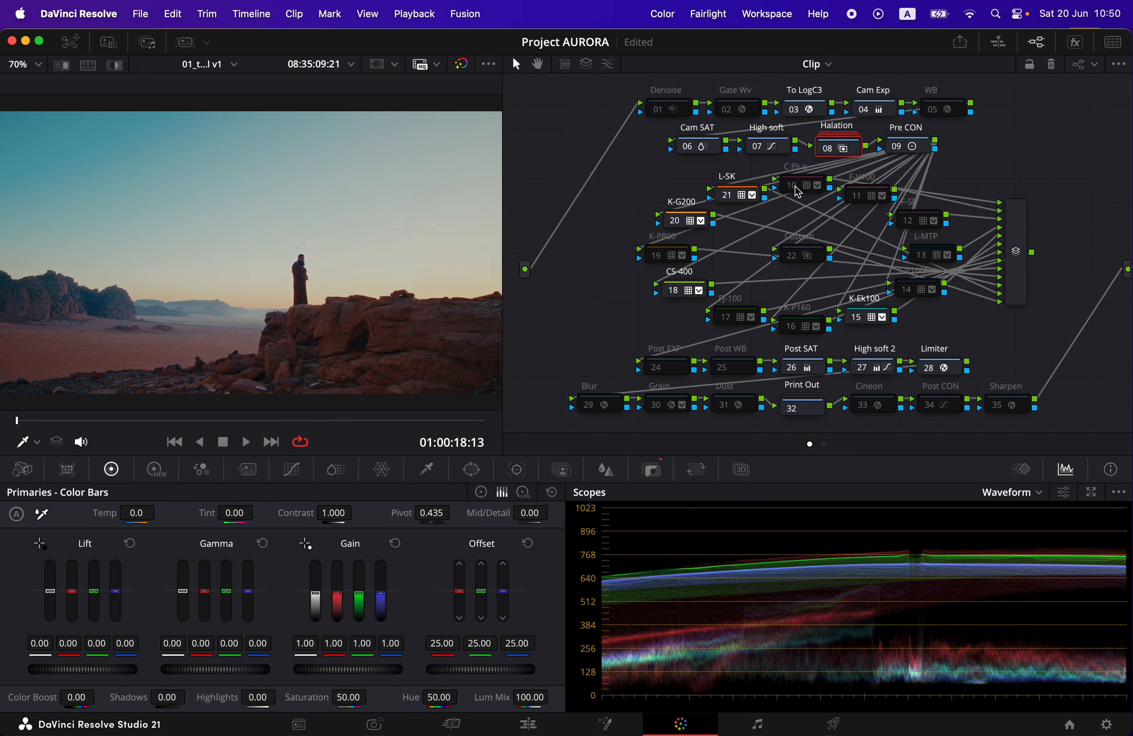
click(796, 190)
click(796, 190)
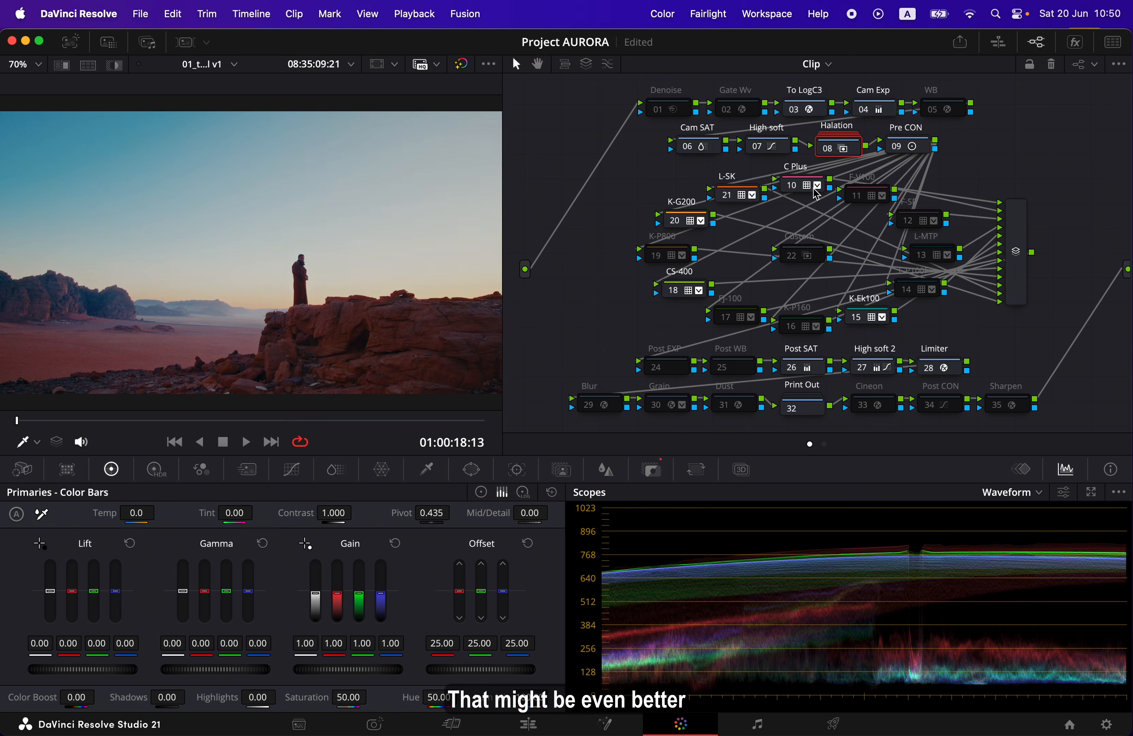
click(856, 201)
click(857, 201)
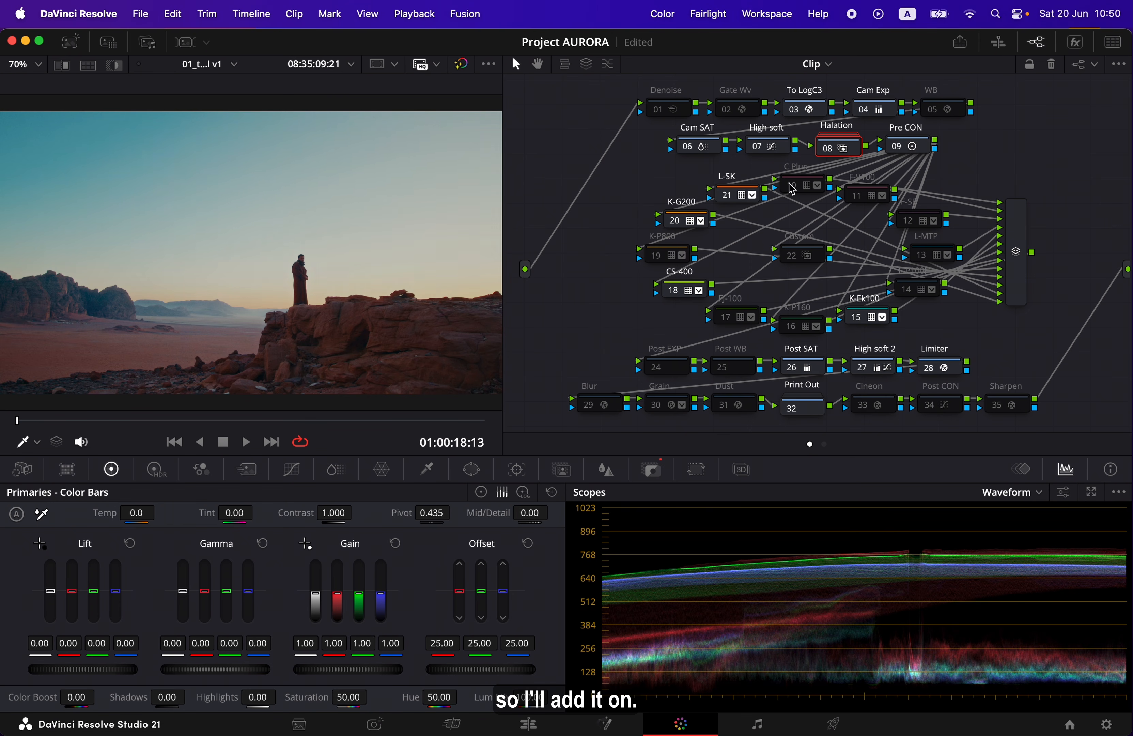
click(793, 188)
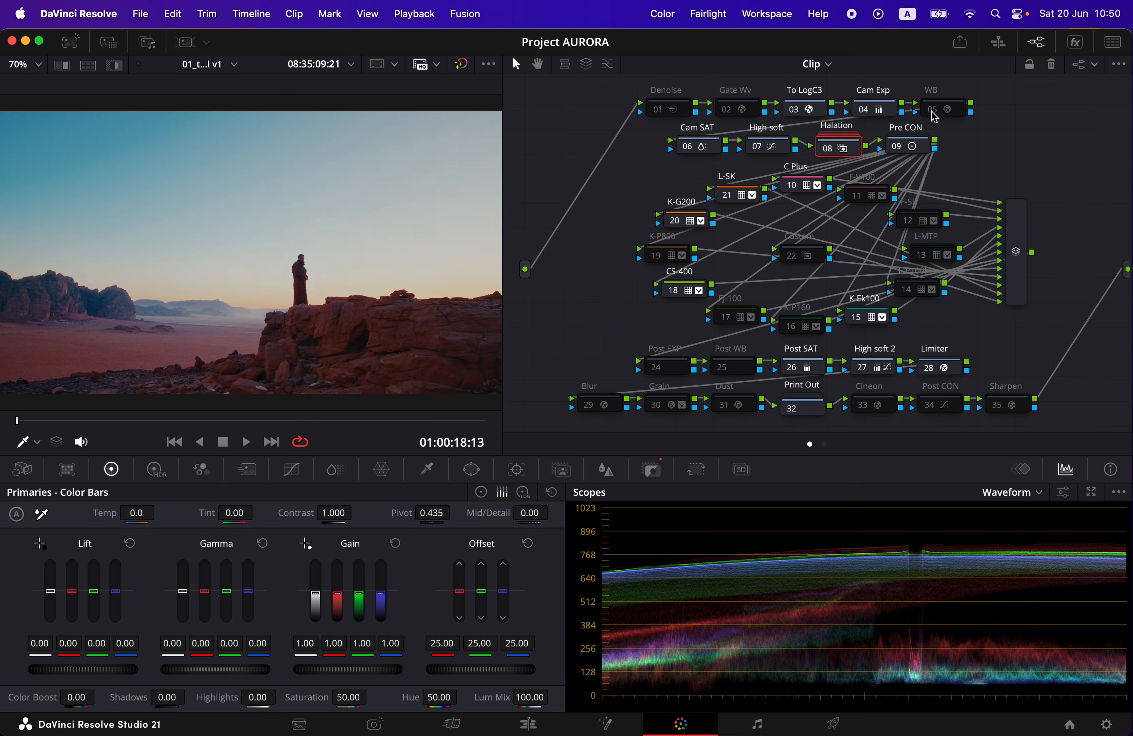
Enable the WB node and try raising its Chromatic Adaptation source illuminant to 13907 Kelvin
click(958, 118)
click(1076, 43)
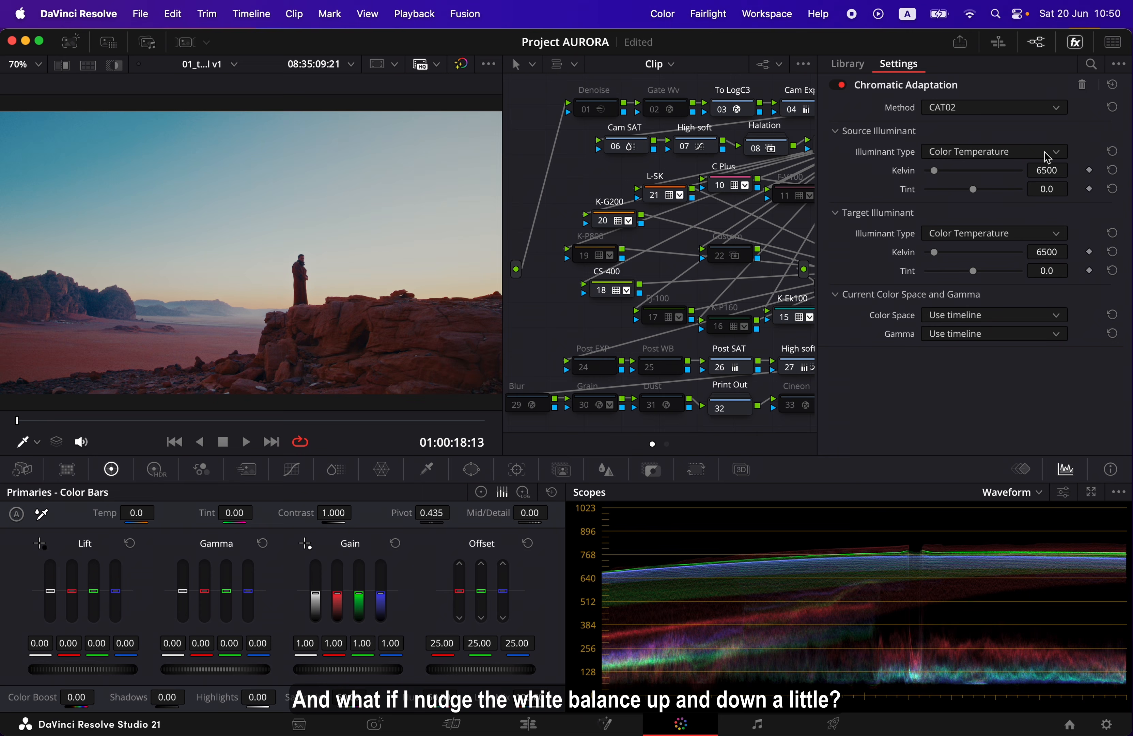
mouse_move(937, 176)
mouse_down()
mouse_move(957, 179)
mouse_move(946, 177)
mouse_up()
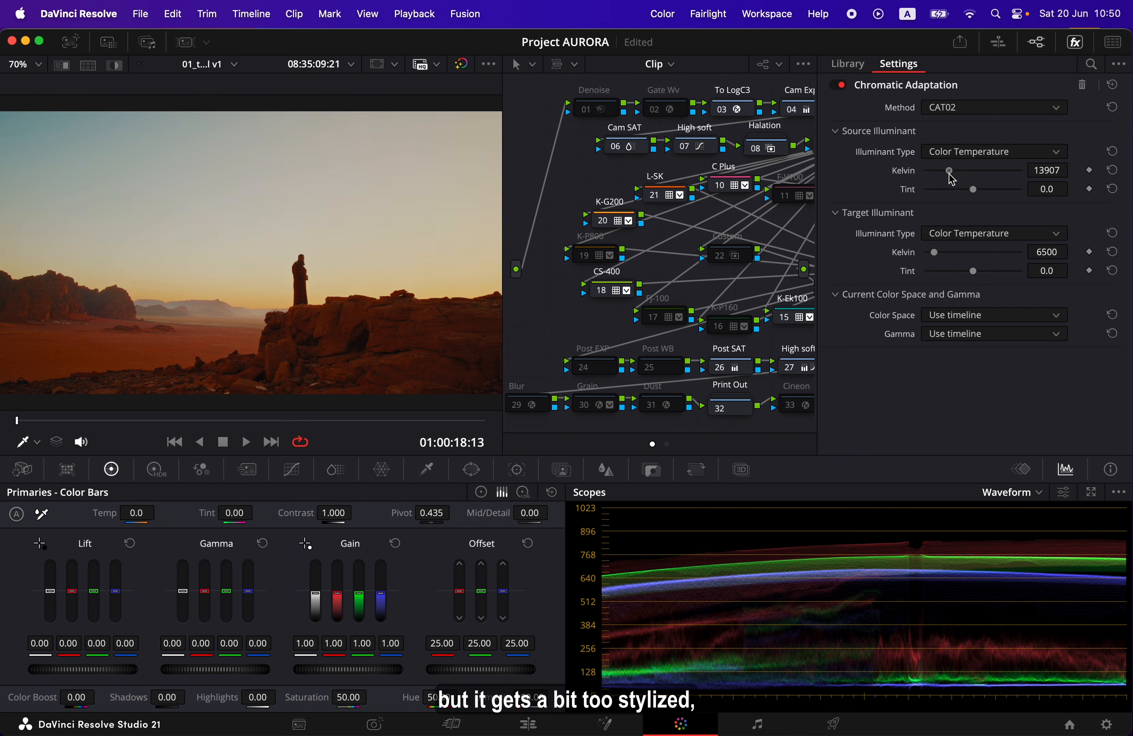
Undo the WB node's Kelvin changes back to 6500 and hide the effect settings
key(super+z)
key(super+z)
key(super+z)
key(super+z)
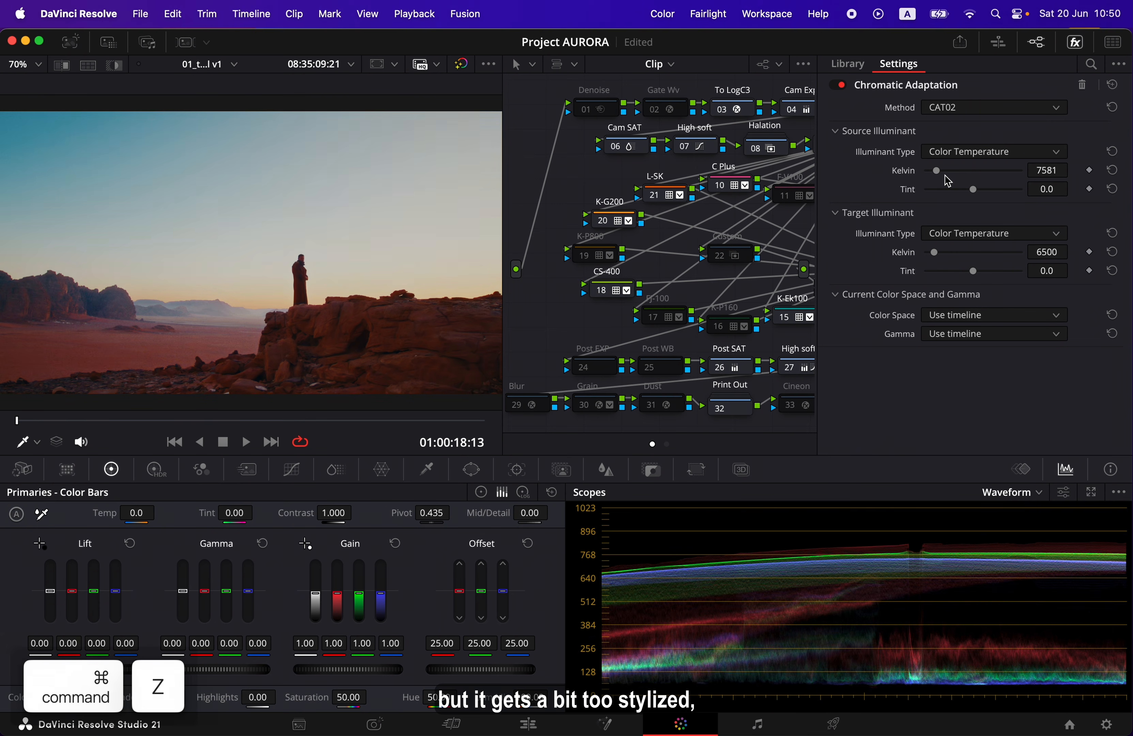
key(super+z)
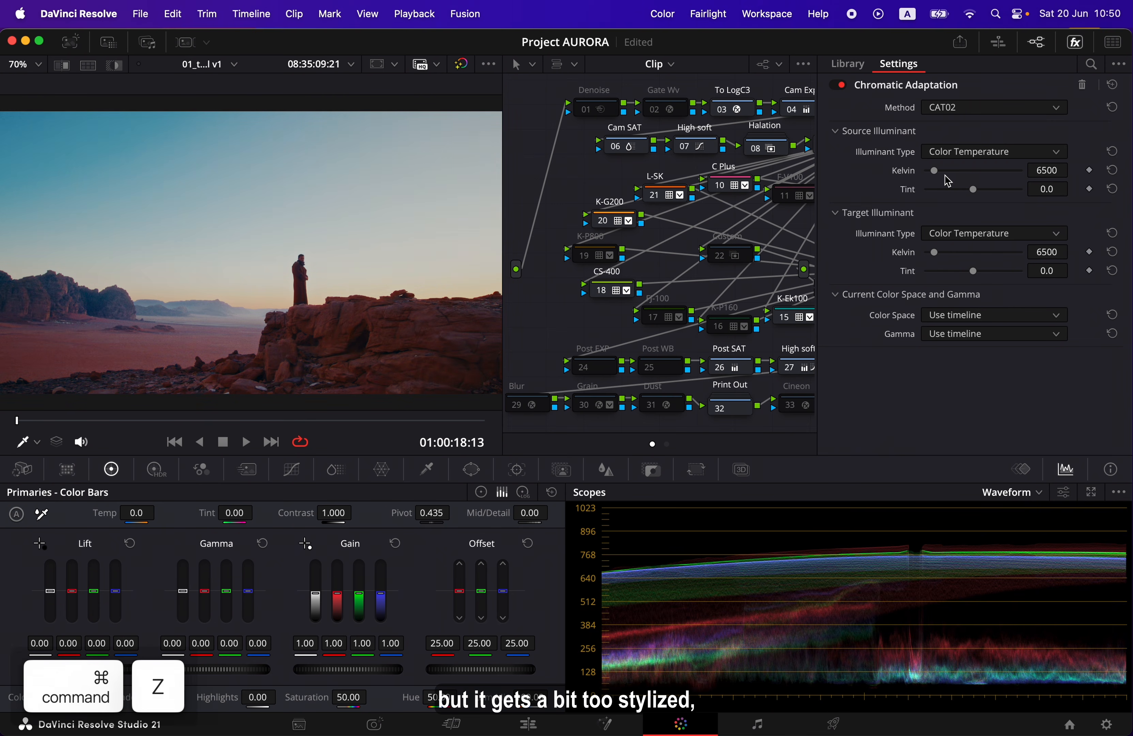
click(1071, 48)
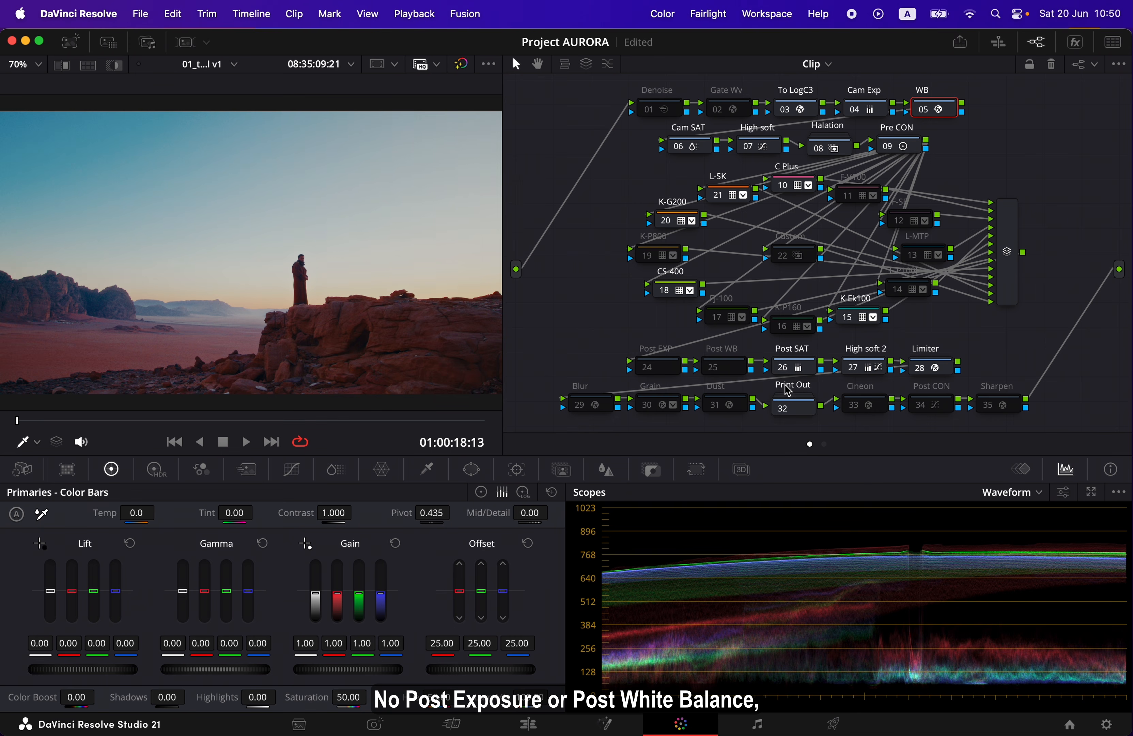
Toggle the Post SAT node off and on to compare the image, leaving it enabled
click(786, 373)
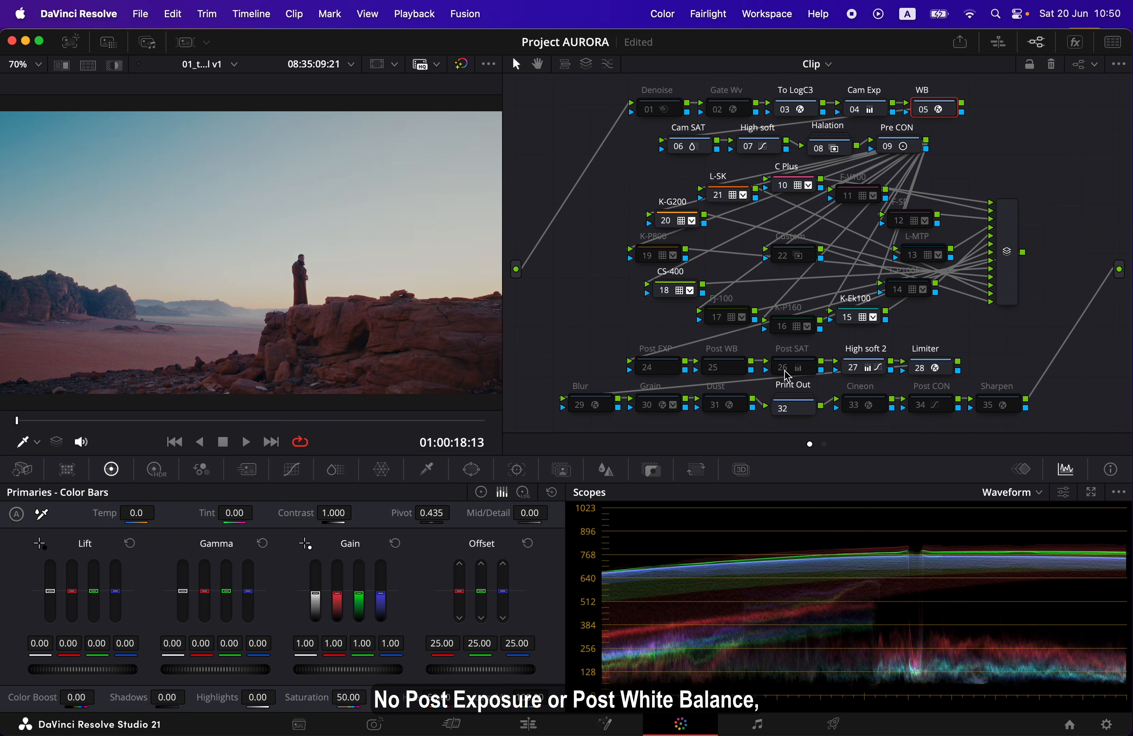
click(785, 372)
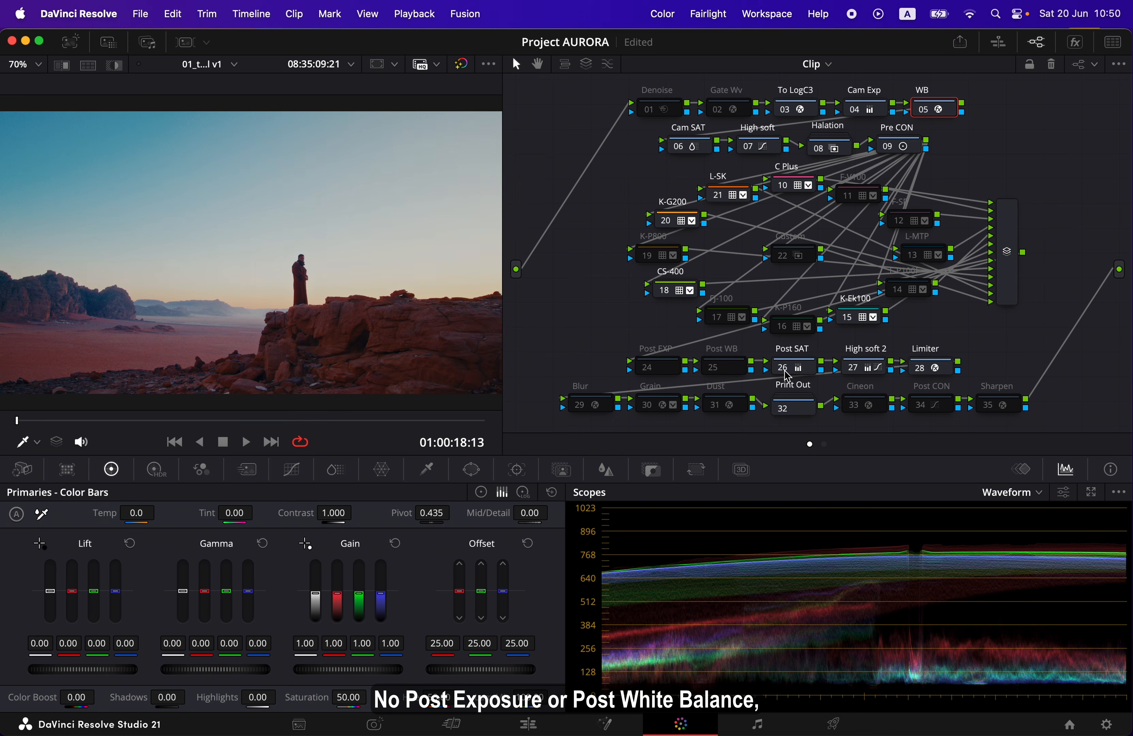
Toggle the High soft 2 node off and on to compare the image, leaving it enabled
click(854, 369)
click(854, 372)
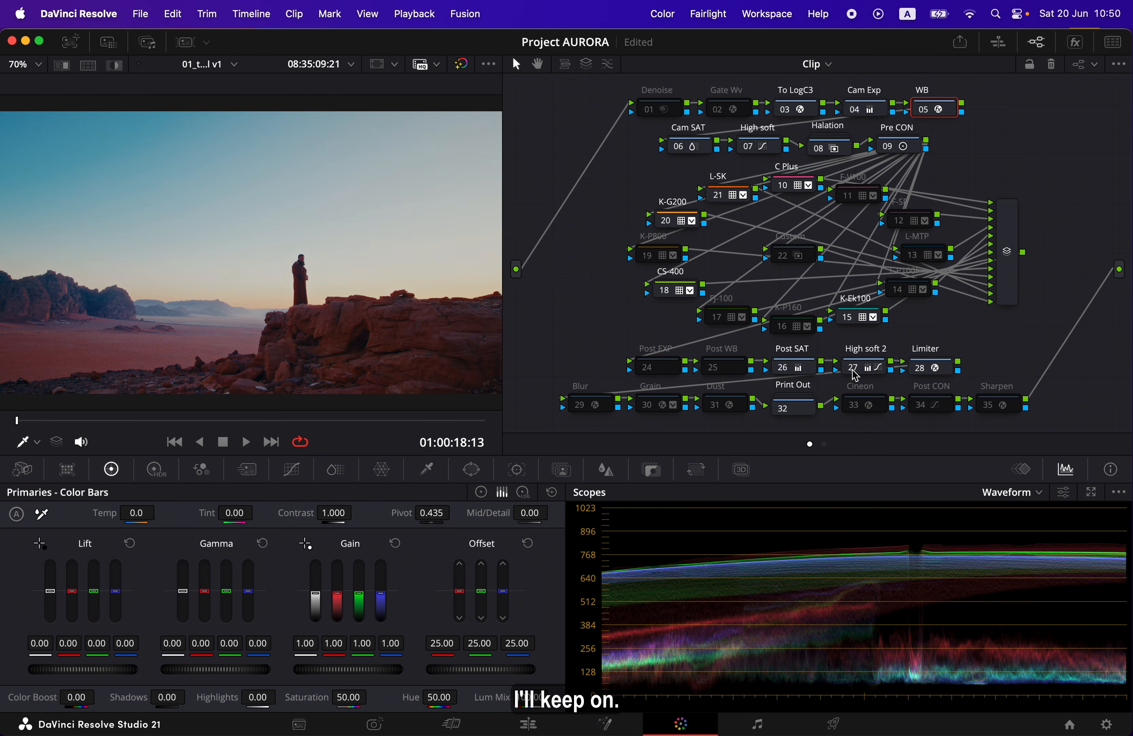
click(853, 370)
click(853, 371)
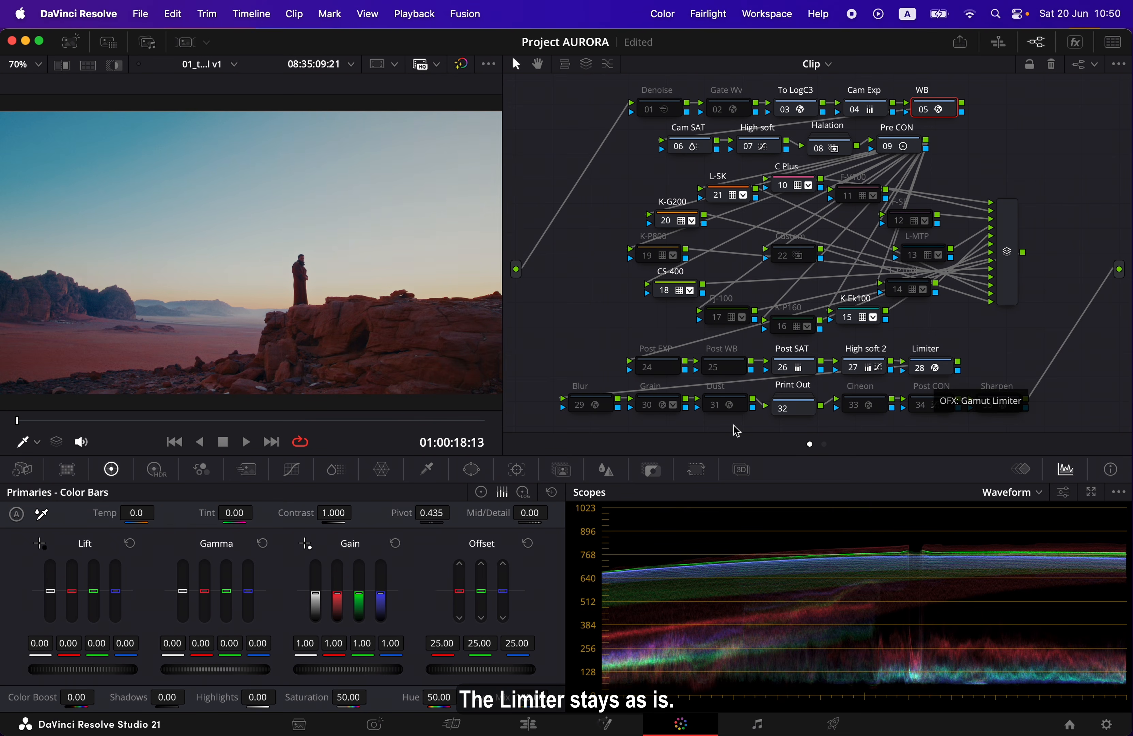
Play the graded desert clip full screen to examine the noise, and return to the color workspace
key(p)
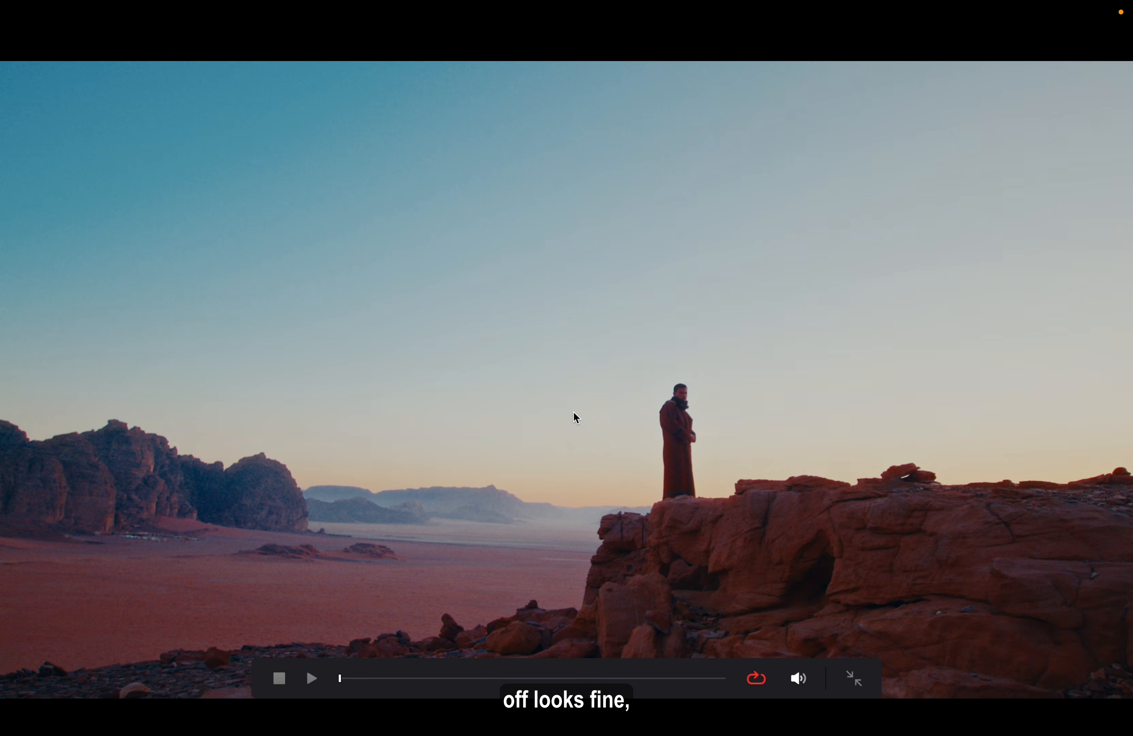
key(space)
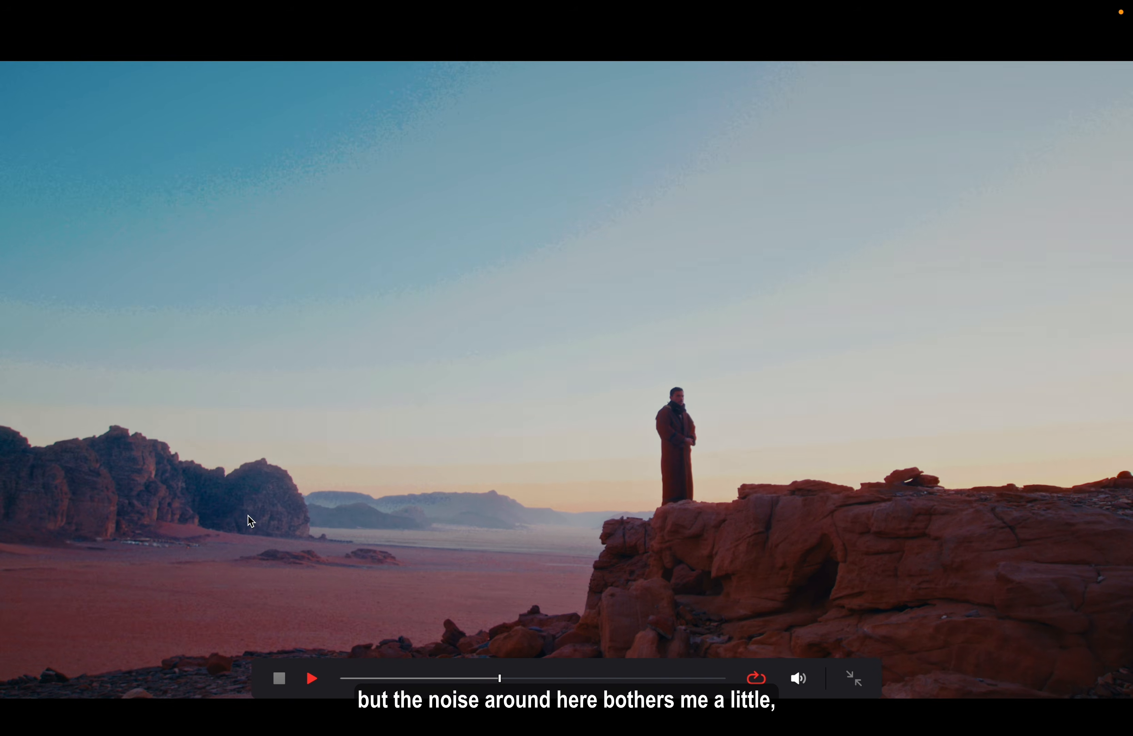
key(space)
key(p)
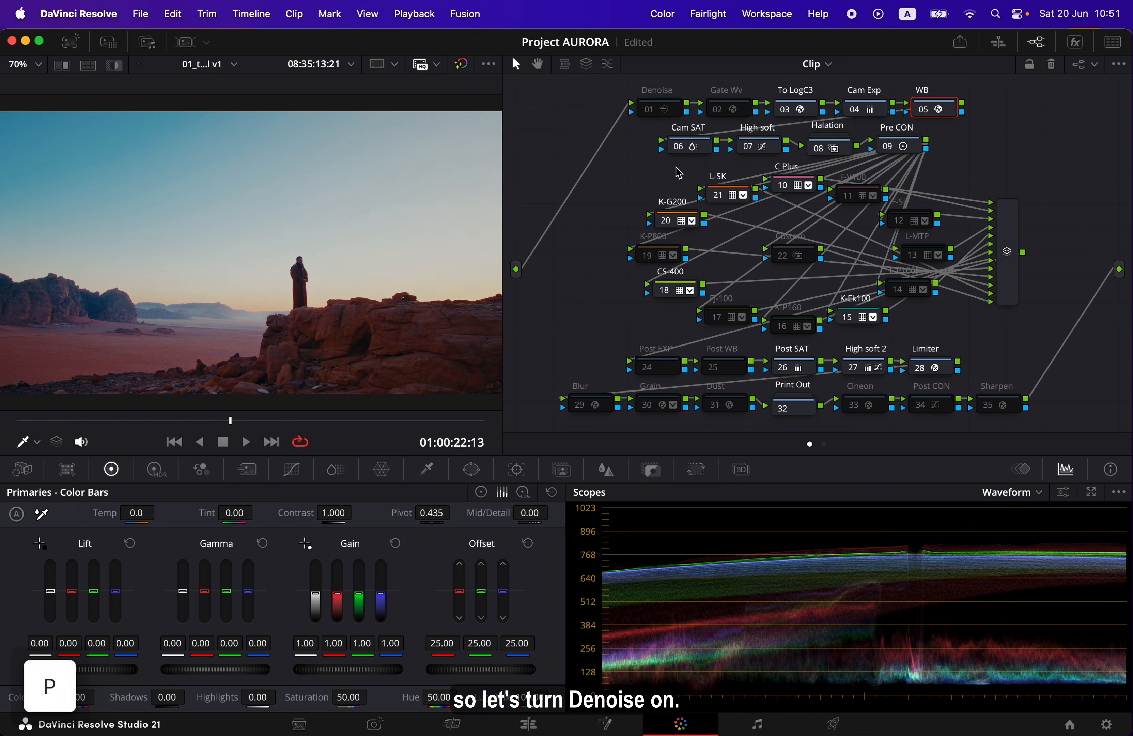
Enable the Denoise node and show its temporal and spatial noise reduction settings
click(649, 110)
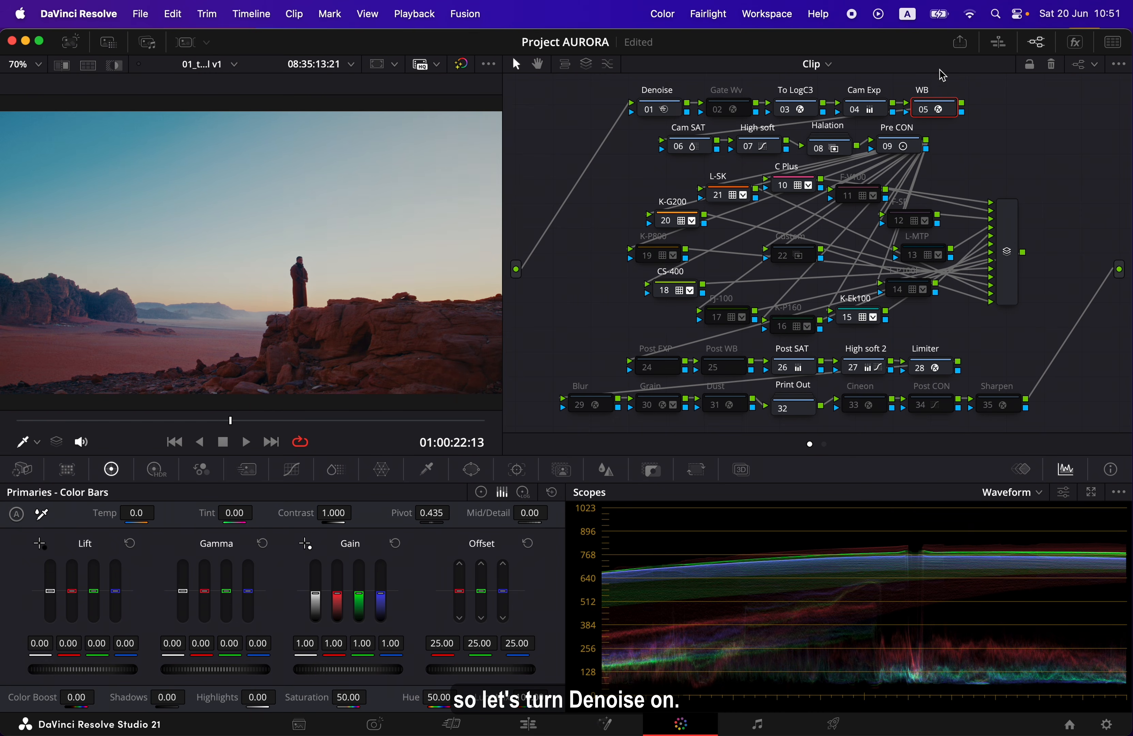
click(678, 114)
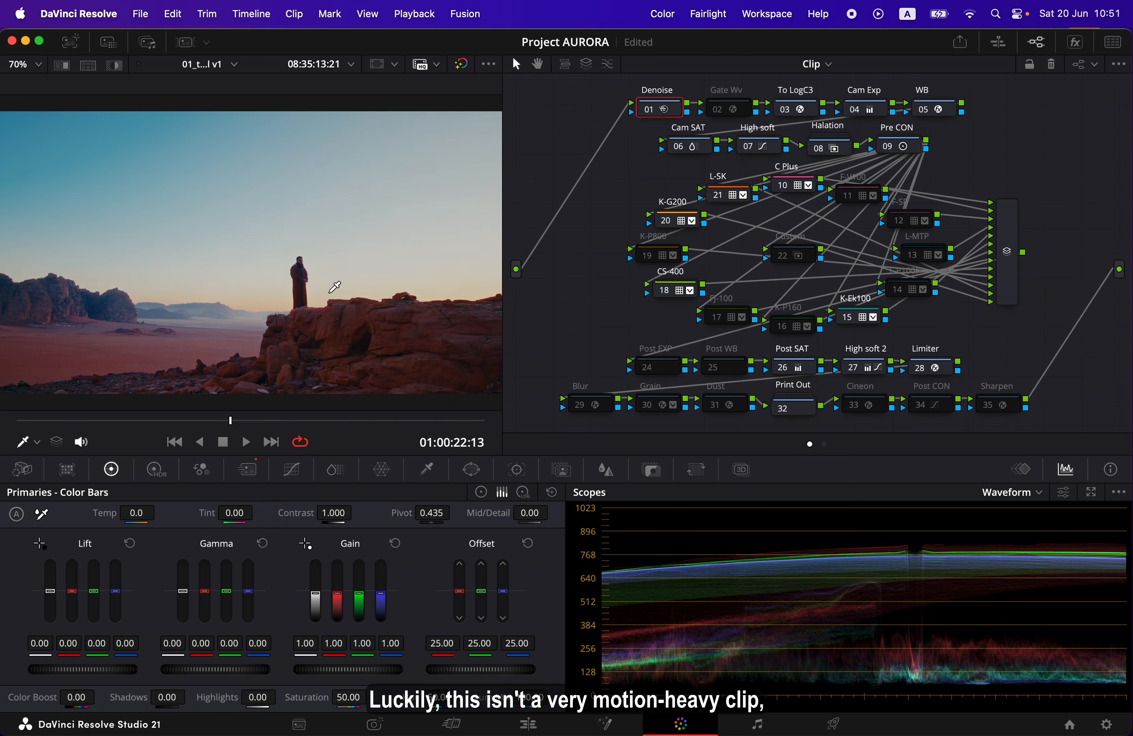
click(247, 470)
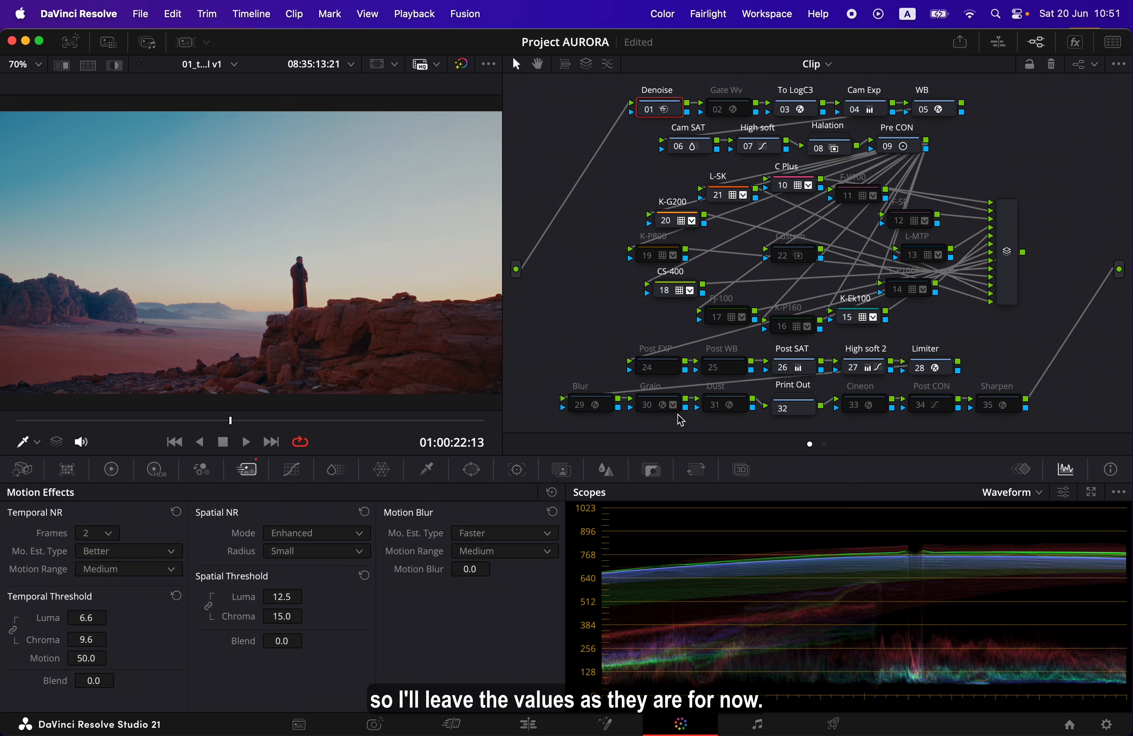
Inside the Print Out compound node, compare the K D65 and F D65 print looks, leaving F D65 enabled and K D65 disabled
click(807, 414)
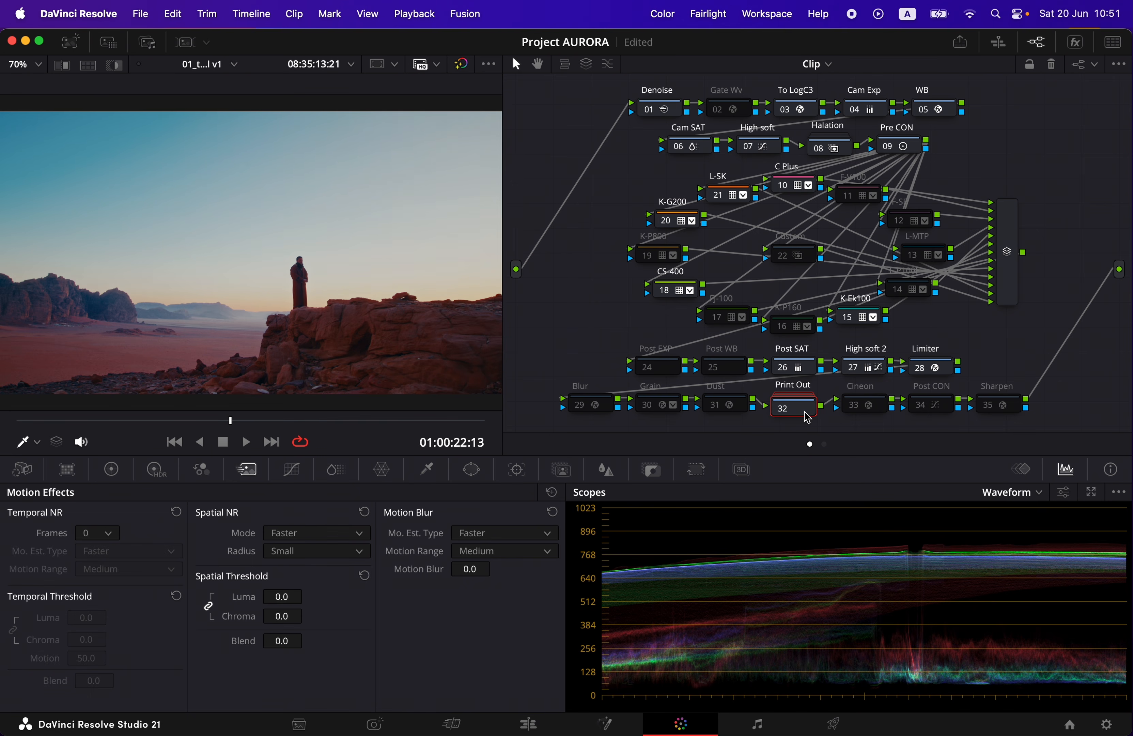
double_click(806, 401)
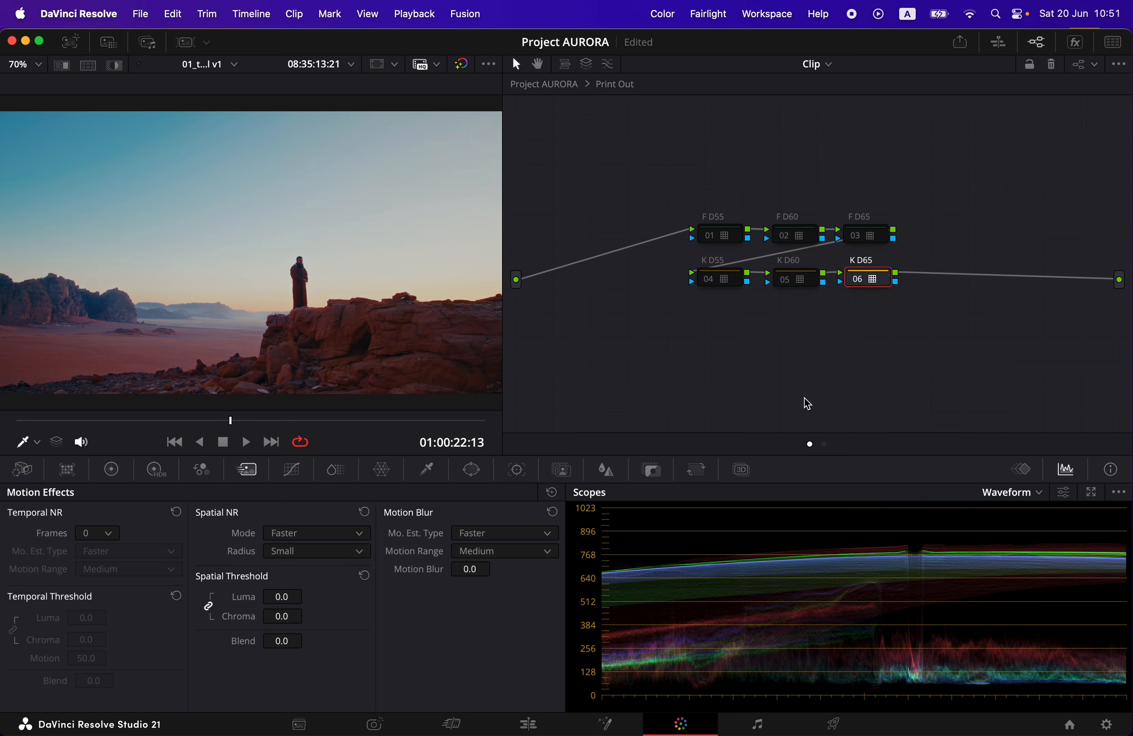
click(855, 281)
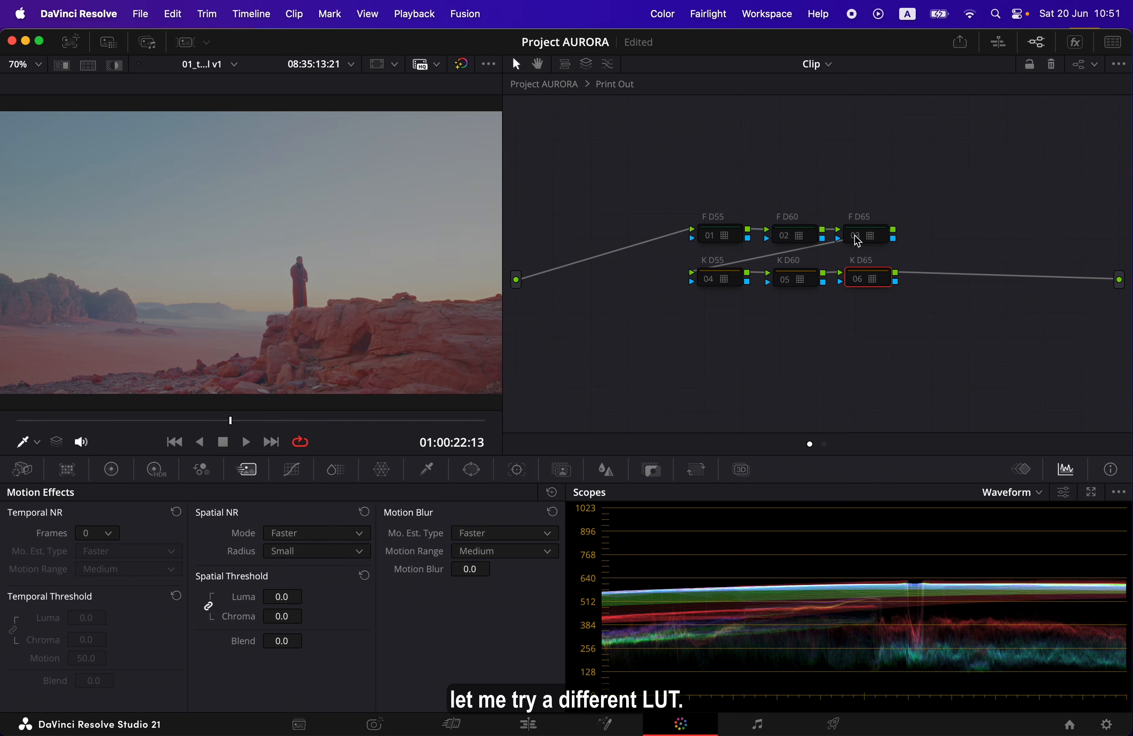
click(855, 235)
click(857, 236)
click(863, 280)
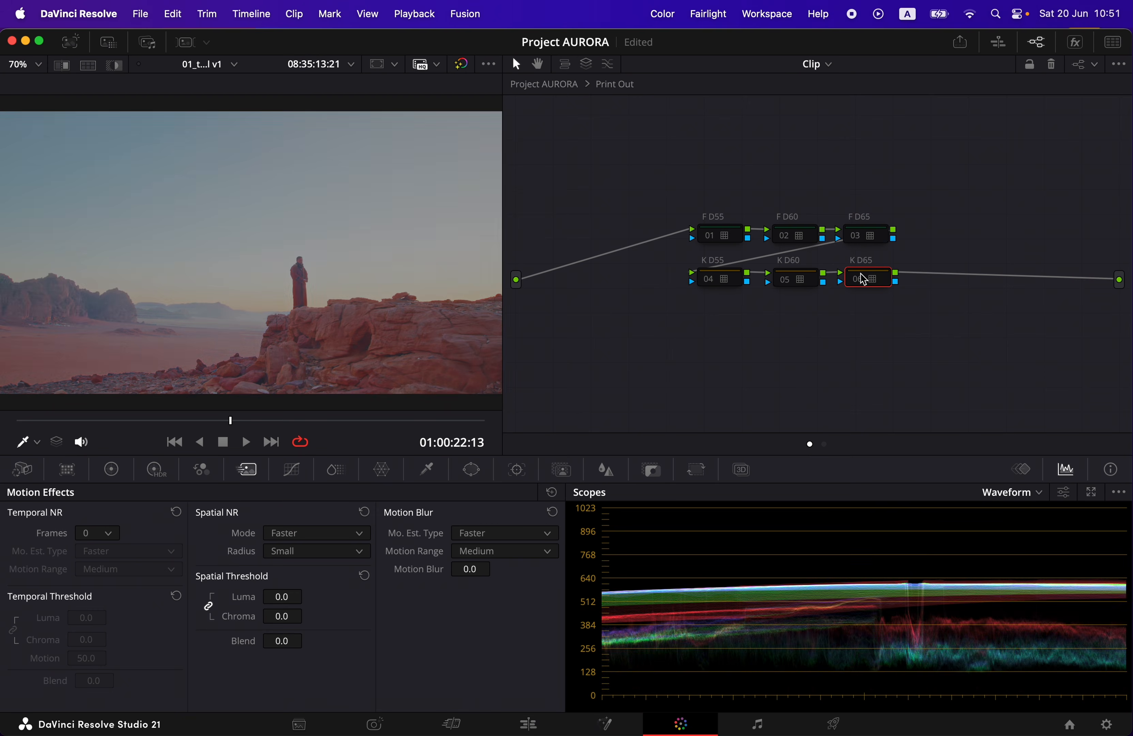
click(862, 281)
click(859, 281)
click(857, 243)
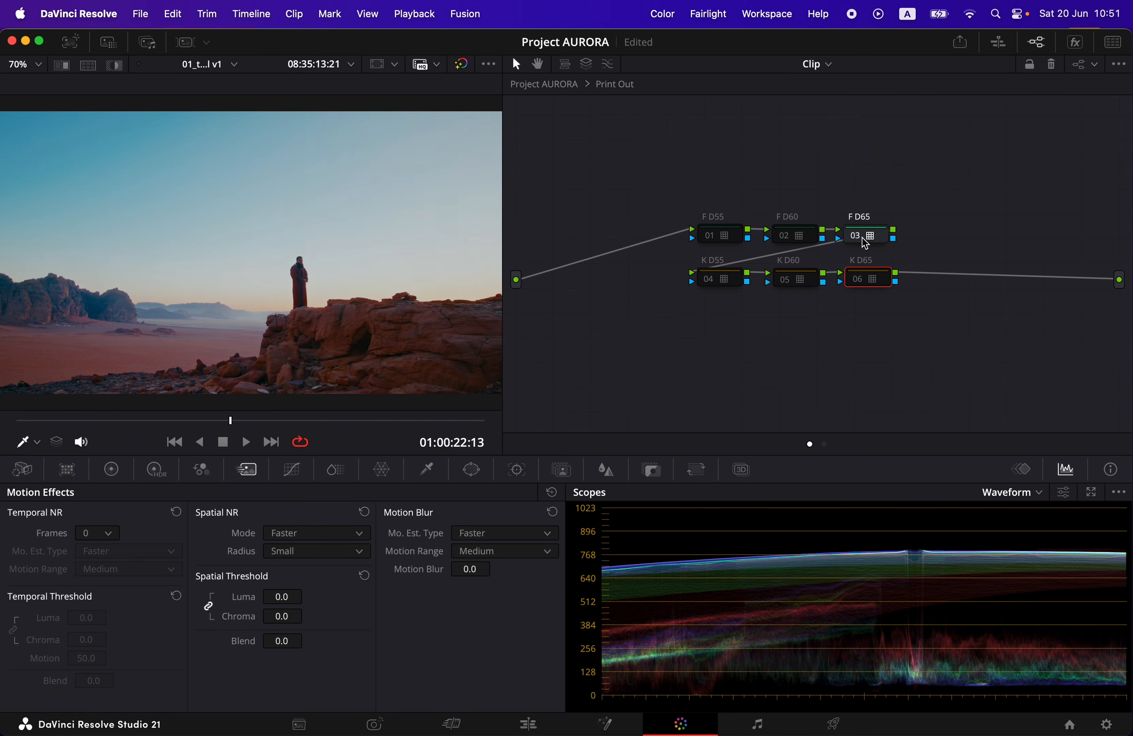
Check which Film Looks LUT is assigned to the F D65 node without changing it
click(865, 241)
right_click(864, 241)
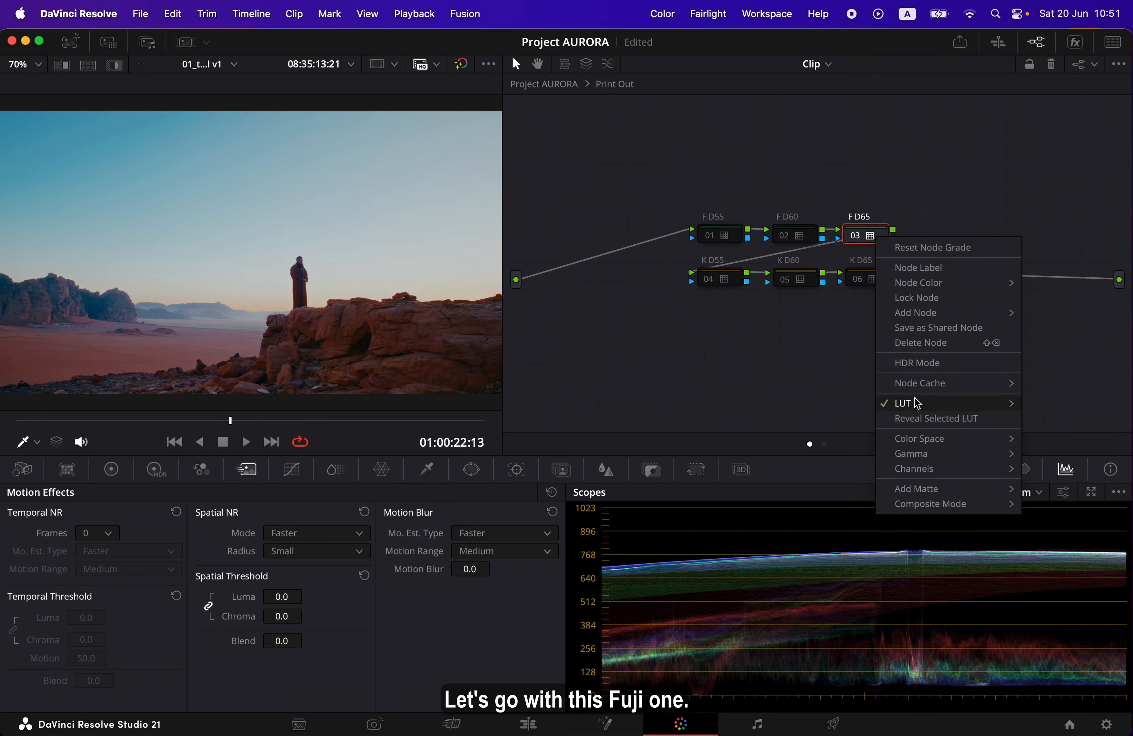
mouse_move(916, 402)
mouse_move(834, 475)
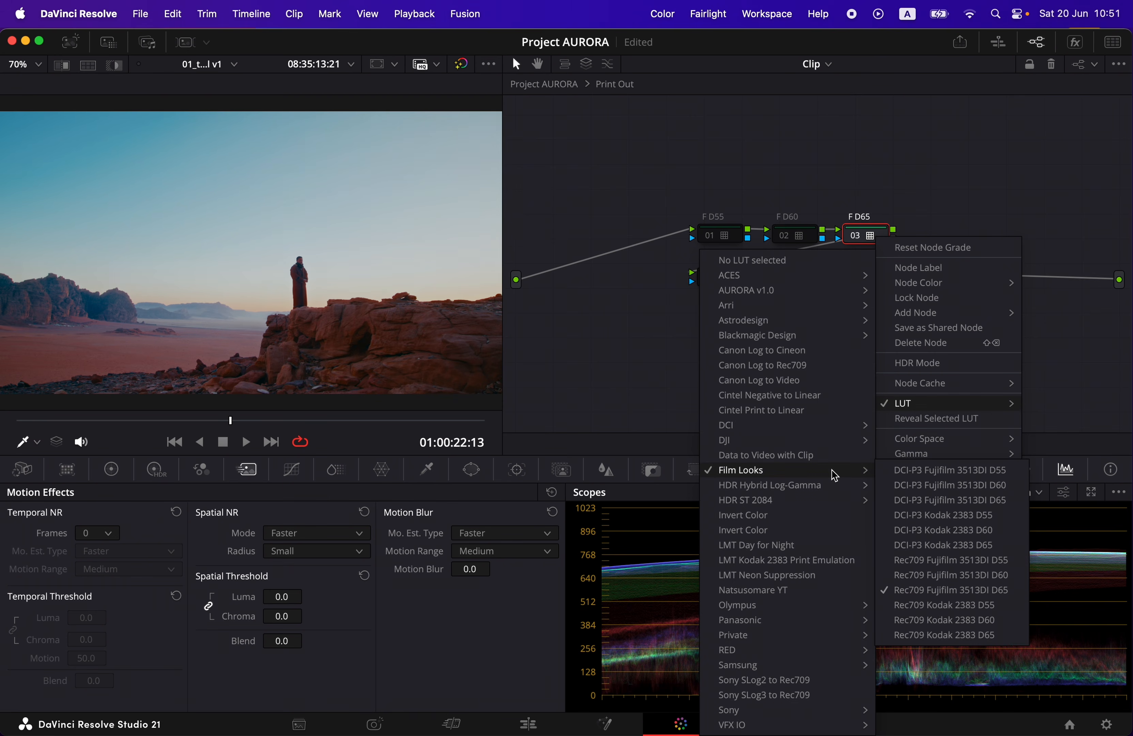
click(680, 356)
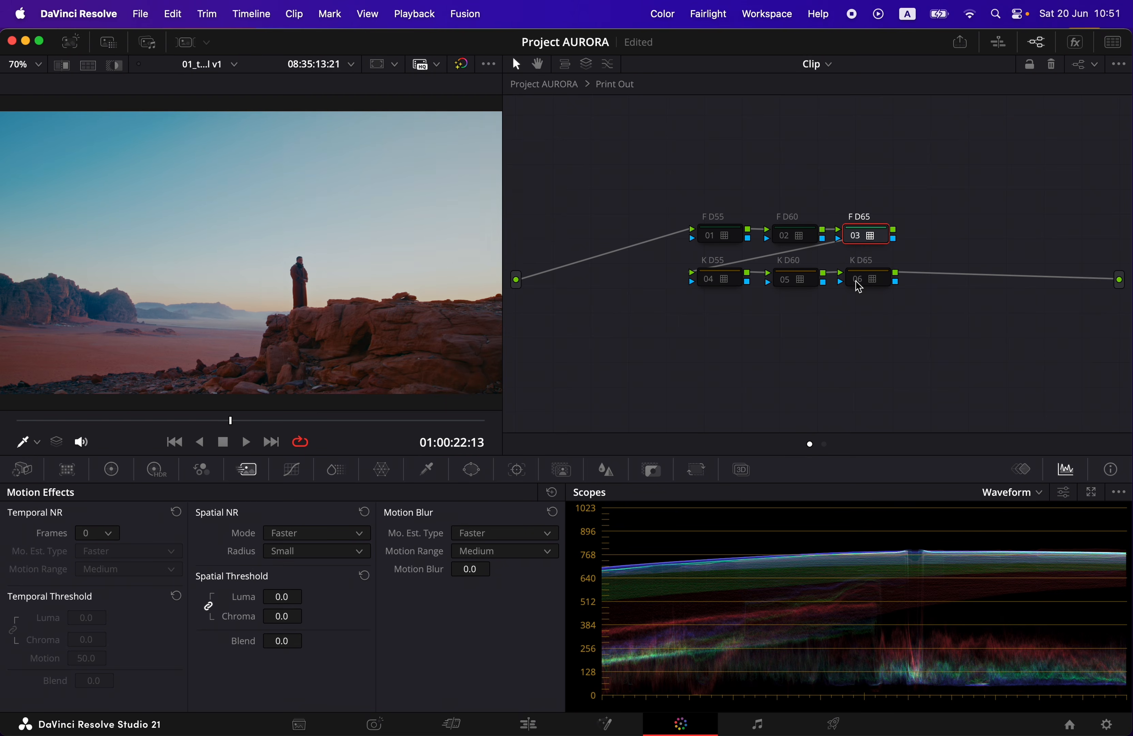
Compare F D65 against K D65 once more, keep F D65 enabled, and return to the main node graph
click(858, 234)
click(857, 277)
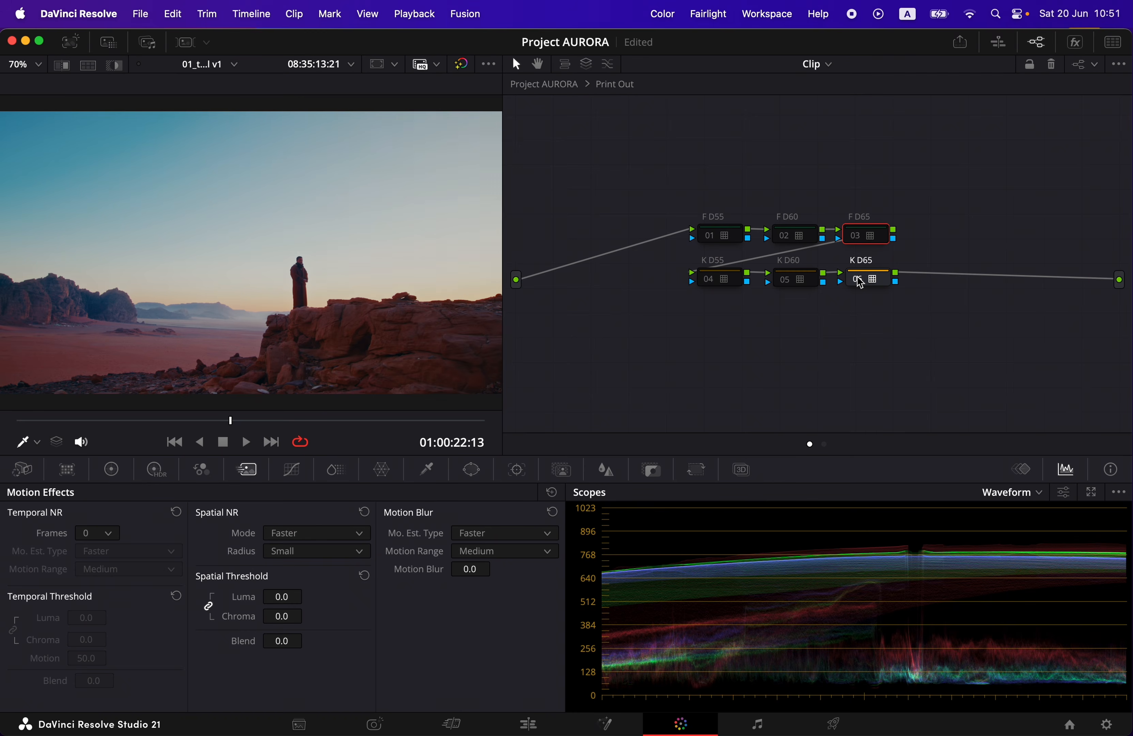
click(563, 90)
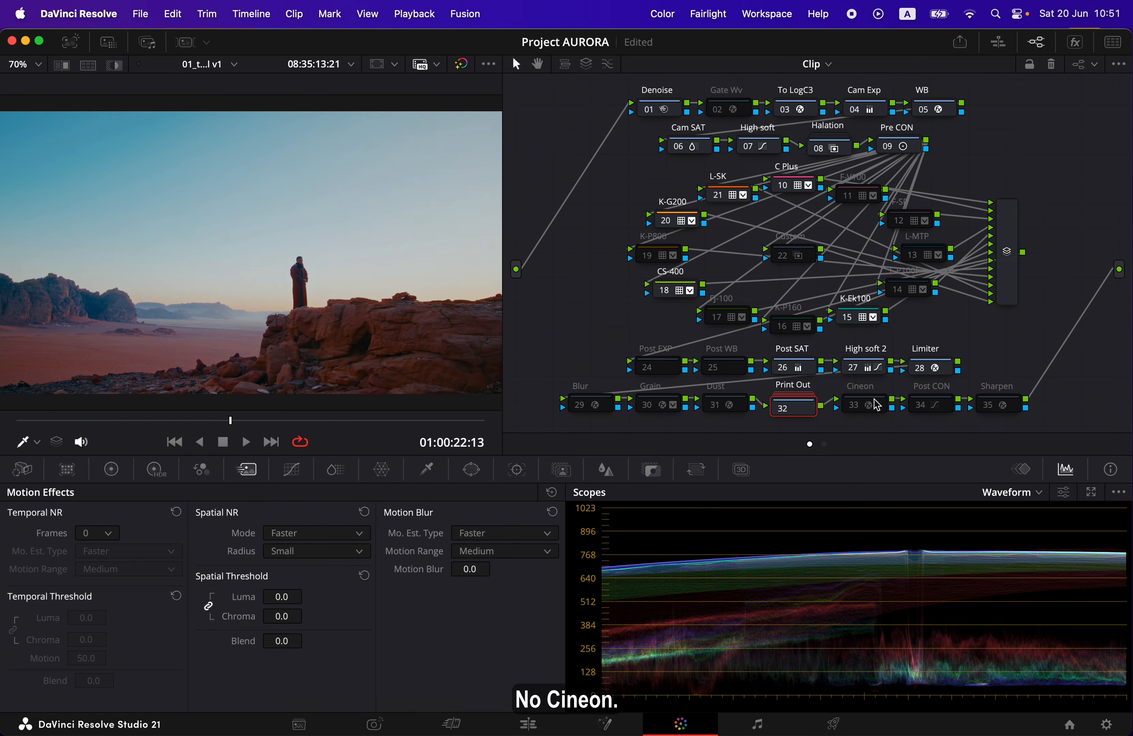